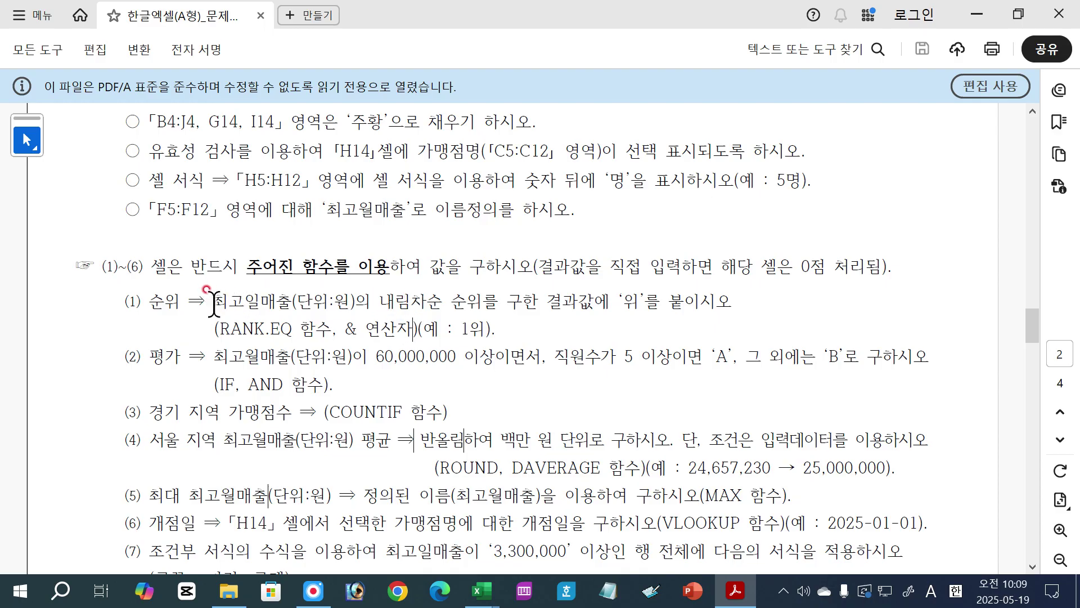
Read task (1) for 순위 in the exam PDF, checking the ranking order, required function and operator, and example result format.
drag(214, 304, 475, 307)
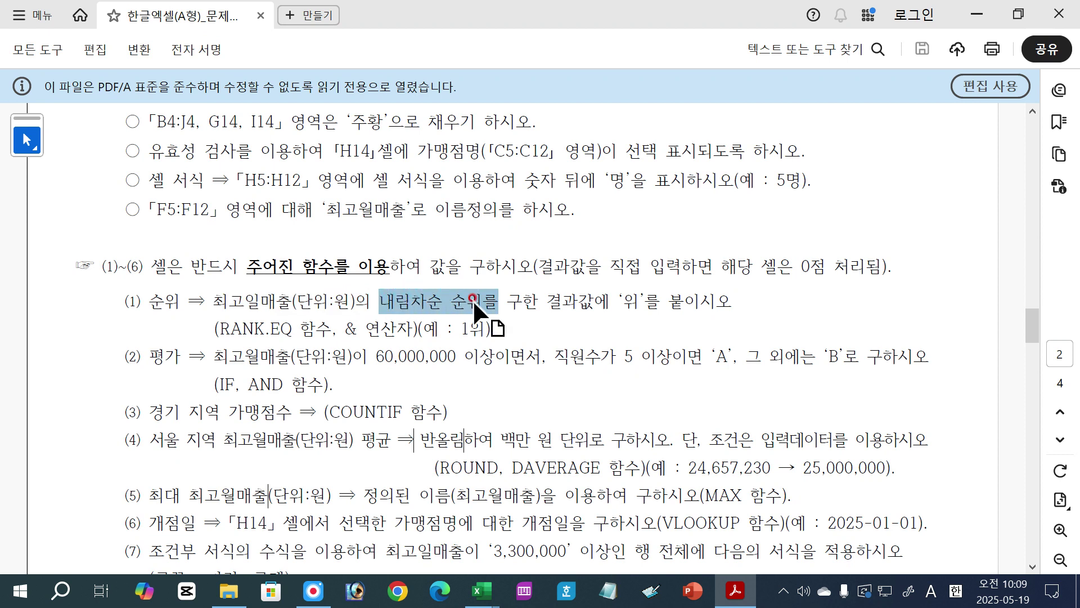
click(486, 293)
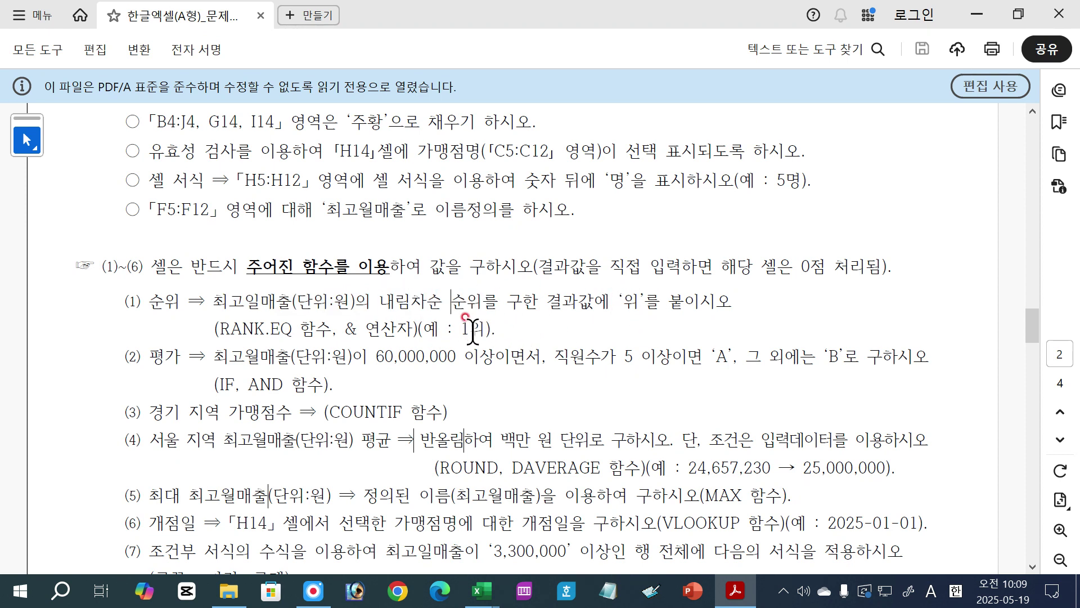
drag(470, 329, 482, 331)
drag(217, 329, 314, 331)
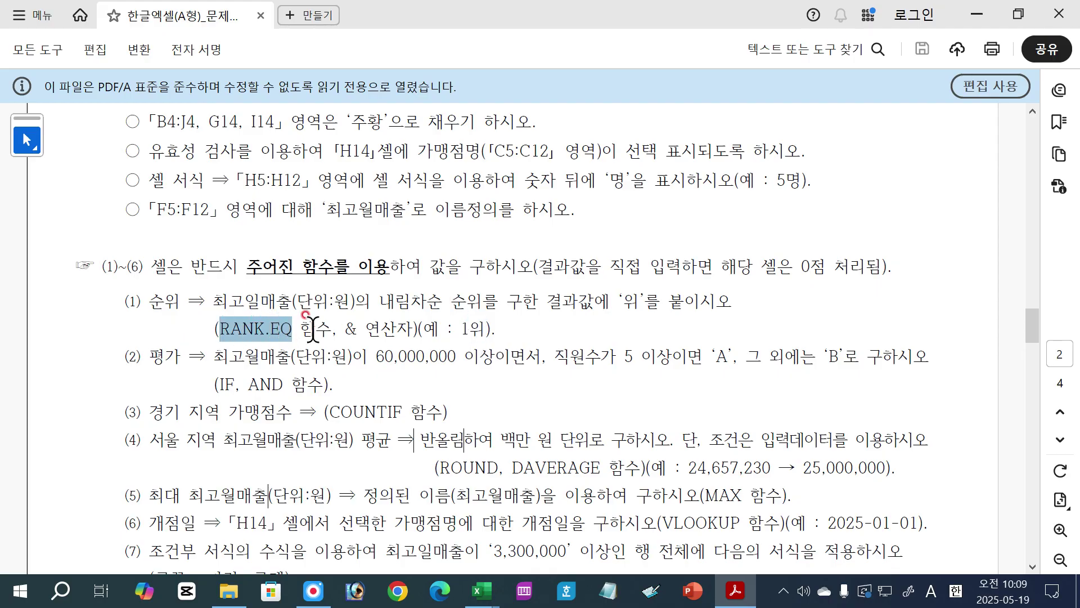
drag(462, 330, 469, 330)
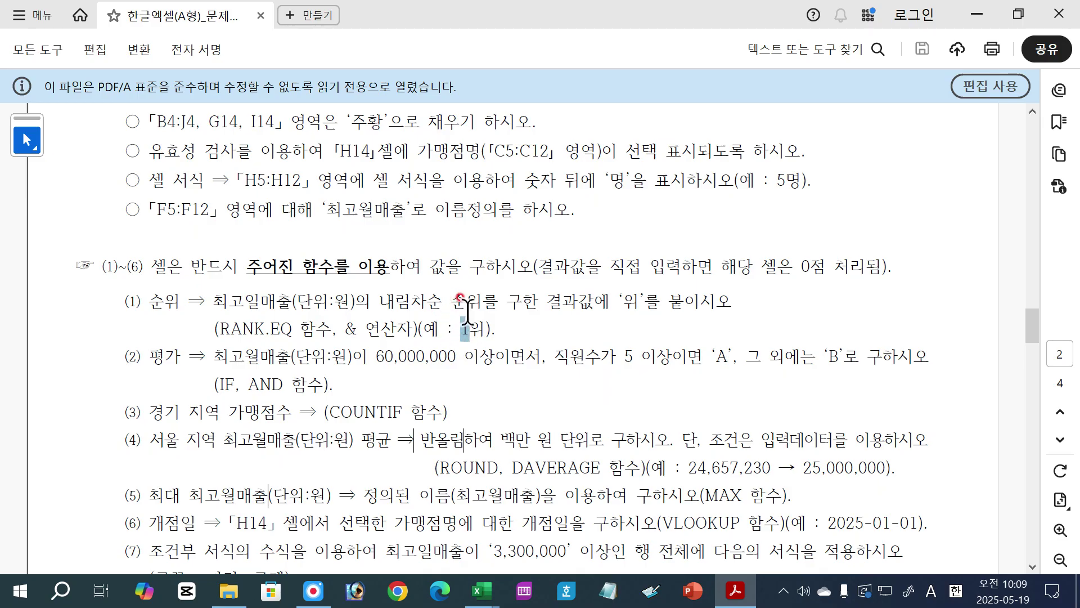
click(474, 337)
drag(475, 336, 531, 329)
click(531, 329)
Switch to the 모범답안 workbook in Excel and examine the 순위, 최고월매출 and 최고일매출 columns against task (1) in the PDF.
mouse_move(482, 591)
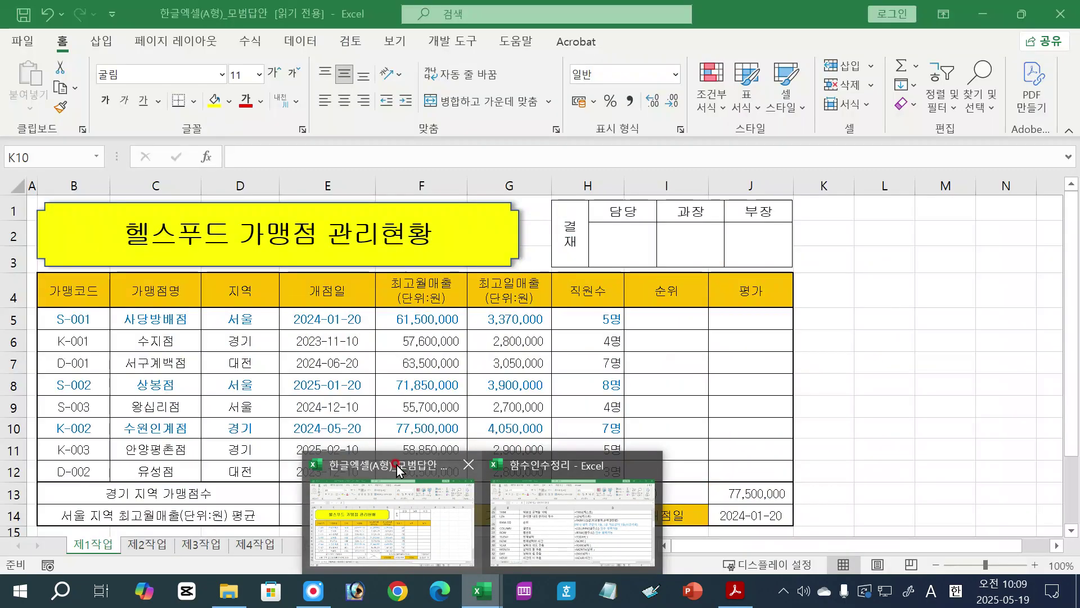
click(397, 464)
click(678, 317)
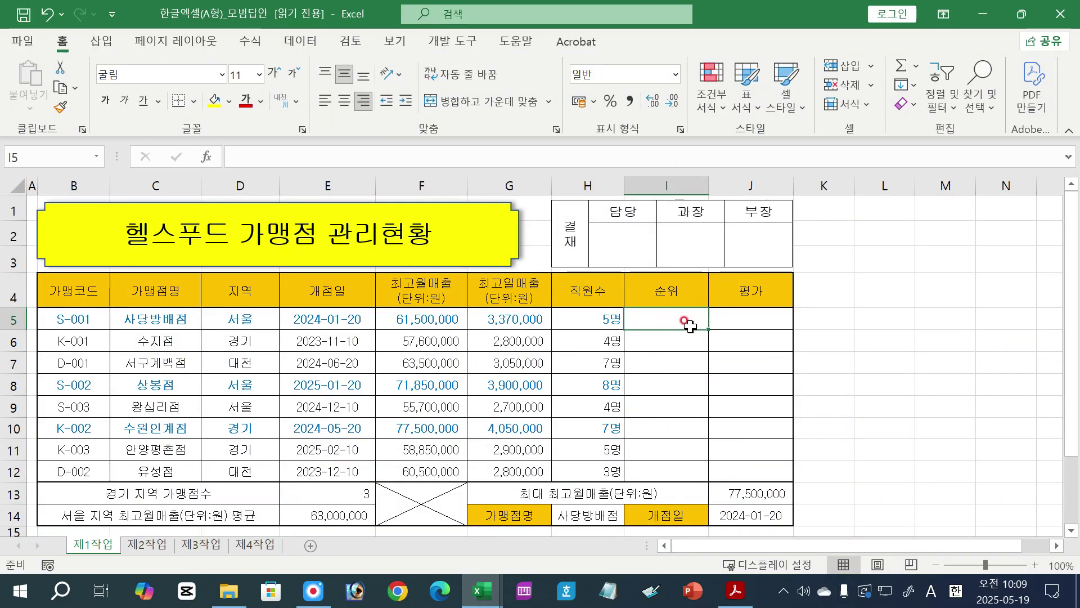
click(435, 289)
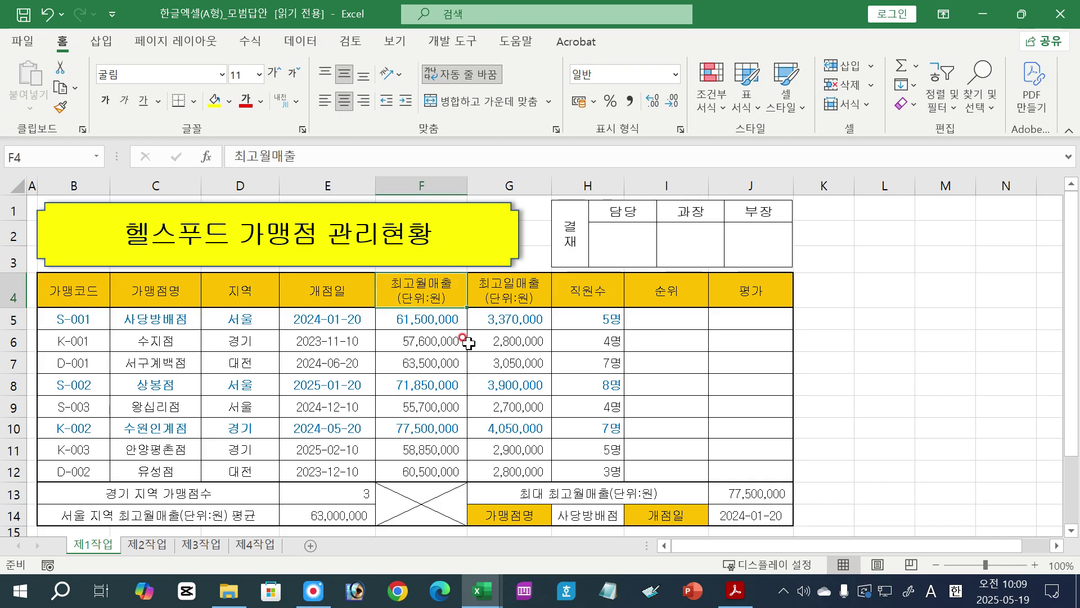
click(529, 287)
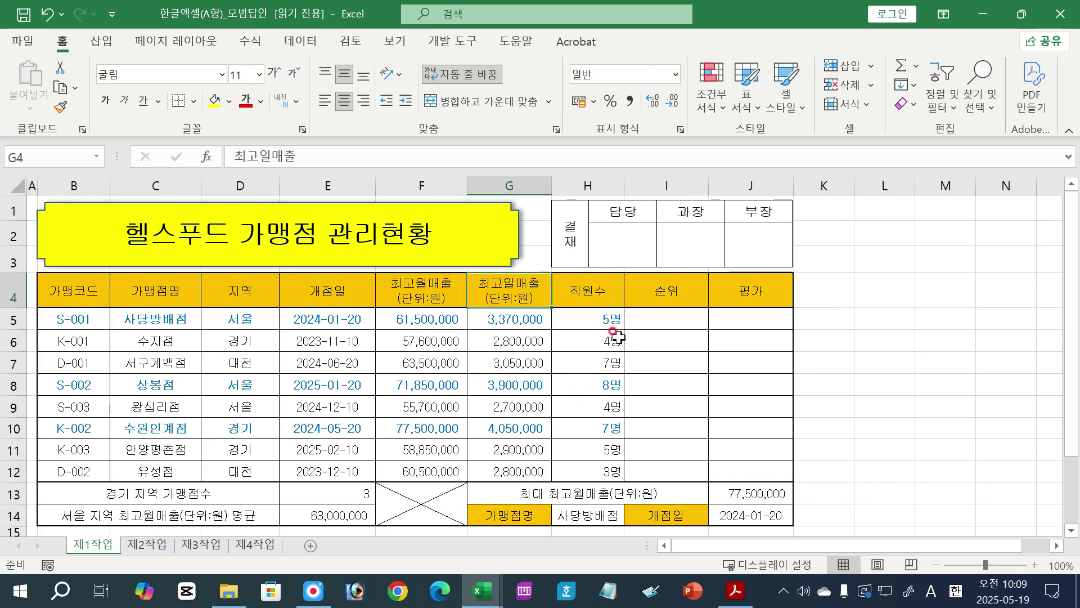
click(654, 326)
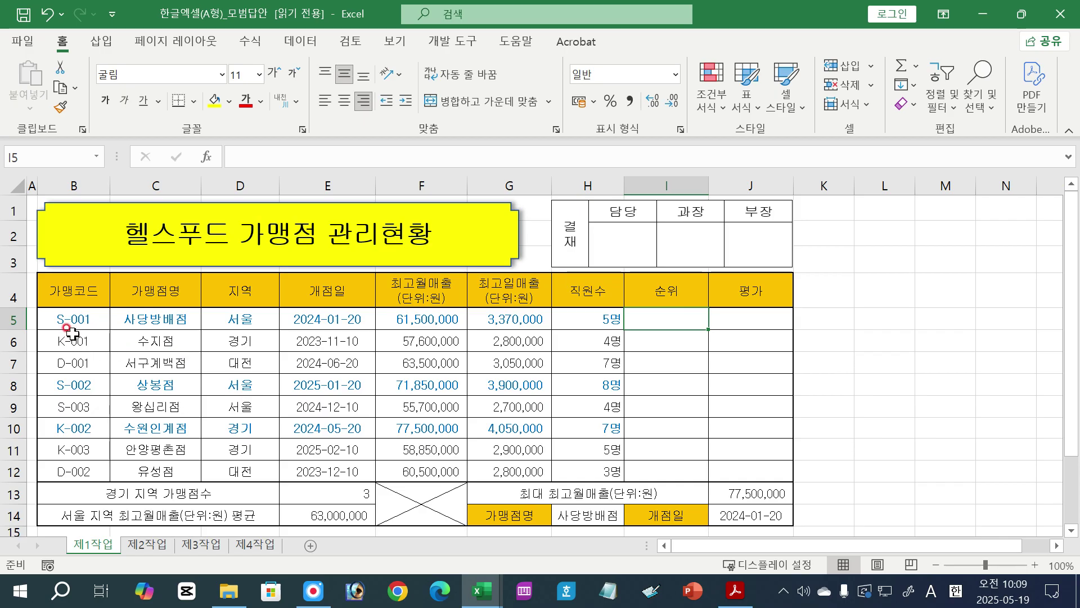
drag(63, 319, 585, 320)
click(514, 318)
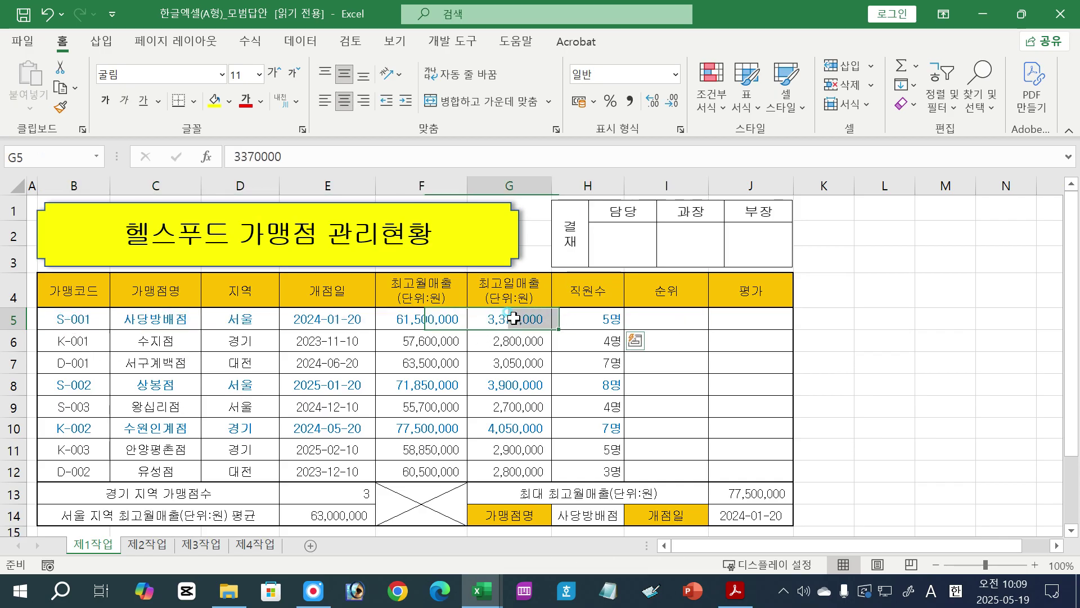
click(719, 595)
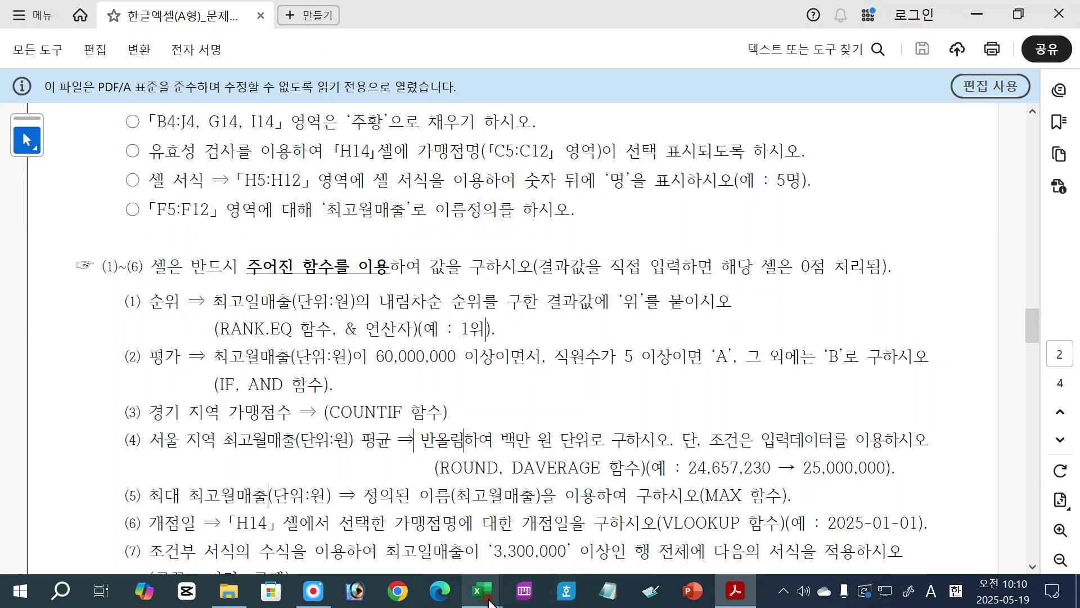
mouse_move(482, 590)
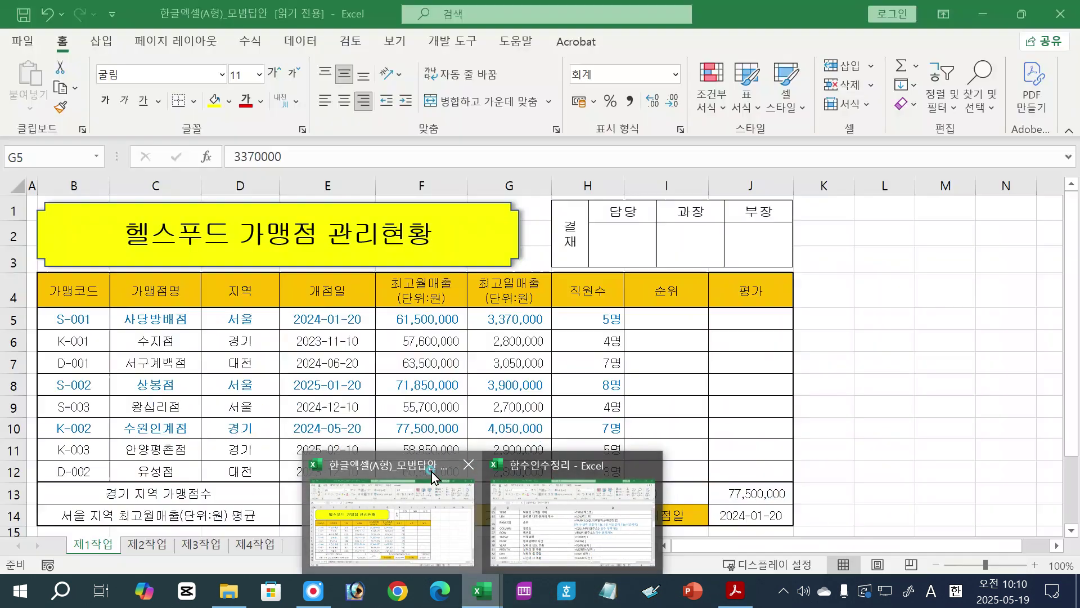
click(431, 471)
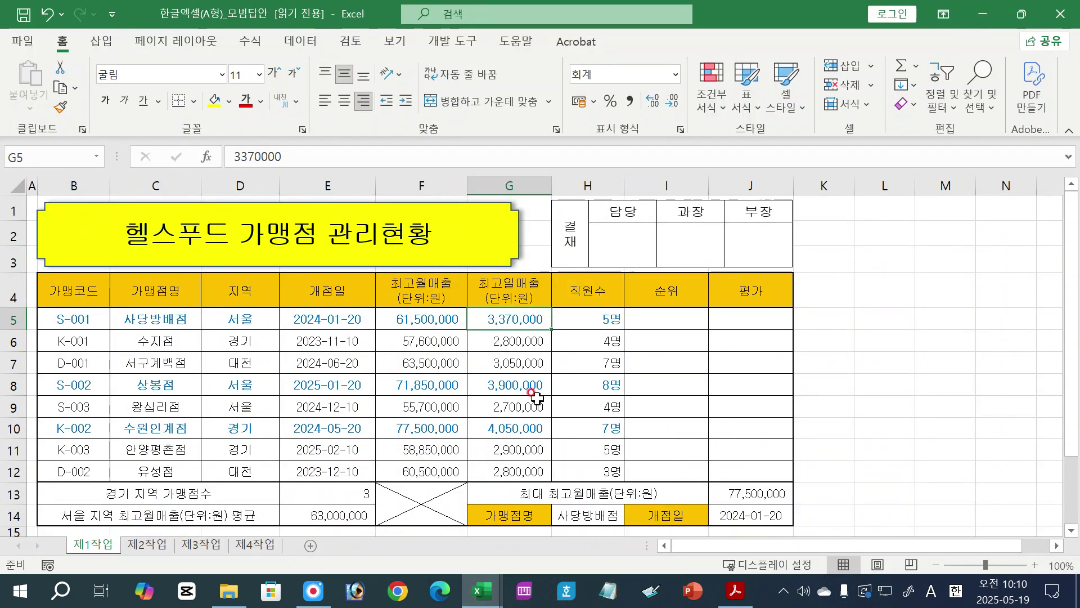
Start a RANK.EQ formula in cell I5 of the 순위 column.
click(683, 321)
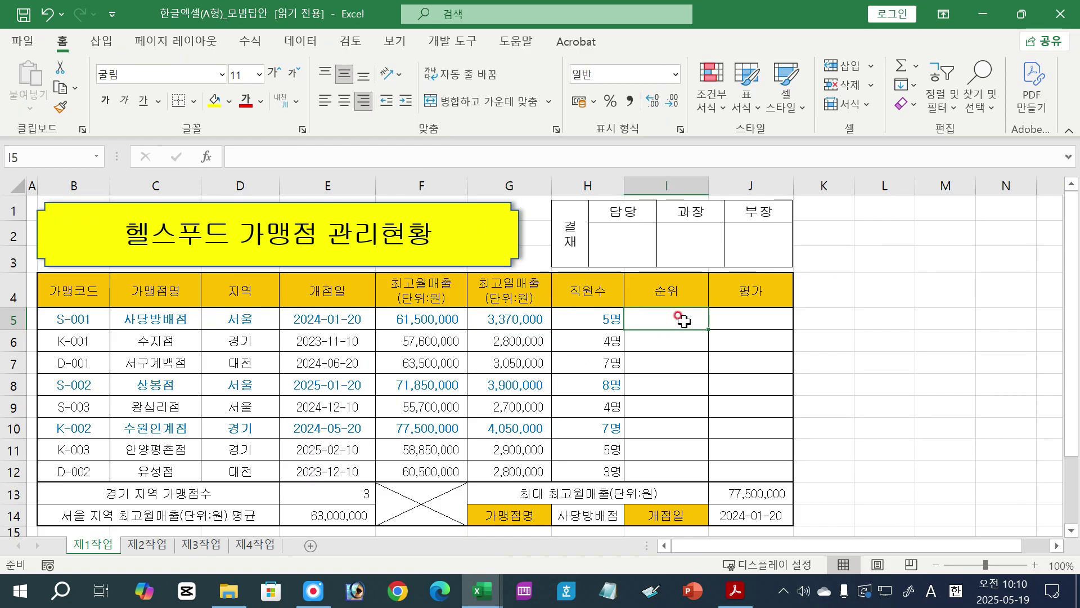
text(=ran)
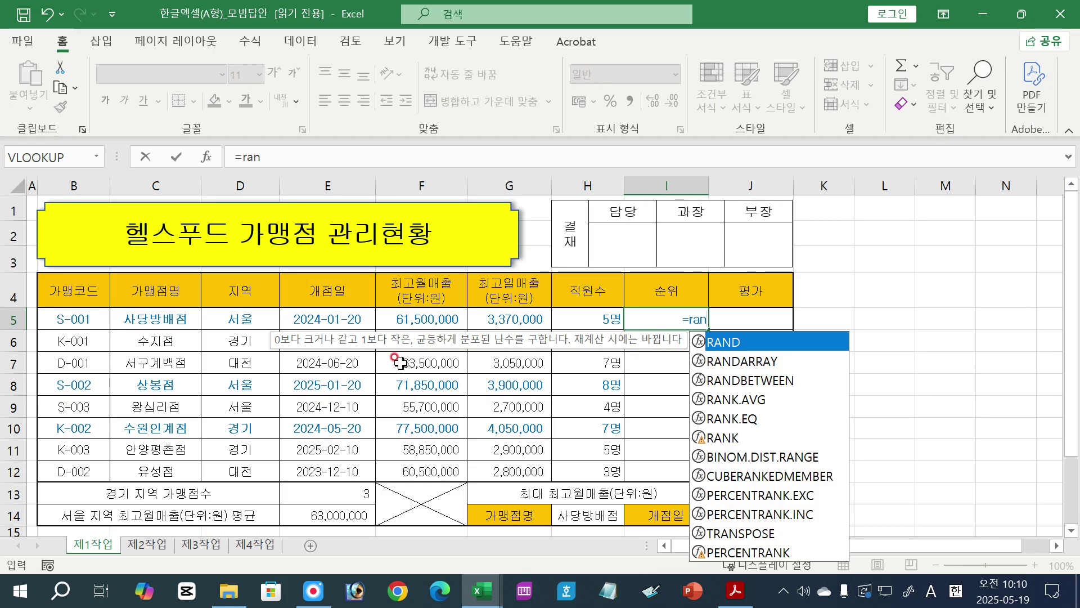
key(Down)
key(Down)
key(Down)
key(Down)
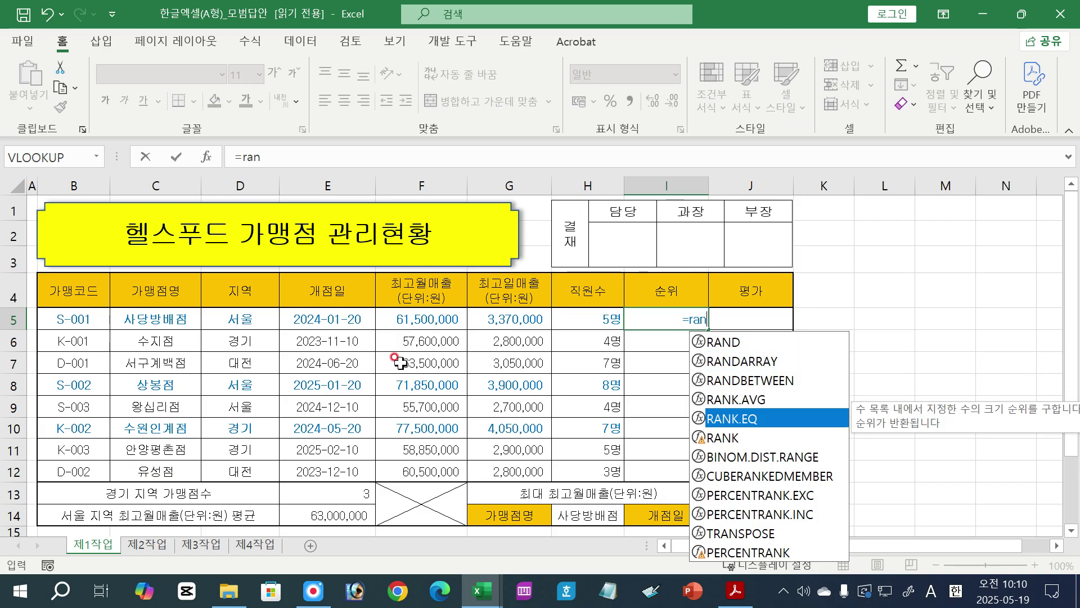
key(Up)
key(Up)
key(Up)
key(Up)
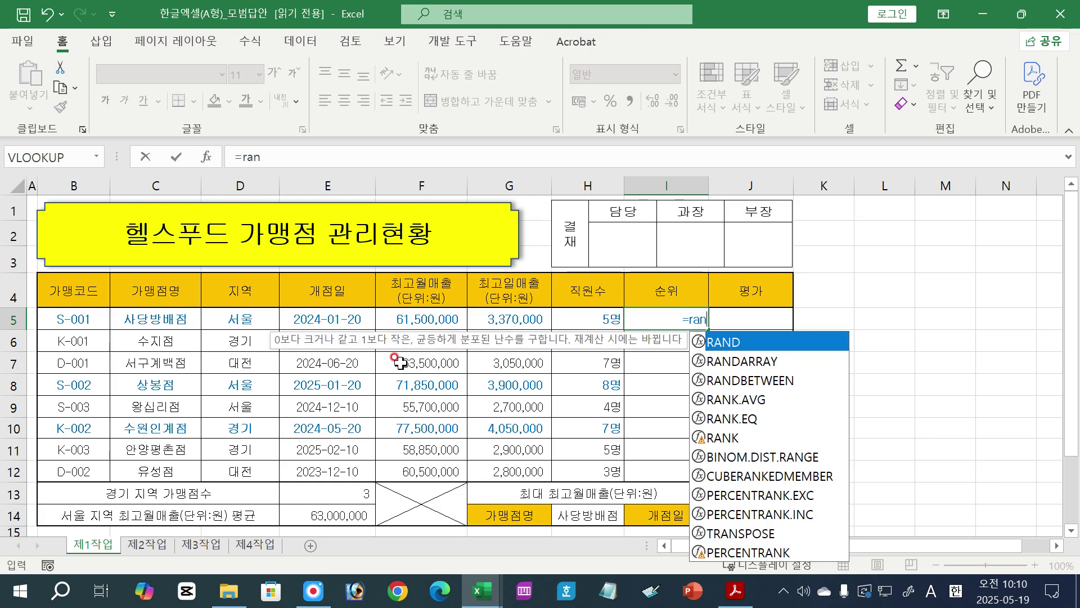
double_click(744, 419)
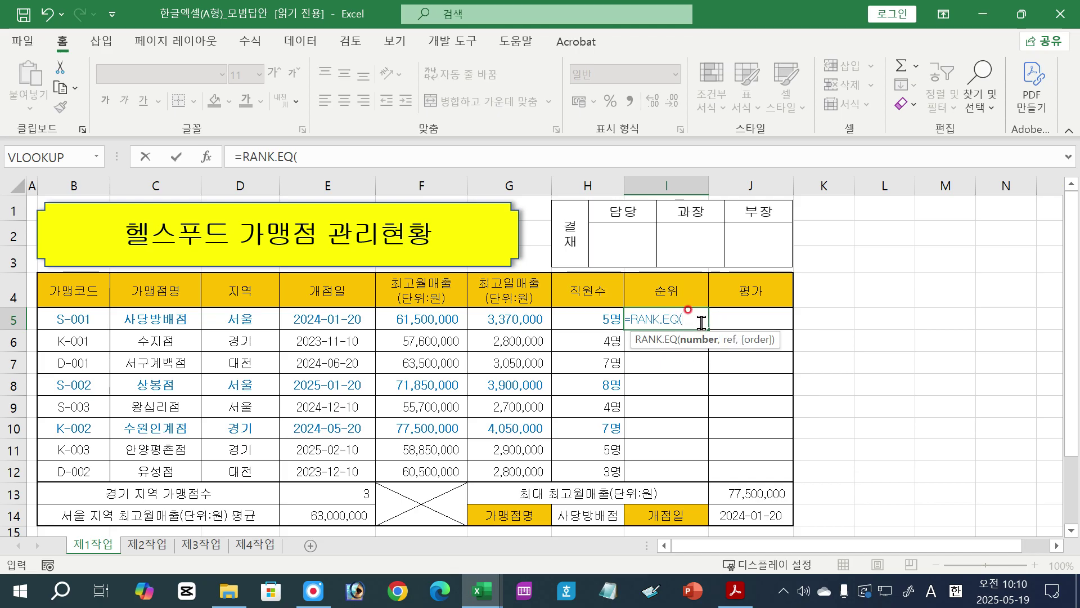
Complete the I5 formula as =RANK.EQ(G5,$G$5:$G$12), with an absolute reference range and the order argument omitted.
click(520, 319)
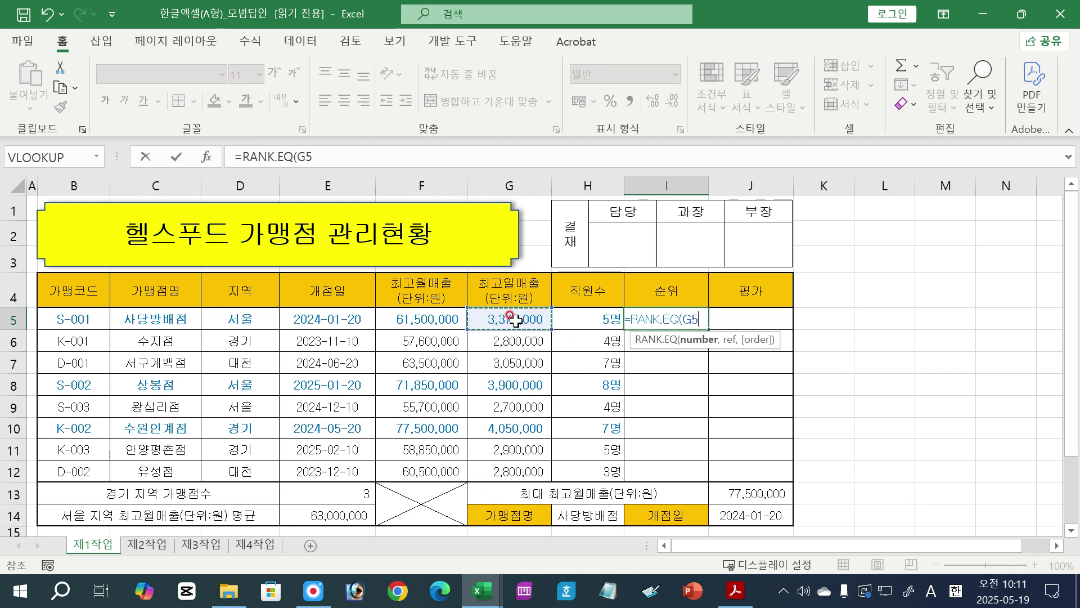
drag(488, 322, 552, 327)
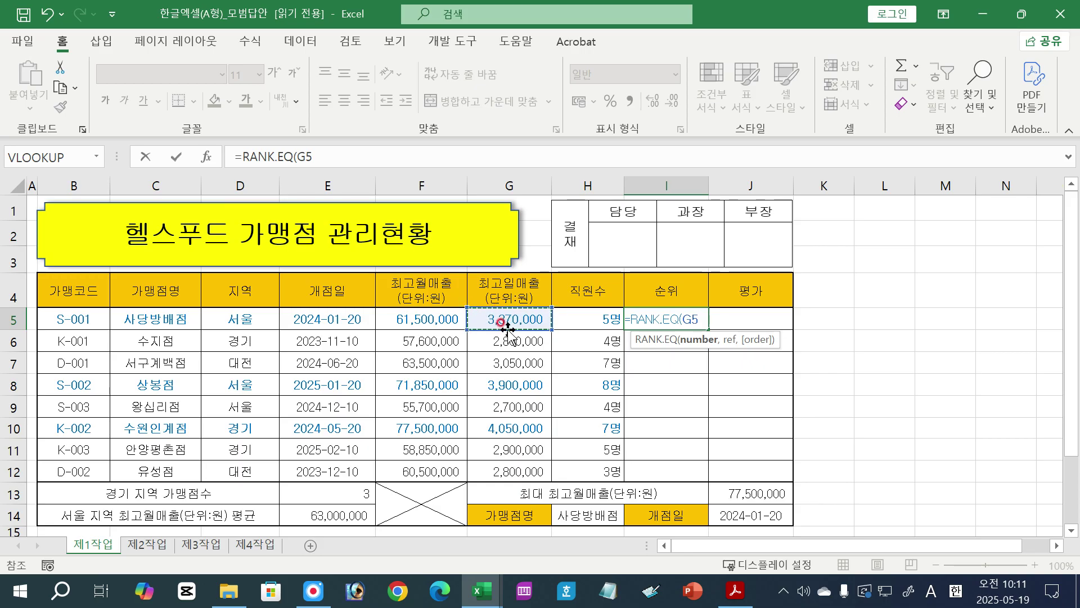
text(,)
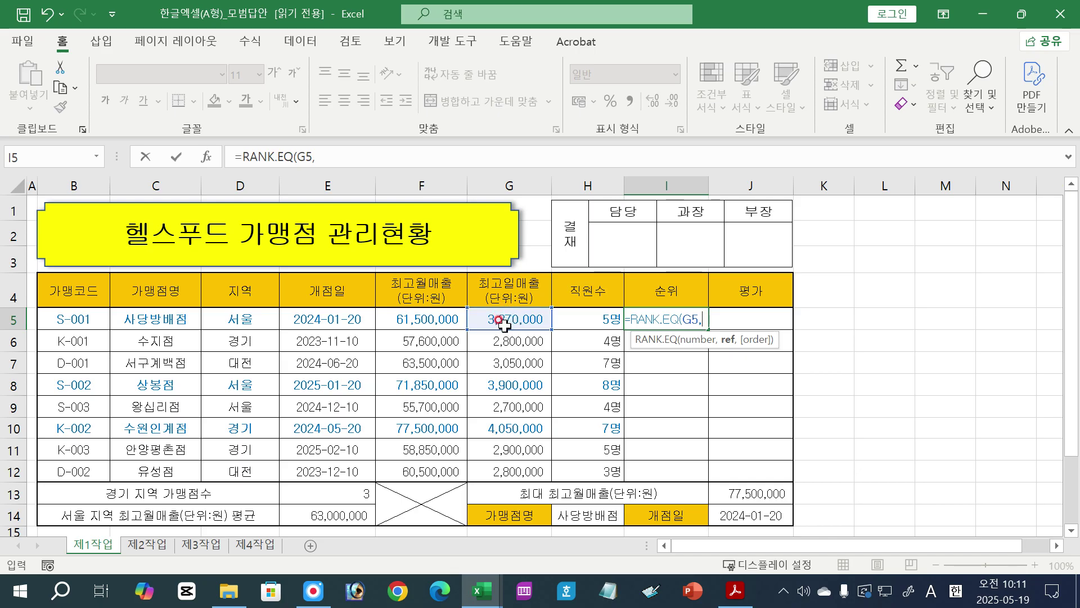
drag(504, 325, 497, 462)
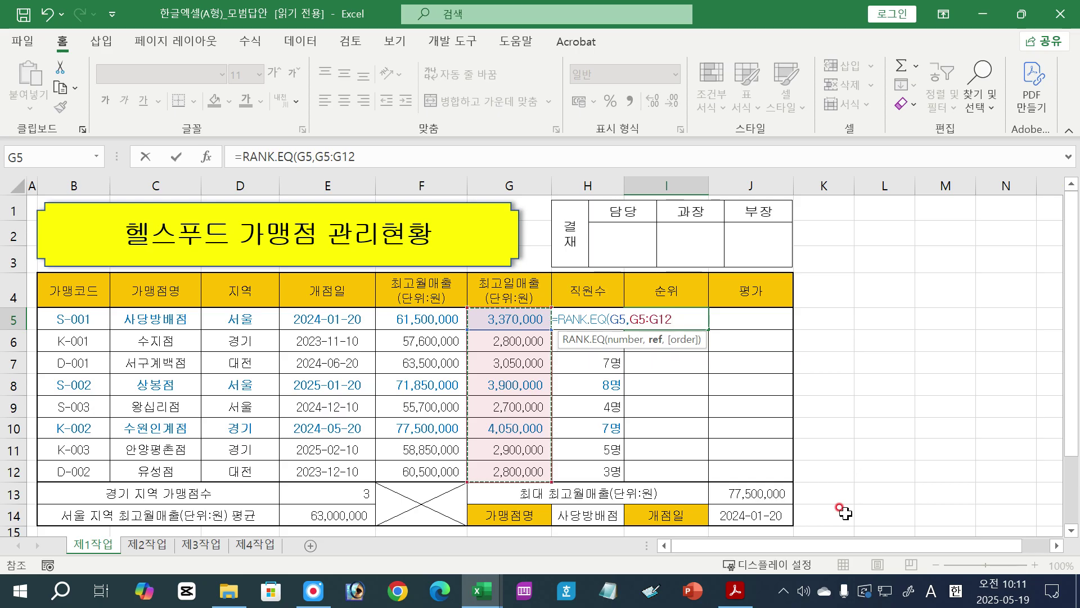
key(F4)
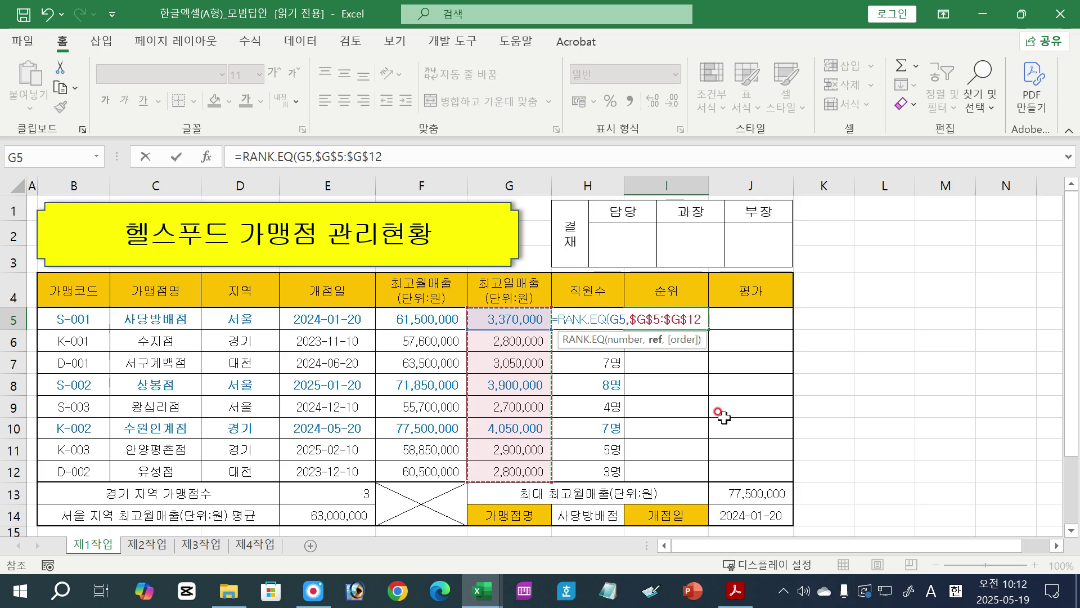
text(,)
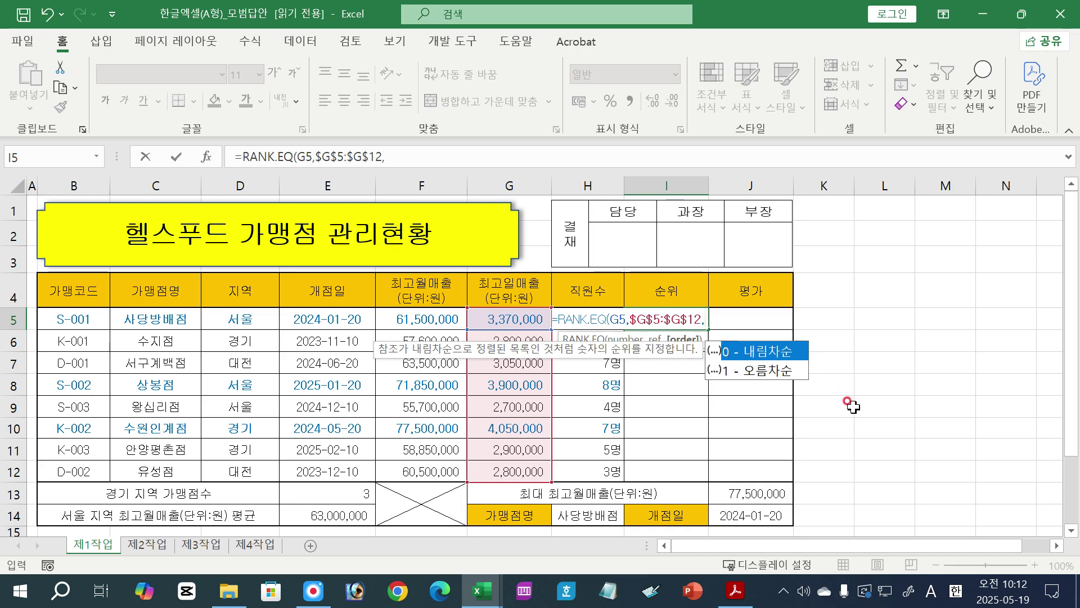
key(BackSpace)
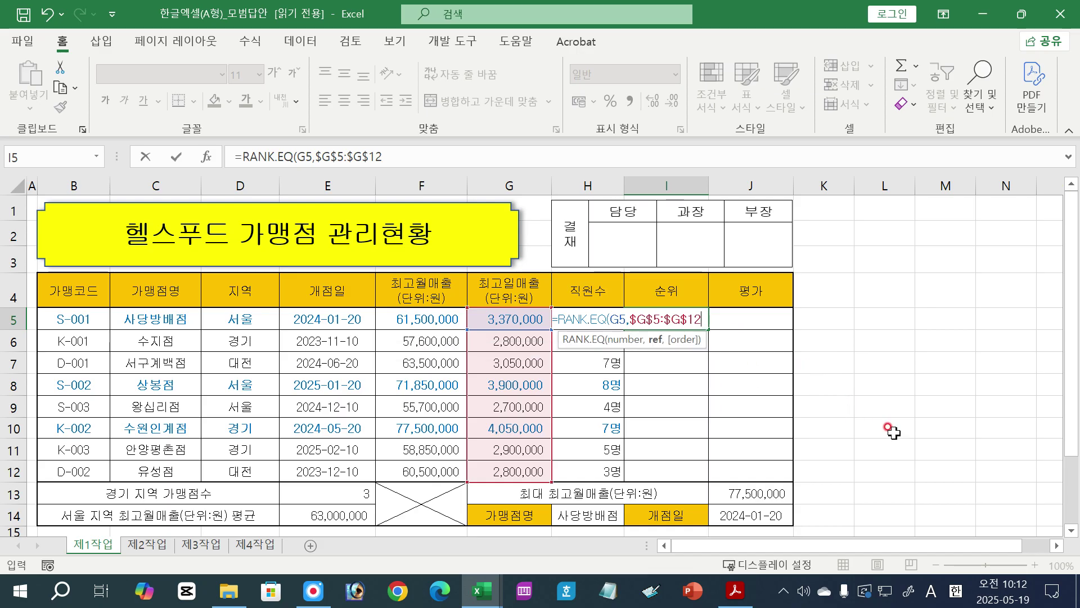
text())
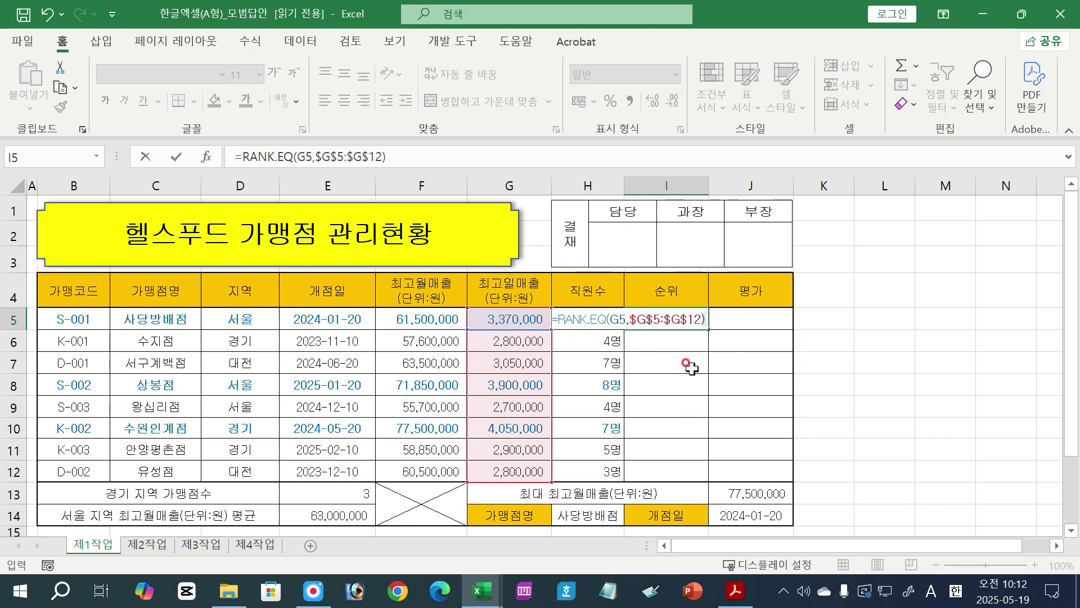
key(Return)
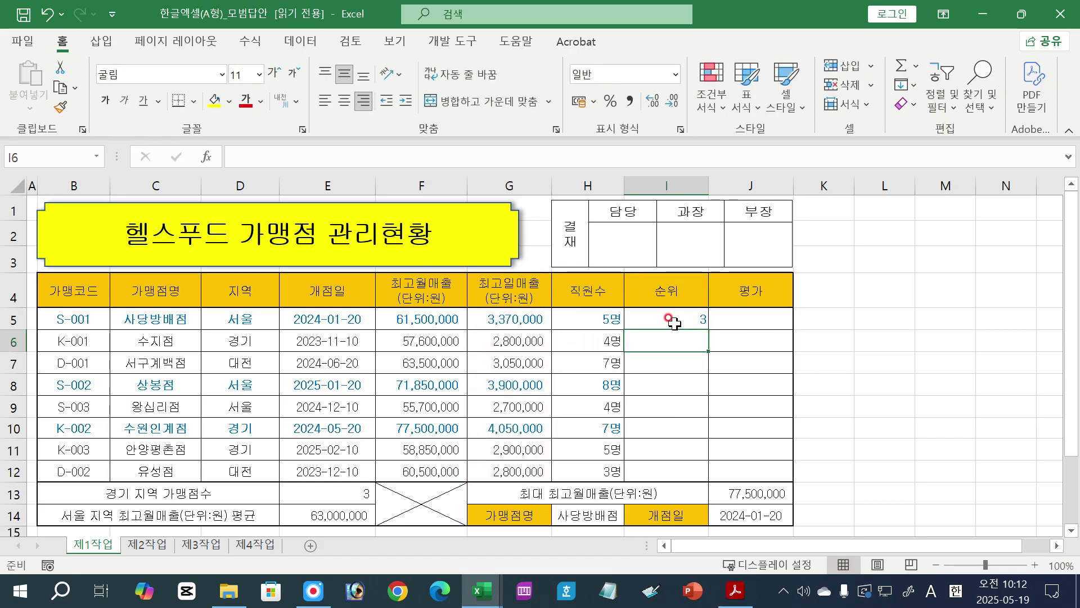
Append &"위" to the RANK.EQ formula in cell I5.
click(673, 322)
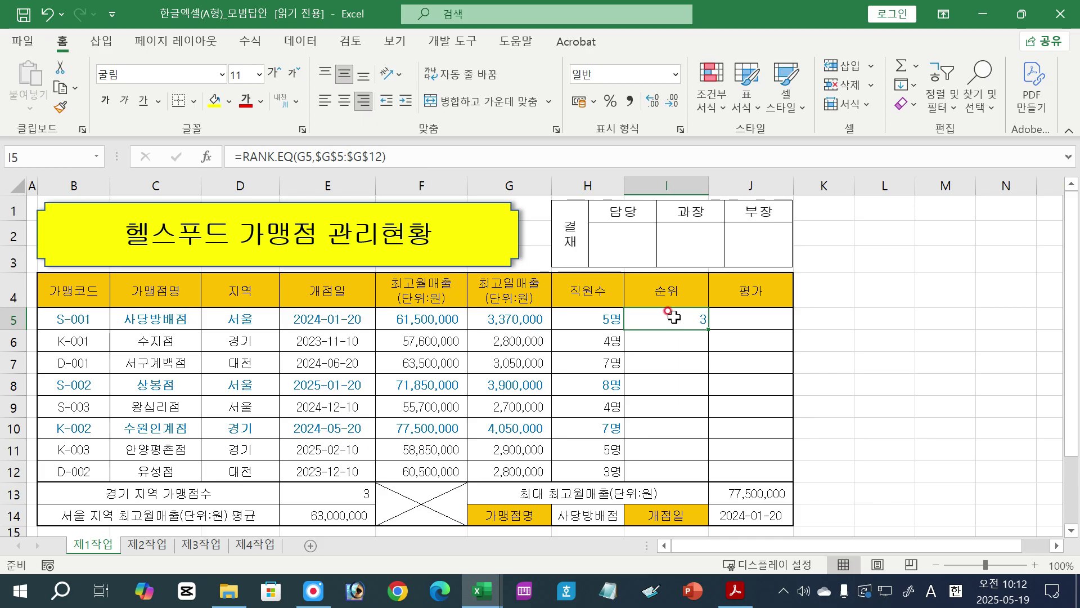
double_click(674, 316)
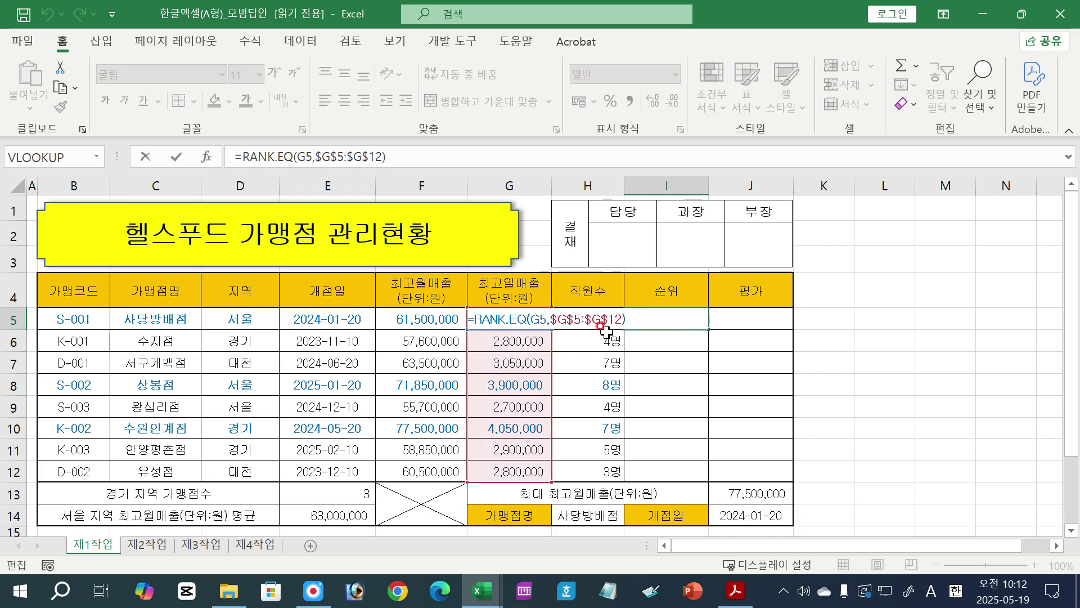
click(661, 322)
text(&)
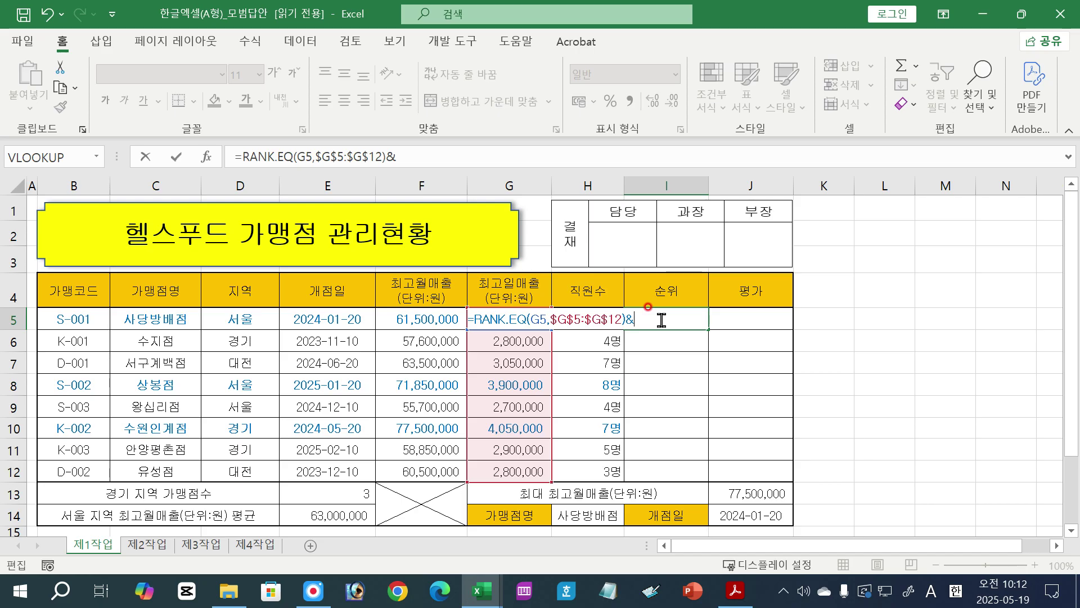
text("dnl)
key(Hangul)
text(우)
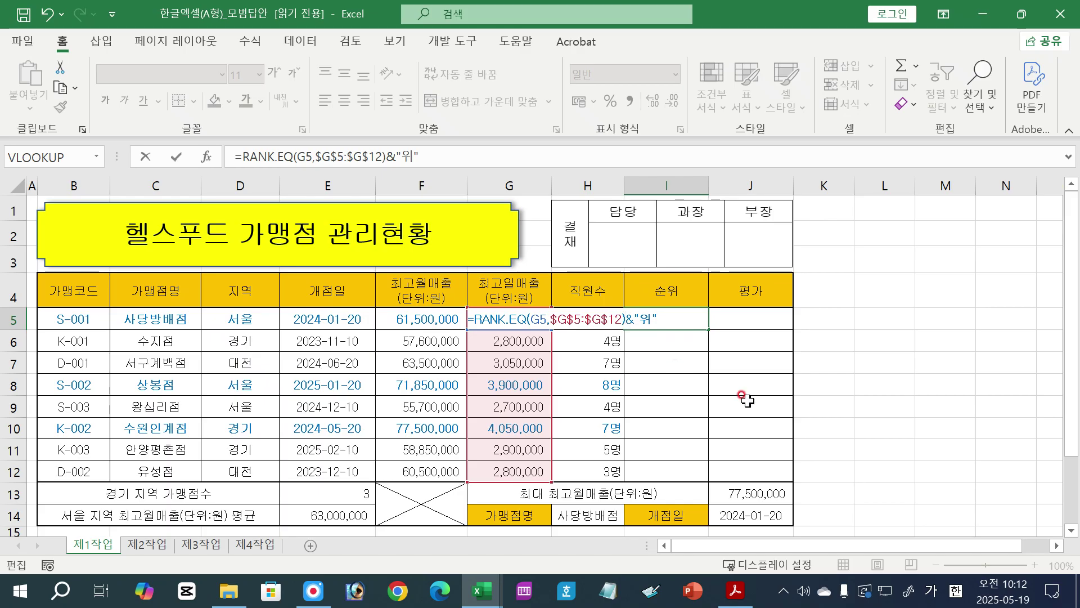
key(BackSpace)
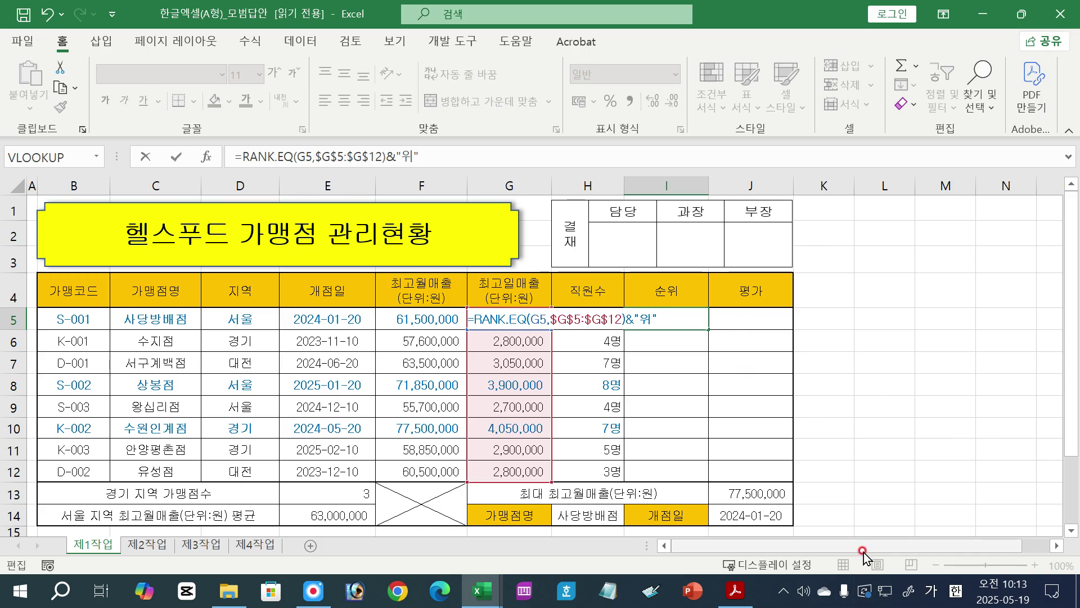
key(Return)
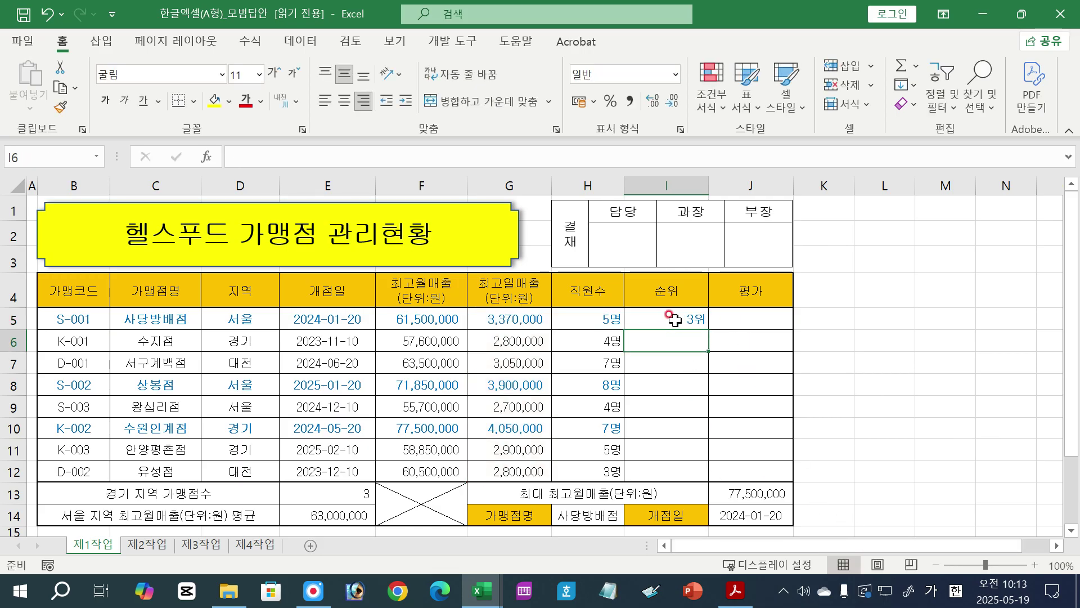
Review the rank formula in I5 and the summary rows B13:J14 below the table.
click(675, 319)
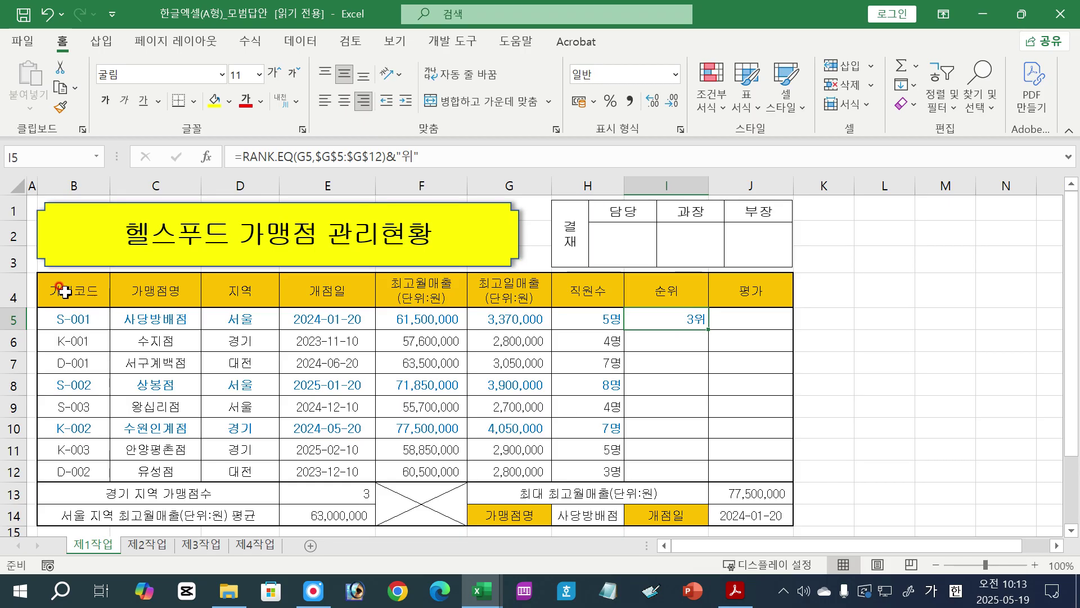
drag(79, 494, 769, 517)
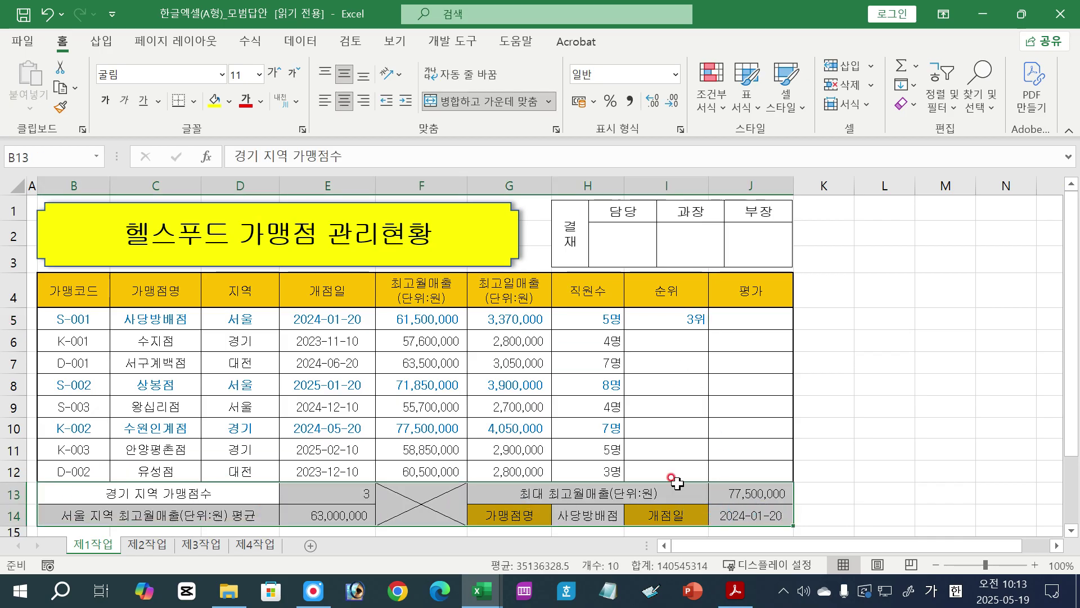
Fill the rank formula from I5 down to I12 without copying its formatting.
click(675, 322)
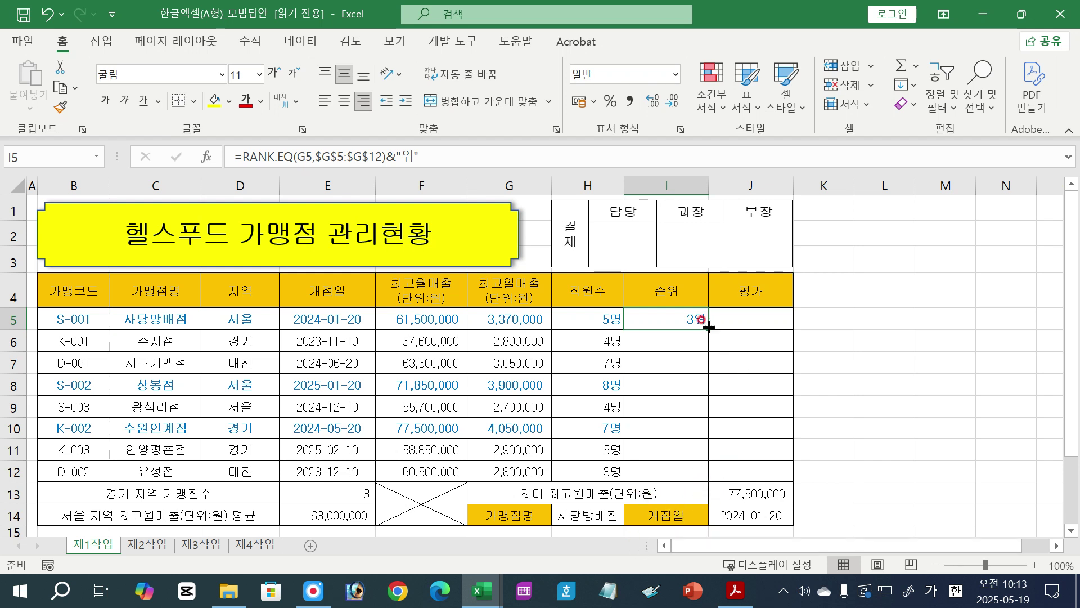
drag(709, 327, 710, 478)
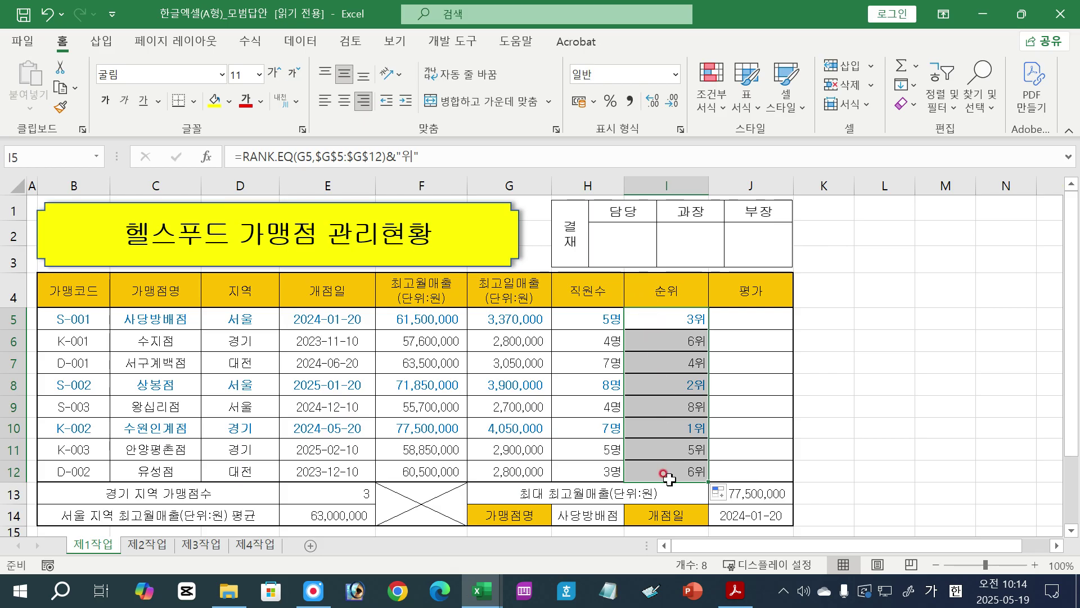
click(733, 494)
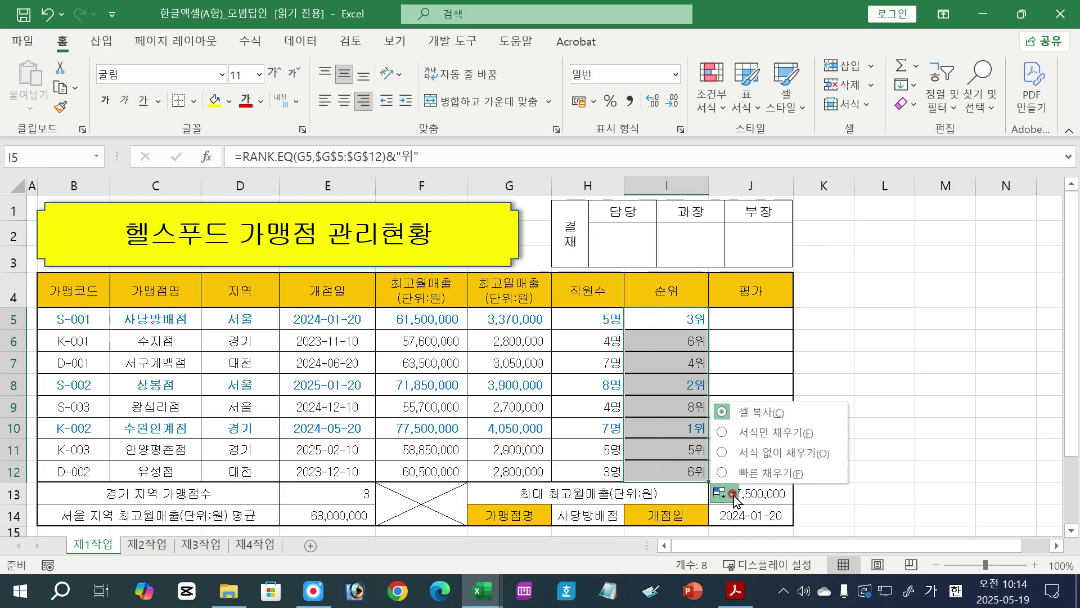
click(737, 454)
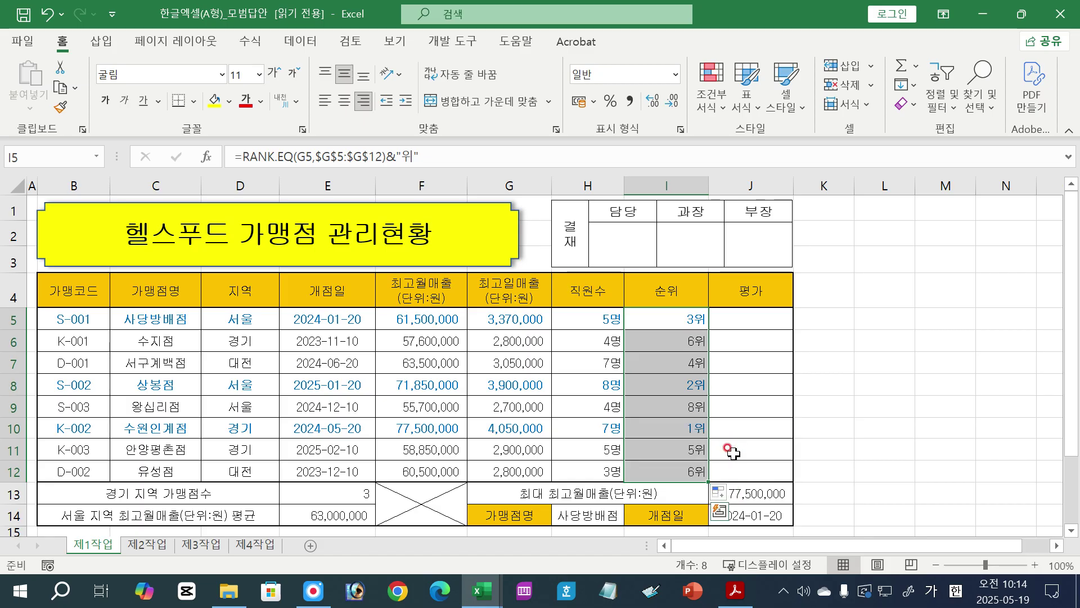
click(869, 447)
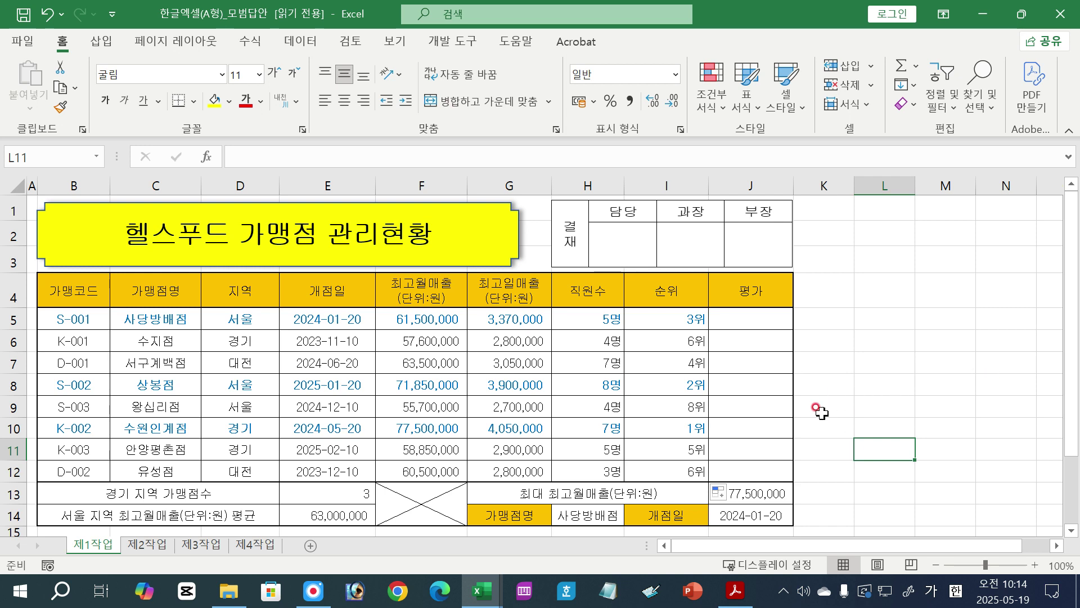
Switch to the exam PDF in Acrobat and read task (2) on the 평가 column with the IF and AND functions.
click(735, 591)
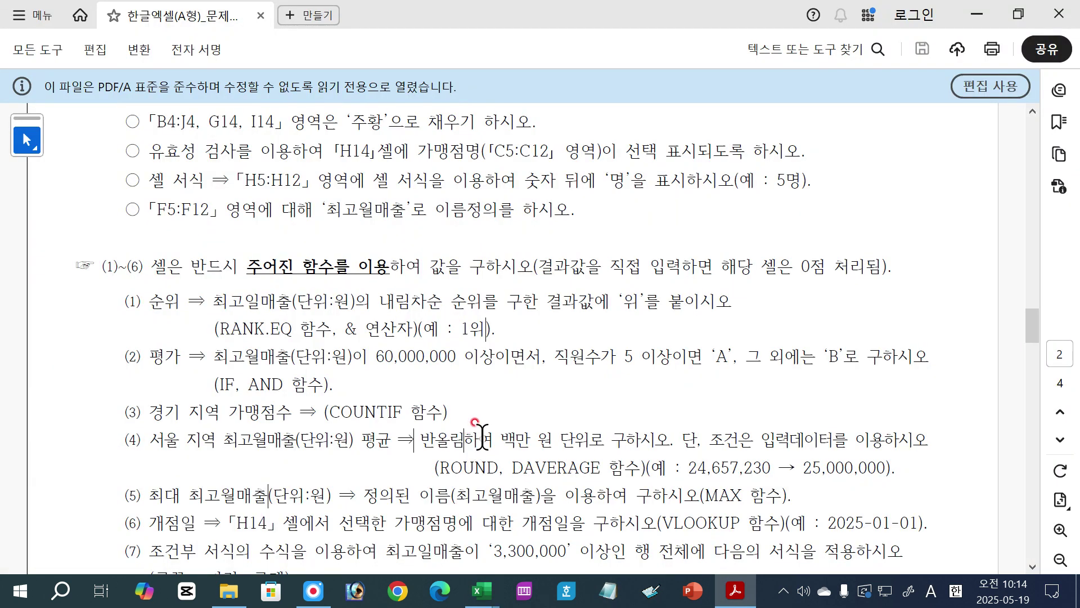
click(1033, 565)
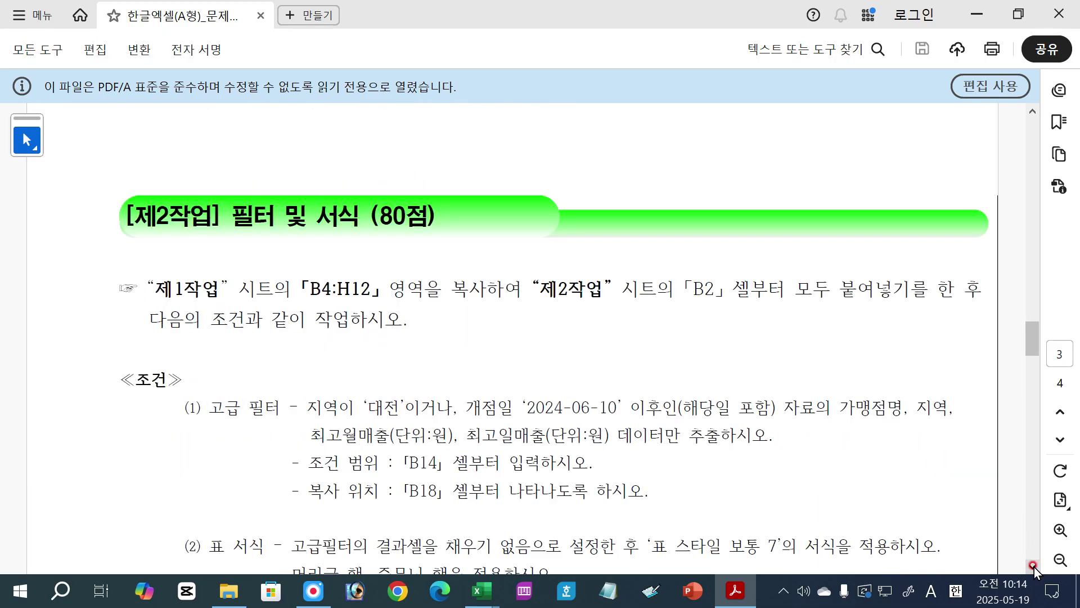
click(1033, 112)
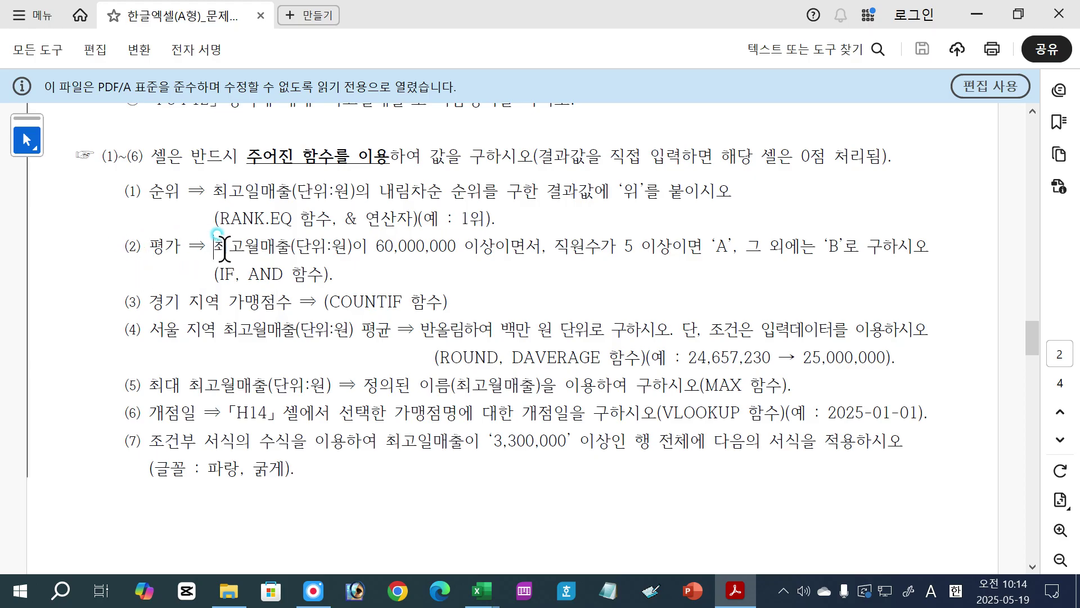
drag(244, 247, 465, 248)
click(506, 248)
click(1009, 516)
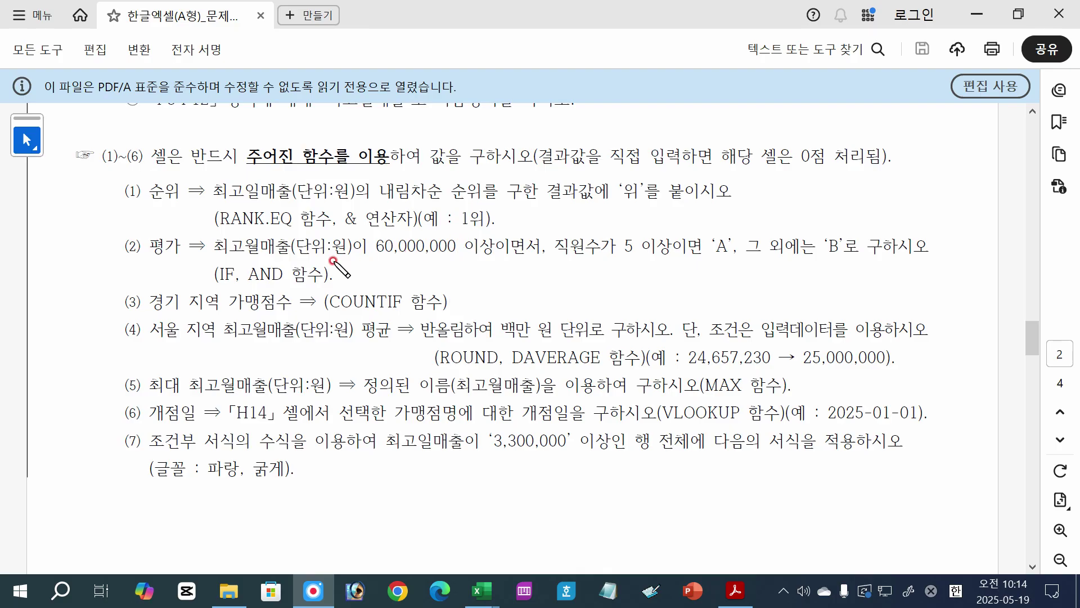
Underline task (2)'s sales and staff criteria and handwrite the conditions 월>=60000000 and 직>=5 beneath them.
drag(207, 256, 359, 255)
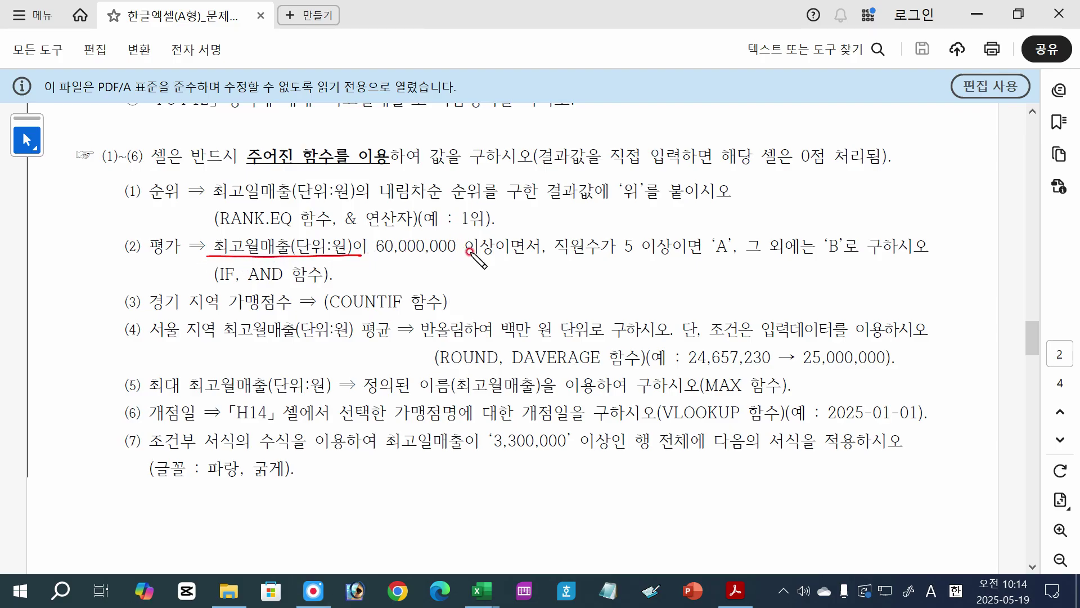
drag(427, 266, 445, 273)
mouse_move(509, 262)
mouse_down()
mouse_move(503, 275)
mouse_move(603, 274)
mouse_up()
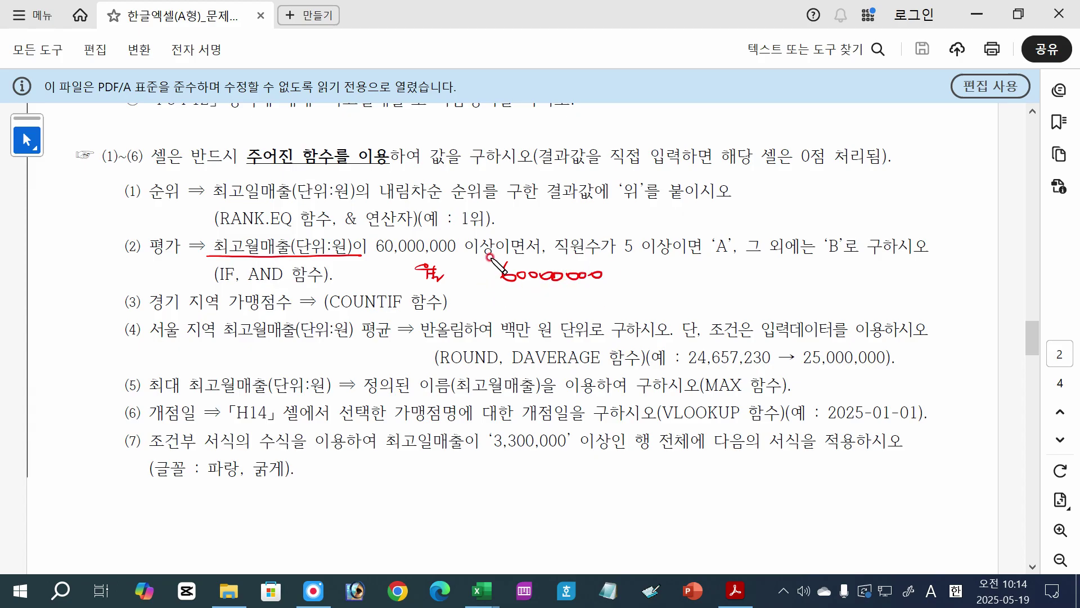
mouse_move(488, 252)
mouse_down()
mouse_move(527, 289)
mouse_move(609, 287)
mouse_up()
mouse_move(461, 263)
mouse_down()
mouse_move(471, 273)
mouse_move(459, 284)
mouse_move(484, 272)
mouse_up()
drag(474, 278, 486, 276)
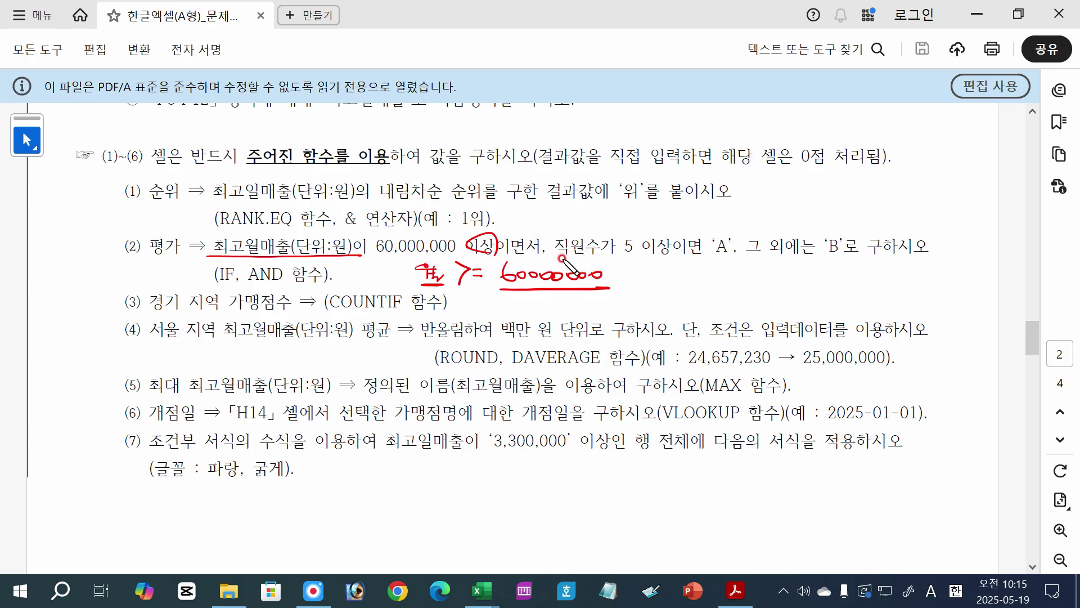
mouse_move(554, 255)
mouse_down()
mouse_move(678, 256)
mouse_move(694, 285)
mouse_move(738, 273)
mouse_move(750, 283)
mouse_up()
drag(749, 269, 761, 268)
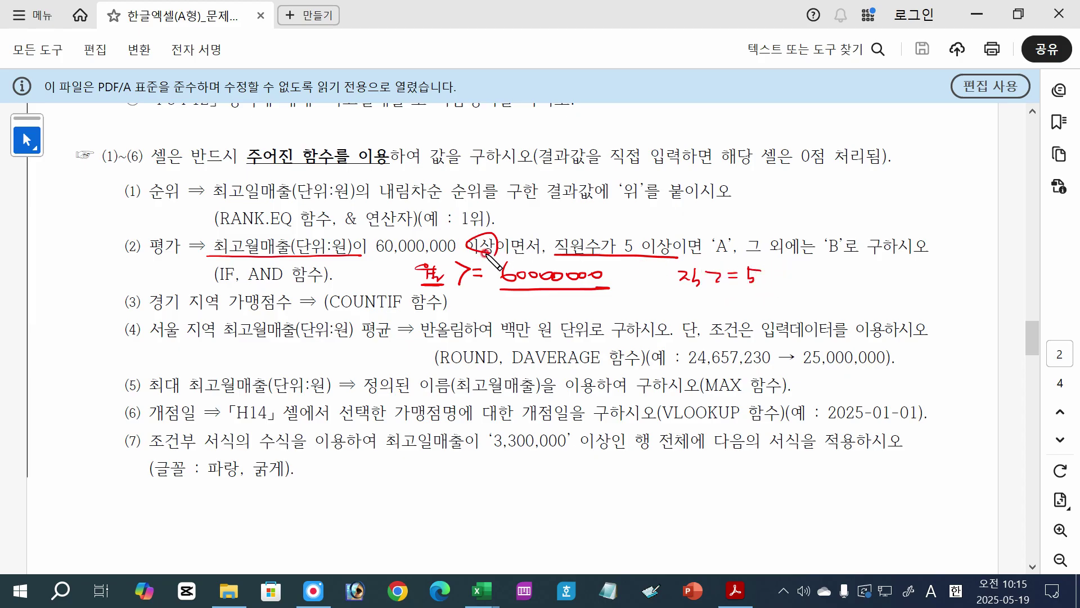
Underline 이면서 in task (2) and mark T,F beneath both handwritten conditions.
drag(505, 253, 539, 254)
drag(530, 306, 564, 321)
drag(561, 307, 576, 307)
drag(565, 314, 574, 312)
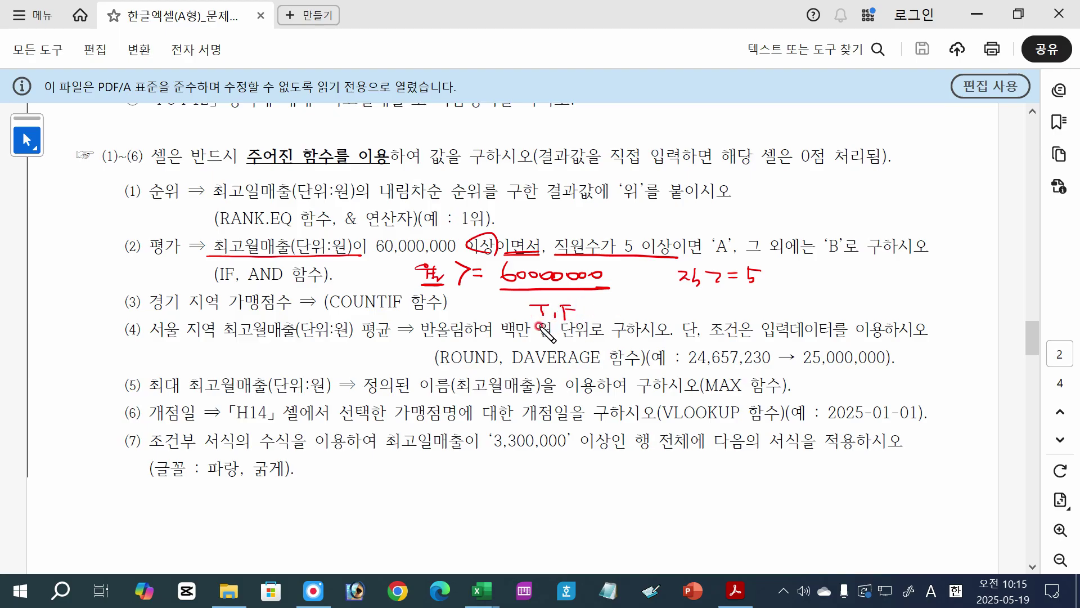
drag(682, 291, 782, 290)
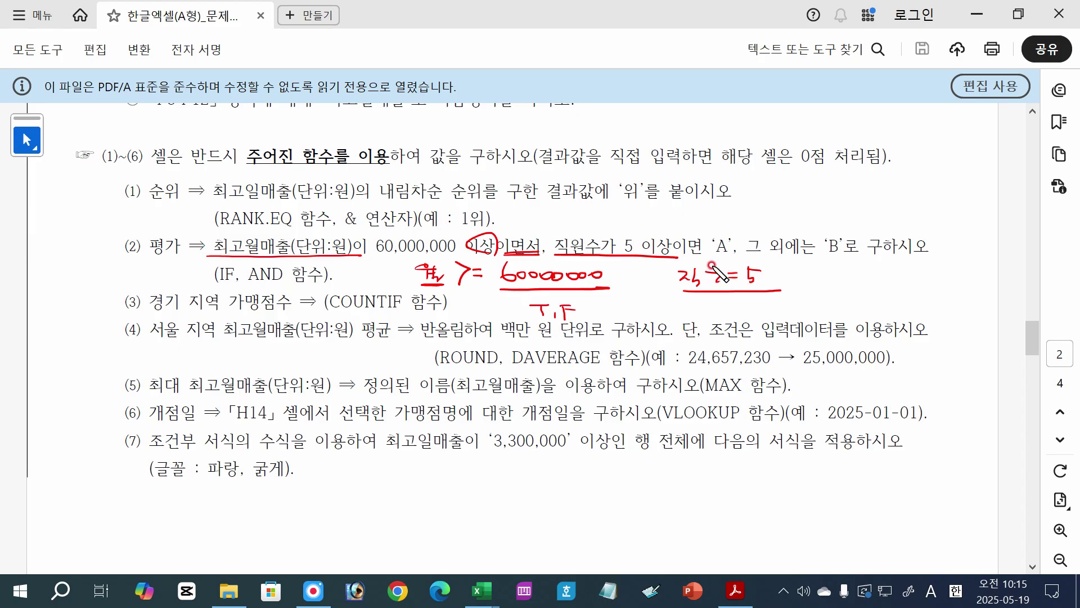
drag(721, 305, 729, 316)
drag(742, 305, 752, 310)
Circle 이면서 and enclose both handwritten conditions in AND( , ), noting OR below as the alternative.
drag(539, 243, 541, 249)
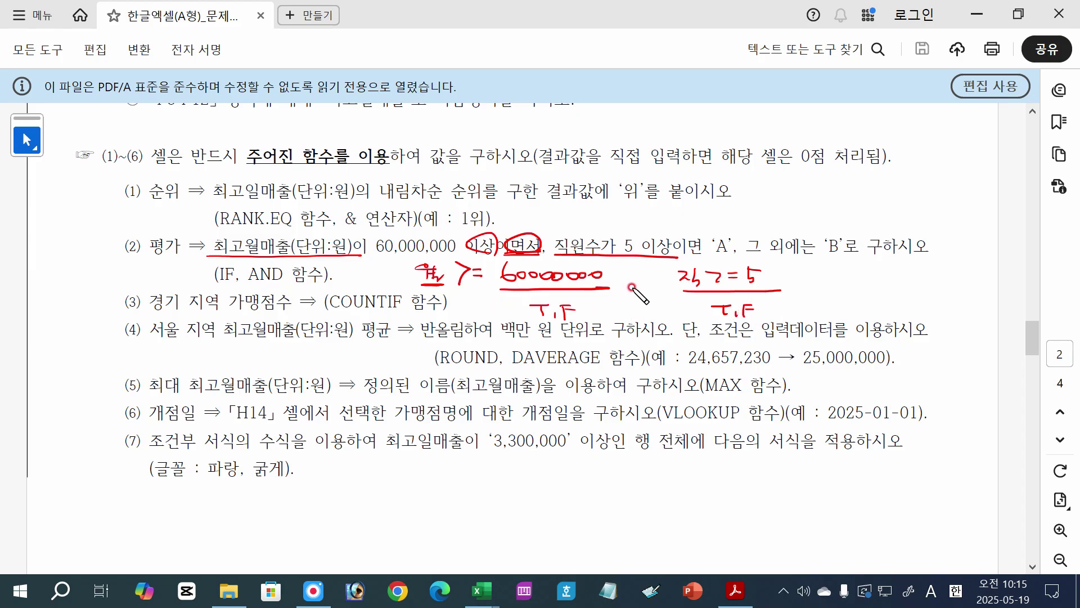
drag(642, 292, 626, 307)
drag(411, 260, 409, 293)
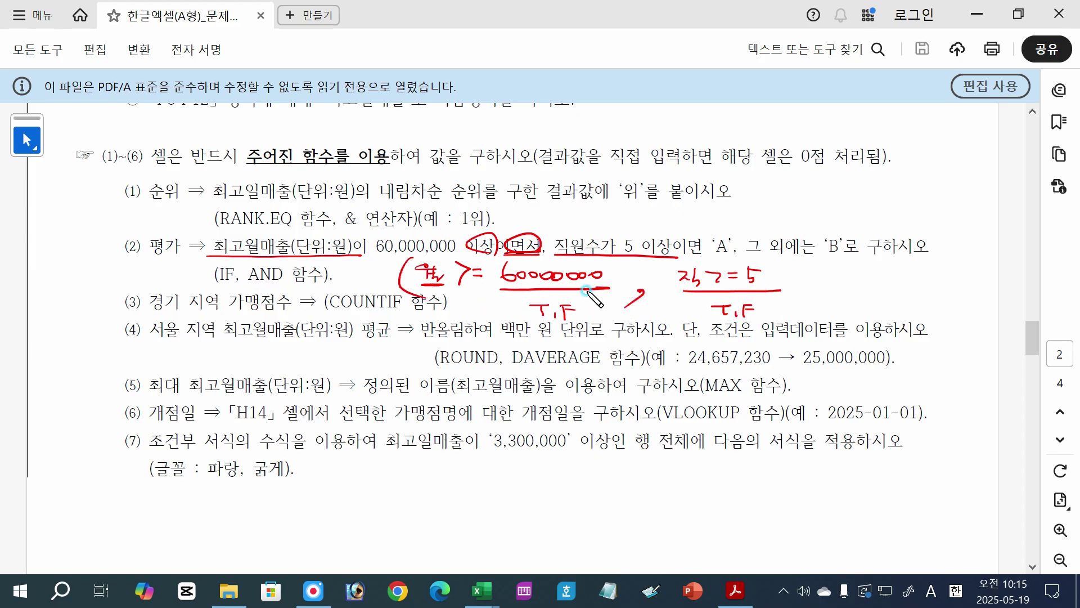
mouse_move(772, 265)
mouse_down()
mouse_move(780, 284)
mouse_move(746, 308)
mouse_up()
mouse_move(346, 279)
mouse_down()
mouse_move(385, 275)
mouse_move(378, 284)
mouse_up()
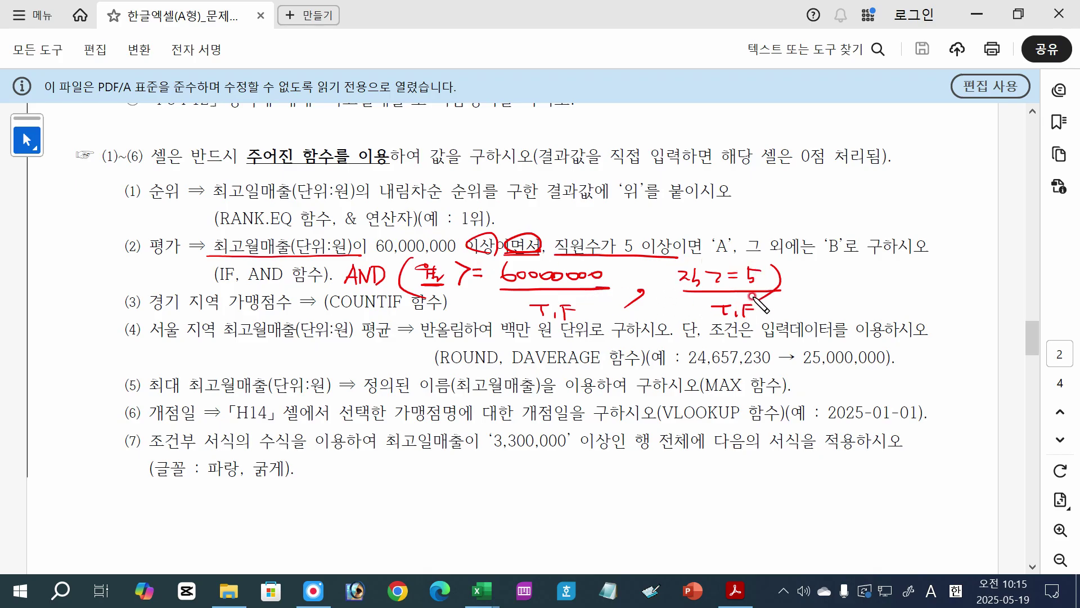
drag(365, 295, 375, 300)
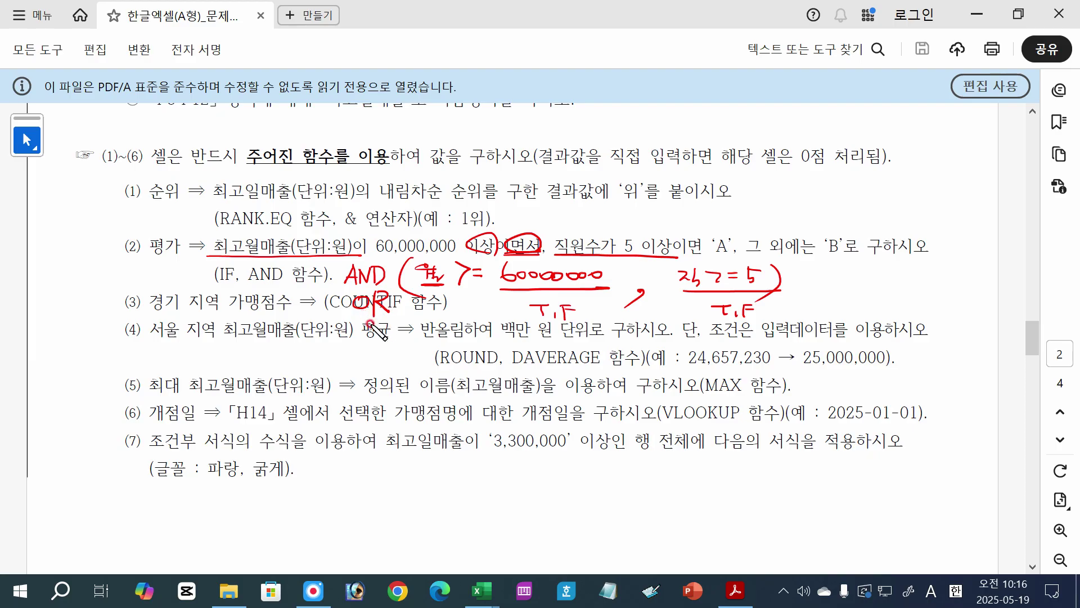
drag(504, 251, 524, 261)
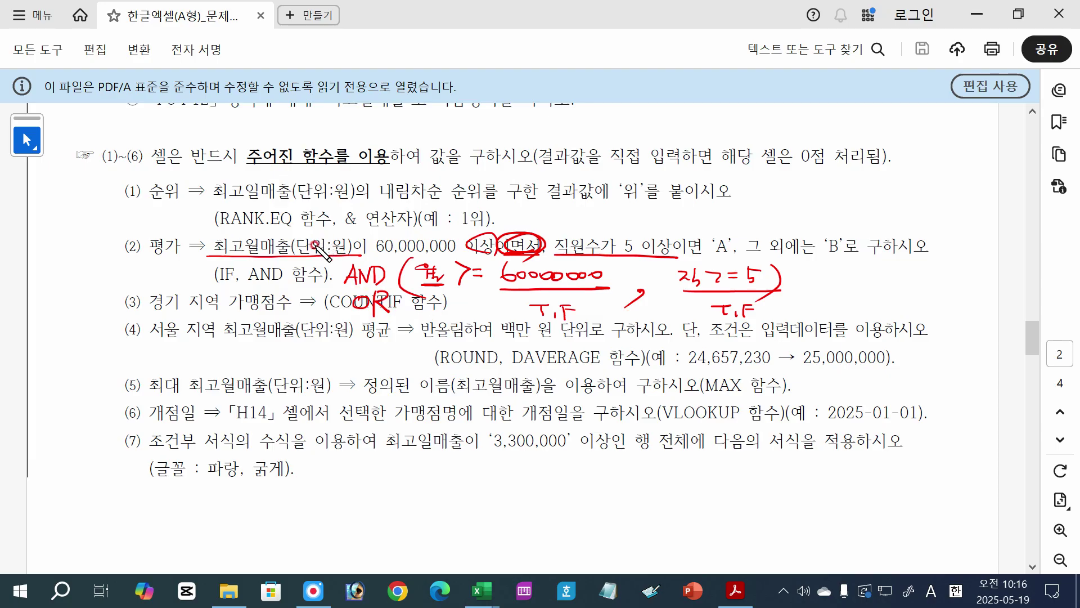
Draw an arrow from the AND expression to its possible outcomes T and F, and circle both.
drag(814, 275, 832, 274)
drag(814, 284, 825, 287)
mouse_move(859, 272)
mouse_down()
mouse_move(879, 271)
mouse_move(871, 285)
mouse_up()
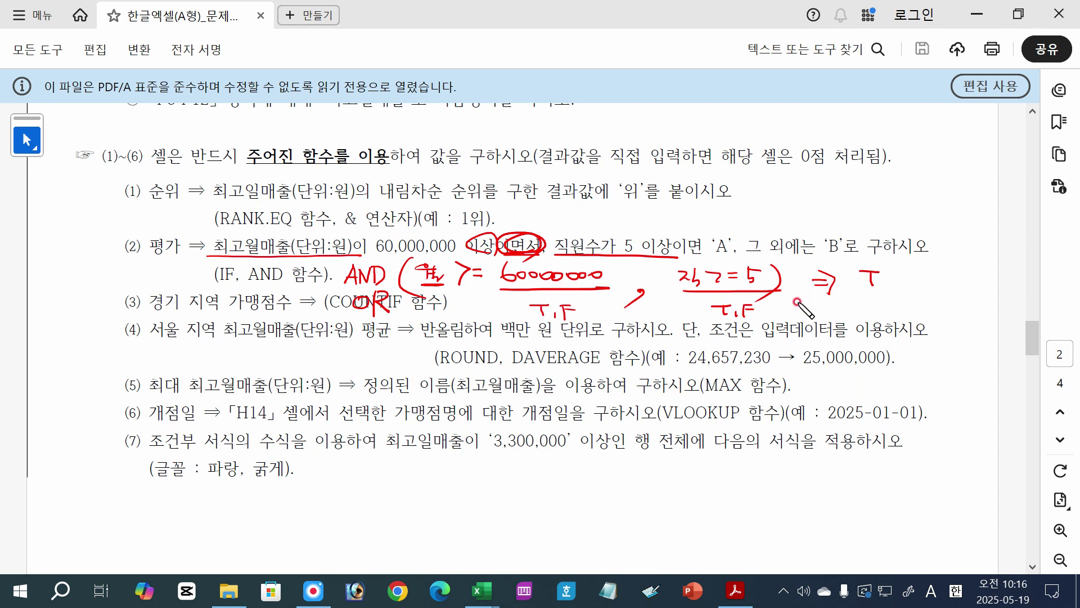
drag(863, 297, 880, 296)
drag(870, 304, 871, 313)
mouse_move(873, 283)
mouse_down()
mouse_move(858, 291)
mouse_move(874, 312)
mouse_up()
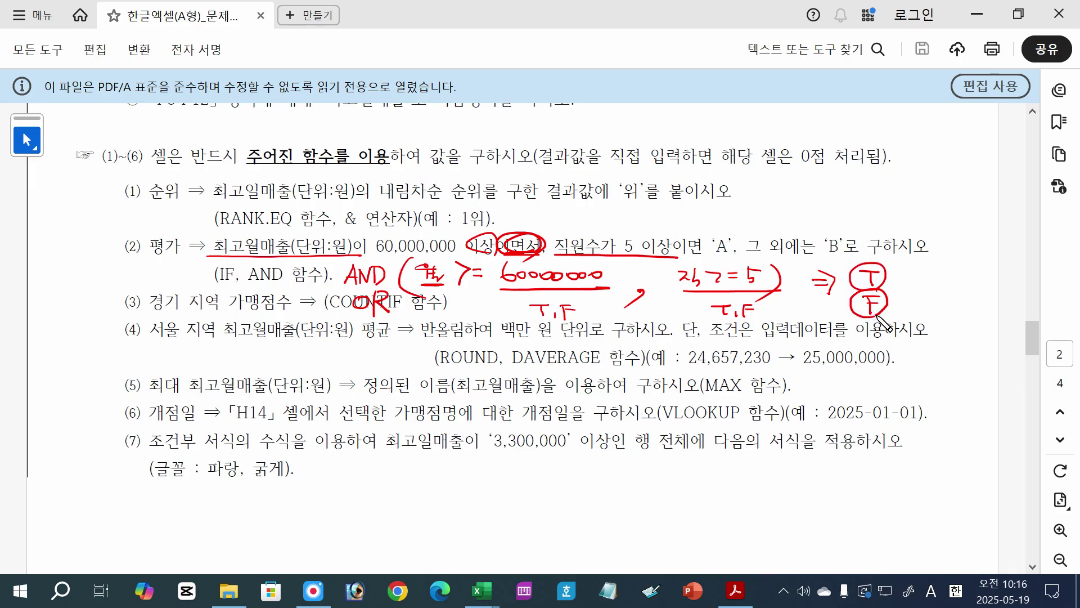
Map the circled T to A and the circled F to B with handwritten arrows.
drag(899, 275, 923, 274)
mouse_move(912, 267)
mouse_down()
mouse_move(913, 280)
mouse_move(951, 279)
mouse_up()
drag(936, 273, 951, 272)
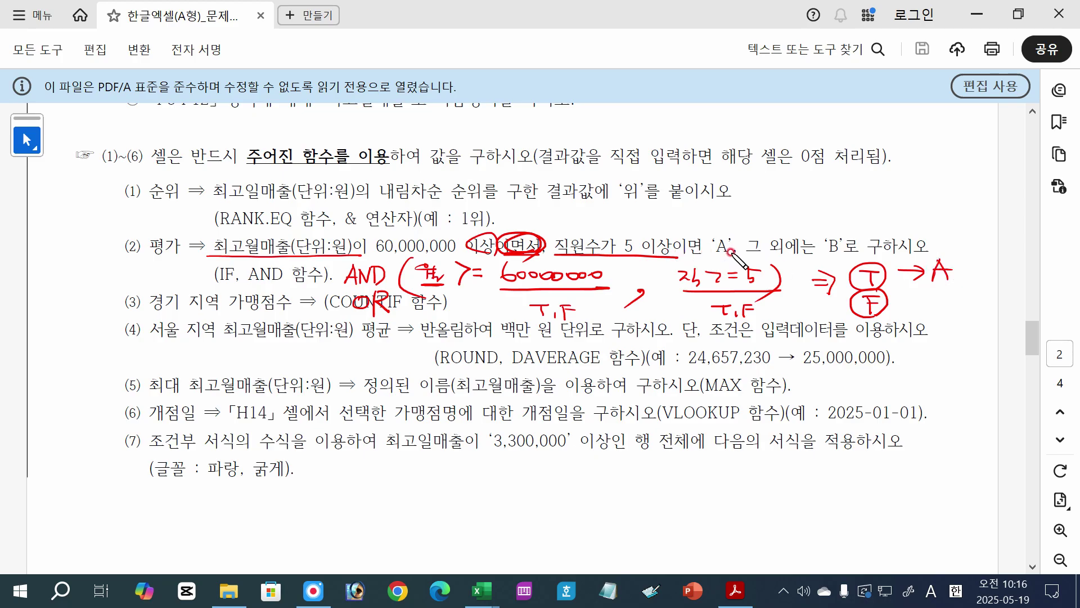
drag(902, 305, 945, 319)
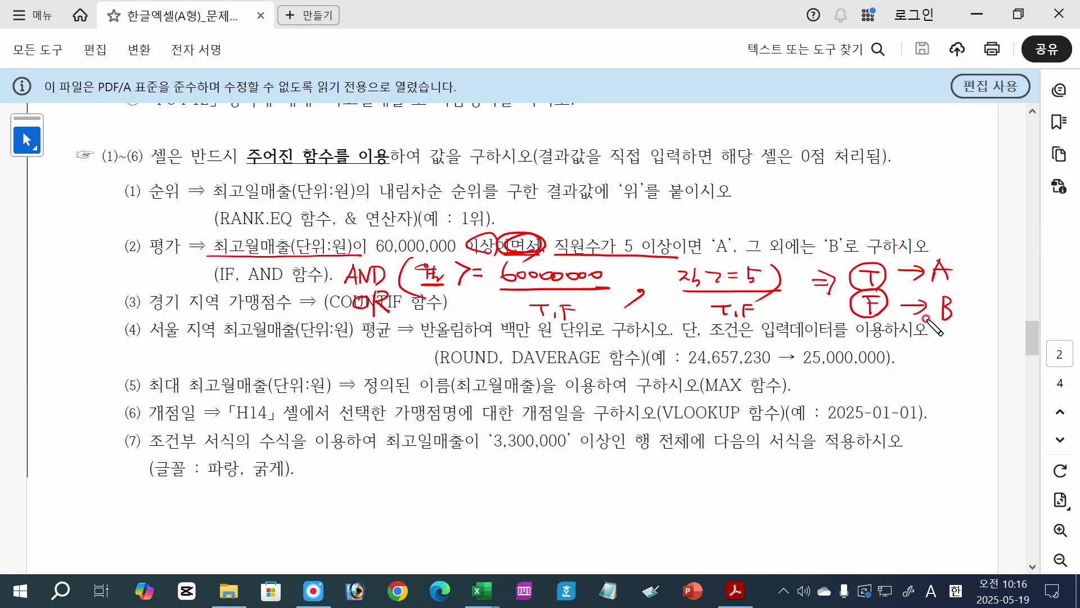
Handwrite the IF syntax =IF(조건식, T, F) above task (2), and erase all the annotations.
drag(573, 217, 587, 217)
mouse_move(573, 224)
mouse_down()
mouse_move(727, 213)
mouse_move(732, 228)
mouse_up()
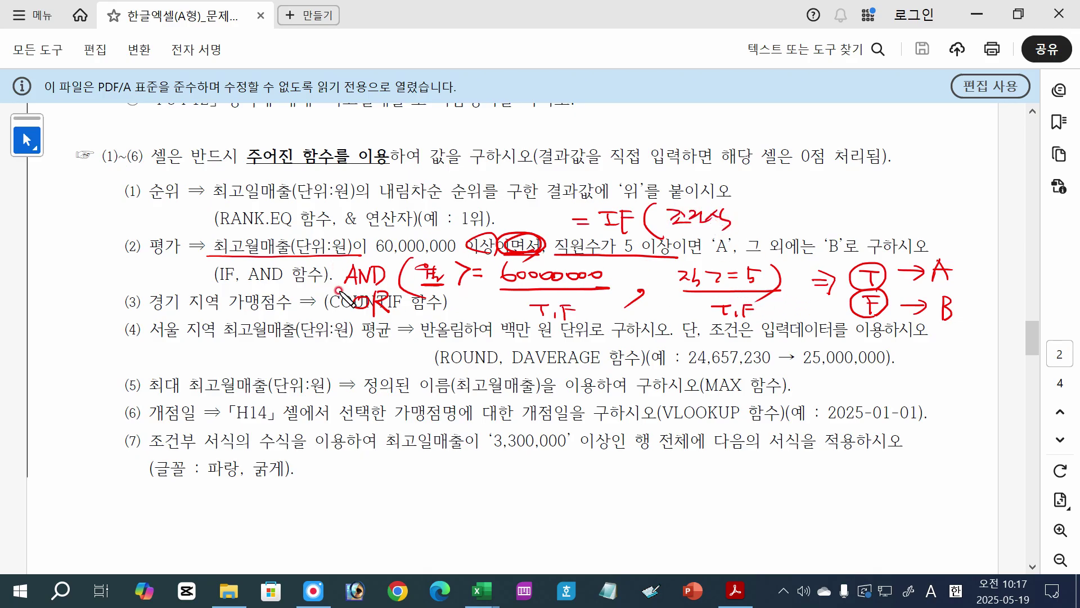
mouse_move(670, 229)
mouse_down()
mouse_move(754, 237)
mouse_move(798, 211)
mouse_move(790, 226)
mouse_move(814, 239)
mouse_move(849, 209)
mouse_up()
drag(836, 212, 838, 230)
drag(838, 220, 846, 220)
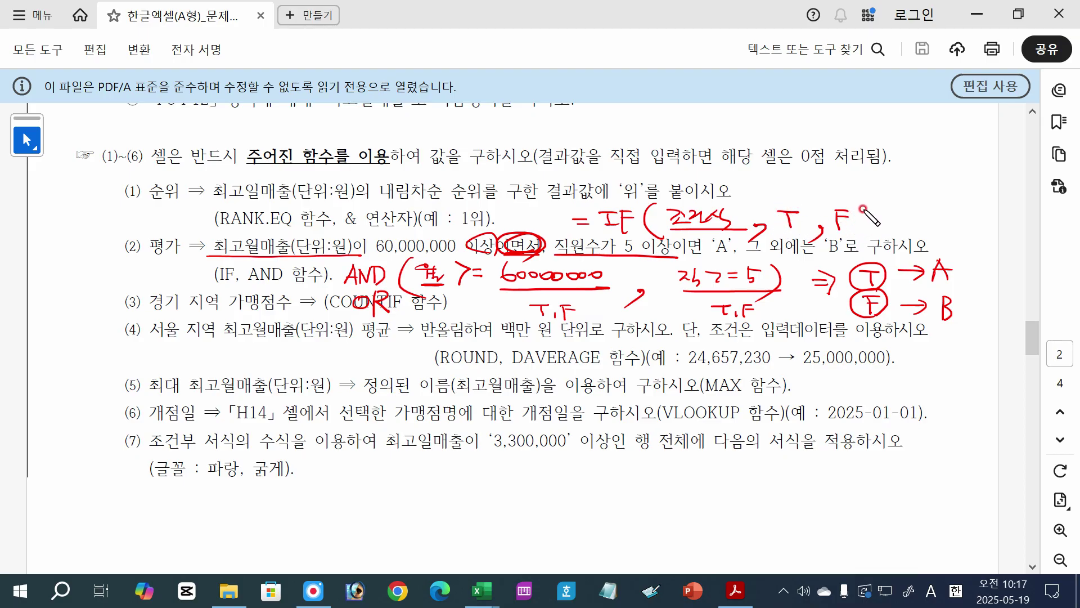
drag(852, 201, 851, 244)
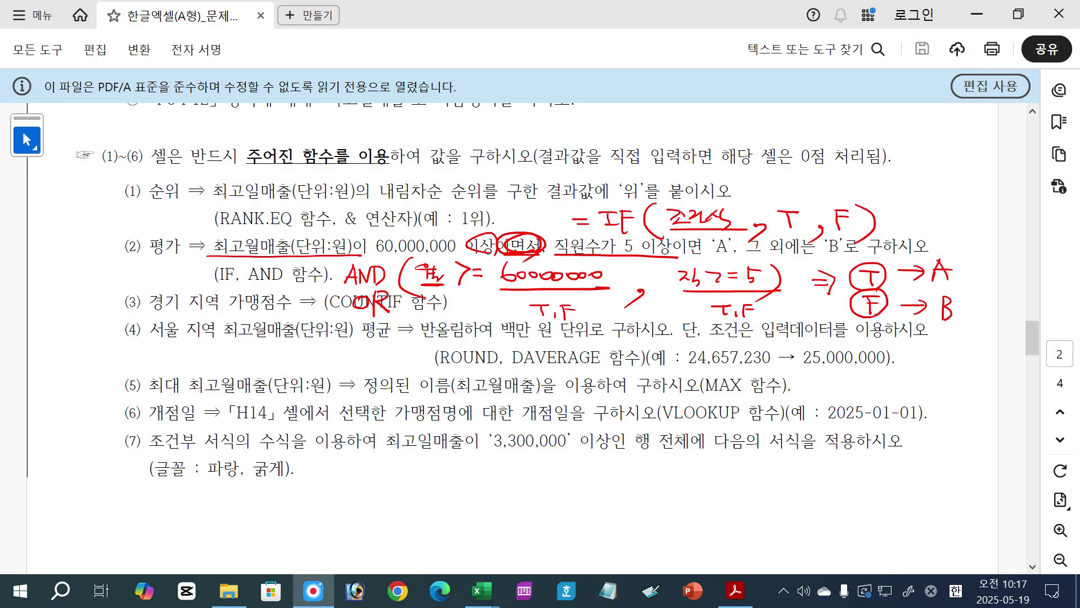
key(Escape)
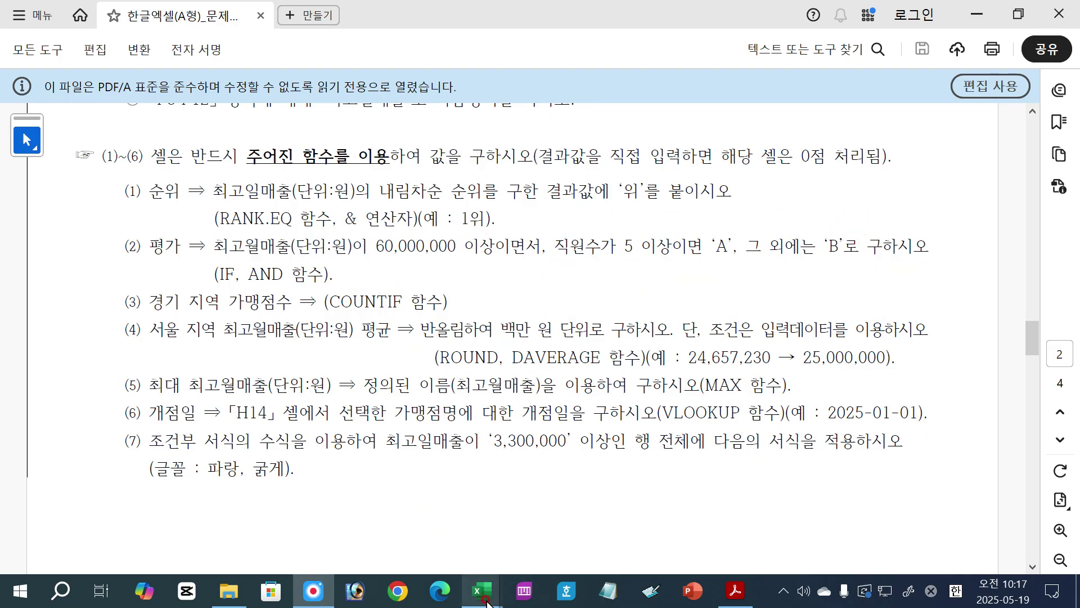
Switch back to the Excel workbook and start a formula in 평가 cell J5, with the keyboard set to English input.
mouse_move(487, 602)
click(374, 523)
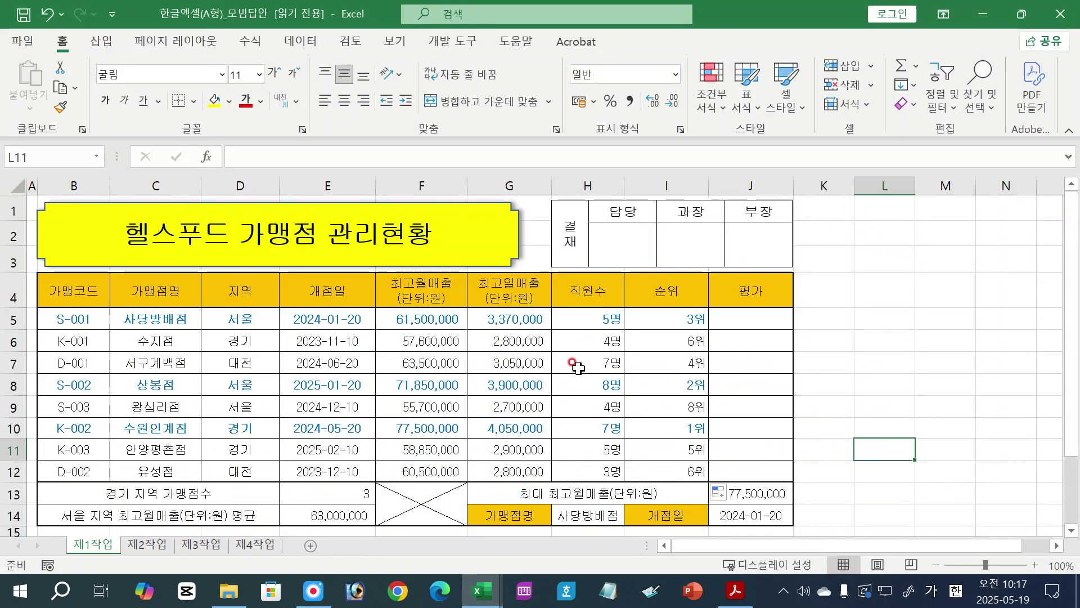
click(782, 317)
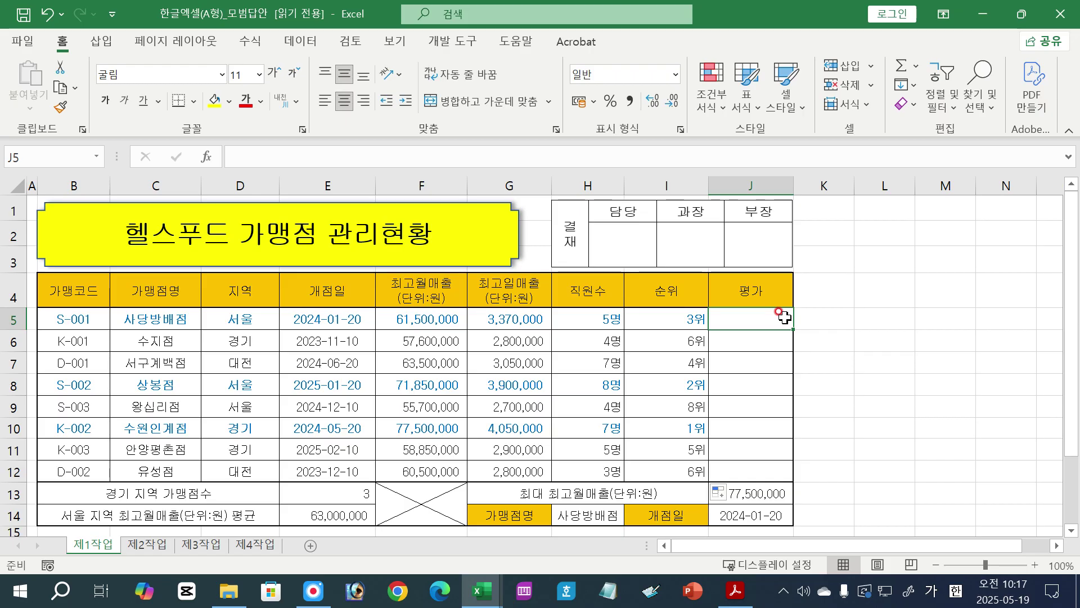
text(=)
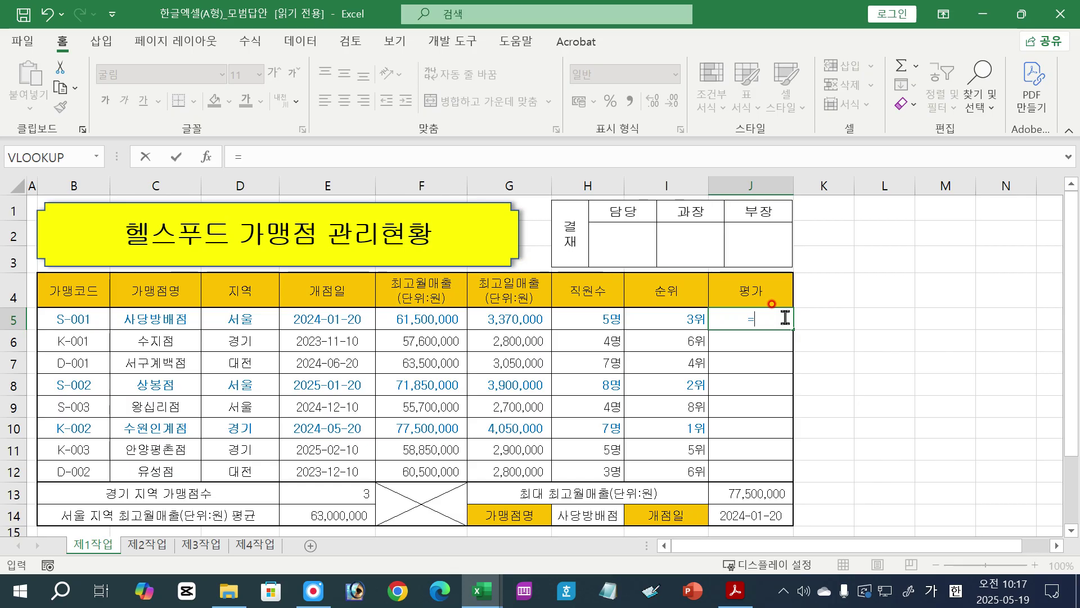
text(ㅑㄹ)
key(BackSpace)
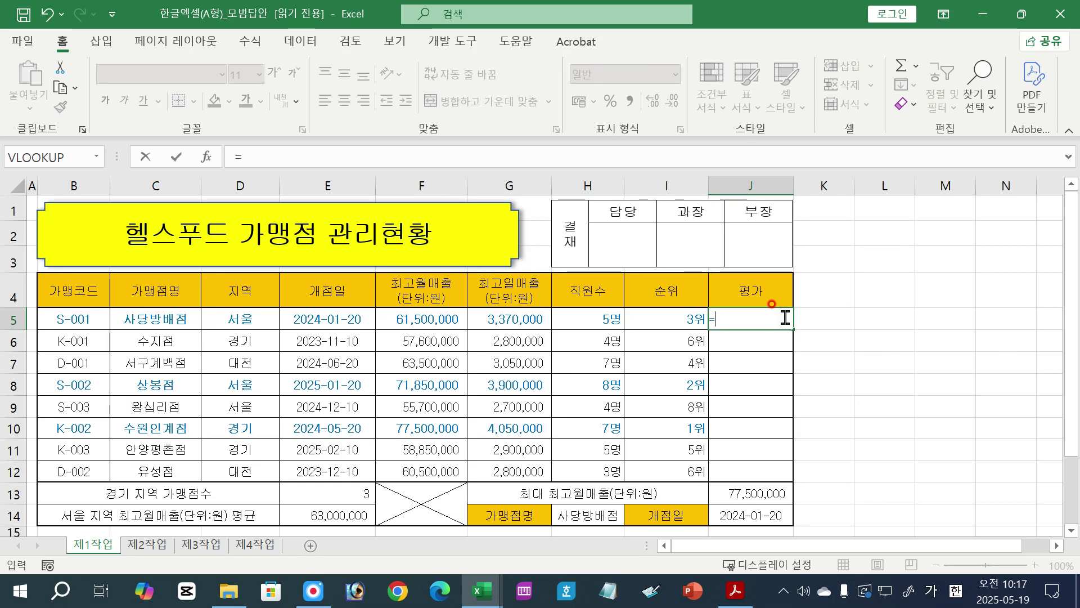
key(Hangul)
text(if)
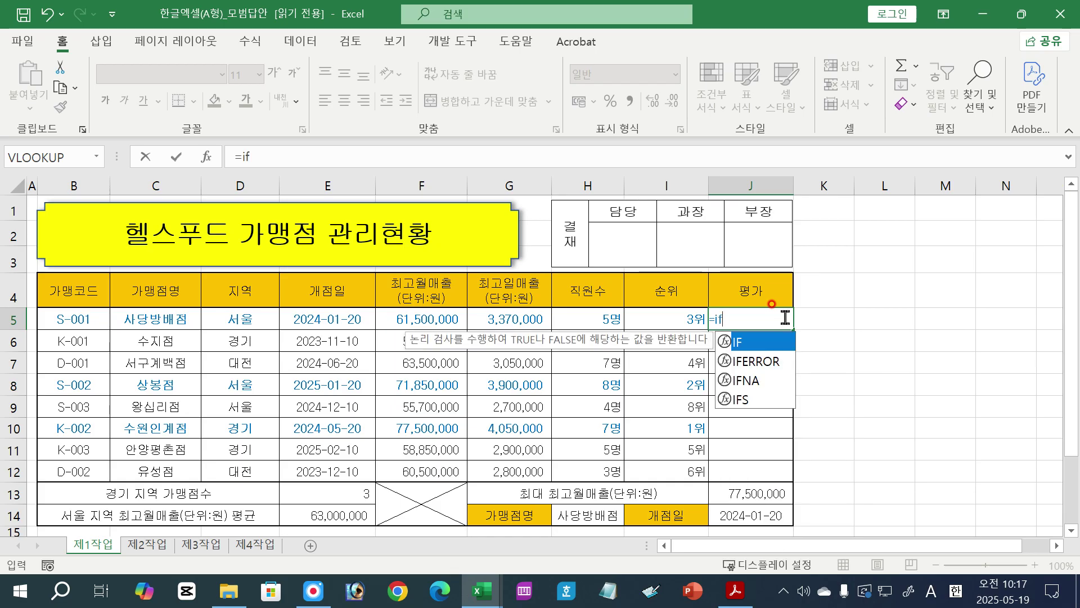
key(Tab)
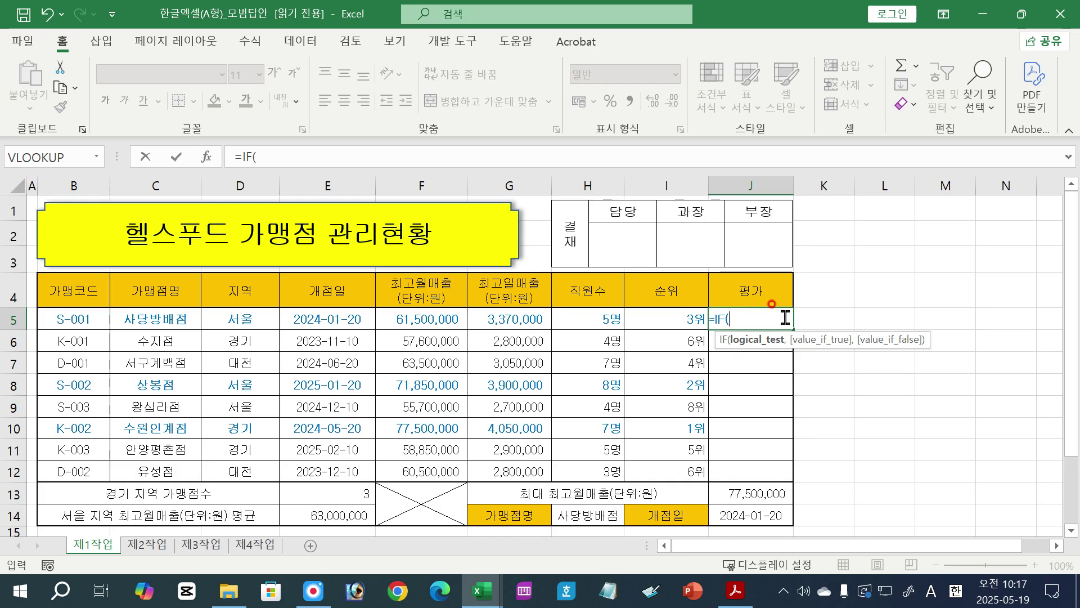
key(BackSpace)
key(BackSpace)
key(BackSpace)
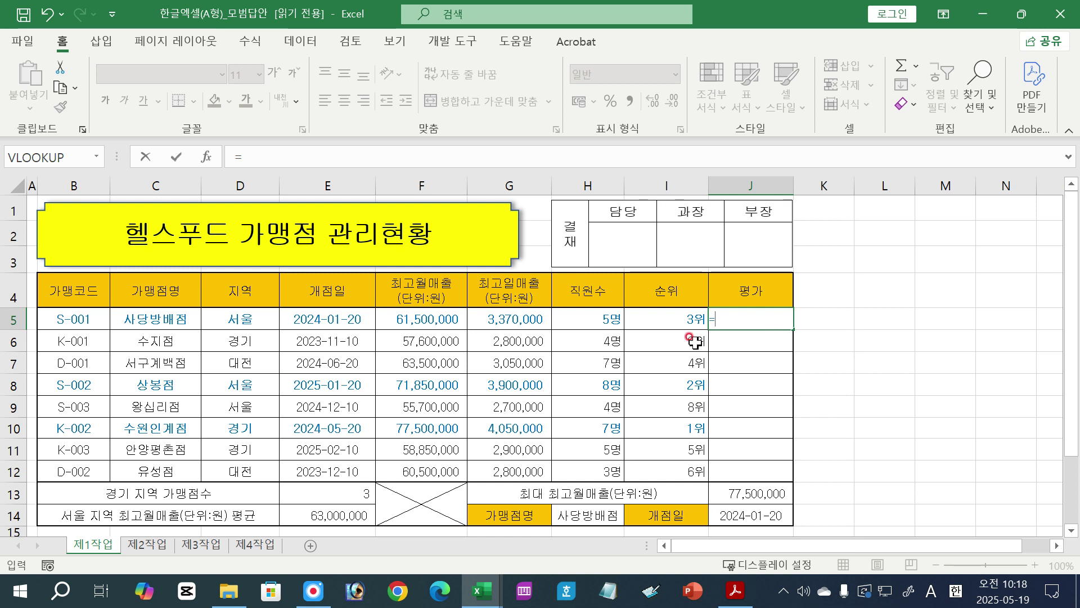
Enter the 최고월매출 condition F5>=60000000 in the 평가 formula of cell J5.
click(431, 323)
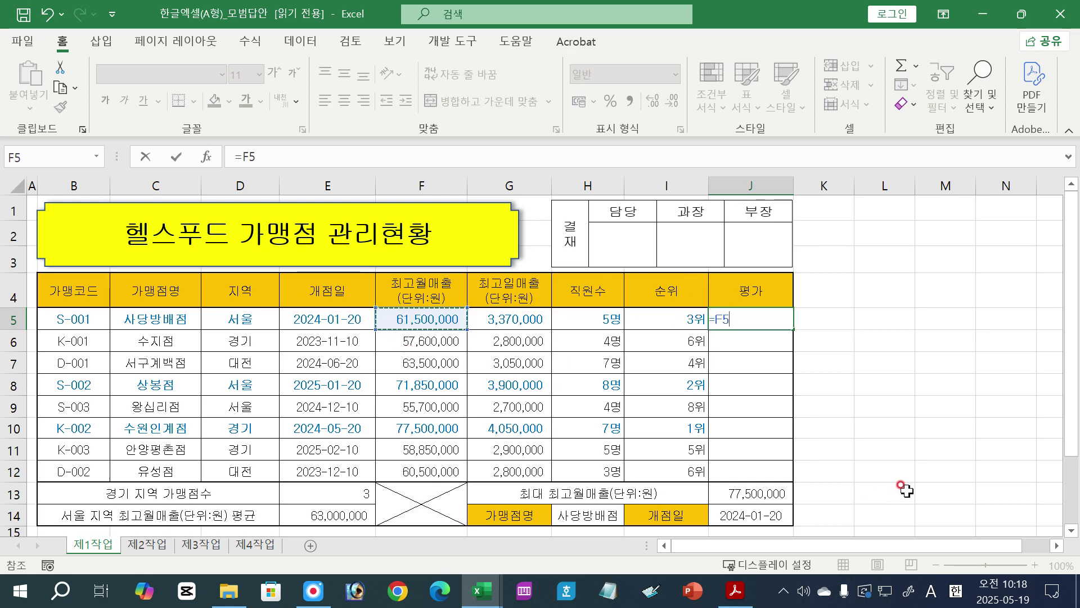
text(>=60)
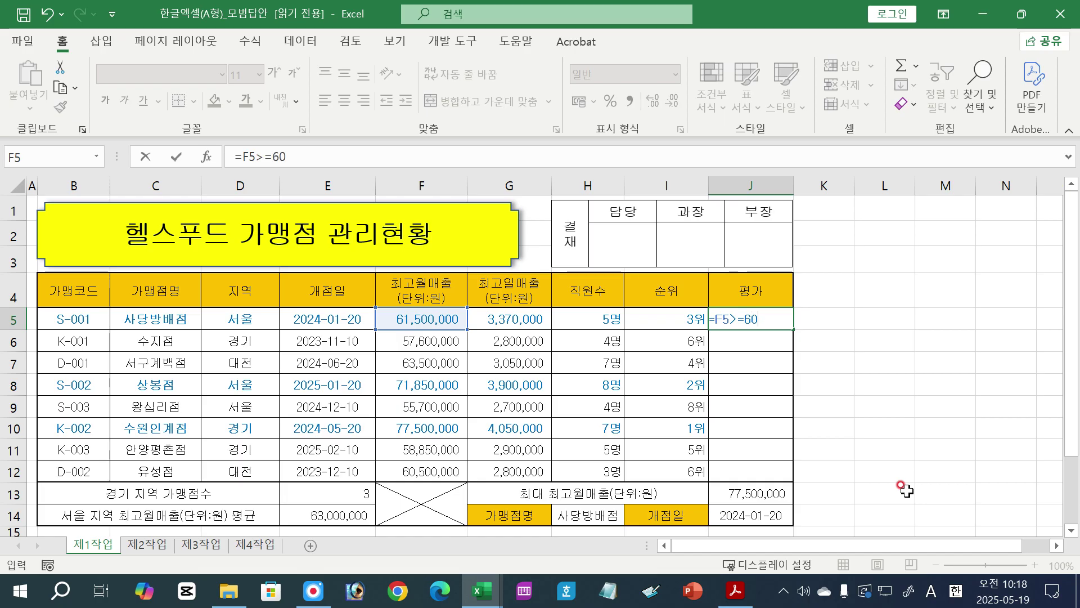
text(00000)
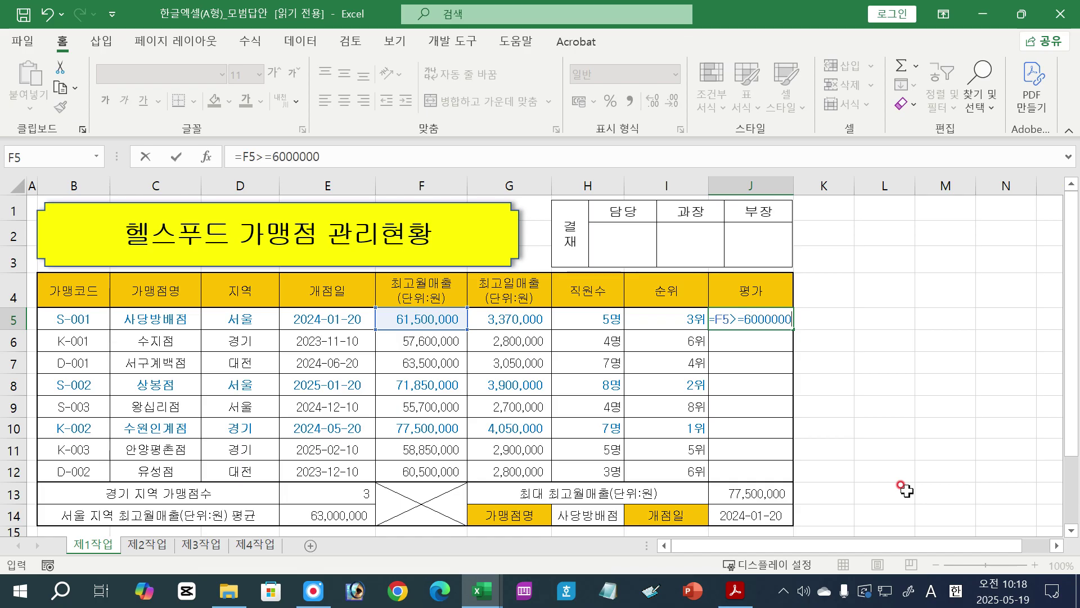
text(0)
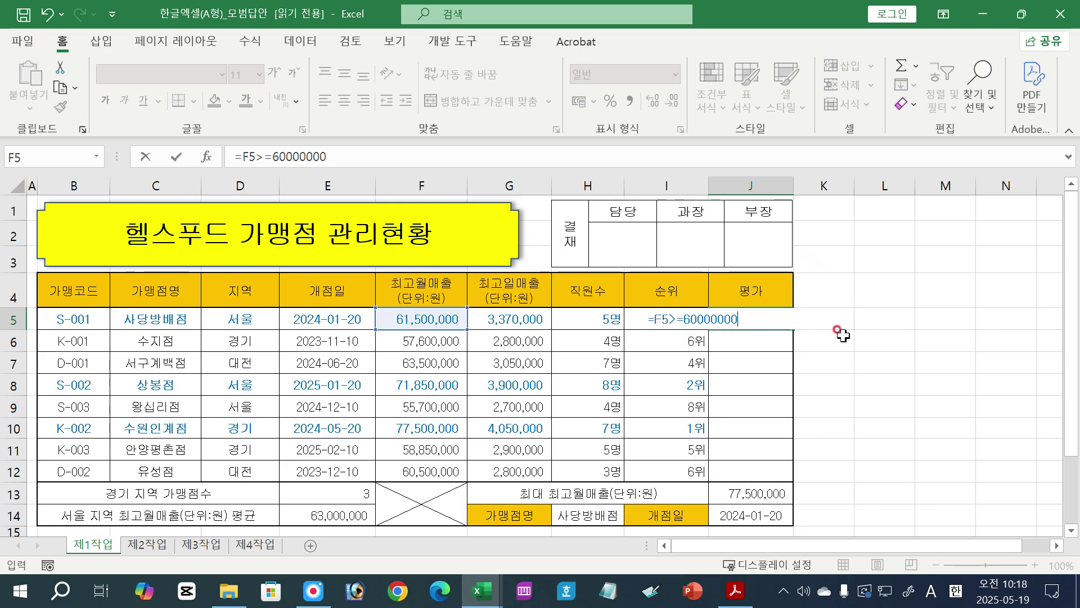
Wrap the sales condition in an AND function and add the 직원수 condition H5>=5 as its second argument.
click(653, 320)
text(and)
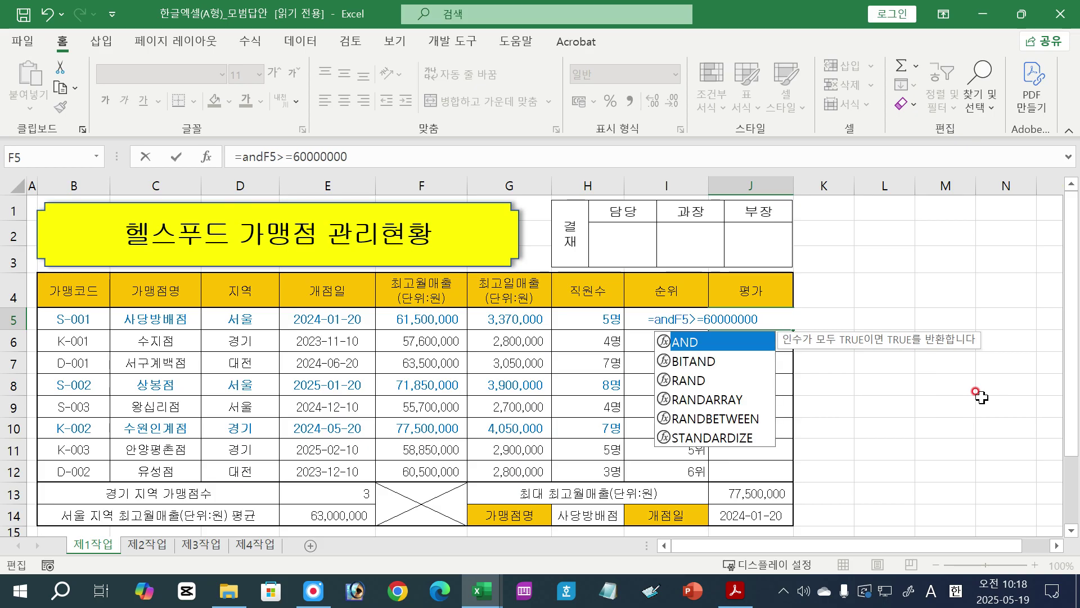
key(Tab)
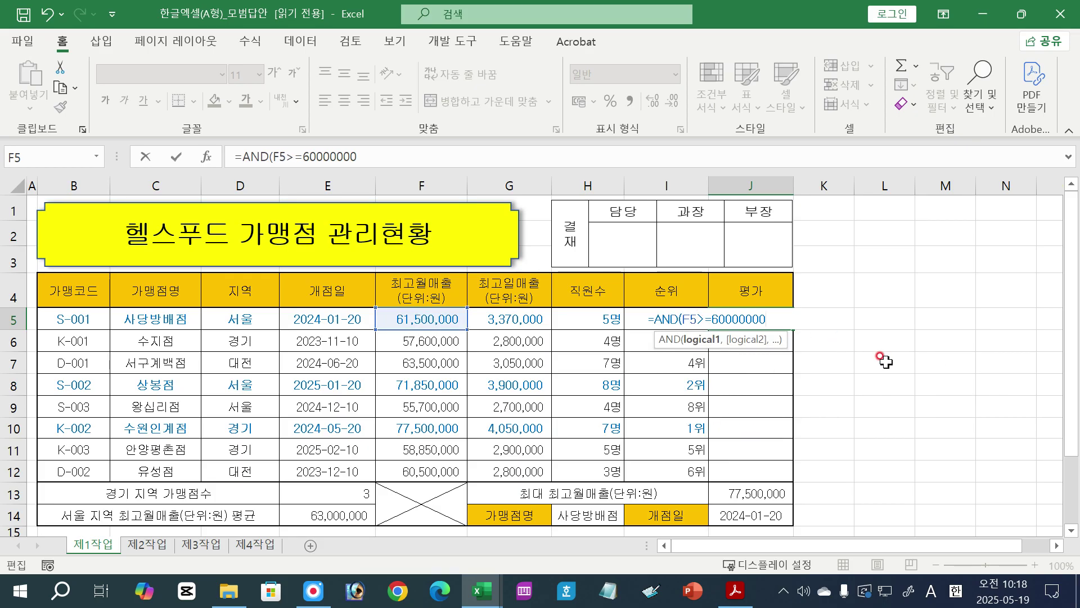
text(,)
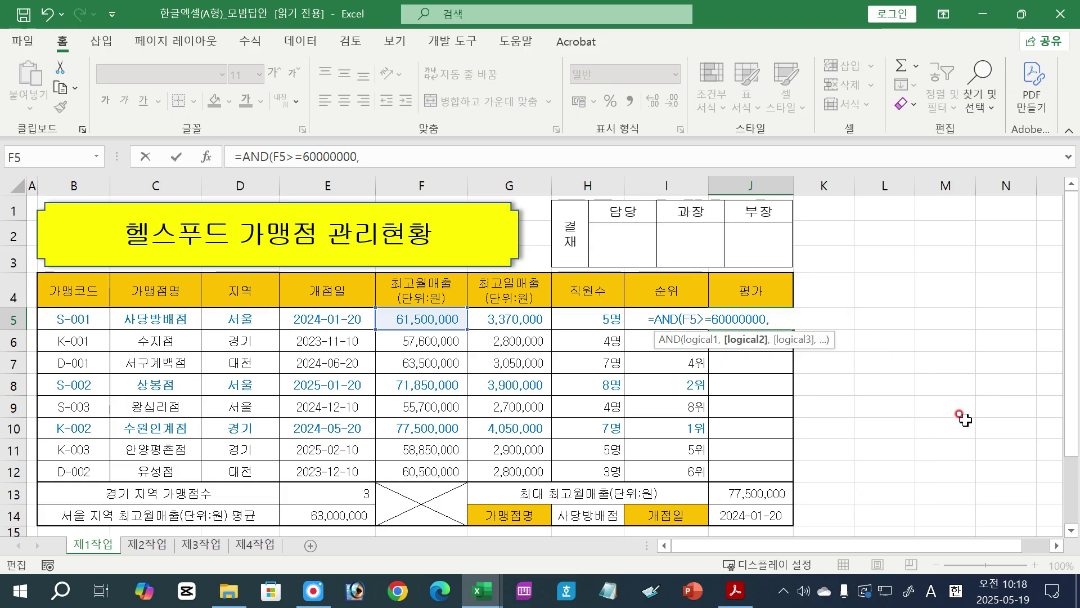
click(580, 319)
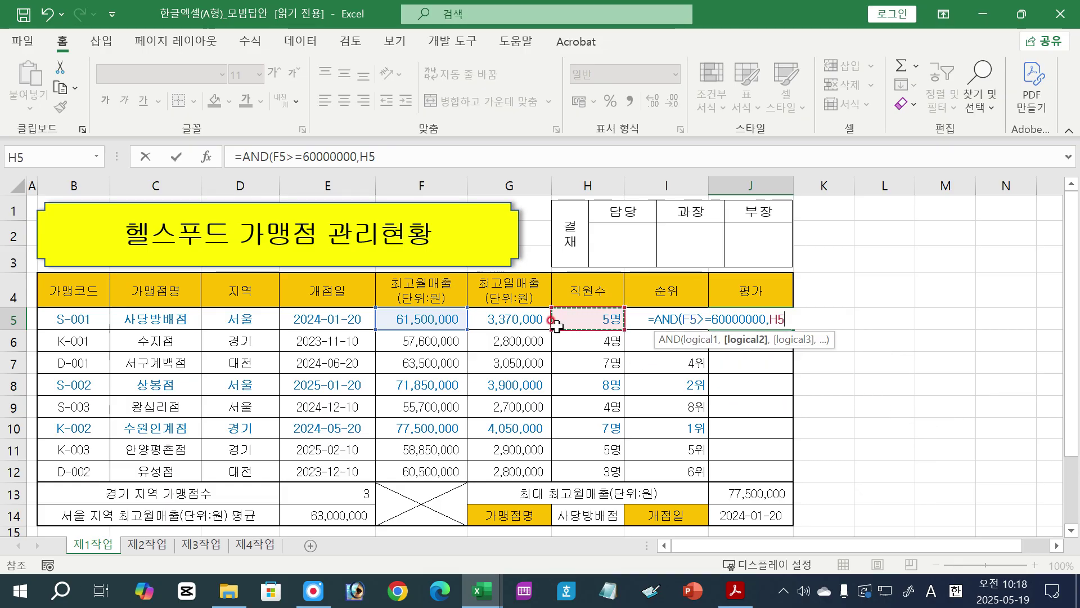
text(>=)
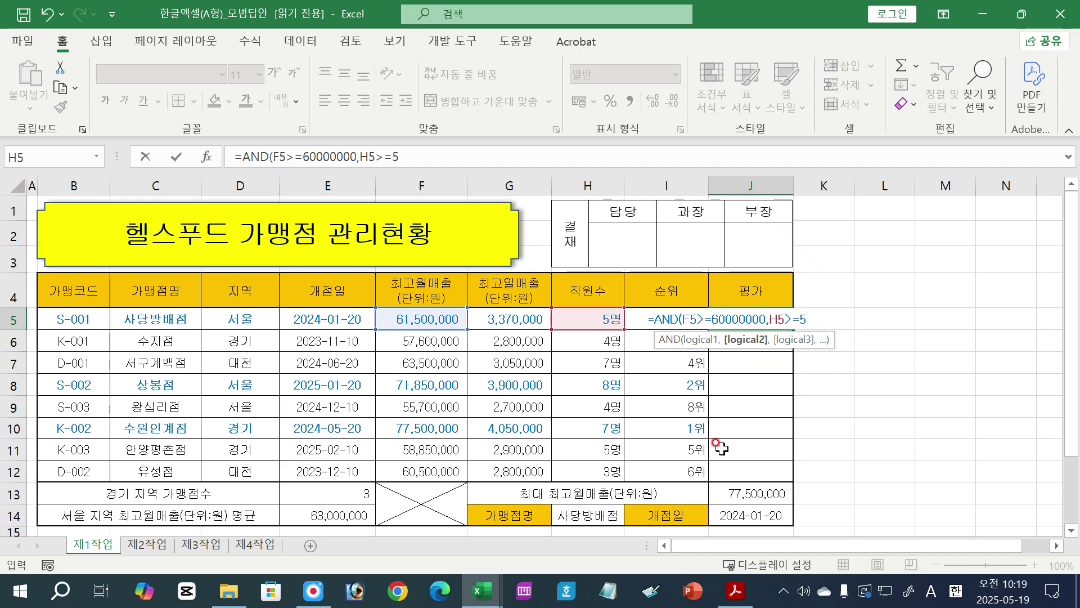
text(5))
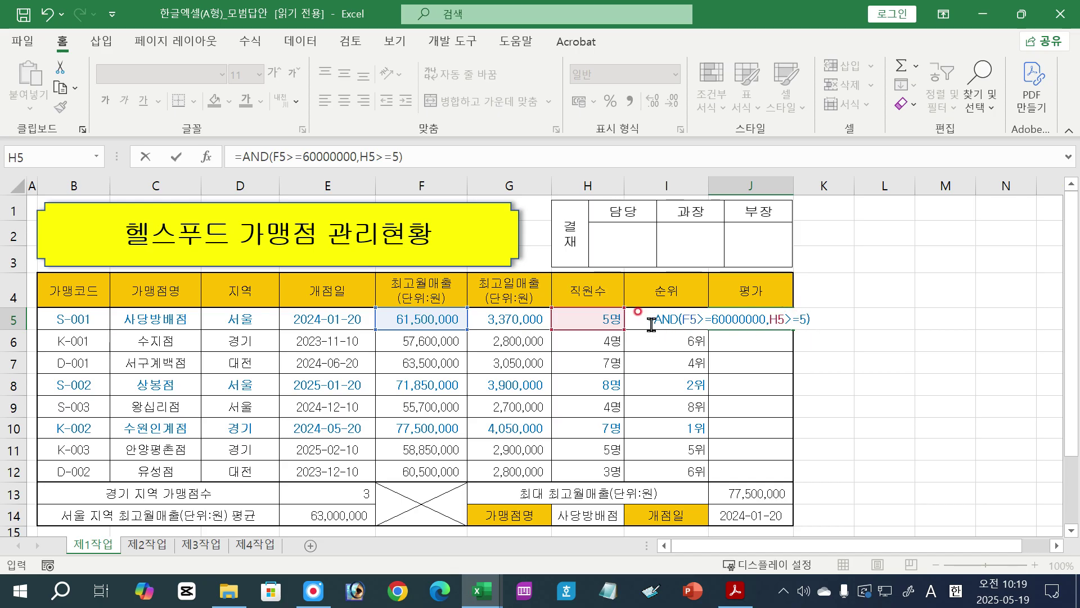
Nest the whole AND expression as the logical test of an IF function.
drag(653, 322, 841, 319)
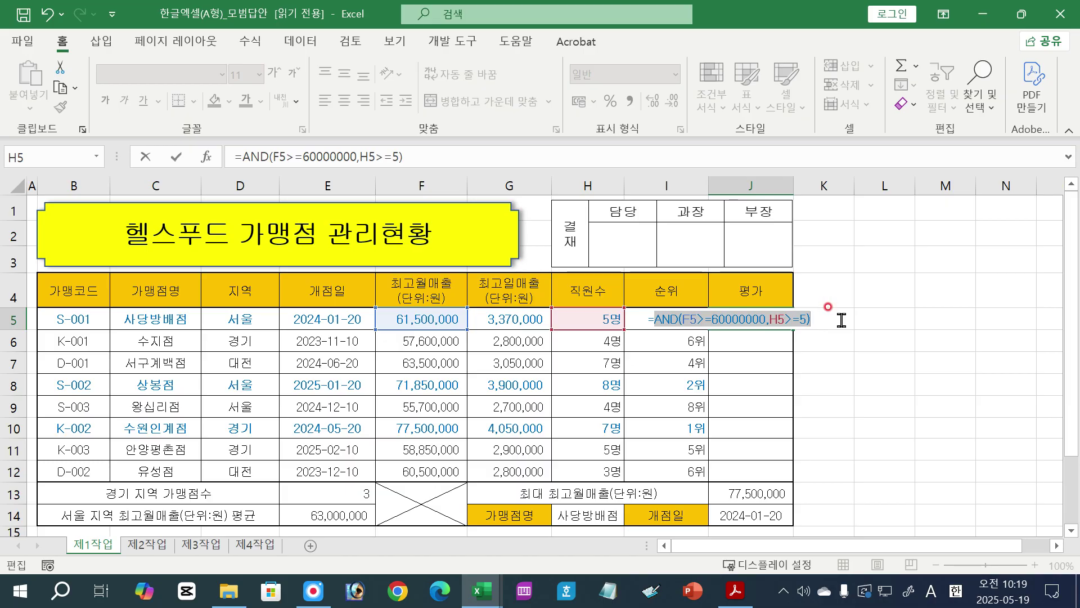
click(842, 319)
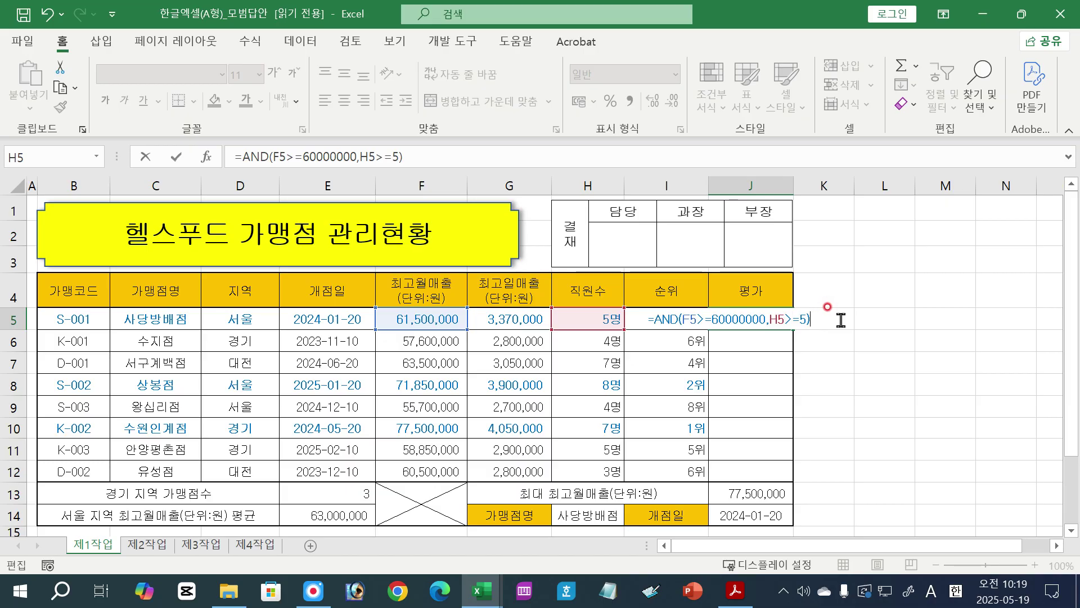
drag(655, 320, 823, 325)
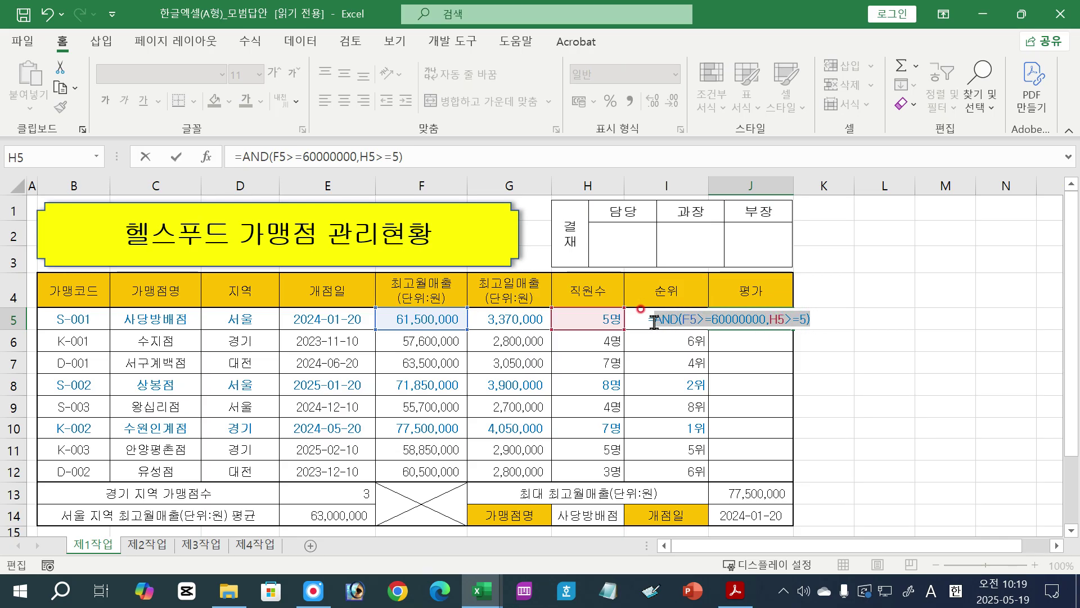
drag(655, 322, 815, 325)
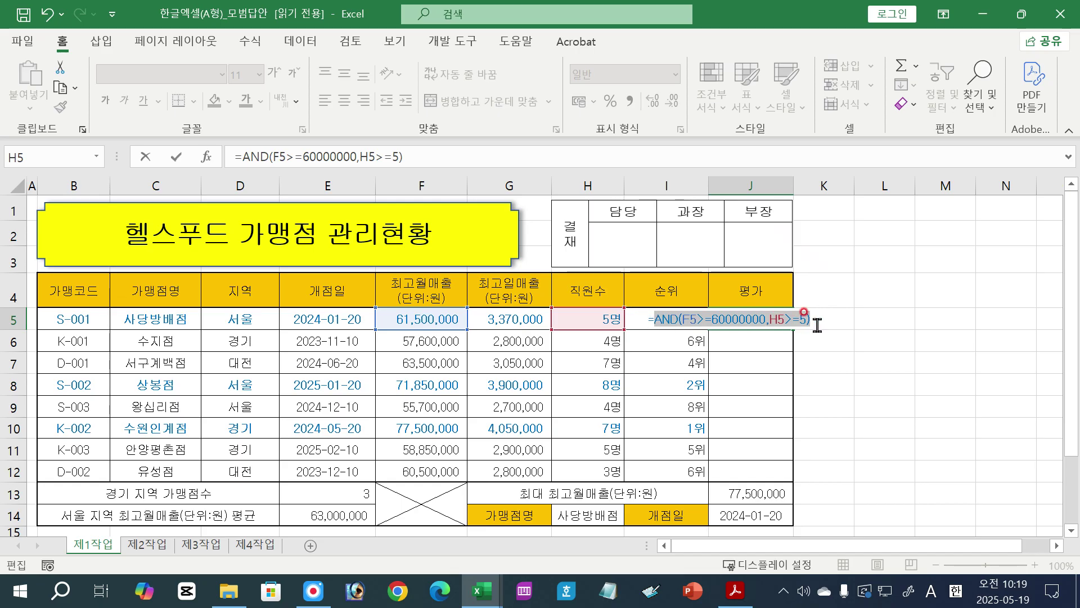
click(654, 319)
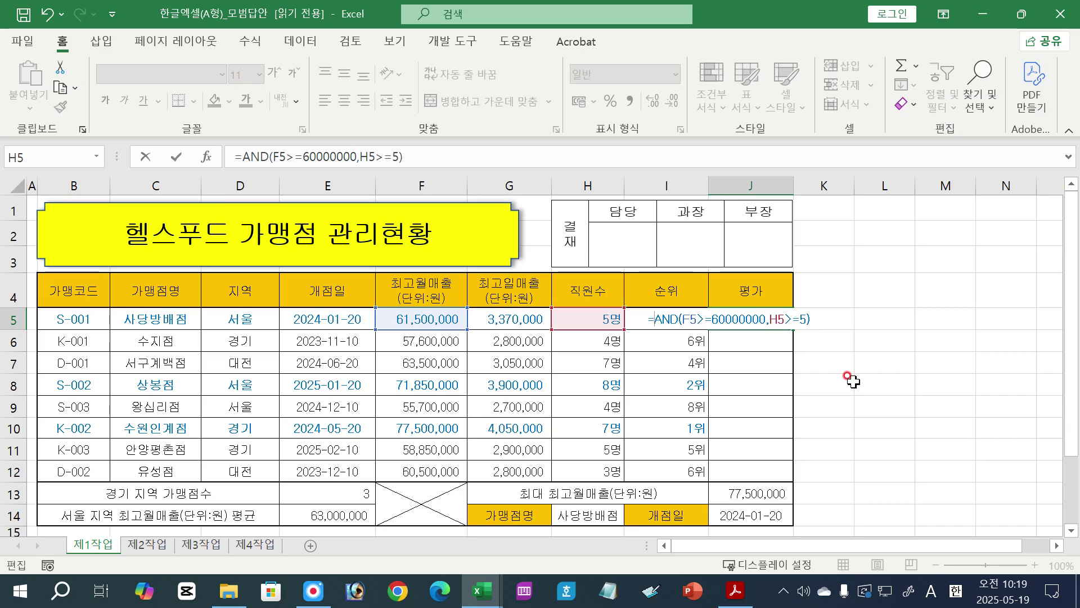
text(IF()
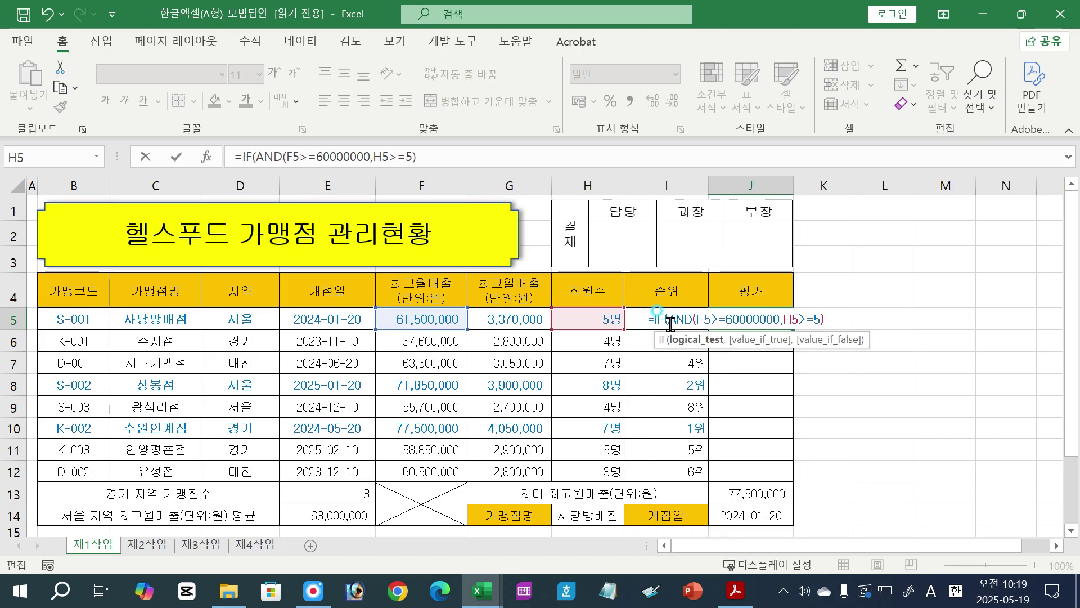
Complete the IF function in J5 with "A" for true and "B" for false, and commit the formula.
drag(668, 320, 839, 319)
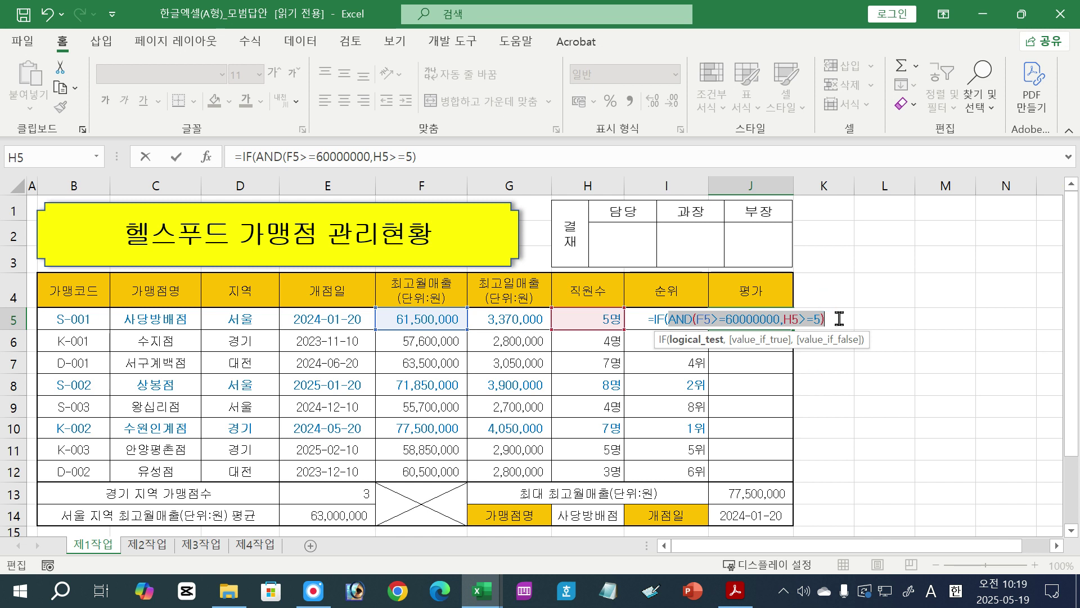
click(840, 319)
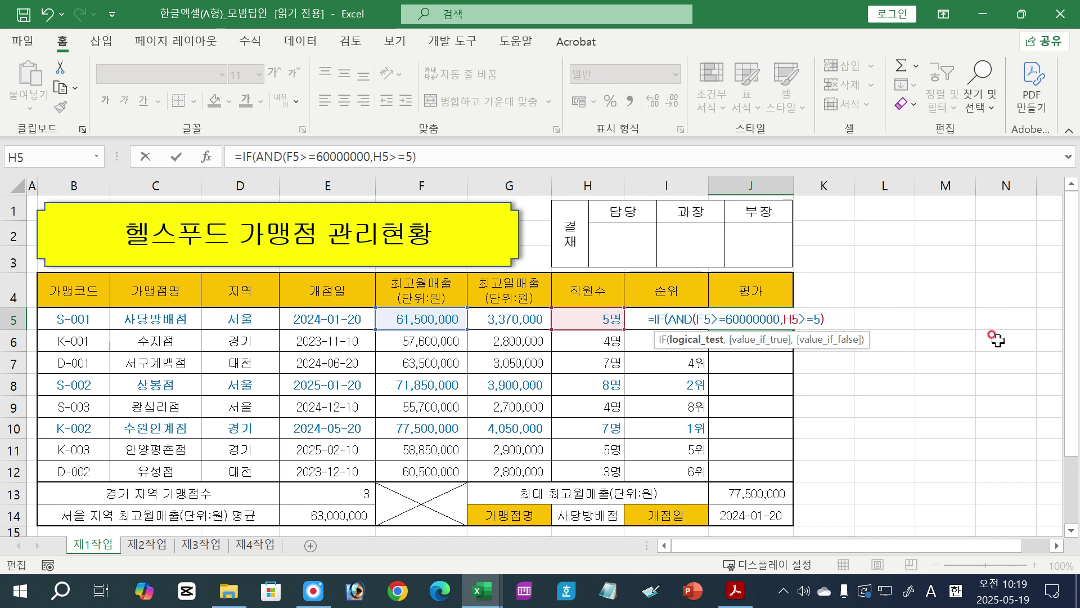
text(,)
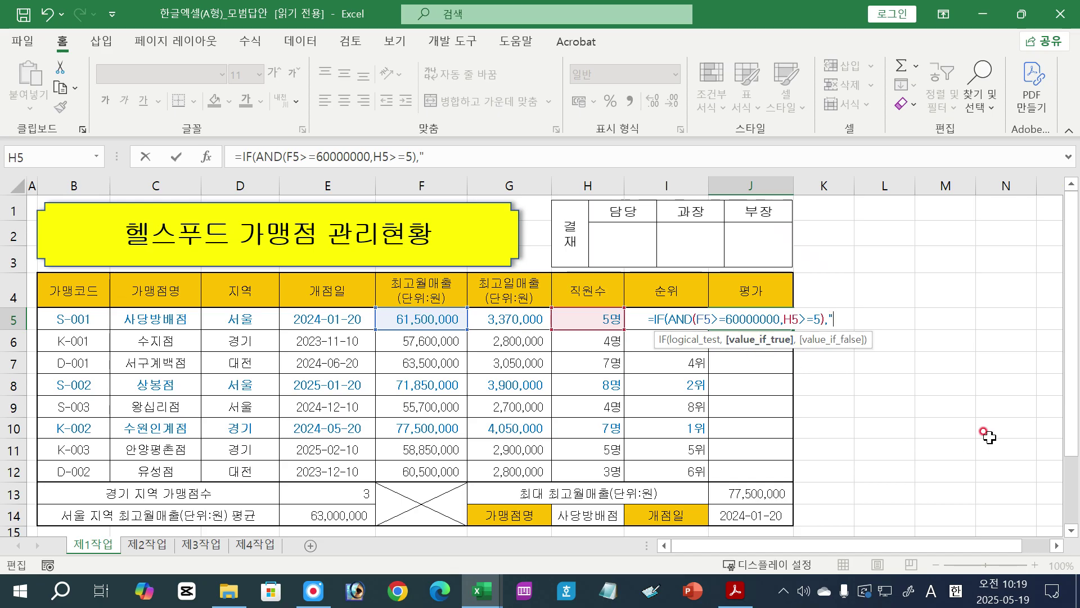
text(A",)
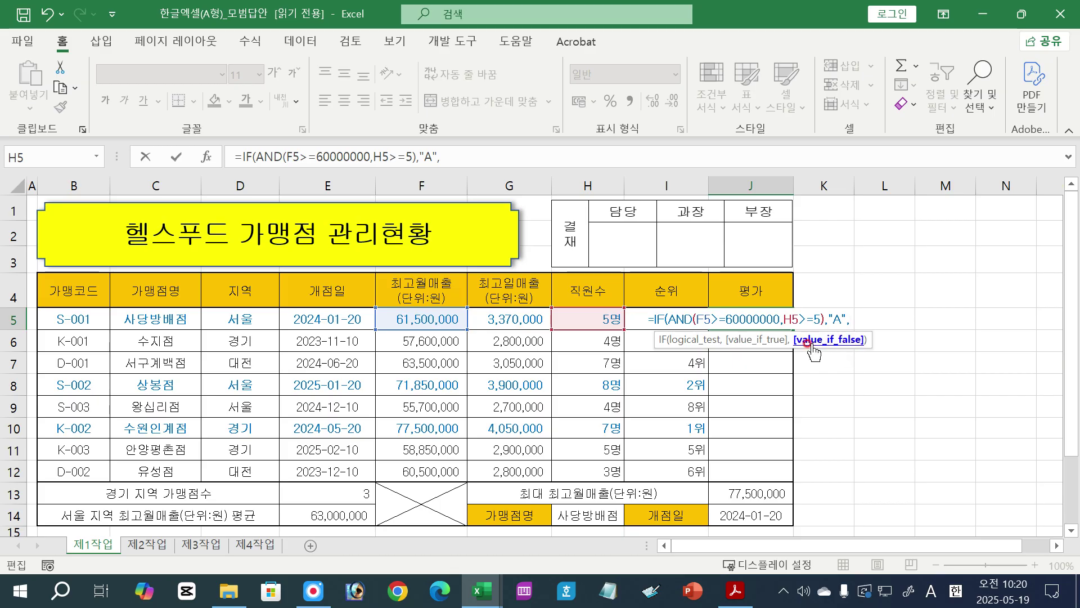
text("B)
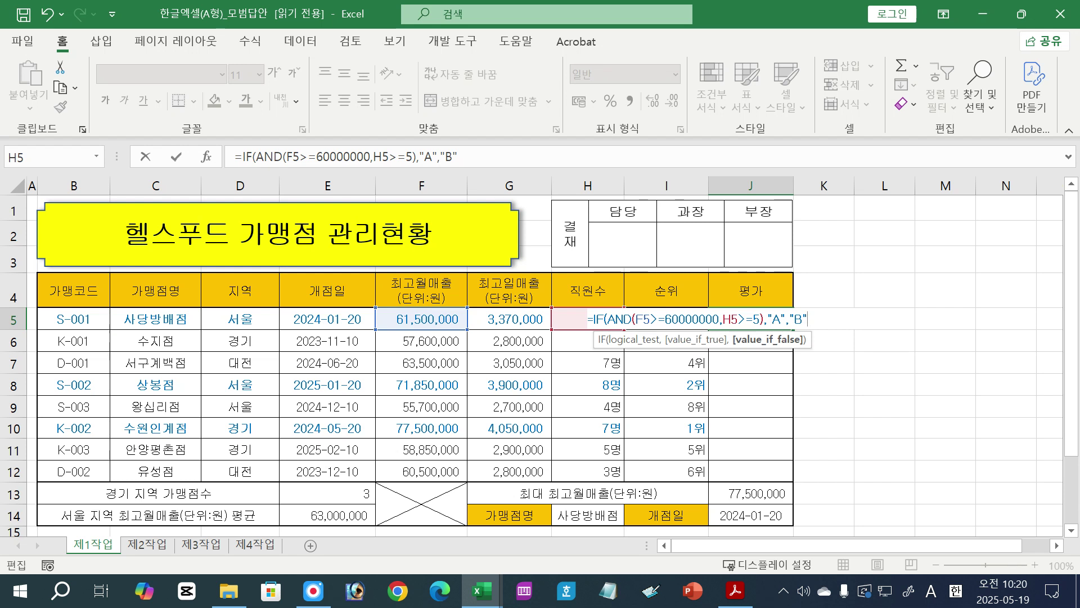
text())
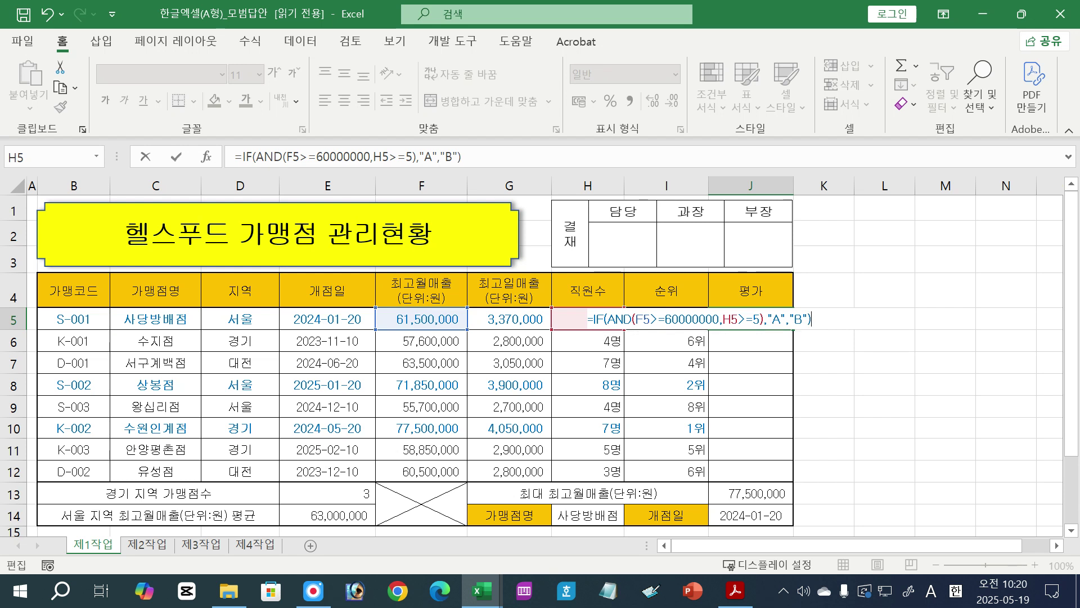
key(Return)
Fill the J5 formula down through J12 without formatting (서식 없이 채우기), and recheck the chosen fill option.
click(782, 320)
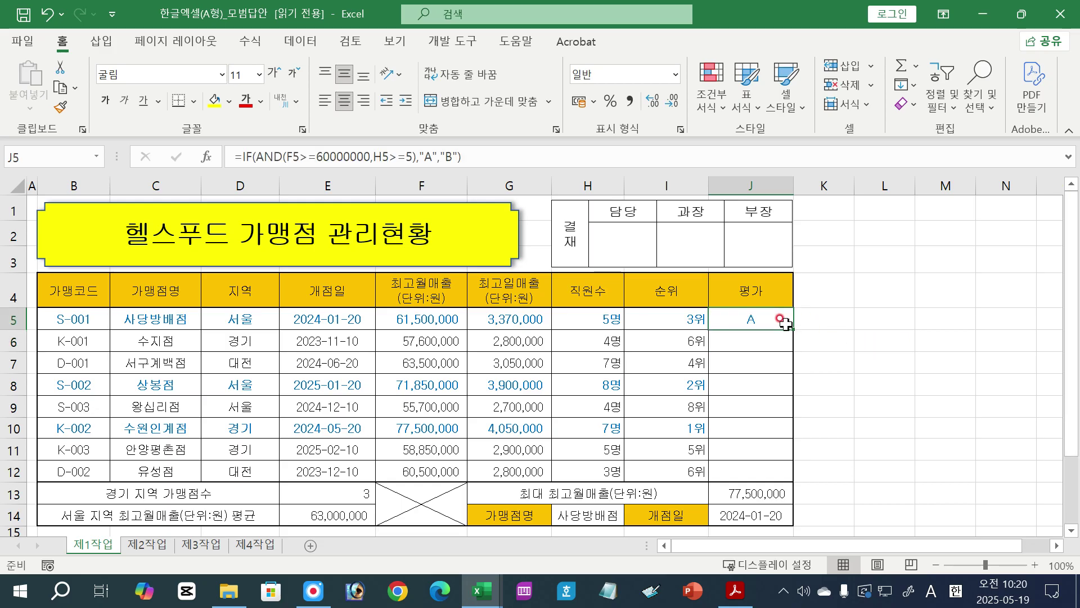
drag(790, 331, 791, 482)
click(820, 494)
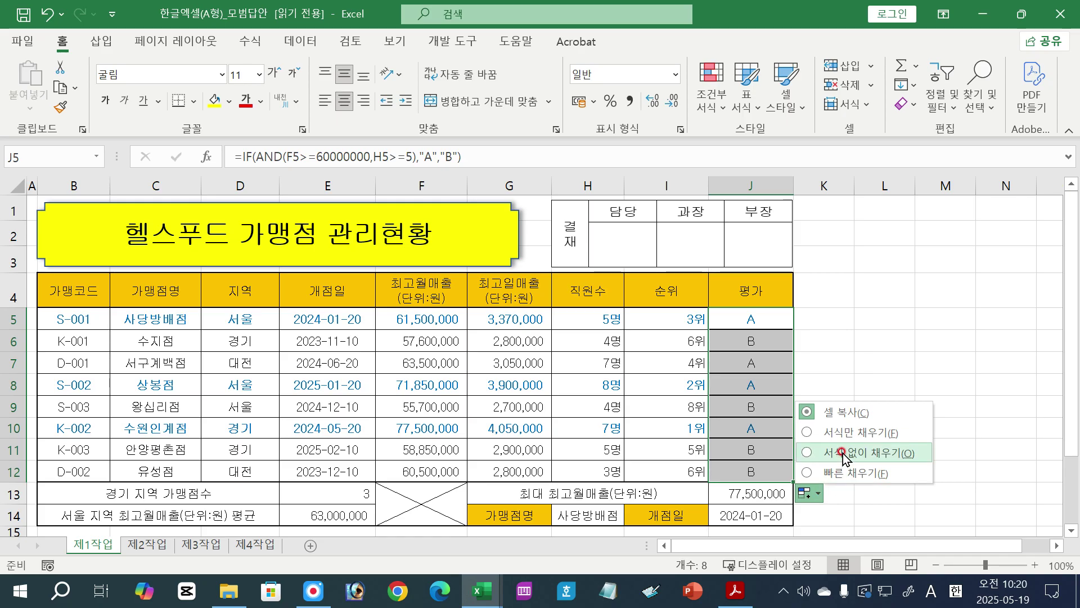
click(879, 464)
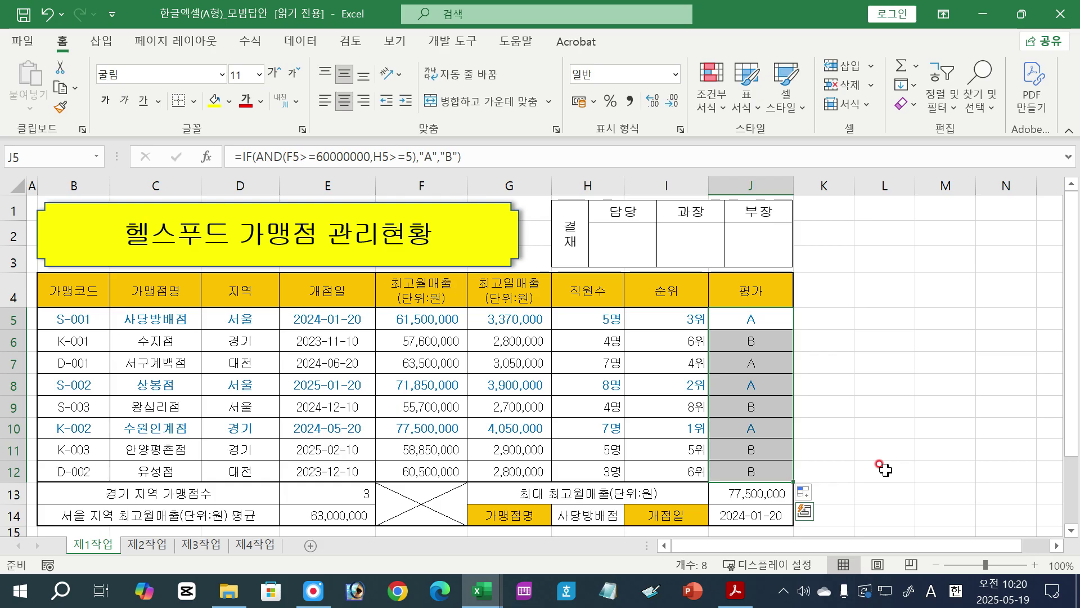
click(858, 398)
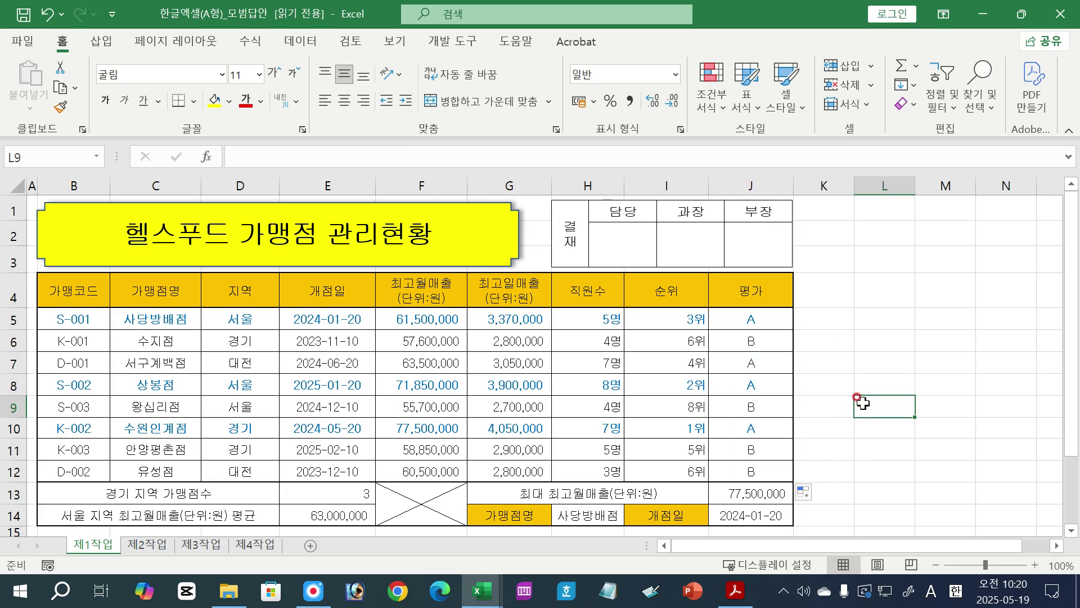
click(817, 495)
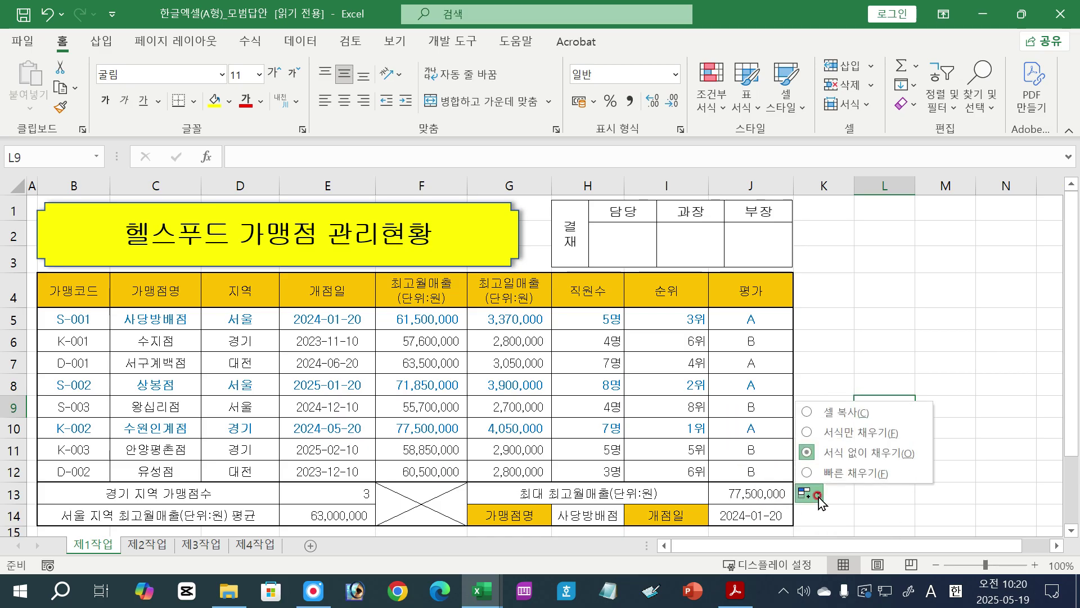
click(761, 329)
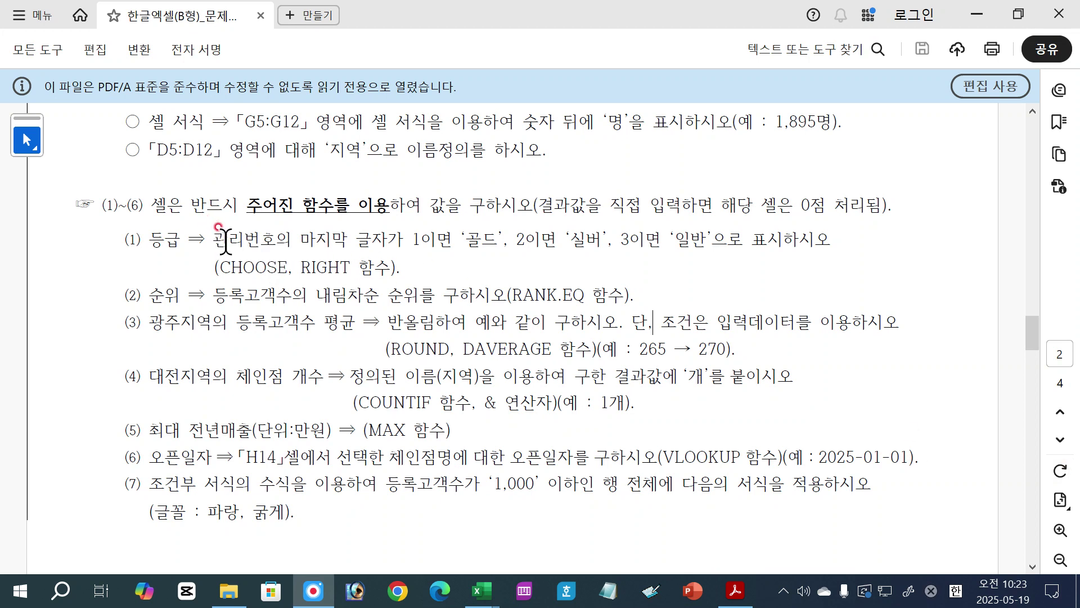
Highlight 관리번호의 마지막 글자가 in task (1) of the B형 PDF, and switch to the 한글엑셀(B형)_모범답안 workbook in Excel.
drag(214, 241, 382, 236)
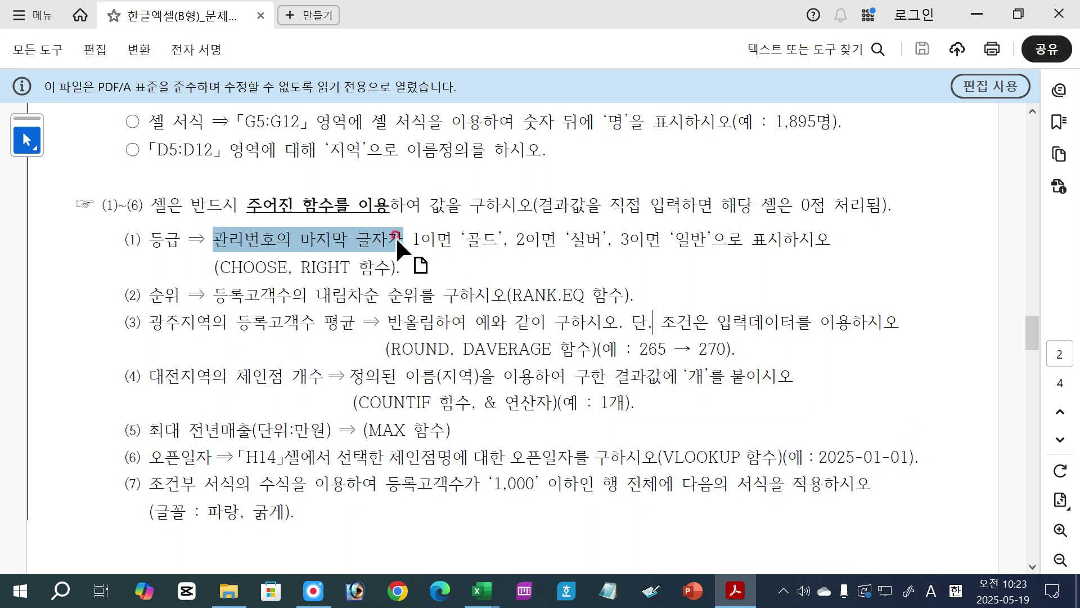
click(478, 328)
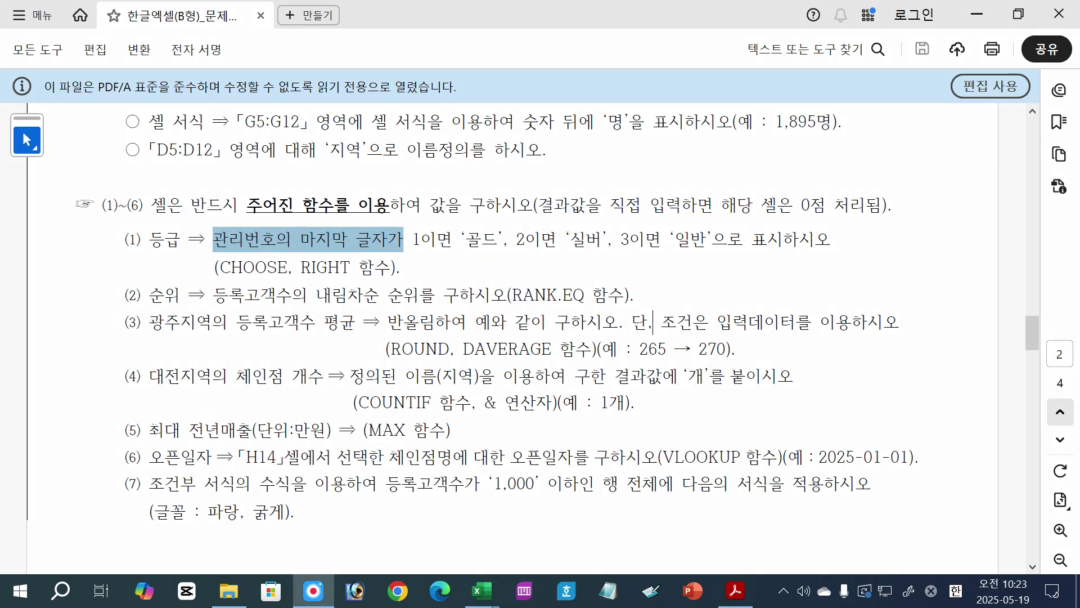
mouse_move(484, 600)
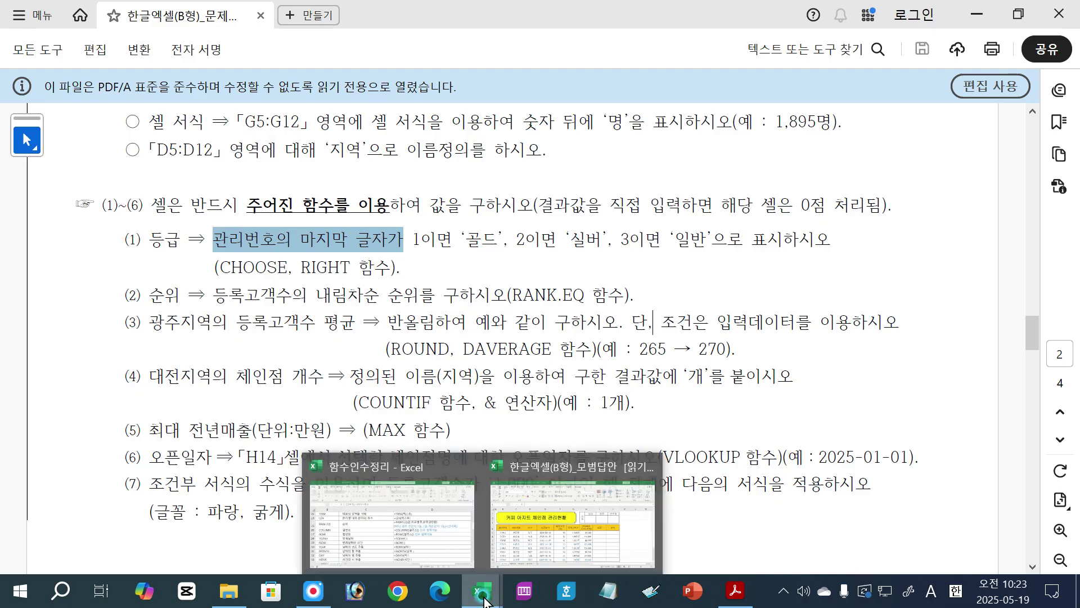
click(554, 464)
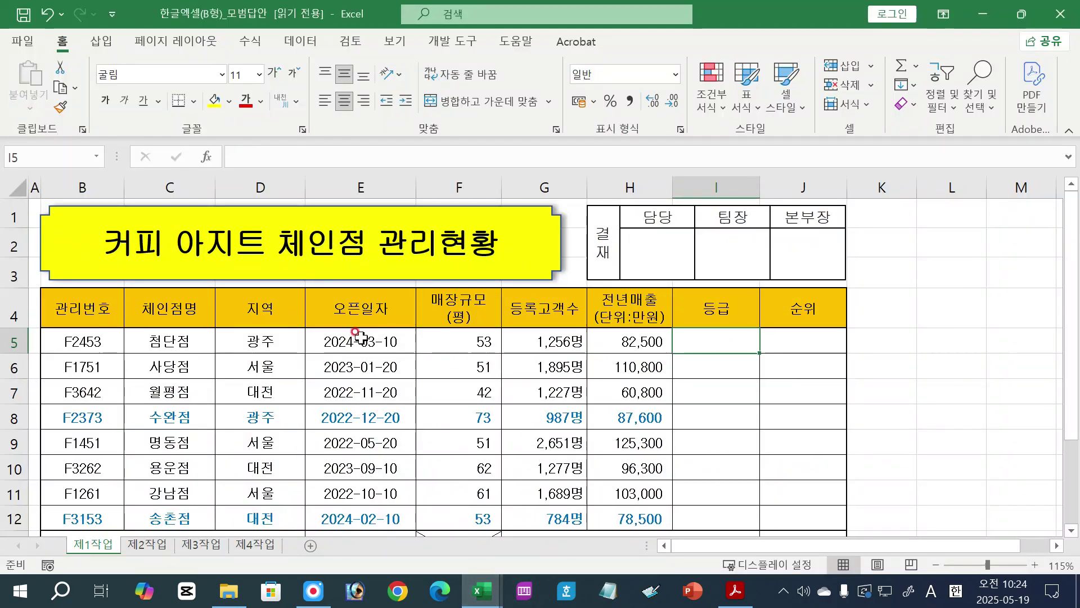
click(269, 372)
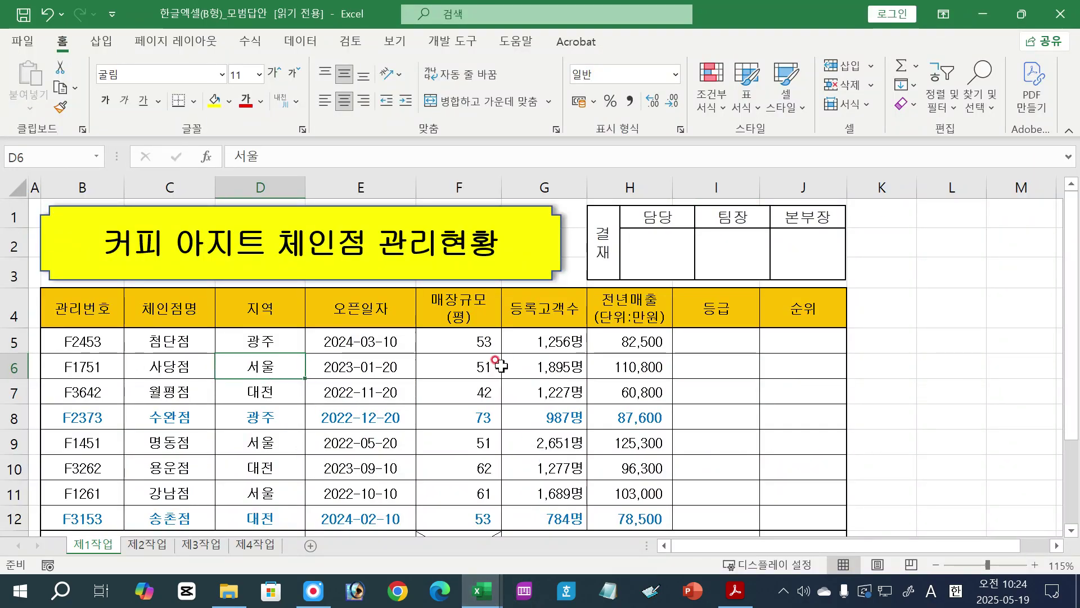
Switch to the 함수인수정리 workbook and examine the descriptions and syntax of LEFT, RIGHT and MID in rows 16 to 18.
mouse_move(484, 596)
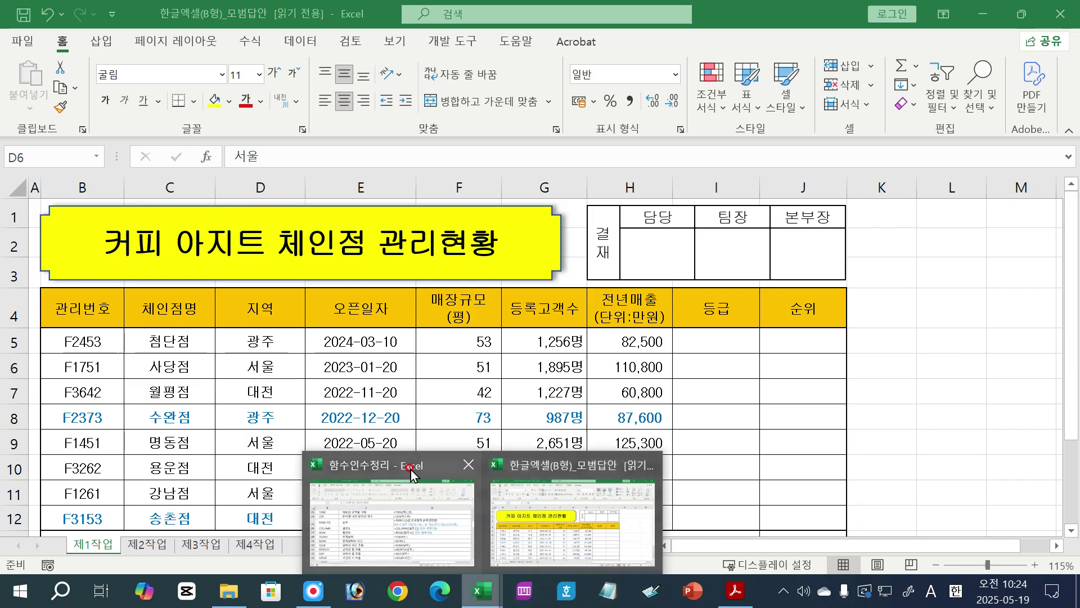
click(386, 448)
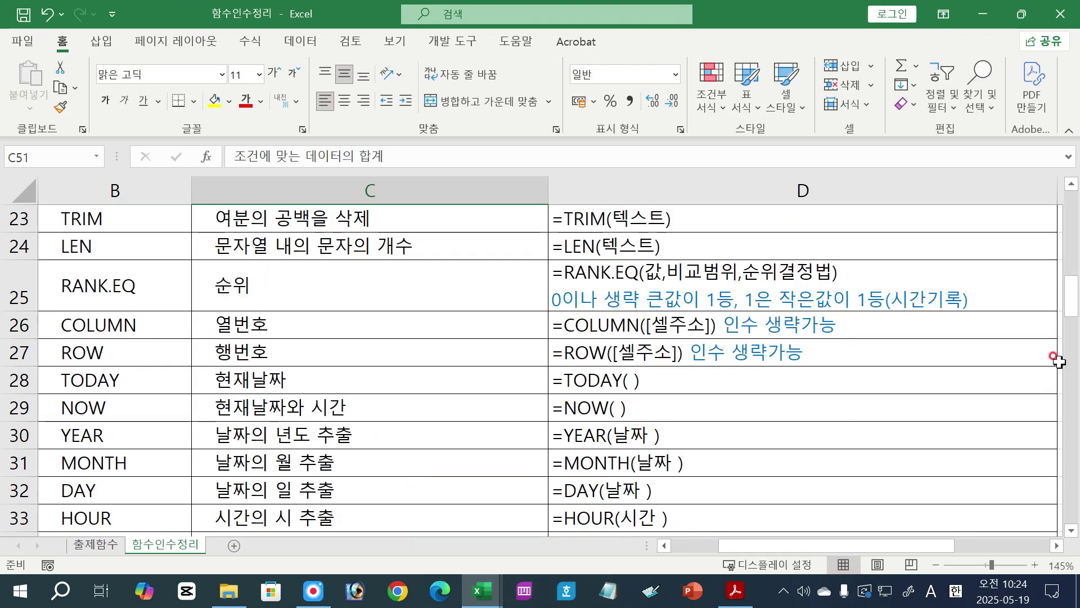
drag(1072, 303, 1068, 269)
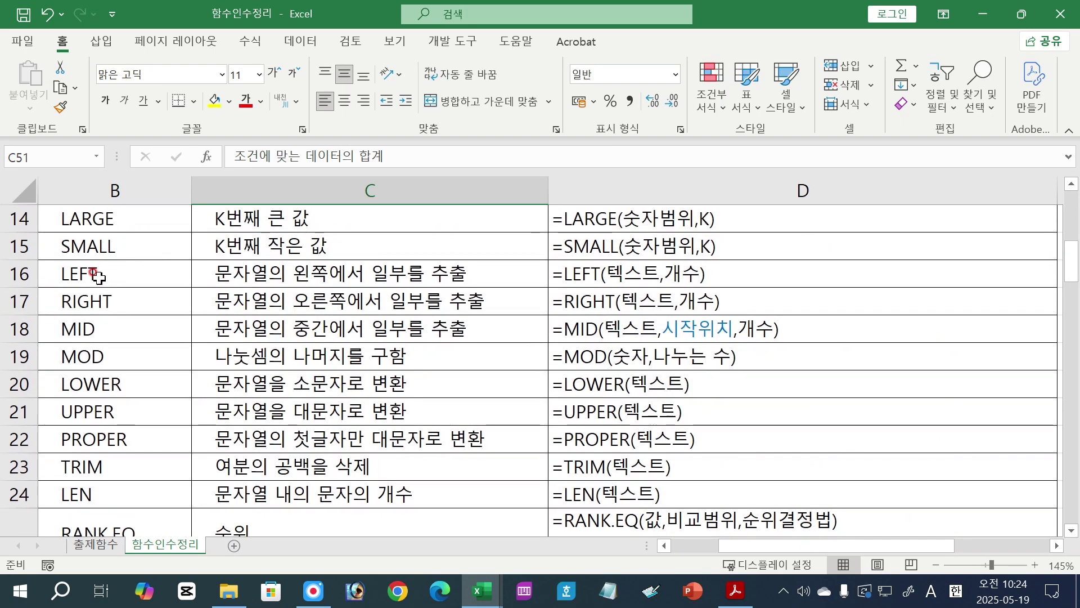
click(98, 276)
click(650, 277)
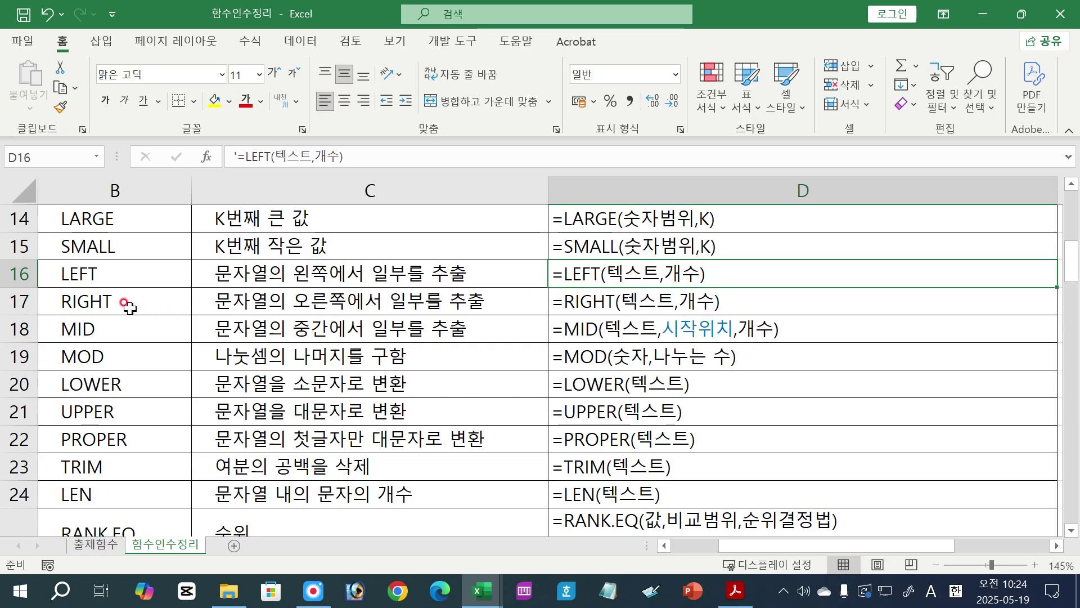
click(39, 310)
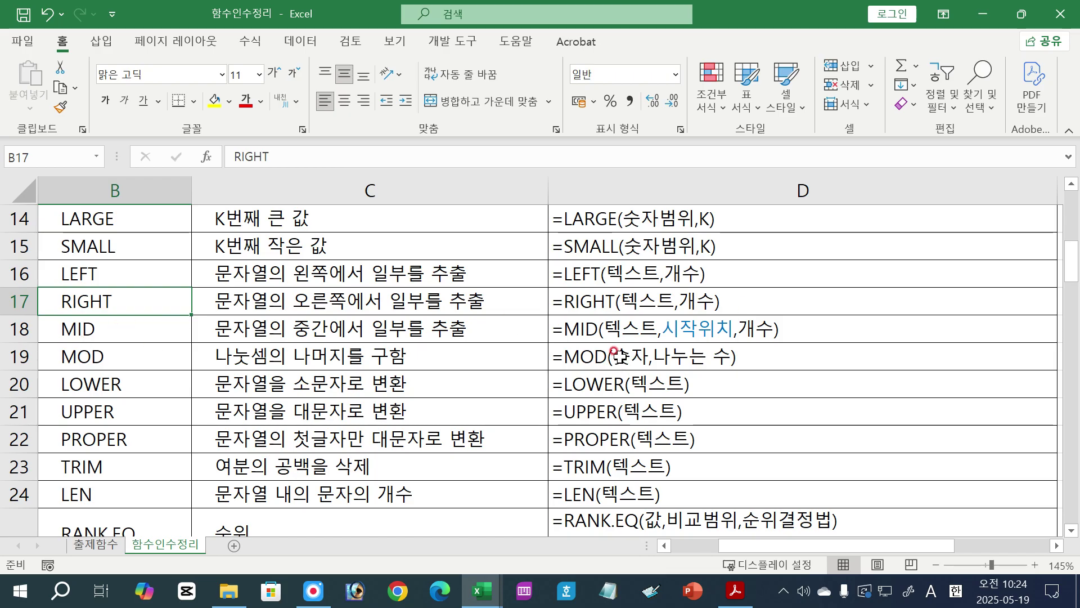
click(295, 330)
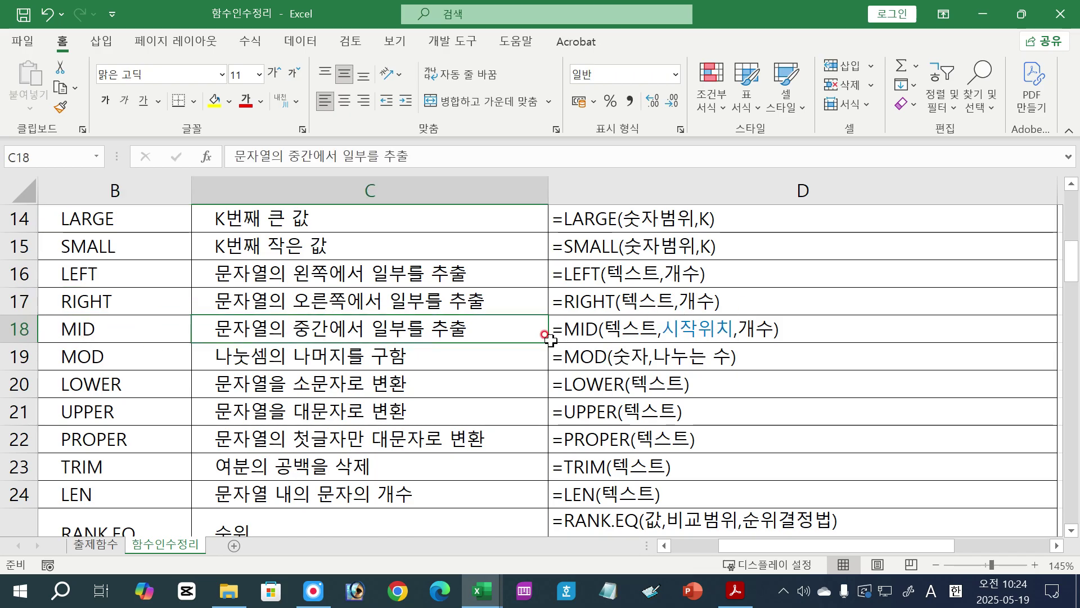
click(732, 331)
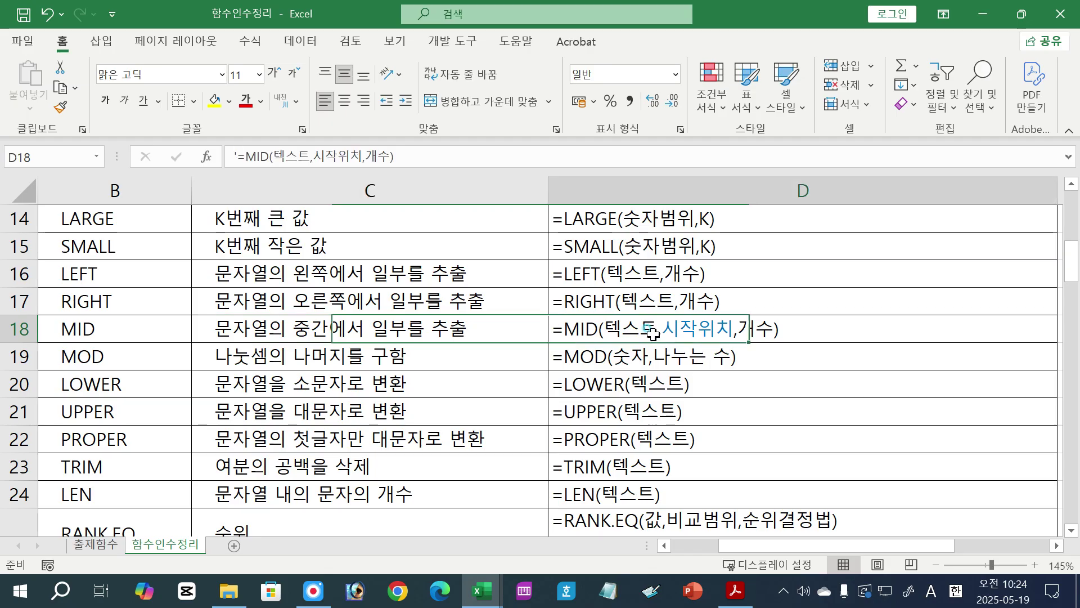
Compare the argument lists of LEFT, RIGHT and MID in column D of the function summary.
click(588, 276)
click(591, 303)
click(590, 326)
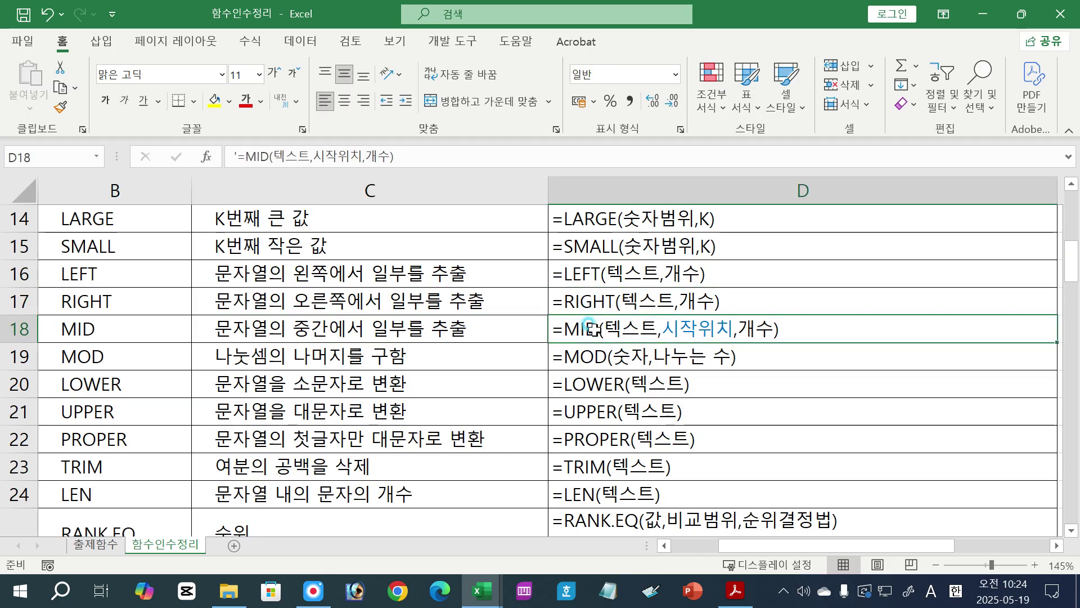
click(591, 276)
click(592, 302)
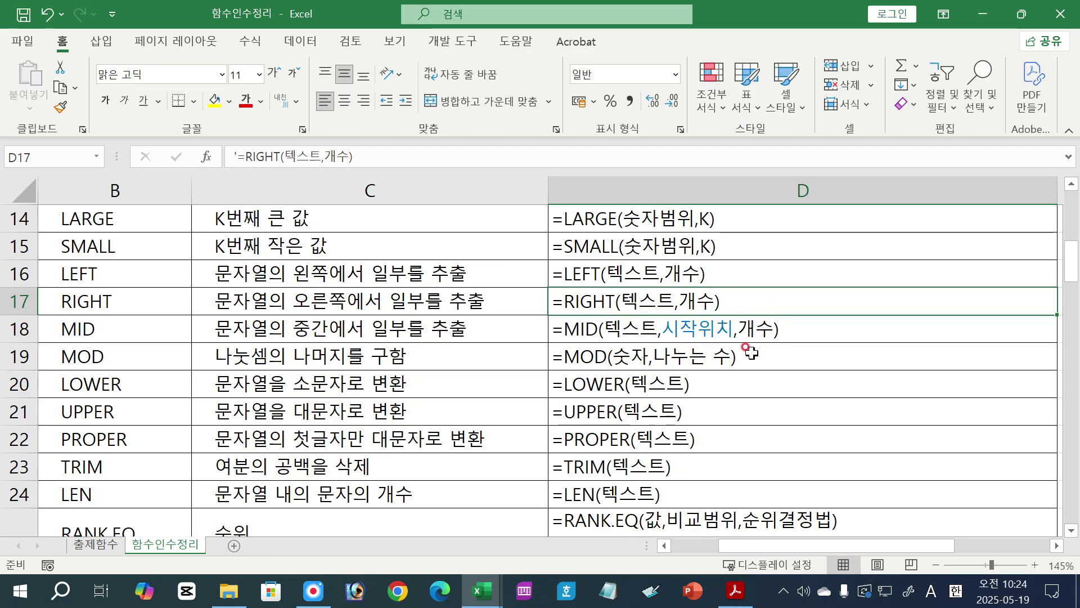
click(588, 335)
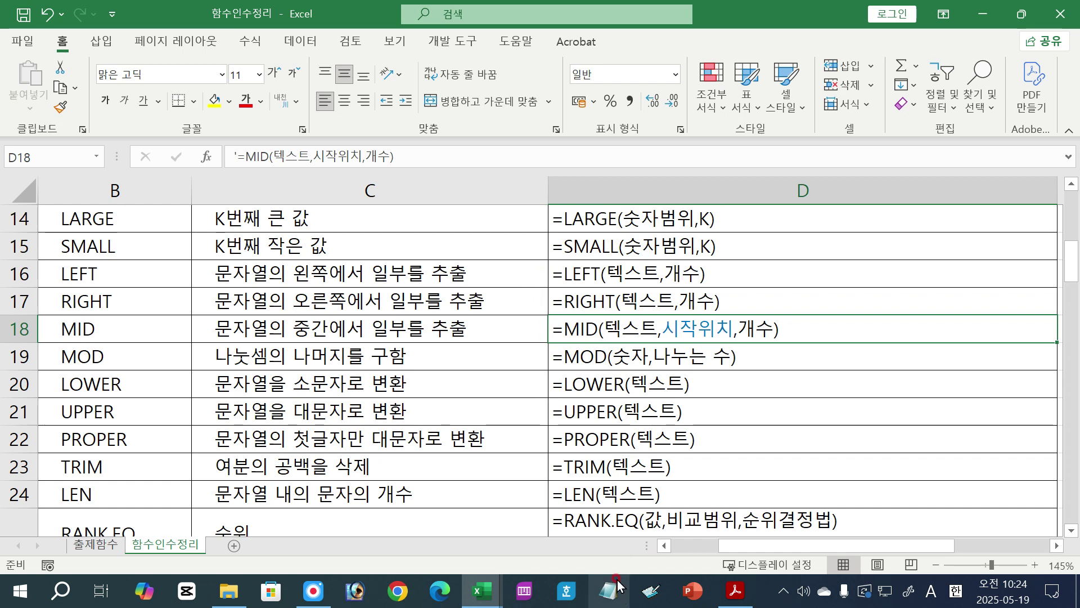
Return to the 한글엑셀(B형)_모범답안 workbook and enter =RIGHT(B5,1) in cell I5 of the 등급 column.
click(481, 591)
click(561, 474)
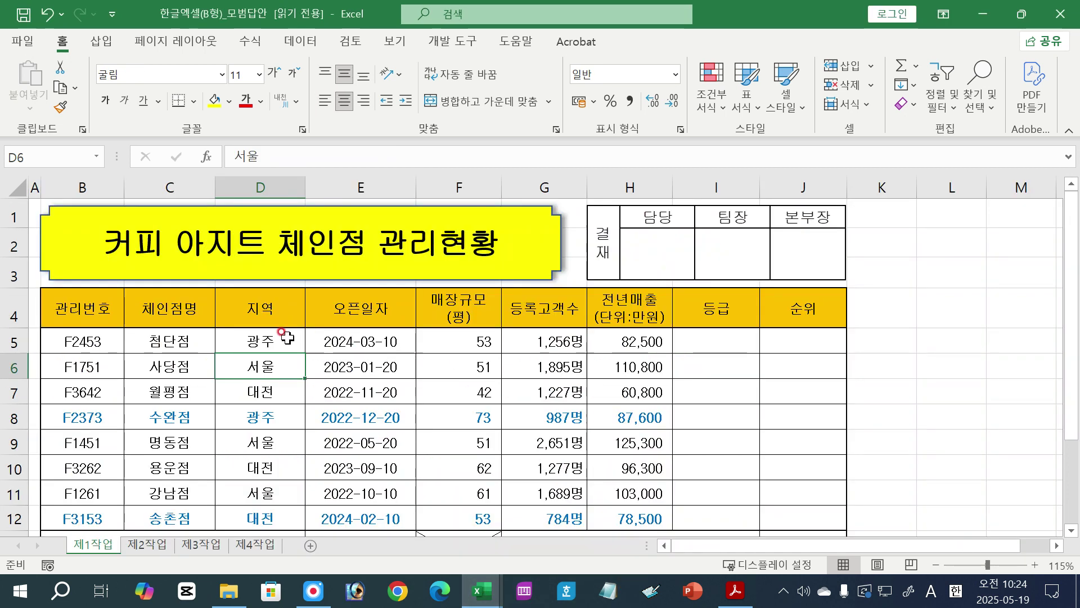
click(79, 338)
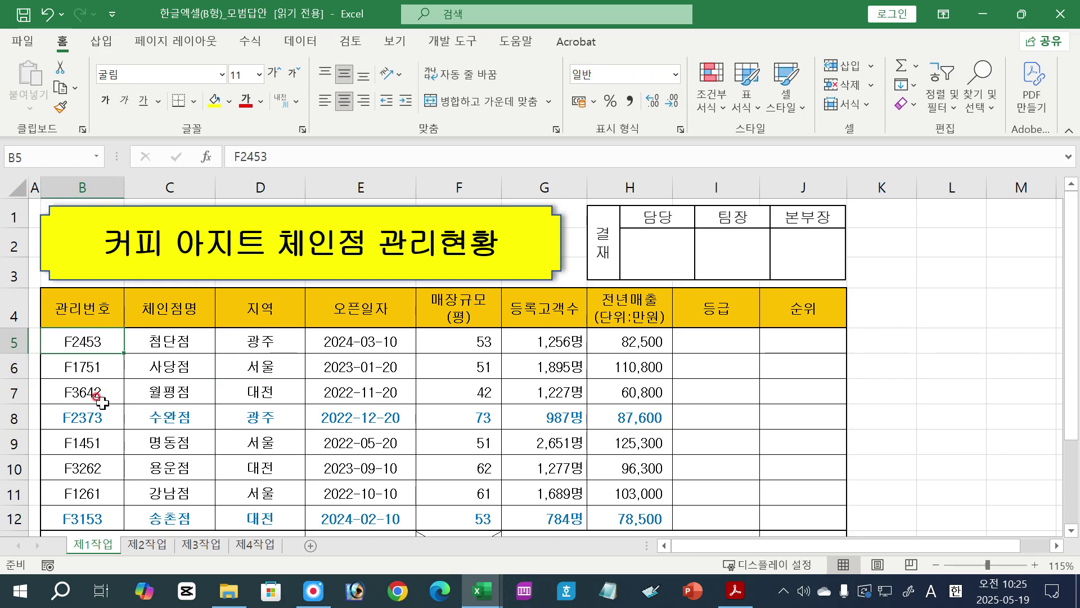
click(713, 338)
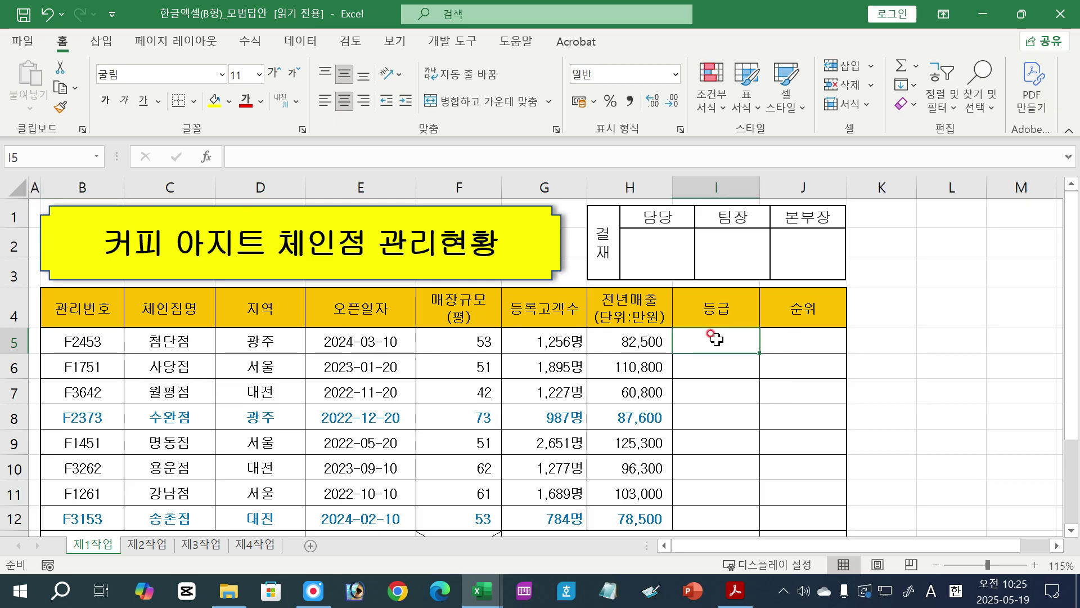
text(=ri)
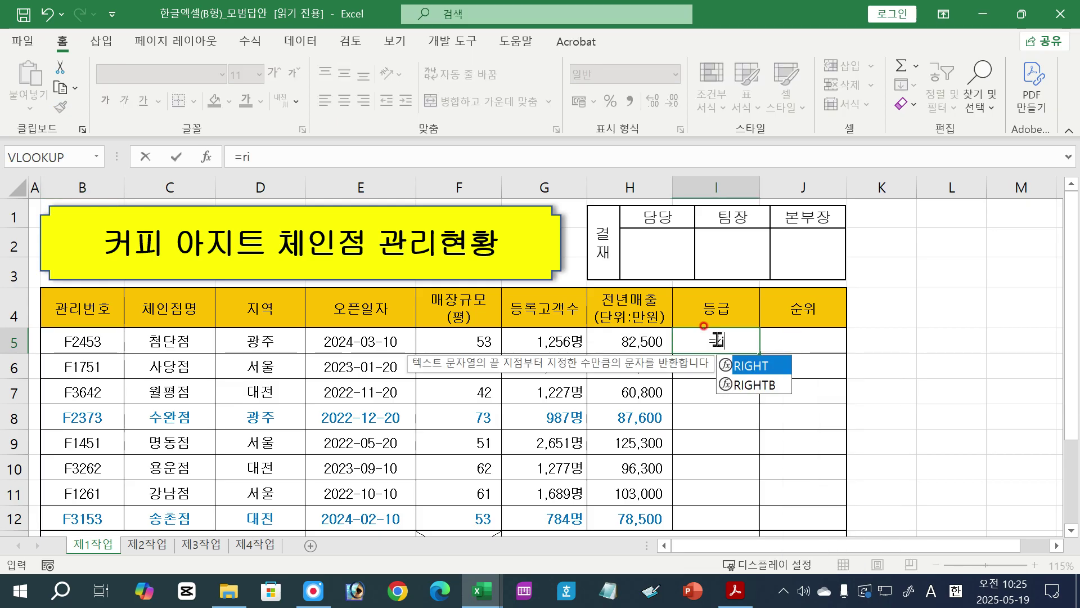
key(Tab)
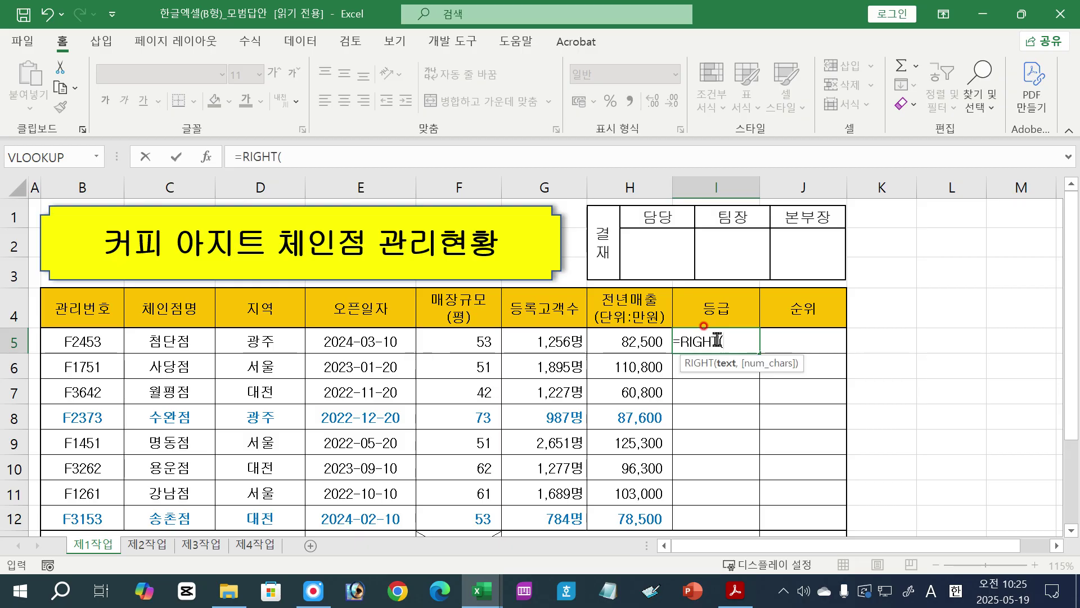
click(79, 341)
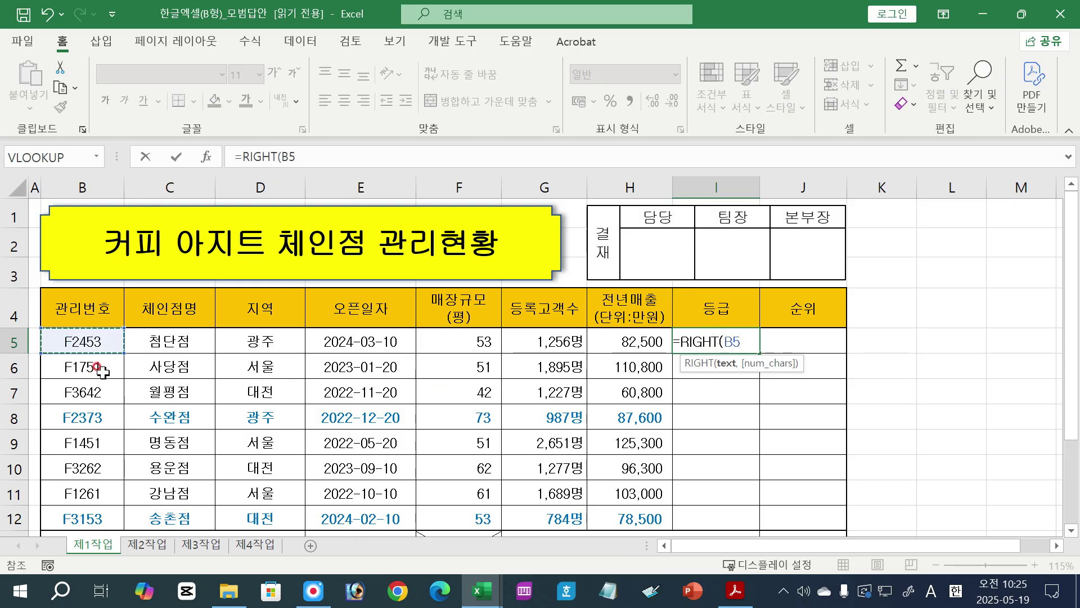
text(,1)
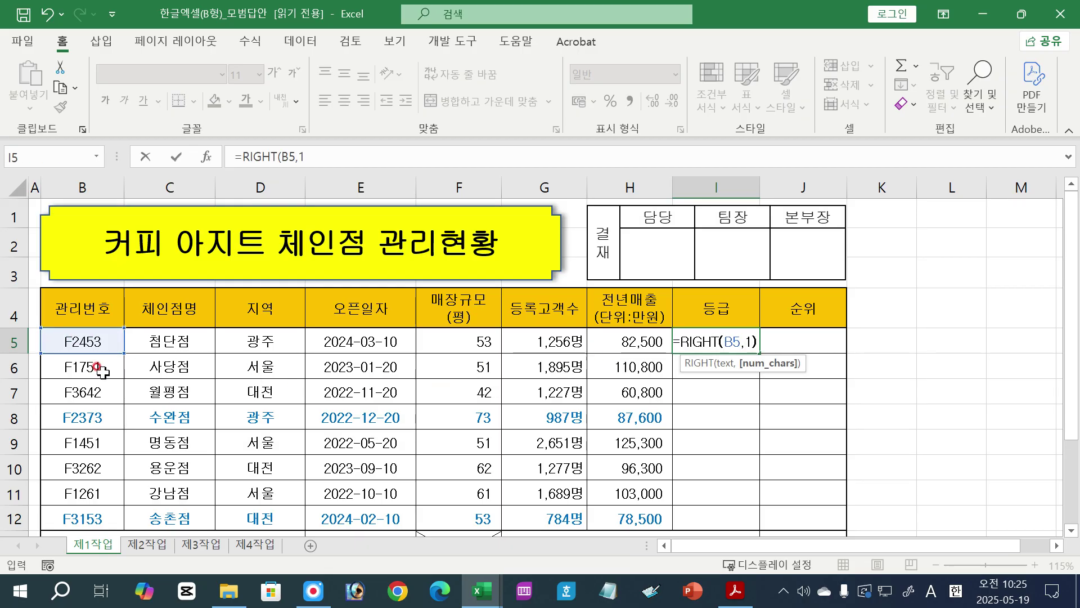
text())
key(Return)
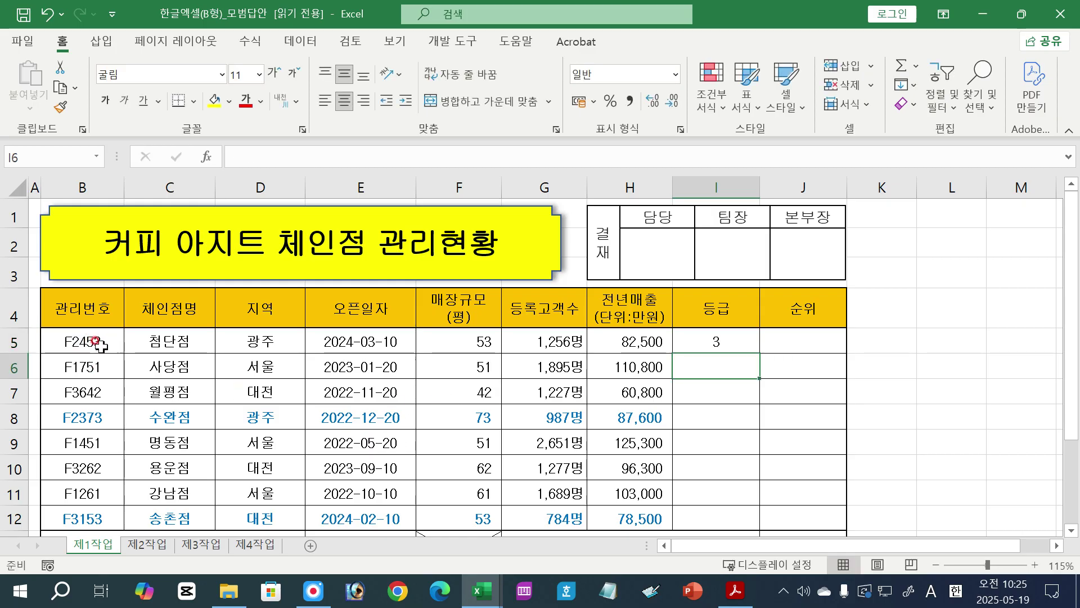
Switch to the B형 question PDF in Acrobat and handwrite right(관,1) in red beside the CHOOSE, RIGHT note of task (1).
click(734, 341)
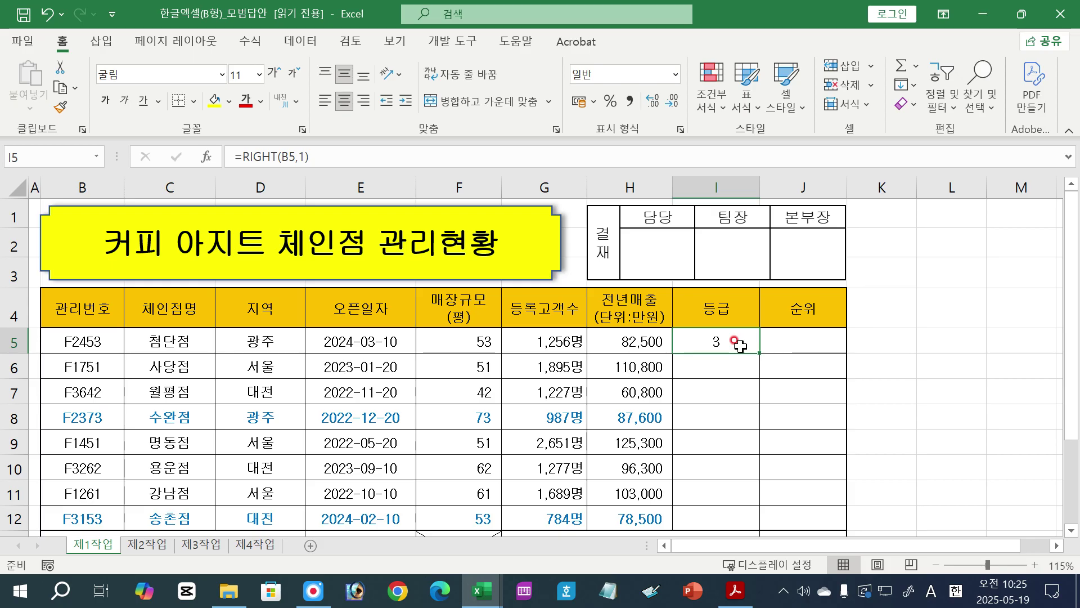
click(735, 591)
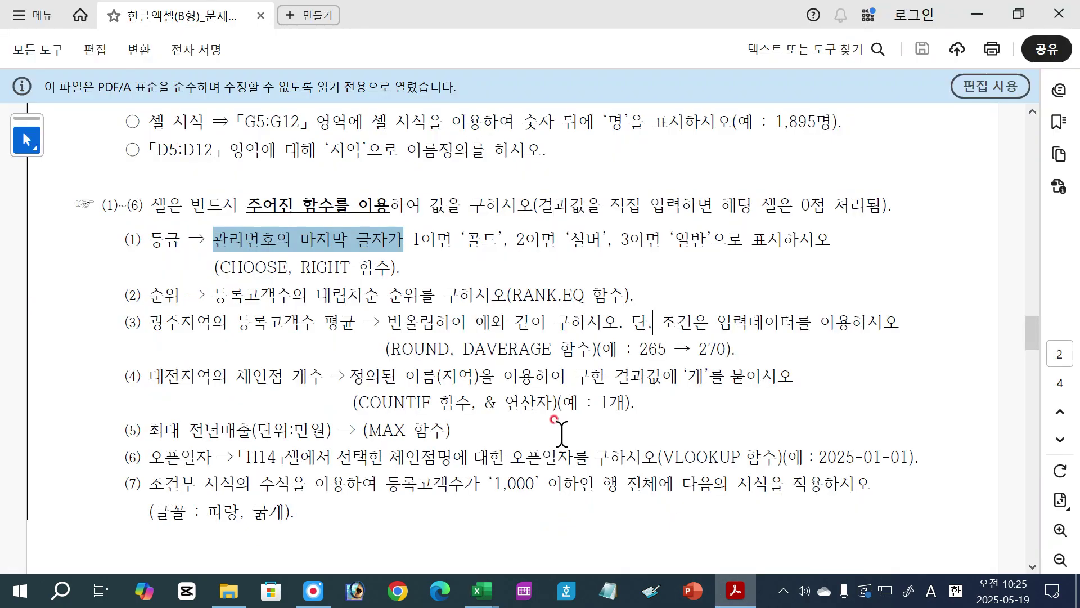
click(337, 299)
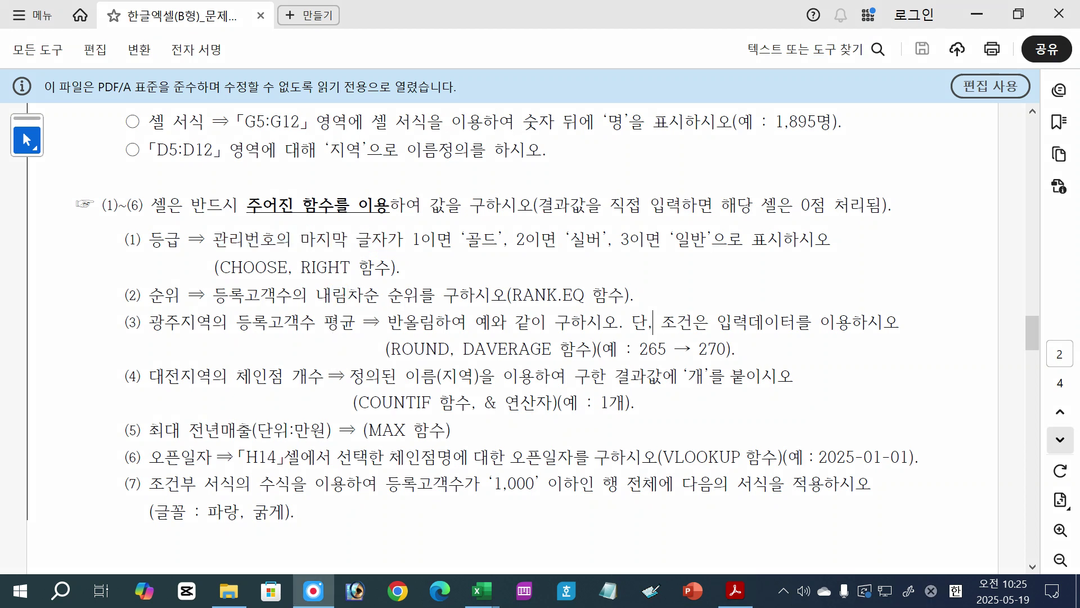
mouse_move(474, 268)
mouse_down()
mouse_move(529, 261)
mouse_move(534, 276)
mouse_move(556, 257)
mouse_up()
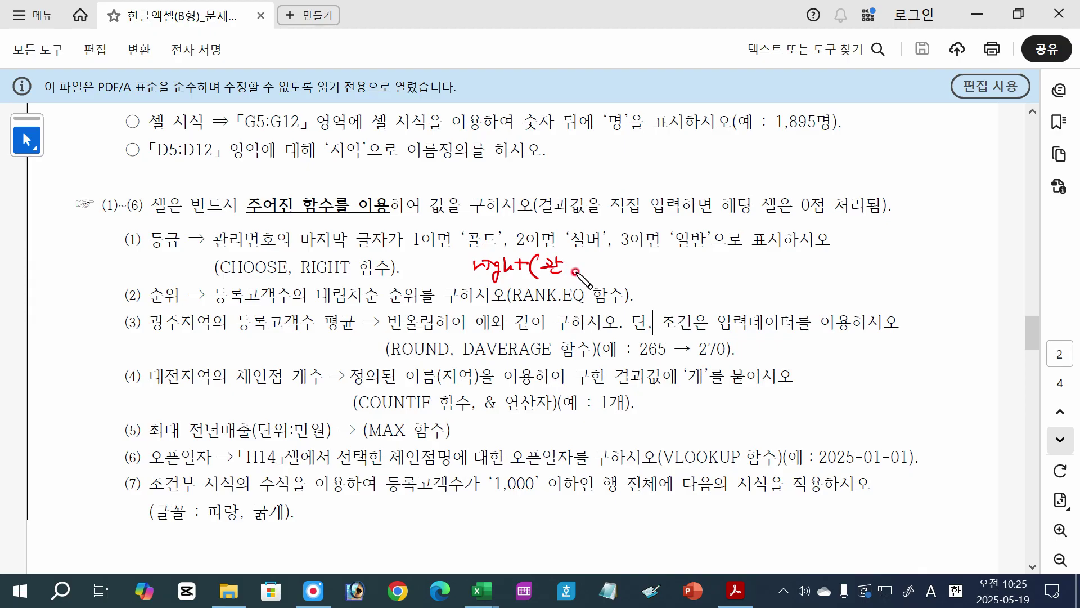
drag(575, 273, 571, 278)
mouse_move(588, 260)
mouse_down()
mouse_move(588, 278)
mouse_move(601, 279)
mouse_up()
Handwrite the grade mapping 1→골, 2→실 and 3→일 beside task (1).
drag(860, 239, 924, 248)
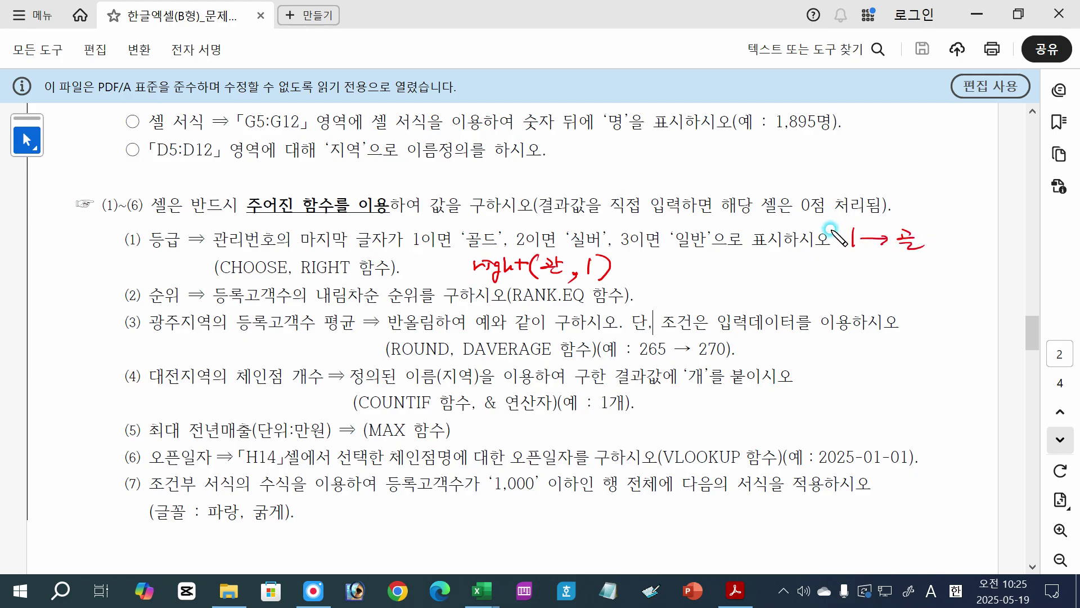
drag(855, 267, 905, 276)
drag(909, 269, 917, 275)
drag(920, 262, 920, 271)
drag(914, 271, 933, 275)
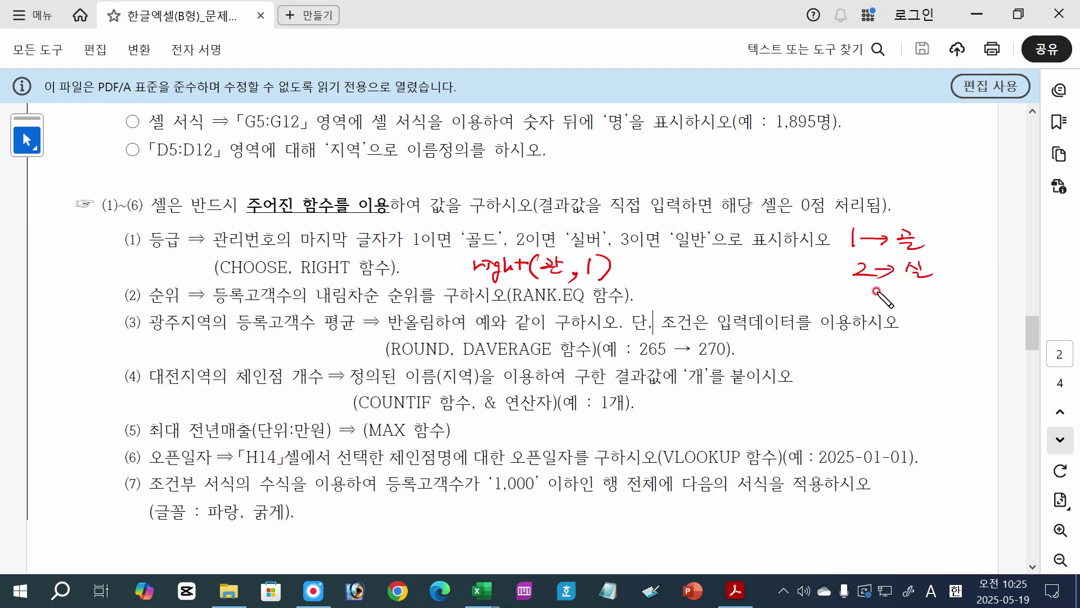
drag(858, 291, 860, 304)
drag(878, 298, 903, 300)
drag(918, 290, 929, 298)
drag(917, 301, 937, 303)
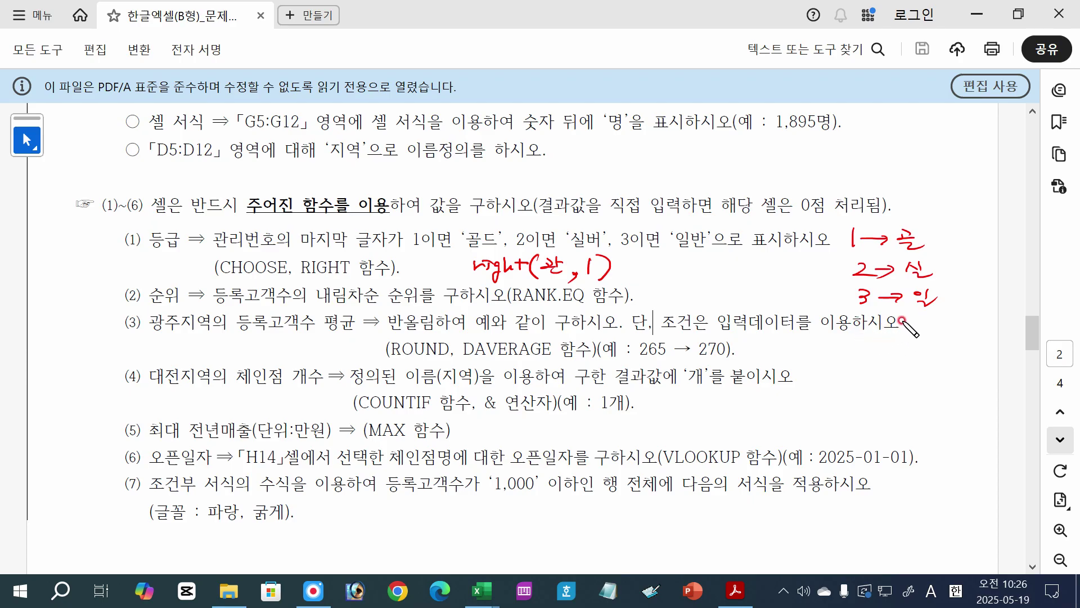
Underline CHOOSE in task (1) and handwrite =choose( in front of the right expression, underlining that expression as its argument.
drag(207, 277, 281, 274)
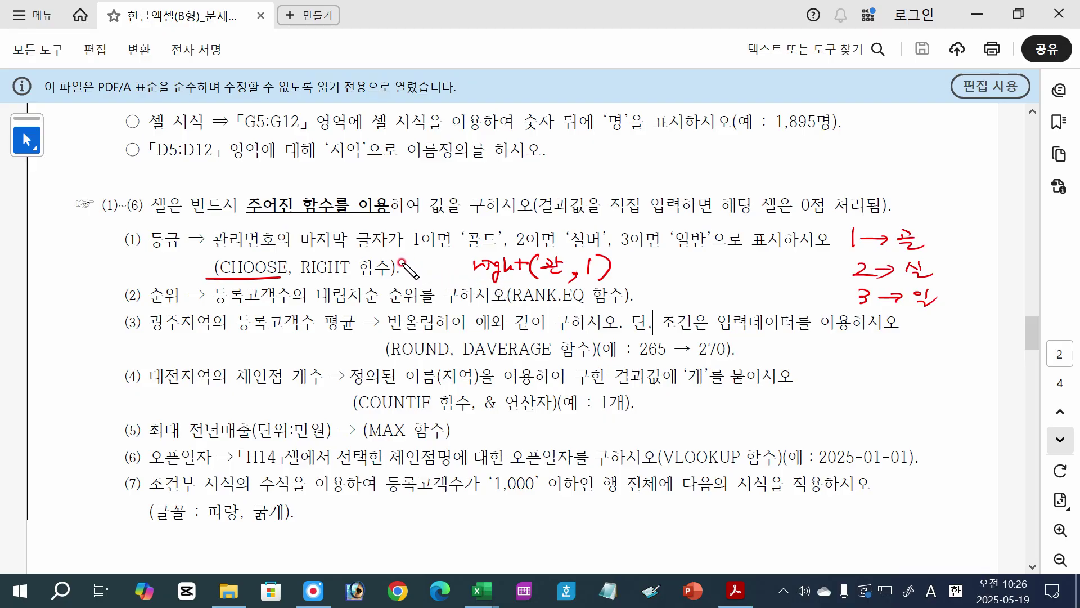
drag(400, 263, 411, 262)
drag(401, 270, 411, 269)
mouse_move(425, 261)
mouse_down()
mouse_move(423, 272)
mouse_move(476, 269)
mouse_move(485, 243)
mouse_move(480, 284)
mouse_move(616, 277)
mouse_up()
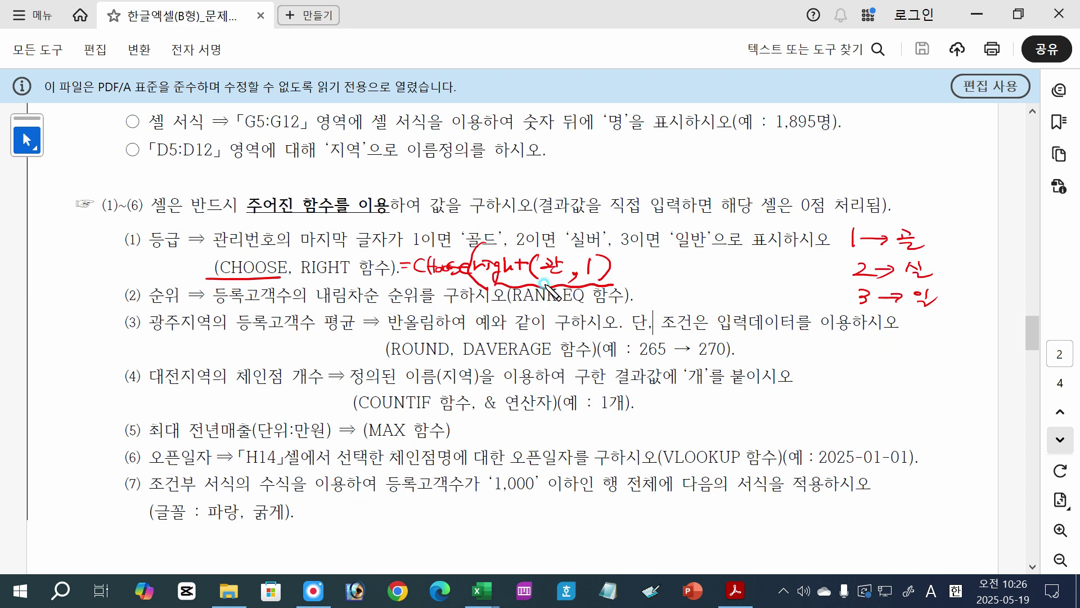
Handwrite 1, 2, 3 under the right expression and complete the choose formula with the arguments V1, V2, V3.
click(534, 317)
drag(525, 308, 568, 317)
click(561, 317)
drag(629, 280, 629, 288)
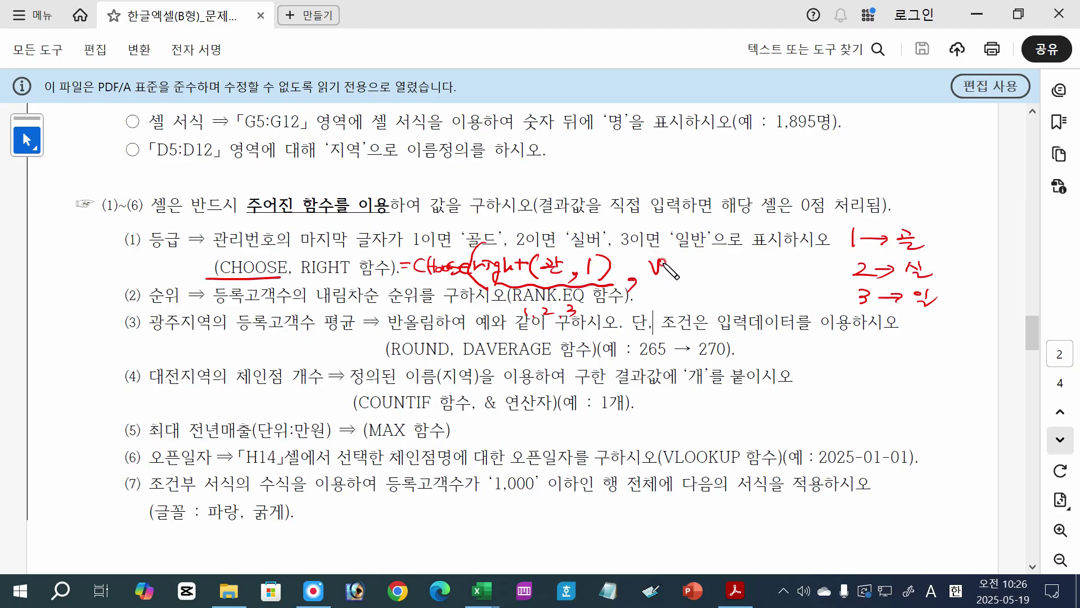
drag(673, 261, 680, 288)
mouse_move(698, 260)
mouse_down()
mouse_move(713, 260)
mouse_move(729, 283)
mouse_move(756, 258)
mouse_move(764, 275)
mouse_move(786, 265)
mouse_move(766, 292)
mouse_up()
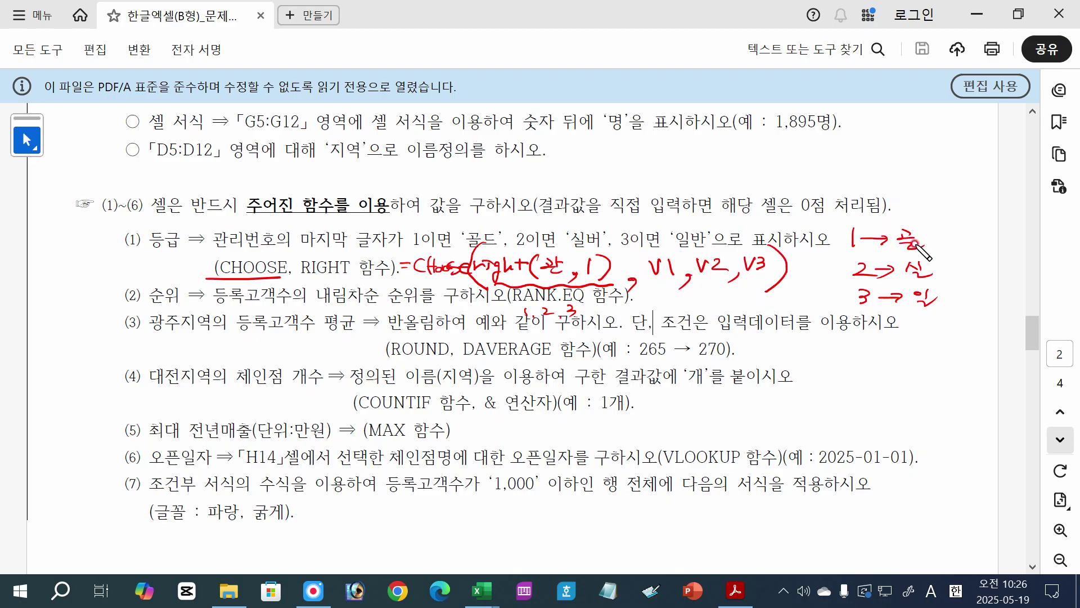
Label V1, V2 and V3 in the handwritten formula with 골, 실 and 일.
drag(656, 282, 675, 295)
drag(711, 281, 731, 293)
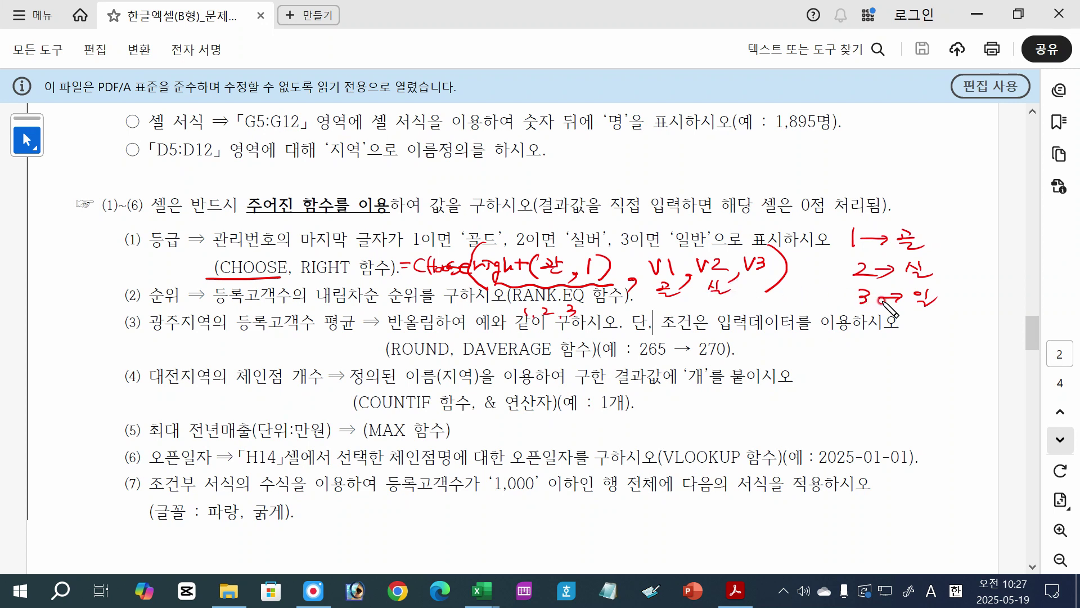
mouse_move(757, 281)
mouse_down()
mouse_move(773, 285)
mouse_move(757, 293)
mouse_up()
drag(710, 284, 729, 288)
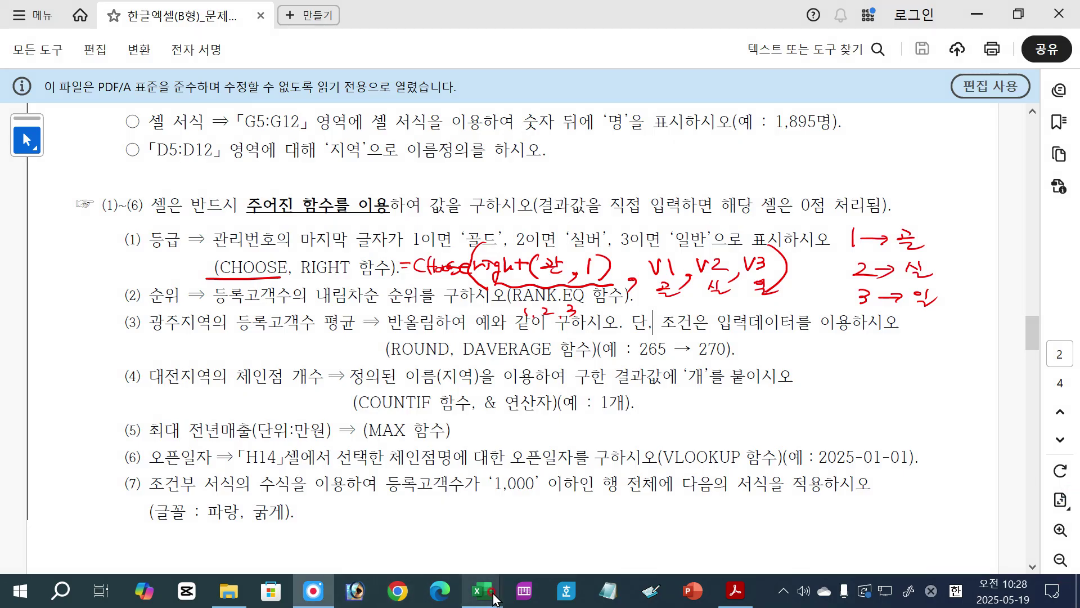
Switch to the B형 answer workbook in Excel and wrap RIGHT(B5,1) in cell I5 in a CHOOSE function as its index number.
mouse_move(482, 590)
click(542, 570)
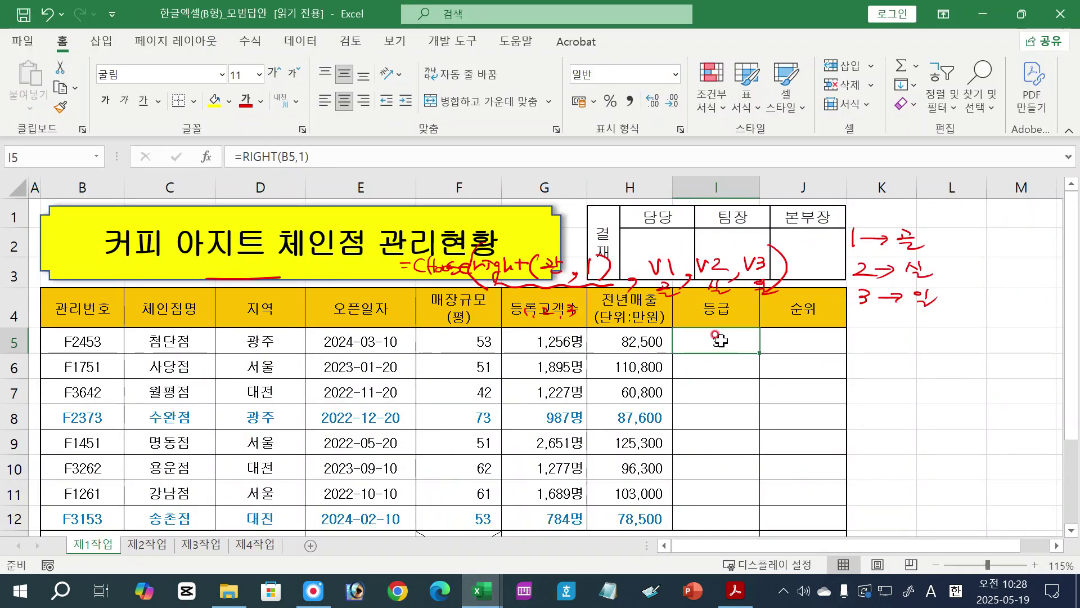
double_click(696, 337)
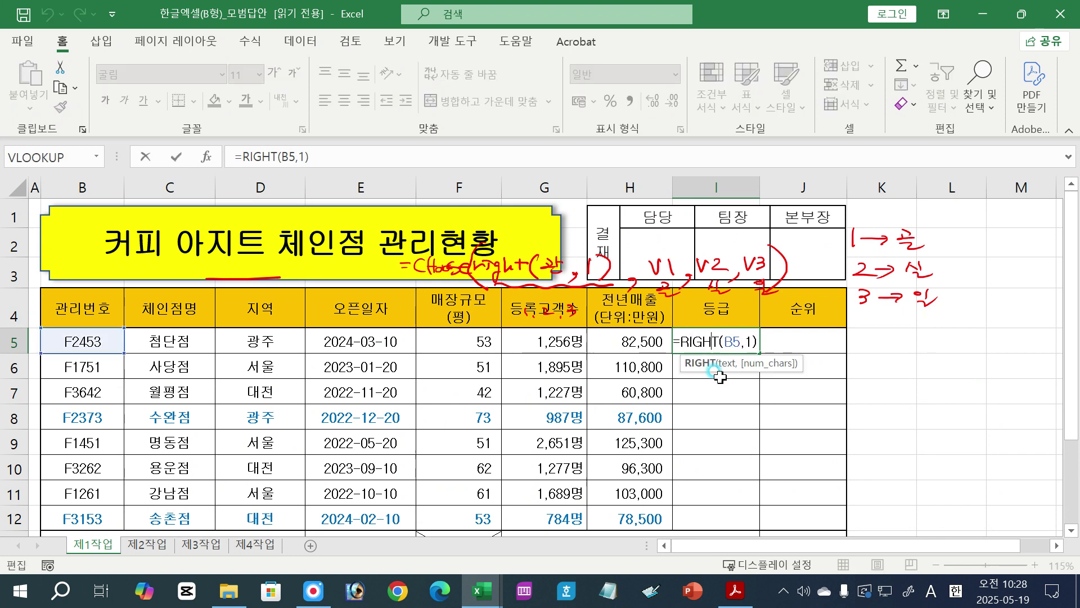
click(682, 342)
text(cho)
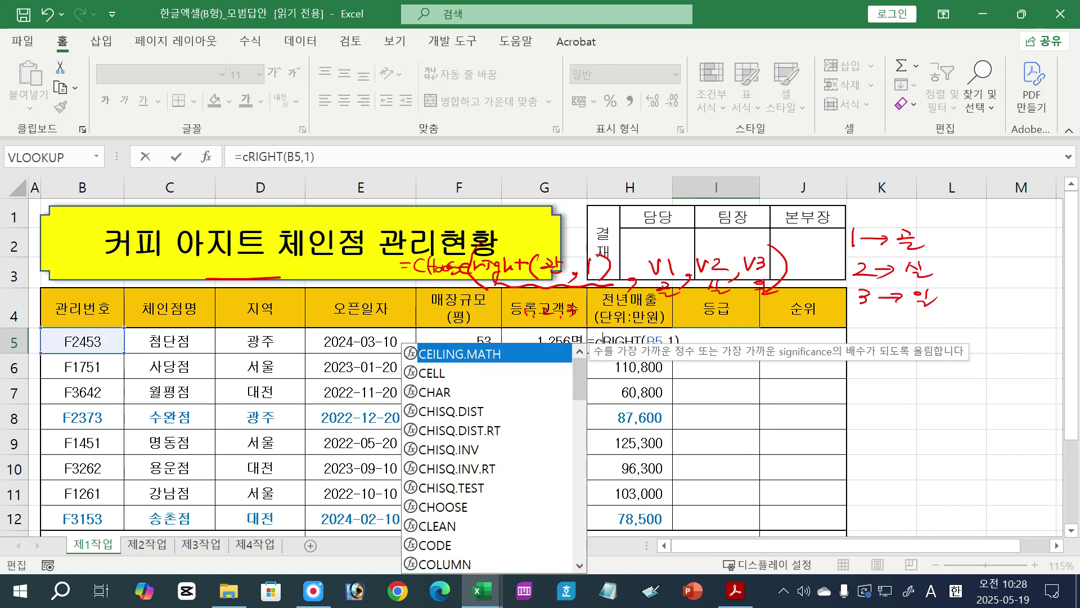
text(o)
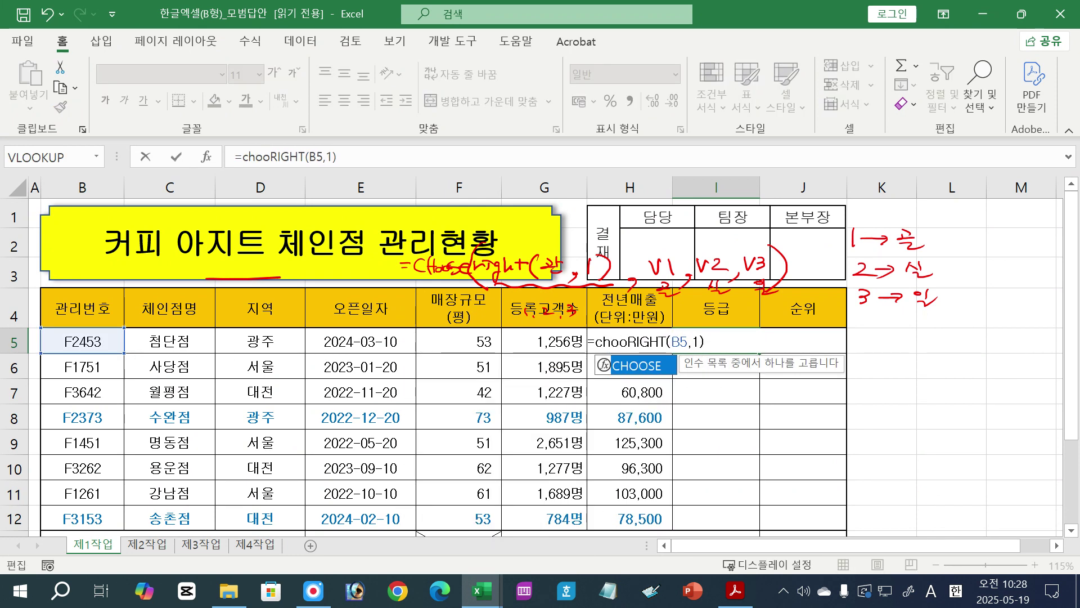
key(Tab)
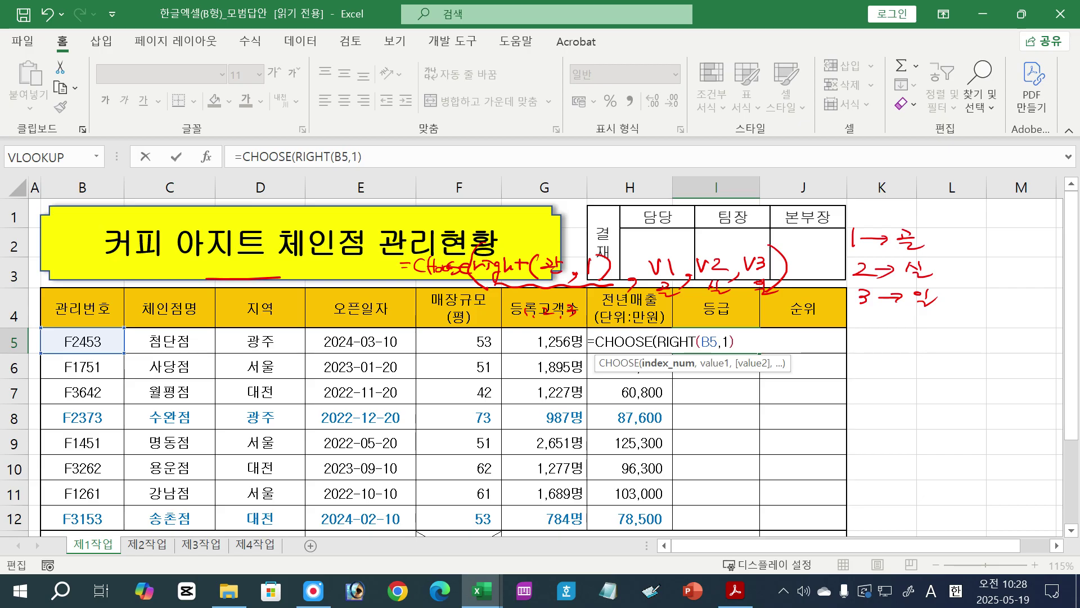
drag(657, 343, 738, 343)
click(743, 342)
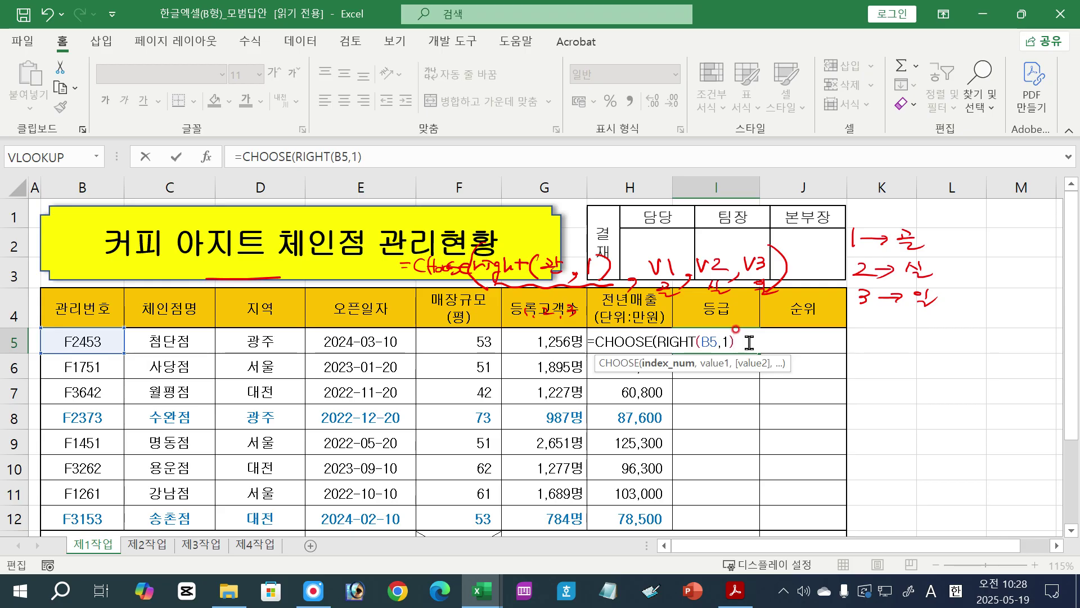
Add "골드", "실버" and "일반" as the CHOOSE values in I5 and complete the formula.
text(,)
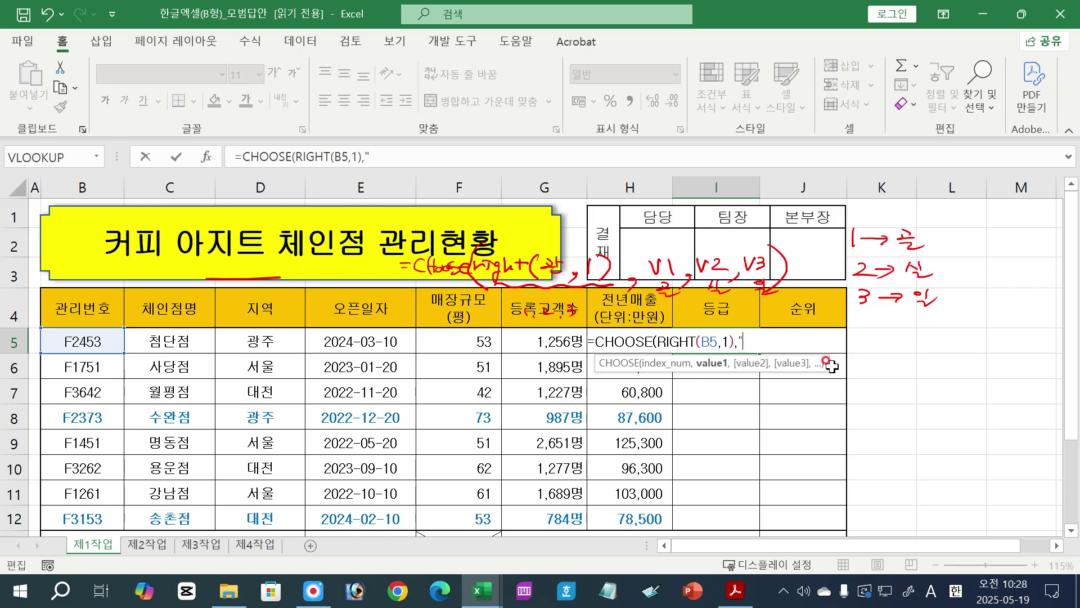
text("rh)
key(BackSpace)
key(BackSpace)
text(골ㄷ)
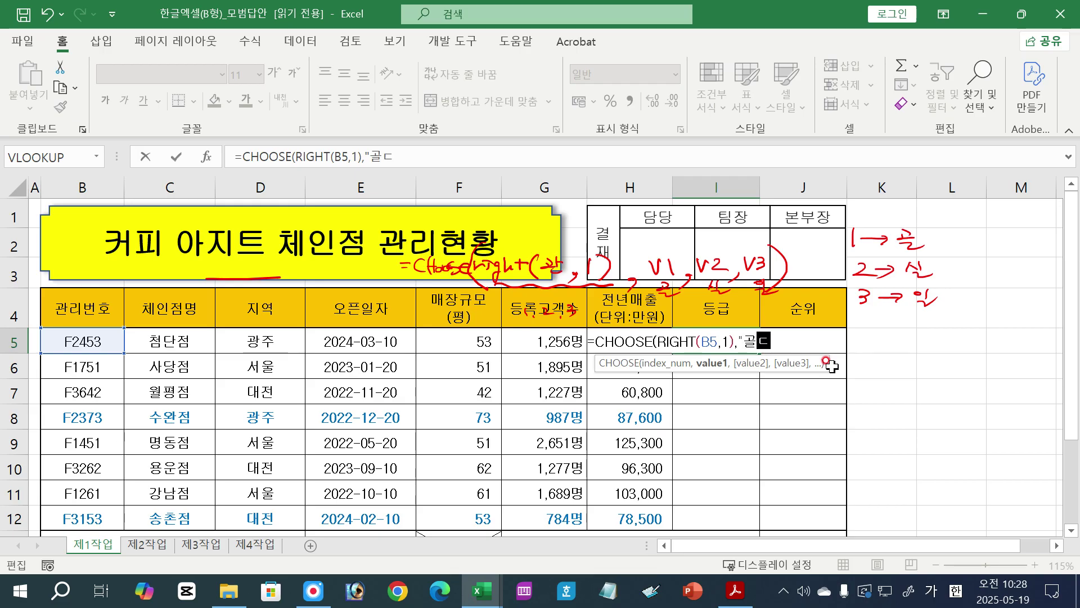
text(",)
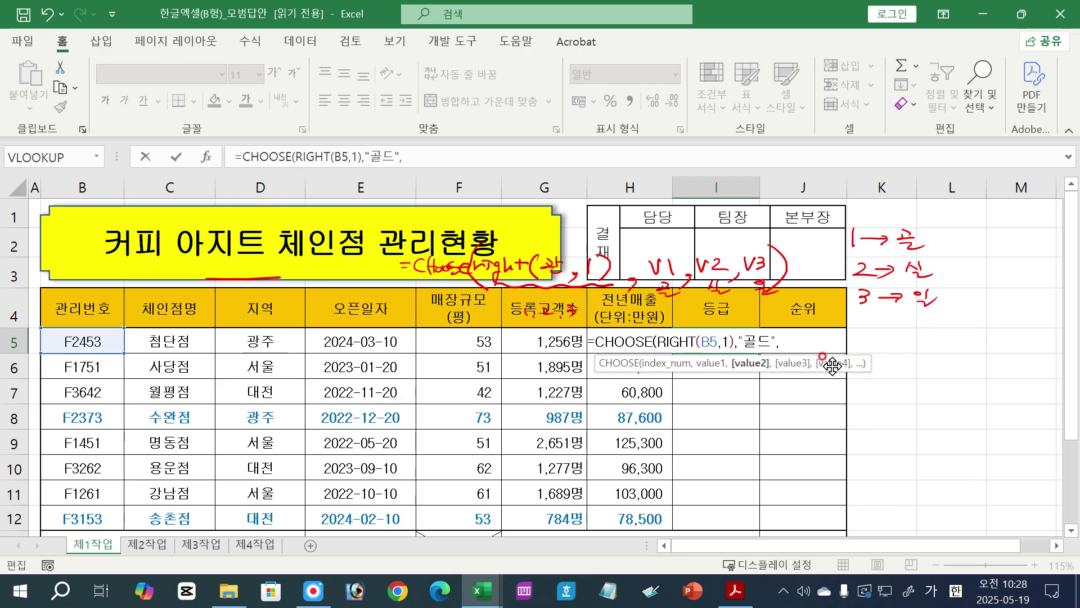
right_click(833, 366)
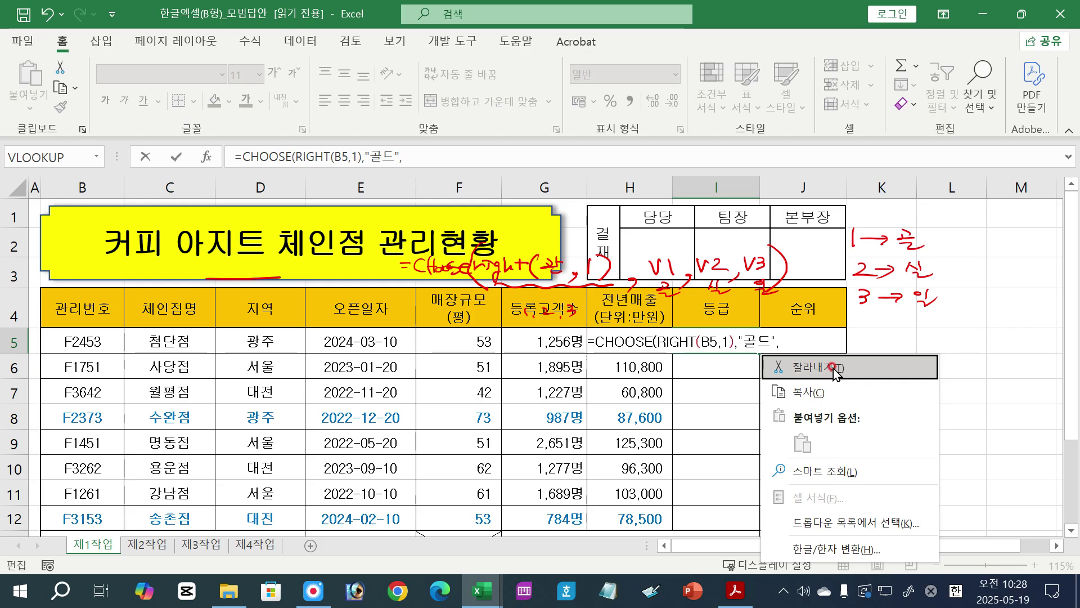
key(Escape)
text(")
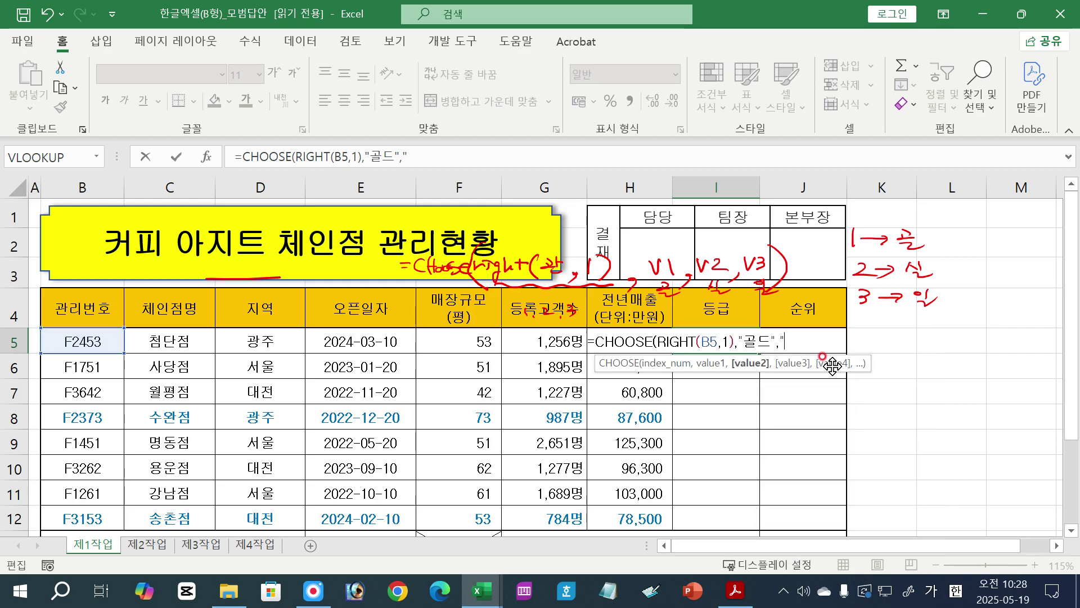
text(ㅅ실버",)
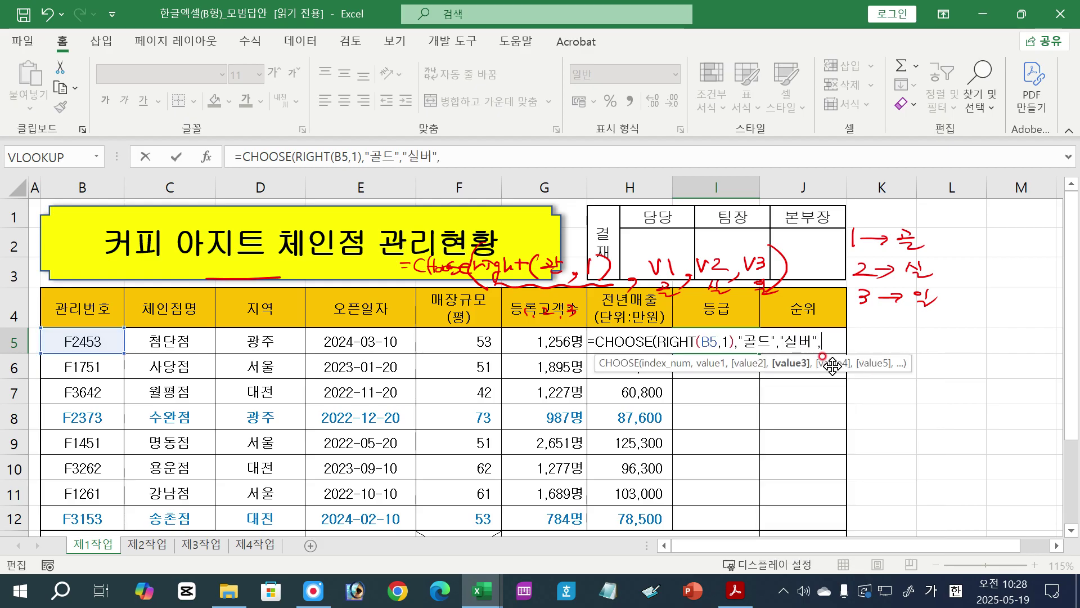
text("일반)
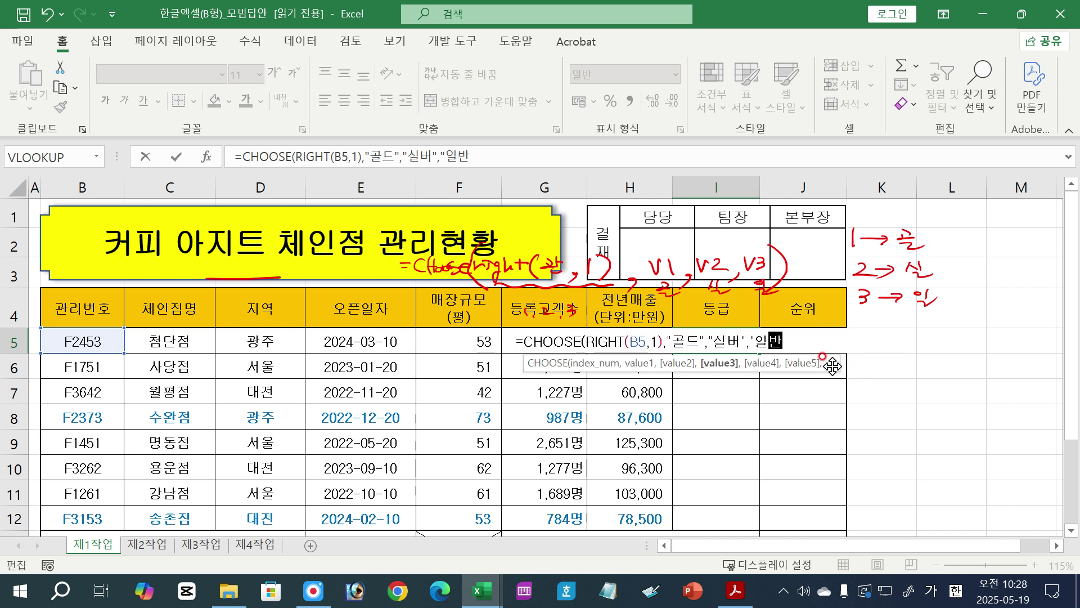
text("))
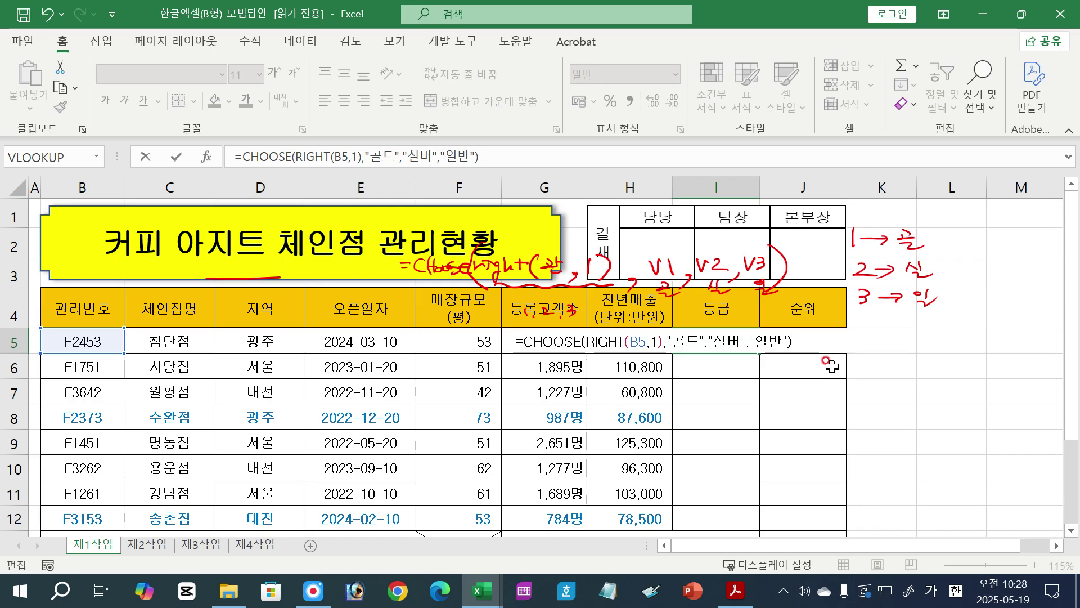
key(Return)
Fill the 등급 formula from I5 down to I12, adjust the auto fill option, and clear the handwritten notes from the screen.
click(720, 341)
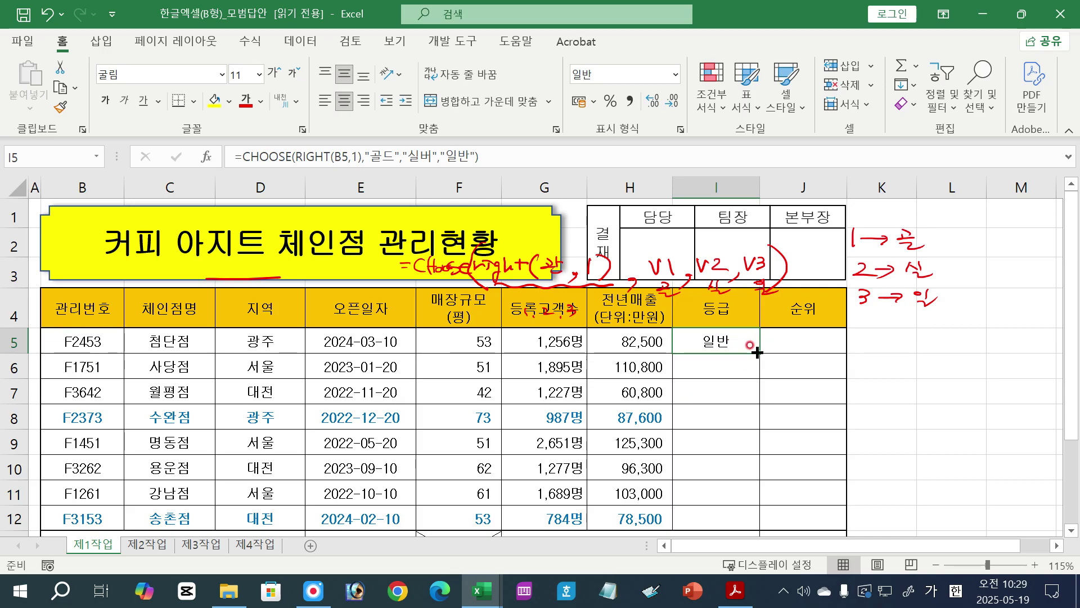
drag(758, 352, 740, 522)
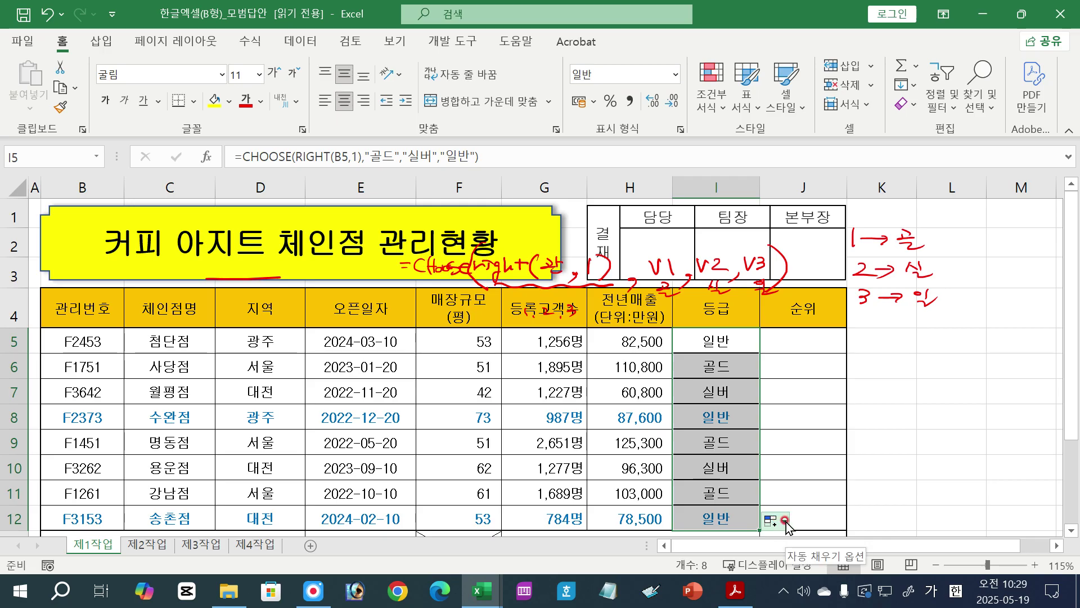
click(782, 521)
click(813, 482)
click(720, 365)
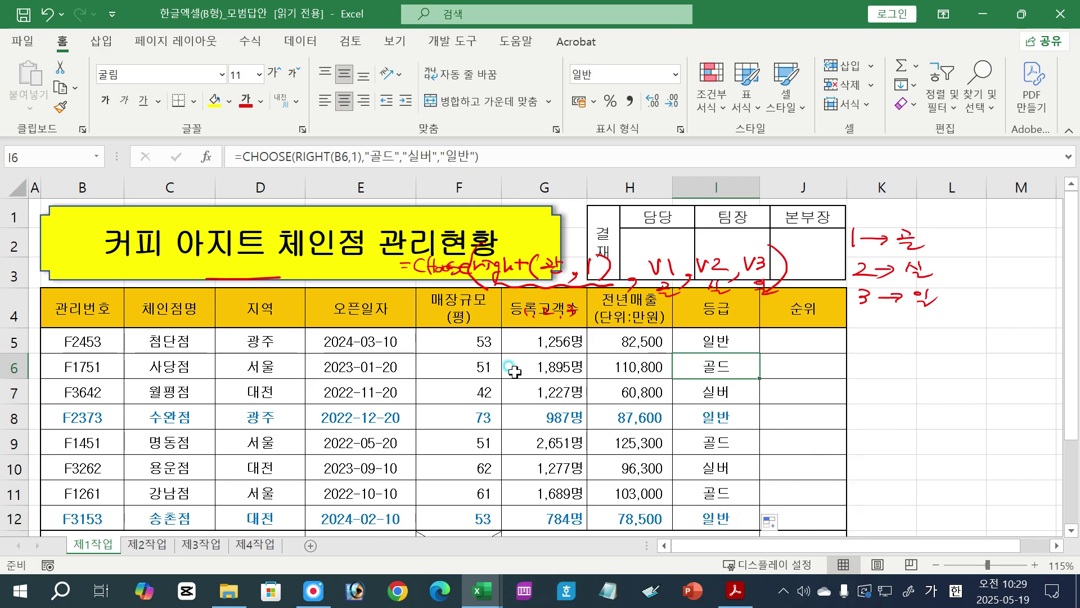
click(682, 365)
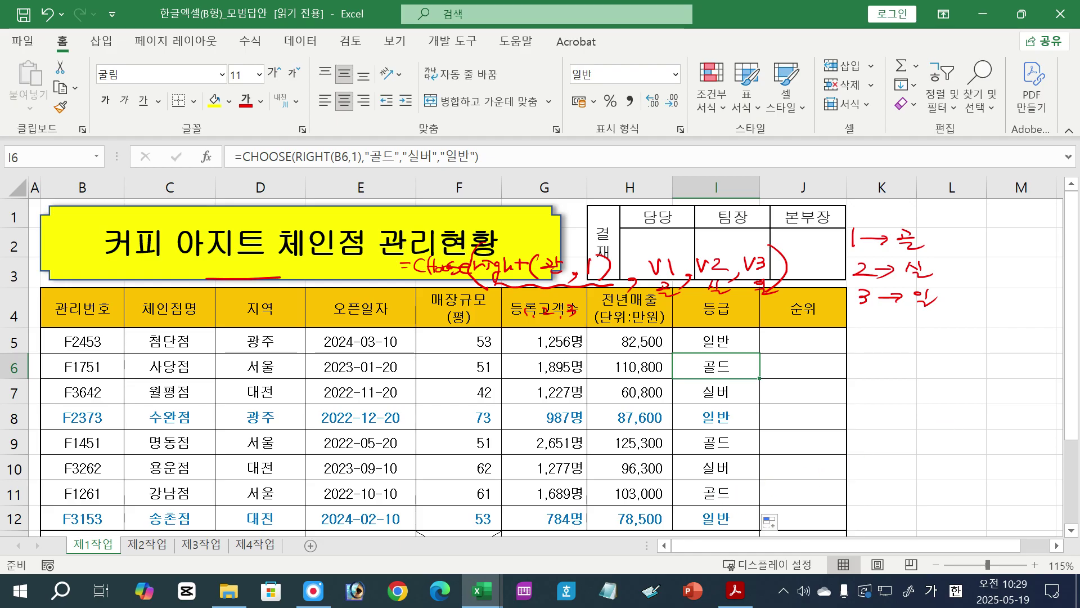
key(Escape)
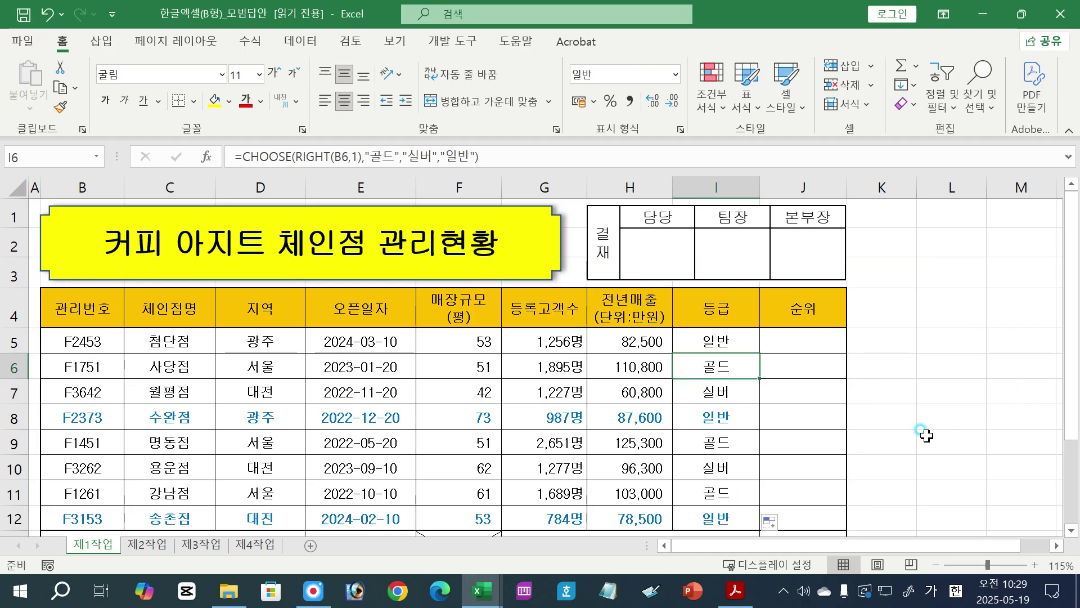
Switch to the C형 exam PDF in Acrobat and examine the ranking order and required function in task (1) 판매 순위.
click(740, 601)
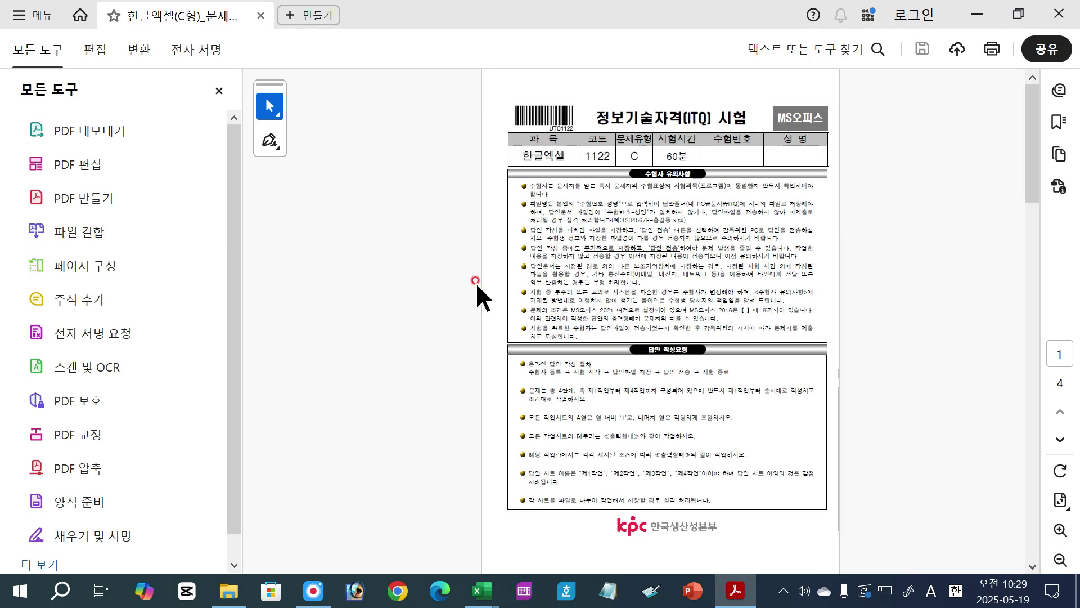
click(219, 90)
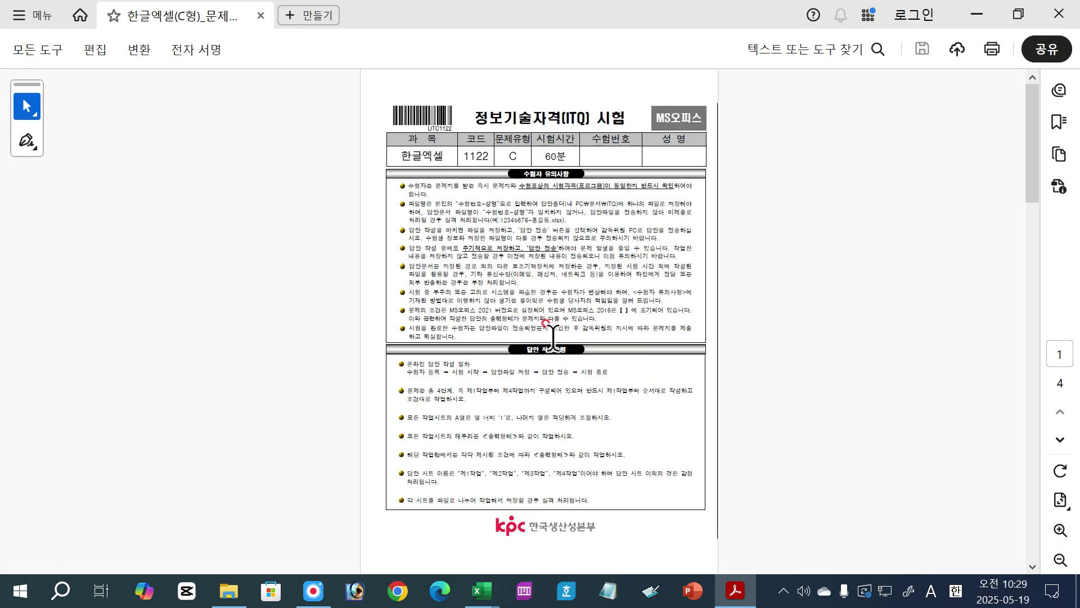
ctrl+scroll(594, 332, up, 3)
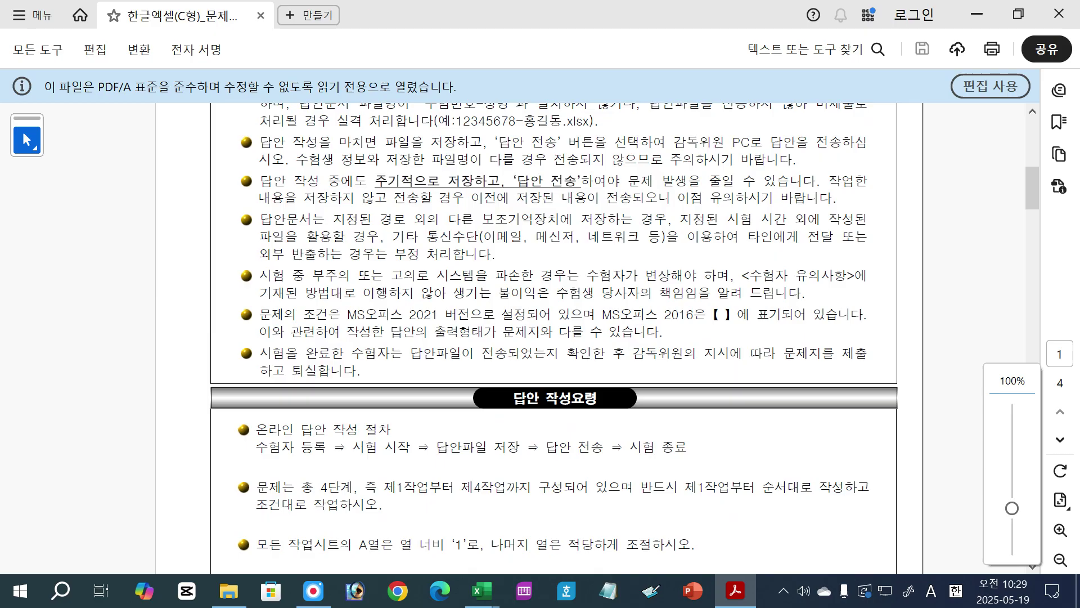
ctrl+scroll(209, 295, up, 3)
drag(196, 248, 498, 256)
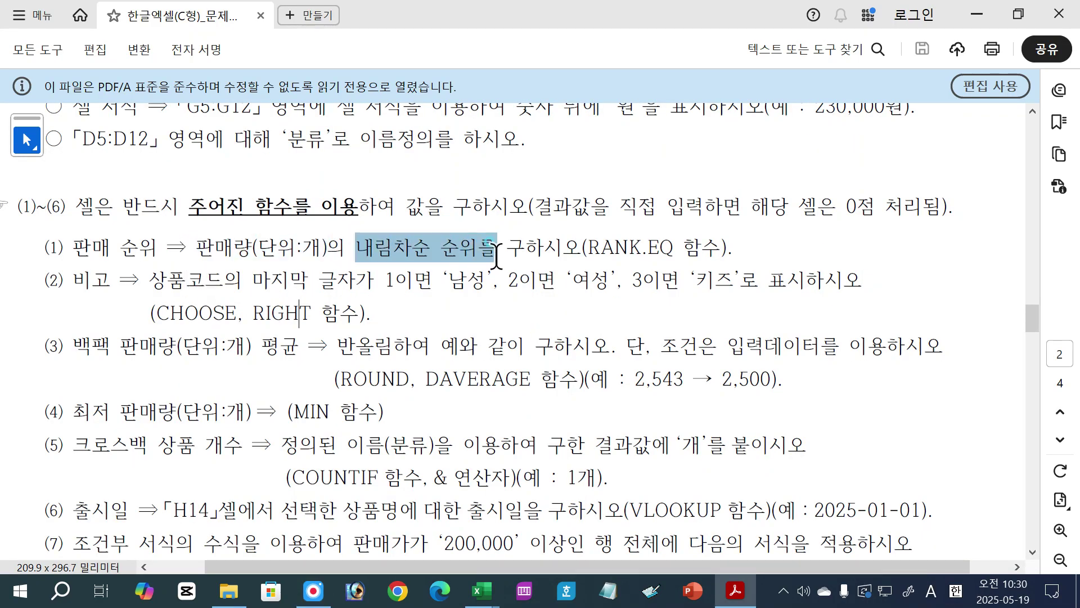
click(367, 242)
drag(357, 242, 474, 246)
click(406, 248)
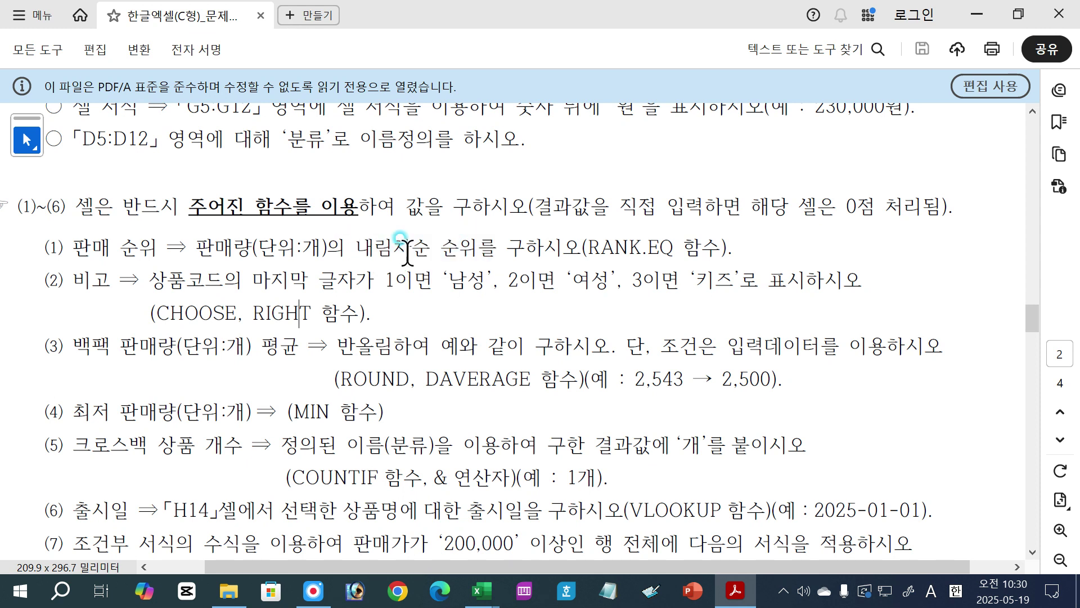
click(588, 247)
drag(588, 248, 673, 251)
click(657, 253)
Switch to Excel, close the 한글엑셀(B형)_모범답안 workbook and bring up the 한글엑셀(C형)_모범답안 workbook.
mouse_move(481, 591)
click(519, 476)
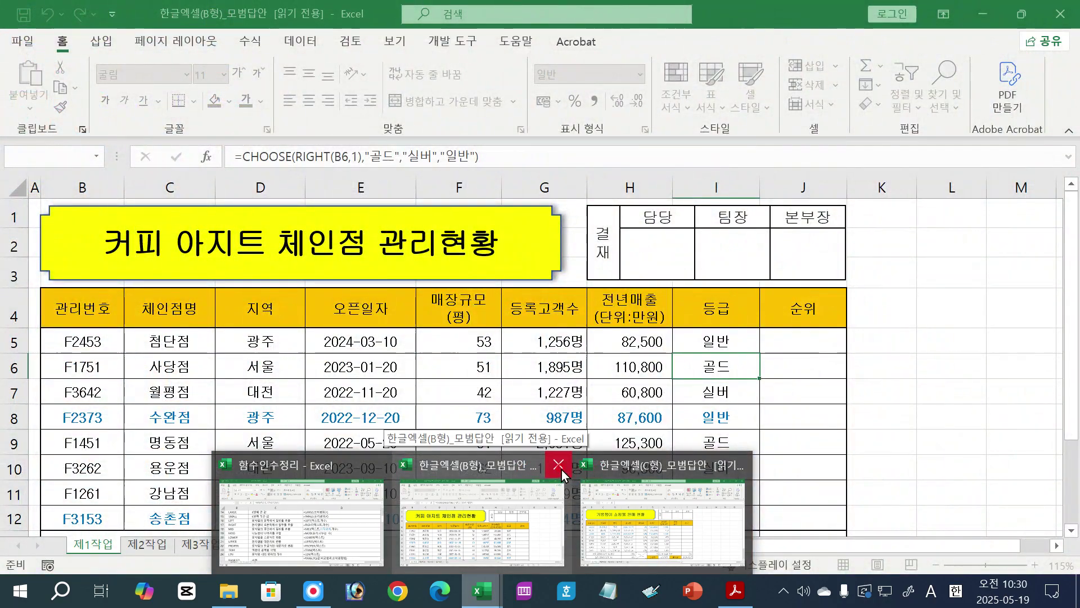
click(560, 464)
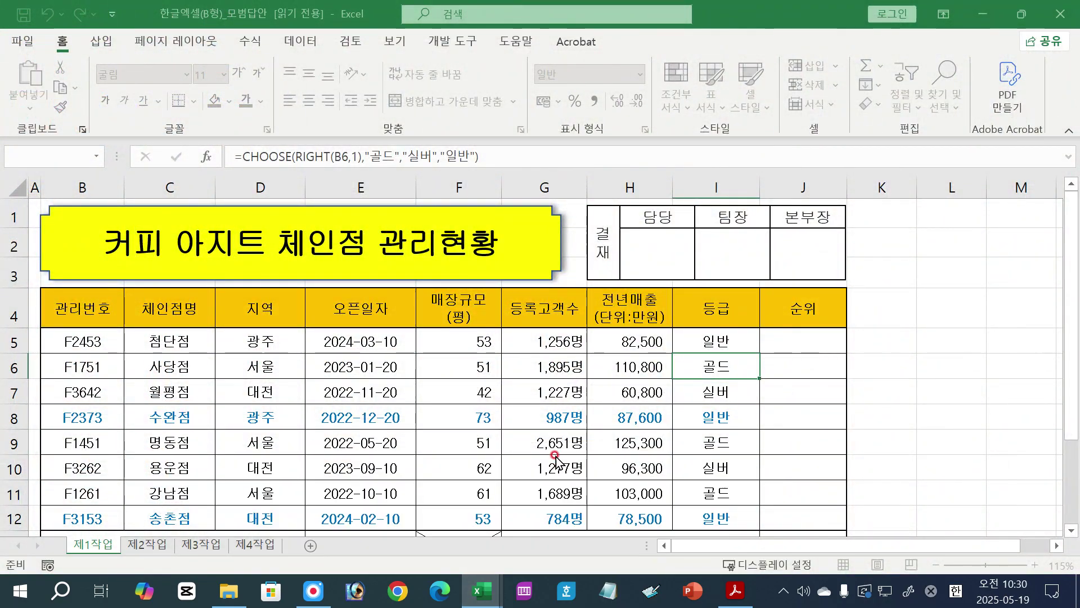
click(577, 344)
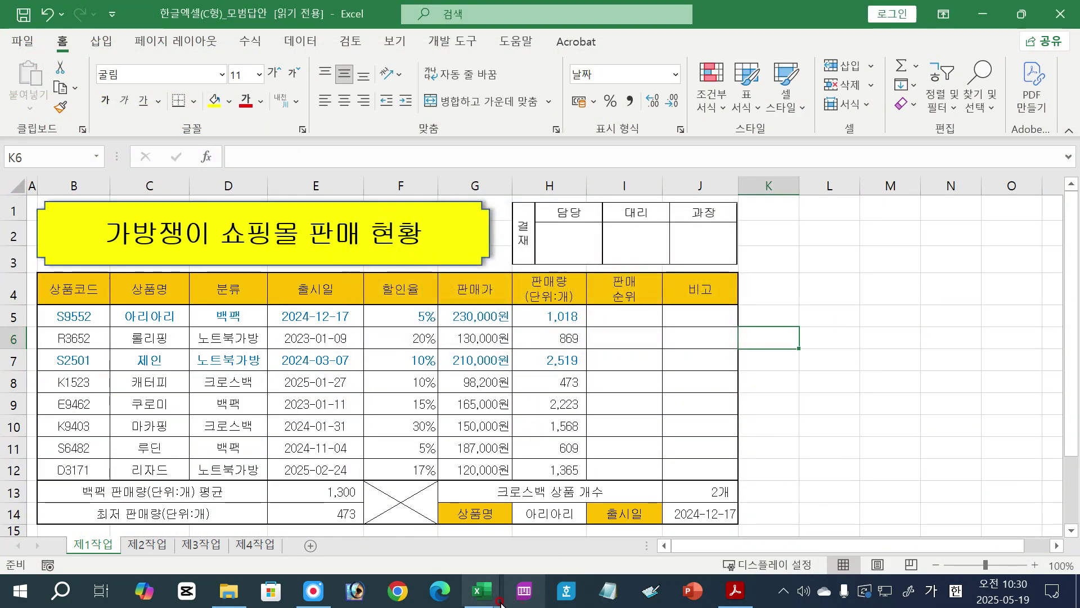
Start a RANK.EQ formula in cell I5, the first 판매 순위 cell.
click(629, 317)
text(=ㄱㅁ)
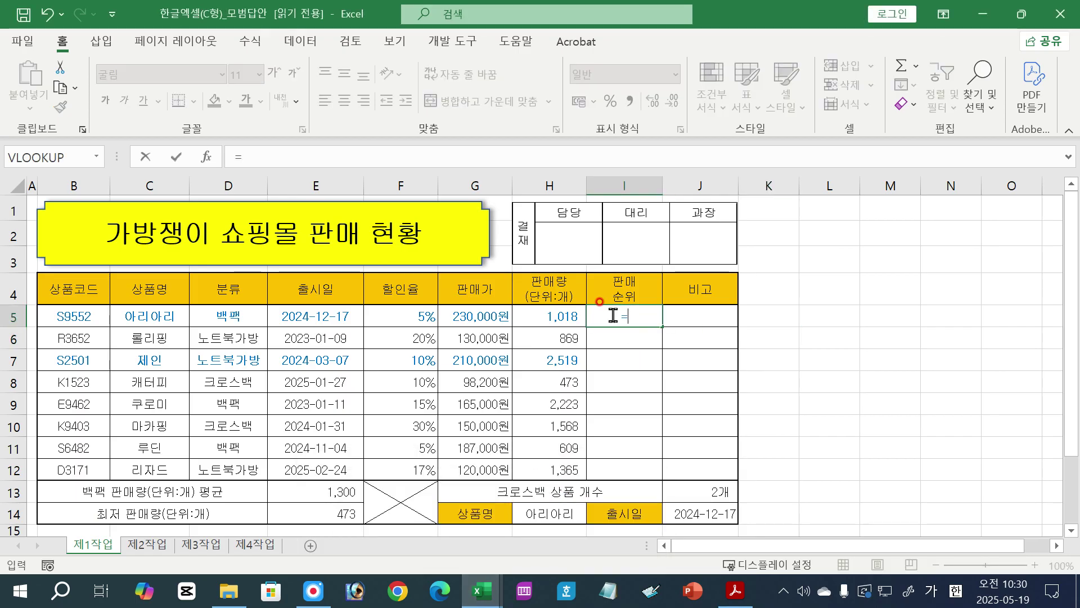
key(BackSpace)
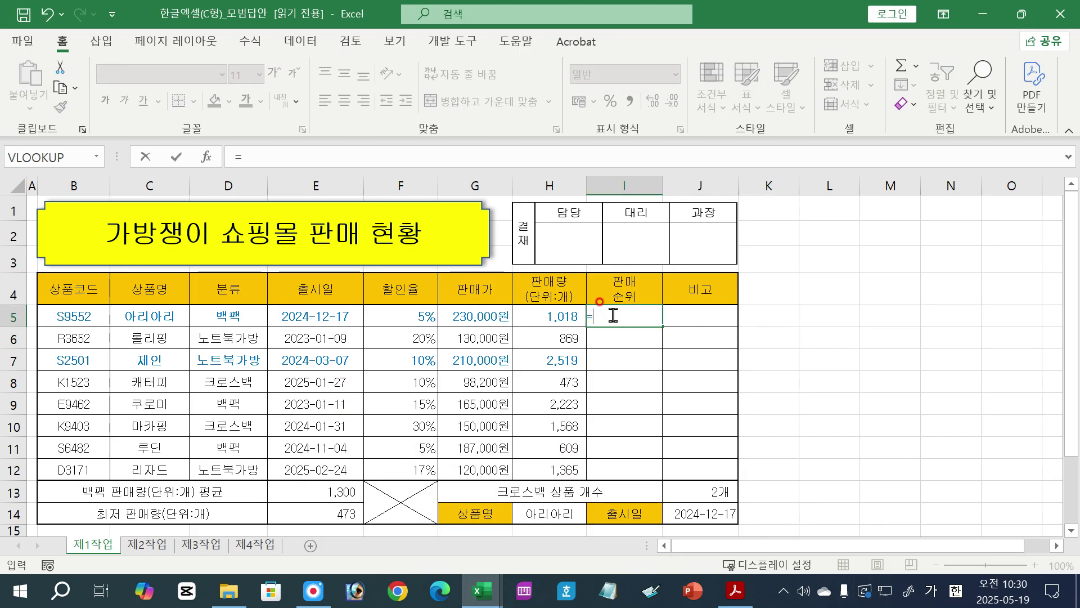
key(Hangul)
text(ran)
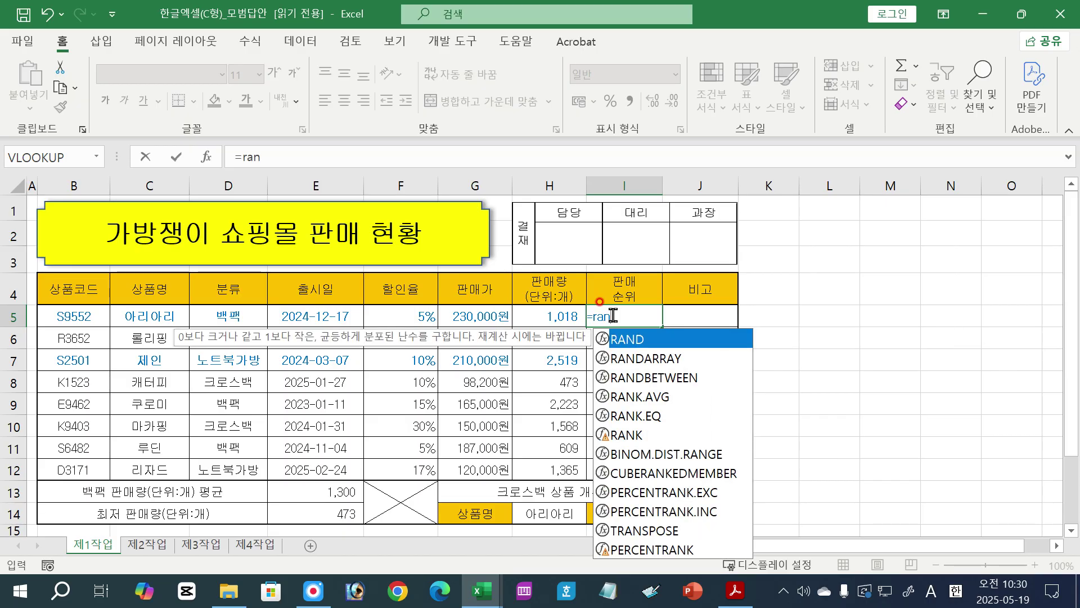
key(Down)
key(Down)
key(Down)
key(Down)
key(Tab)
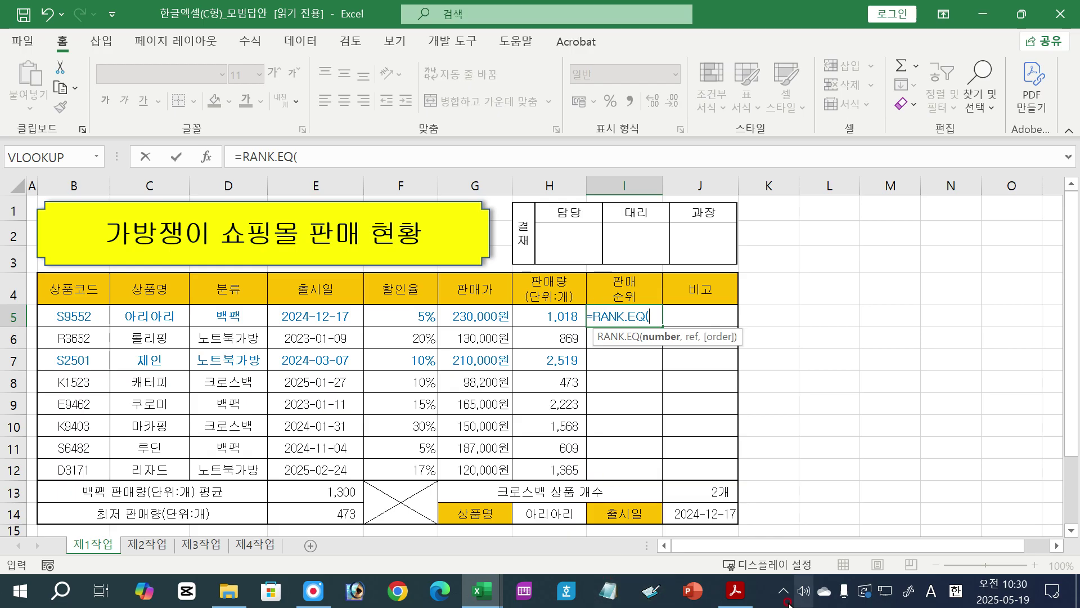
Check the ranked field in task (1) of the Acrobat PDF, return to Excel and add H5 as the number argument of RANK.EQ.
click(734, 603)
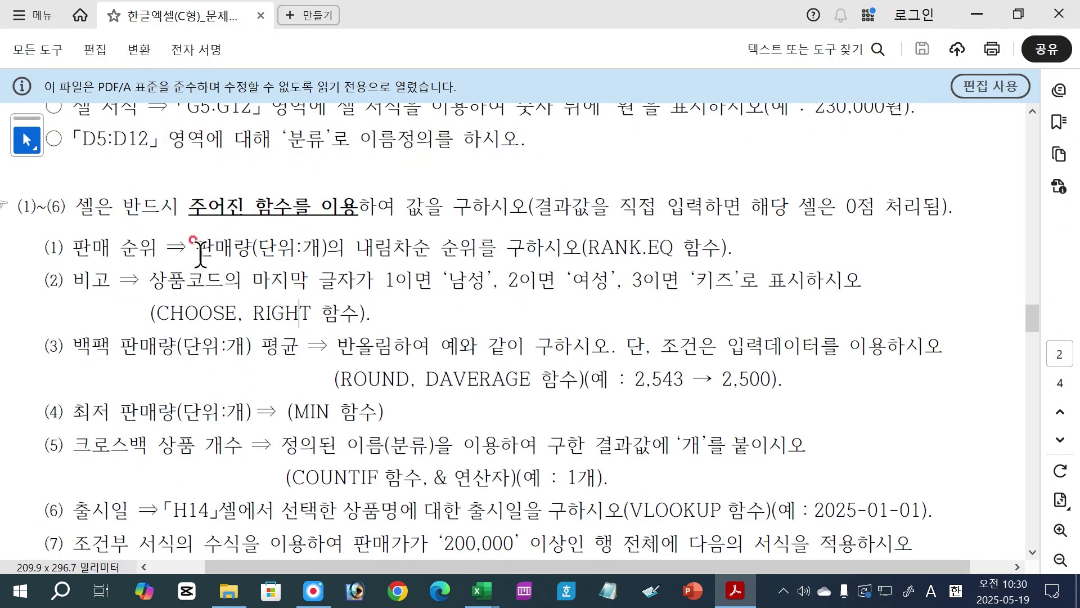
drag(195, 247, 331, 253)
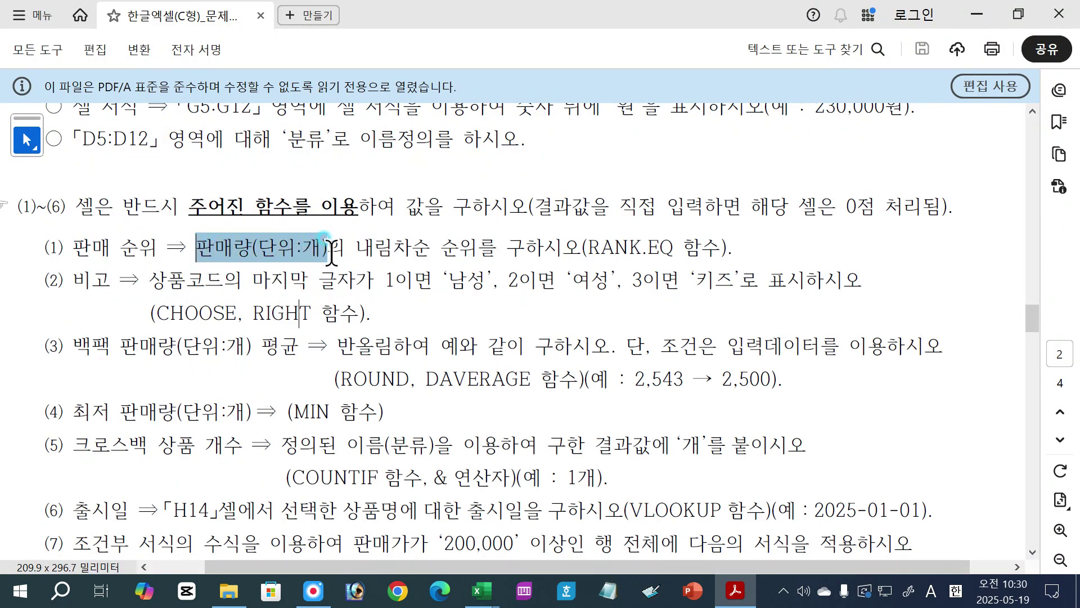
click(481, 591)
click(585, 459)
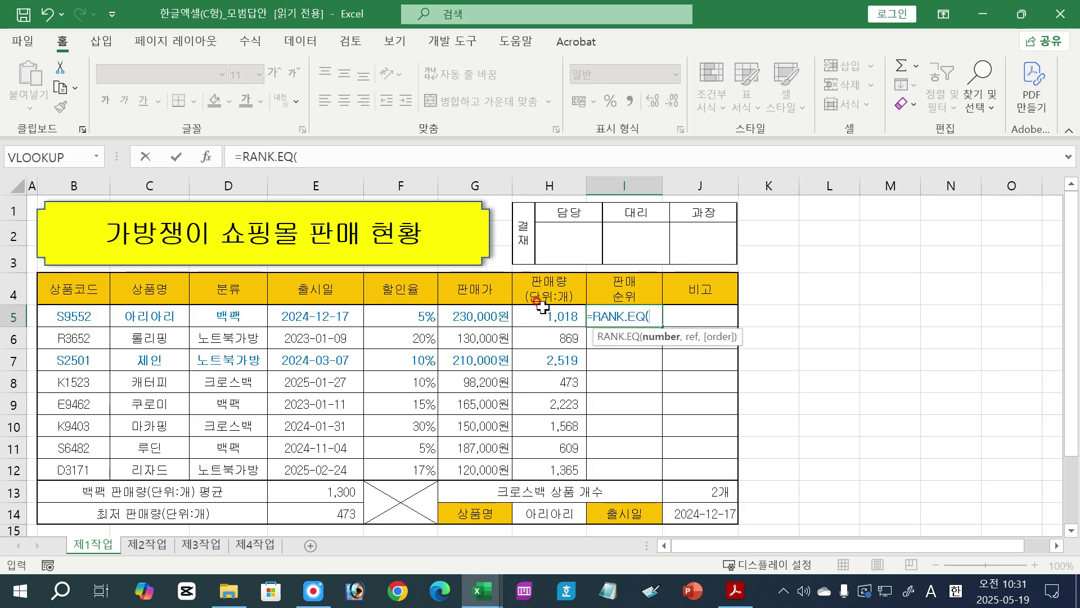
click(523, 322)
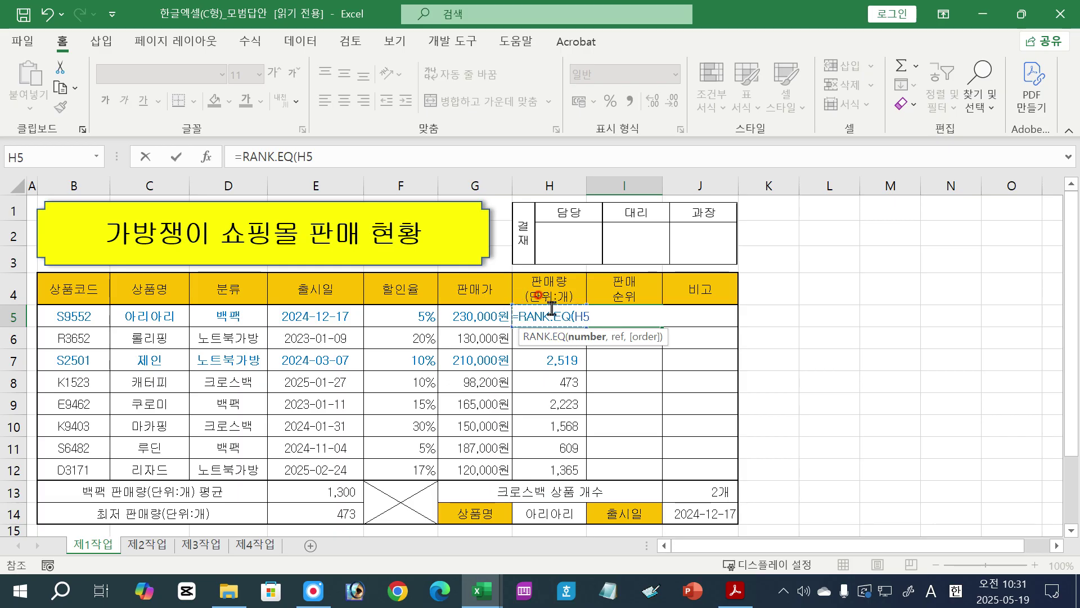
Complete the RANK.EQ formula in I5 with the absolute range $H$5:$H$12 as the ref argument and enter it.
text(,)
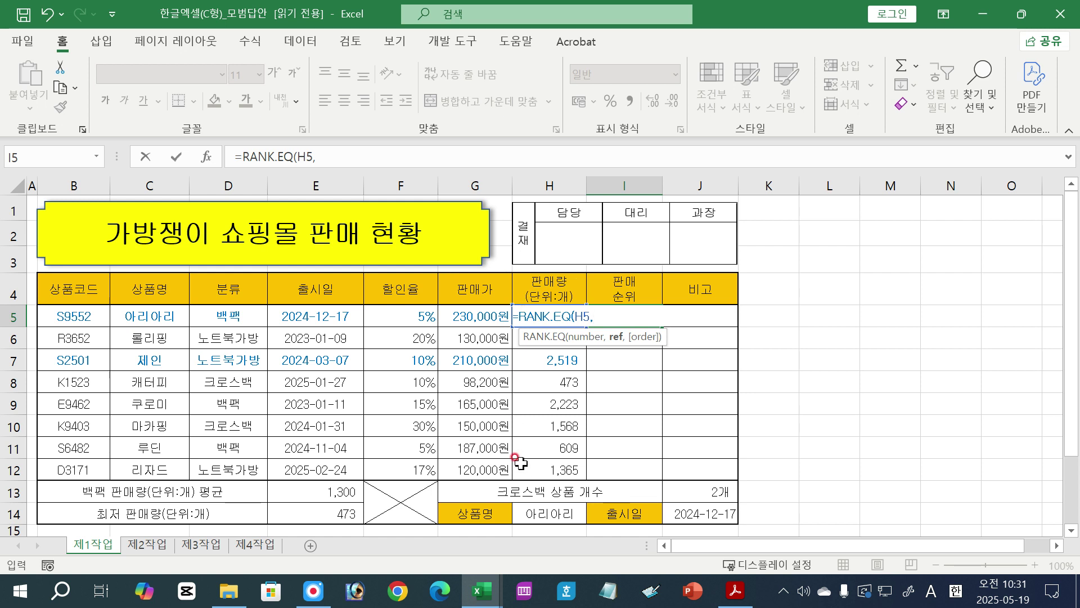
click(547, 314)
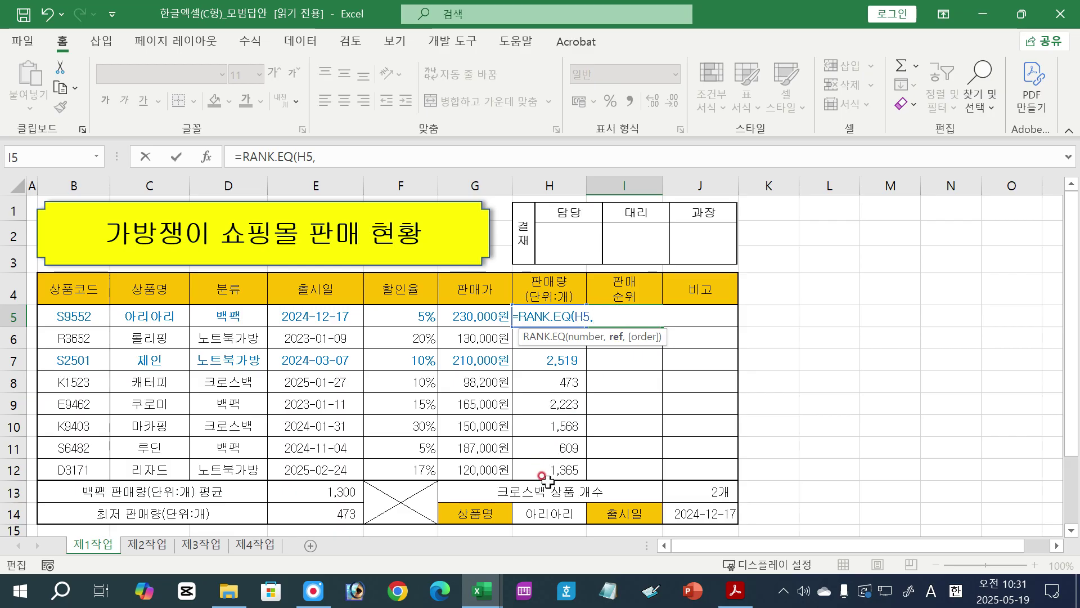
drag(551, 470, 548, 336)
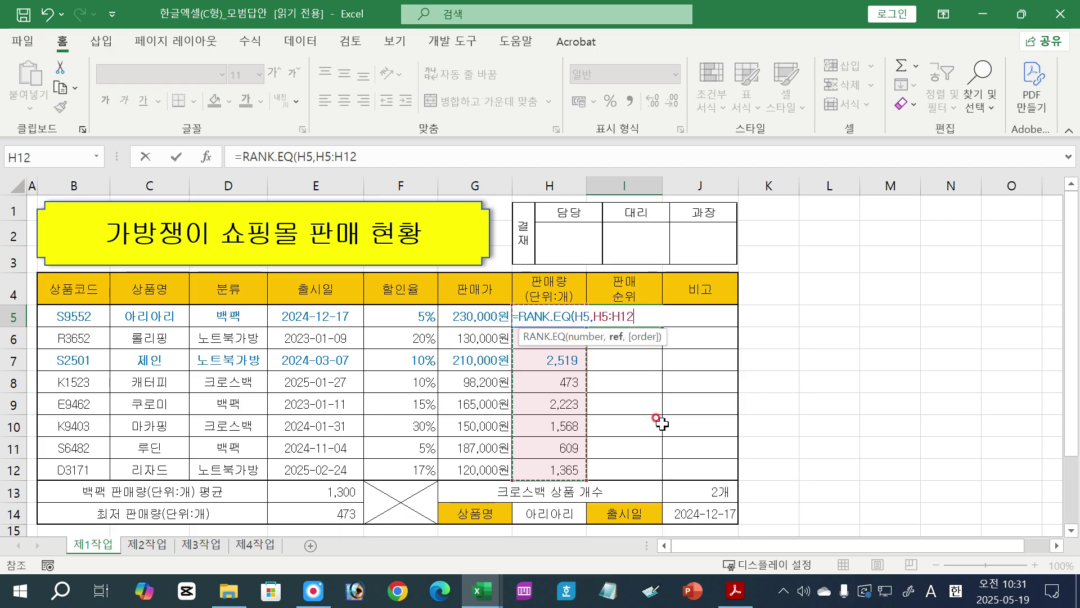
key(F4)
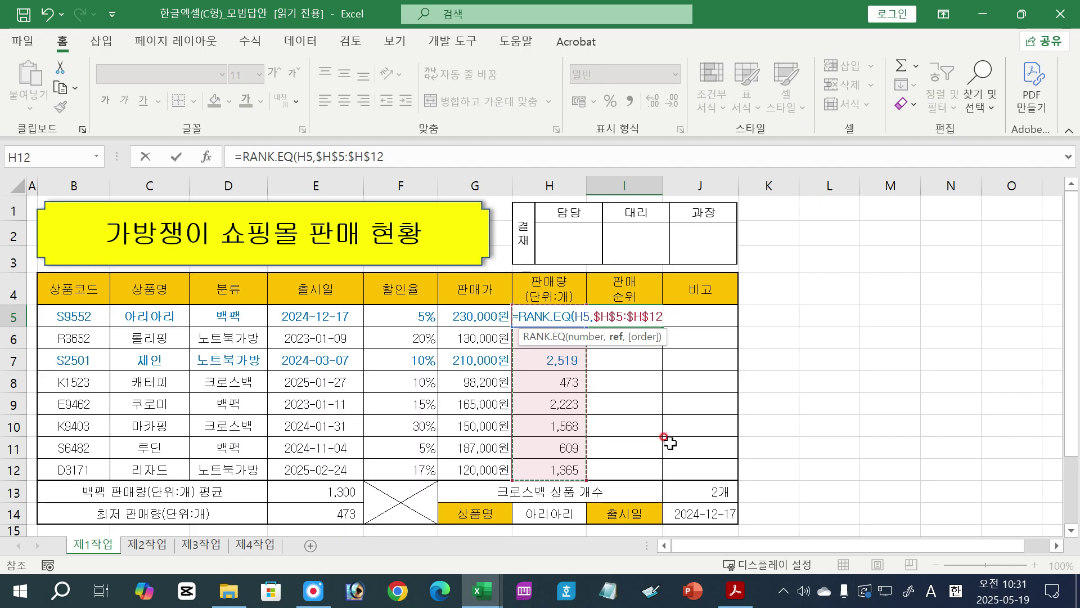
text())
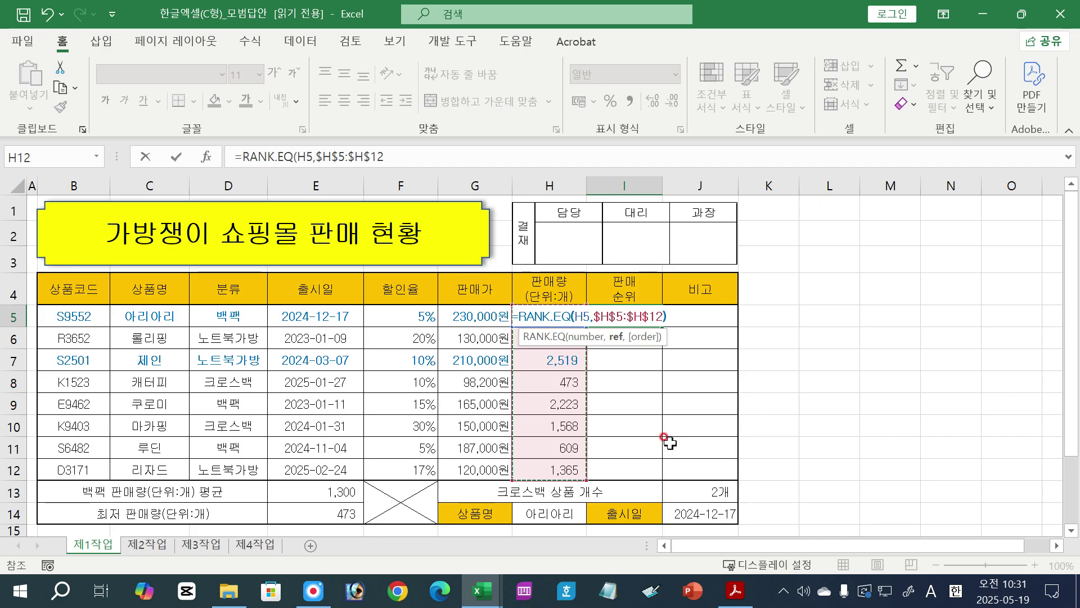
key(Return)
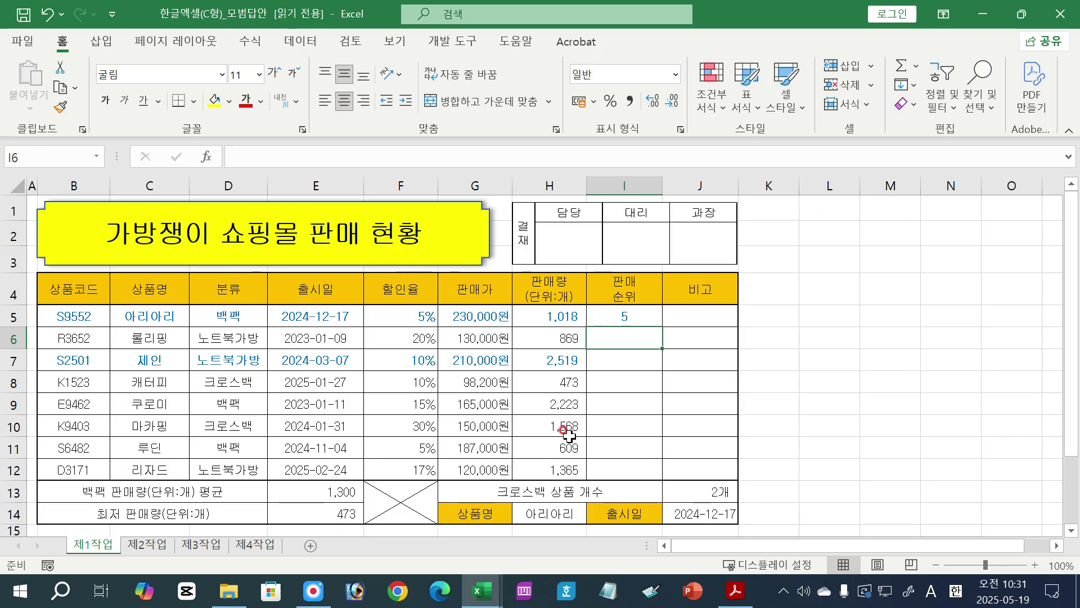
Fill the 판매 순위 formula from I5 down through I12 without formatting (서식 없이 채우기).
click(629, 318)
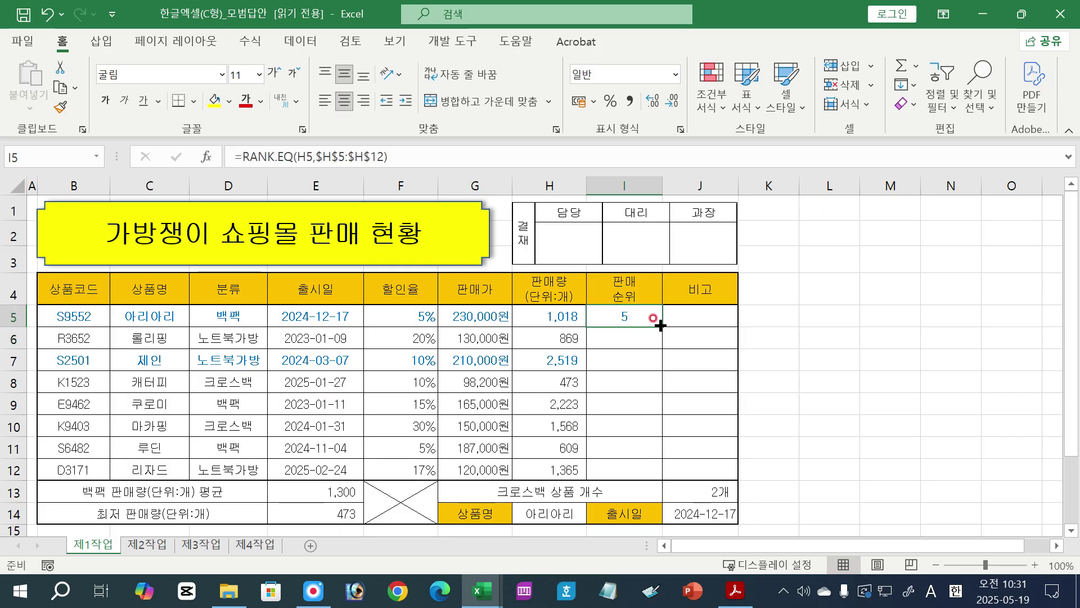
drag(661, 326, 657, 481)
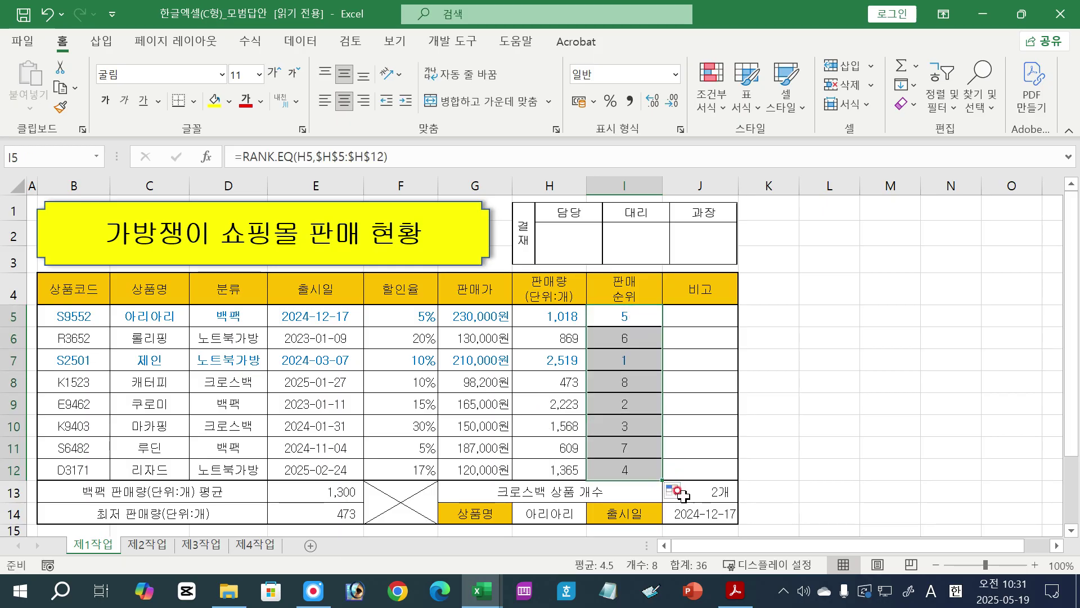
click(682, 492)
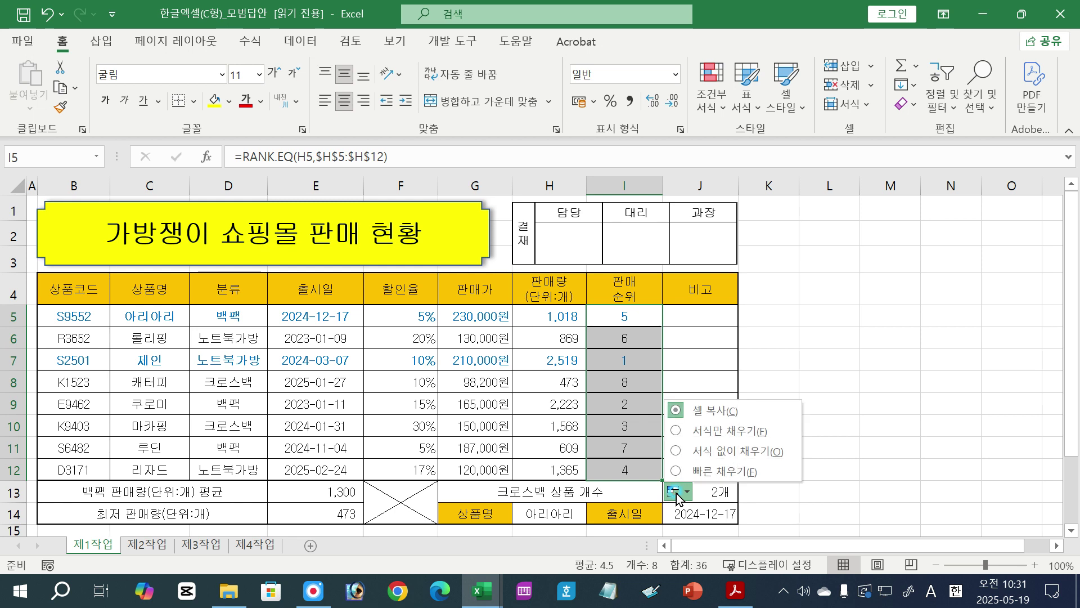
click(709, 455)
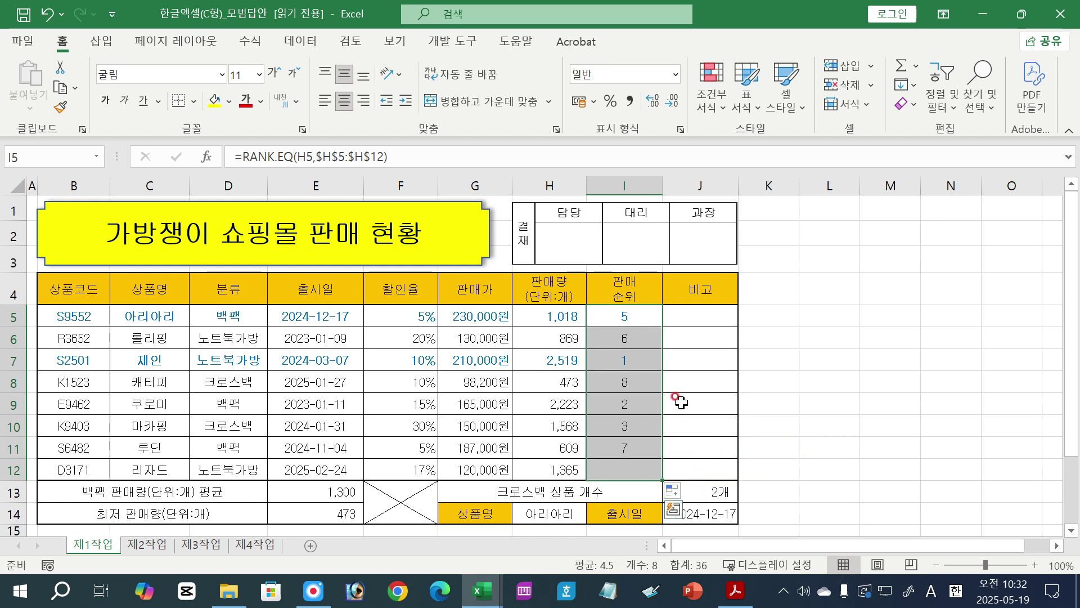
click(805, 440)
Switch to the C형 exam PDF in Acrobat and examine the condition and required functions in task (2) 비고.
click(735, 591)
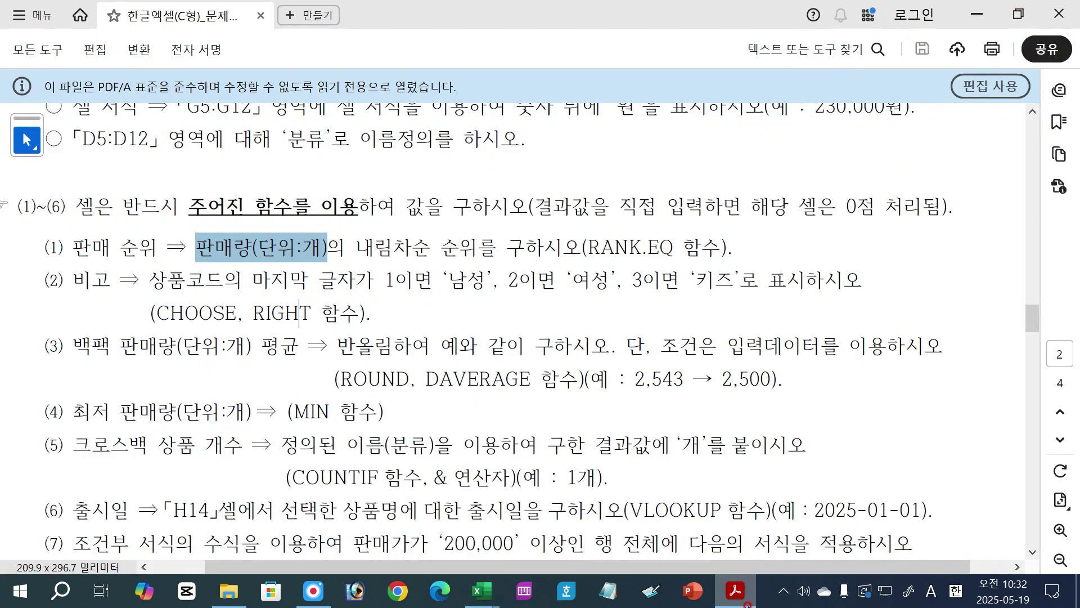
click(429, 336)
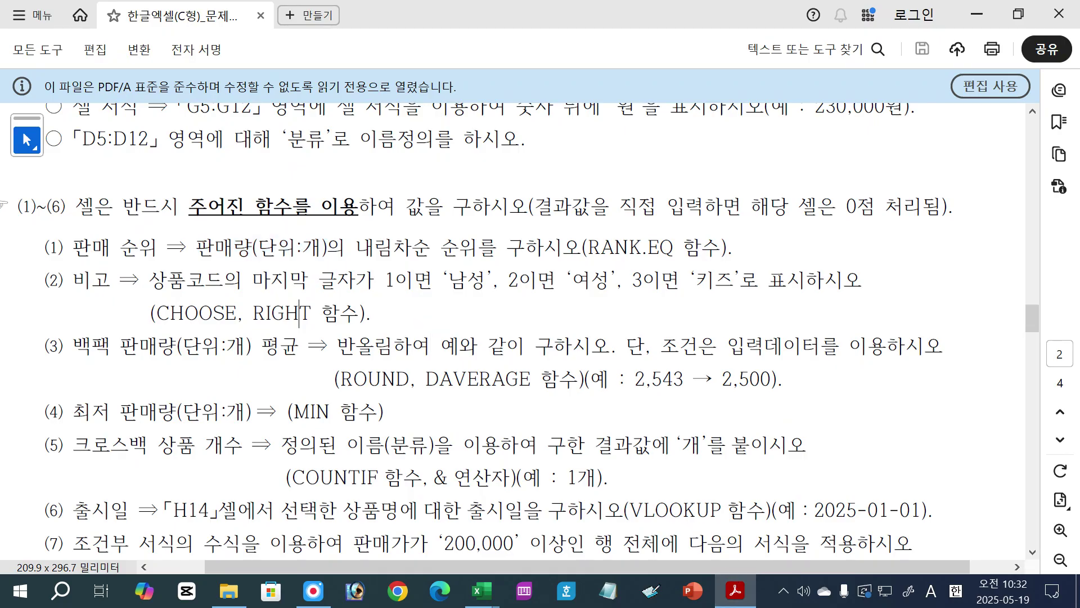
click(1060, 471)
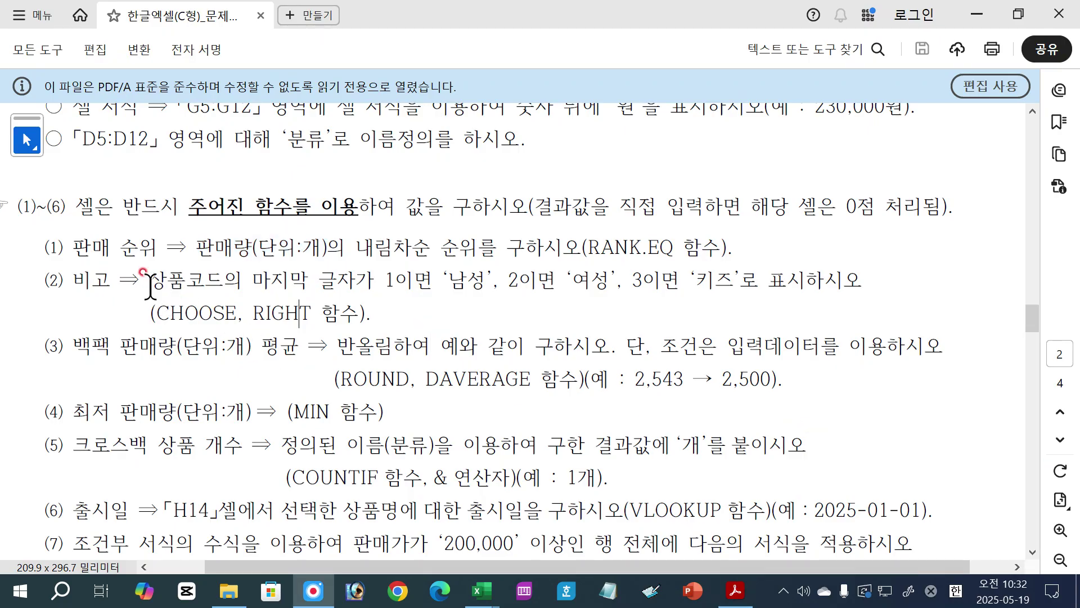
drag(152, 283, 371, 281)
click(394, 314)
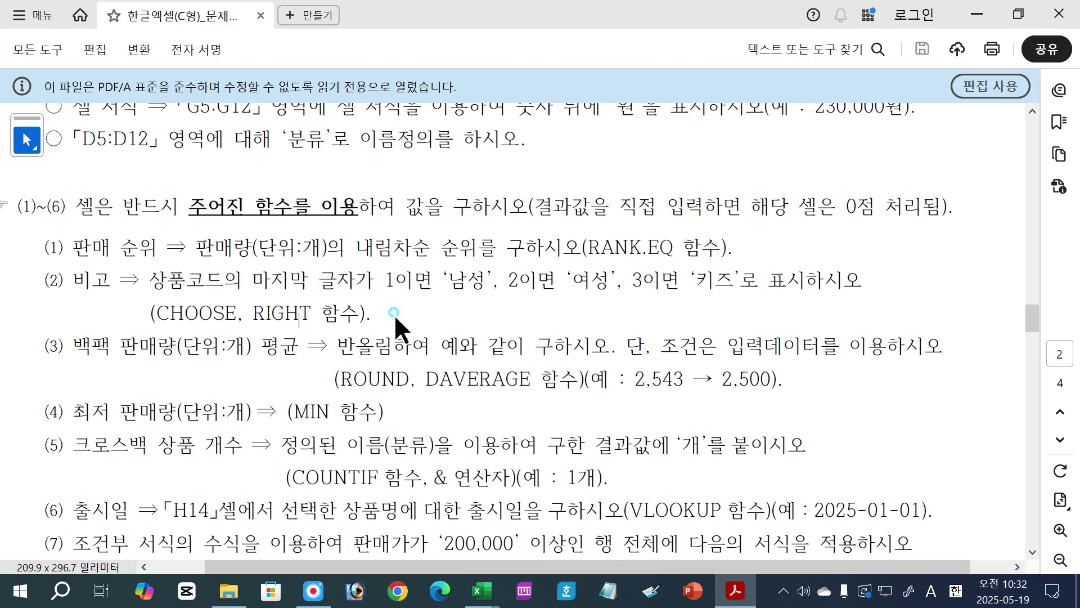
click(1060, 471)
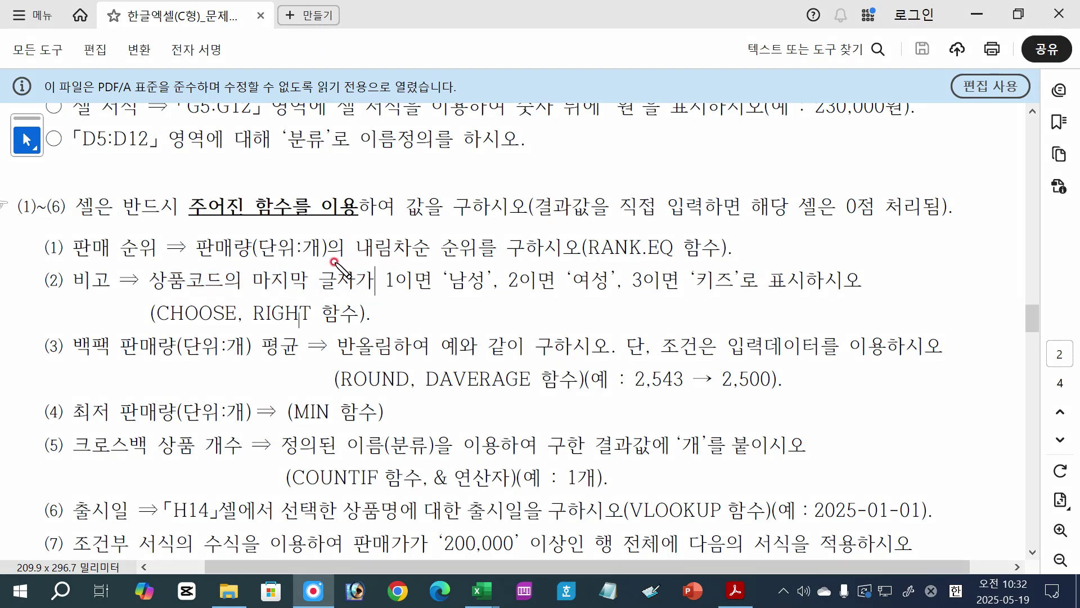
Underline the last-character condition in task (2) with the pen and write right(상,1) and the 1→남, 2→여, 3→키 mapping.
drag(151, 291, 360, 292)
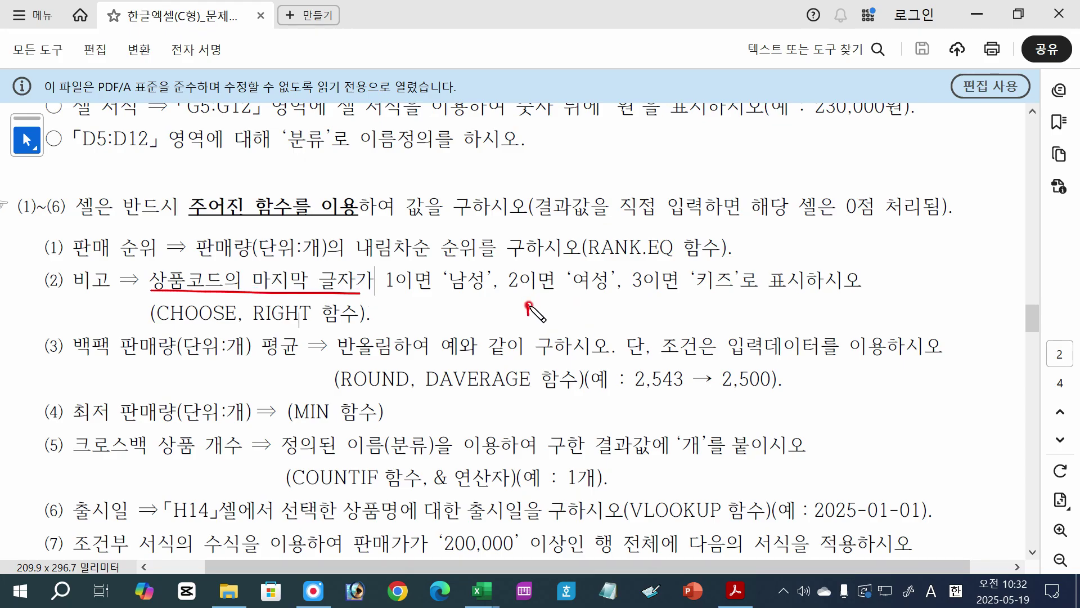
mouse_move(532, 304)
mouse_down()
mouse_move(592, 302)
mouse_move(603, 325)
mouse_move(621, 323)
mouse_up()
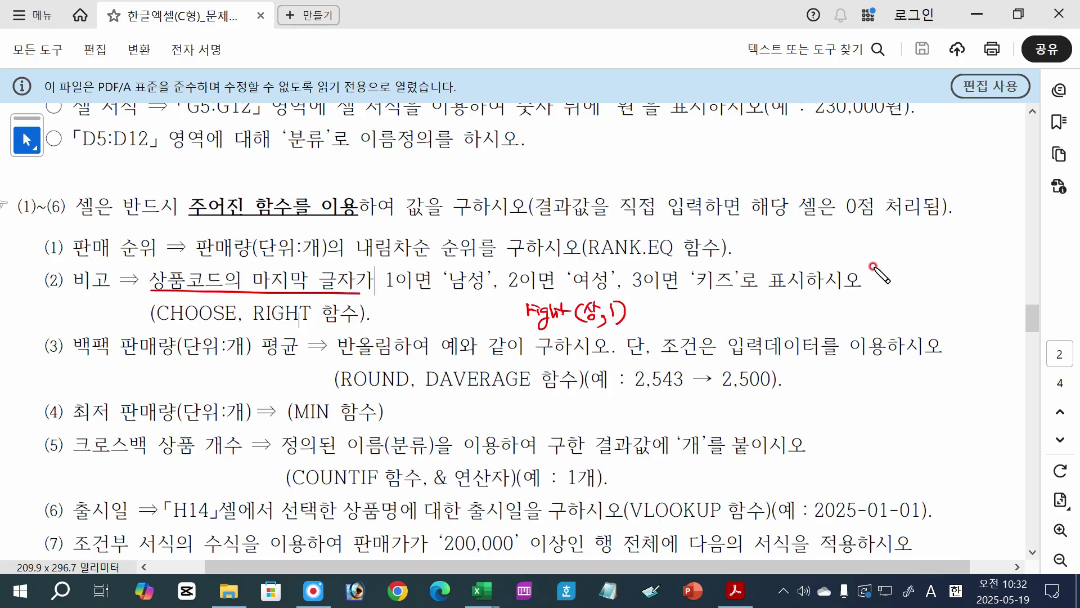
mouse_move(889, 236)
mouse_down()
mouse_move(917, 248)
mouse_move(953, 234)
mouse_up()
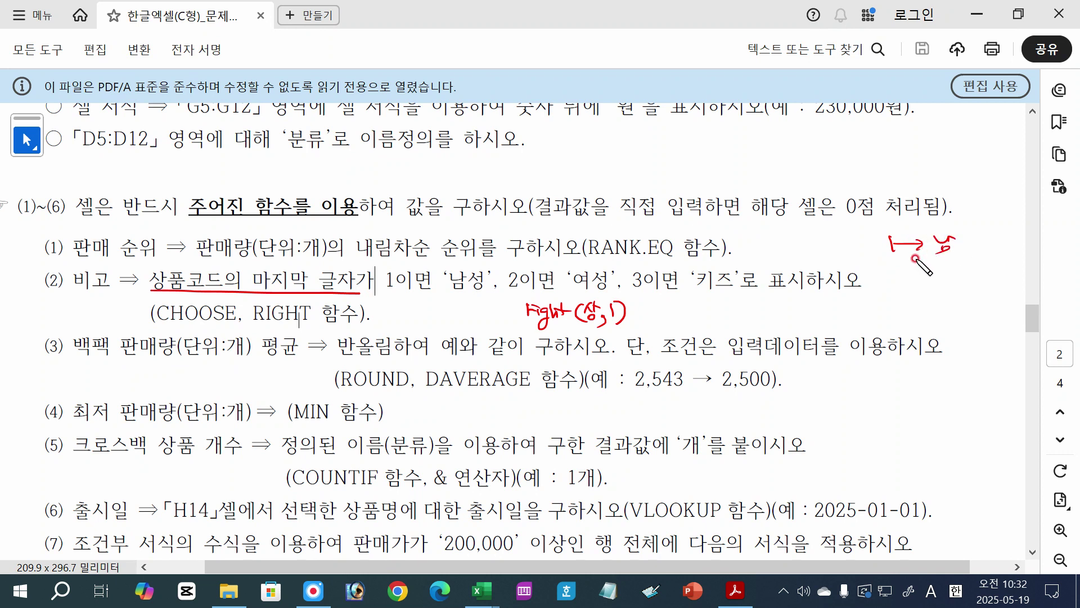
drag(893, 265, 958, 277)
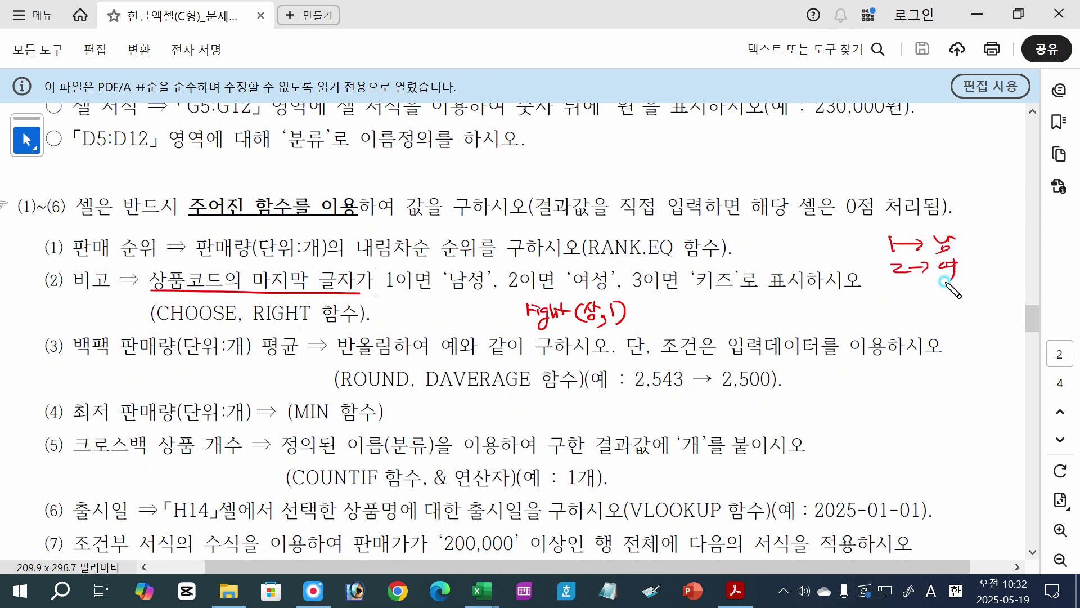
drag(894, 288, 952, 298)
drag(960, 286, 961, 298)
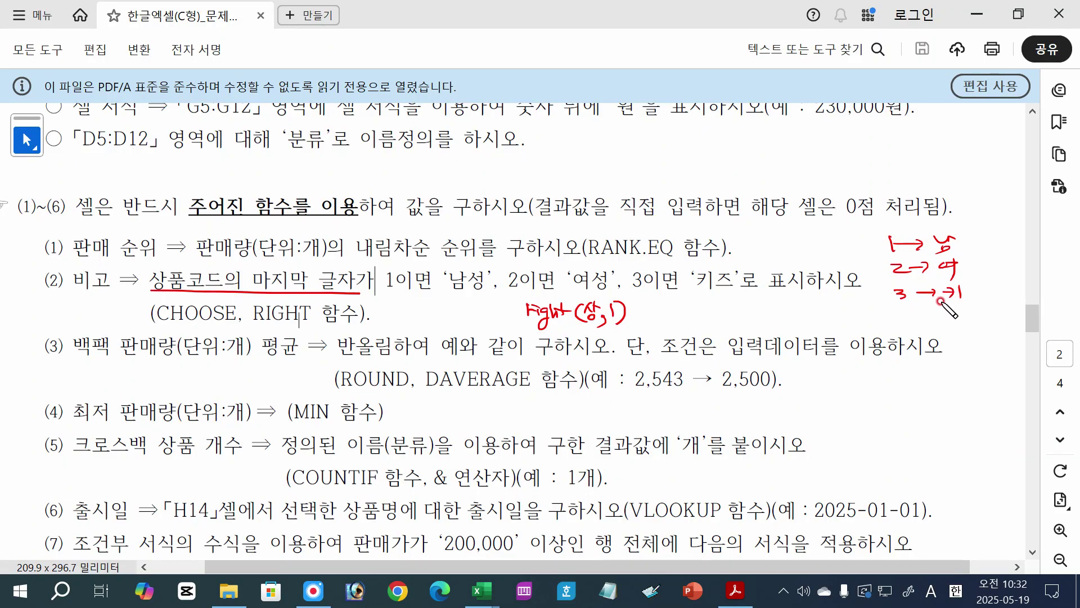
Underline CHOOSE, extend the handwritten outline to =choose(right(상,1), 남, 여, 키), and clear all pen annotations.
mouse_move(150, 323)
mouse_down()
mouse_move(239, 323)
mouse_move(229, 313)
mouse_up()
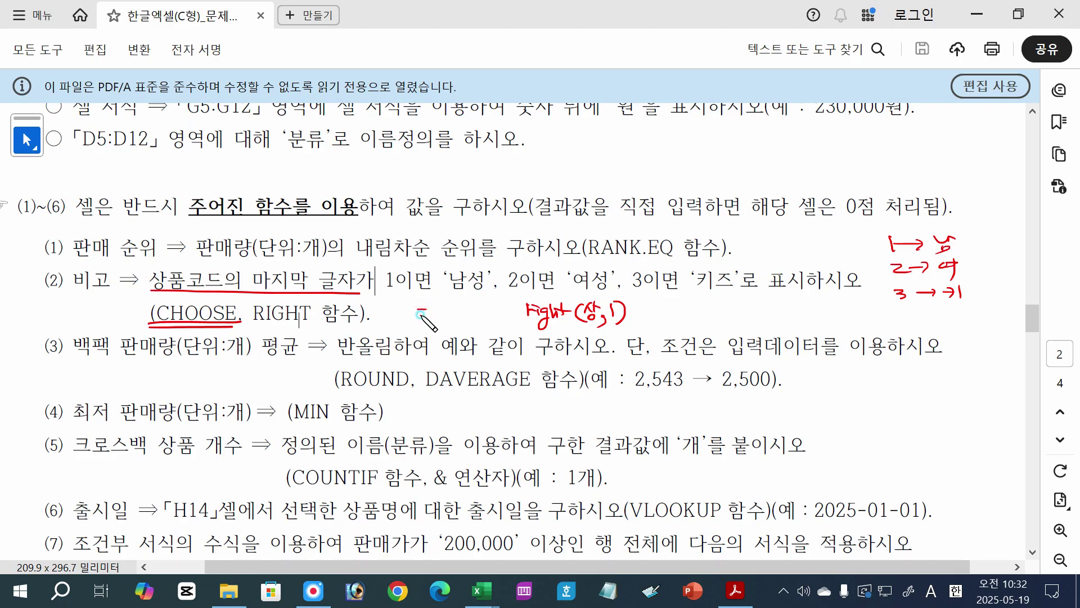
mouse_move(420, 314)
mouse_down()
mouse_move(497, 316)
mouse_move(532, 337)
mouse_up()
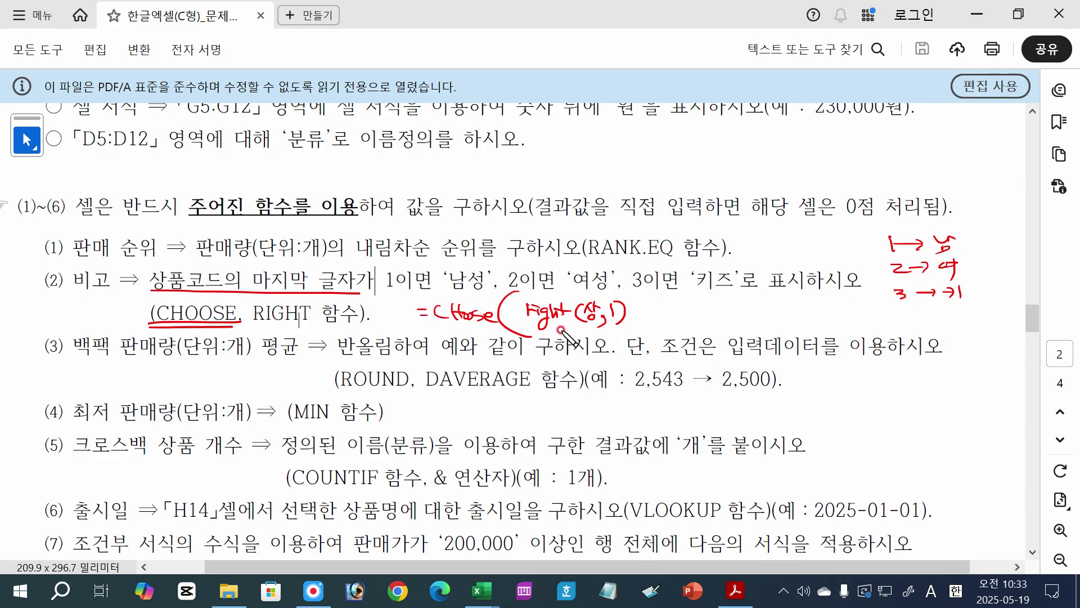
drag(603, 319, 638, 328)
mouse_move(678, 308)
mouse_down()
mouse_move(704, 323)
mouse_move(723, 310)
mouse_move(758, 325)
mouse_move(788, 305)
mouse_move(793, 335)
mouse_up()
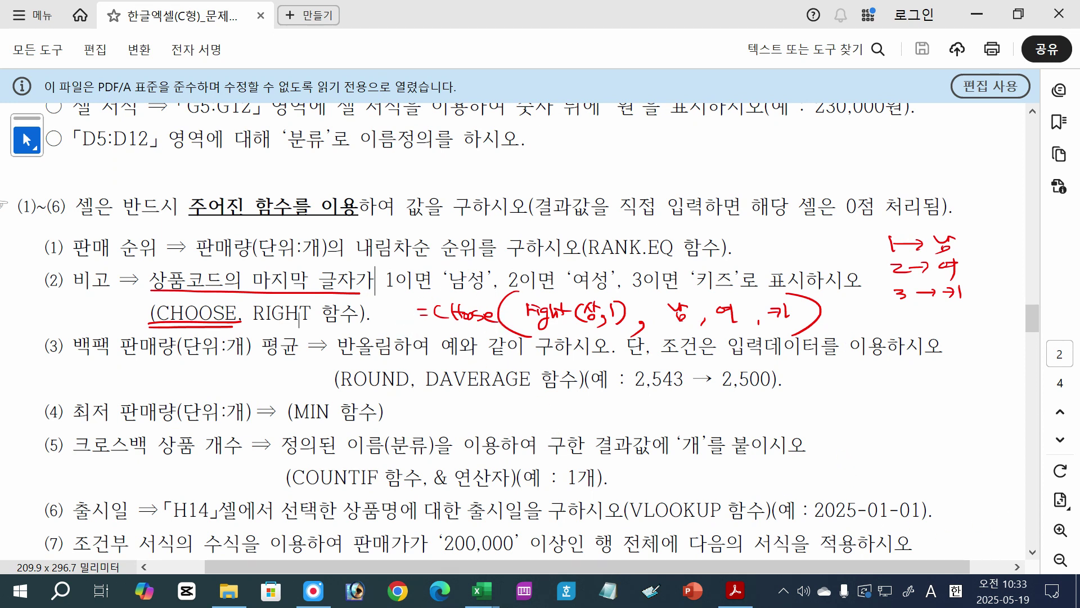
key(Escape)
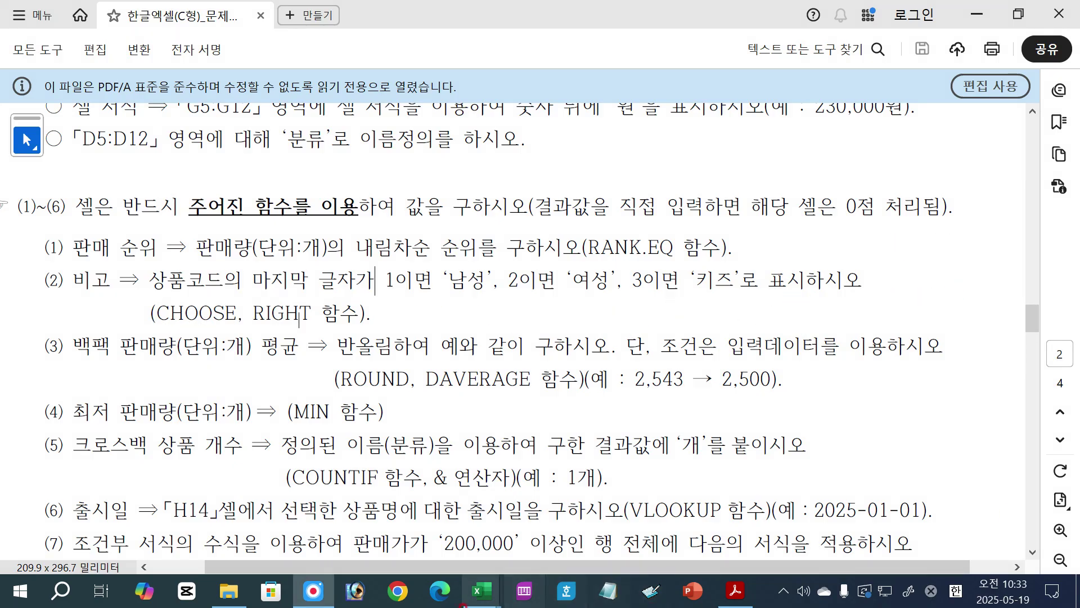
Switch back to the C형 workbook in Excel and start a formula in J5, the first 비고 cell.
mouse_move(483, 600)
click(547, 544)
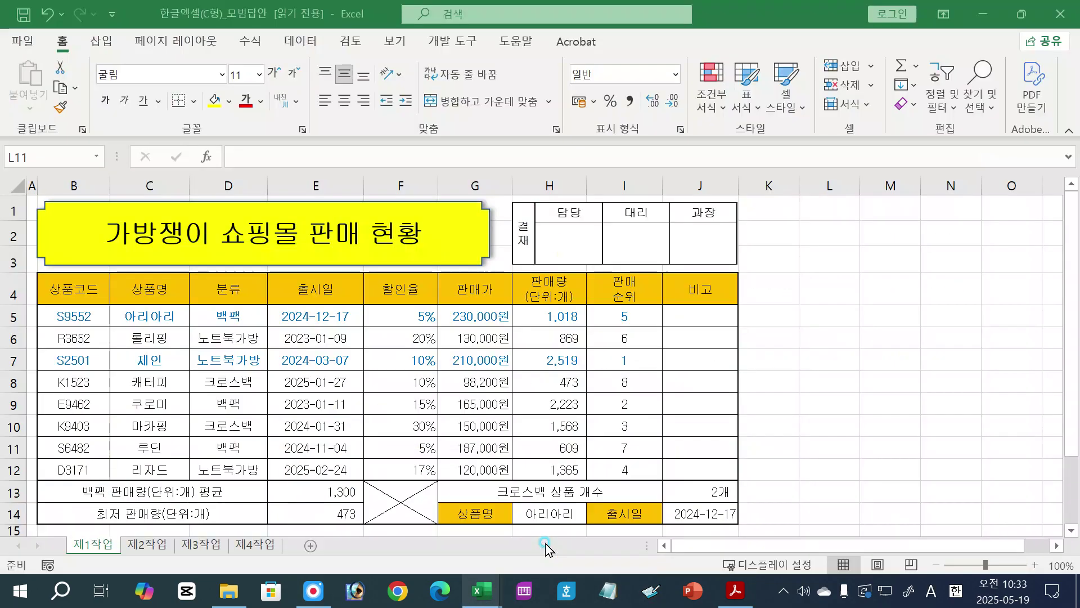
click(710, 317)
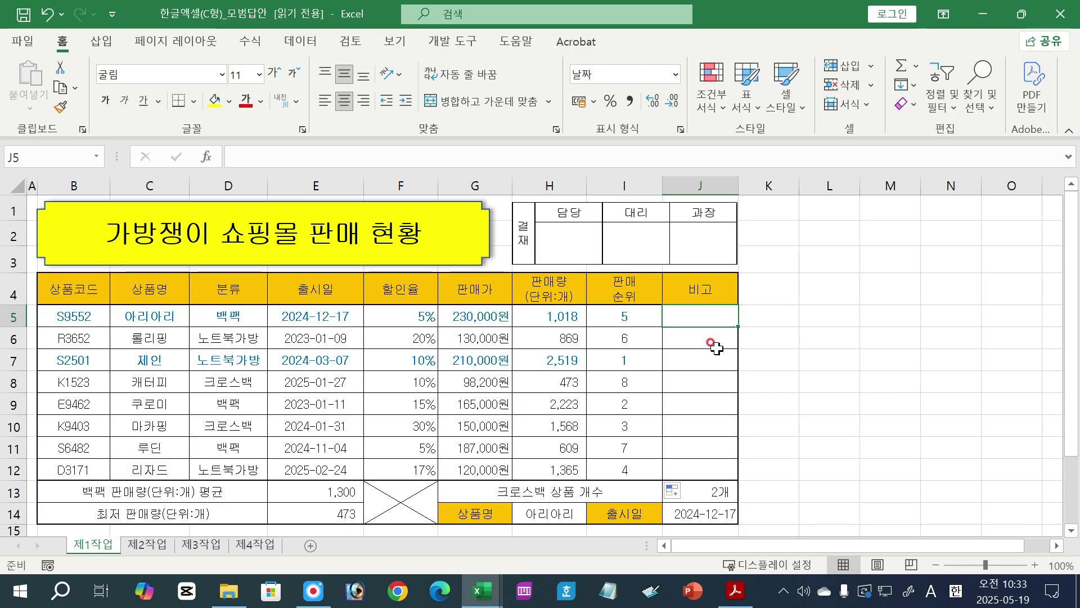
text(=)
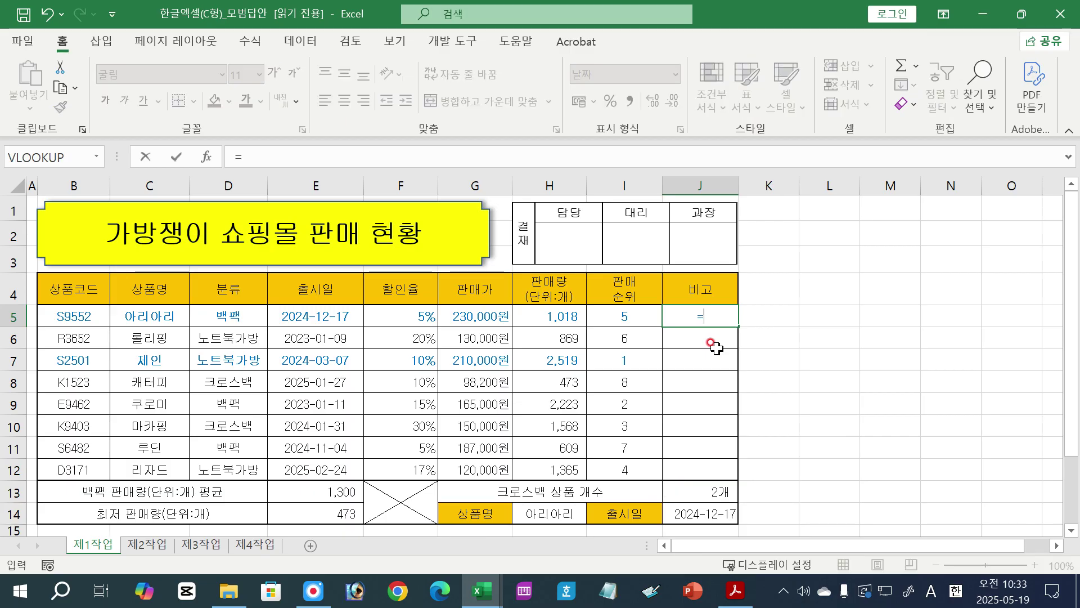
text(ri)
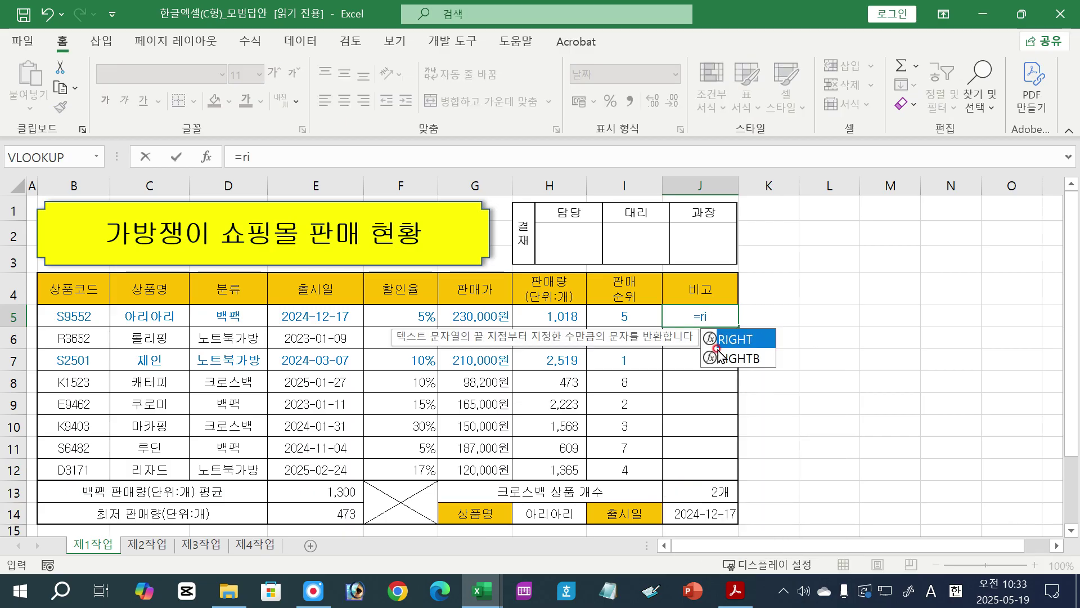
key(BackSpace)
key(BackSpace)
text(ch)
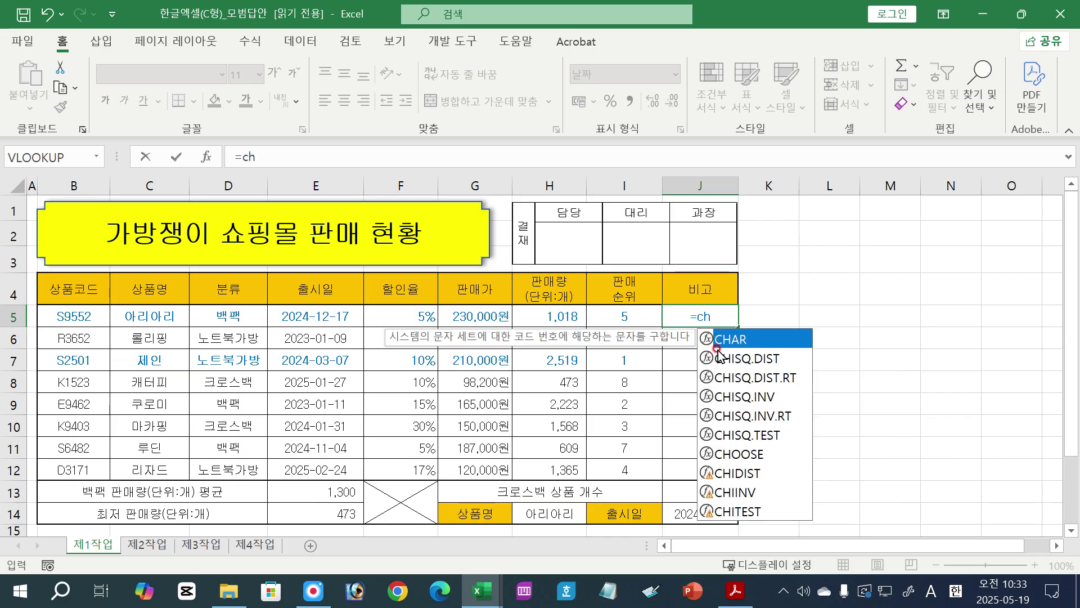
key(BackSpace)
key(BackSpace)
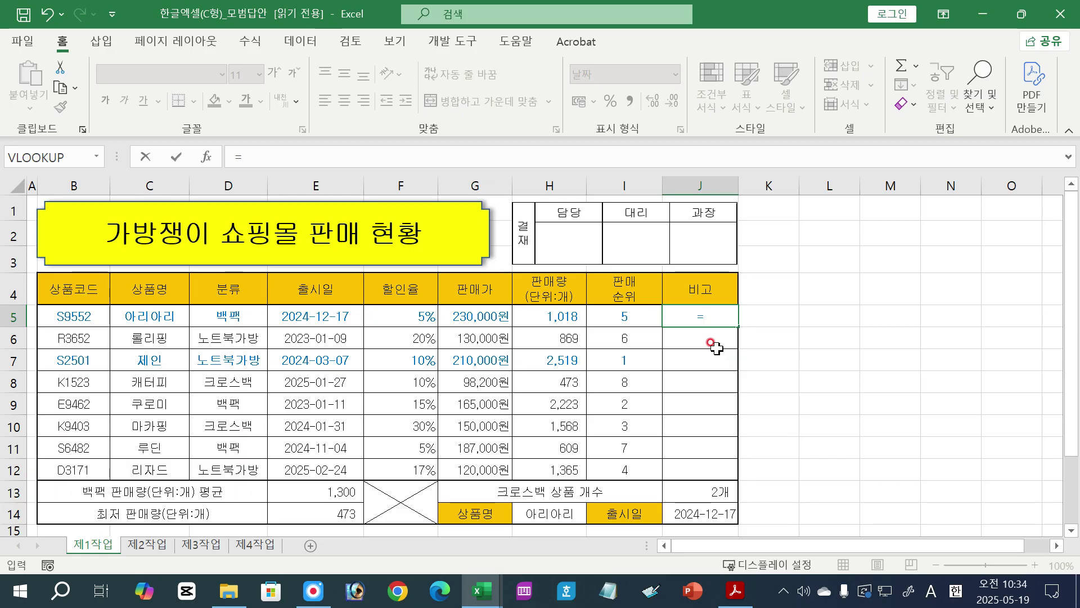
Write RIGHT(B5,1) in the J5 formula to extract the last character of the 상품코드.
text(ri)
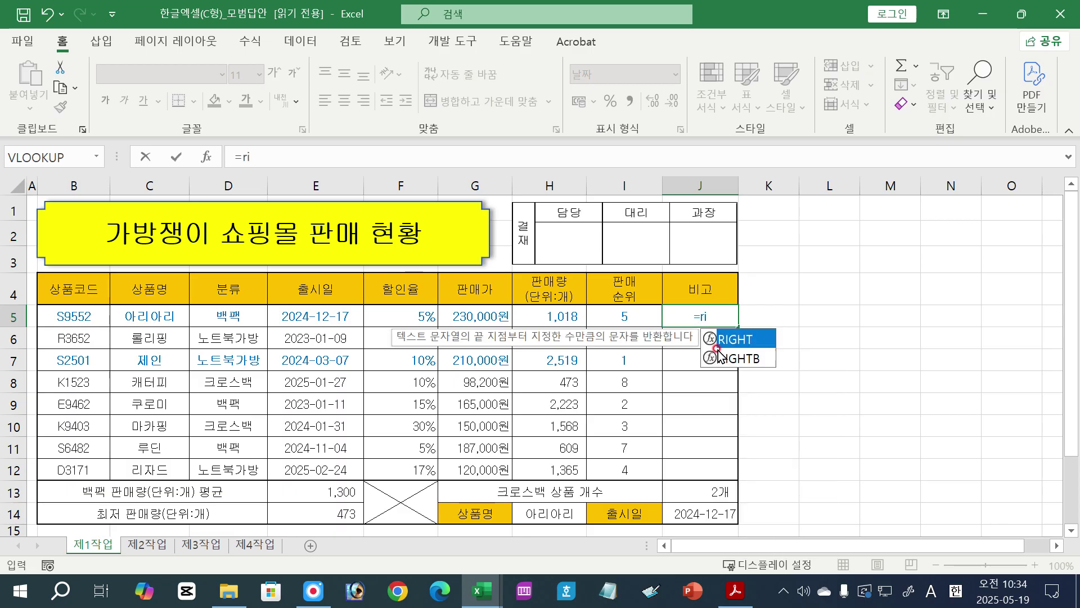
double_click(711, 342)
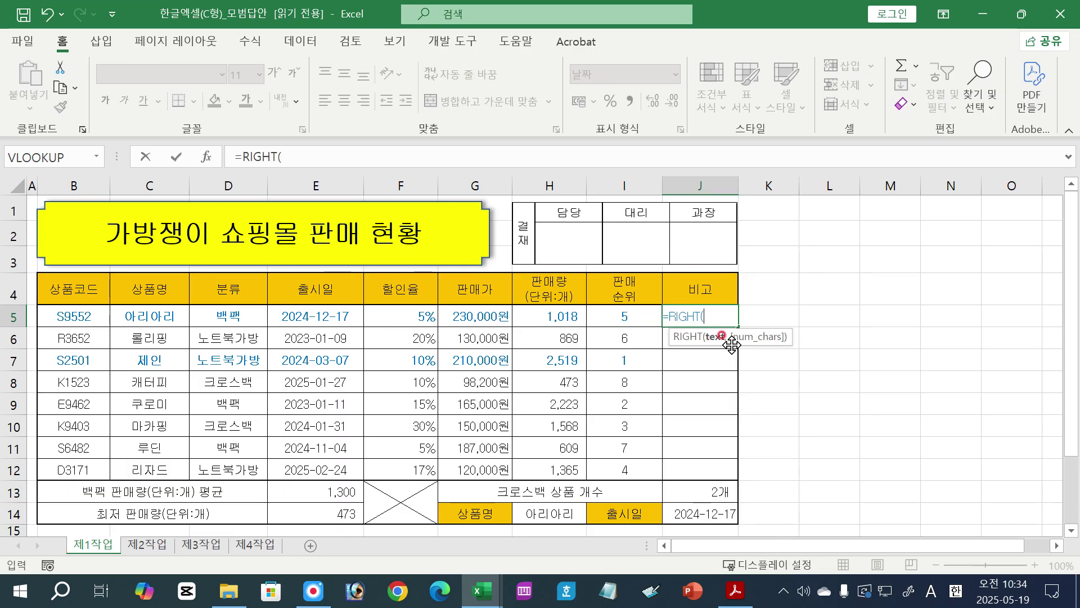
click(53, 317)
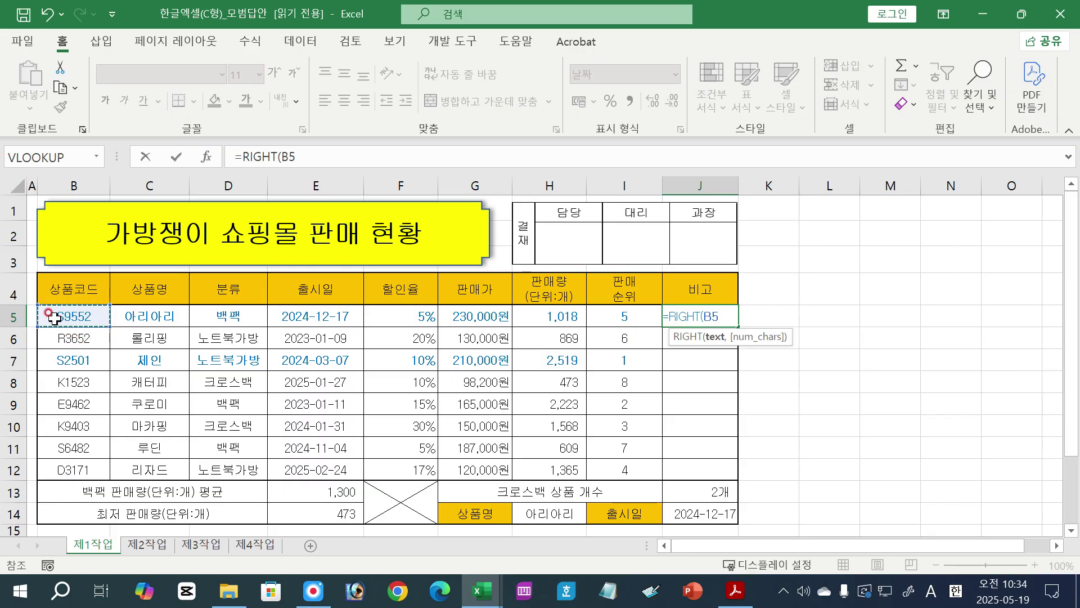
text(,)
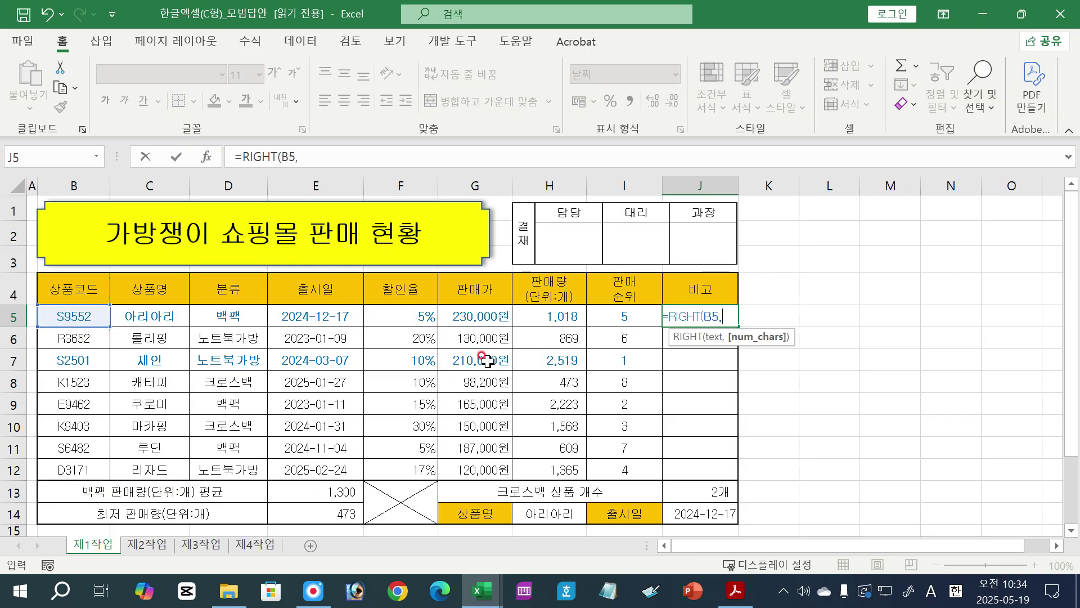
text(1))
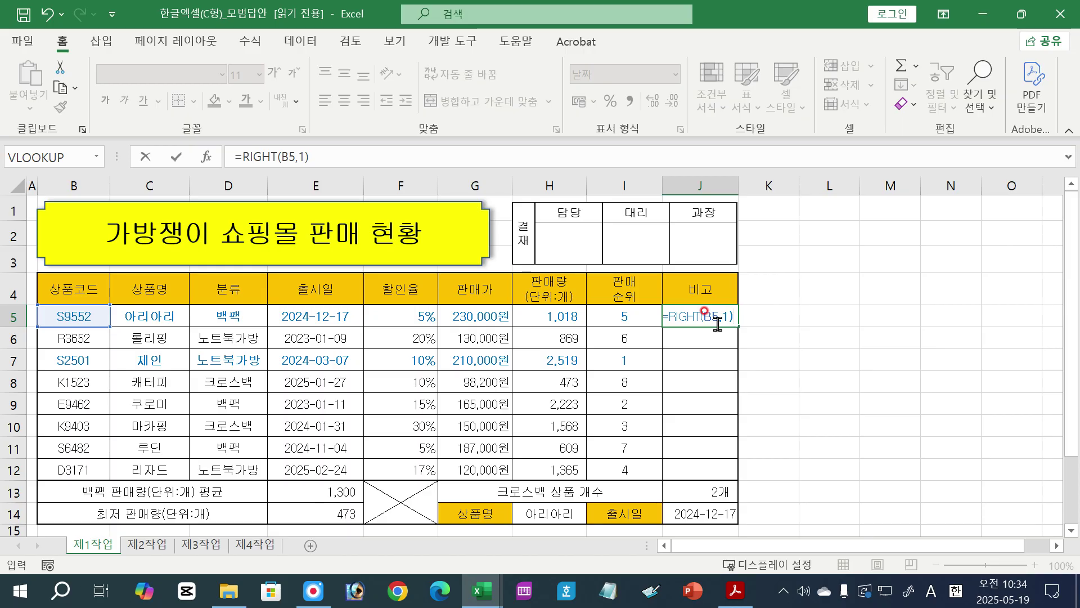
Wrap the RIGHT(B5,1) expression in J5 in a CHOOSE function, using it as the index number.
click(666, 315)
text(cho)
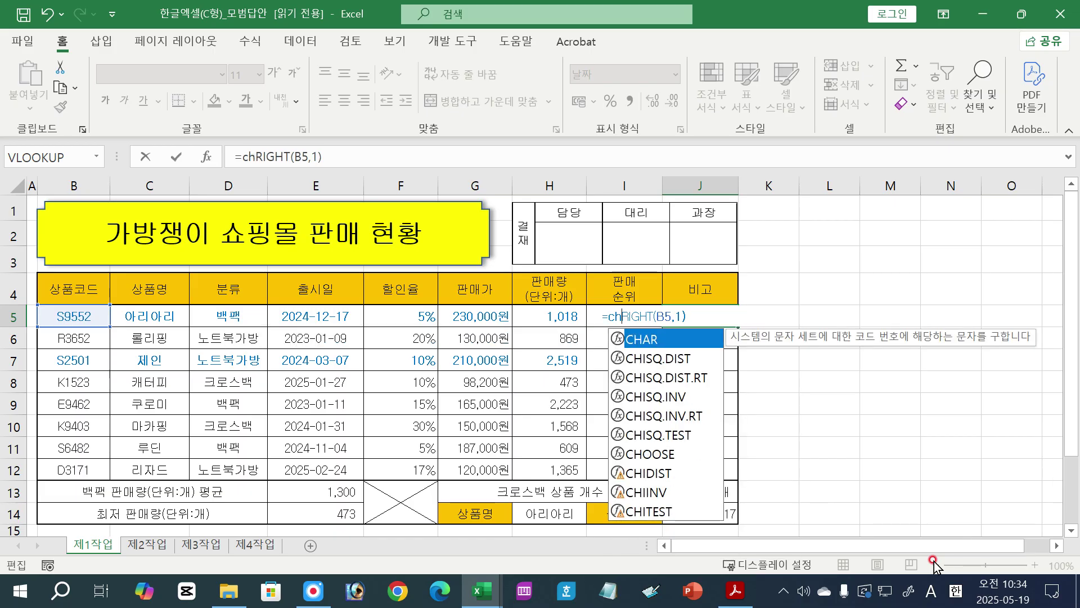
key(Tab)
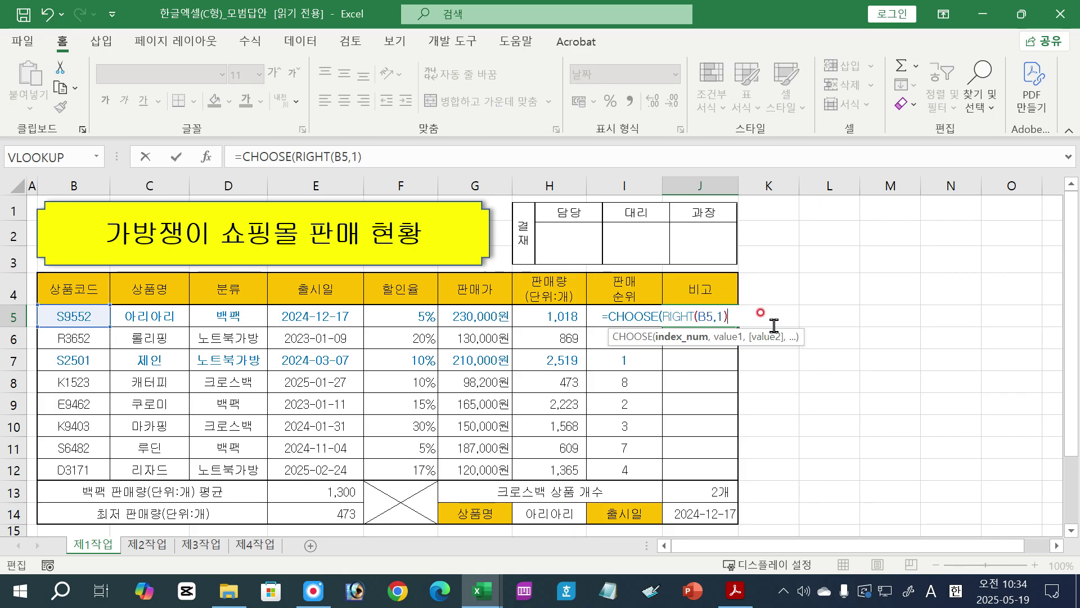
text(,)
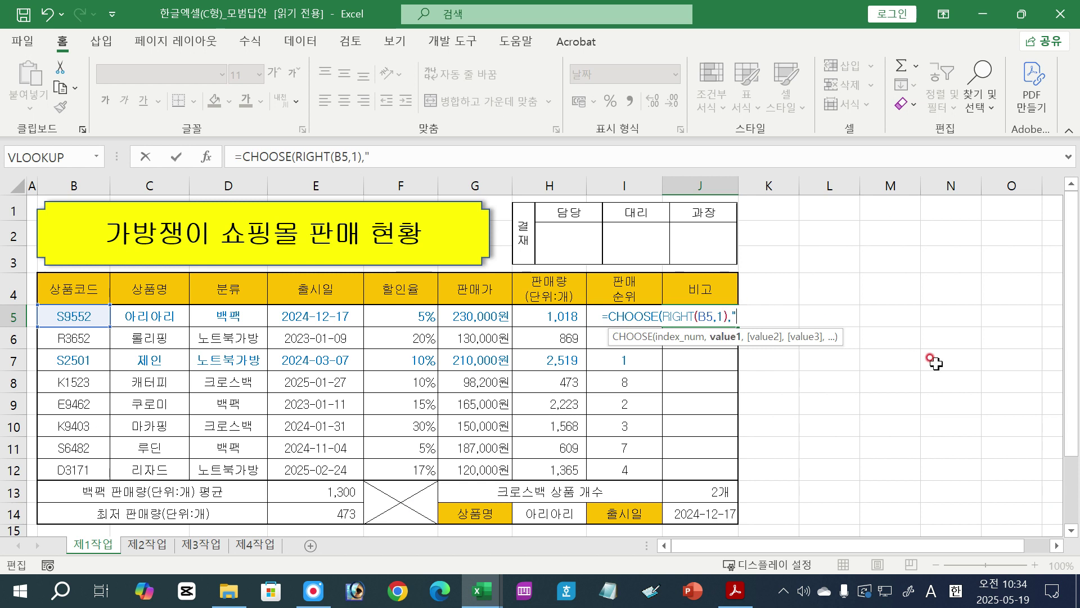
Add "남성", "여성" and "키즈" as the CHOOSE values and complete the J5 formula.
key(BackSpace)
key(BackSpace)
text(남성)
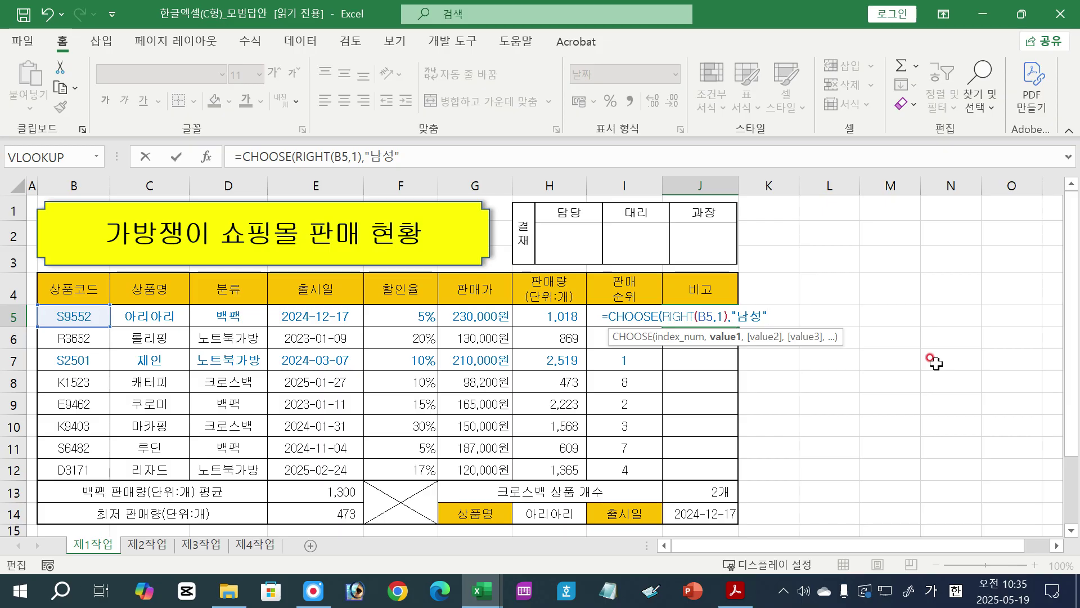
text(,"ㅇ)
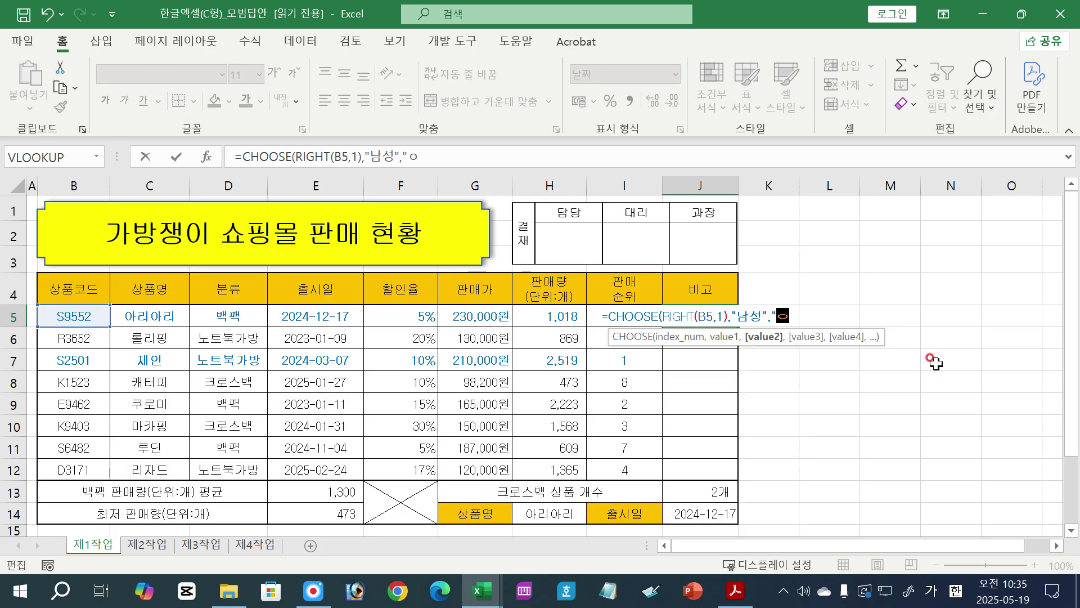
text(여서)
text(",)
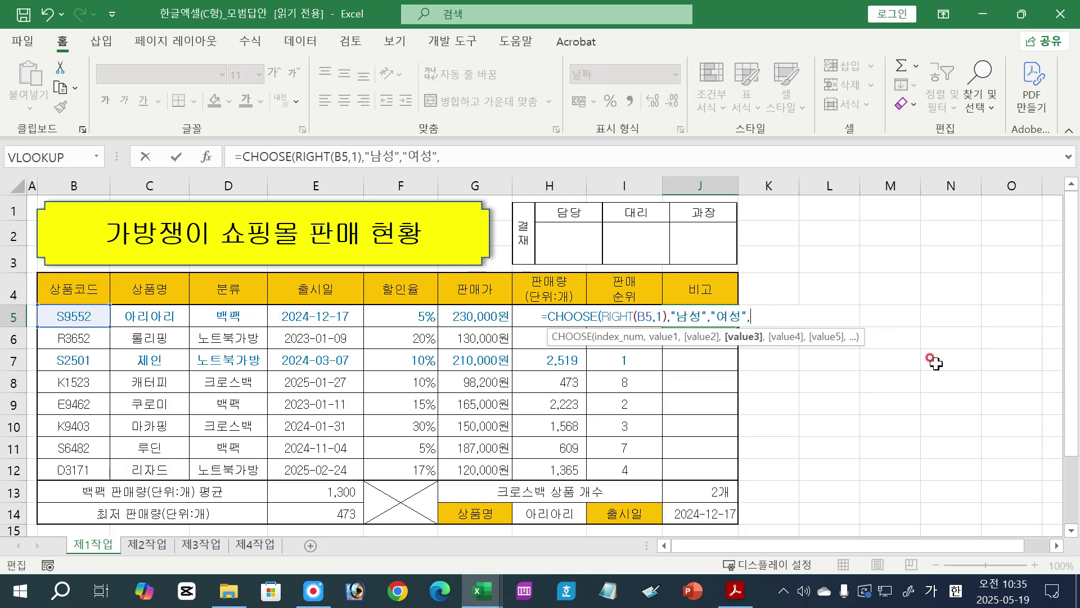
text("키즈"))
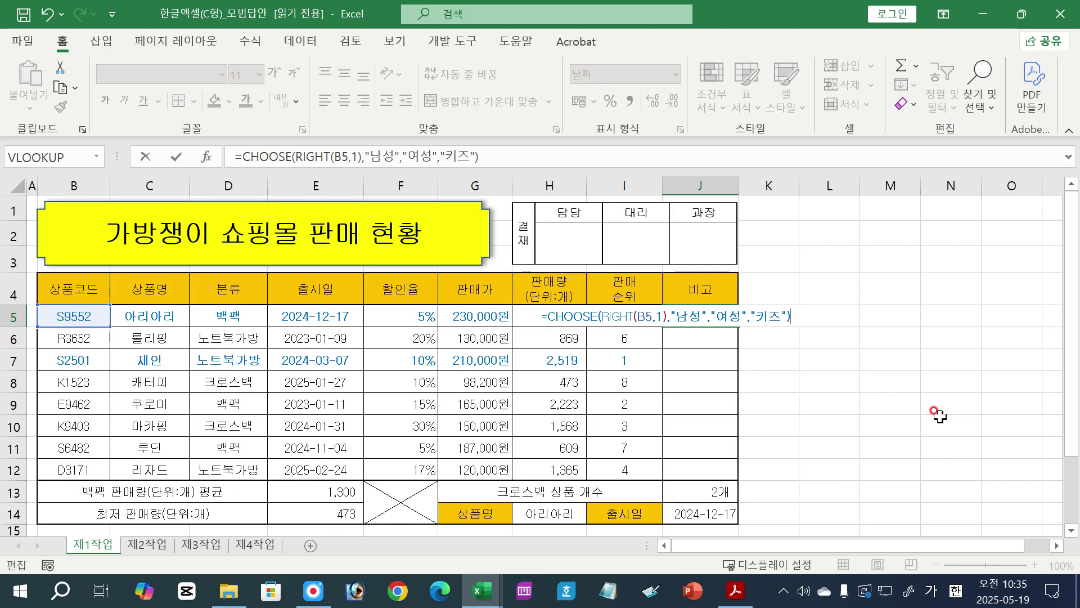
key(Return)
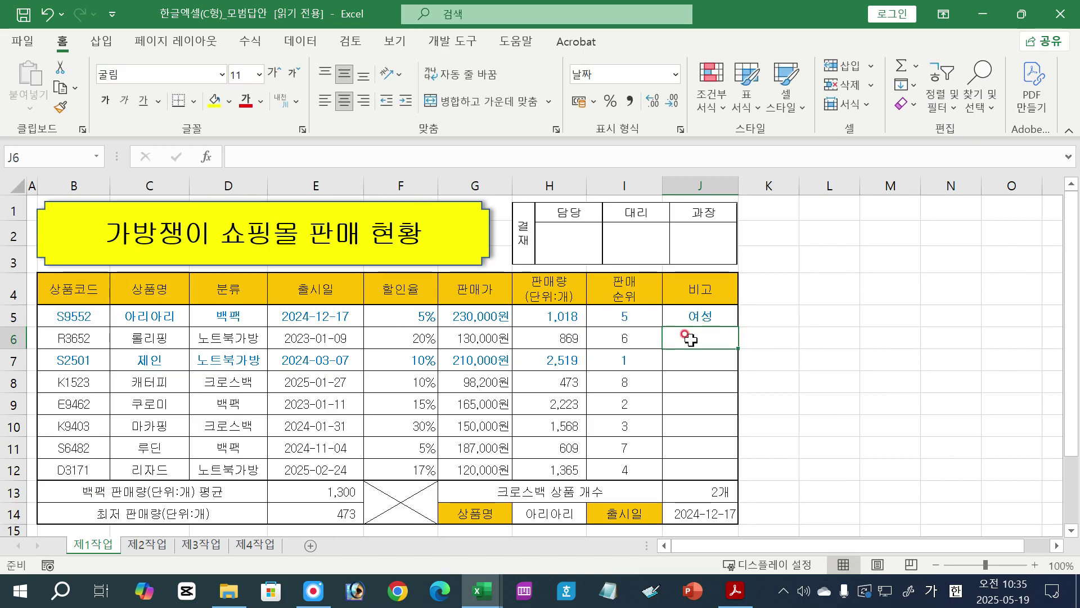
Fill the J5 비고 formula down through J12 without formatting.
click(705, 315)
drag(738, 326, 730, 480)
click(754, 492)
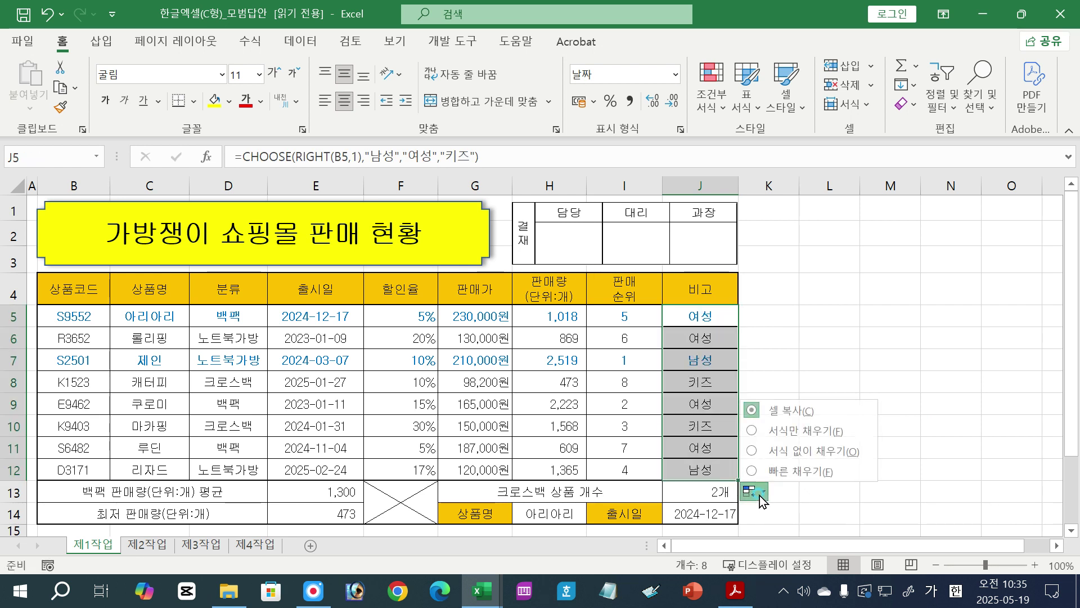
click(794, 451)
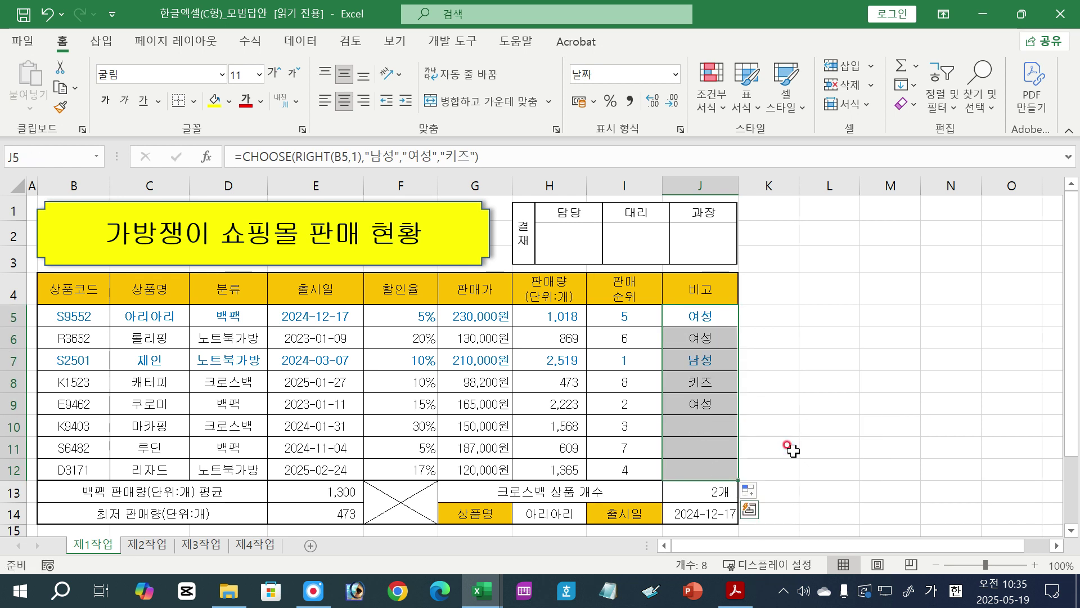
click(861, 418)
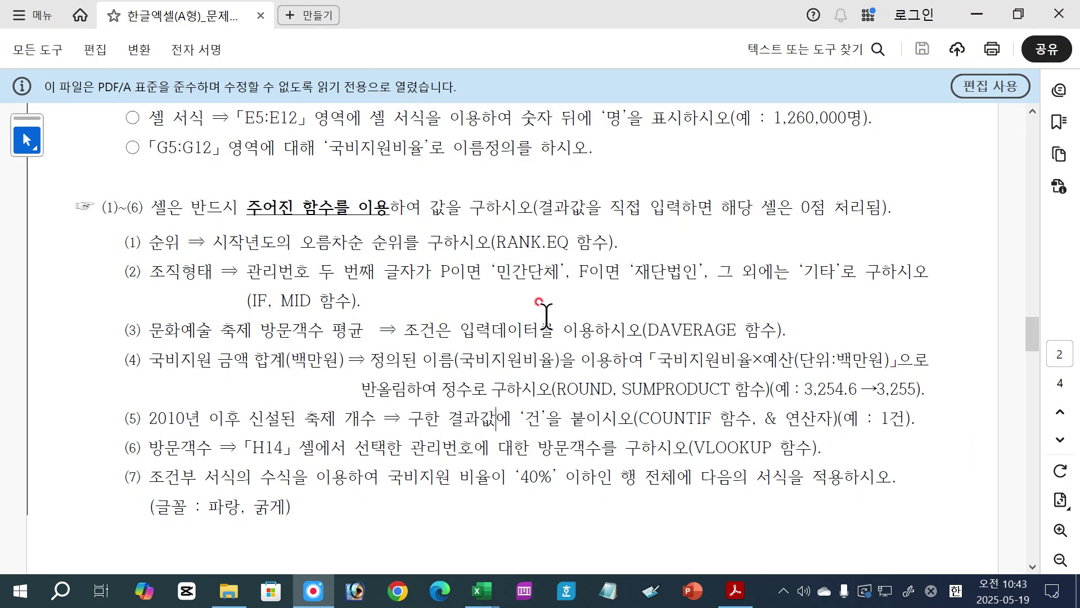
Highlight the 시작년도 ascending-rank wording of task (1) in the A형 problem PDF.
drag(214, 243, 419, 244)
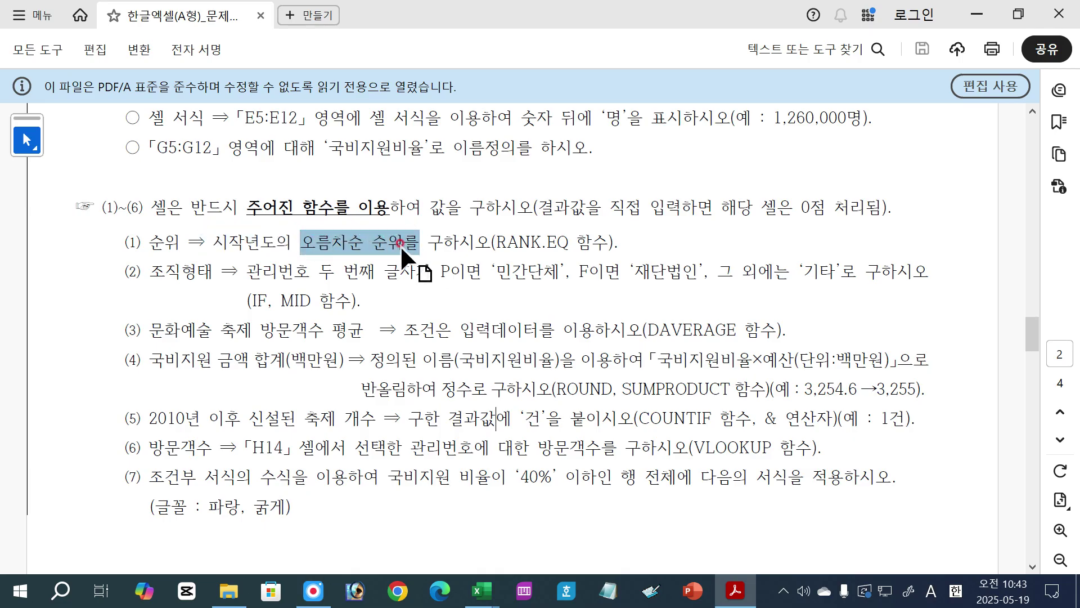
click(392, 245)
drag(302, 246, 369, 248)
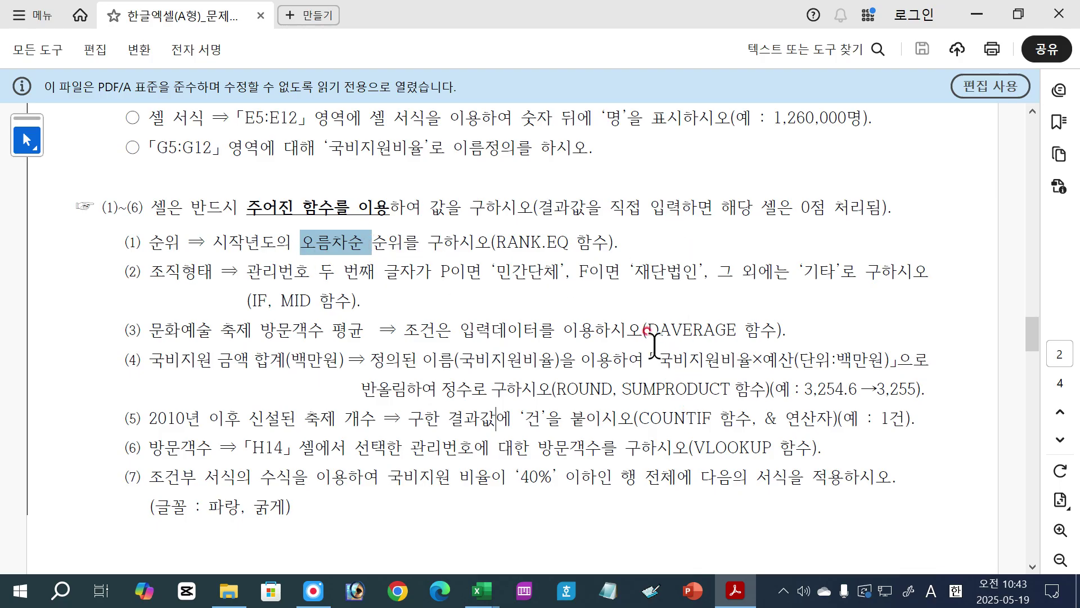
click(214, 248)
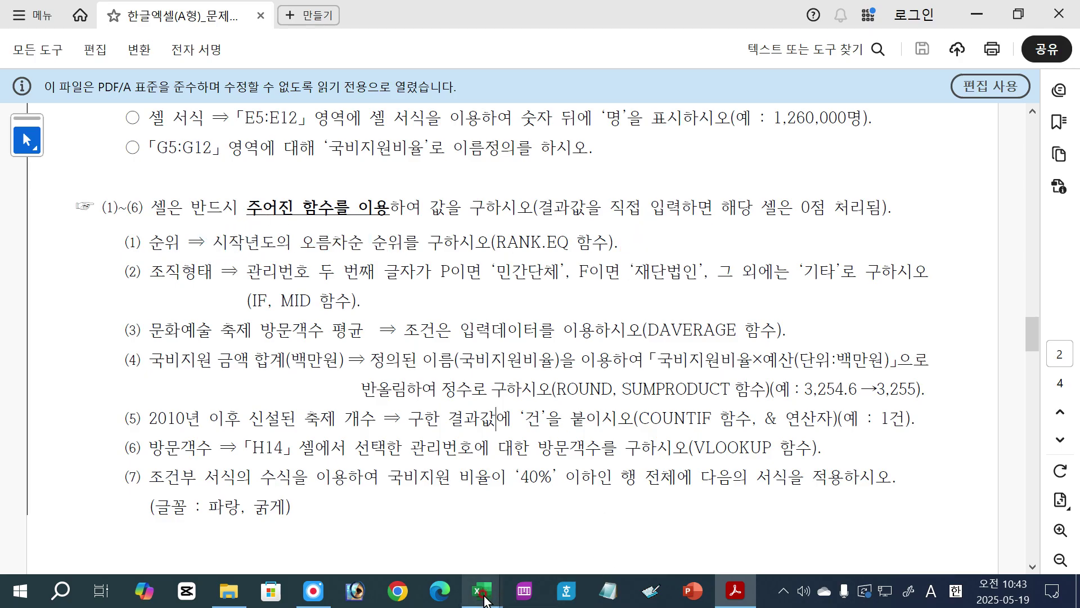
Switch to the A형 workbook in Excel, check the 시작년도 column's first value, and select I5 under 순위.
mouse_move(482, 591)
click(519, 507)
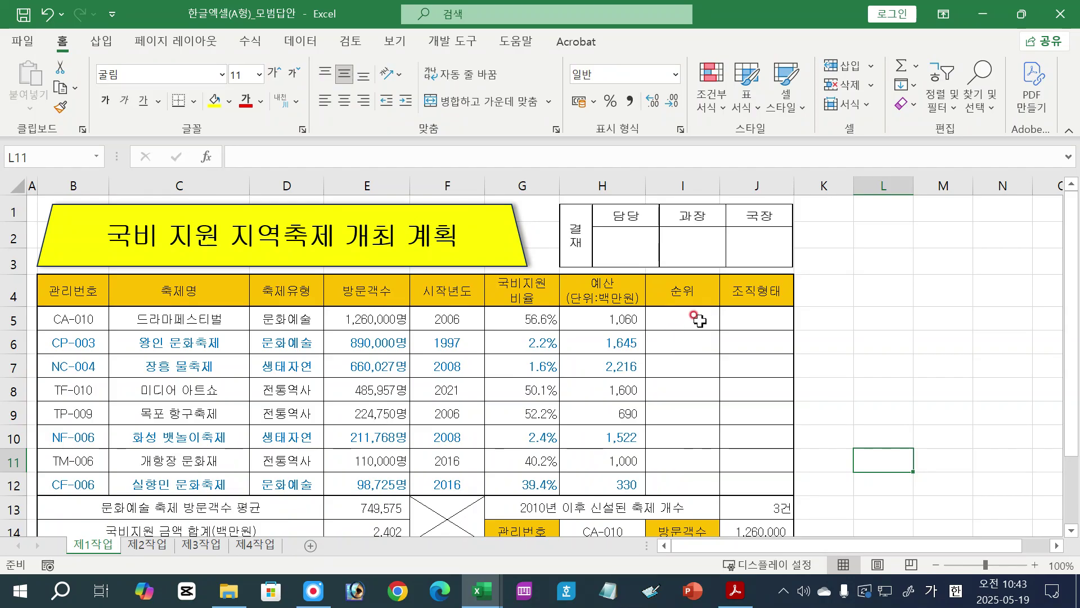
click(680, 319)
click(451, 315)
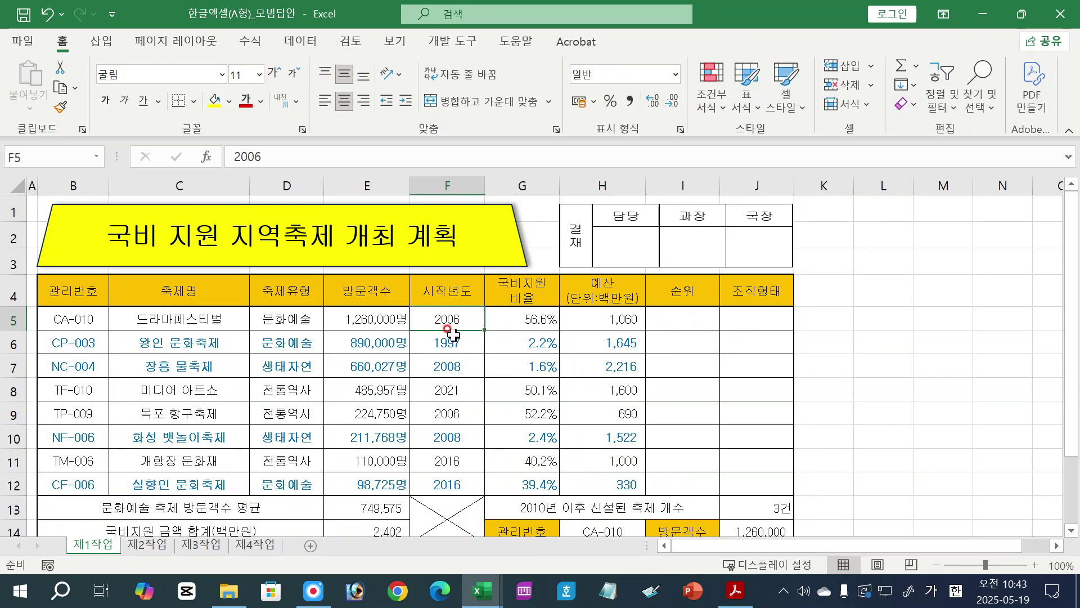
click(684, 318)
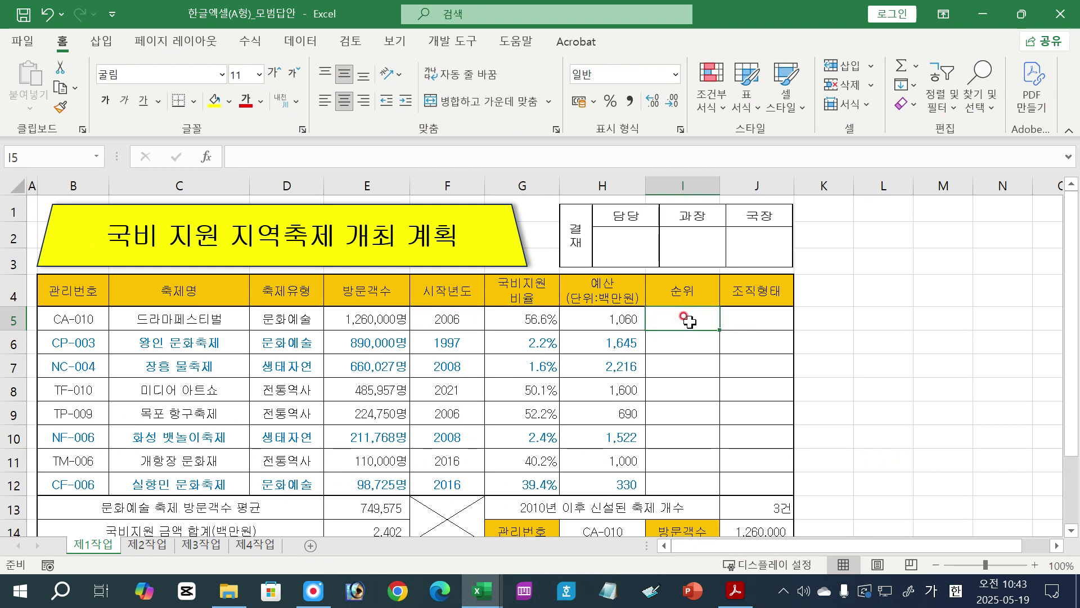
Start a RANK.EQ formula in I5, the first 순위 cell.
text(=)
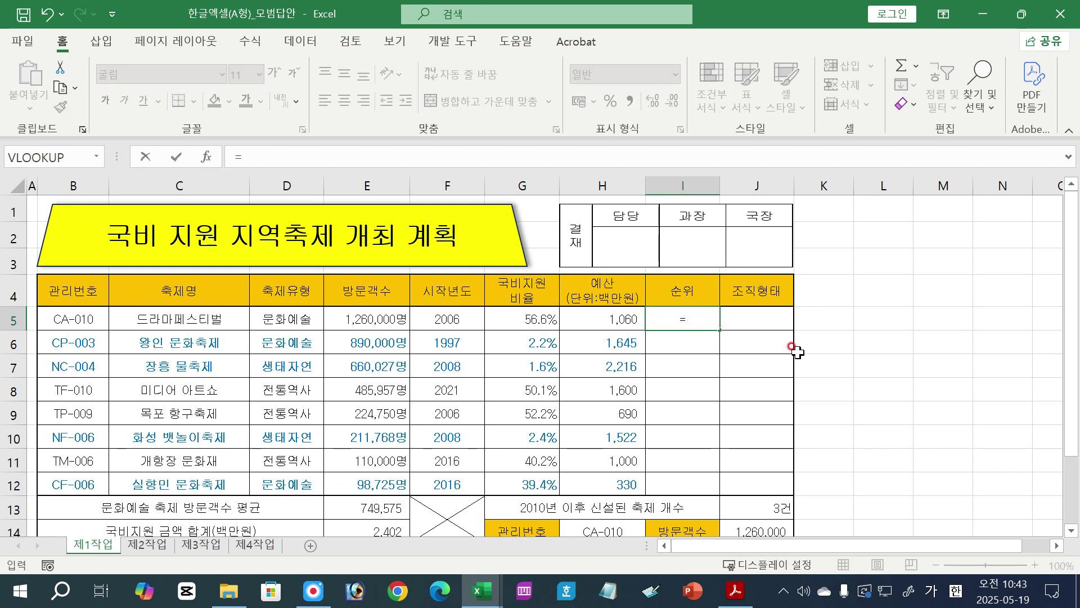
text(ㄱ)
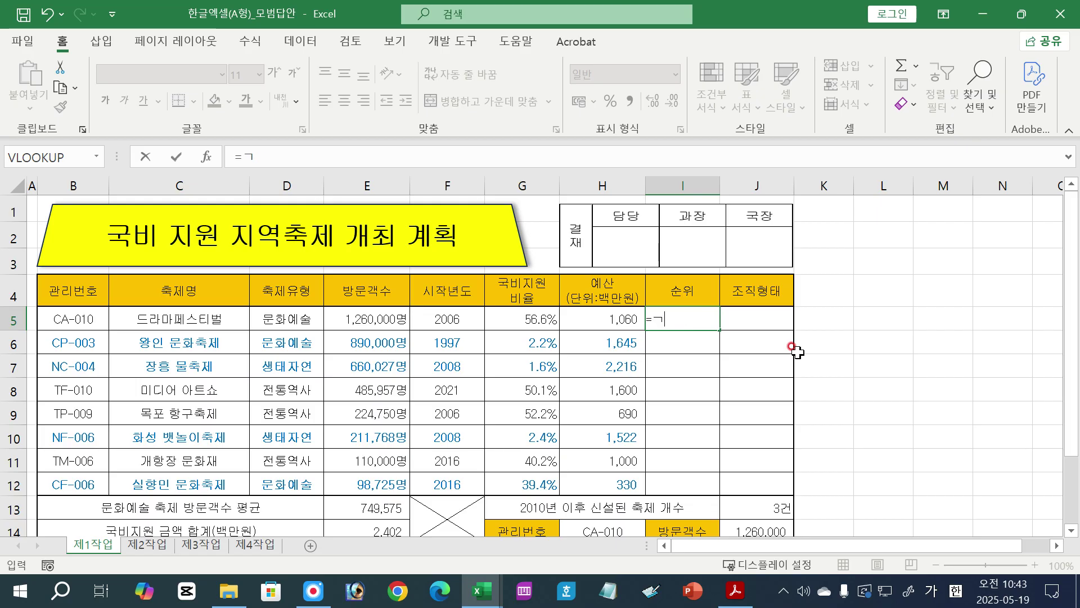
text(ㅁrank)
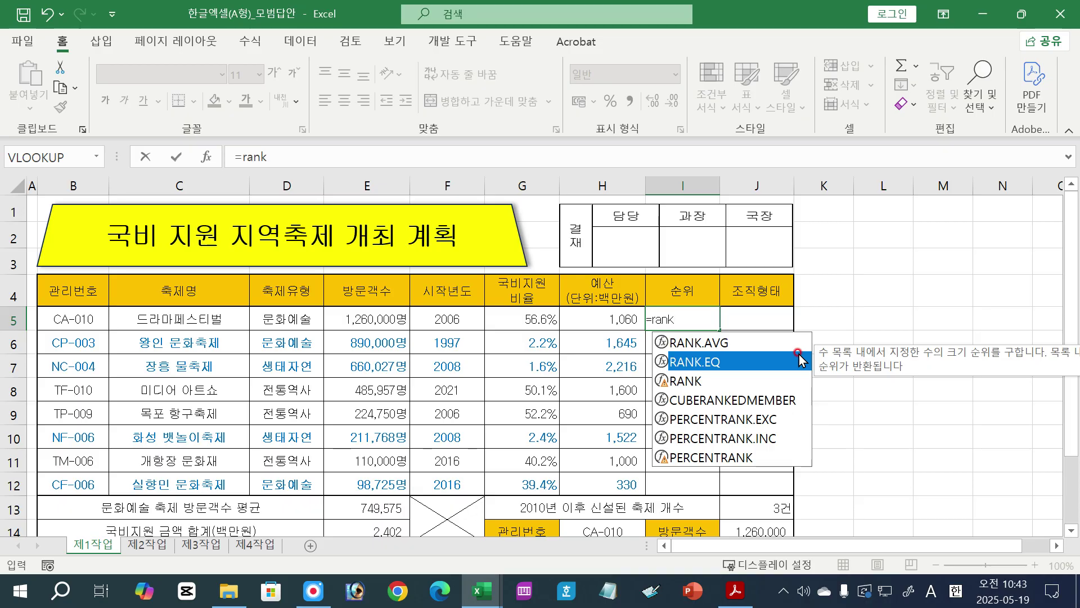
double_click(801, 360)
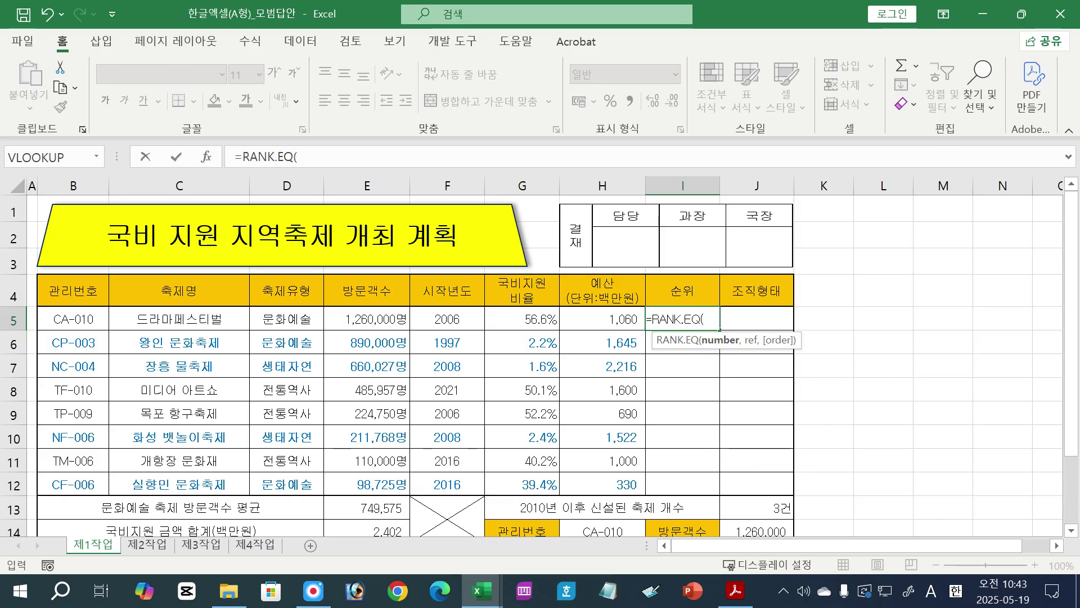
click(709, 325)
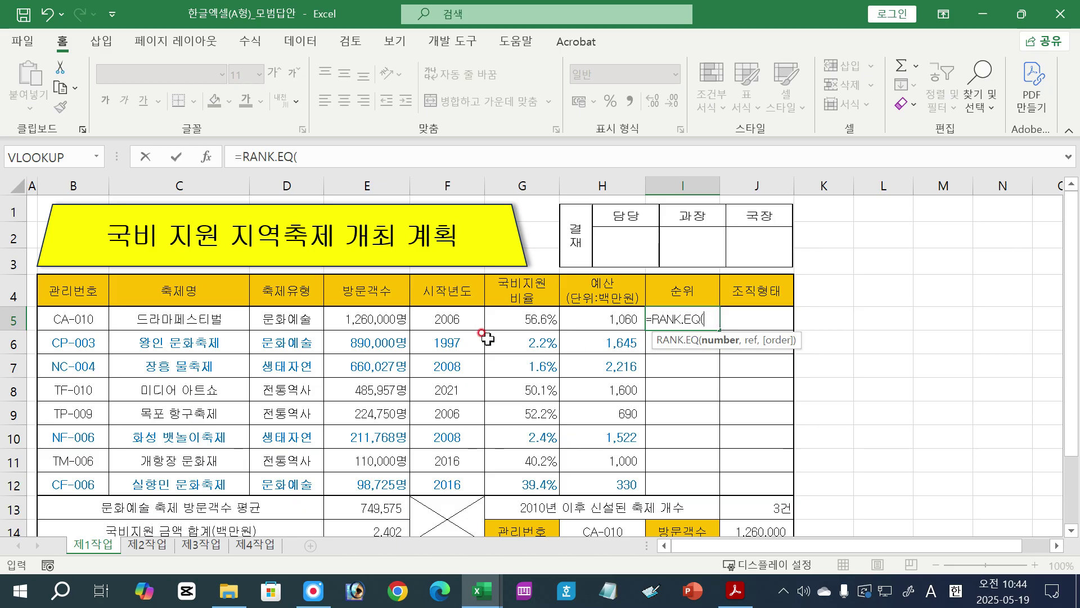
Complete the I5 formula as =RANK.EQ(F5,$F$5:$F$12,1) to rank 시작년도 in ascending order.
click(440, 318)
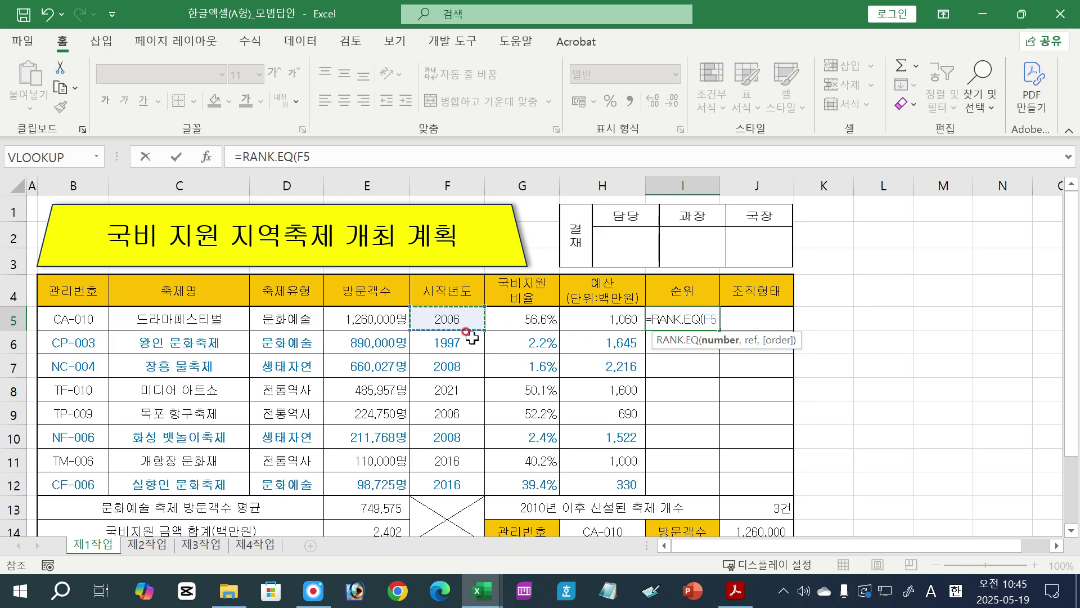
text(,)
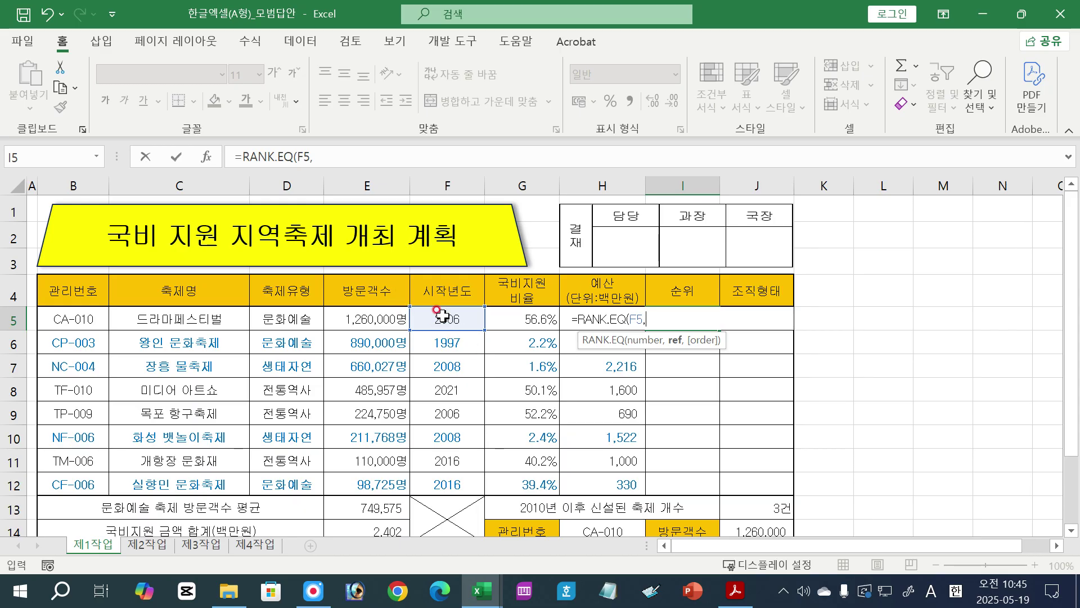
drag(442, 315, 446, 484)
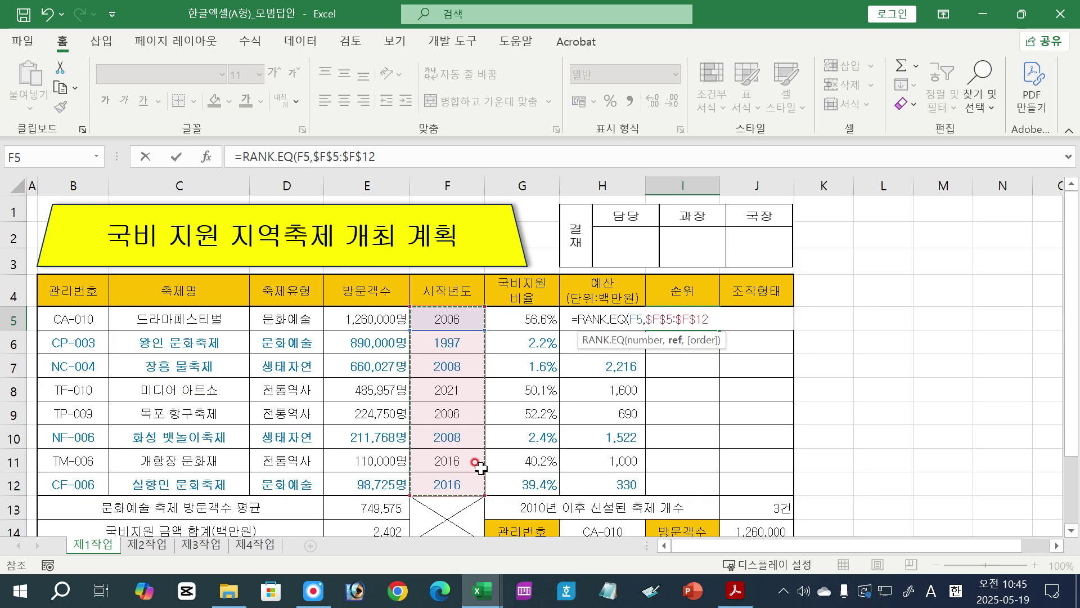
text(,)
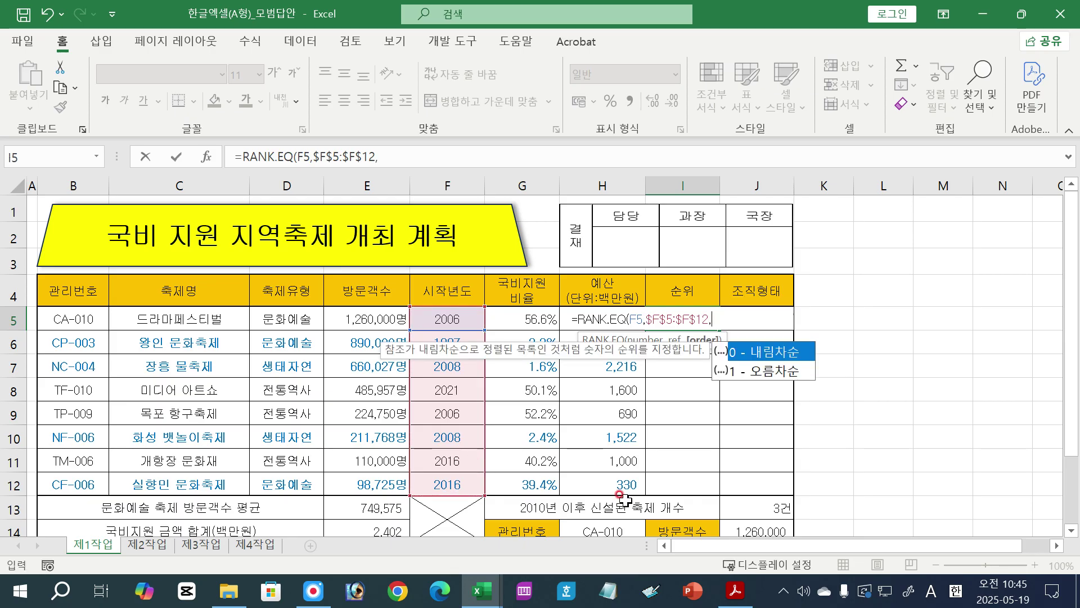
double_click(752, 374)
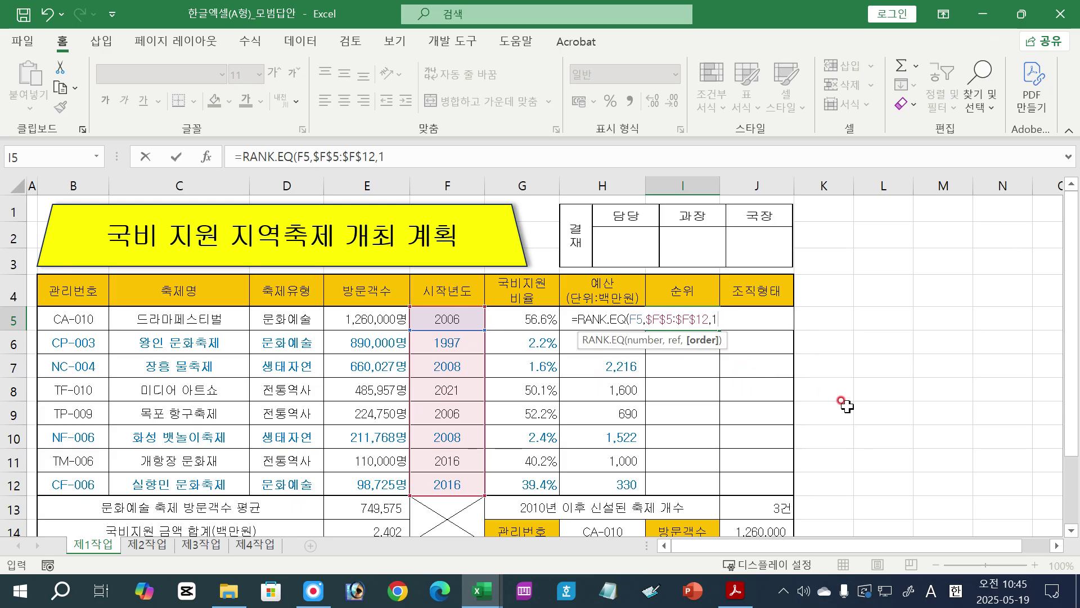
text())
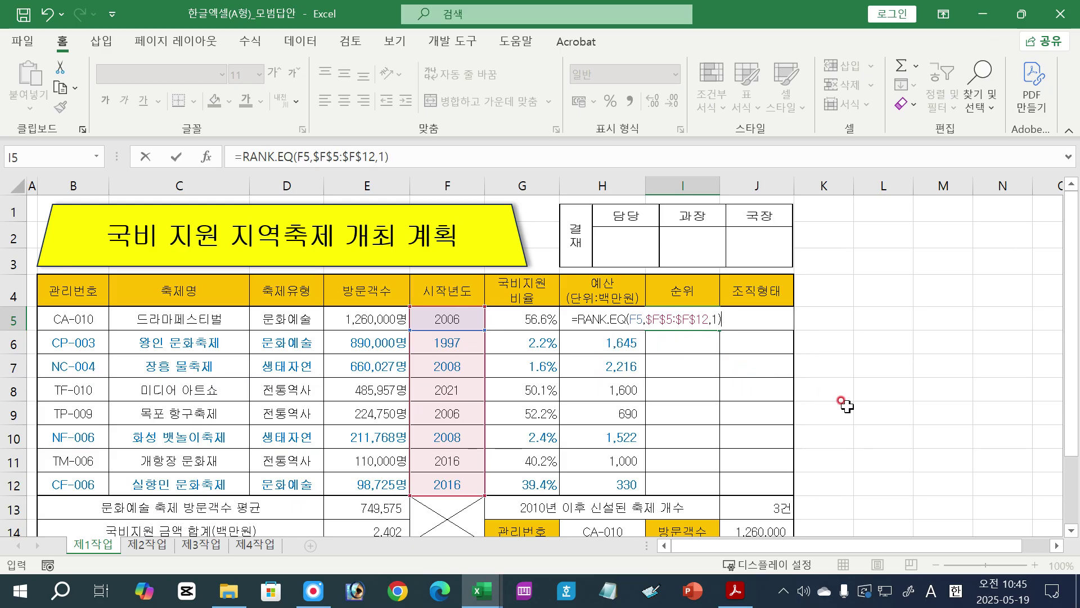
key(Return)
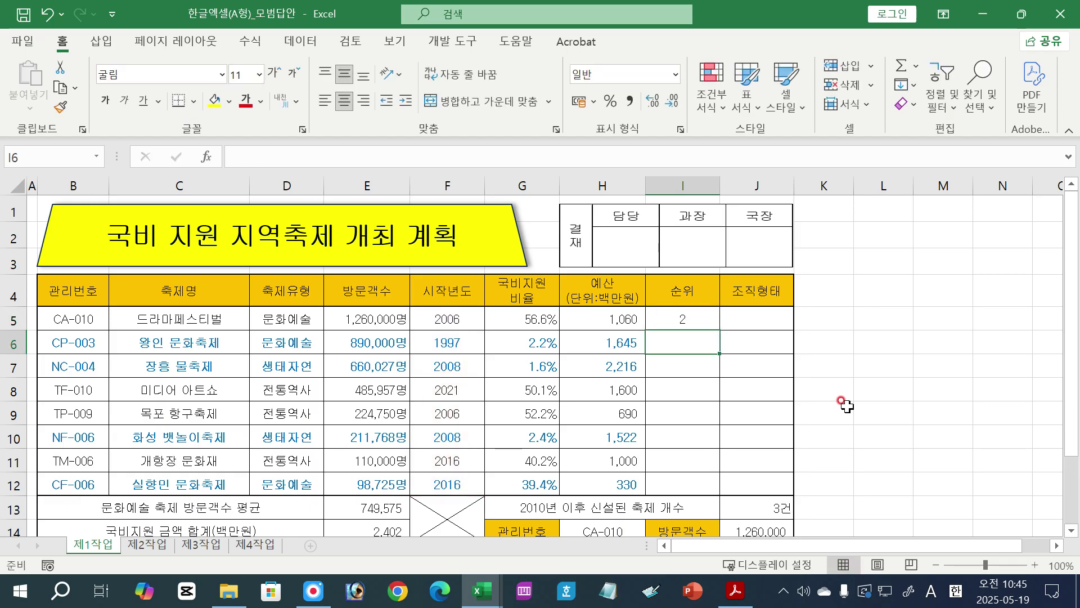
Fill the I5 순위 formula down through I12 without formatting.
click(700, 318)
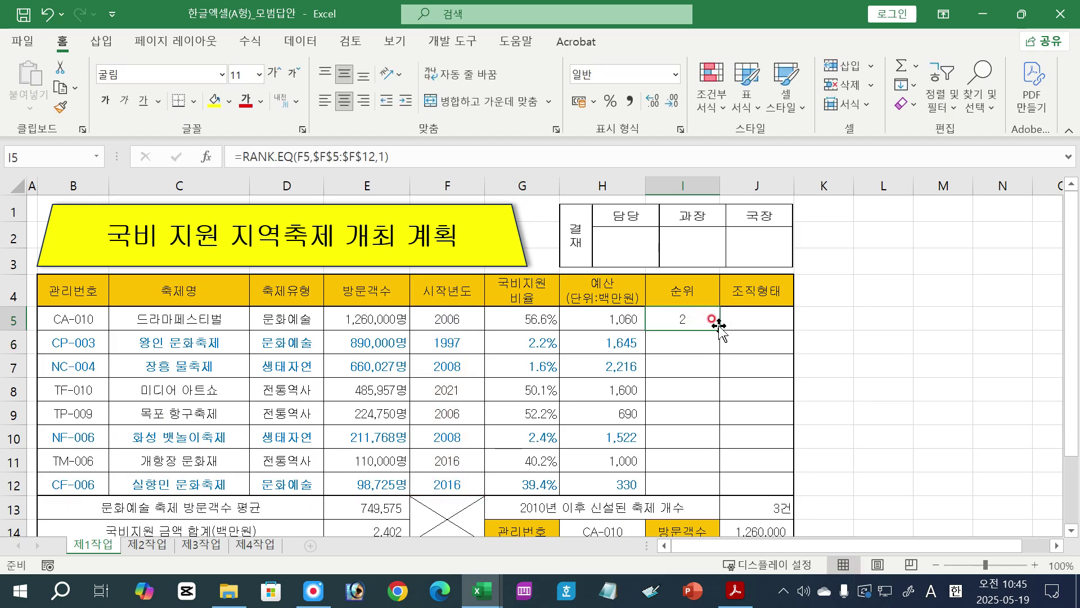
drag(719, 328, 720, 491)
click(736, 508)
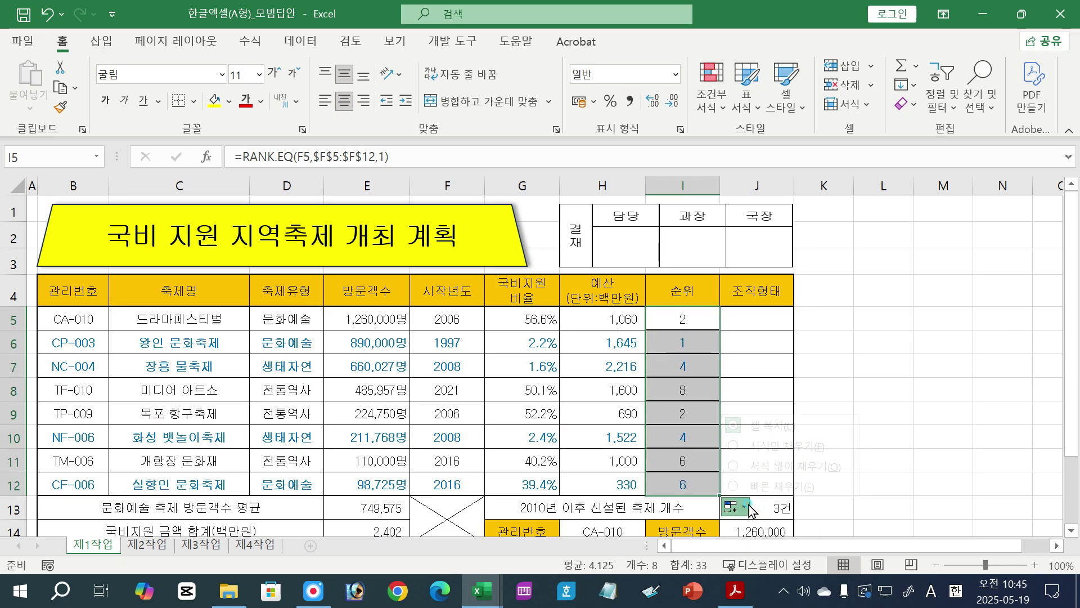
click(781, 487)
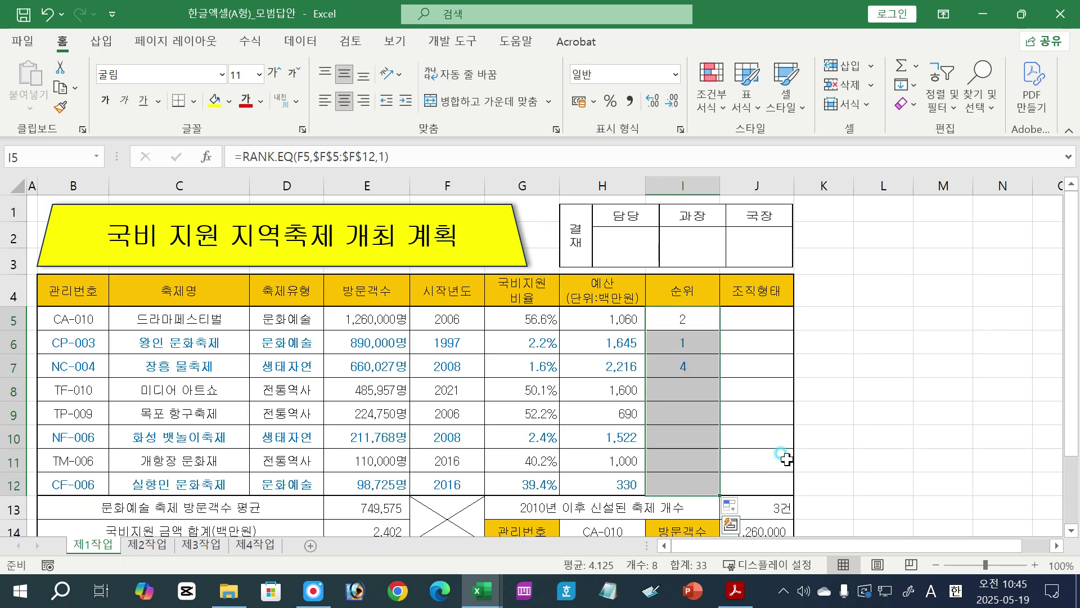
click(764, 318)
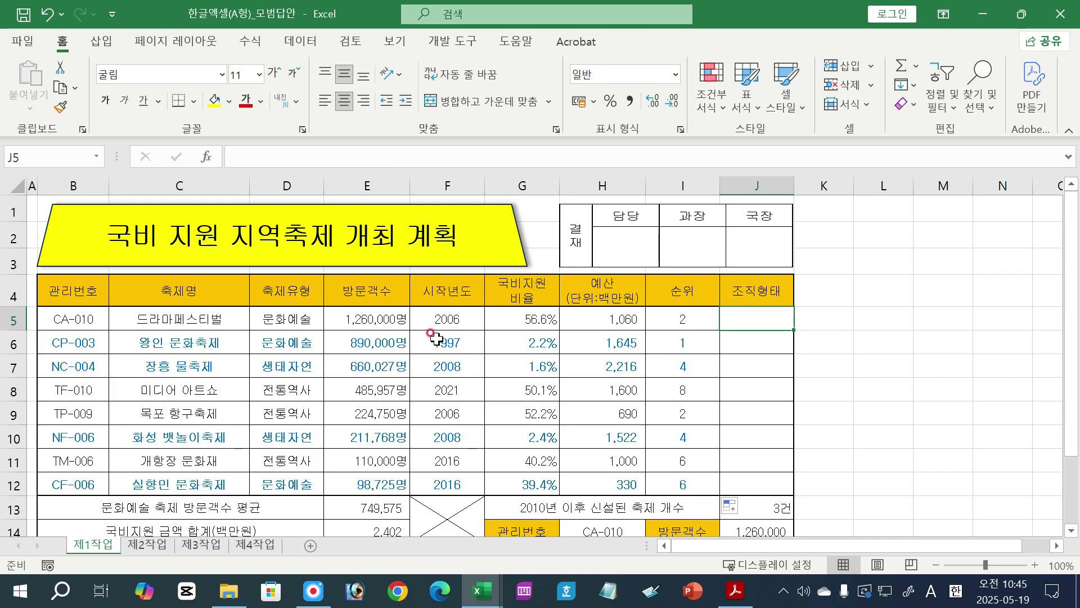
Check the 순위 results in I5 and I6 against the 시작년도 values in F5 and F6.
click(457, 339)
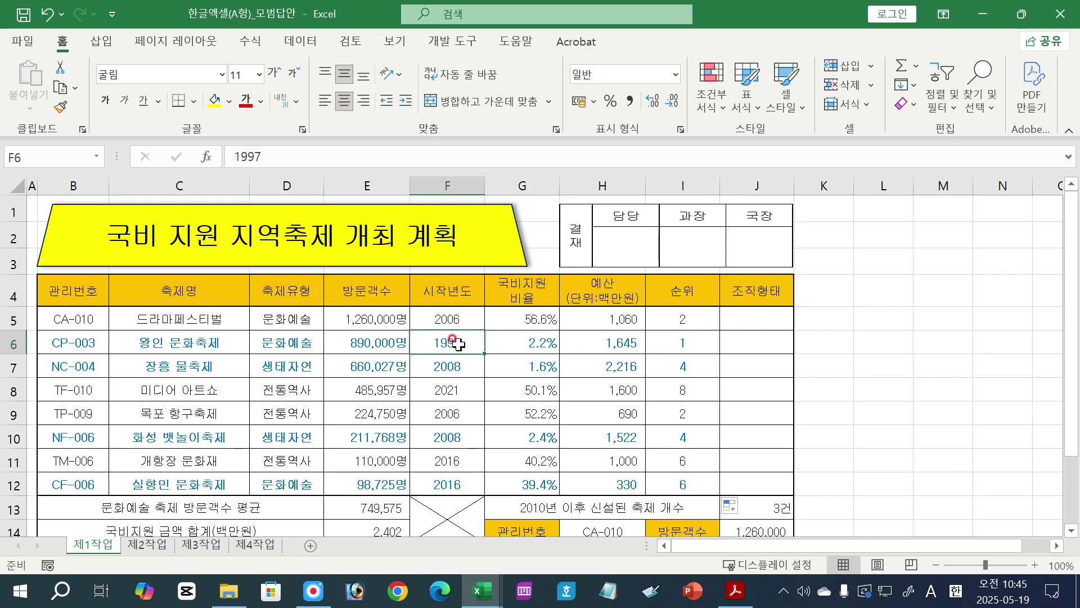
click(682, 338)
click(446, 320)
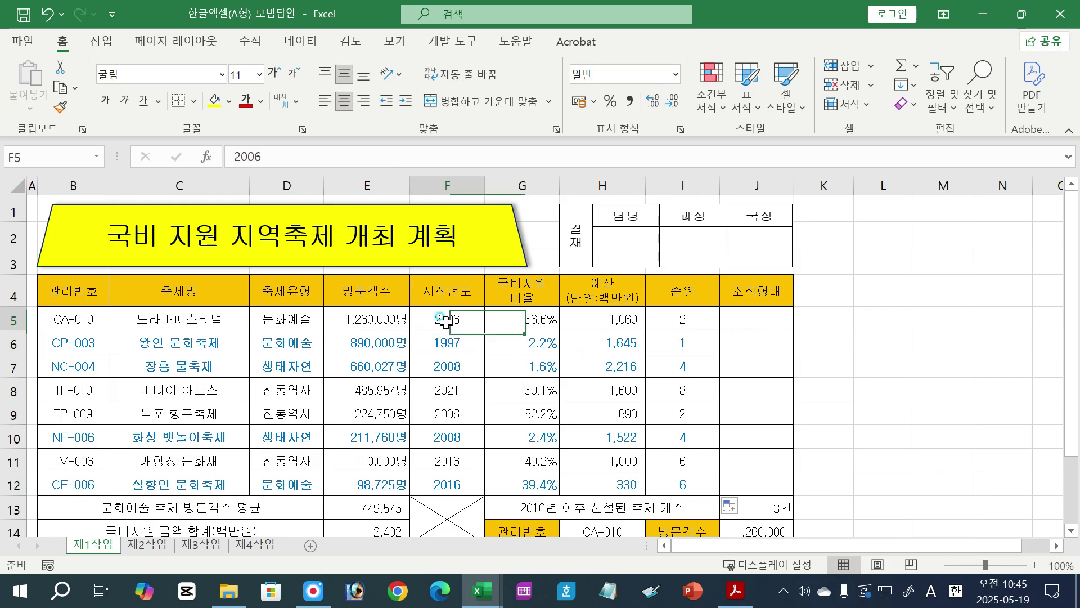
click(667, 321)
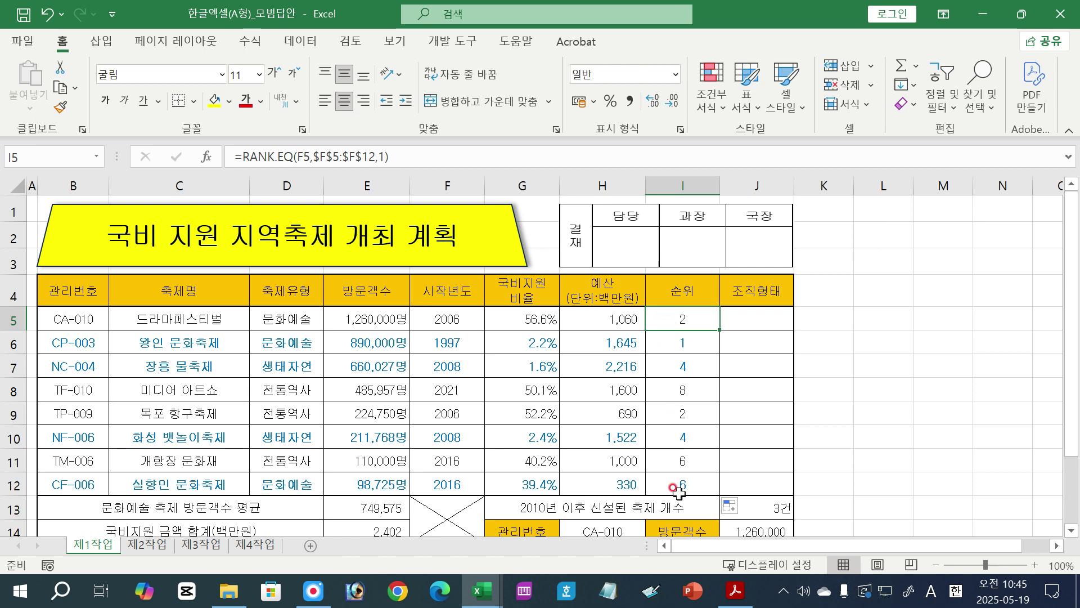
Switch to the A형 exam PDF, read task (2) 조직형태, and note MID(관,2,1) for the second character of 관리번호.
click(736, 598)
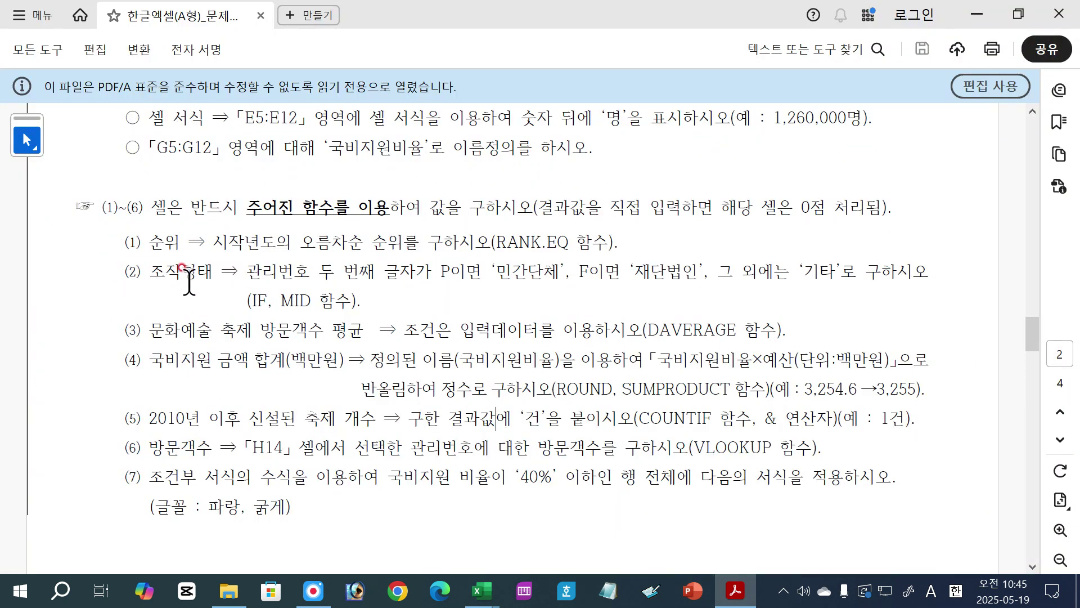
drag(247, 271, 429, 295)
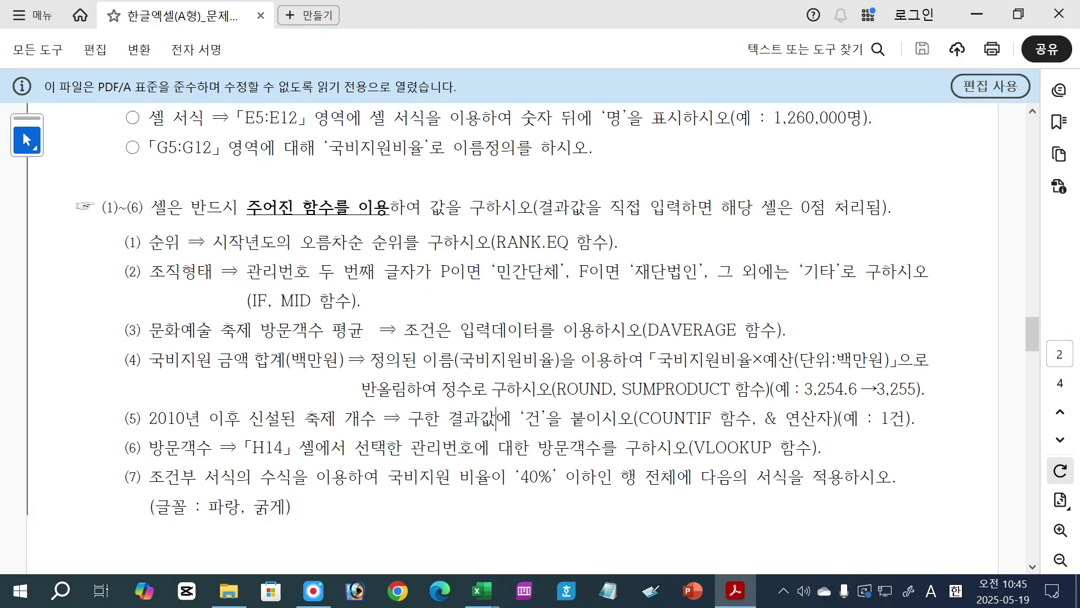
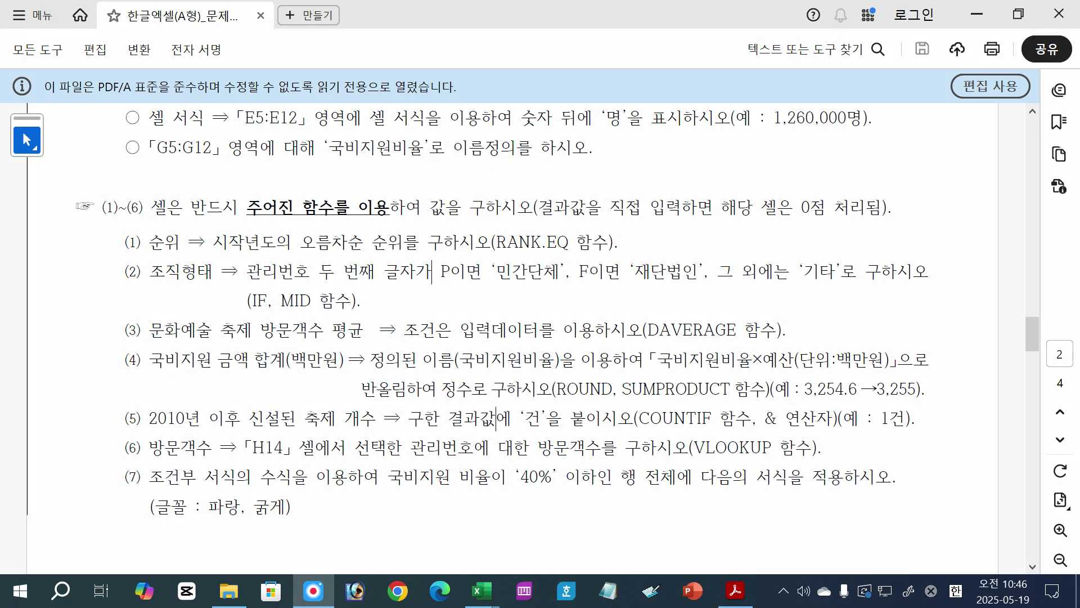
mouse_move(331, 260)
mouse_down()
mouse_move(315, 285)
mouse_move(381, 275)
mouse_up()
drag(310, 314, 280, 312)
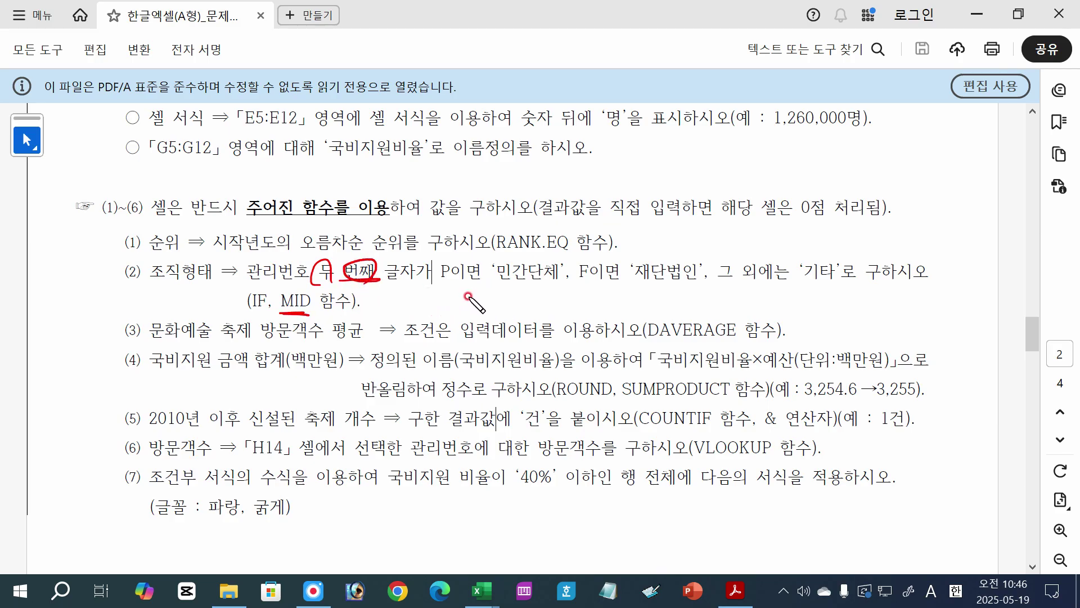
mouse_move(477, 289)
mouse_down()
mouse_move(524, 293)
mouse_move(542, 312)
mouse_move(569, 295)
mouse_move(548, 272)
mouse_move(571, 313)
mouse_move(597, 300)
mouse_move(604, 313)
mouse_move(630, 313)
mouse_up()
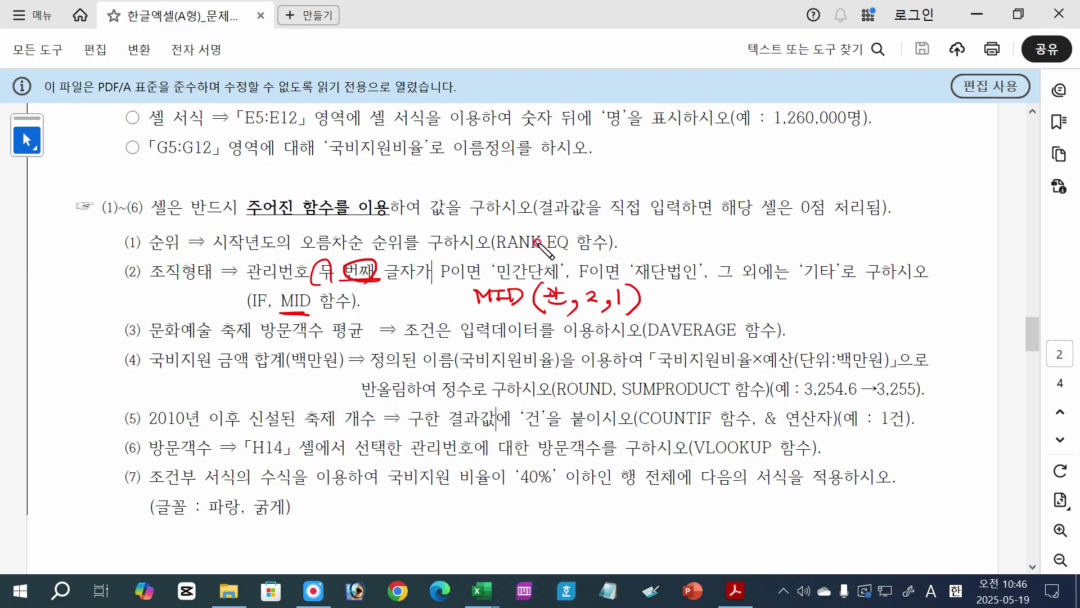
Annotate task (2) with the numbers 1, 2, 3 and the mappings P to 민, F to 재 and the rest to 기.
mouse_move(726, 215)
mouse_down()
mouse_move(729, 230)
mouse_move(759, 223)
mouse_move(744, 245)
mouse_move(768, 242)
mouse_move(742, 260)
mouse_move(772, 254)
mouse_up()
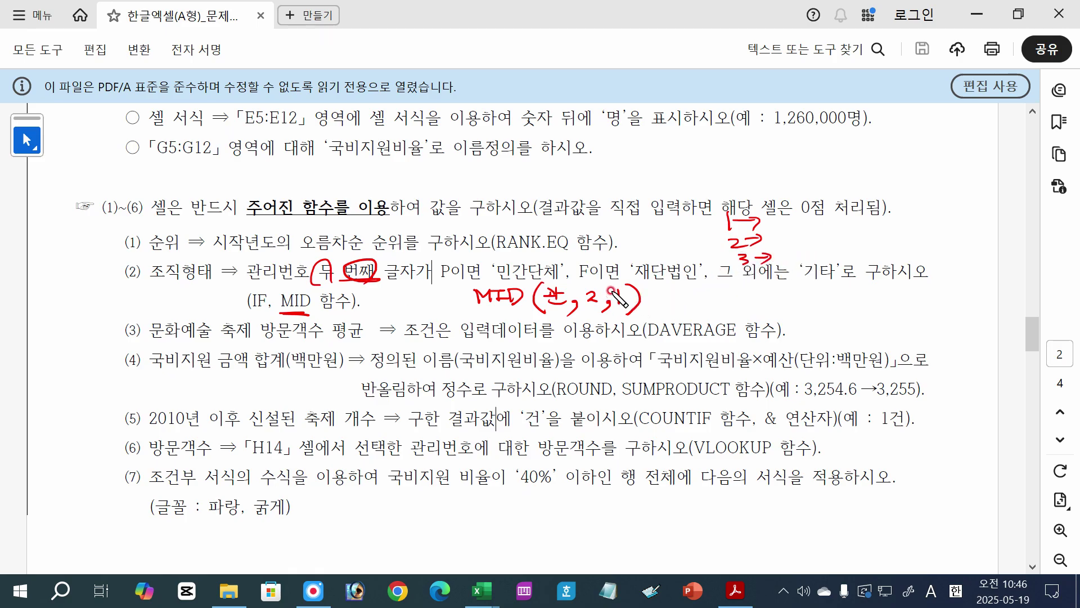
drag(838, 227, 918, 232)
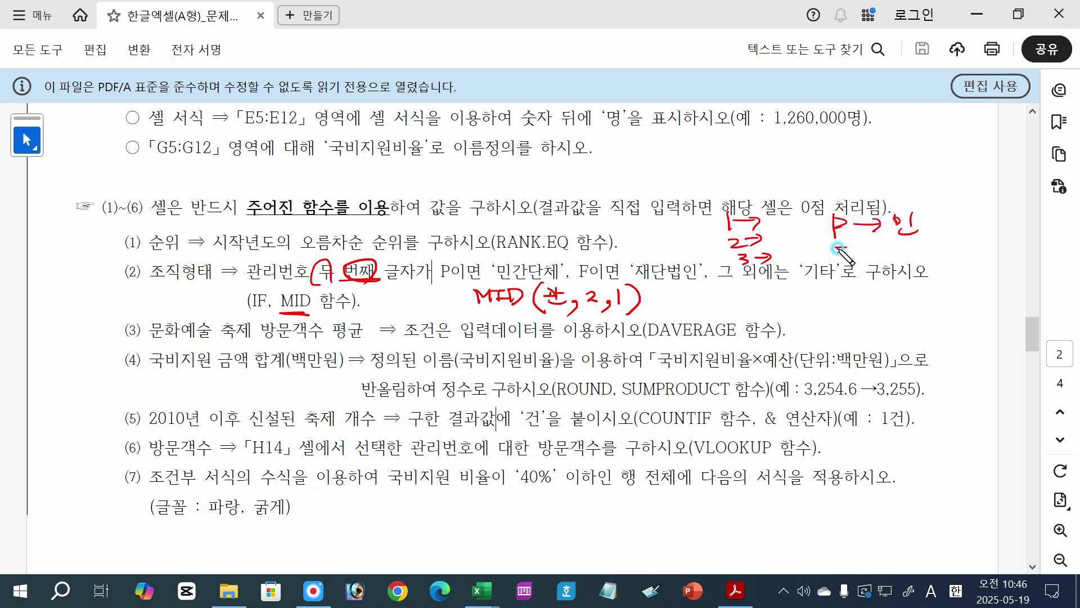
drag(838, 248, 838, 268)
drag(838, 248, 888, 257)
drag(878, 251, 888, 257)
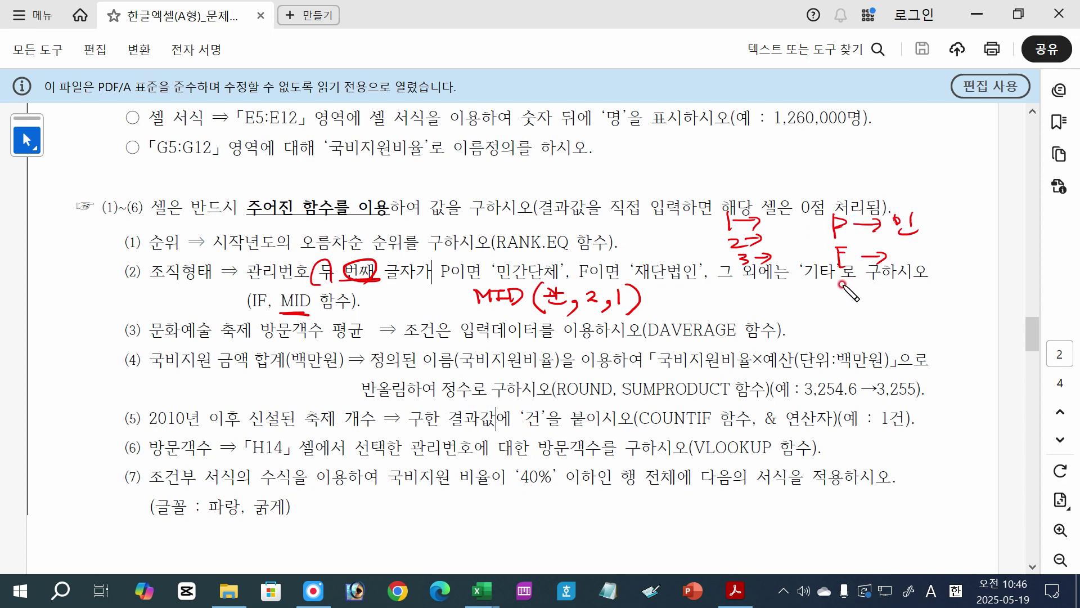
drag(838, 287, 848, 294)
mouse_move(852, 286)
mouse_down()
mouse_move(852, 299)
mouse_move(890, 292)
mouse_up()
drag(838, 307, 847, 290)
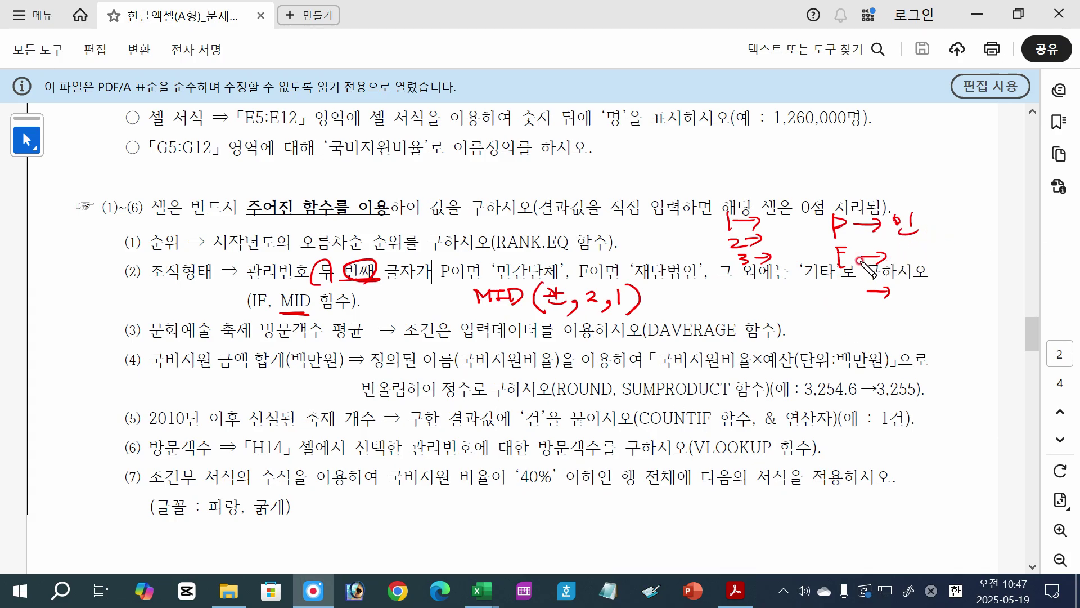
drag(896, 252, 920, 269)
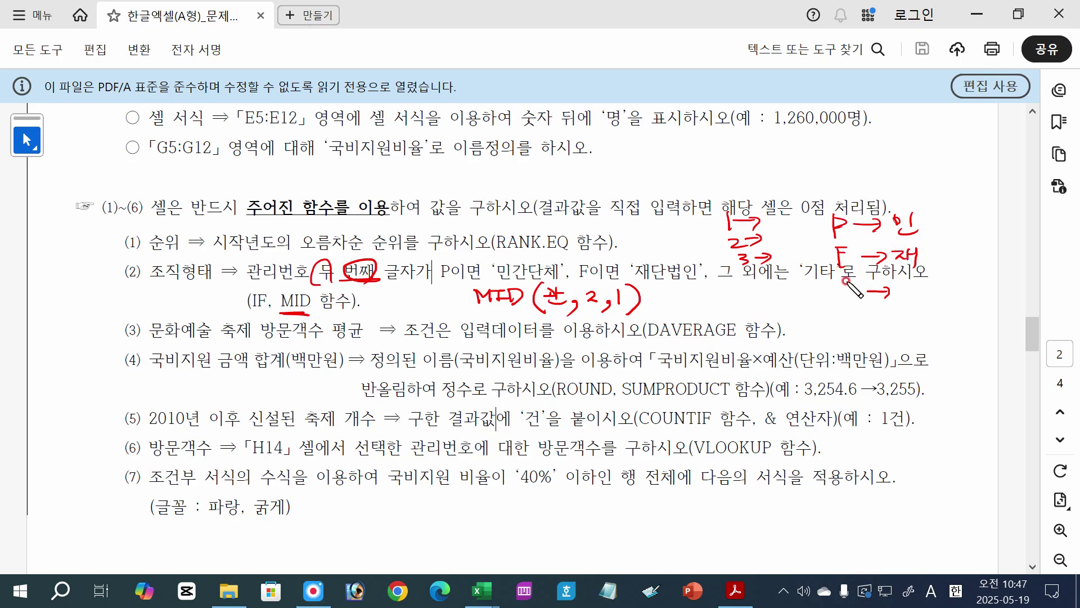
drag(843, 284, 918, 280)
Circle IF in task (2) and note the CHOOSE(RIGHT(), V1) and =IF(조건식,T,F) syntaxes above it for comparison.
mouse_move(269, 312)
mouse_down()
mouse_move(247, 307)
mouse_move(272, 309)
mouse_up()
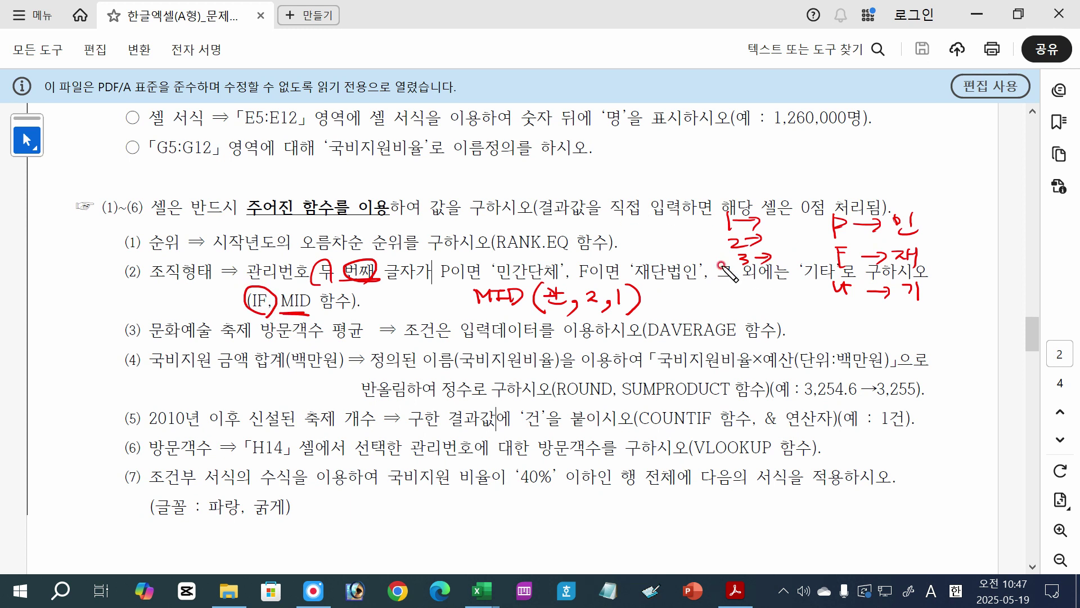
mouse_move(617, 168)
mouse_down()
mouse_move(695, 188)
mouse_move(737, 162)
mouse_move(792, 174)
mouse_move(788, 184)
mouse_up()
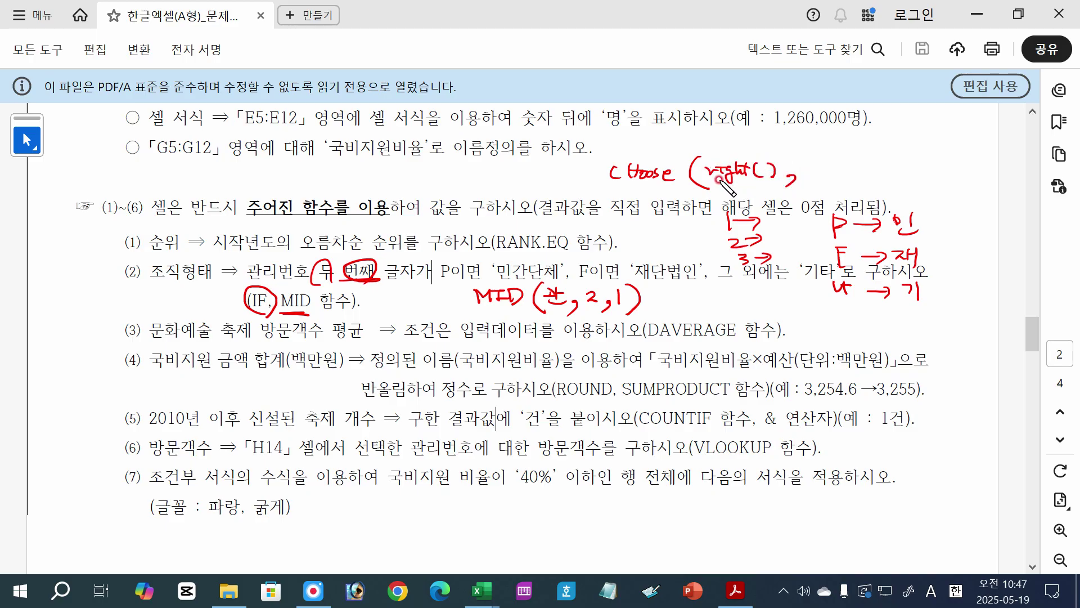
mouse_move(709, 180)
mouse_down()
mouse_move(775, 179)
mouse_move(764, 193)
mouse_move(779, 193)
mouse_up()
click(781, 188)
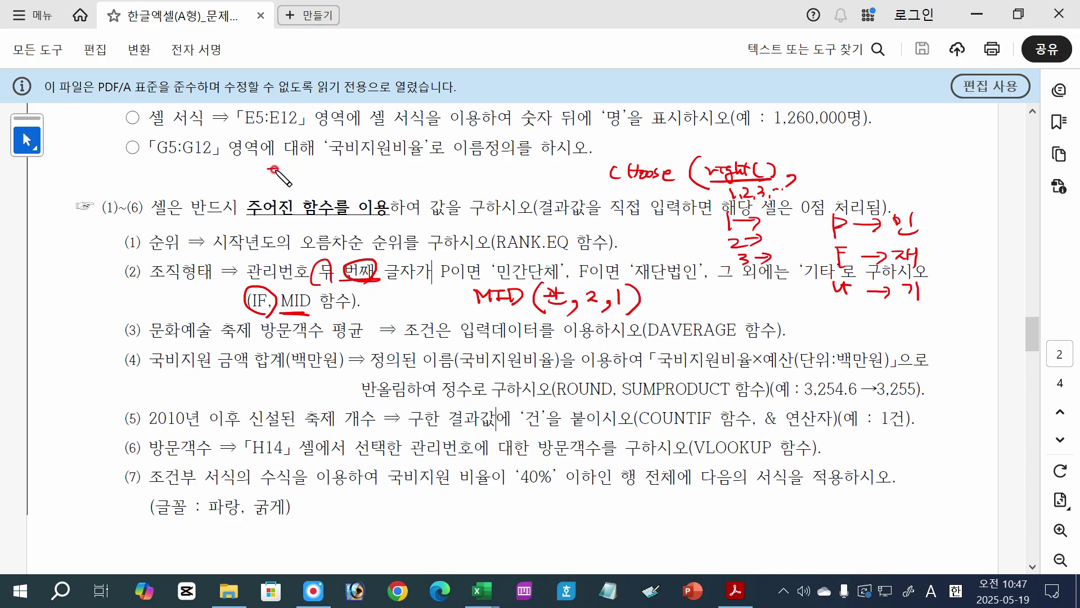
mouse_move(274, 169)
mouse_down()
mouse_move(323, 168)
mouse_move(346, 186)
mouse_move(367, 167)
mouse_move(409, 167)
mouse_move(418, 184)
mouse_move(455, 166)
mouse_up()
mouse_move(447, 167)
mouse_down()
mouse_move(448, 179)
mouse_move(480, 179)
mouse_up()
drag(478, 164, 488, 172)
drag(503, 162, 497, 188)
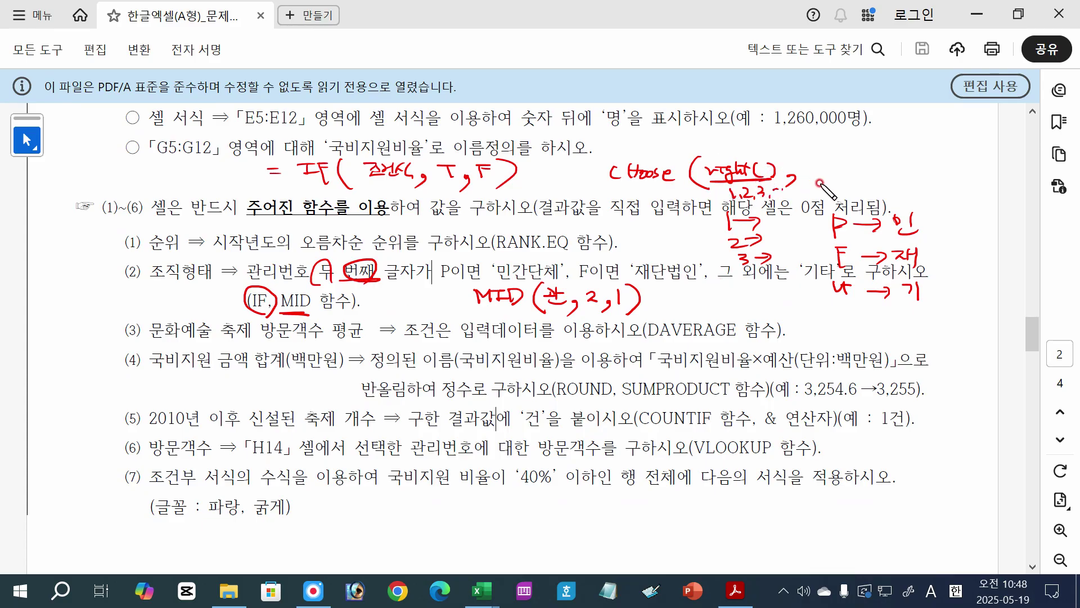
drag(816, 181, 834, 181)
drag(809, 166, 825, 163)
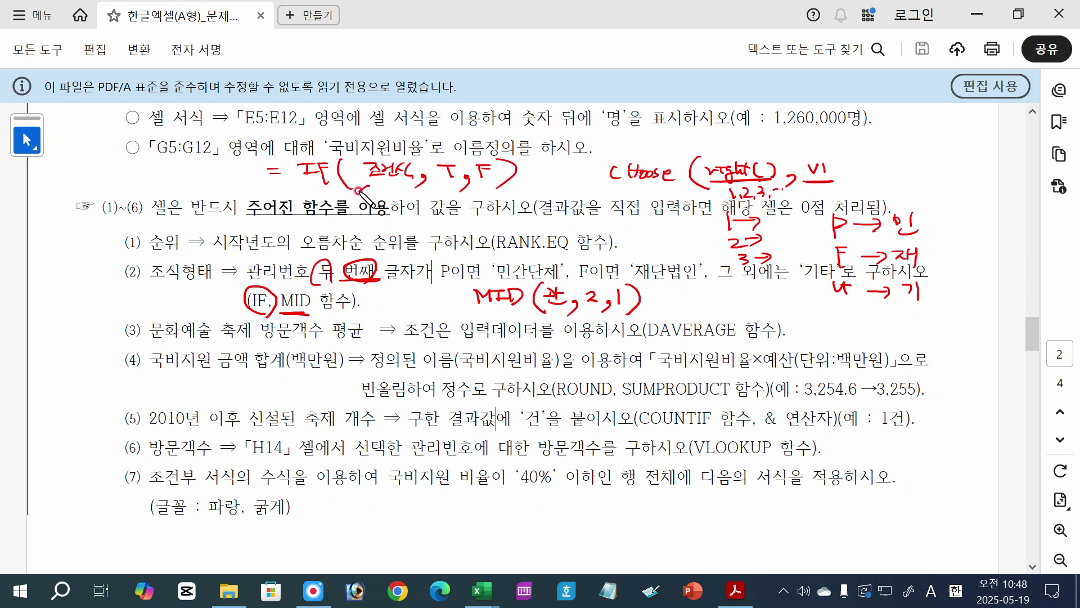
Sketch the nested formula =IF(MID(관,2,1)="P",민,IF()) beside task (2), and erase all the annotations.
drag(358, 190, 414, 186)
drag(658, 295, 672, 294)
mouse_move(658, 301)
mouse_down()
mouse_move(687, 312)
mouse_move(679, 290)
mouse_up()
drag(682, 284, 685, 289)
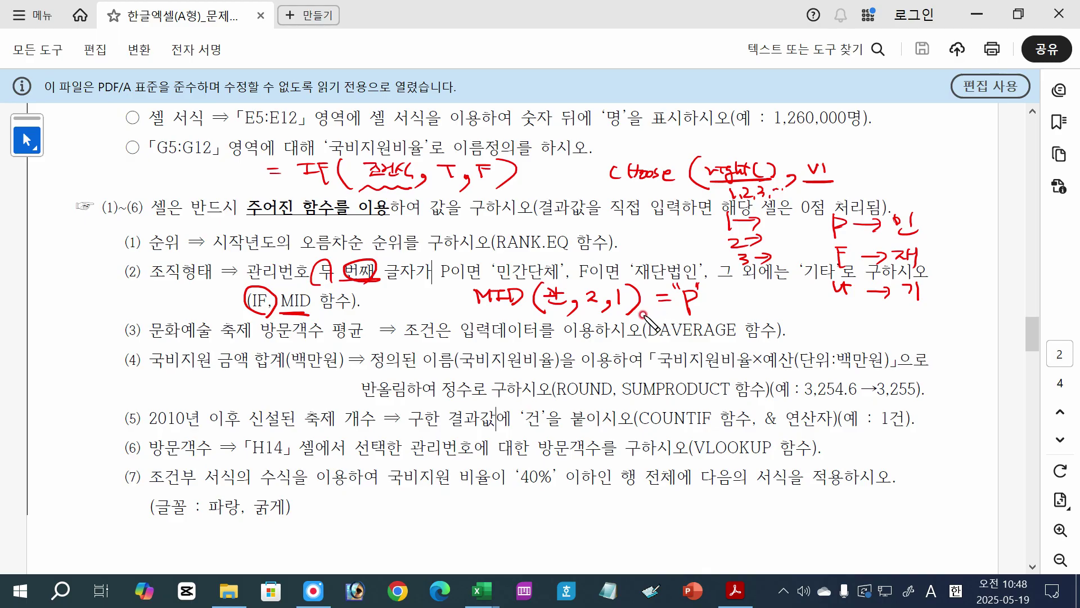
drag(397, 294, 411, 293)
mouse_move(399, 299)
mouse_down()
mouse_move(433, 288)
mouse_move(426, 305)
mouse_up()
mouse_move(438, 290)
mouse_down()
mouse_move(440, 304)
mouse_move(453, 292)
mouse_move(467, 325)
mouse_up()
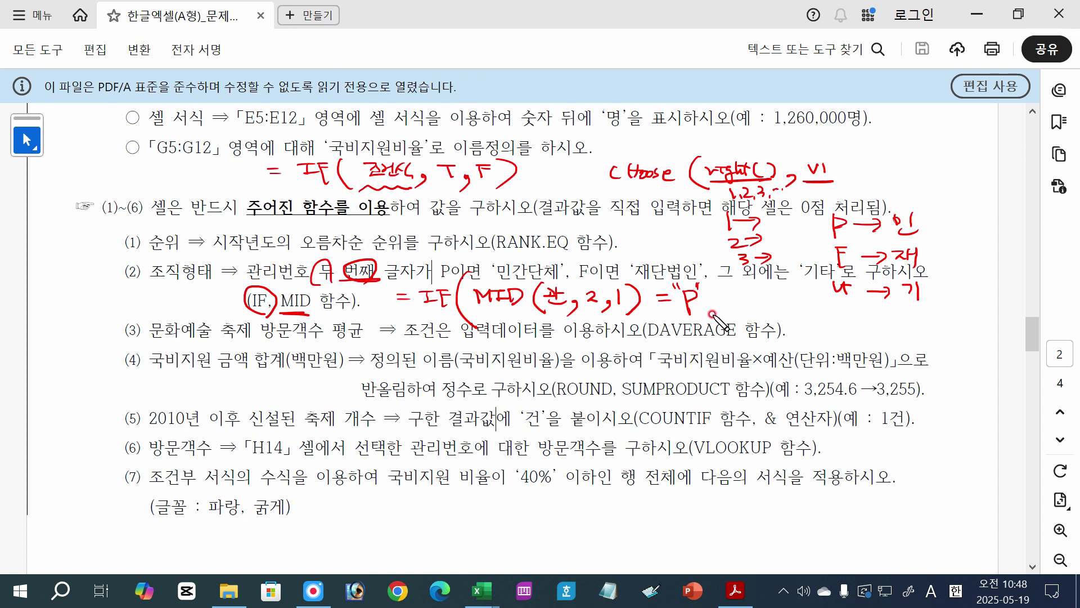
mouse_move(711, 311)
mouse_down()
mouse_move(705, 326)
mouse_move(740, 309)
mouse_move(753, 325)
mouse_up()
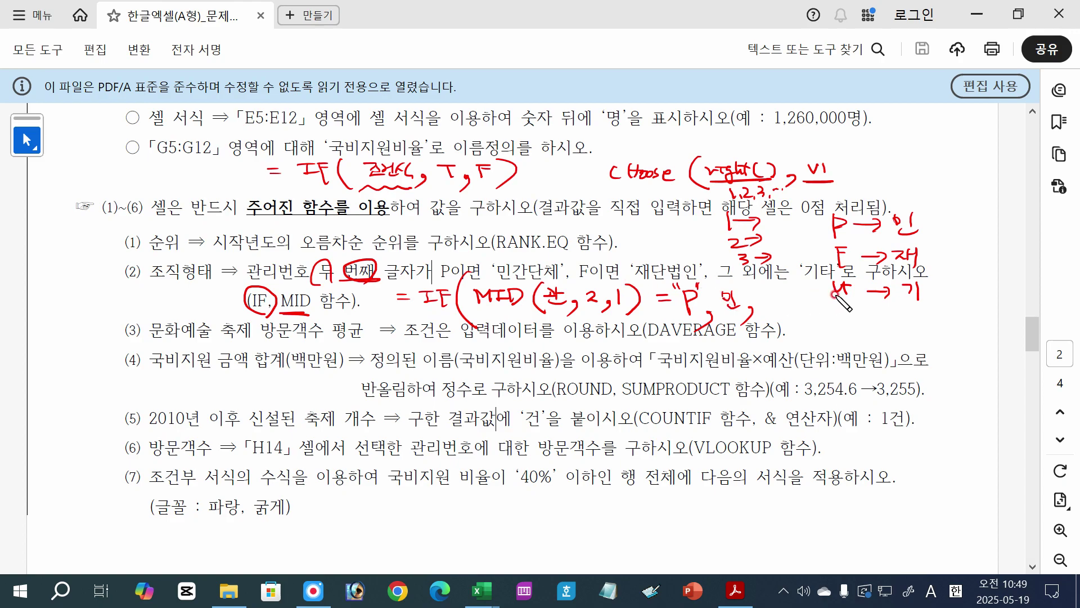
drag(765, 294, 804, 308)
mouse_move(798, 269)
mouse_down()
mouse_move(824, 299)
mouse_move(813, 323)
mouse_up()
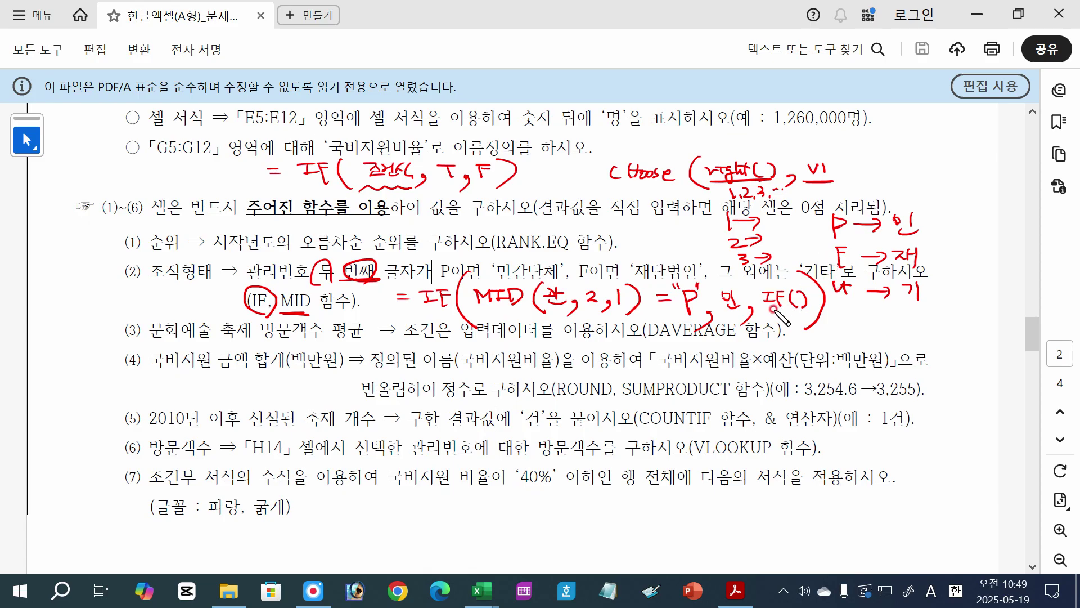
drag(766, 313, 810, 309)
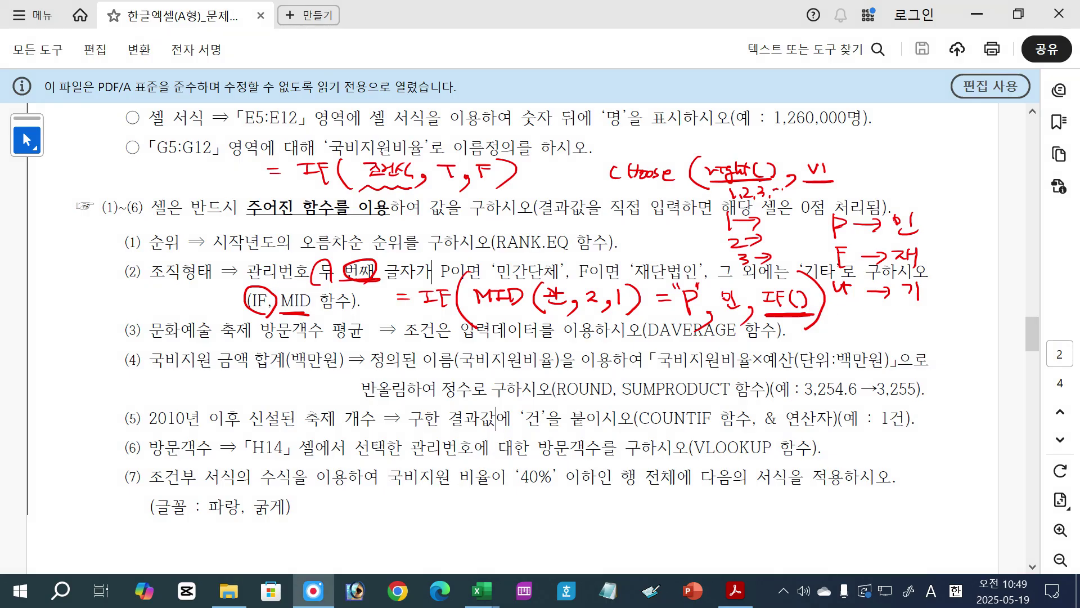
key(e)
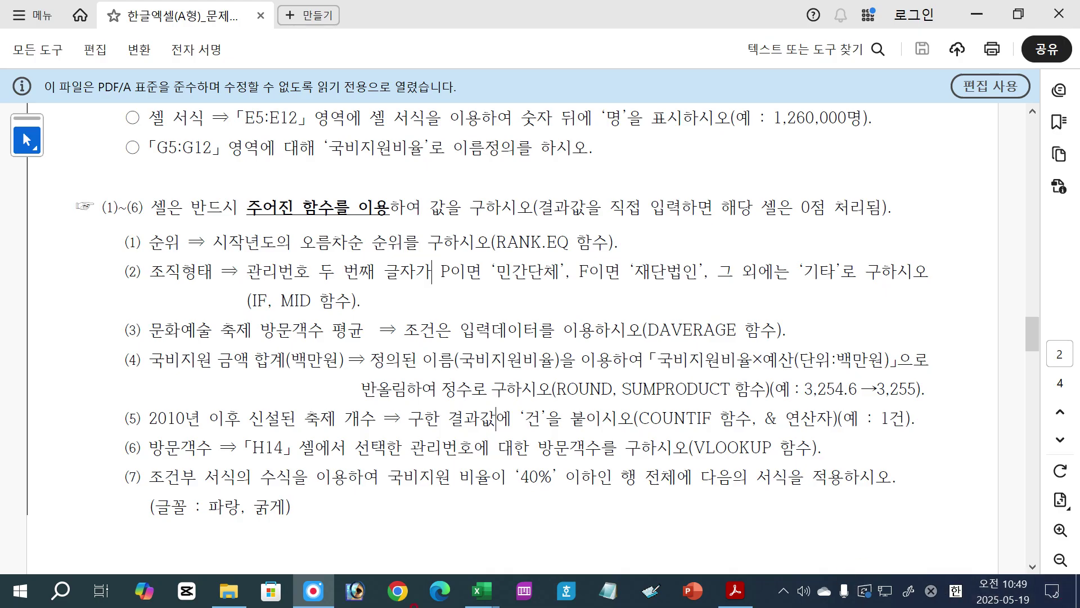
Switch to the A형 workbook in Excel and start a MID formula in J5, the first 조직형태 cell.
mouse_move(481, 591)
click(478, 529)
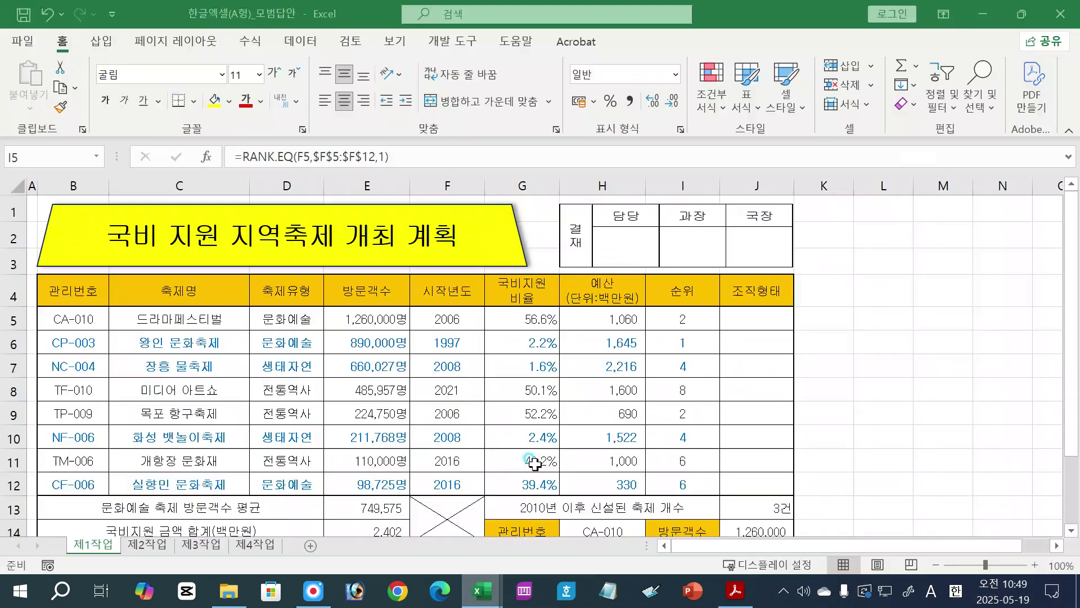
click(761, 316)
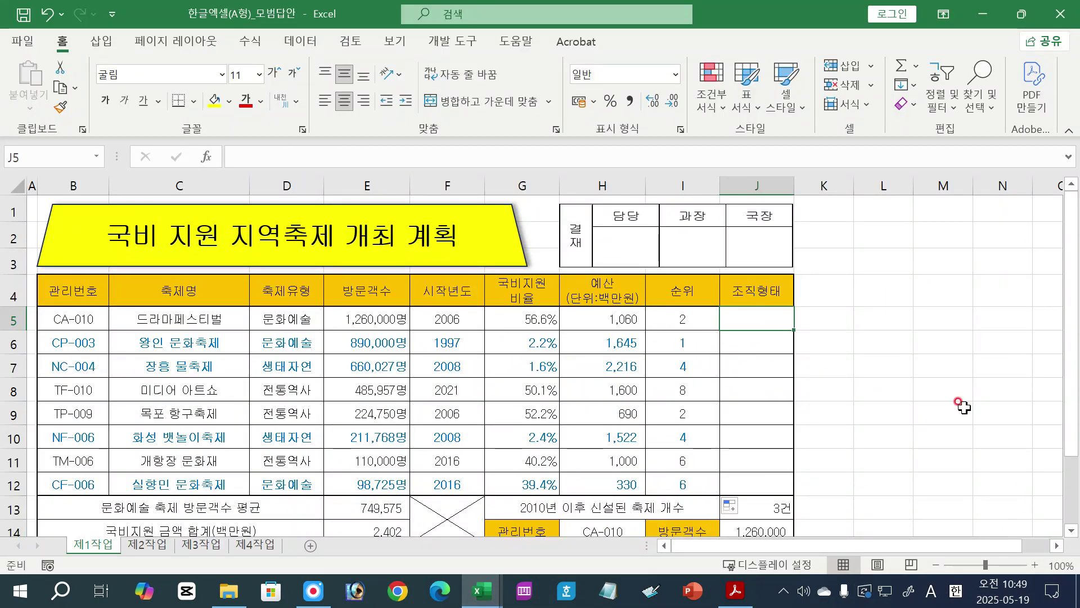
text(=)
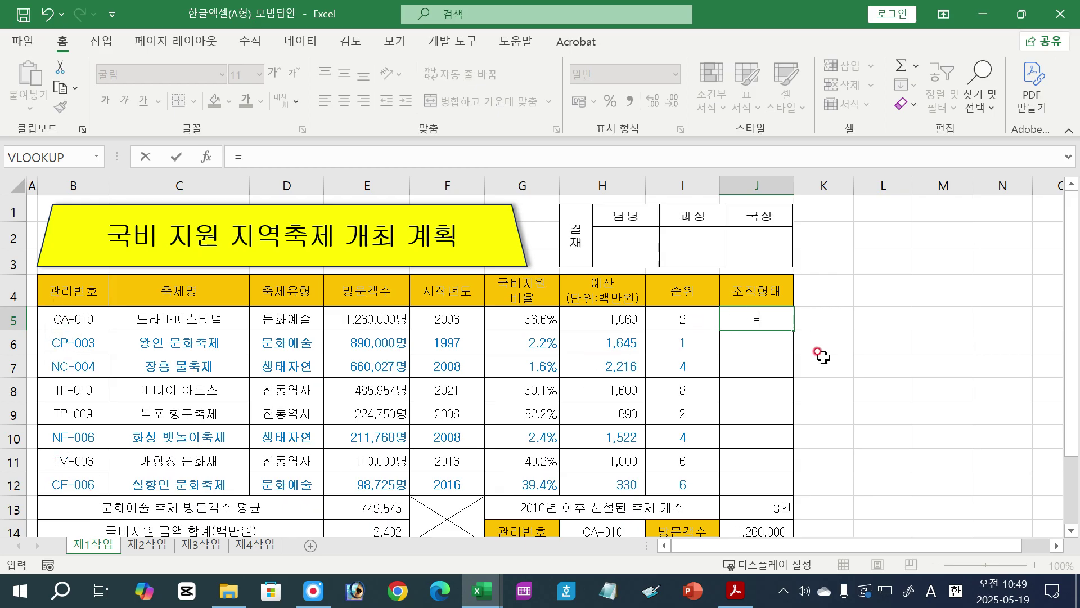
text(m)
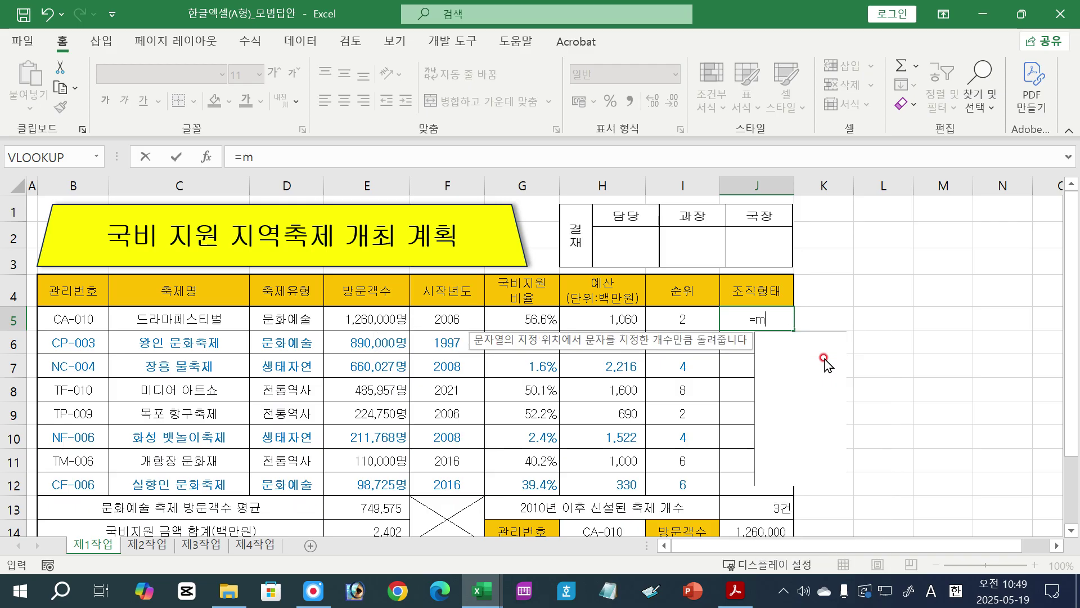
text(id)
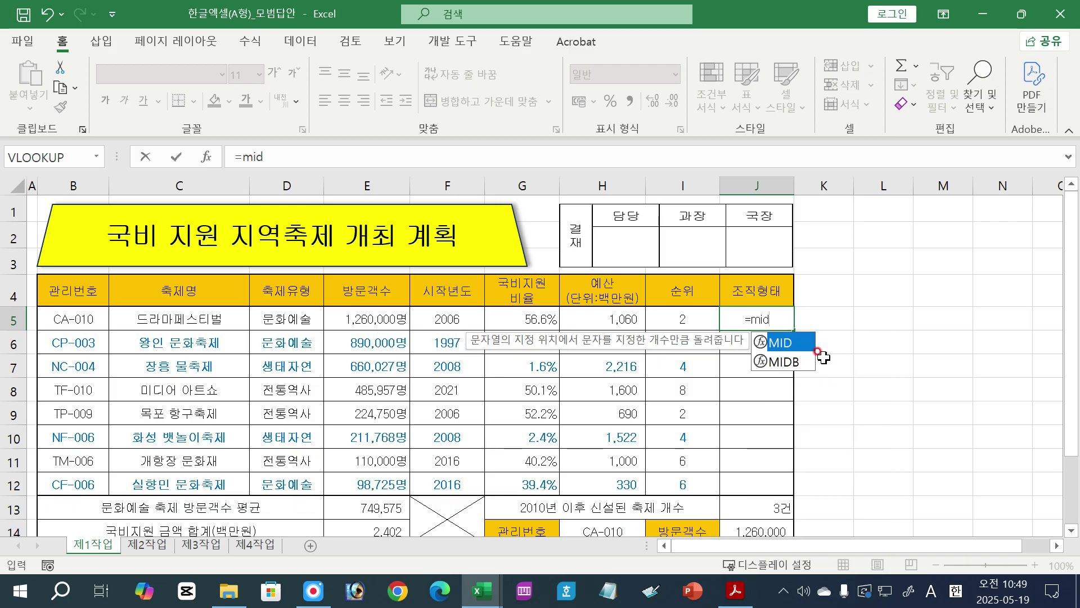
key(Tab)
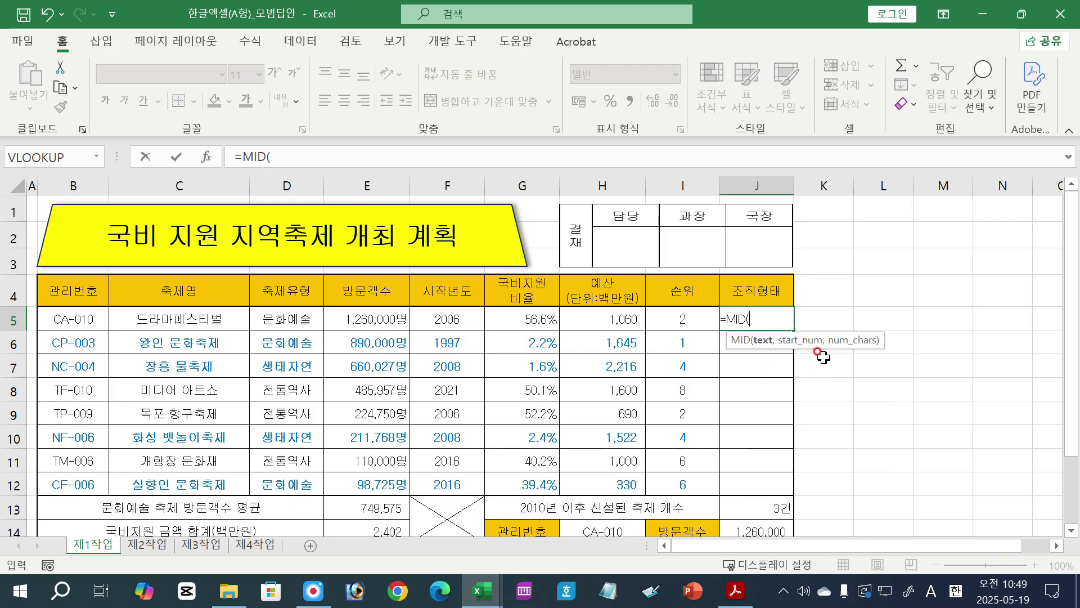
Complete the function in J5 as =MID(B5,2,1) to extract the second character of 관리번호.
click(90, 315)
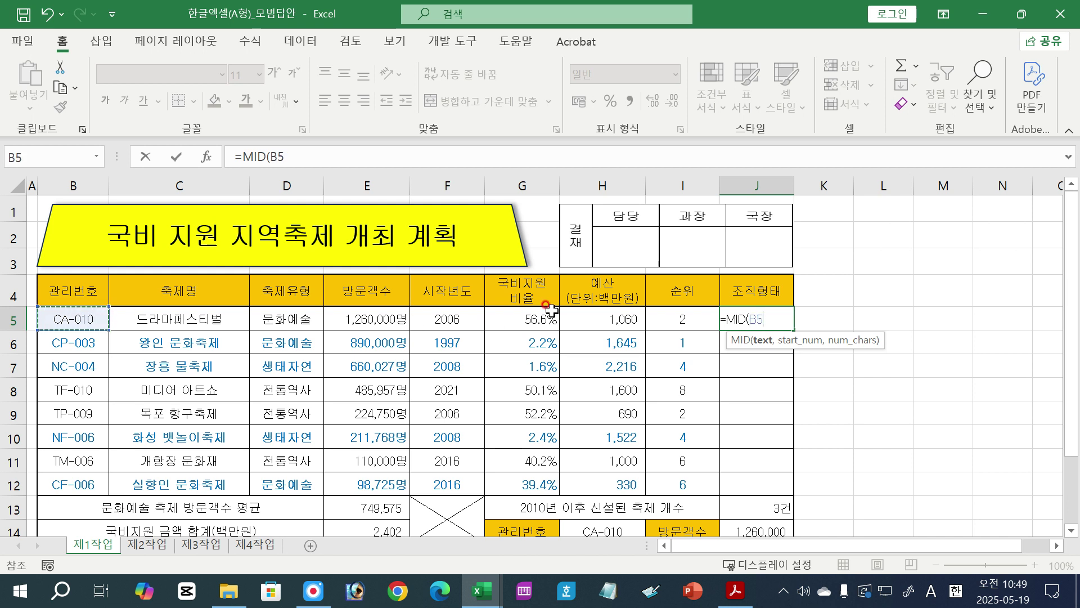
click(60, 320)
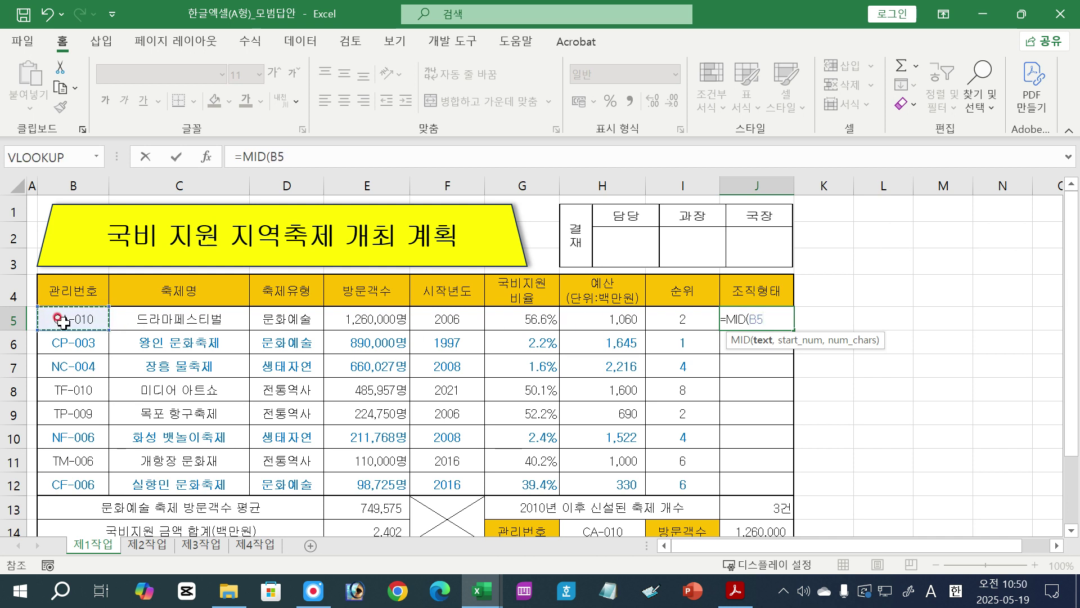
text(,2)
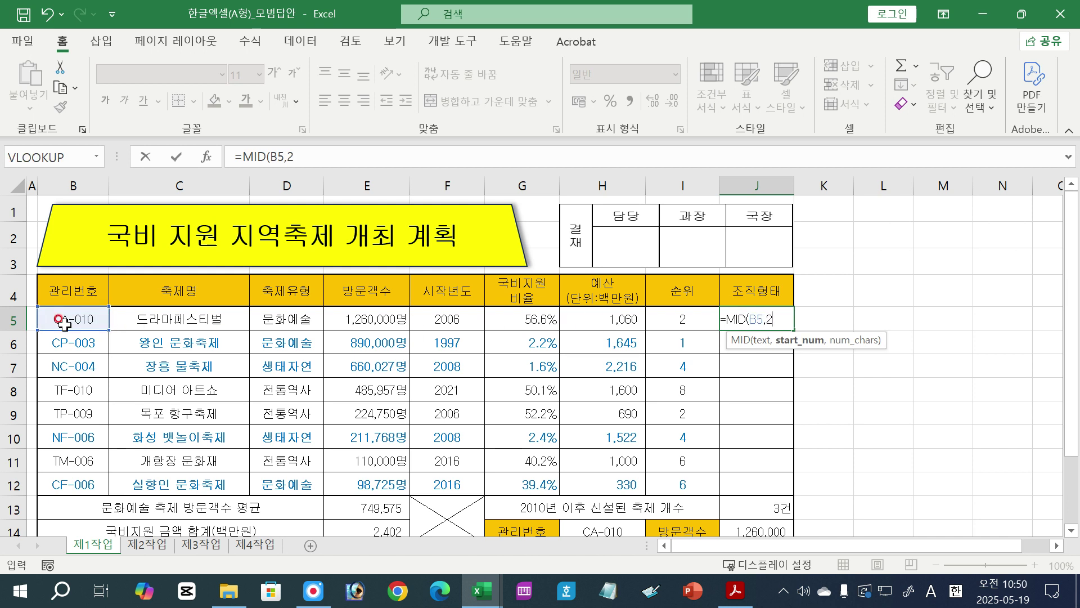
text(,)
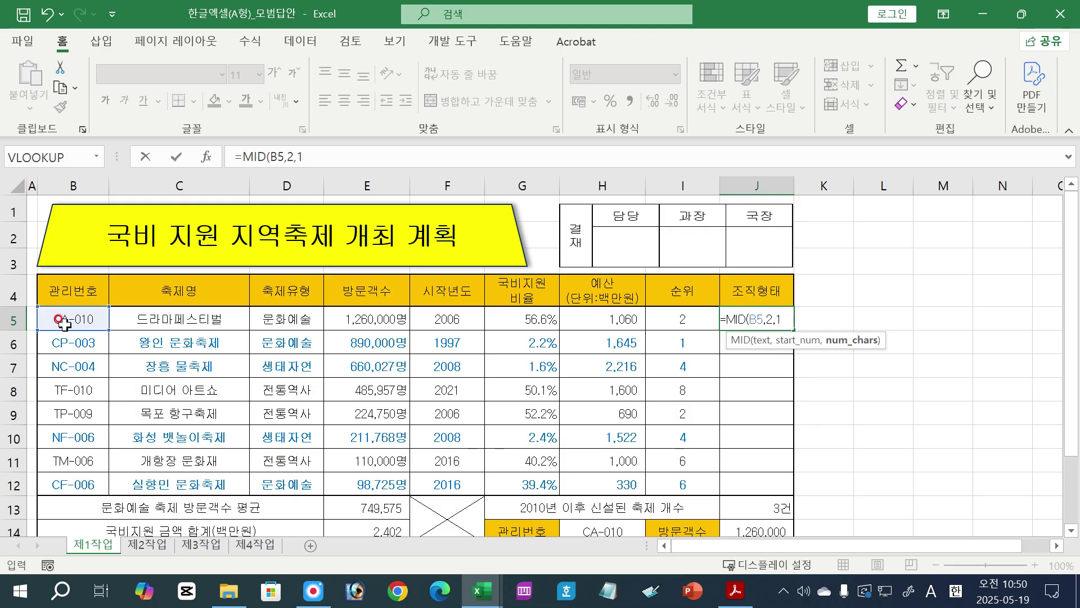
text(1))
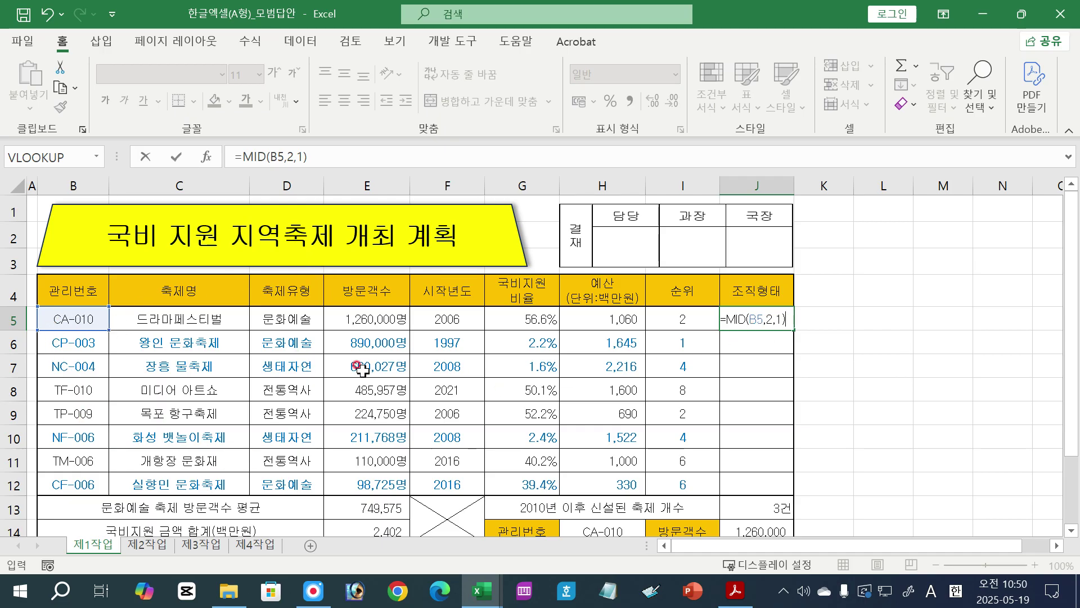
Confirm the MID formula in J5, try filling it down through J12, and undo the fill.
key(Return)
click(784, 325)
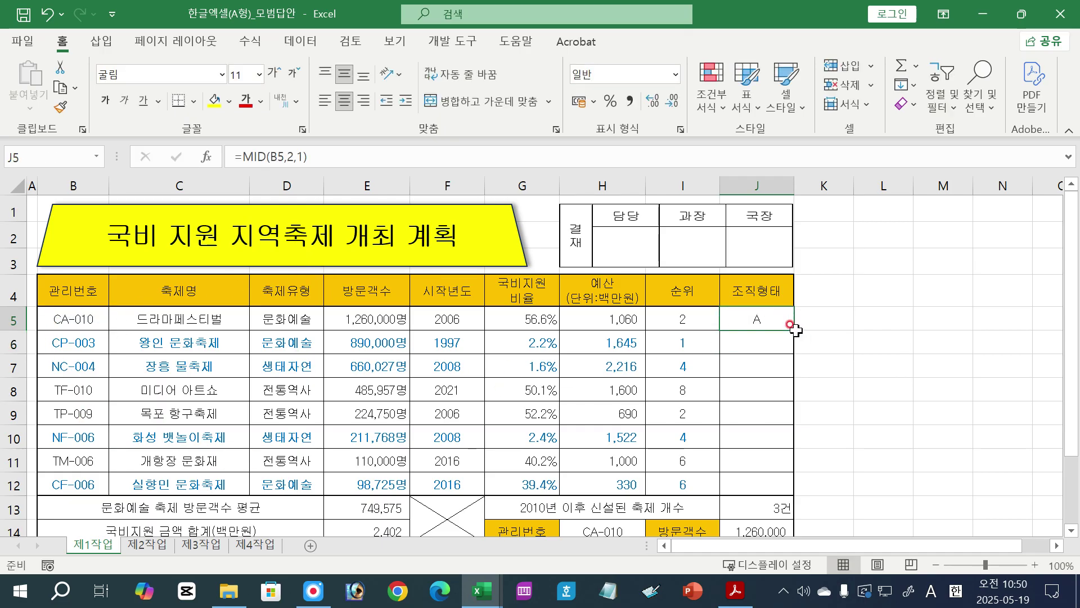
drag(794, 330, 777, 483)
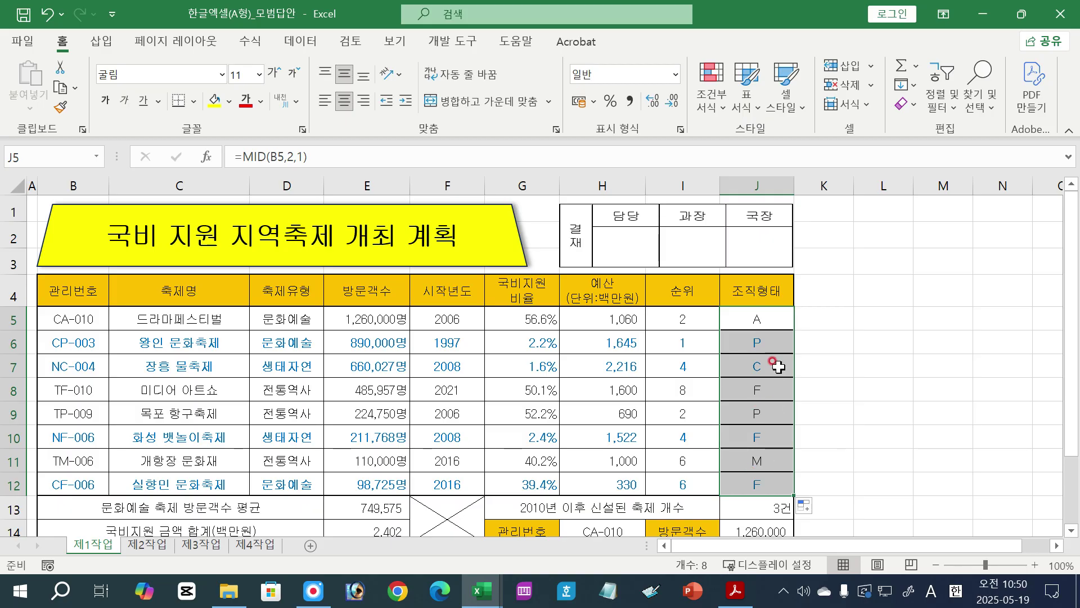
click(47, 14)
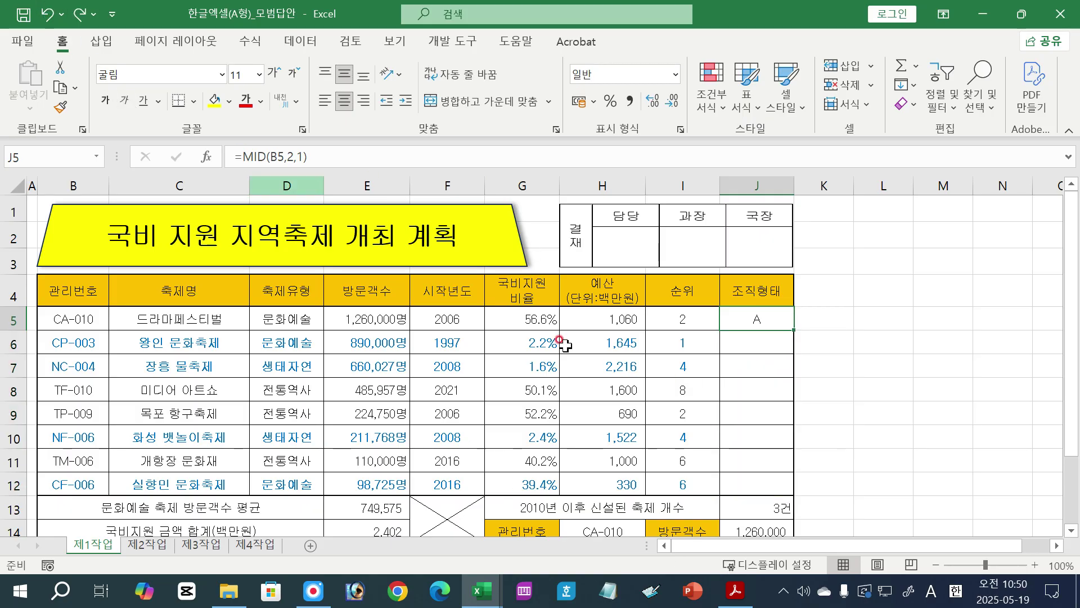
Extend the formula in J5 to the comparison =MID(B5,2,1)="P".
double_click(754, 319)
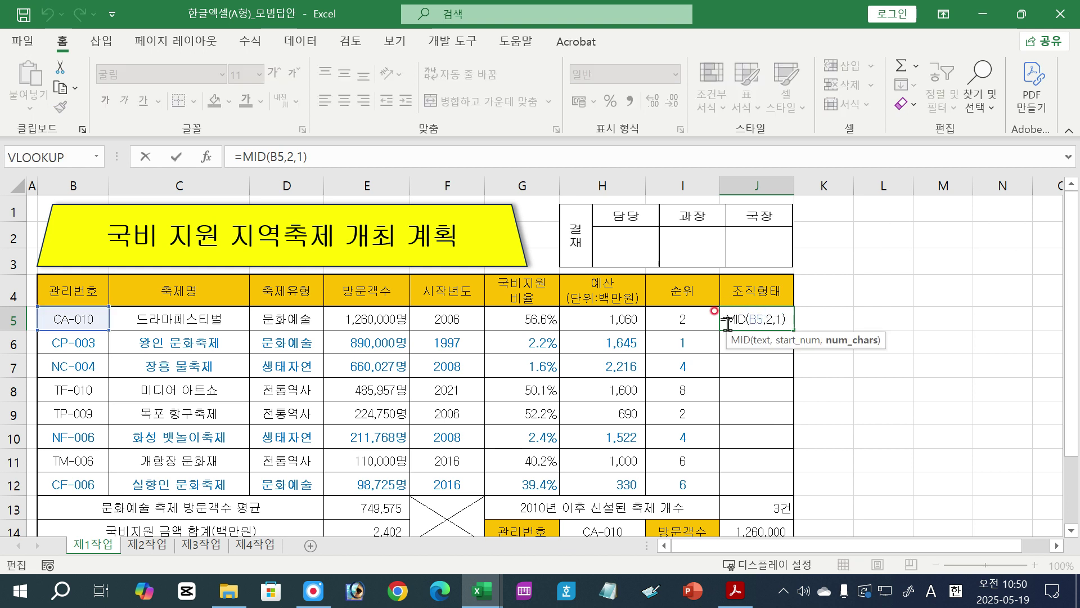
click(813, 350)
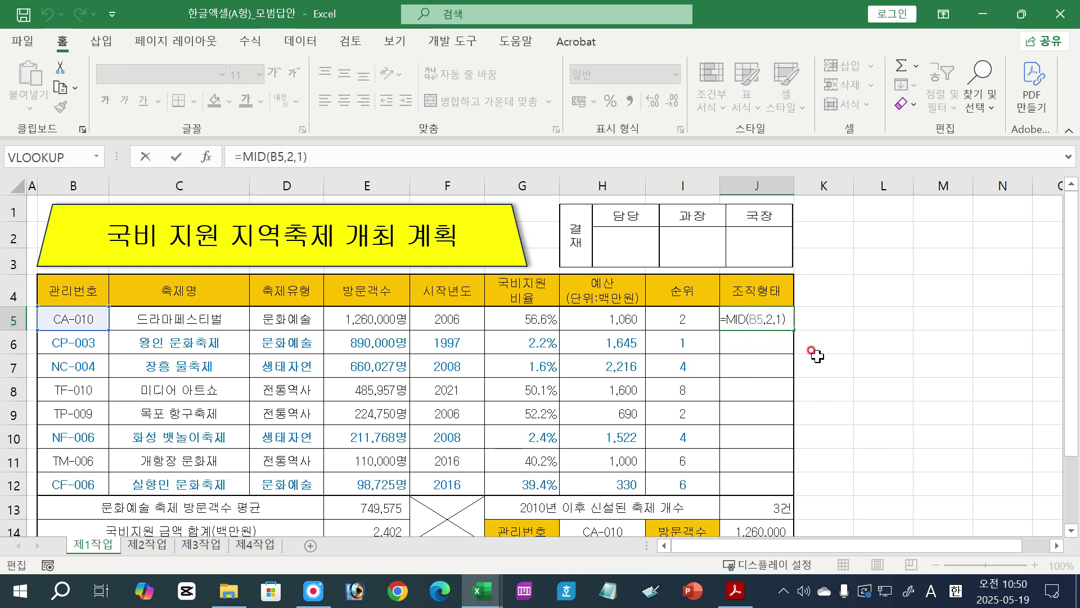
text(=)
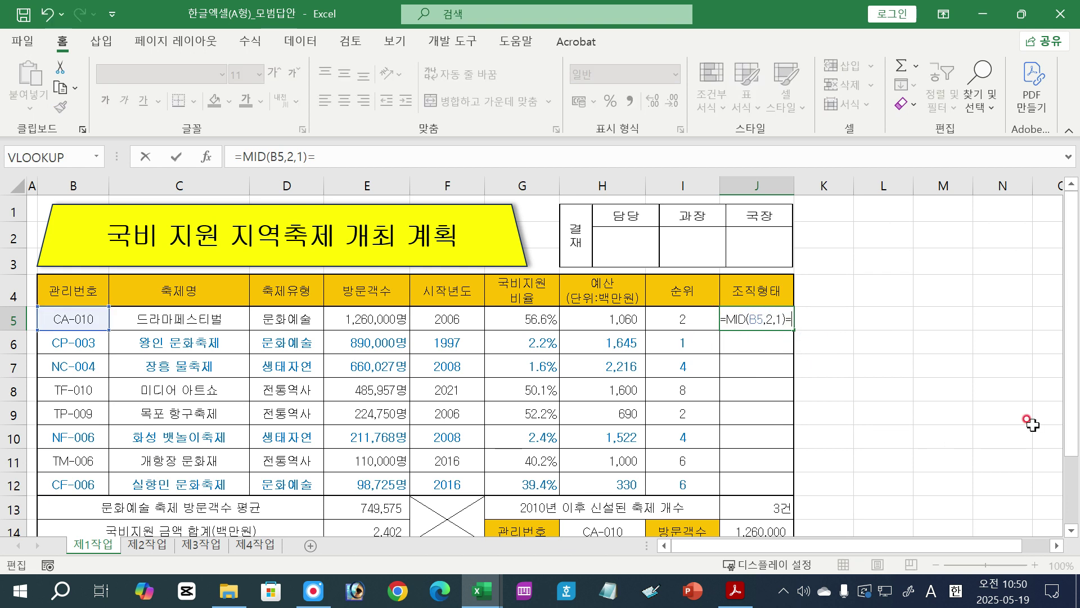
text("P)
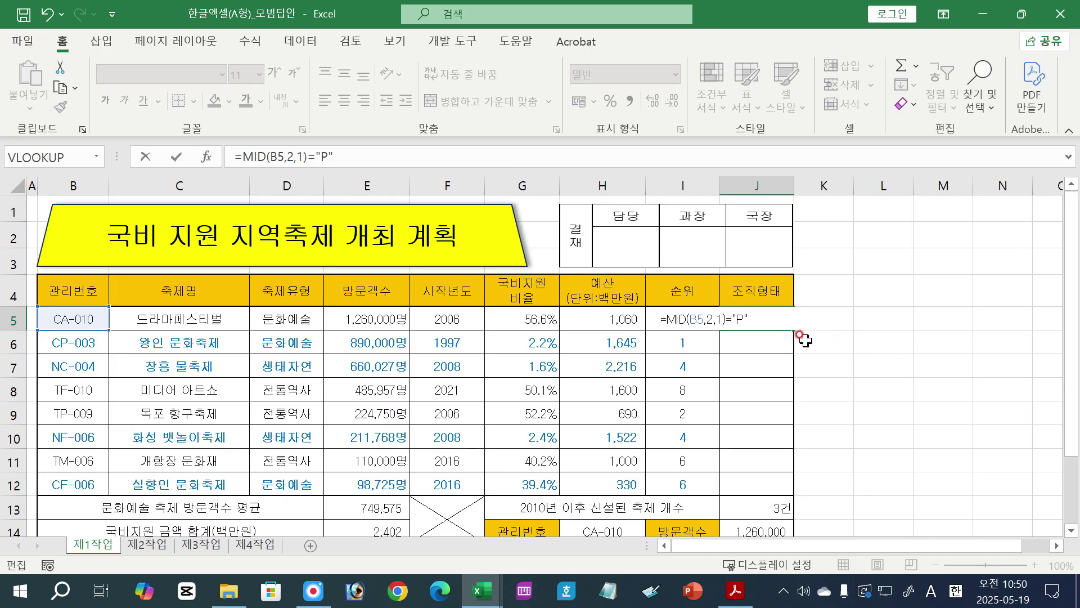
key(Return)
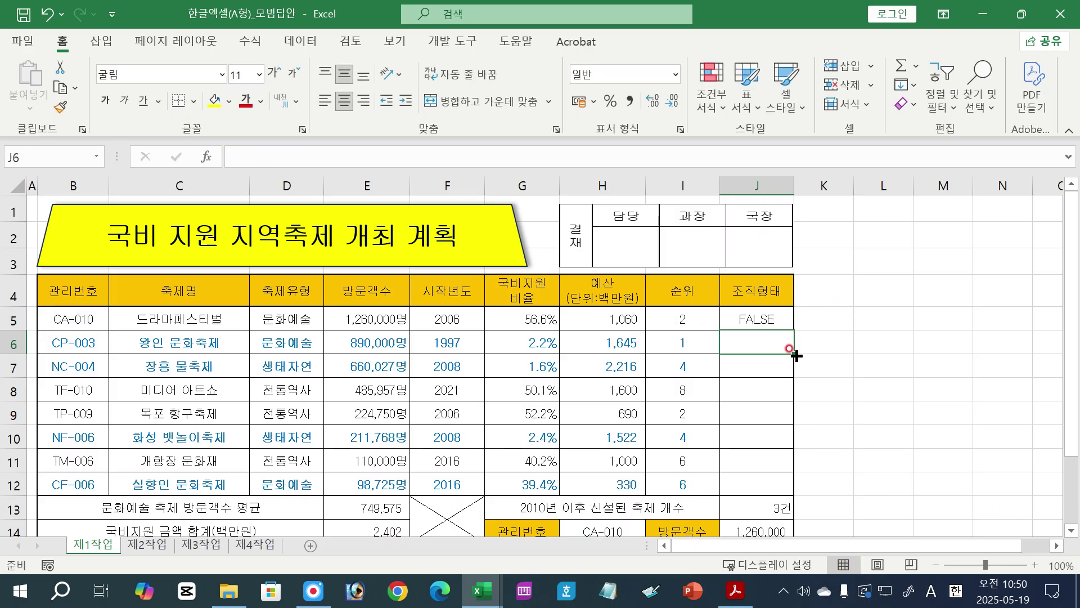
Consult task (2) in the exam PDF, and wrap the comparison in J5 in an IF function, giving =IF(MID(B5,2,1)="P".
click(734, 318)
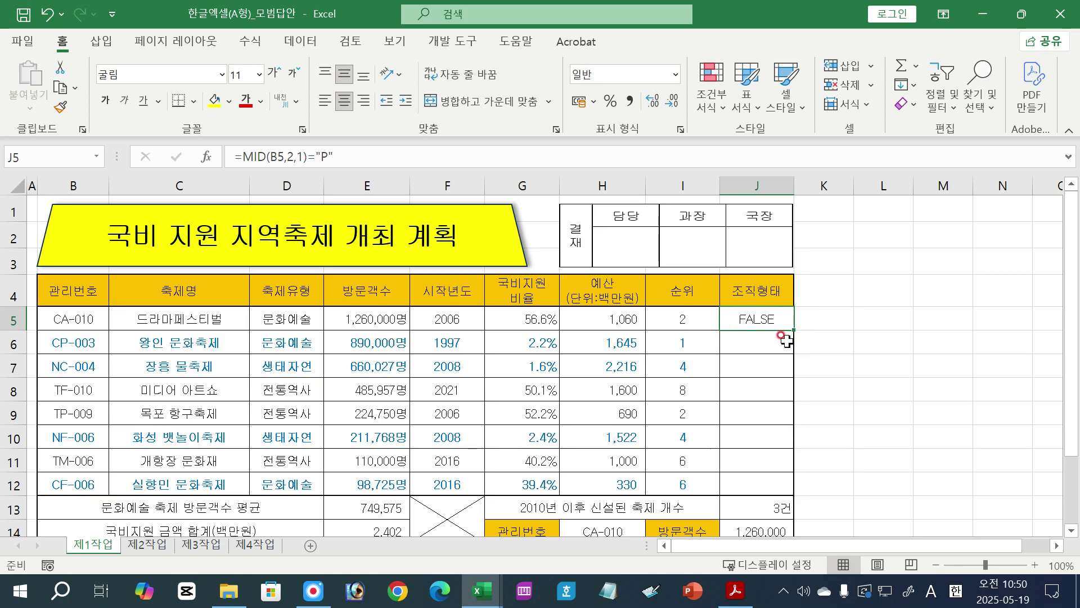
click(736, 591)
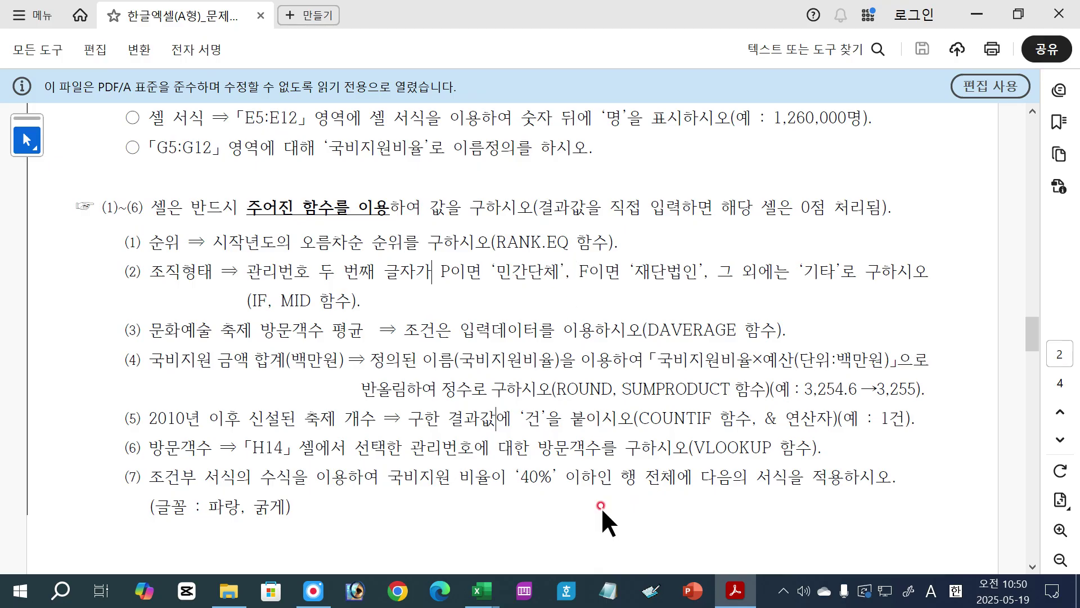
mouse_move(481, 591)
click(580, 490)
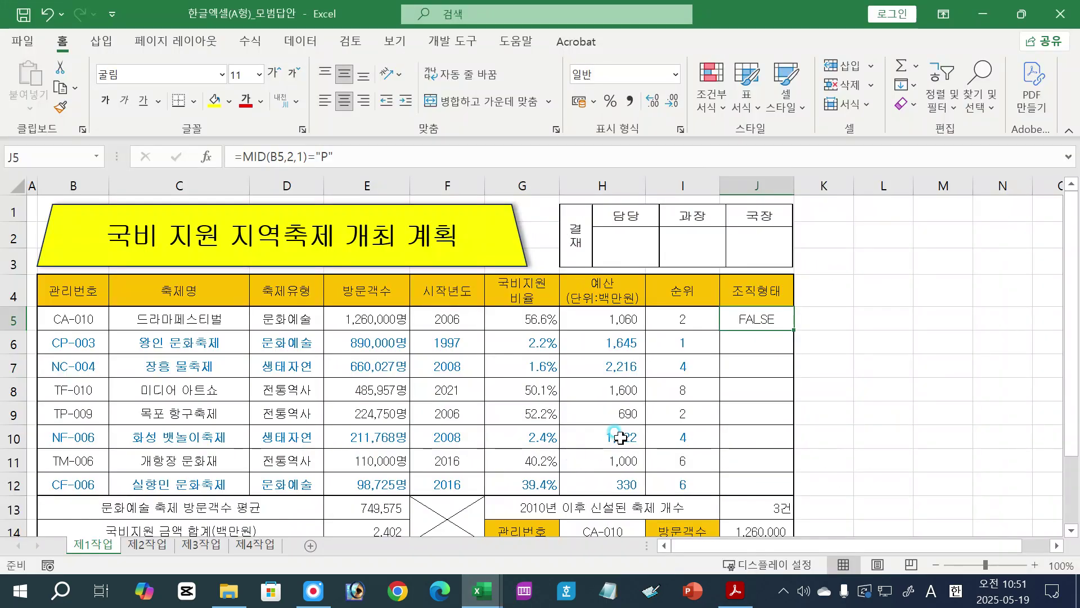
click(758, 320)
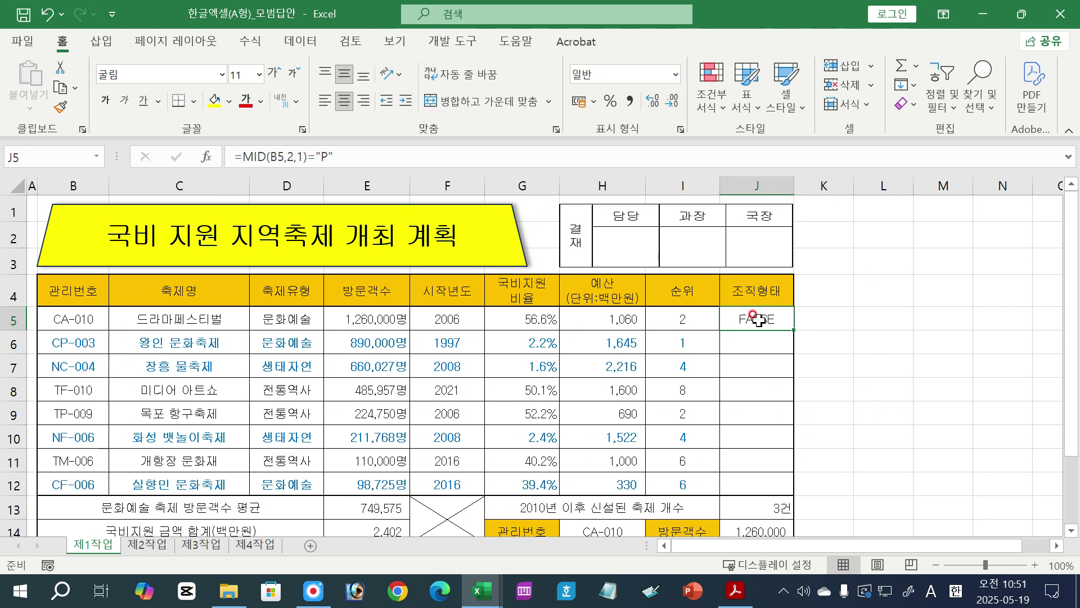
double_click(758, 319)
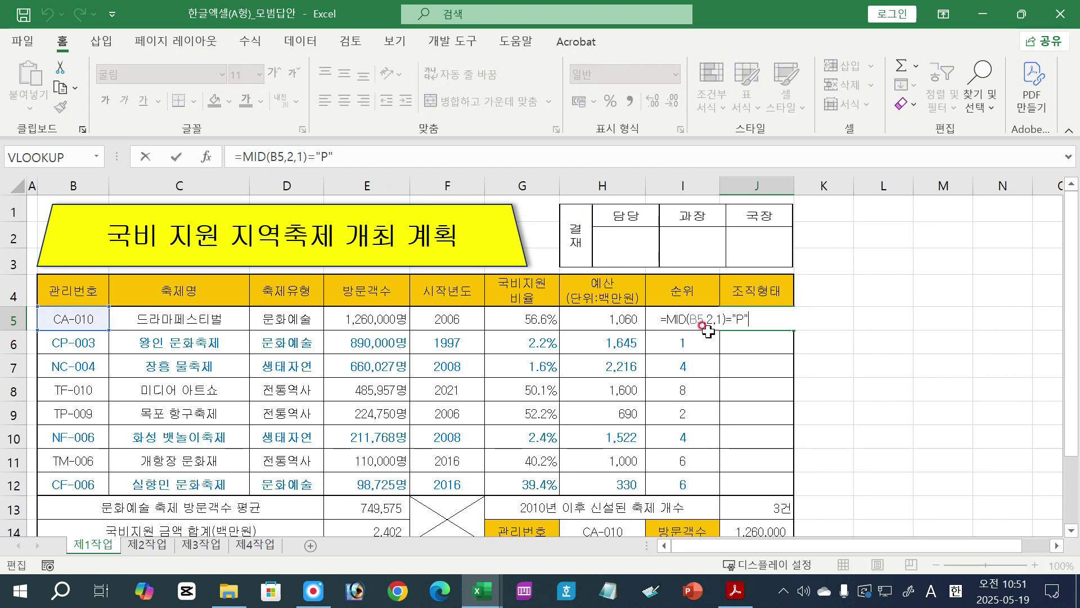
drag(668, 320, 768, 320)
click(667, 320)
text(if)
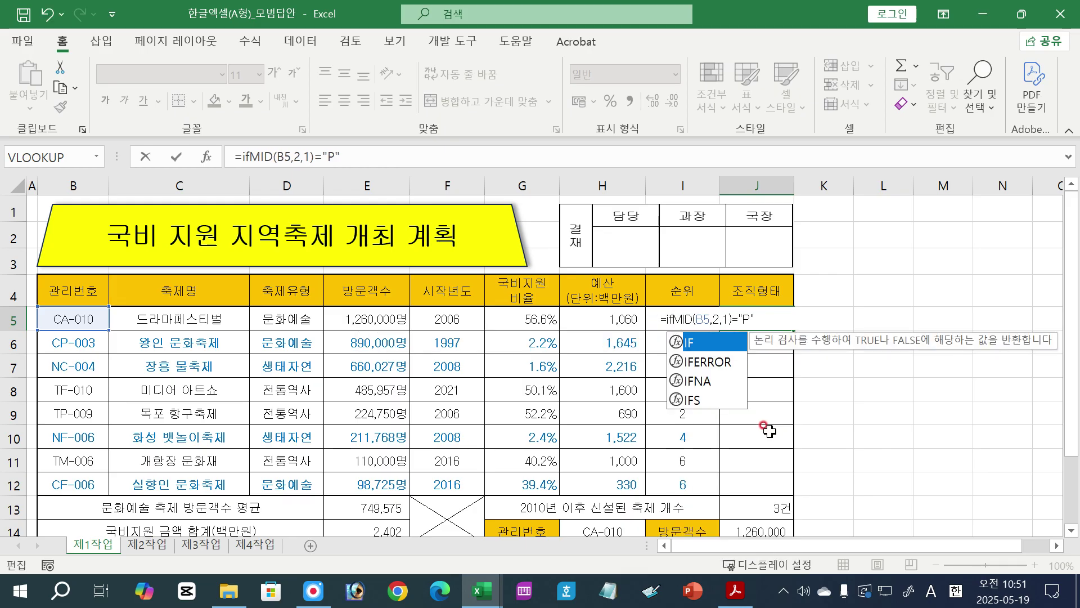
key(Tab)
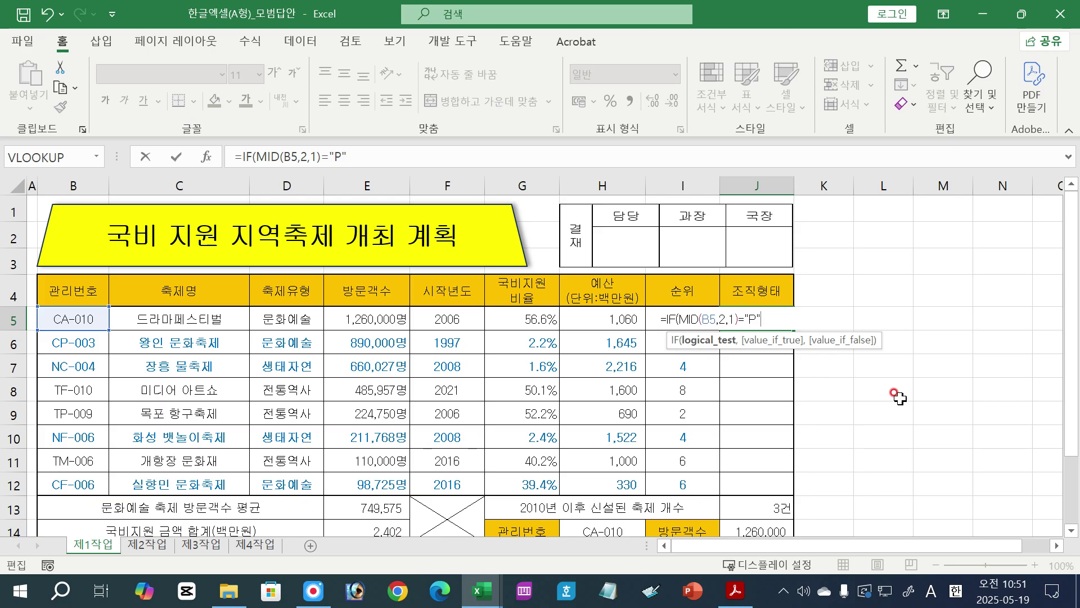
Add "민간단체" as the value-if-true argument of the IF in J5, followed by a comma for the next argument.
text(,)
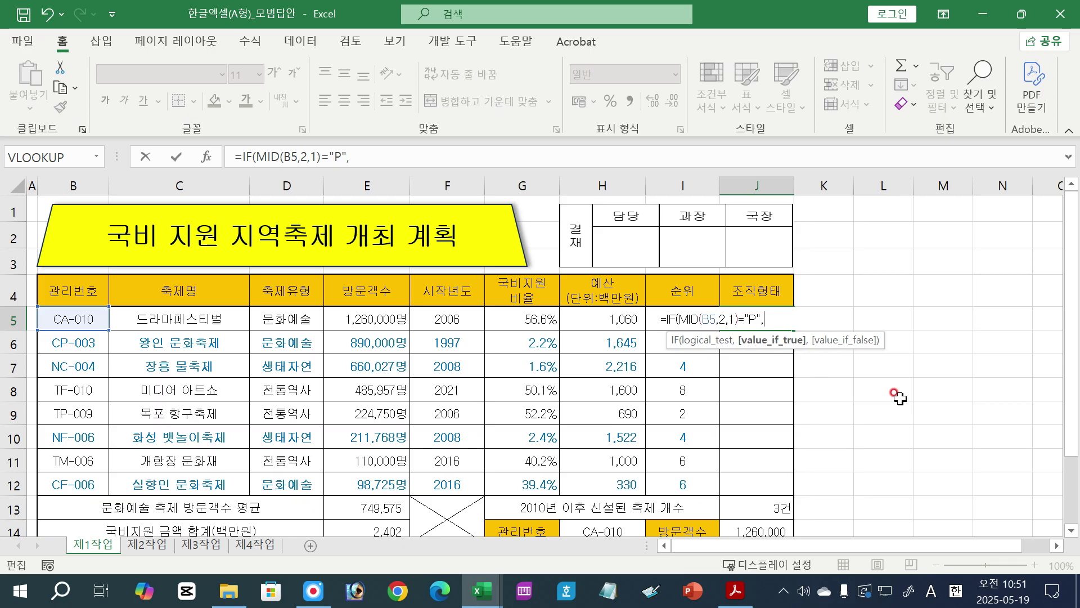
text(")
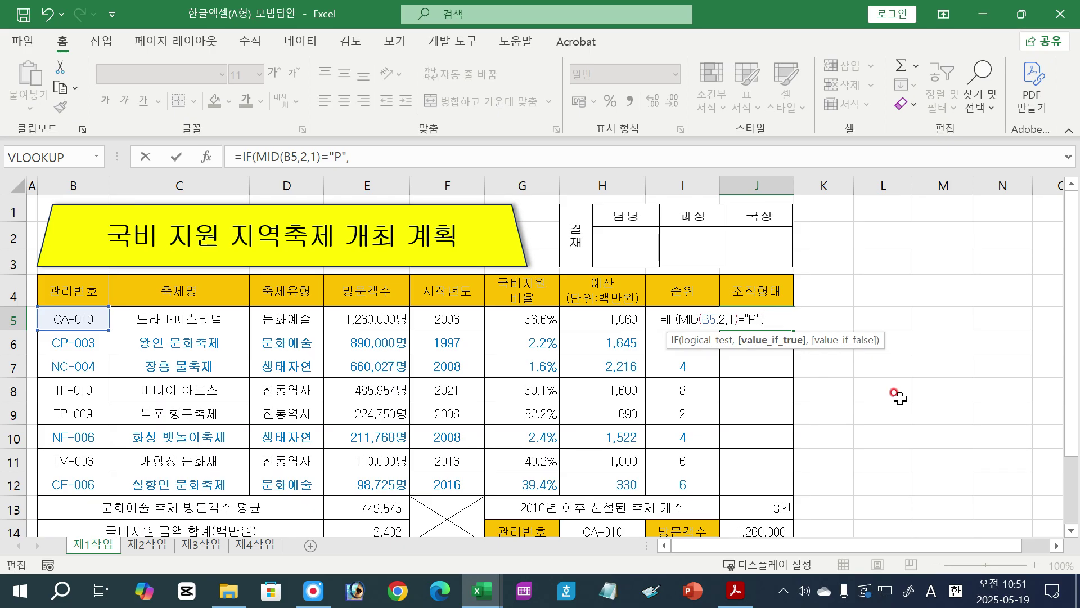
key(Hangul)
text(민ㄱ)
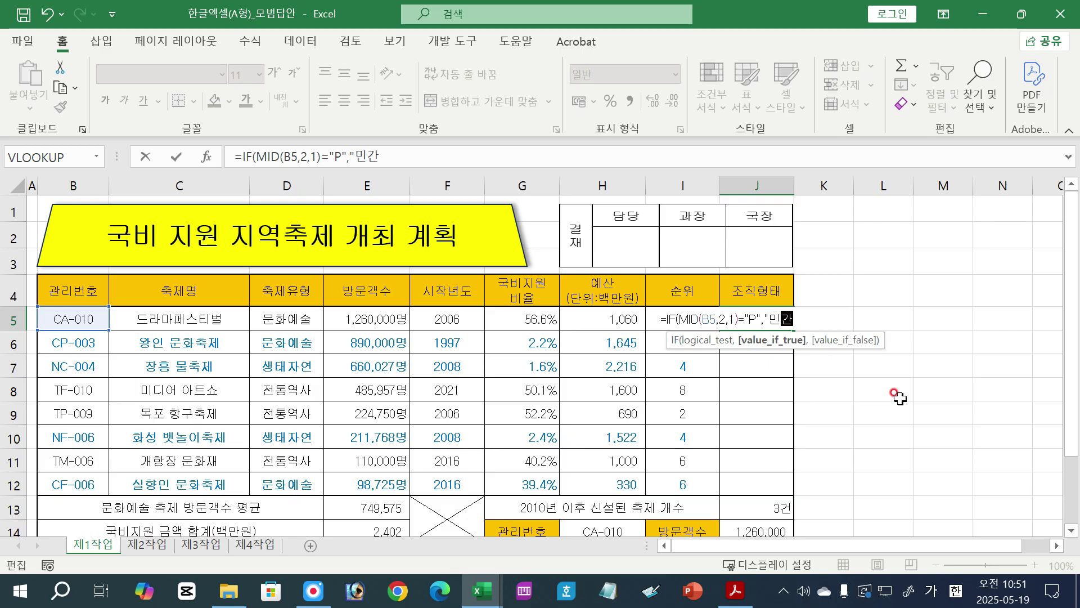
text(단체)
text(",)
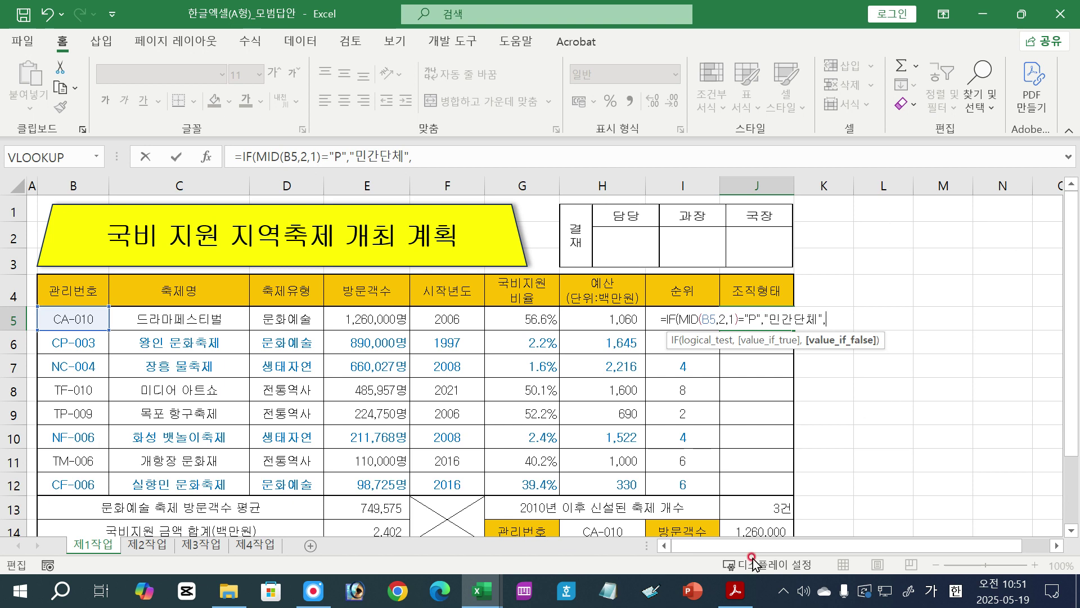
Recheck task (2) in the exam PDF, and nest an empty IF() as the value-if-false argument in J5, closing both functions.
click(736, 590)
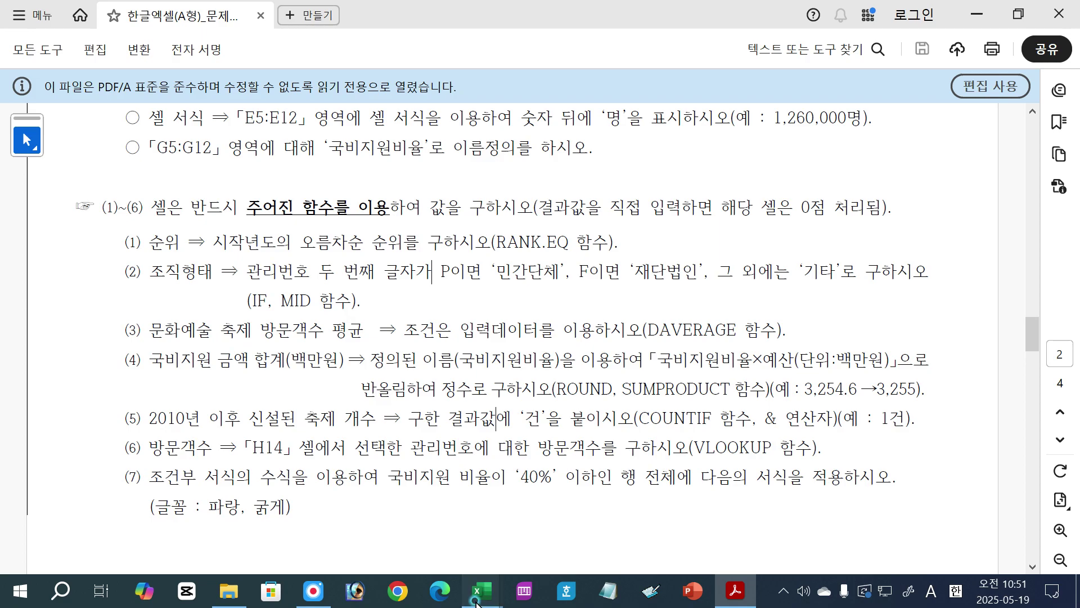
mouse_move(481, 590)
click(573, 523)
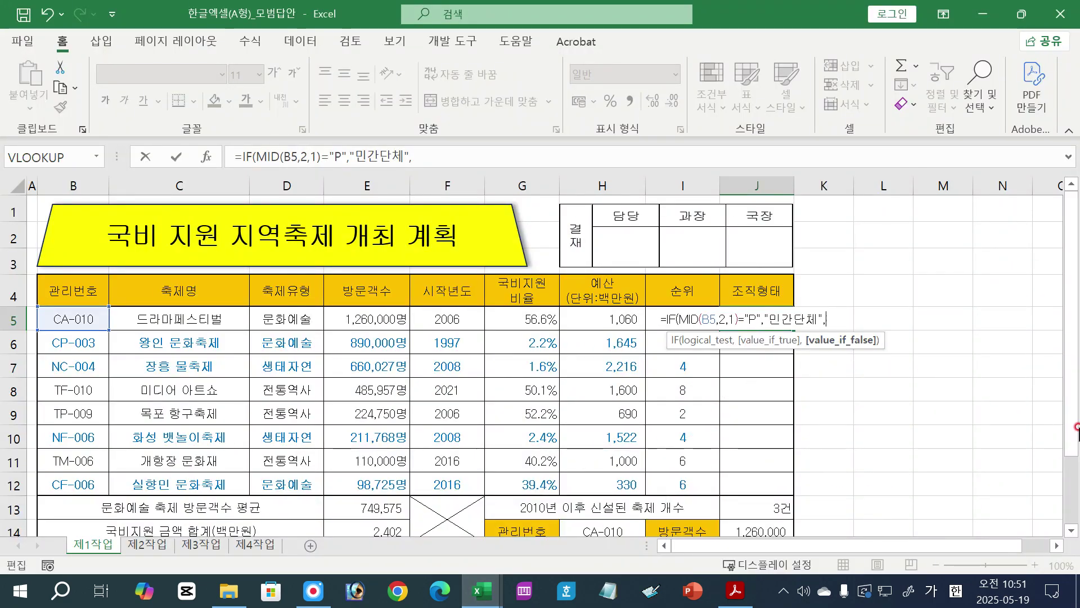
key(Hangul)
text(if)
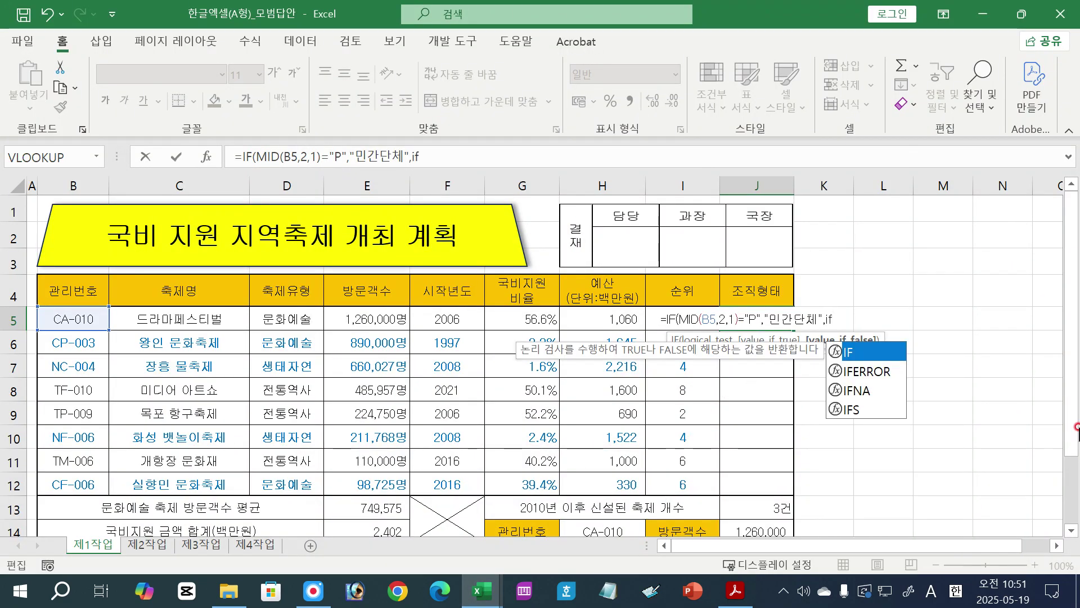
key(Tab)
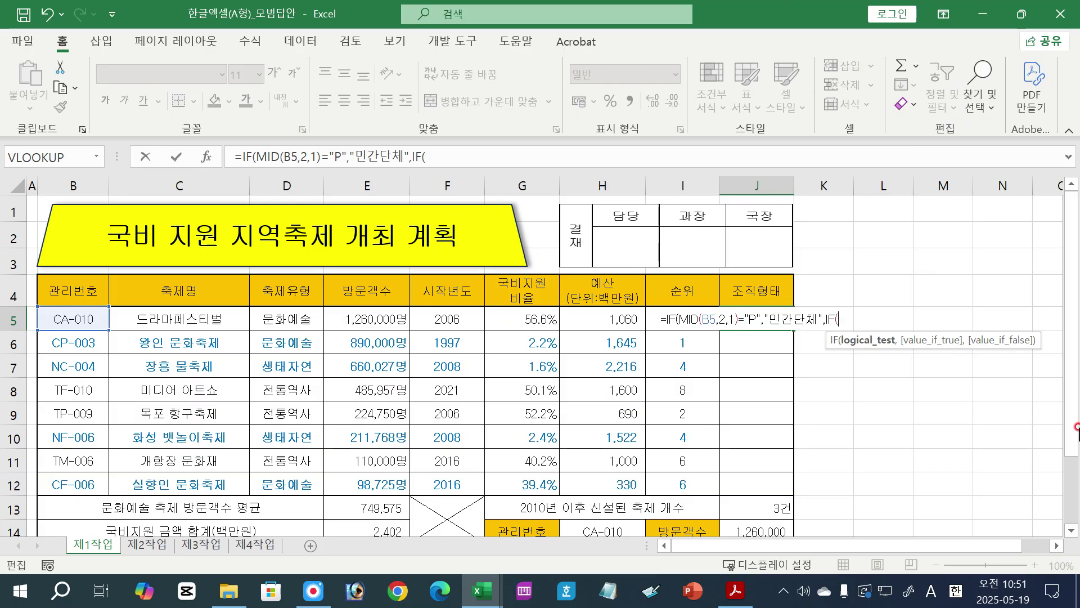
text()))
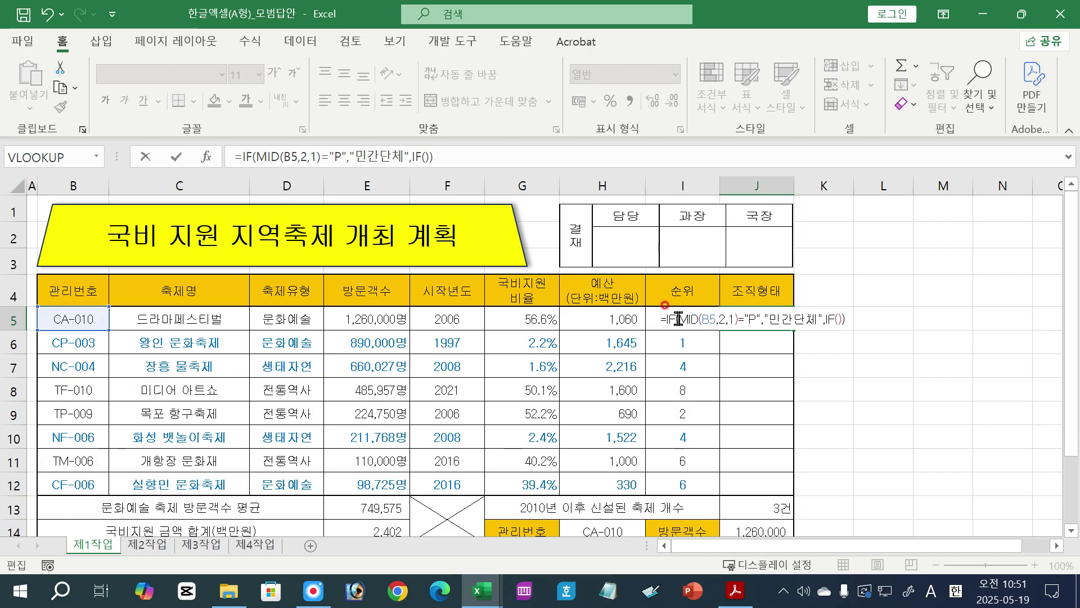
Enter MID(B5,2,1)="F" as the logical test of the nested IF in J5.
drag(678, 319, 842, 319)
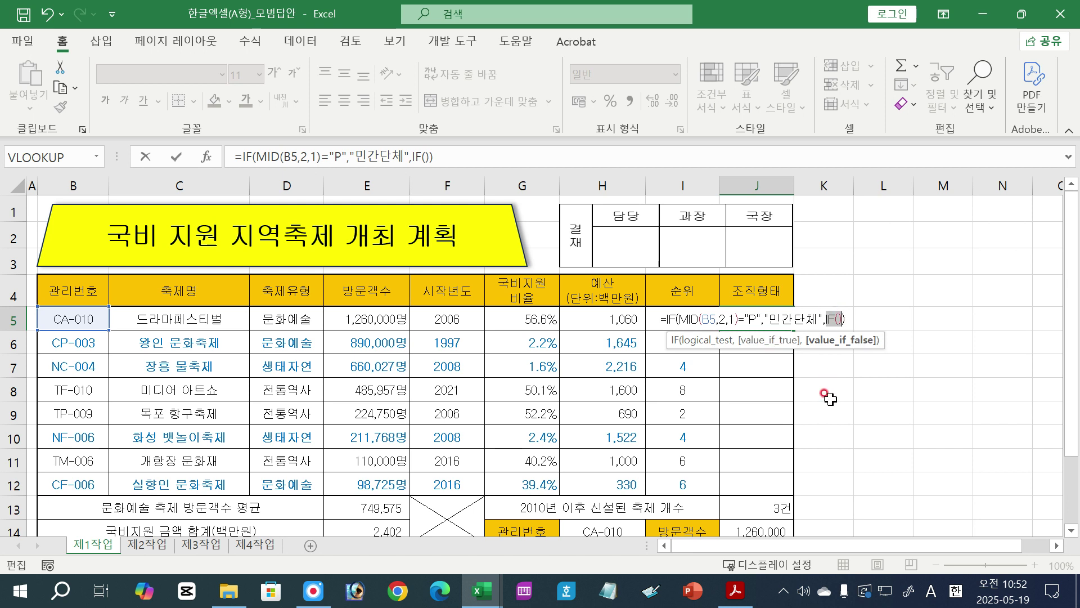
click(838, 319)
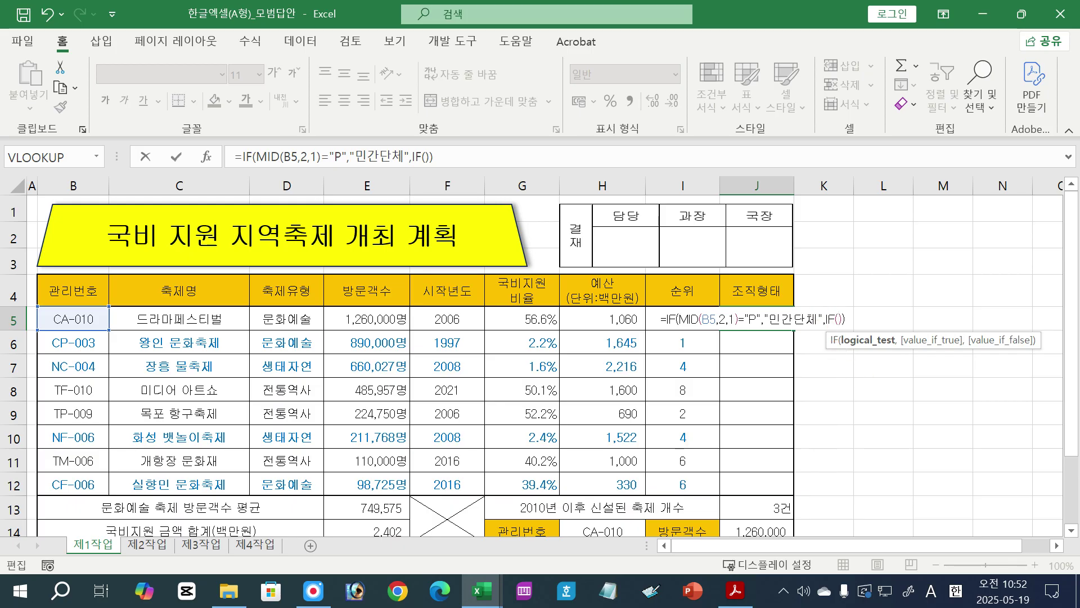
text(MID())
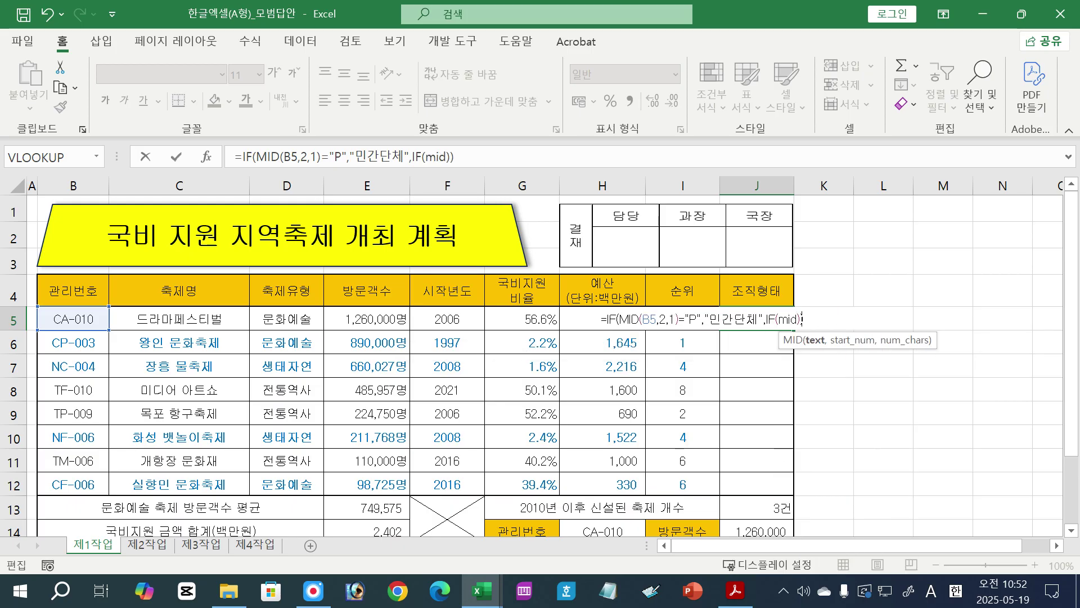
key(Left)
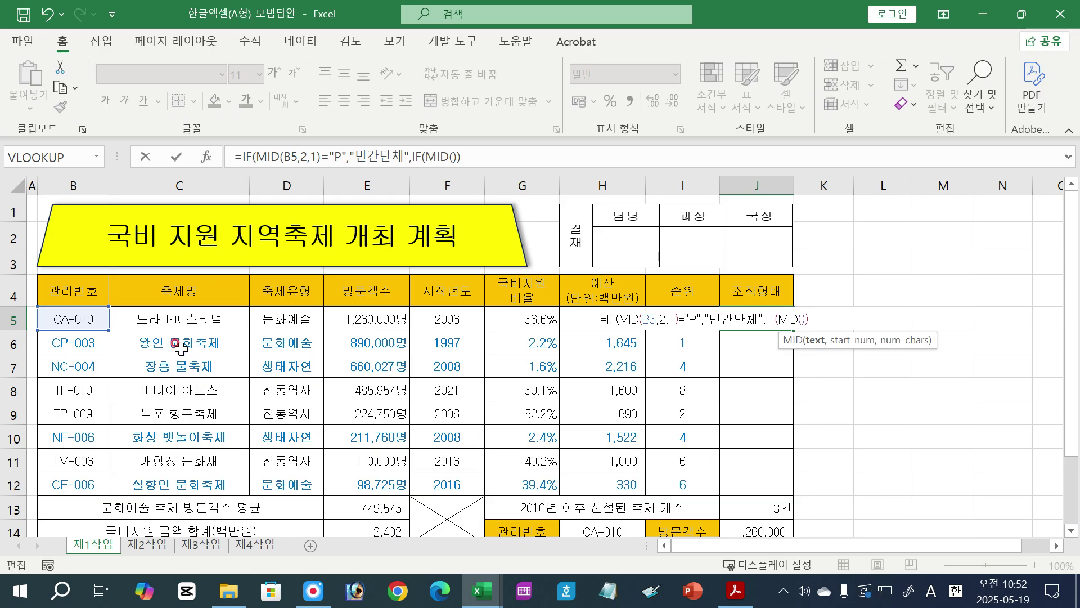
click(76, 318)
text(,2)
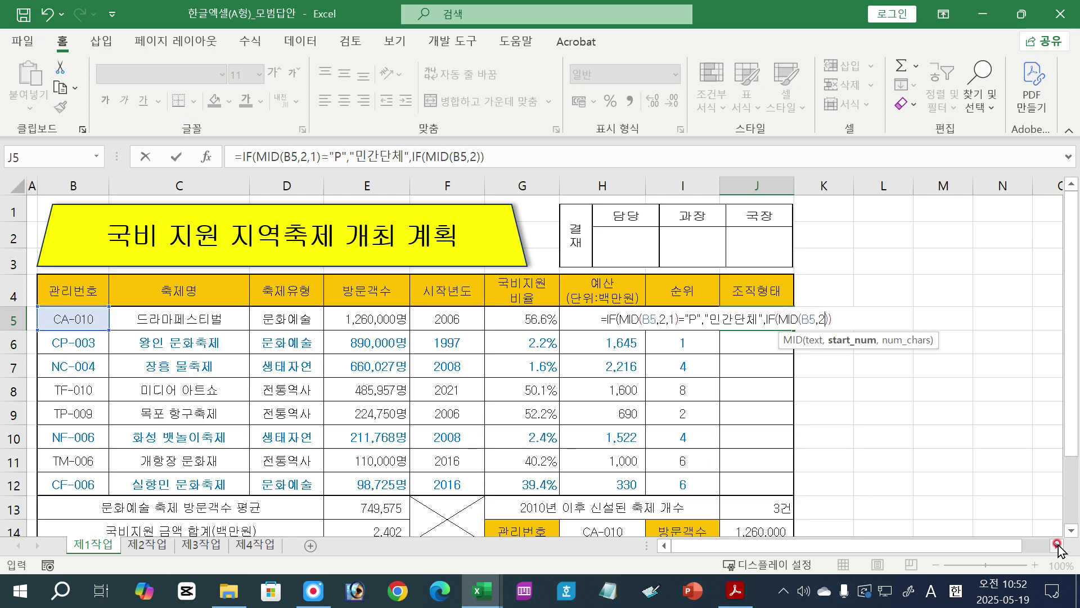
text(,1)
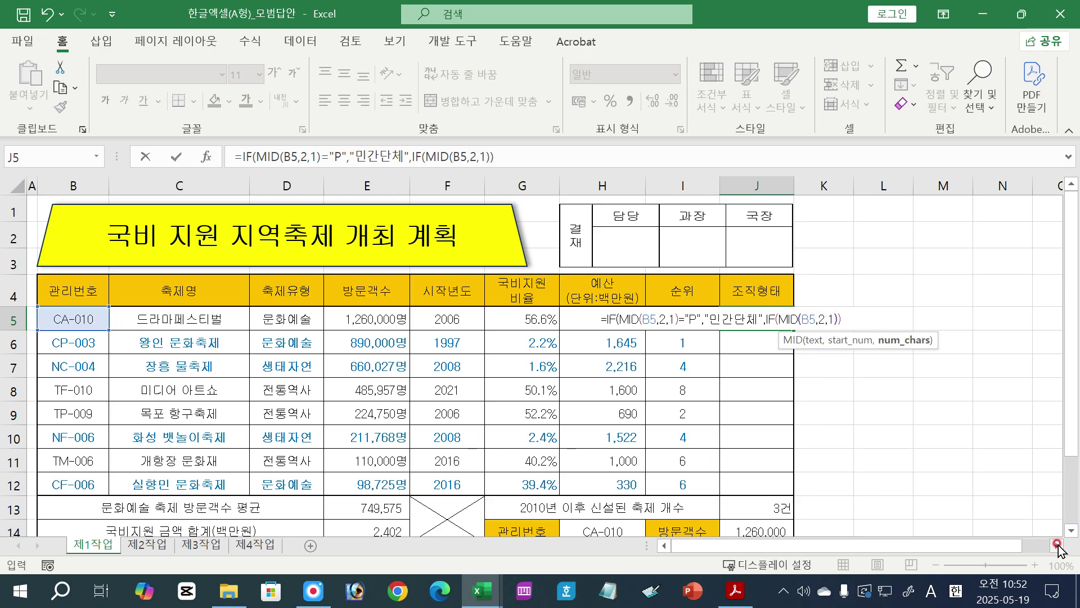
text())
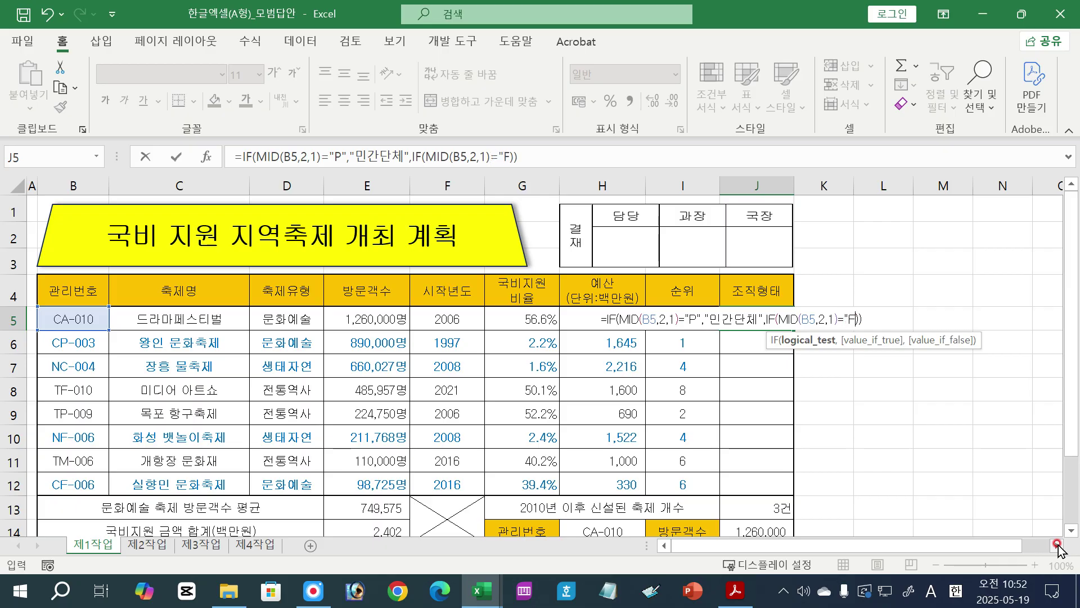
text(="F")
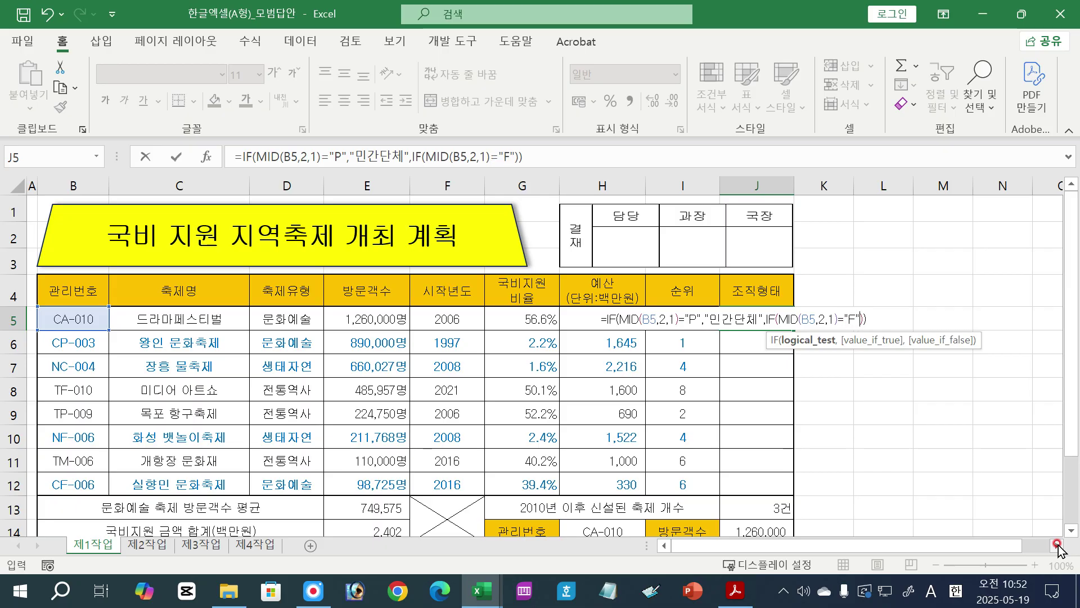
Check task (2) in the exam PDF, and complete the nested IF in J5 with "재단법인" as value-if-true and "기타" as value-if-false.
text(,)
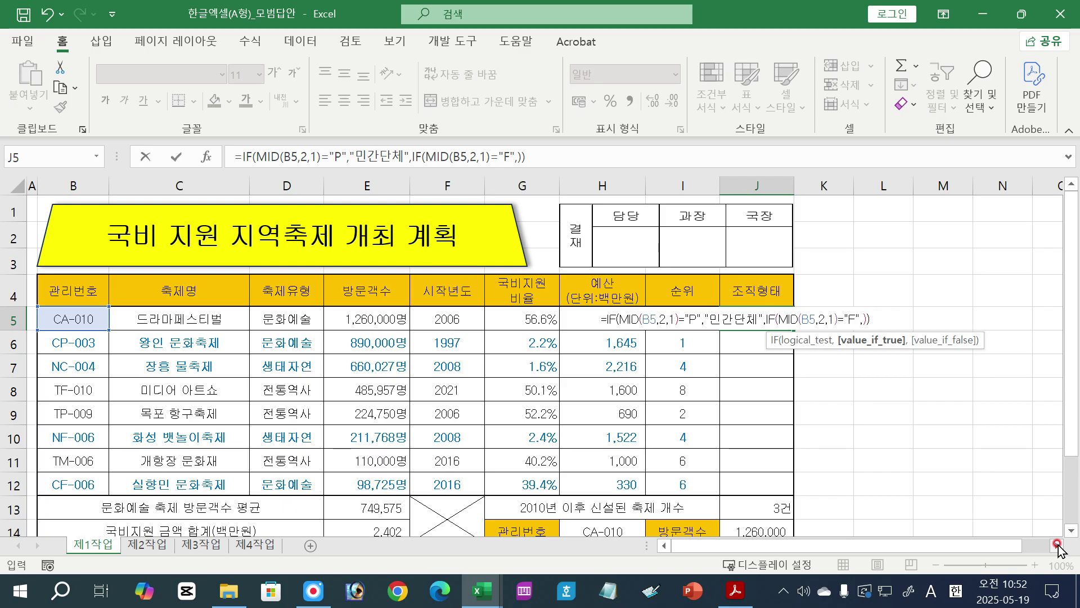
click(736, 591)
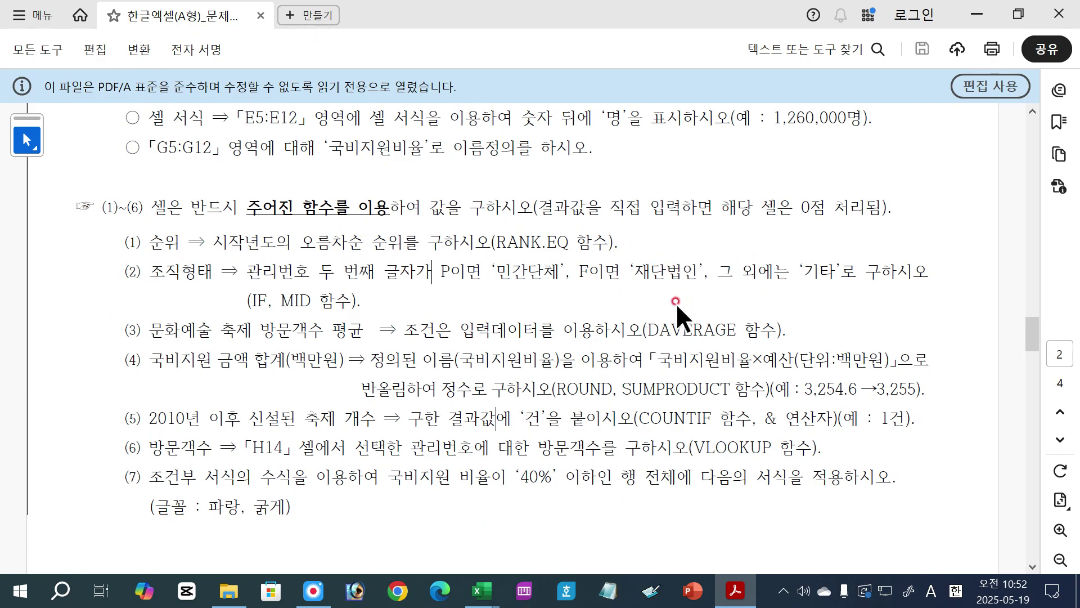
mouse_move(495, 601)
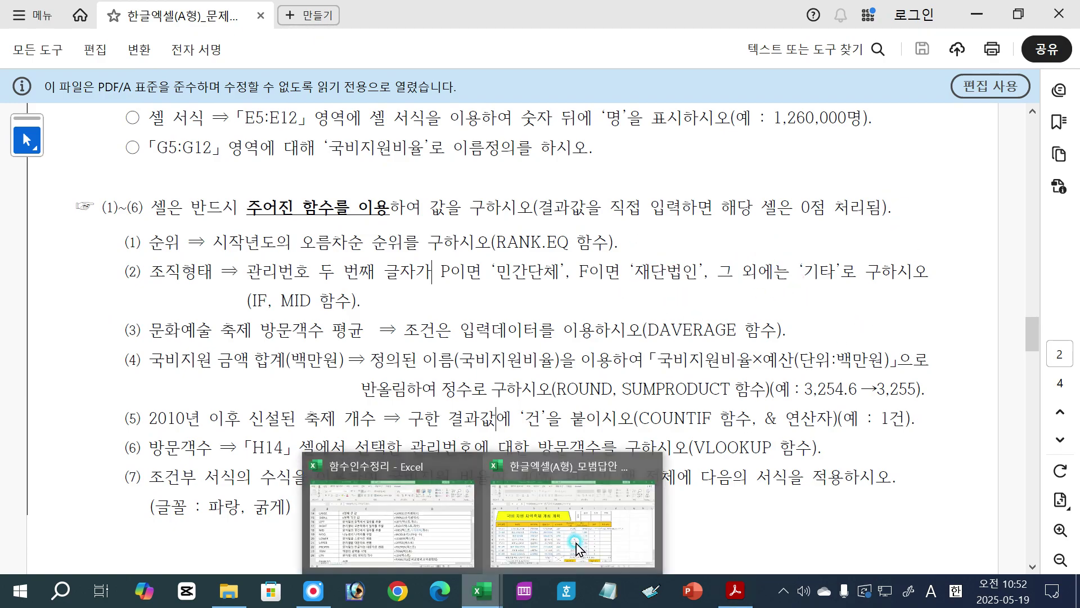
click(495, 518)
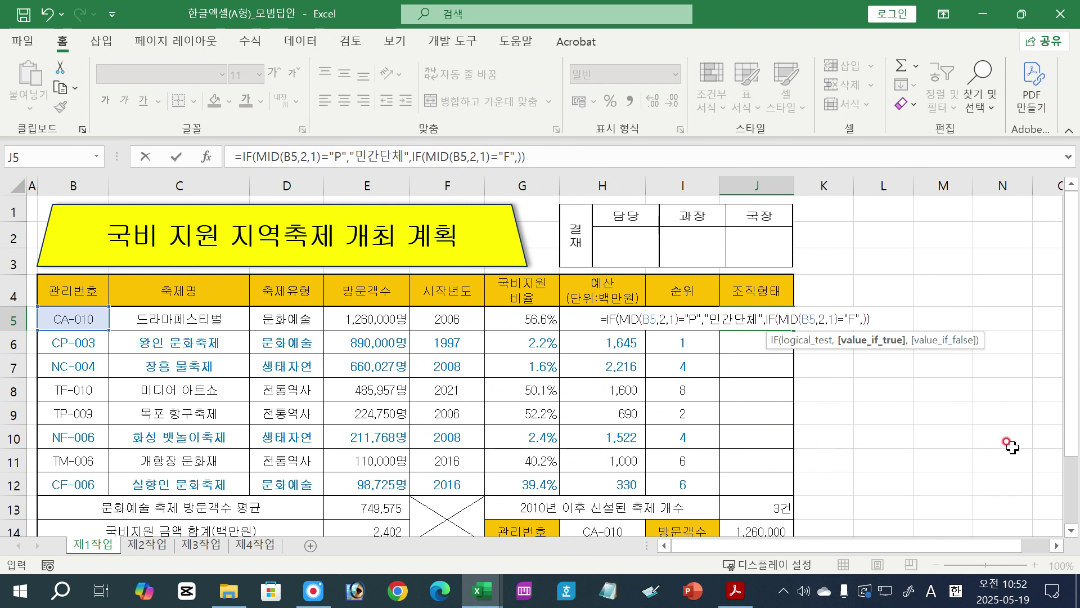
text(")
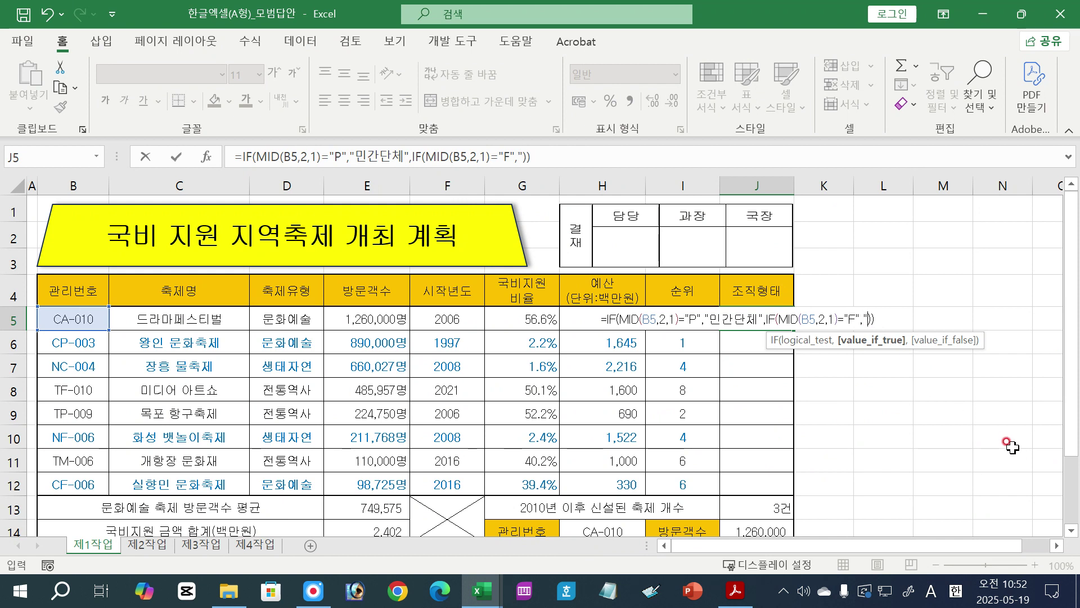
text(재다법ㅇ)
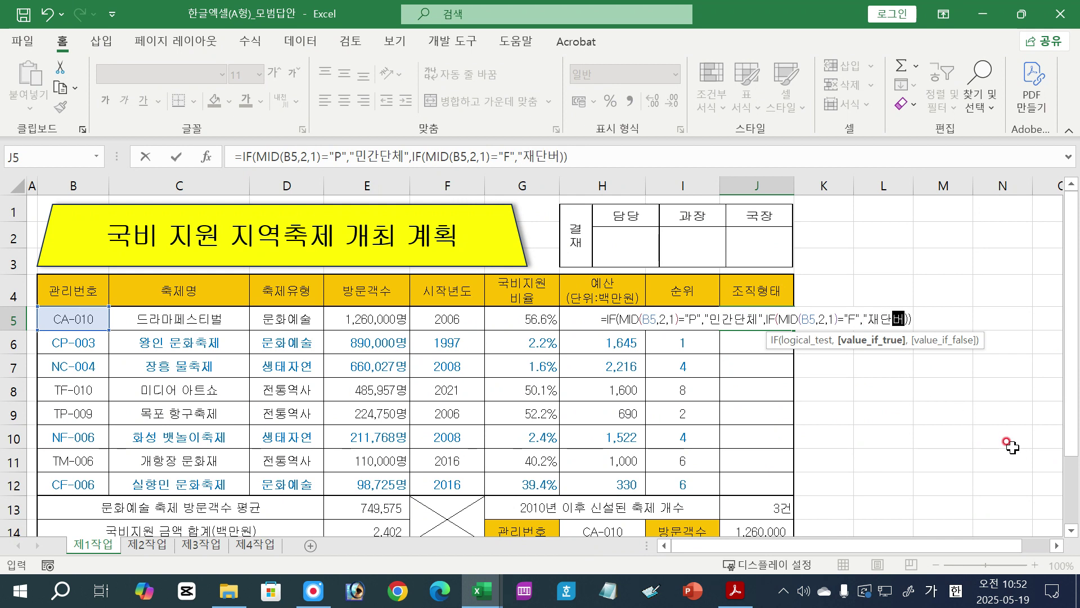
text(",)
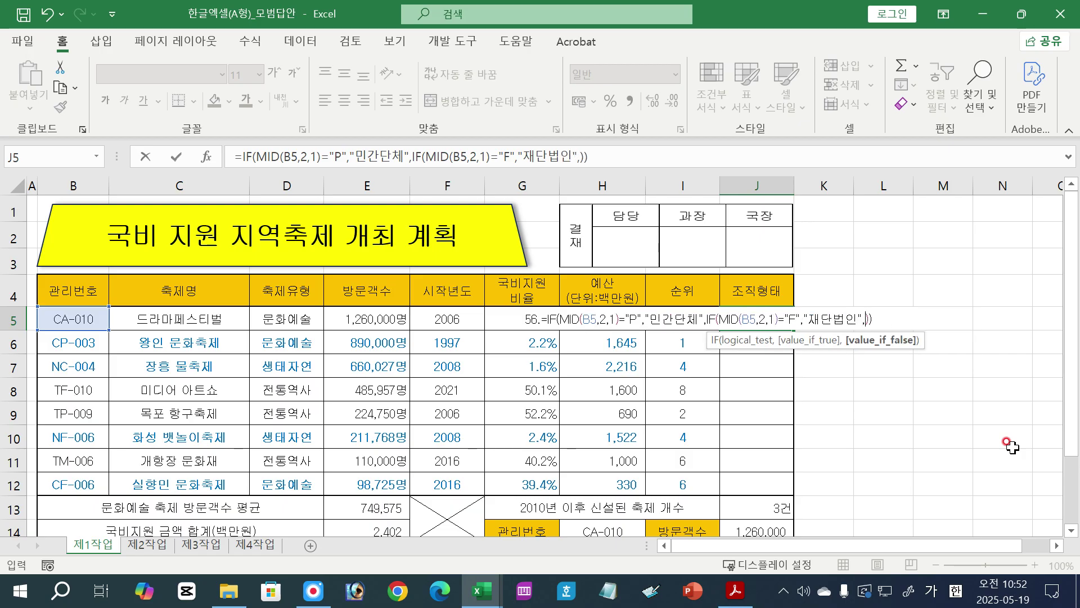
text("기타)
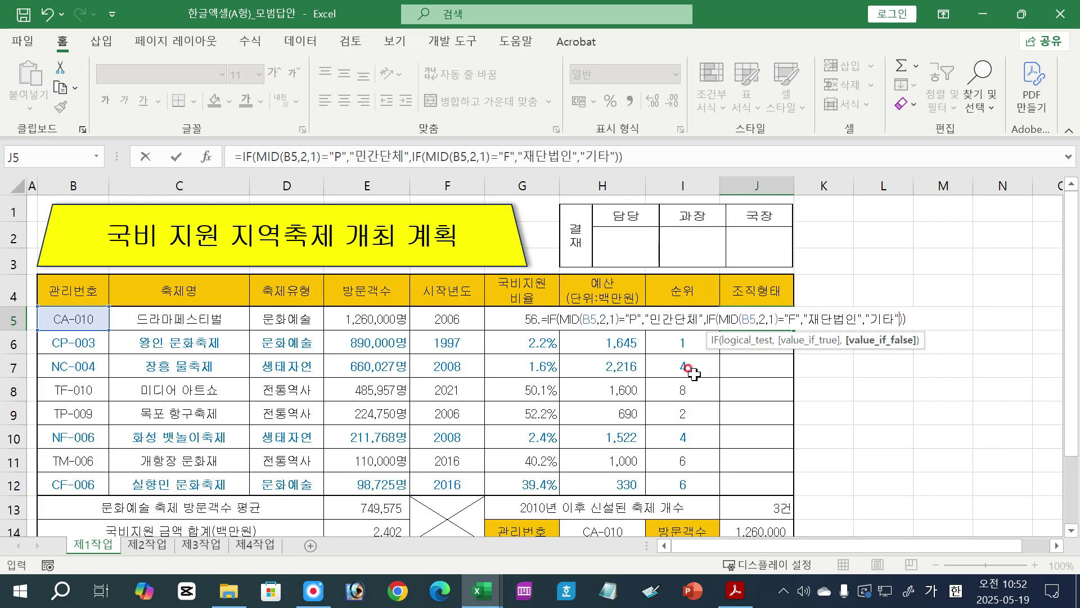
drag(707, 322, 905, 321)
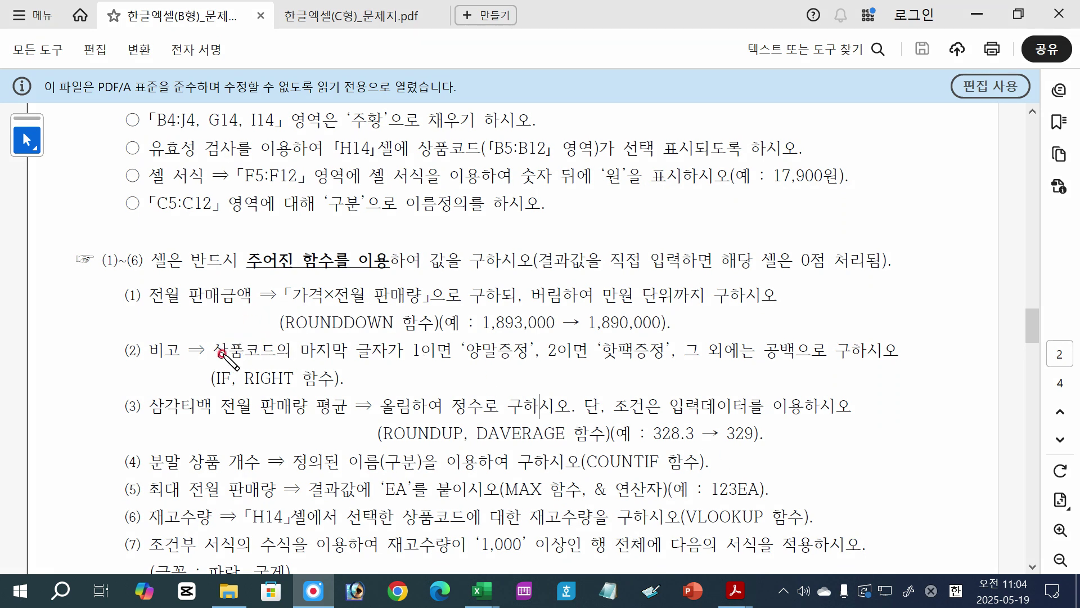
In task (2) of the B형 exam PDF, underline "상품코드의 마지막 글자" and handwrite right(상,1) plus the mappings 1→양 and 2→핫.
drag(207, 359, 388, 353)
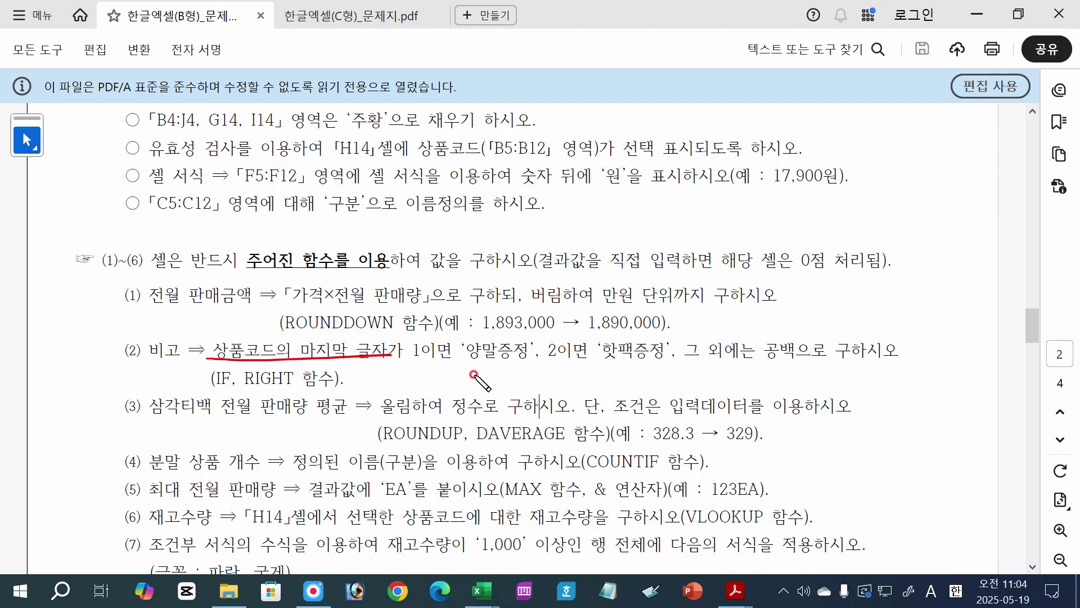
mouse_move(471, 371)
mouse_down()
mouse_move(490, 382)
mouse_move(554, 369)
mouse_move(561, 386)
mouse_move(594, 383)
mouse_up()
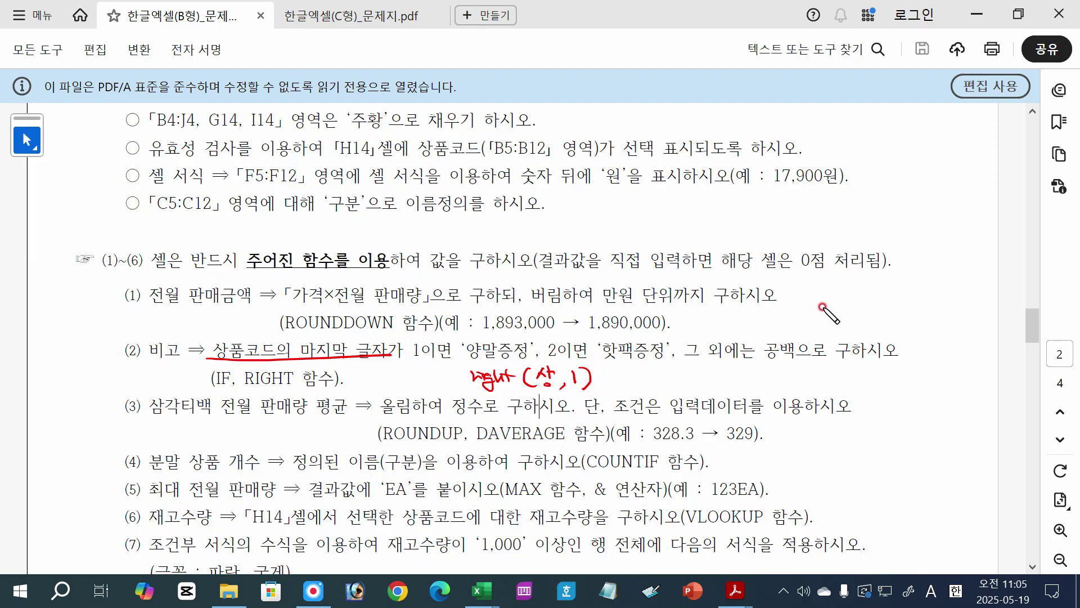
mouse_move(820, 284)
mouse_down()
mouse_move(822, 296)
mouse_move(856, 289)
mouse_up()
mouse_move(847, 284)
mouse_down()
mouse_move(848, 294)
mouse_move(896, 291)
mouse_move(888, 298)
mouse_up()
drag(823, 307, 878, 310)
drag(885, 299, 888, 321)
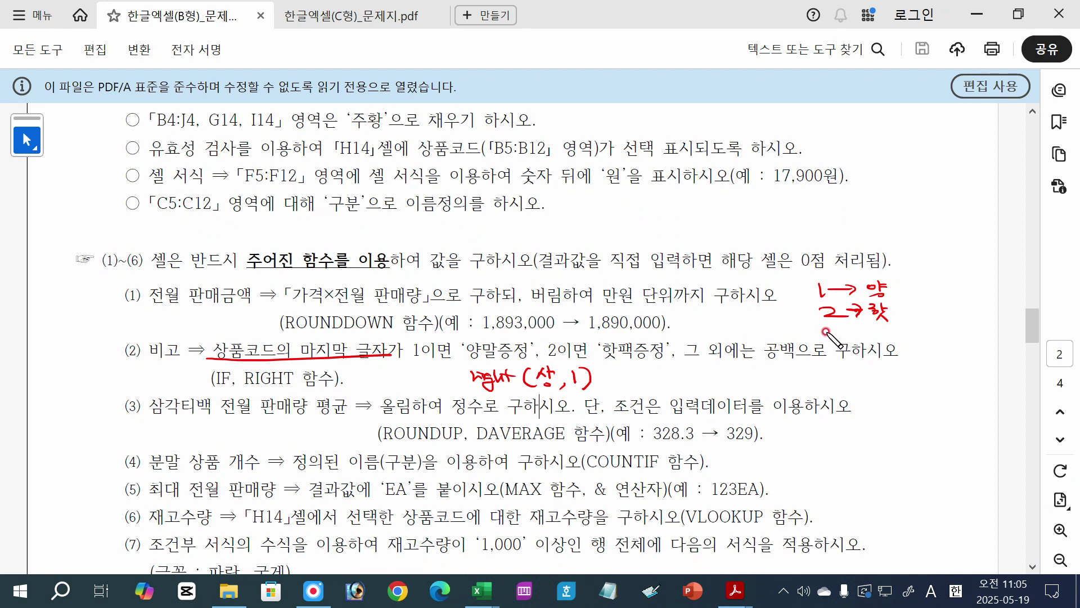
Handwrite the third mapping 3~9→공 below the other two, and underline IF in task (2).
drag(825, 332, 833, 336)
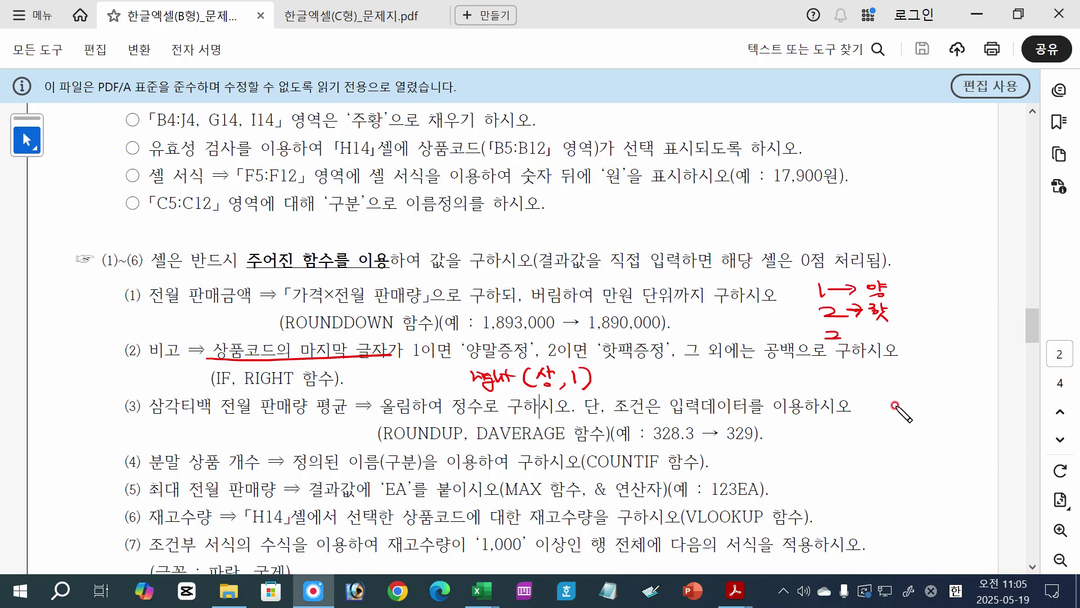
mouse_move(829, 332)
mouse_down()
mouse_move(865, 345)
mouse_move(916, 336)
mouse_up()
mouse_move(908, 332)
mouse_down()
mouse_move(937, 337)
mouse_move(929, 344)
mouse_up()
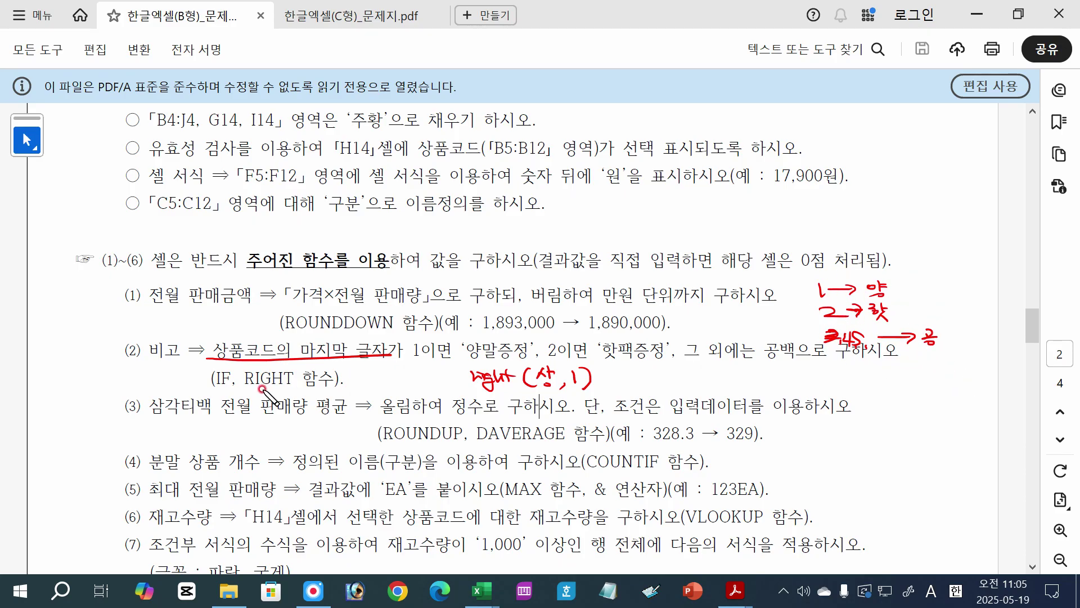
drag(206, 386, 230, 387)
drag(810, 333, 860, 336)
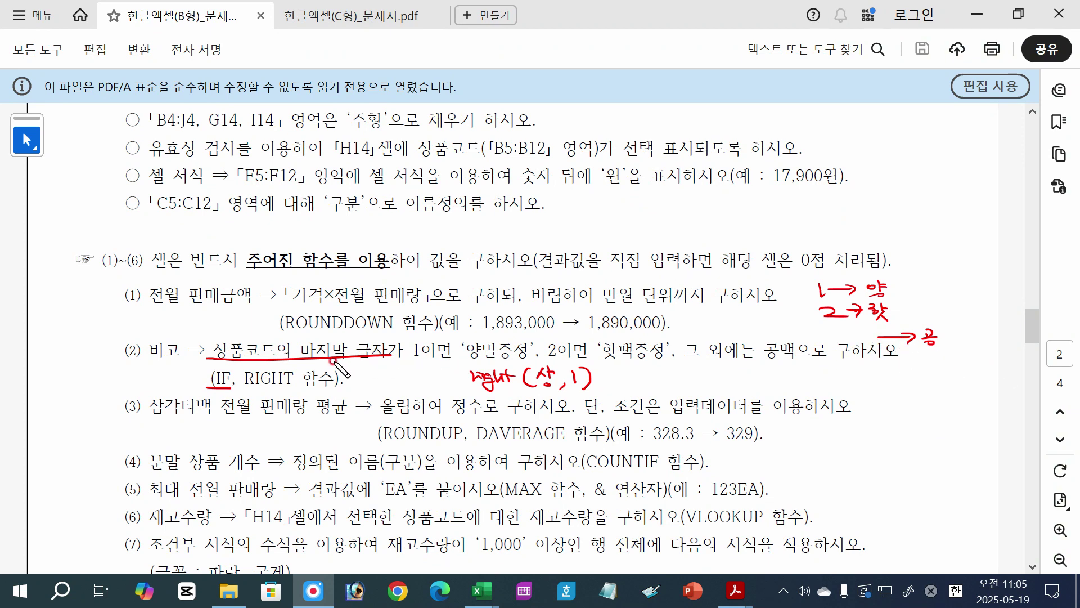
mouse_move(819, 335)
mouse_down()
mouse_move(846, 336)
mouse_move(851, 347)
mouse_up()
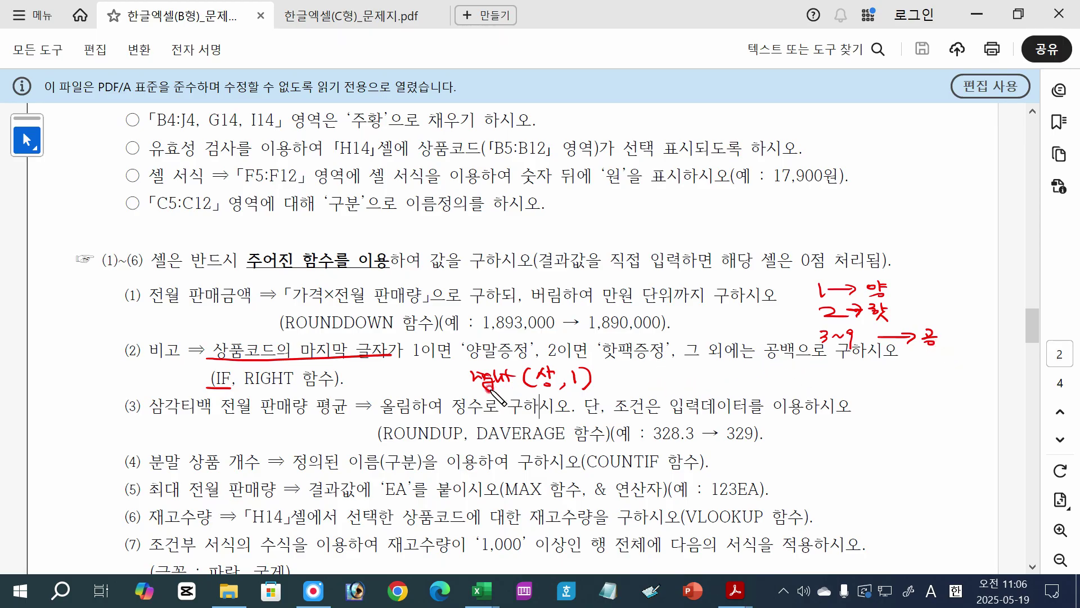
Sketch the alternative =choose(right(상,1),양,핫,"","") beside task (2), circle IF, and erase the choose parts around right(상,1).
mouse_move(366, 374)
mouse_down()
mouse_move(453, 376)
mouse_move(477, 389)
mouse_up()
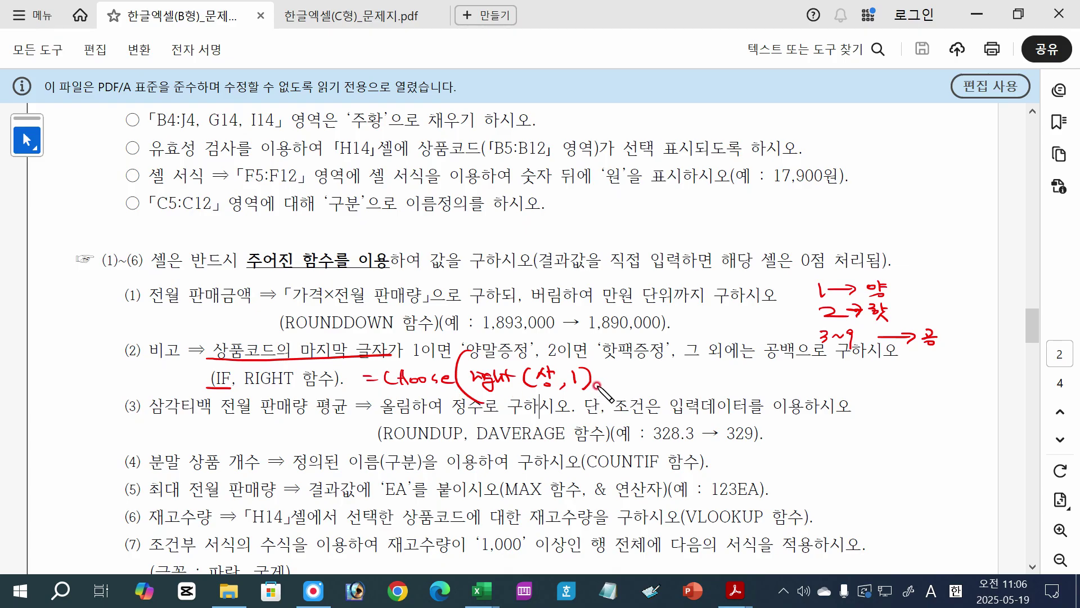
mouse_move(599, 384)
mouse_down()
mouse_move(596, 394)
mouse_move(636, 387)
mouse_move(659, 371)
mouse_move(687, 390)
mouse_move(713, 375)
mouse_move(724, 391)
mouse_move(763, 374)
mouse_move(777, 393)
mouse_up()
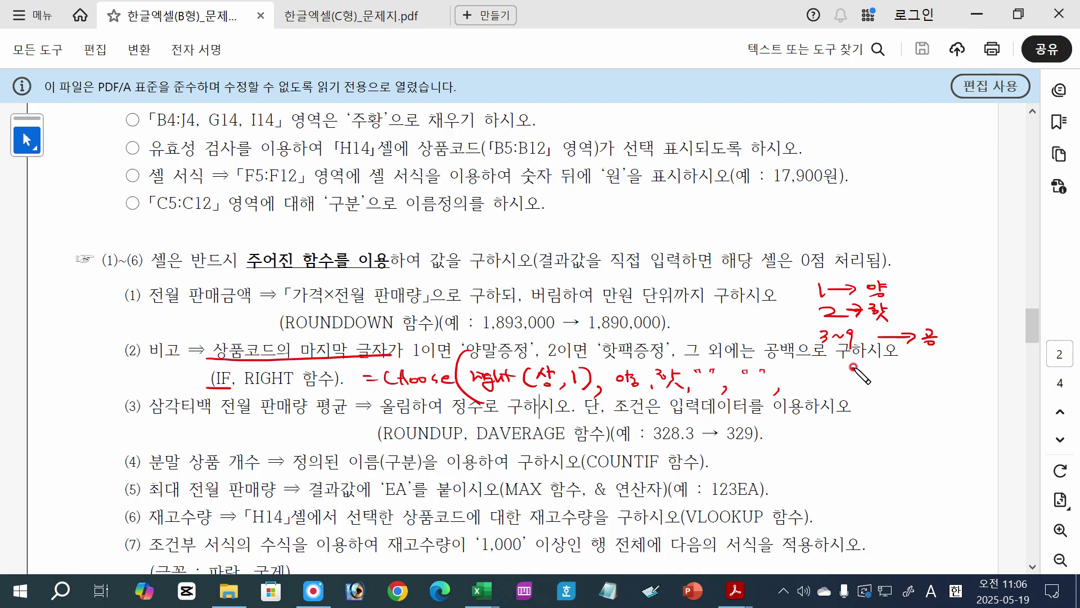
mouse_move(853, 366)
mouse_down()
mouse_move(873, 373)
mouse_move(882, 404)
mouse_up()
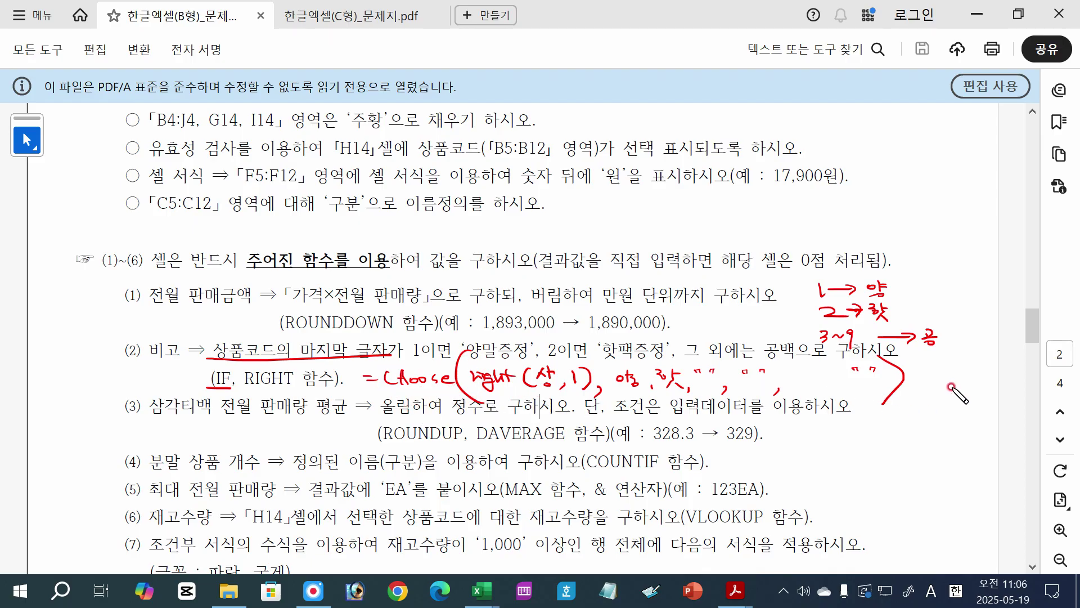
mouse_move(227, 370)
mouse_down()
mouse_move(241, 378)
mouse_move(224, 386)
mouse_up()
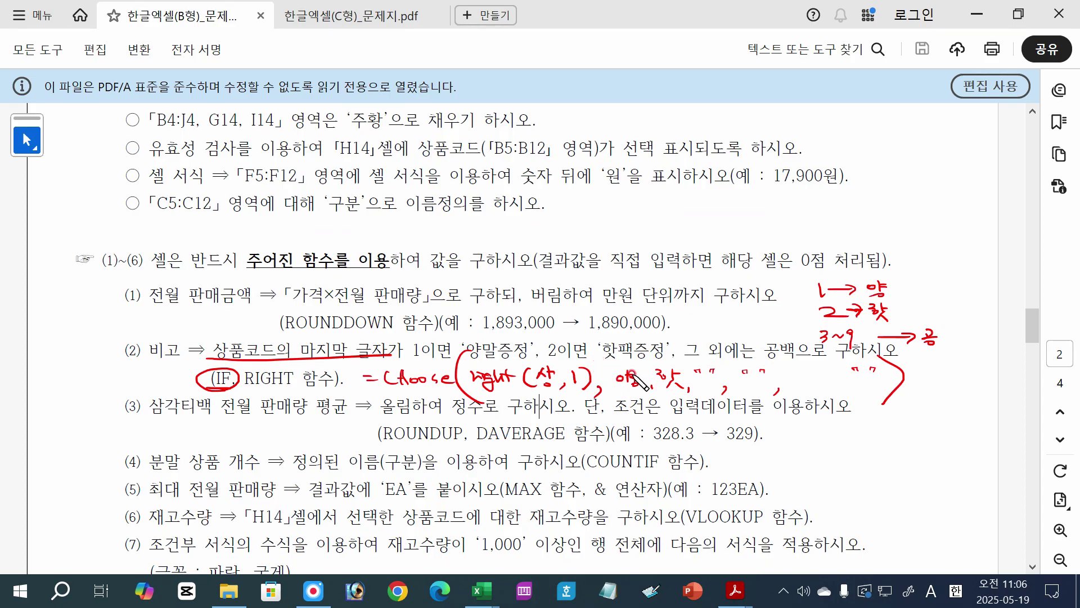
drag(633, 383, 641, 396)
click(564, 388)
drag(665, 392, 678, 392)
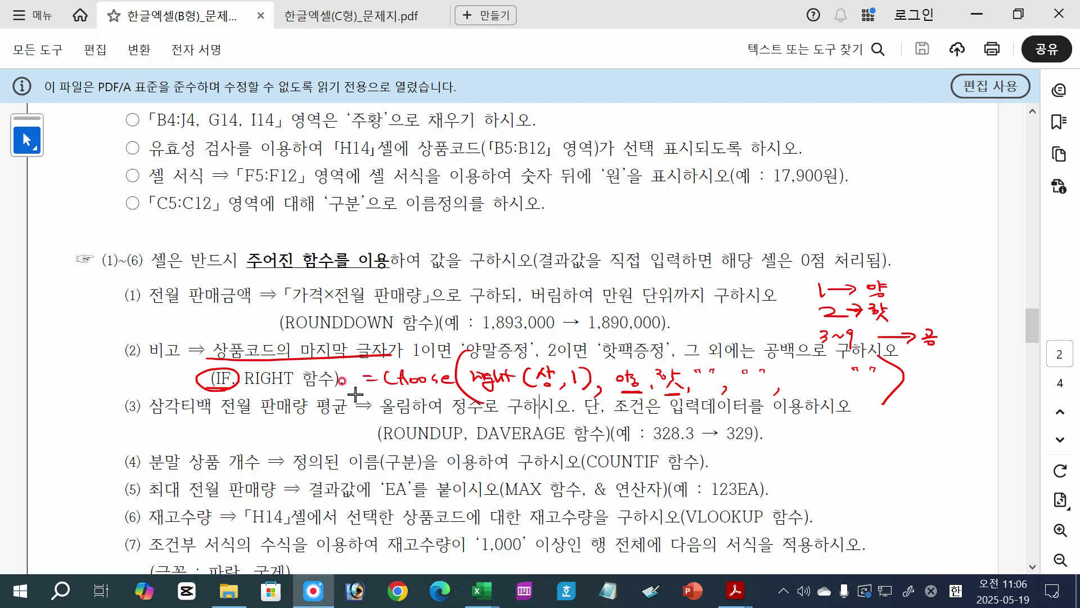
mouse_move(372, 385)
mouse_down()
mouse_move(398, 363)
mouse_move(434, 371)
mouse_move(461, 350)
mouse_move(616, 401)
mouse_move(608, 390)
mouse_move(637, 364)
mouse_move(898, 371)
mouse_move(664, 371)
mouse_move(691, 393)
mouse_up()
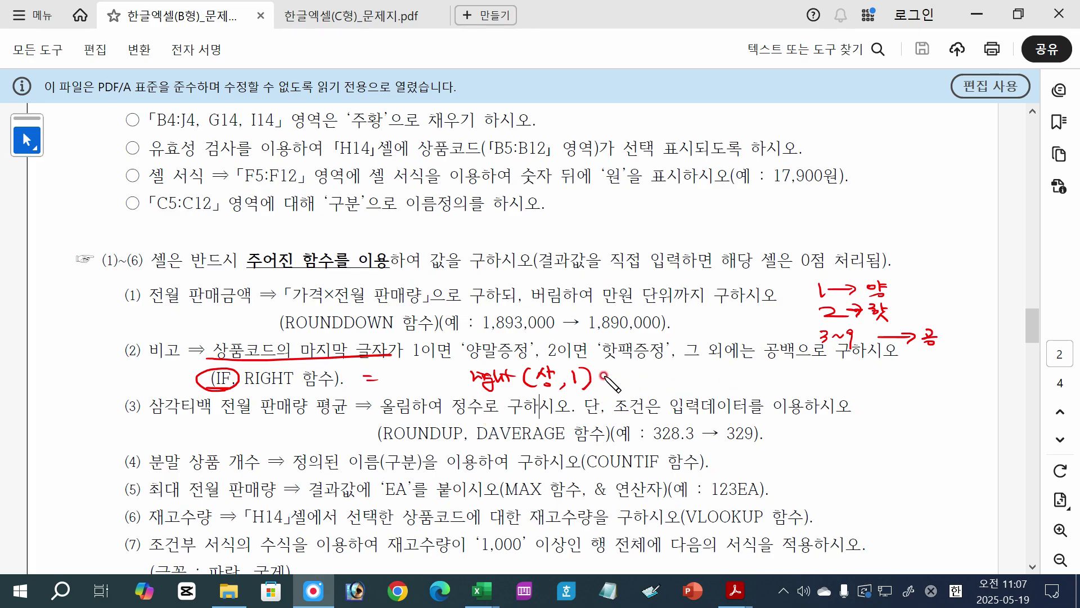
Circle the 1 in task (2)'s condition and handwrite ="1" after right(상,1).
mouse_move(412, 347)
mouse_down()
mouse_move(401, 354)
mouse_move(431, 360)
mouse_up()
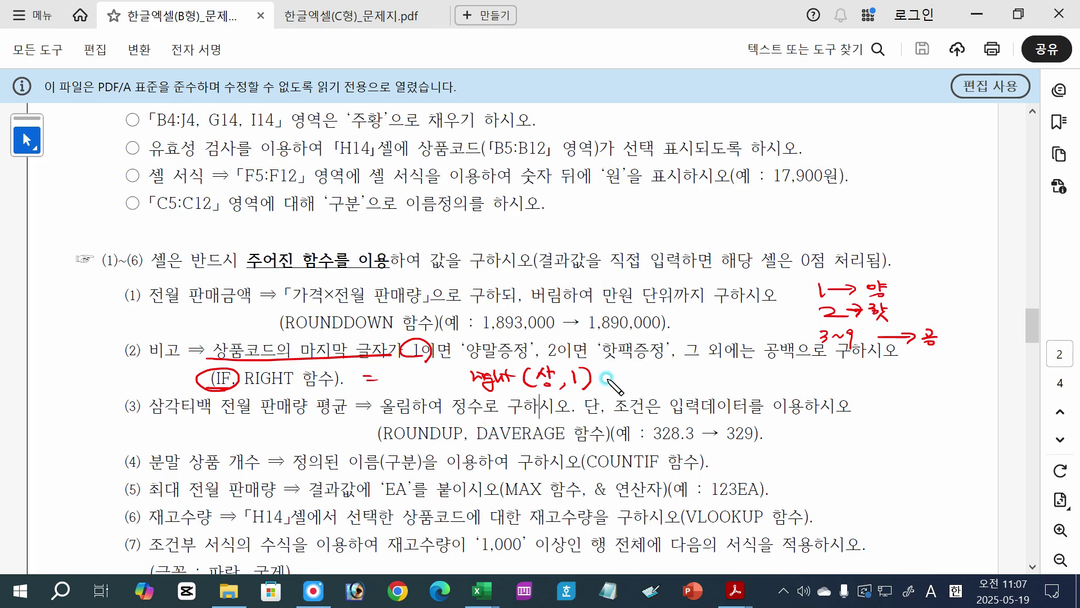
drag(599, 374, 614, 374)
drag(600, 382, 626, 387)
mouse_move(608, 385)
mouse_down()
mouse_move(601, 372)
mouse_move(627, 387)
mouse_up()
drag(628, 387, 625, 370)
drag(607, 366, 638, 373)
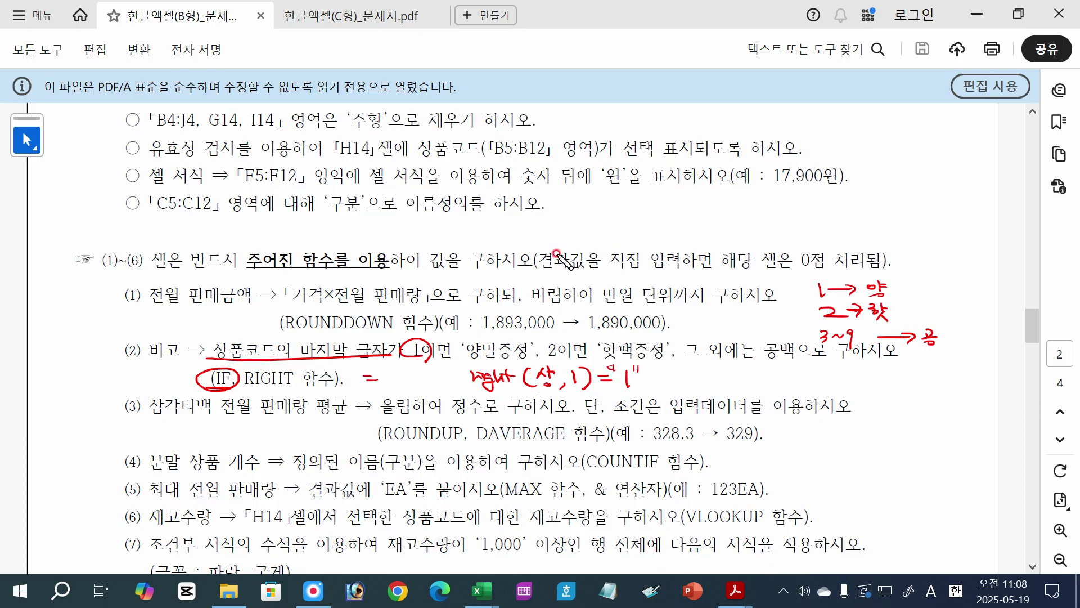
Handwrite the number-plus-text example =1+"1" ⇒ 2 above the function tasks.
mouse_move(658, 201)
mouse_down()
mouse_move(662, 222)
mouse_move(722, 219)
mouse_move(704, 192)
mouse_up()
drag(706, 187, 707, 192)
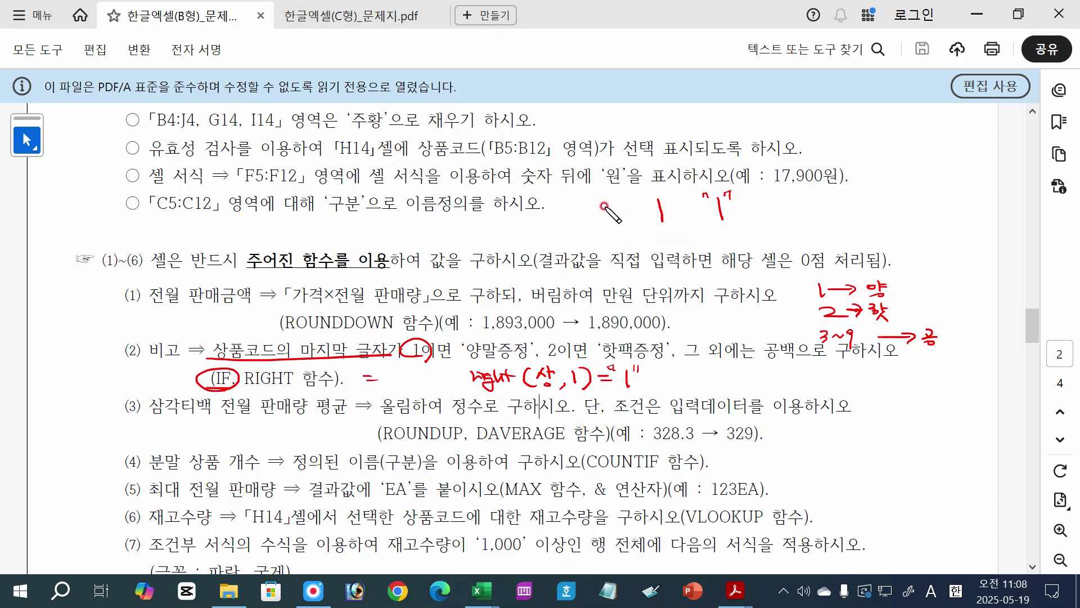
drag(600, 210, 616, 208)
drag(600, 217, 617, 216)
mouse_move(679, 206)
mouse_down()
mouse_move(690, 204)
mouse_move(688, 222)
mouse_up()
mouse_move(792, 205)
mouse_down()
mouse_move(819, 213)
mouse_move(854, 198)
mouse_up()
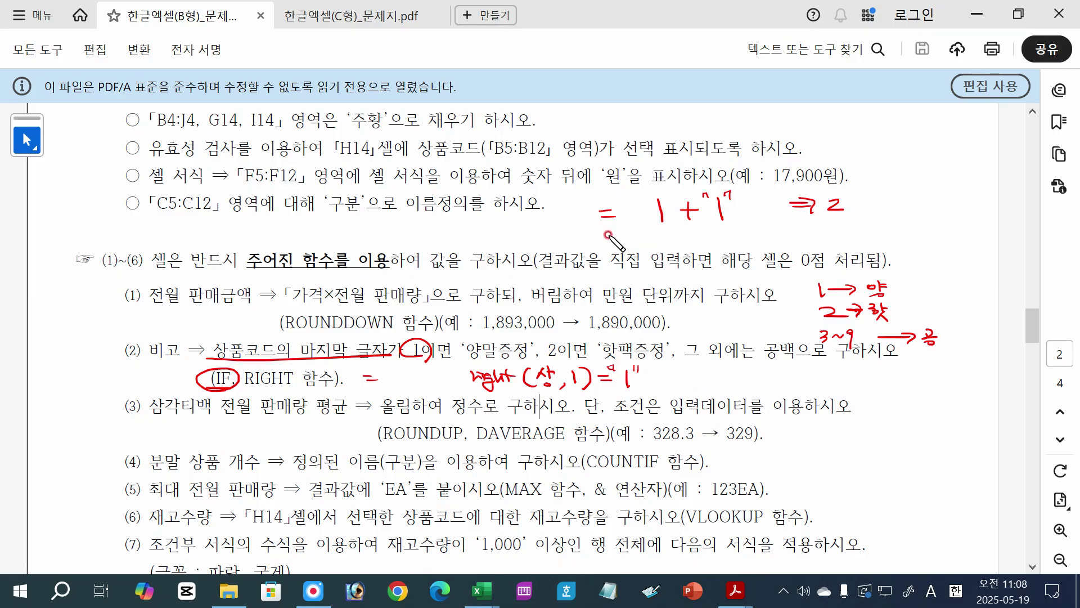
Handwrite the comparison example =1="1" ⇒ False below the addition example.
mouse_move(604, 243)
mouse_down()
mouse_move(668, 255)
mouse_move(699, 241)
mouse_up()
mouse_move(685, 246)
mouse_down()
mouse_move(727, 255)
mouse_move(705, 233)
mouse_up()
drag(710, 227, 731, 236)
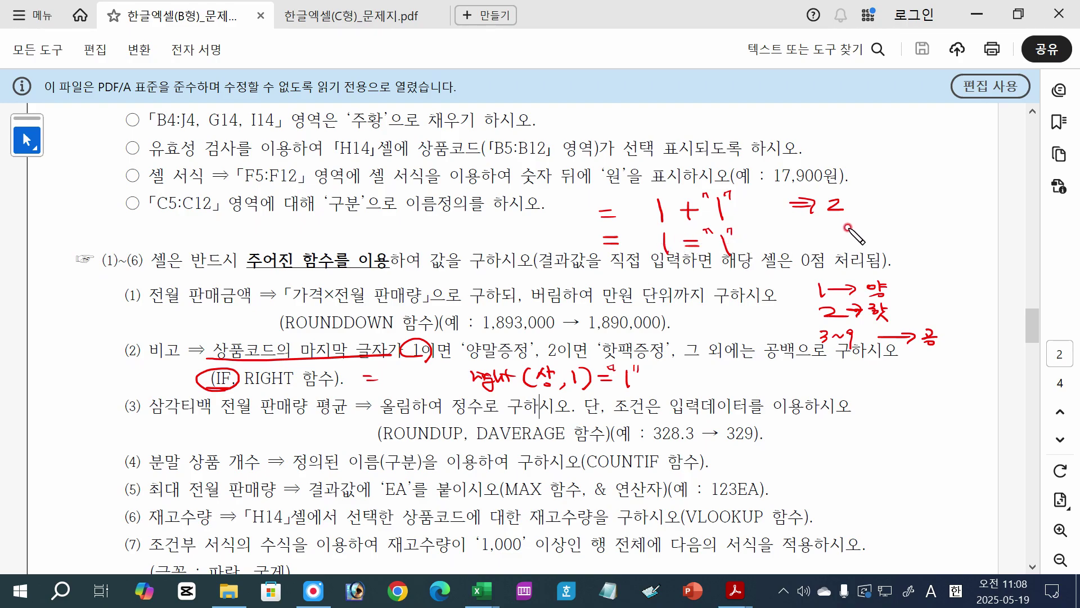
drag(778, 238, 876, 241)
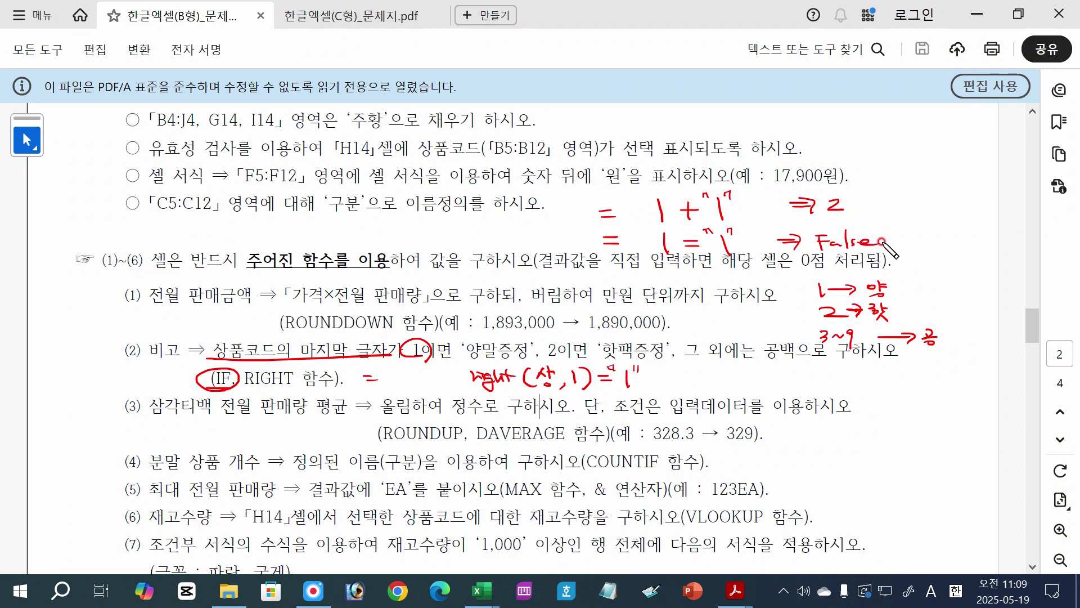
Handwrite the matching-type comparison examples =1=1 ⇒ T and ="1"="1" ⇒ T.
mouse_move(624, 277)
mouse_down()
mouse_move(683, 285)
mouse_move(715, 270)
mouse_move(771, 286)
mouse_up()
drag(679, 318, 697, 310)
drag(697, 305, 715, 309)
mouse_move(719, 304)
mouse_down()
mouse_move(742, 320)
mouse_move(748, 309)
mouse_up()
drag(750, 303, 766, 308)
drag(768, 303, 790, 313)
drag(778, 318, 793, 317)
mouse_move(797, 314)
mouse_down()
mouse_move(813, 312)
mouse_move(804, 326)
mouse_up()
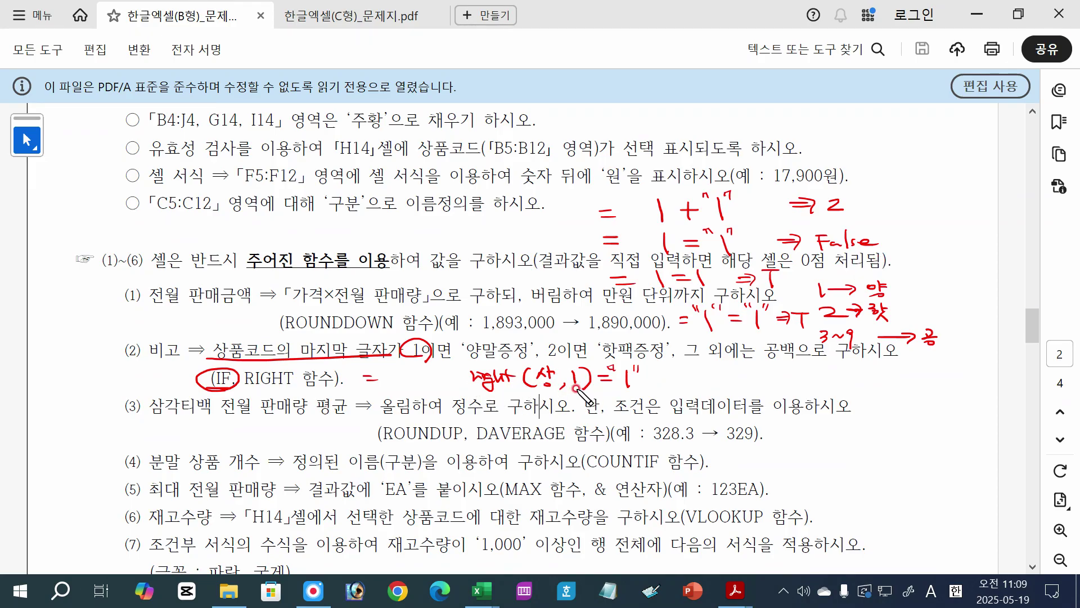
Underline the condition right(상,1)="1" and handwrite IF( in front of it.
mouse_move(472, 389)
mouse_down()
mouse_move(563, 397)
mouse_move(588, 384)
mouse_up()
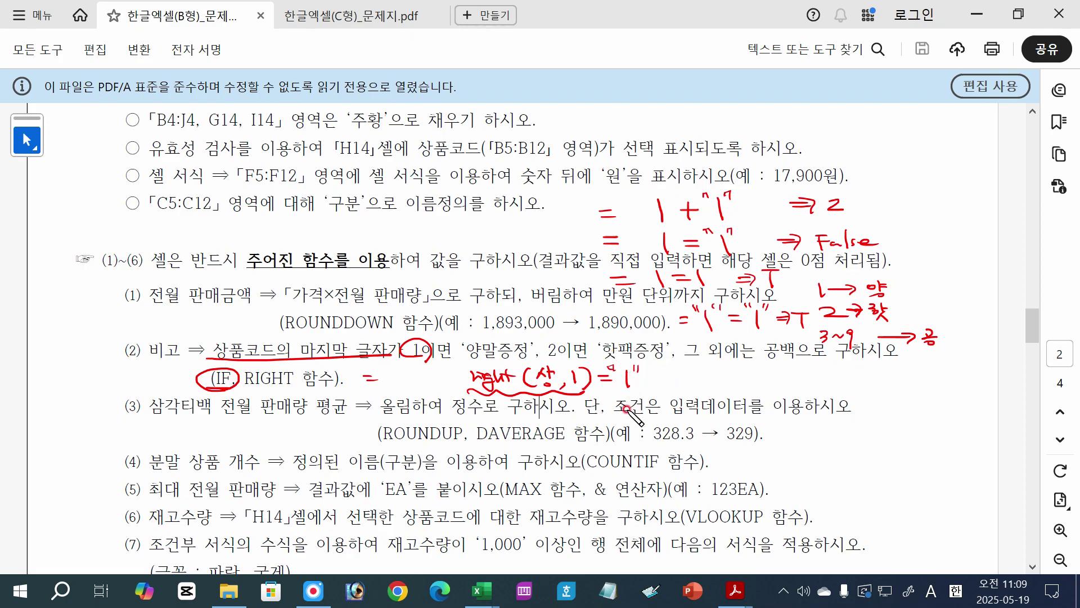
drag(635, 366, 638, 374)
drag(473, 393, 597, 393)
drag(612, 393, 646, 388)
drag(426, 376, 467, 395)
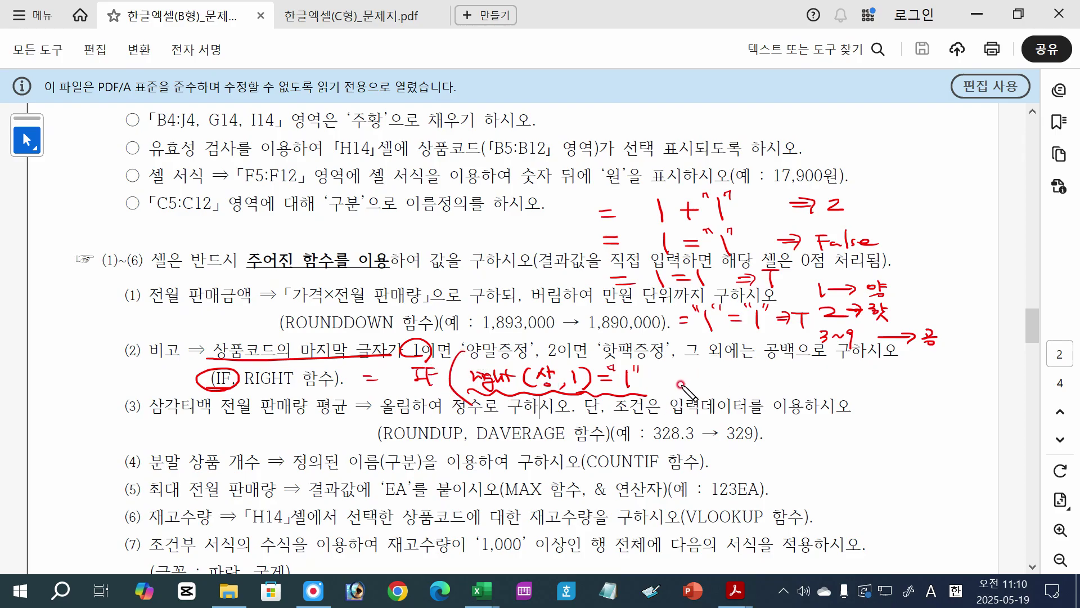
Handwrite "양" and a nested IF( ) as the remaining arguments, circle the 2 in task (2), and clear all pen marks.
mouse_move(656, 387)
mouse_down()
mouse_move(653, 401)
mouse_move(679, 377)
mouse_up()
mouse_move(688, 369)
mouse_down()
mouse_move(692, 388)
mouse_move(667, 371)
mouse_up()
drag(691, 364, 710, 403)
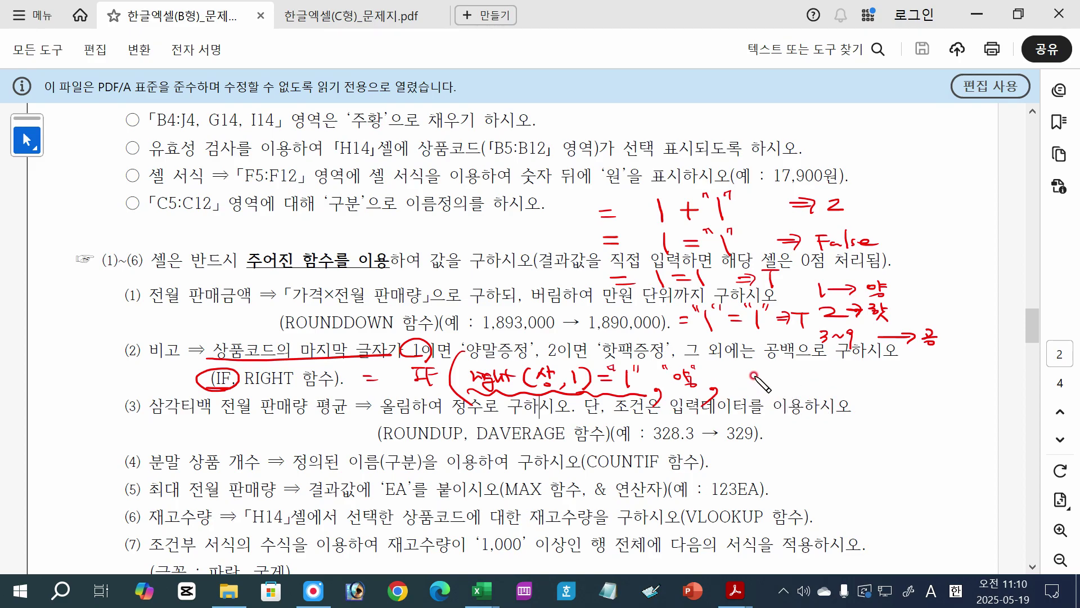
mouse_move(559, 355)
mouse_down()
mouse_move(541, 341)
mouse_move(561, 350)
mouse_up()
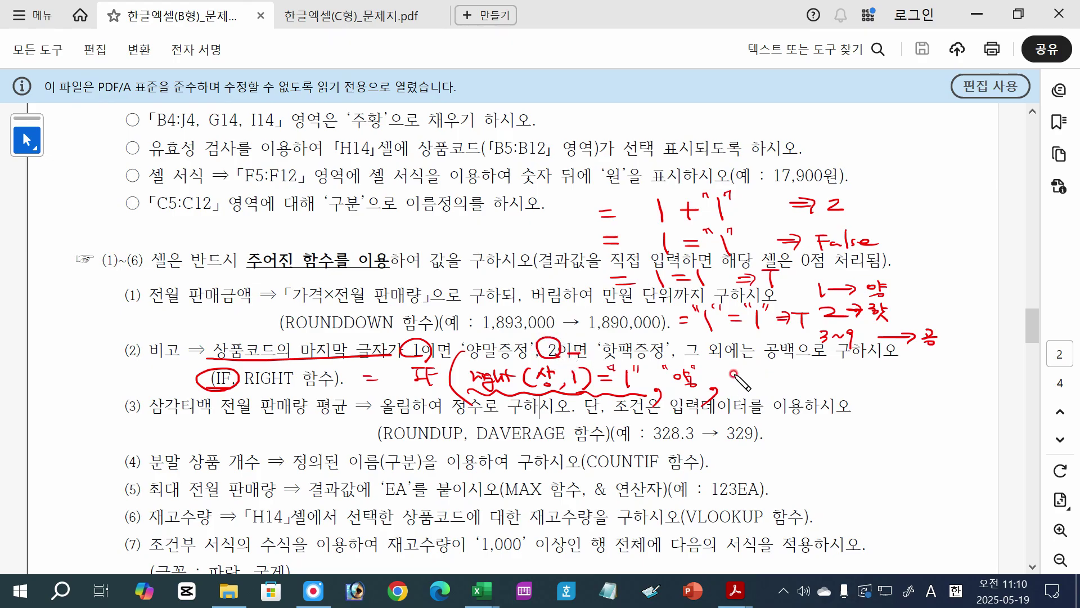
drag(730, 371, 788, 385)
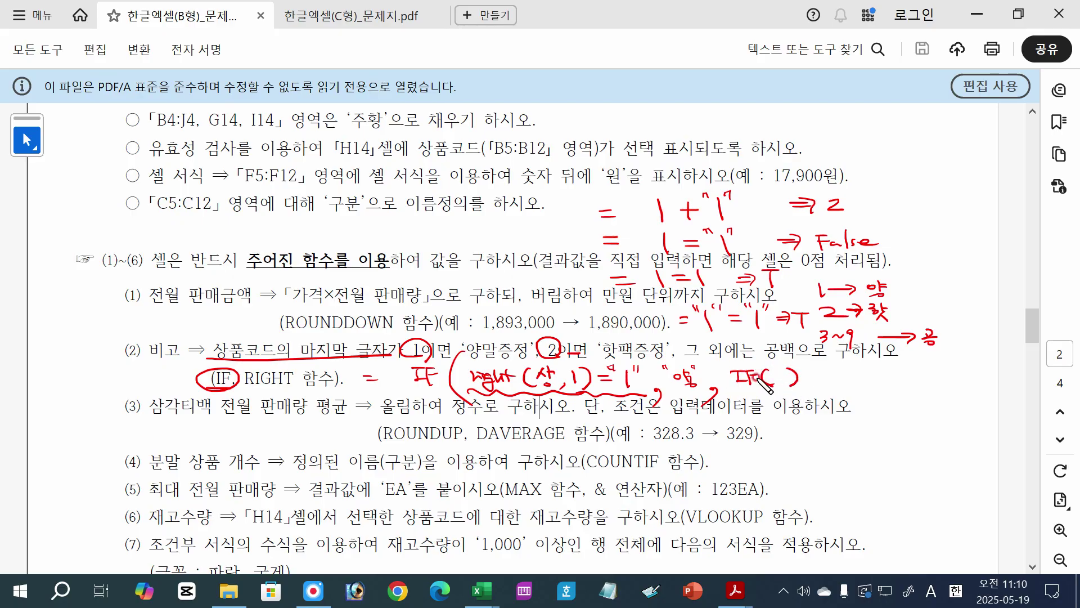
drag(779, 376, 779, 381)
mouse_move(796, 361)
mouse_down()
mouse_move(820, 383)
mouse_move(812, 393)
mouse_up()
click(992, 587)
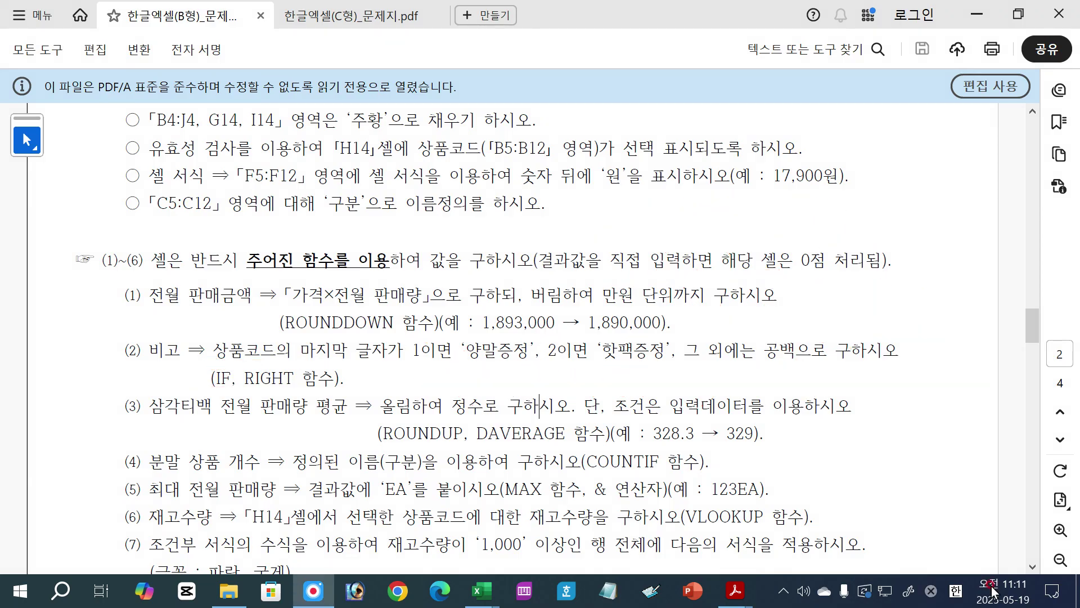
Switch to the 한글엑셀(B형)_모범답안 workbook in Excel and begin a formula in J5, the first 비고 cell.
mouse_move(482, 590)
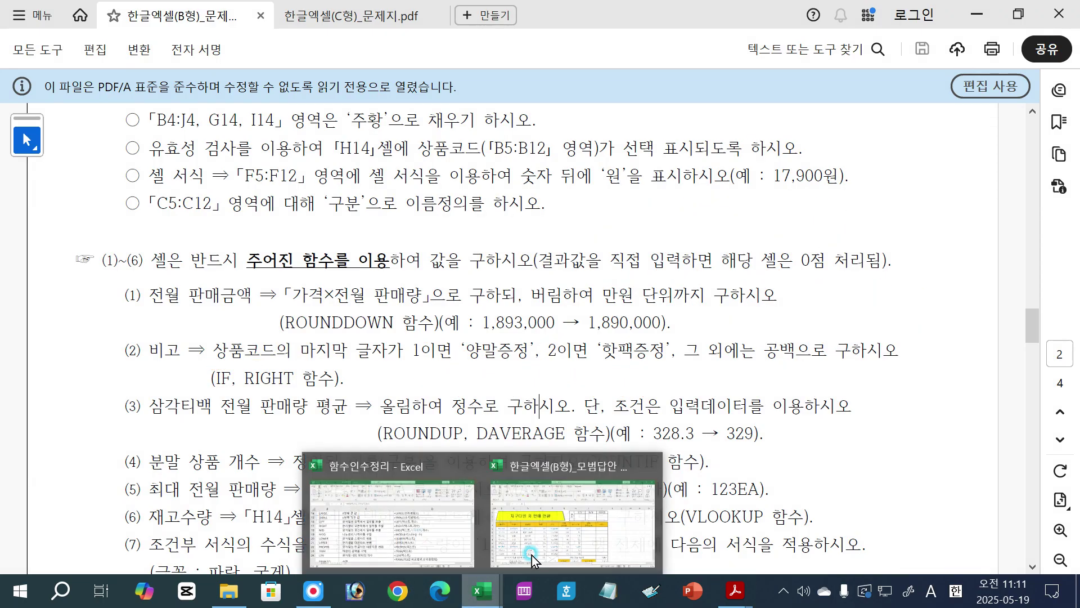
click(577, 467)
click(643, 321)
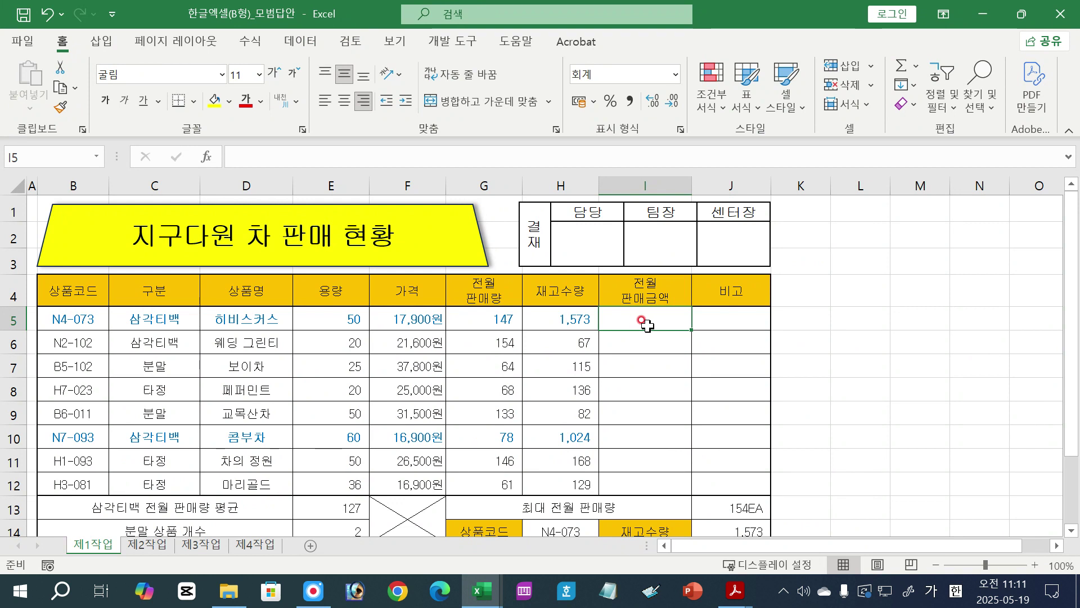
click(731, 317)
text(=)
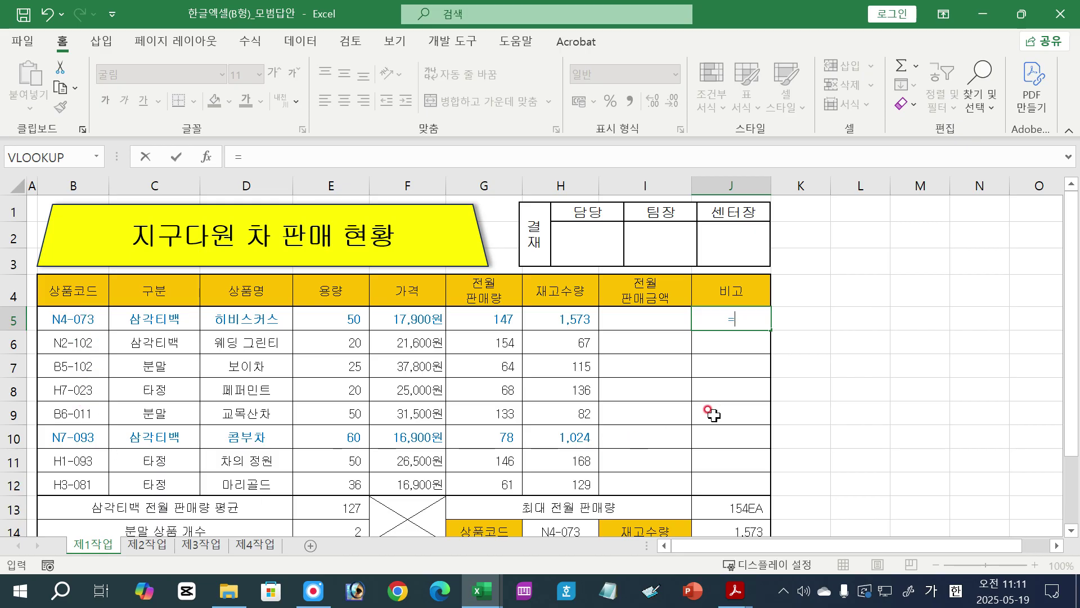
Begin the 비고 formula in J5 with the condition RIGHT(B5,1)="1" to test the product code's last character.
text(갸)
text(ri)
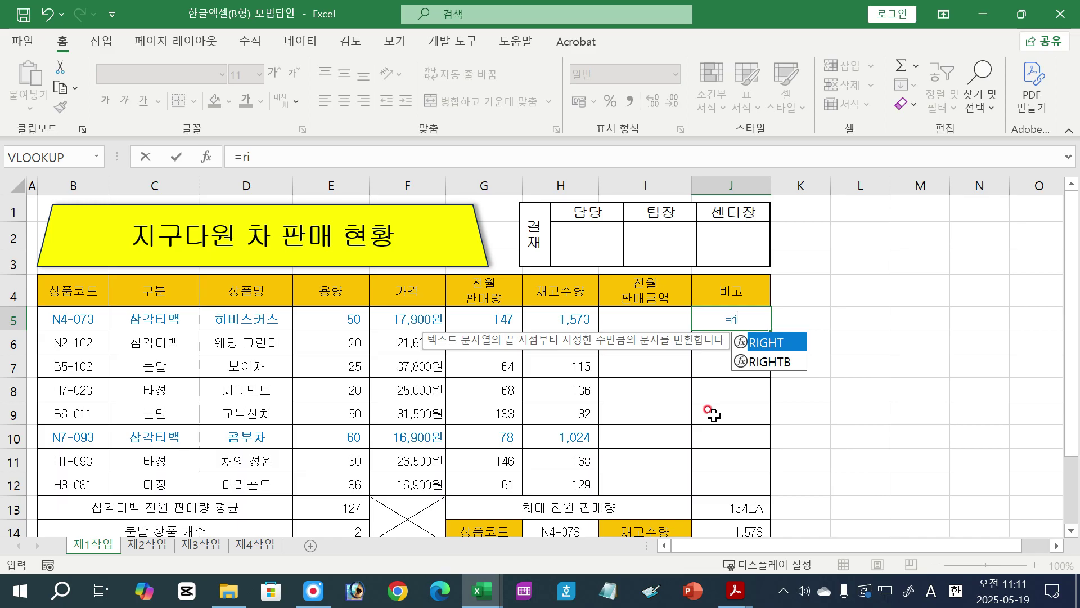
key(Tab)
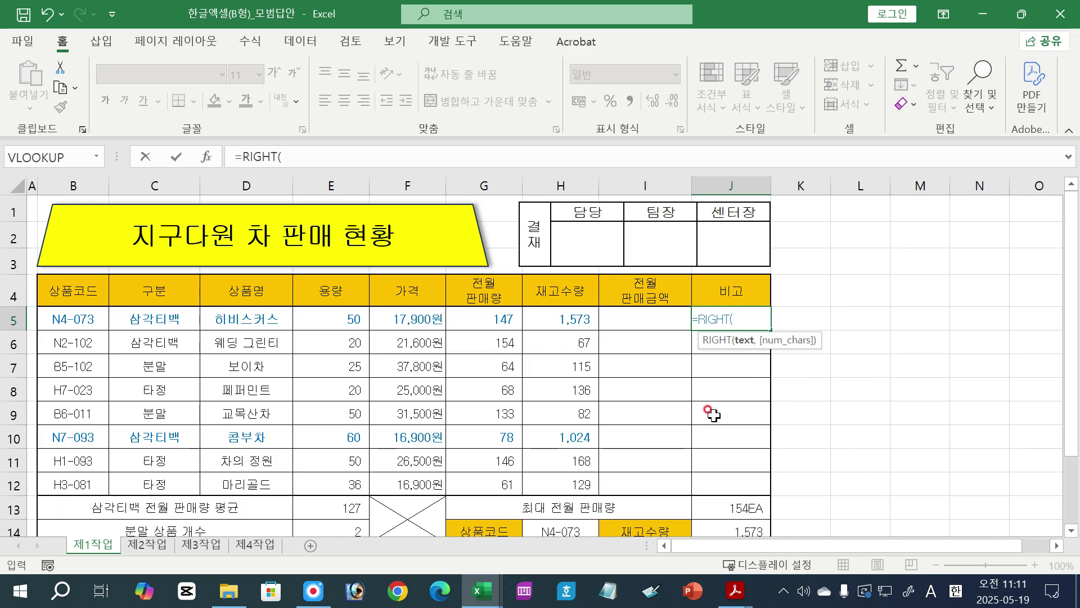
click(70, 317)
text(,)
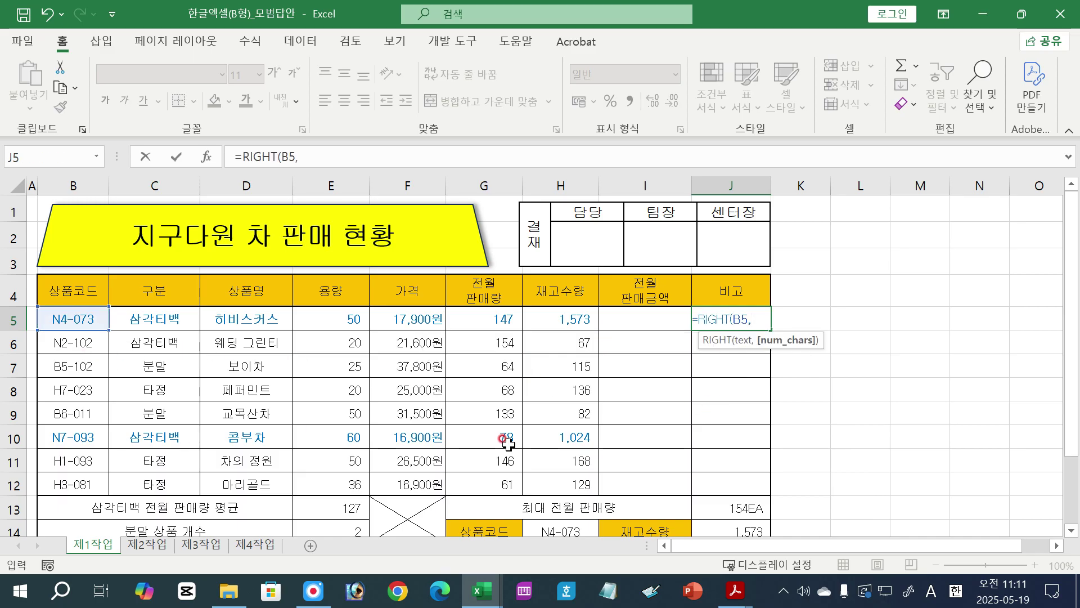
text(1))
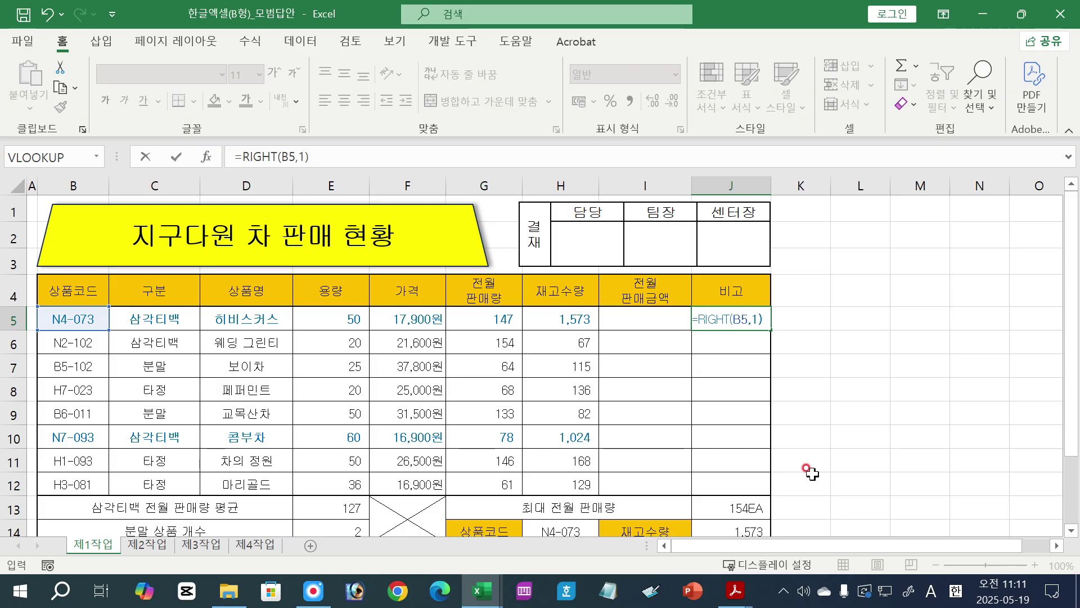
text(="1)
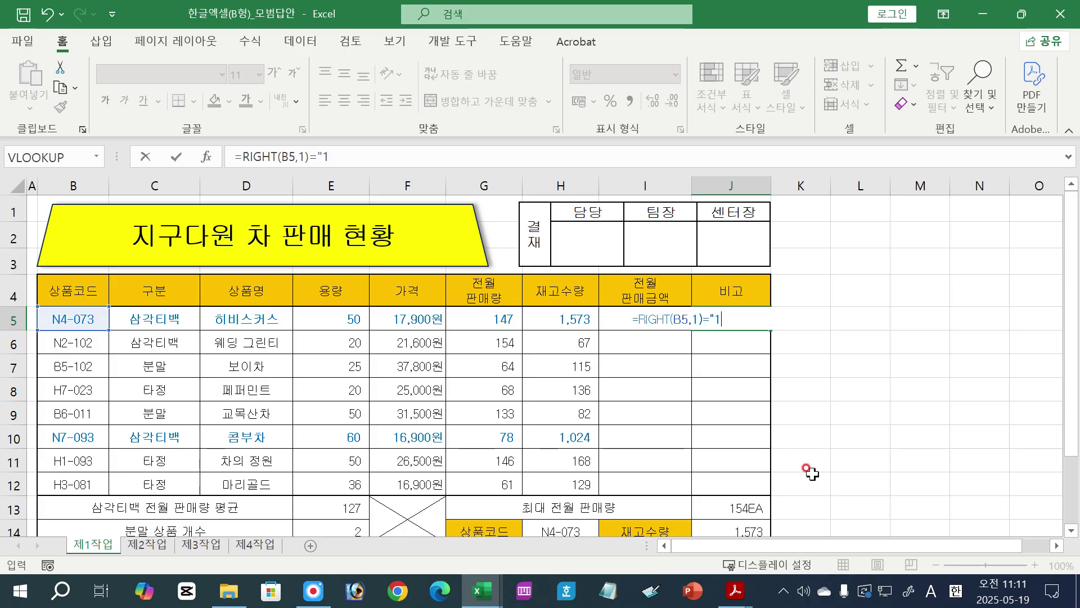
text(")
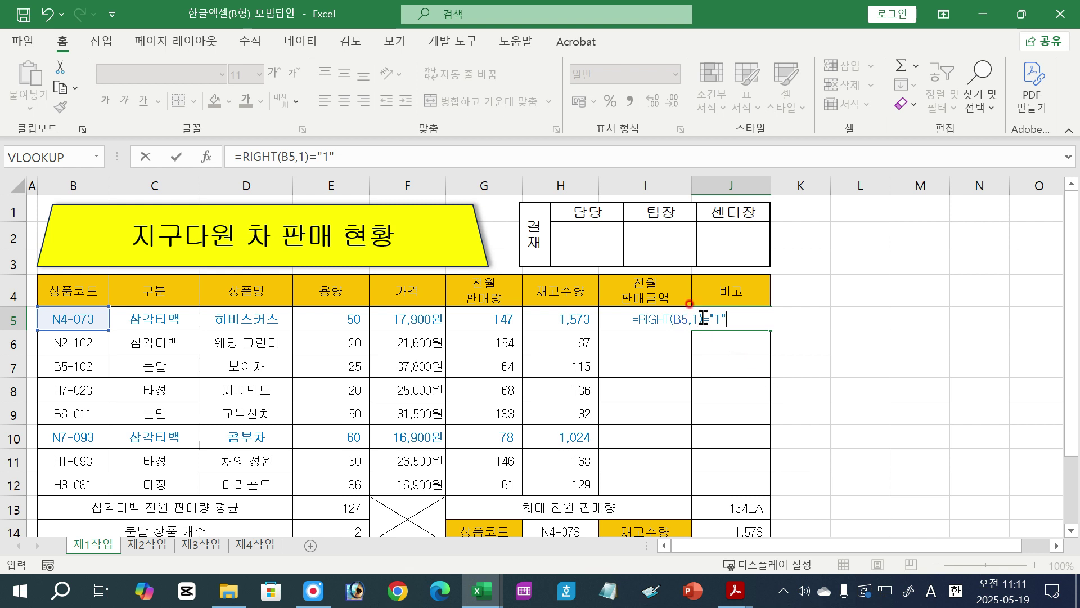
Wrap the RIGHT condition in an IF function and give "양말증정" as its value if true.
drag(637, 318, 703, 319)
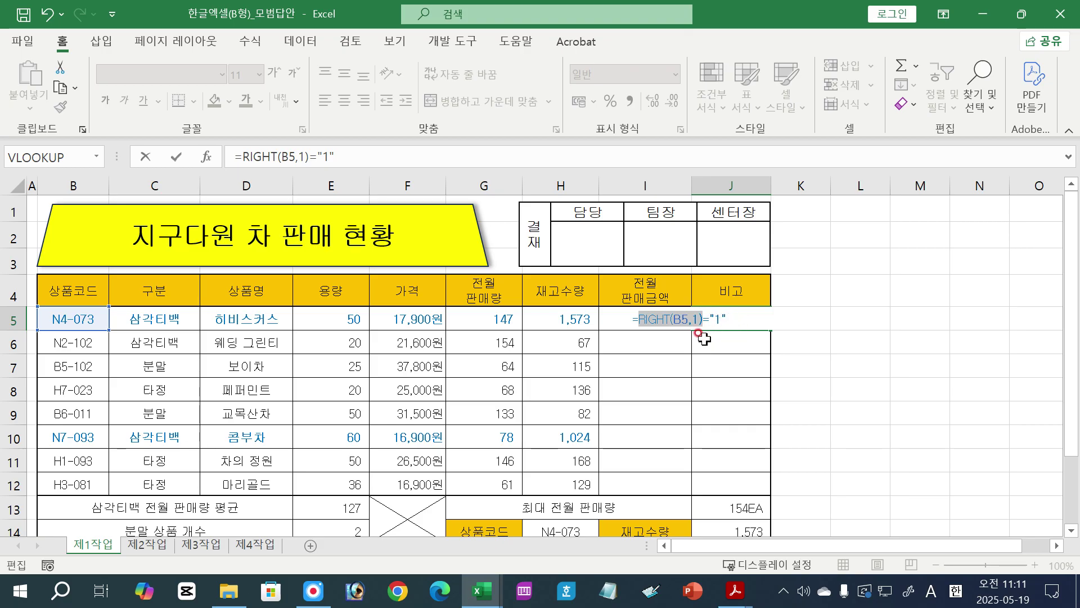
click(741, 319)
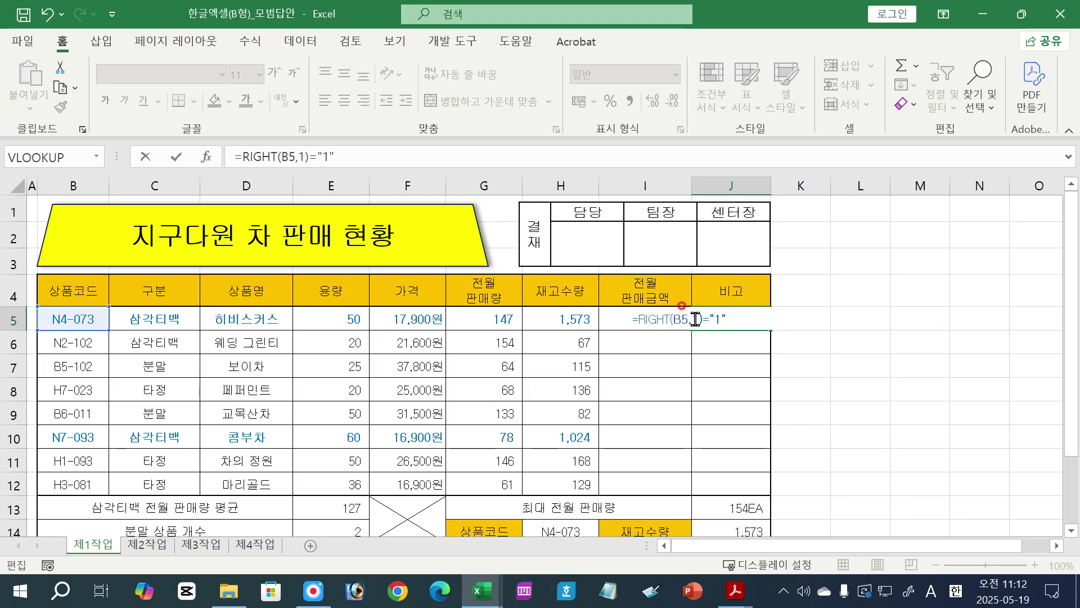
click(636, 319)
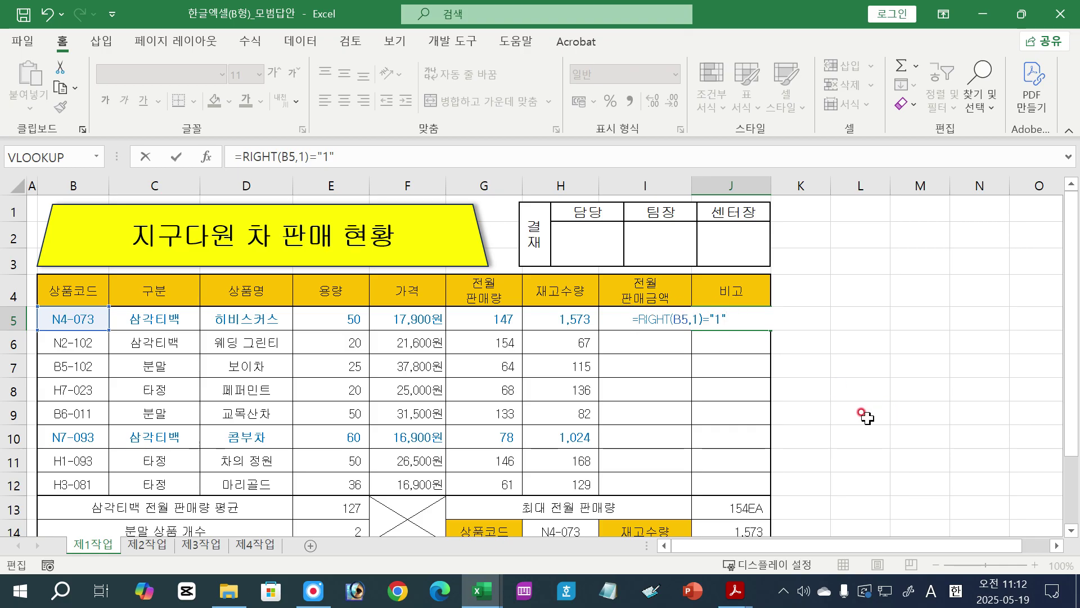
text(if)
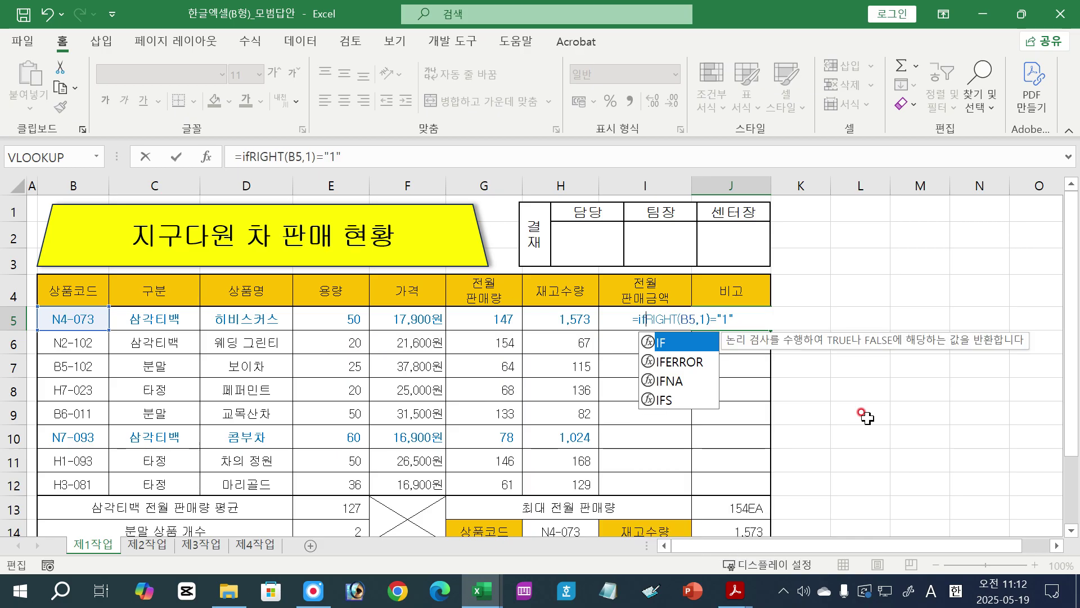
key(Tab)
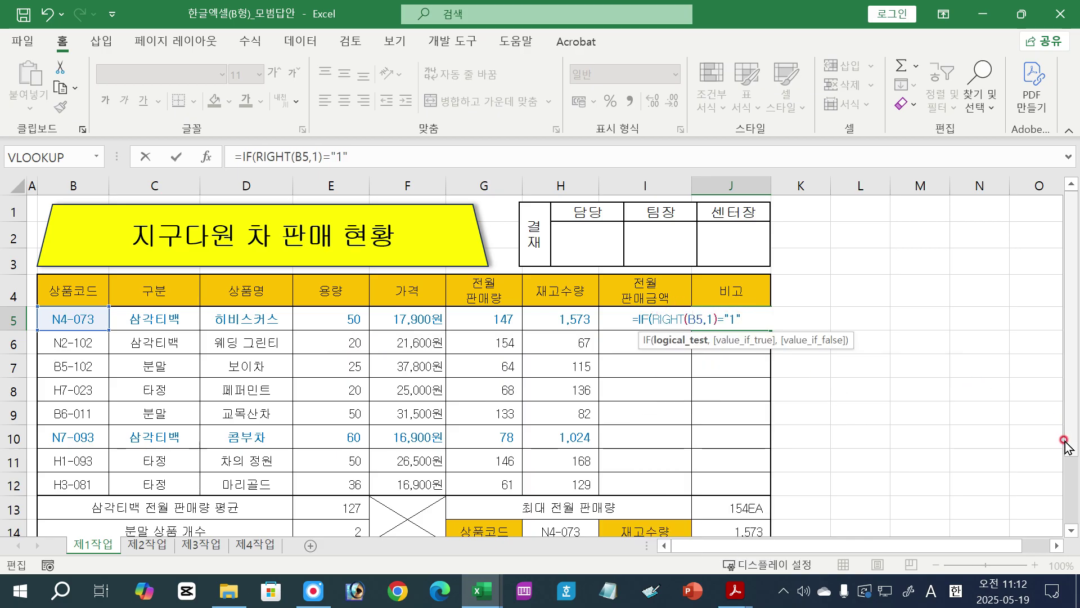
text(,)
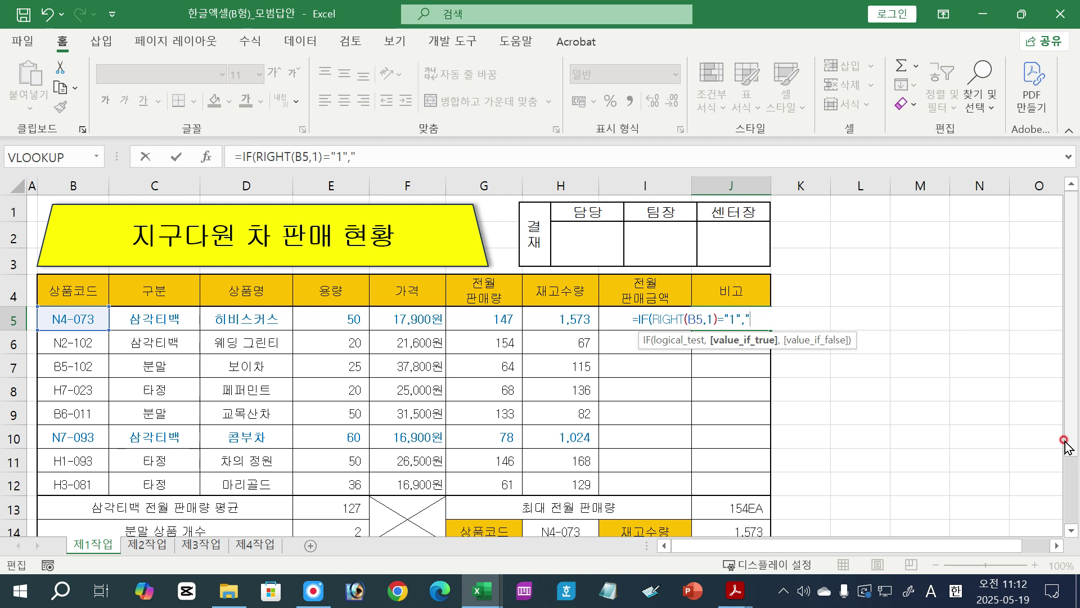
text("양말ㅈ)
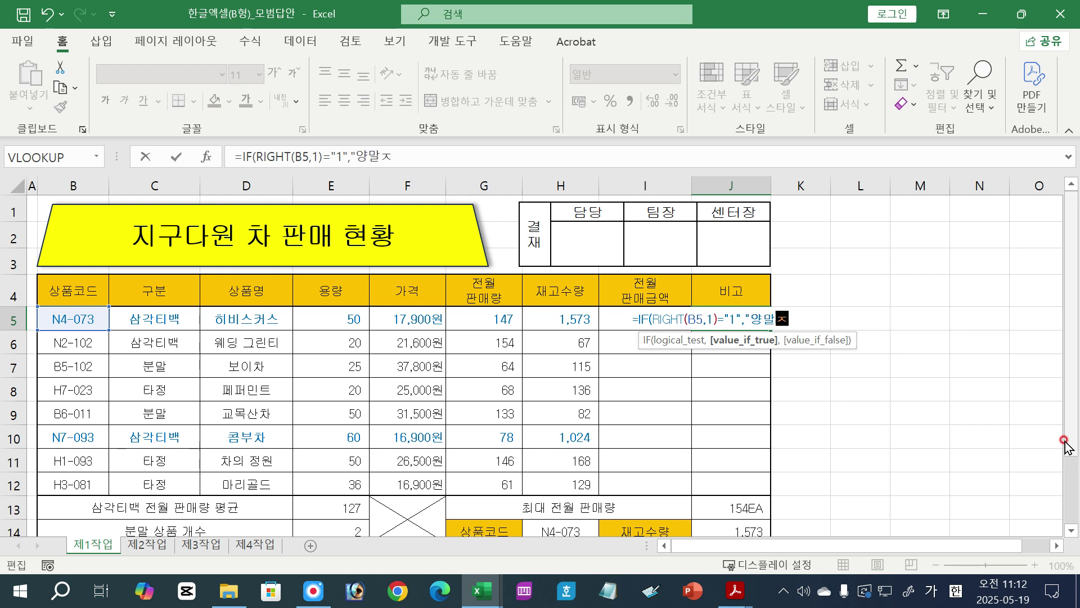
text(정",)
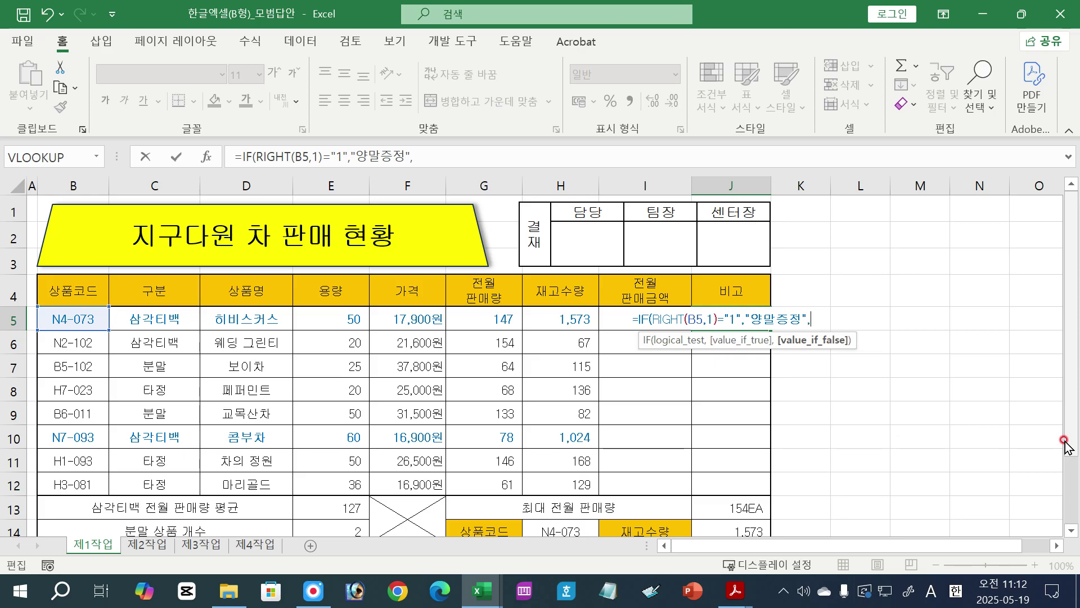
Add an empty nested IF as the value if false and close the outer IF function.
text(if())
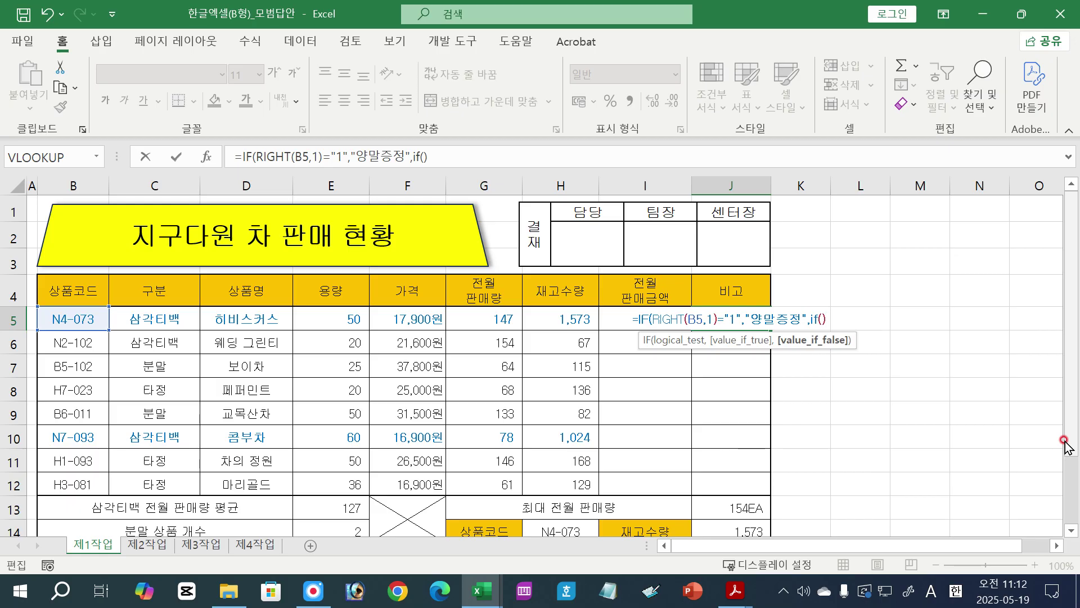
text())
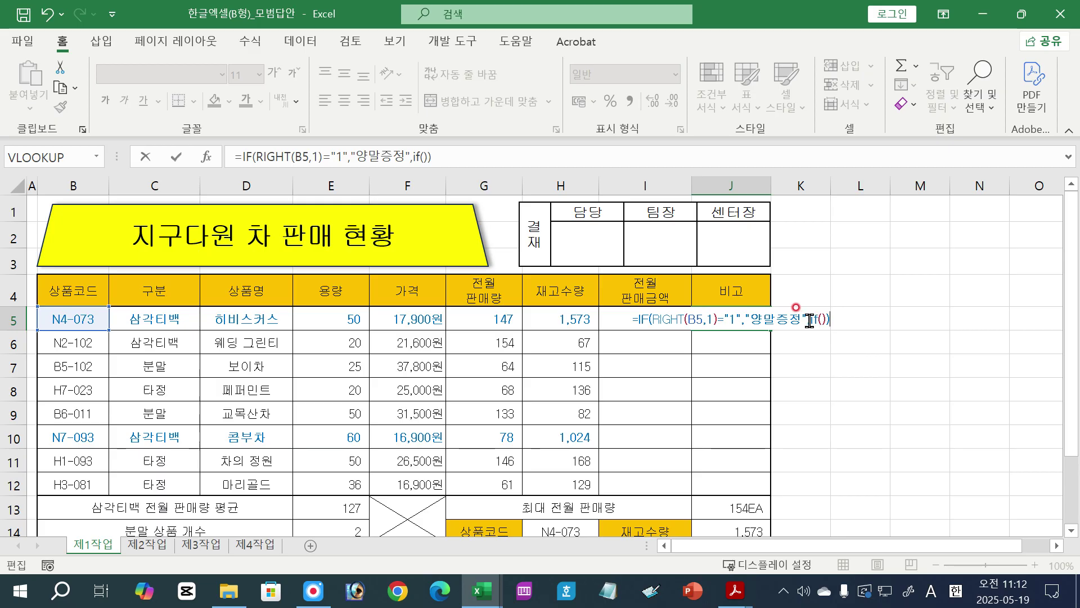
drag(823, 320, 827, 320)
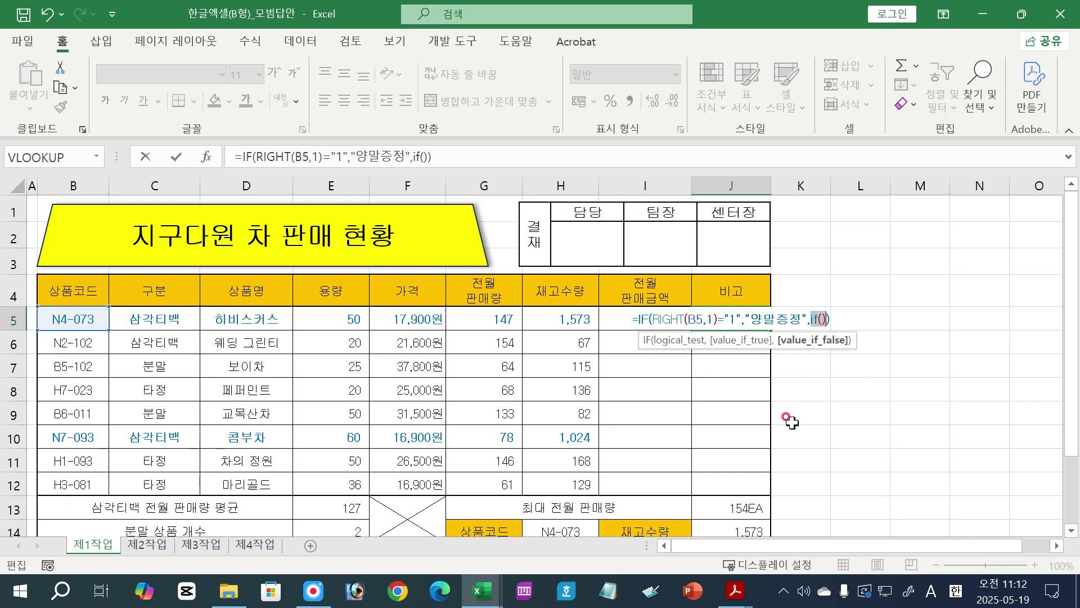
click(822, 319)
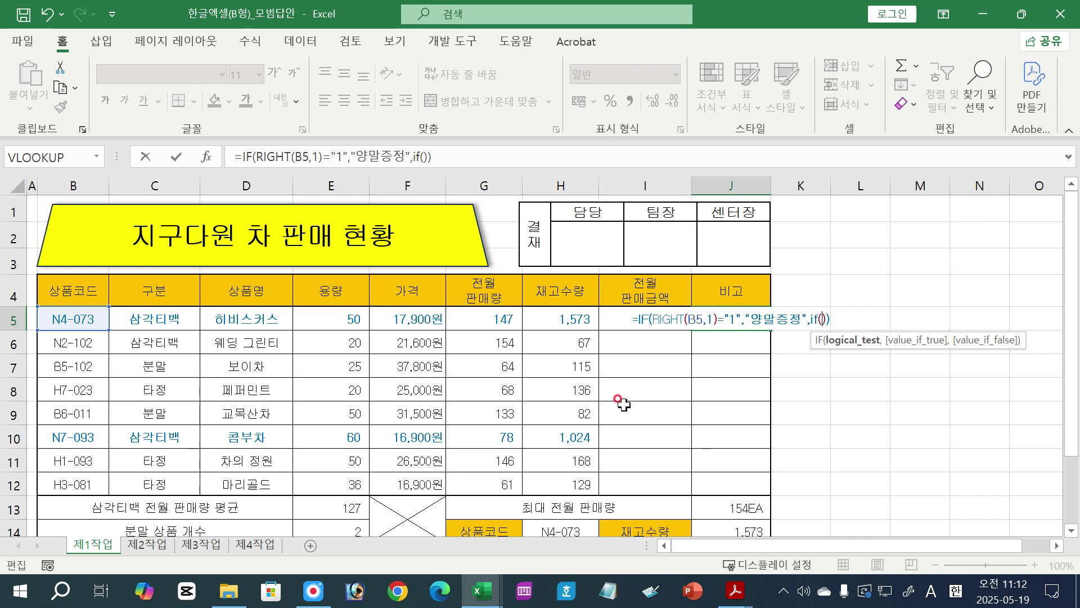
Copy RIGHT(B5,1) from the first condition into the nested IF and compare it with "2".
drag(654, 318, 719, 317)
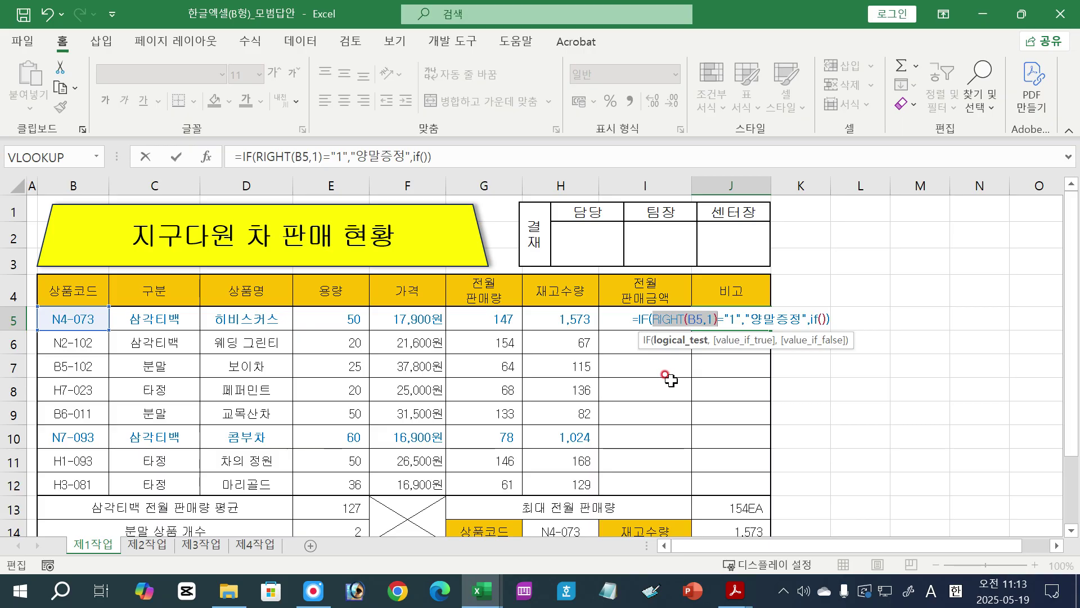
key(ctrl+c)
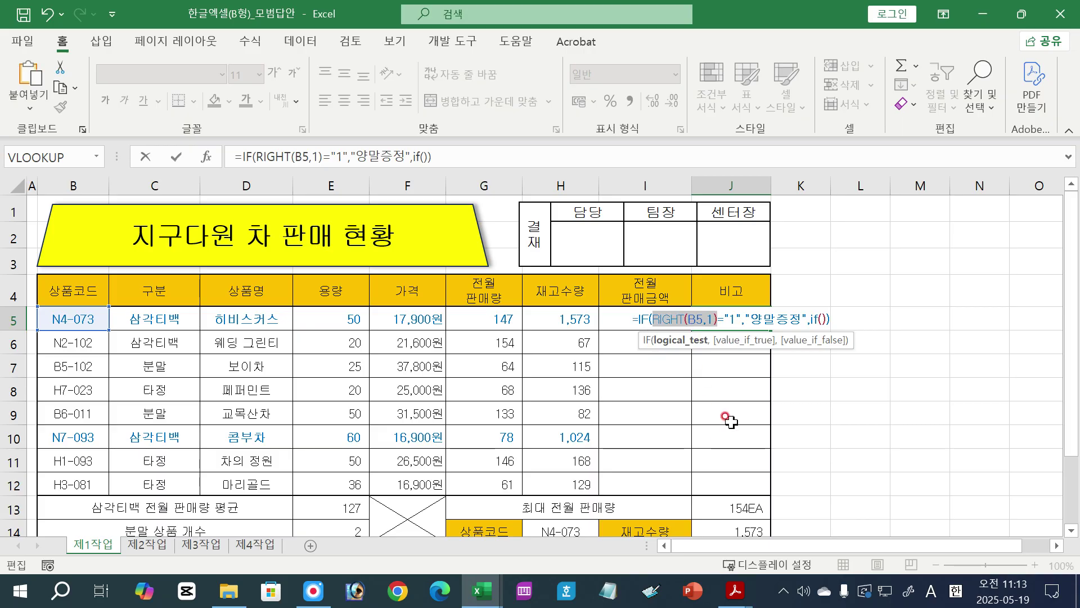
click(820, 319)
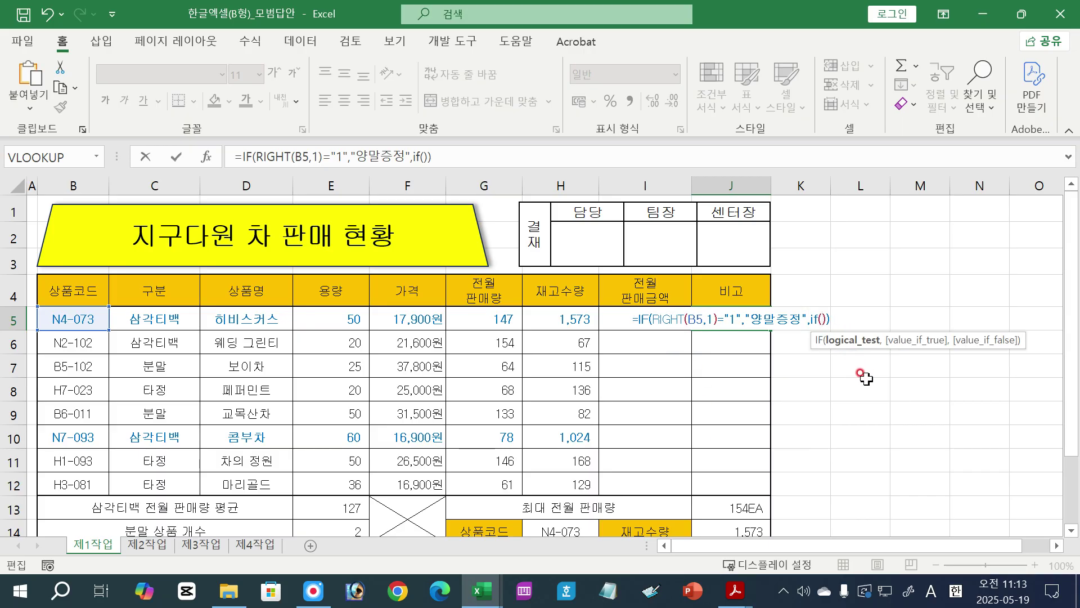
key(ctrl+v)
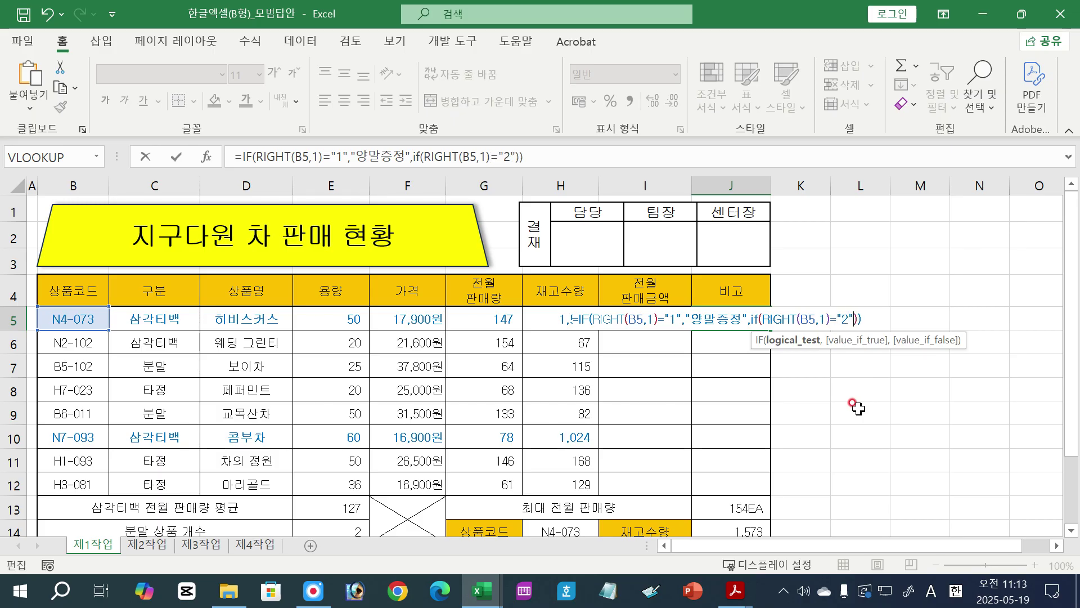
key(Left)
key(Left)
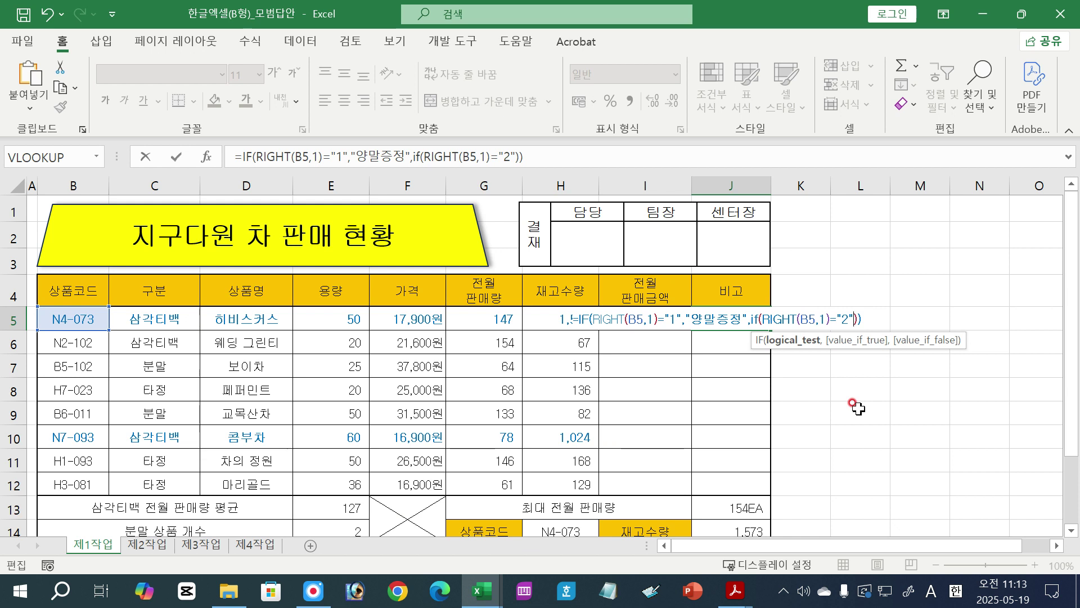
Complete the nested IF with "핫팩증정" if true and an empty string "" otherwise, and commit the J5 formula.
text(,)
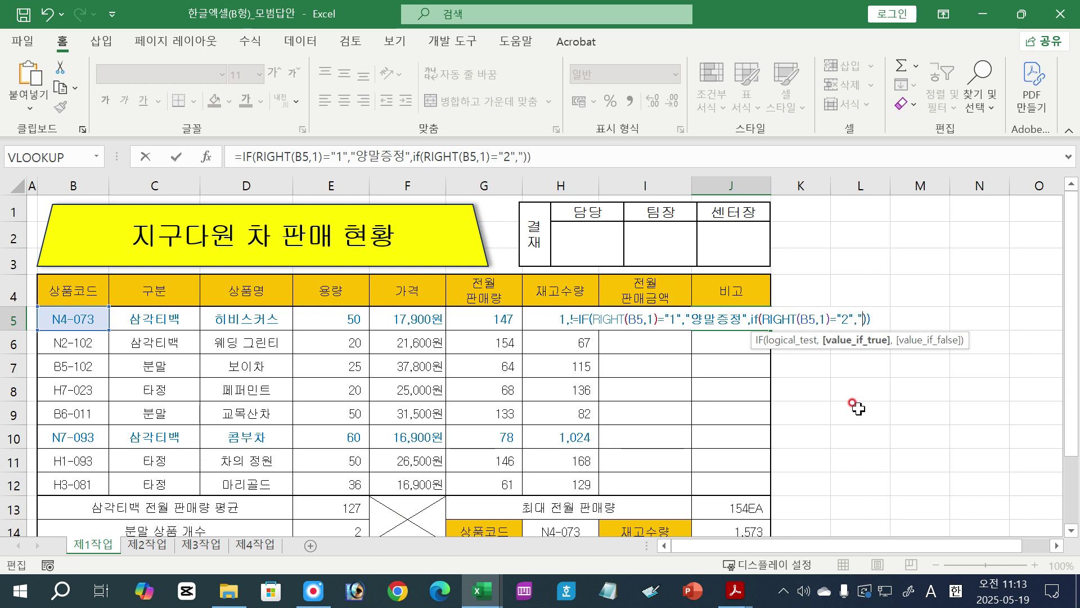
text("하팽)
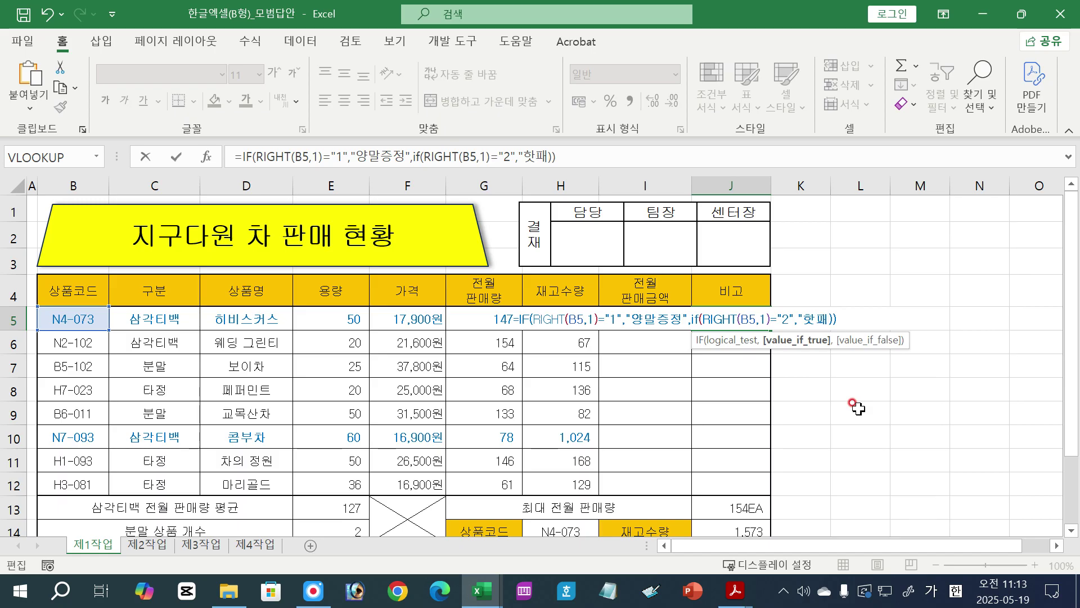
text(증ㅈ)
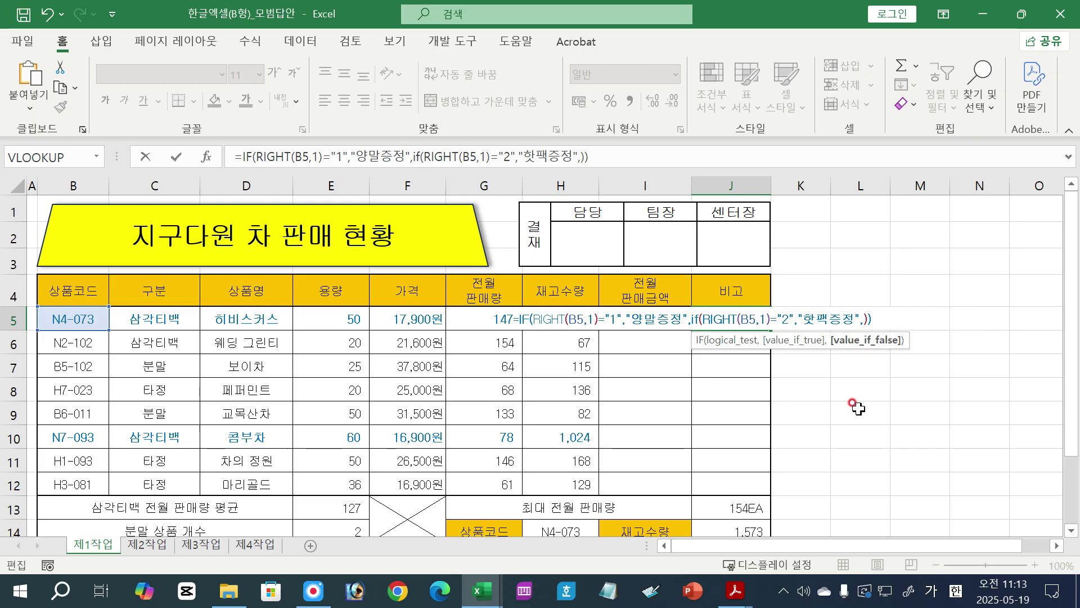
text("")
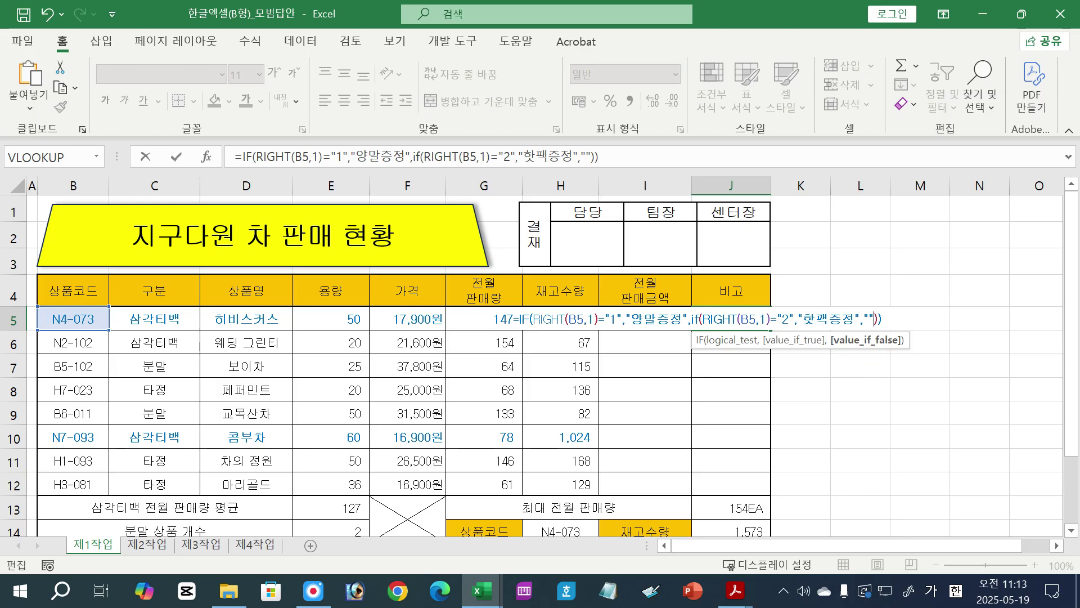
key(Return)
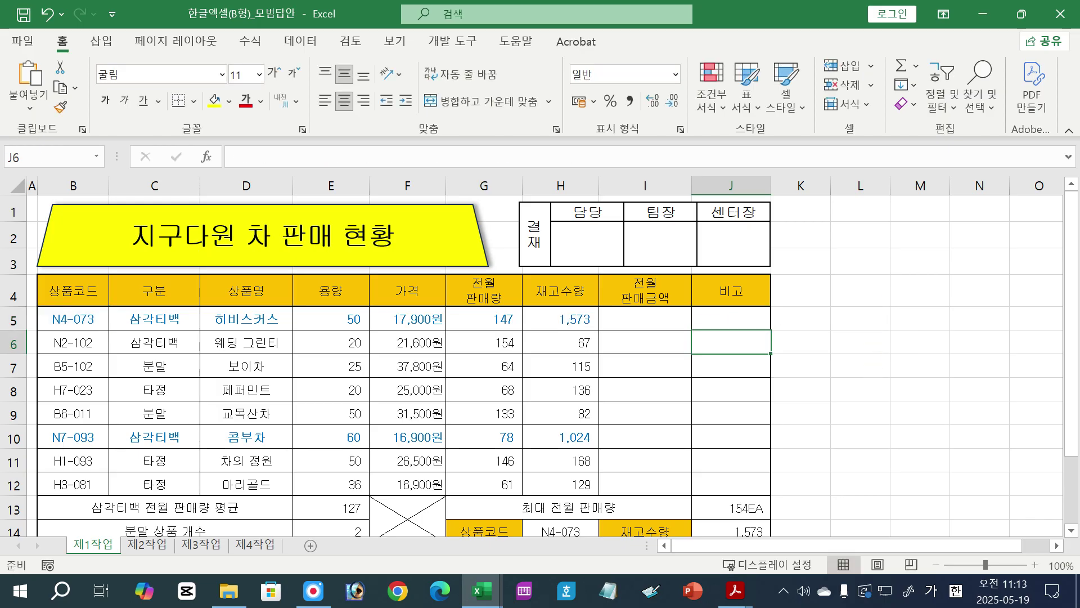
Fill the J5 formula down through J12 and check the copied cells in the 비고 column.
click(757, 315)
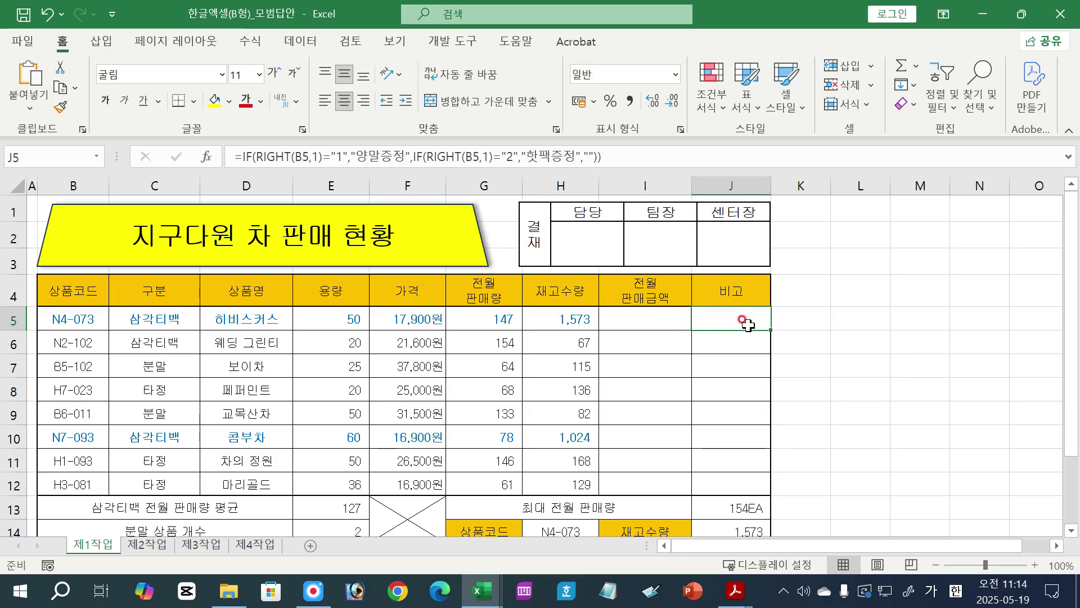
drag(771, 330, 771, 494)
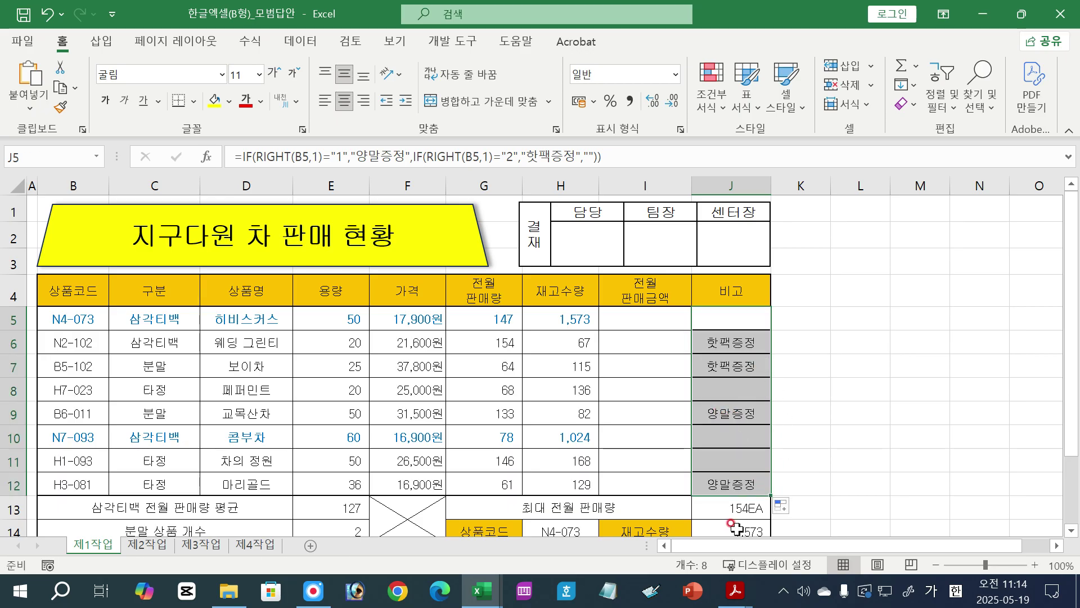
click(731, 441)
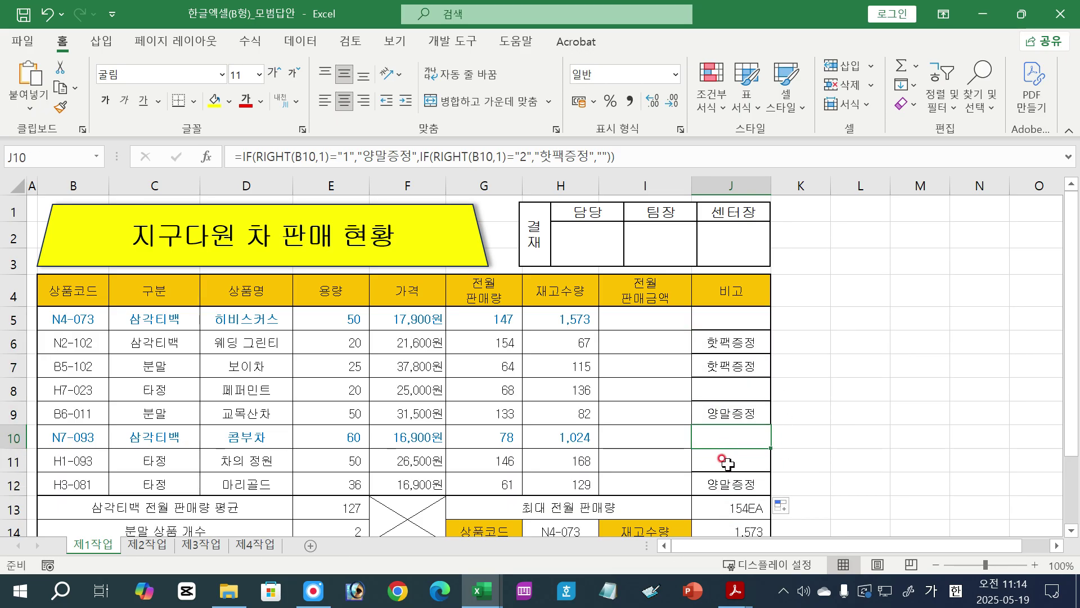
click(725, 460)
click(722, 316)
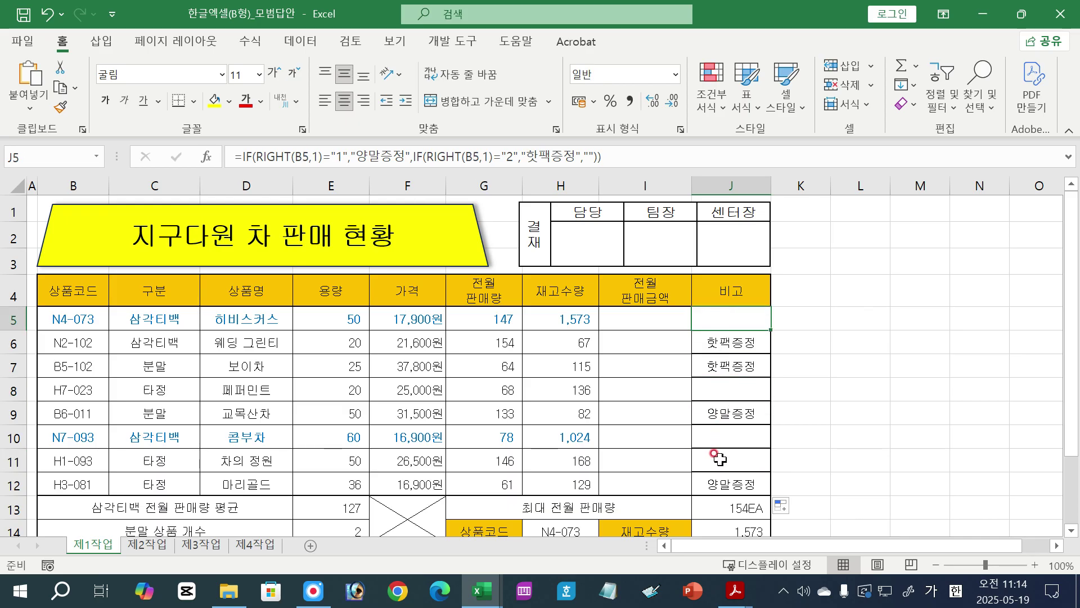
Switch to the 한글엑셀(B형)_문제지 PDF in Acrobat and review the functions required in item (2) 비고.
click(720, 579)
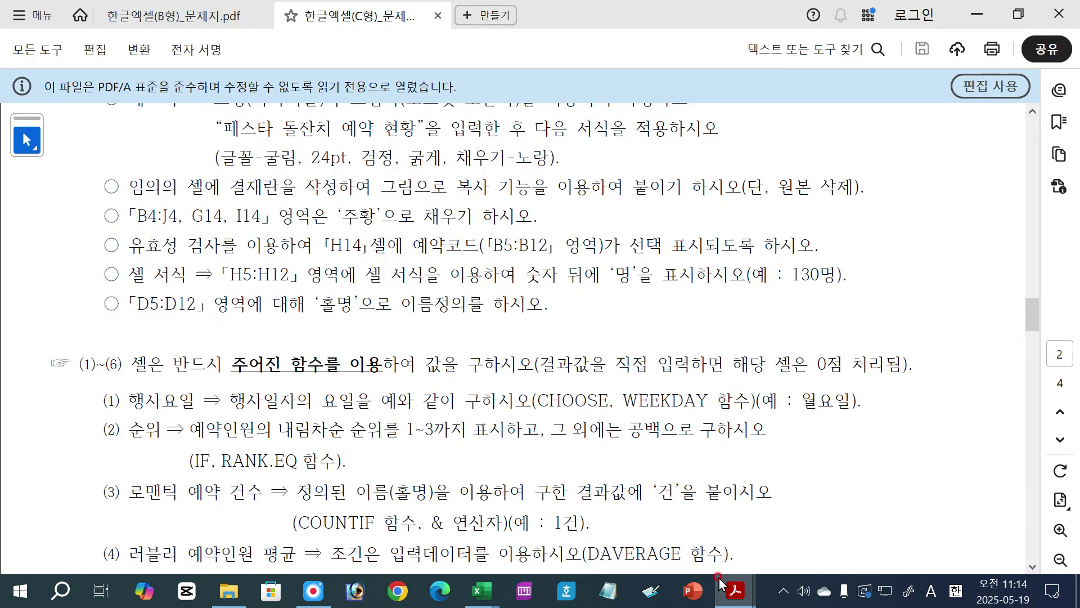
mouse_move(721, 580)
click(678, 506)
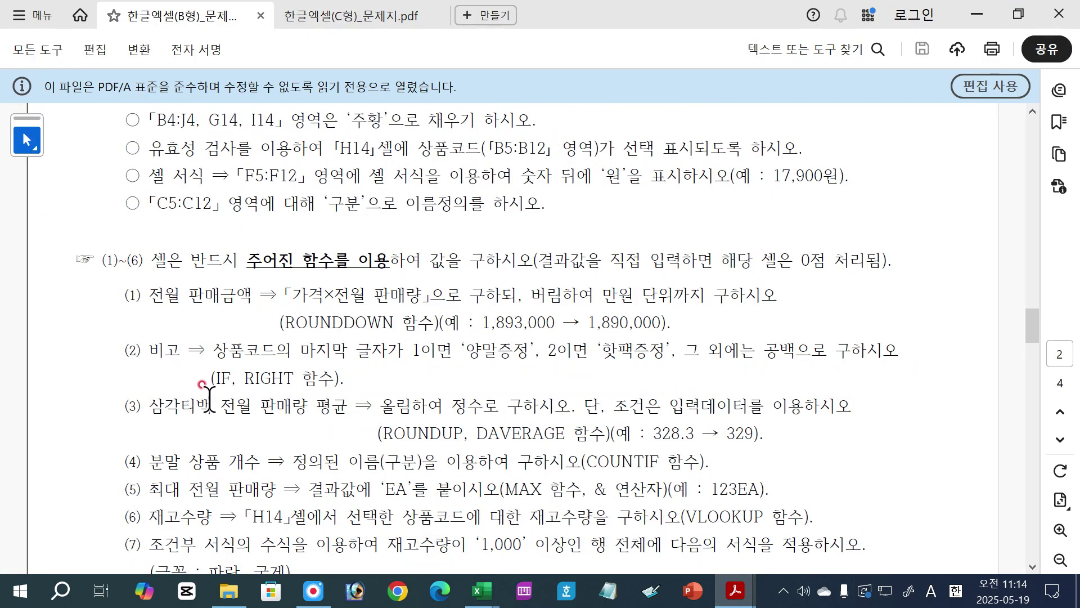
drag(212, 379, 228, 379)
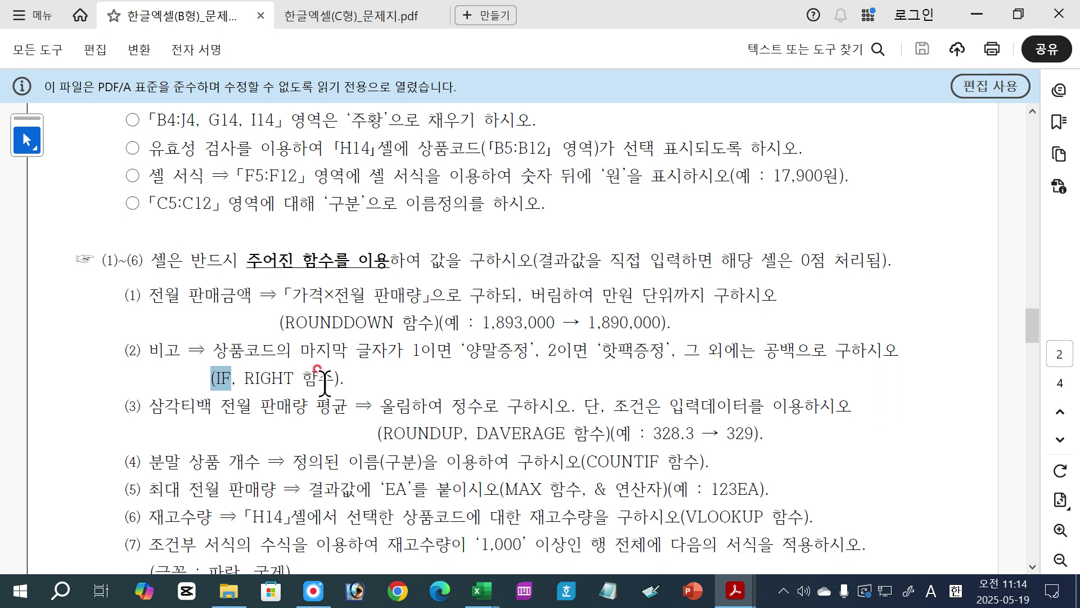
Switch to Excel and start a CHOOSE formula in K5 with RIGHT(B5,1) as its index number.
drag(218, 378, 827, 319)
text(=ㅊ)
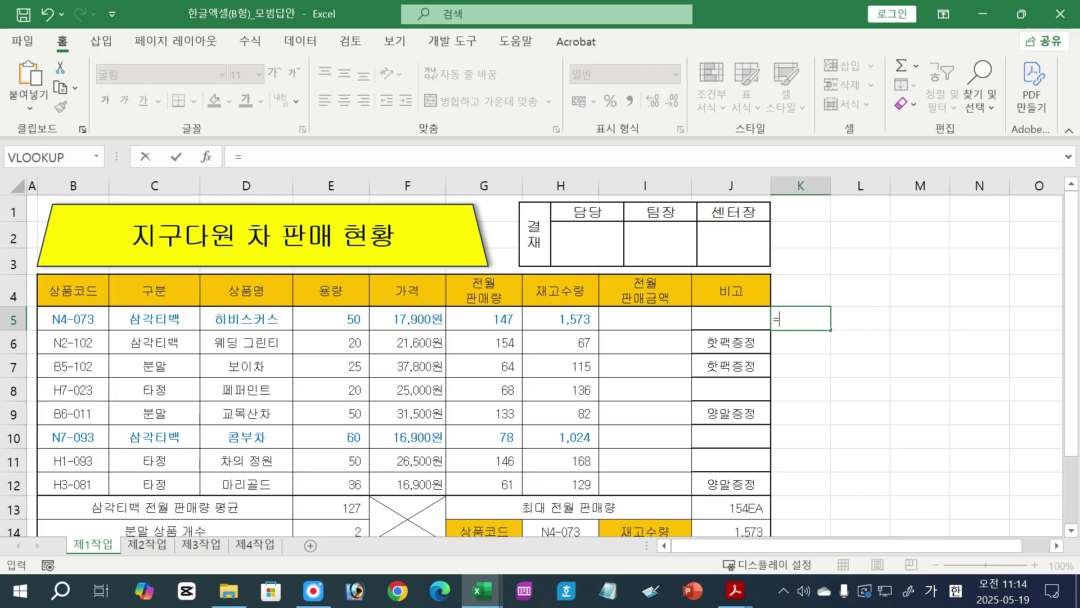
key(BackSpace)
key(Hangul)
text(cho)
key(Tab)
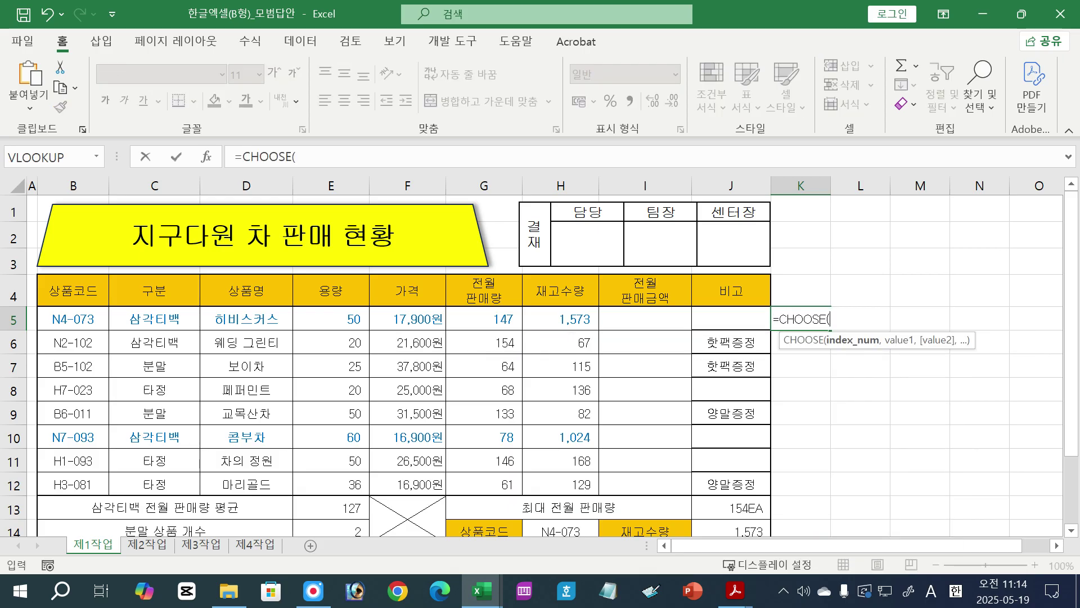
text(ri)
key(Tab)
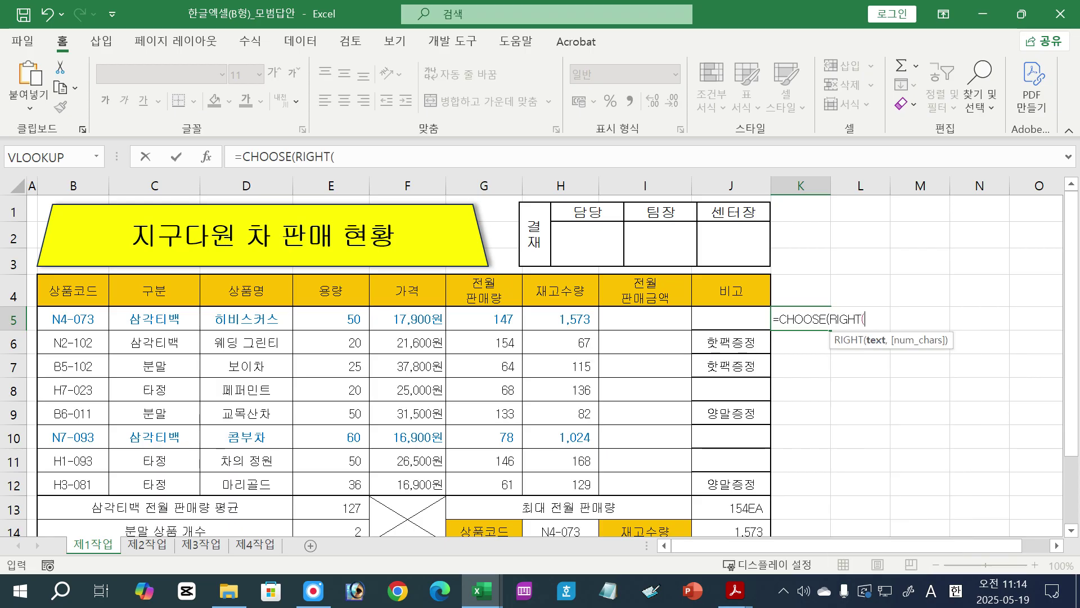
click(73, 326)
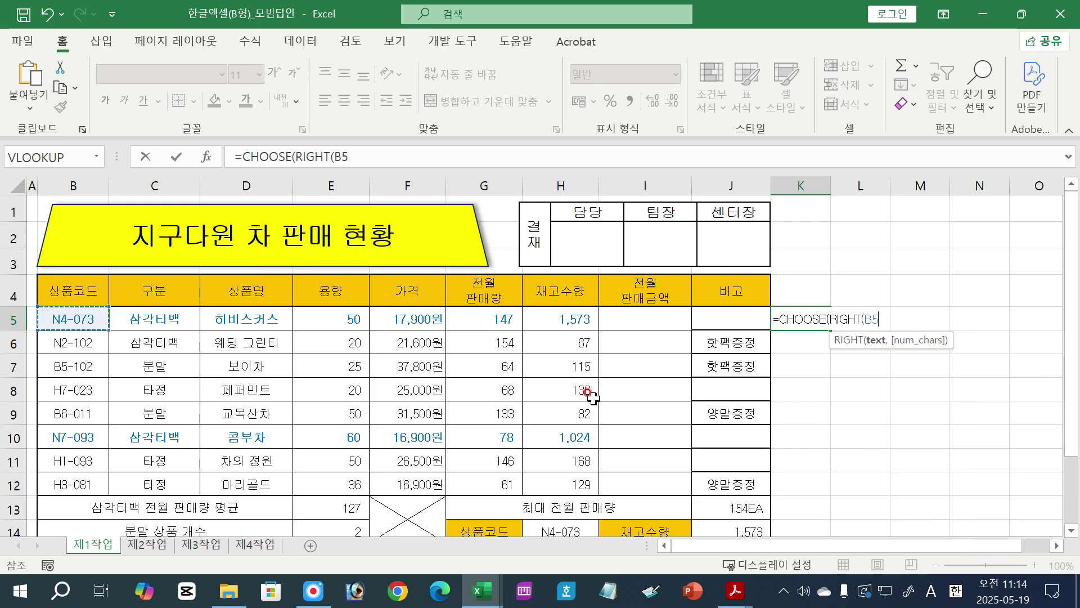
text(,1))
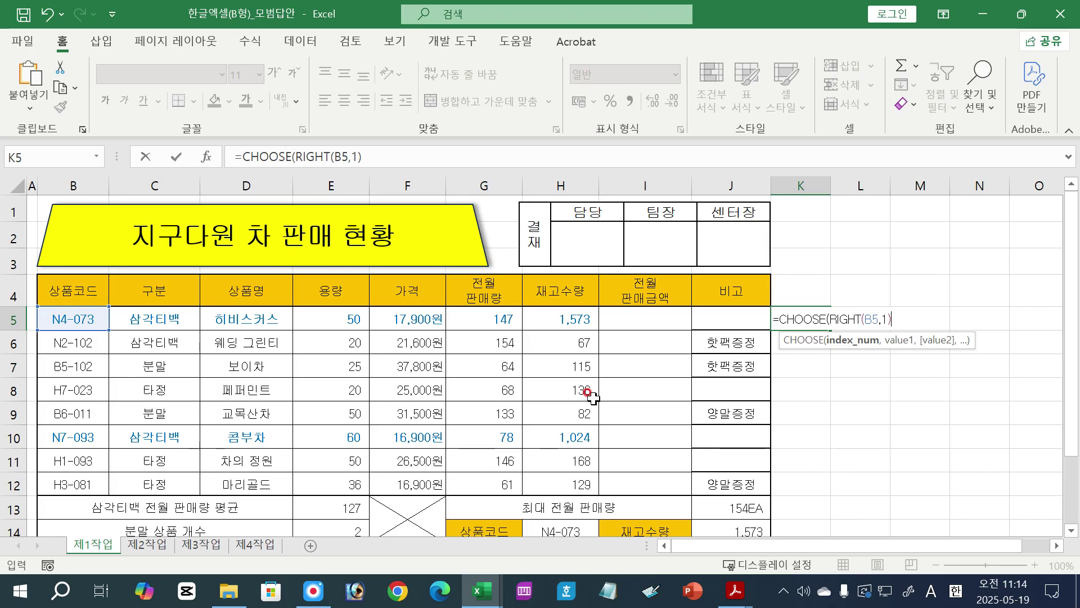
Add "양말증정", "핫팩증정" and an empty string "" as the first three CHOOSE values in the K5 formula.
text(,)
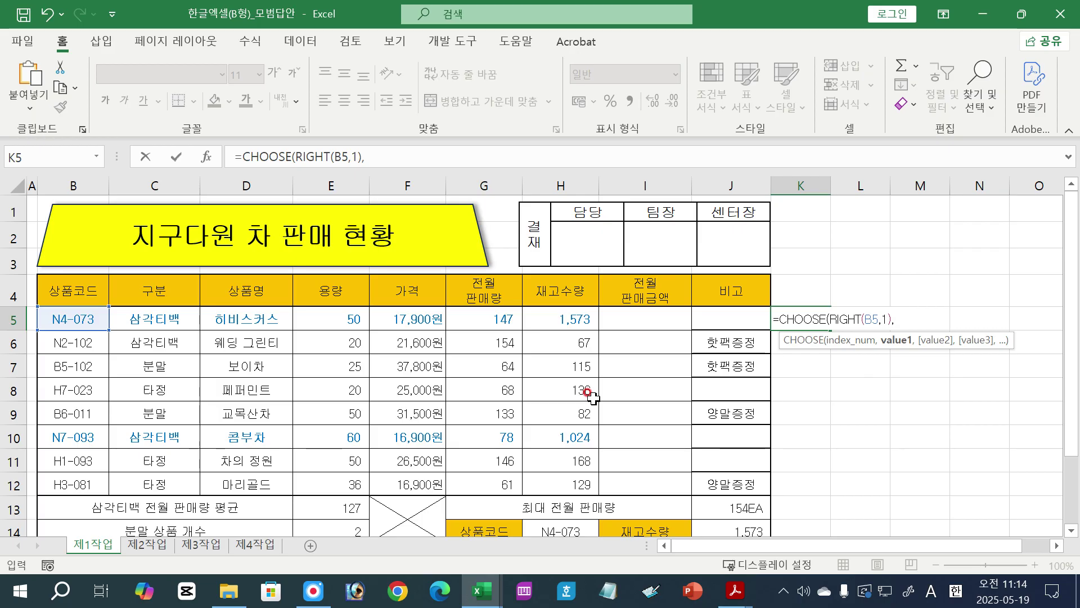
text("야)
text(말증)
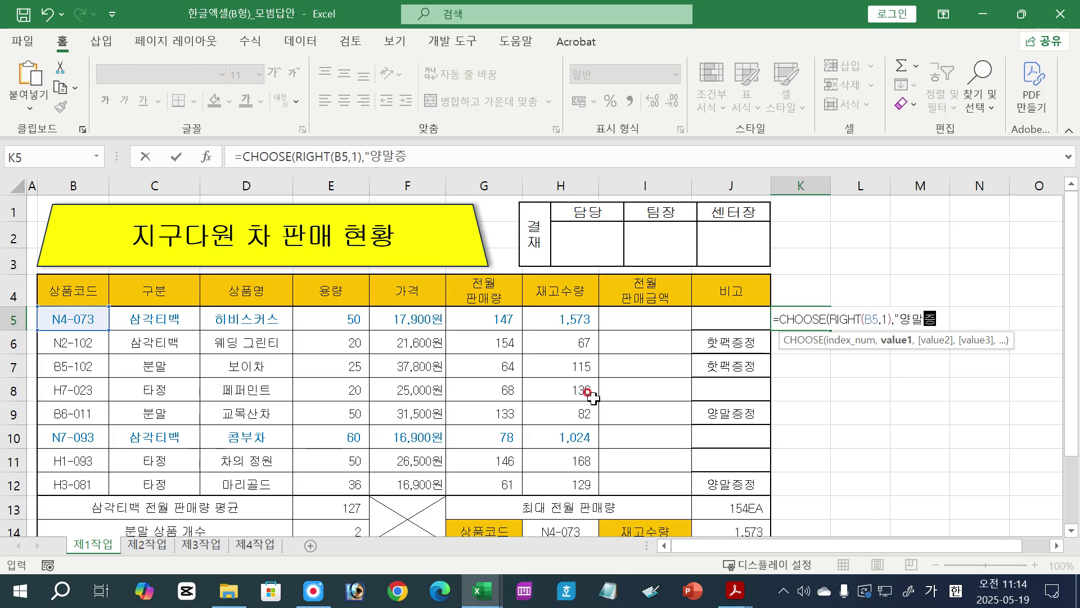
text(정",)
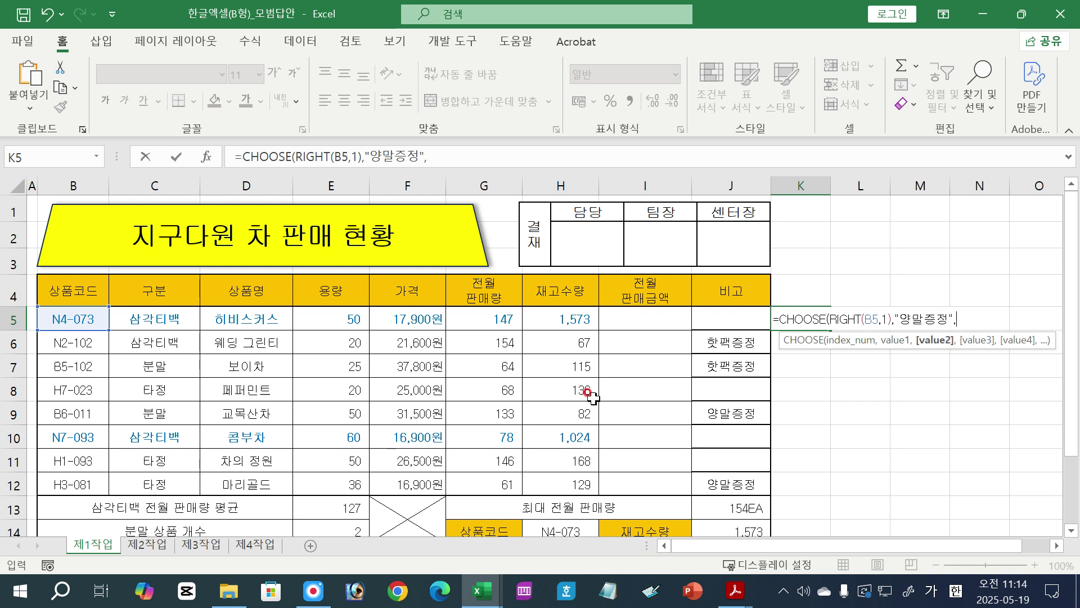
text(")
text(핫)
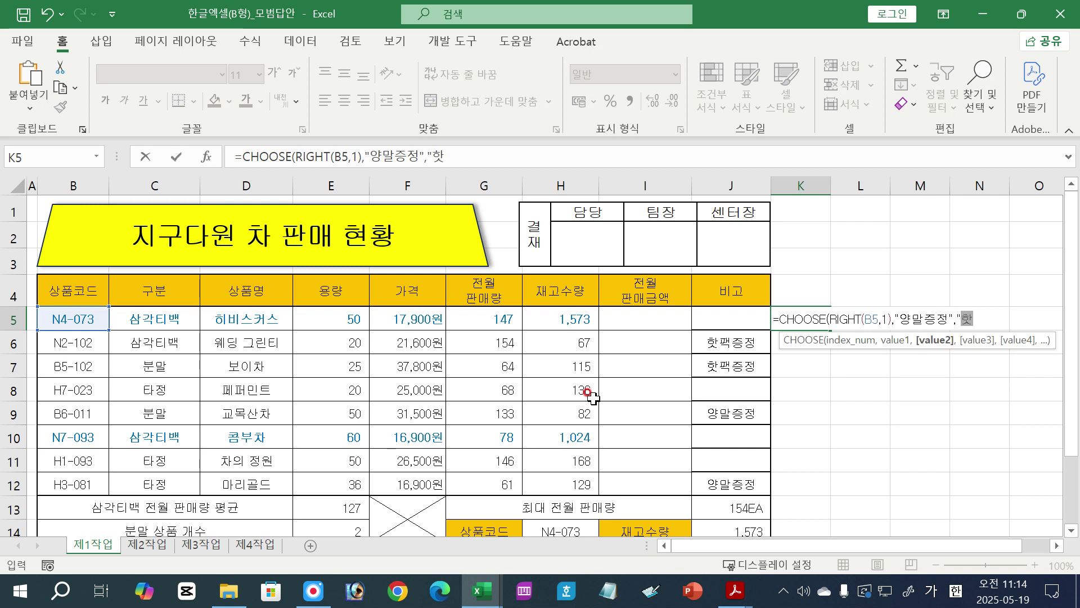
text(팩증정)
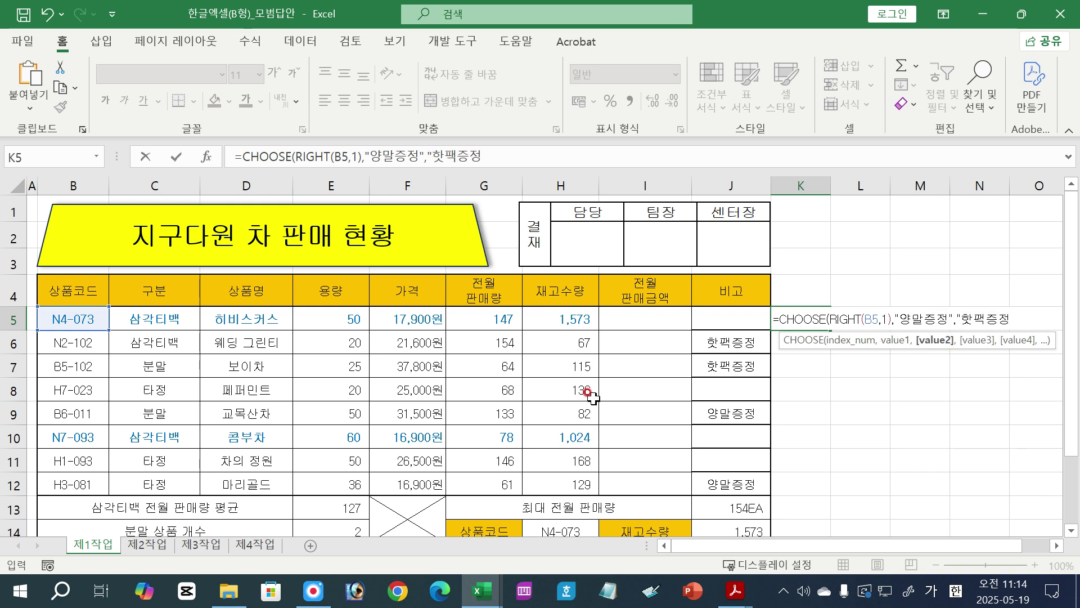
text(",)
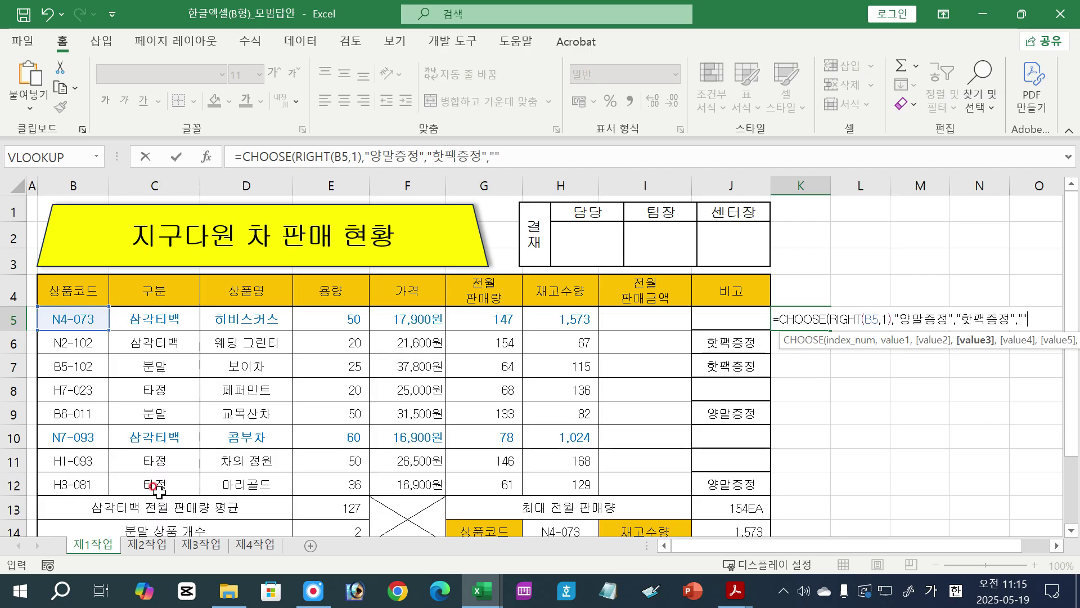
Extend the CHOOSE formula in K5 with empty strings "" for the fourth through seventh values.
text())
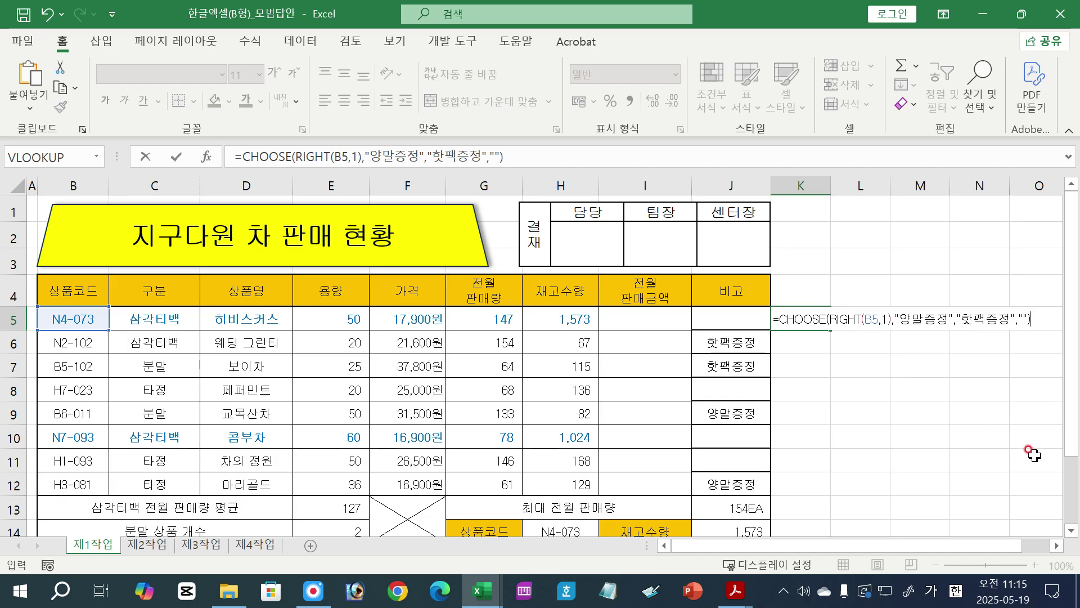
key(BackSpace)
text(,)
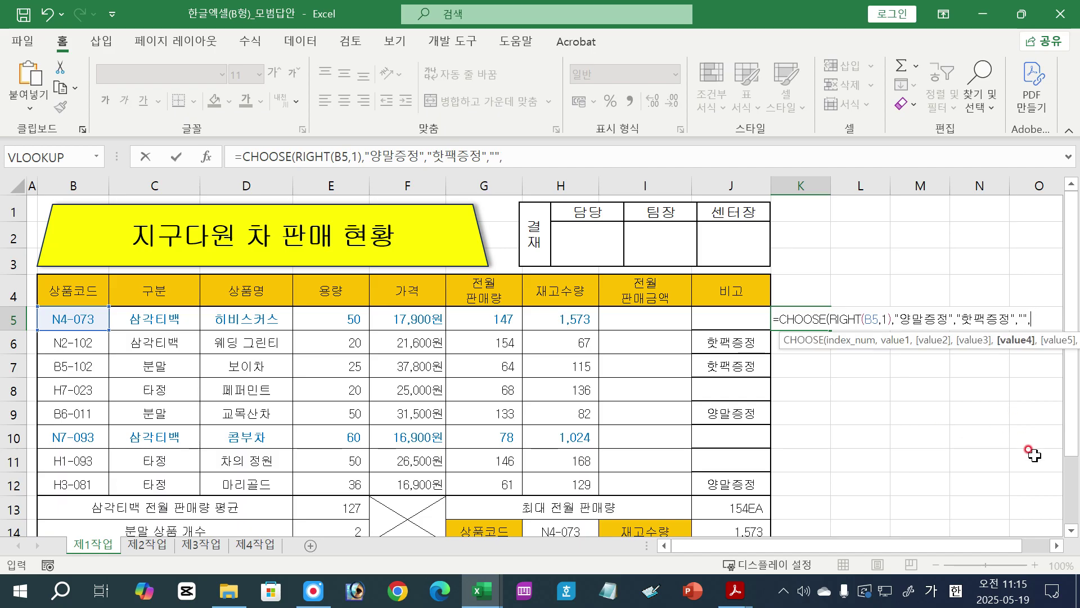
text("","")
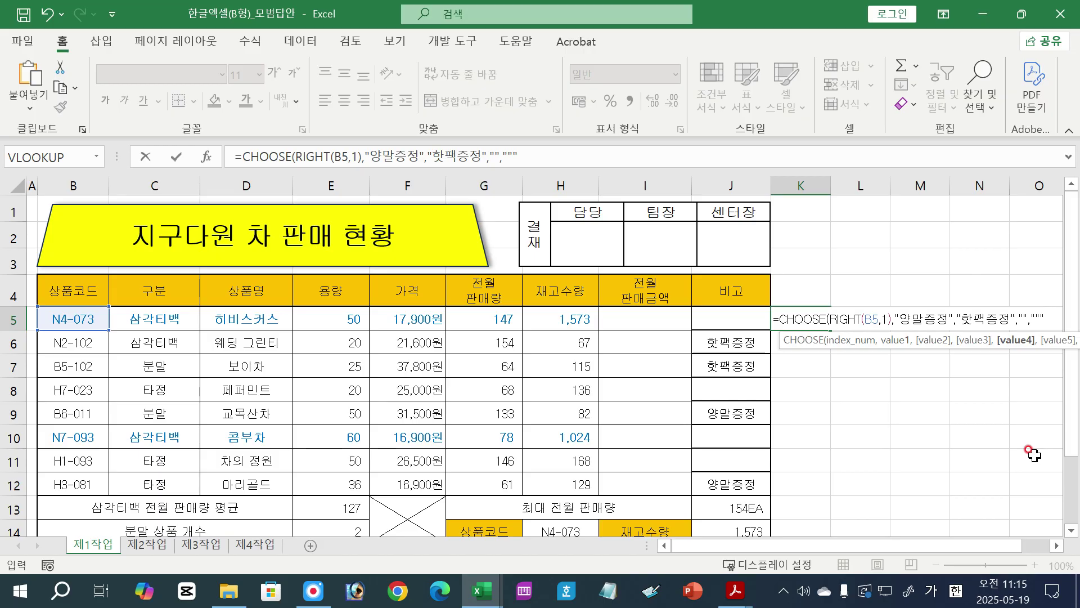
text(,"",)
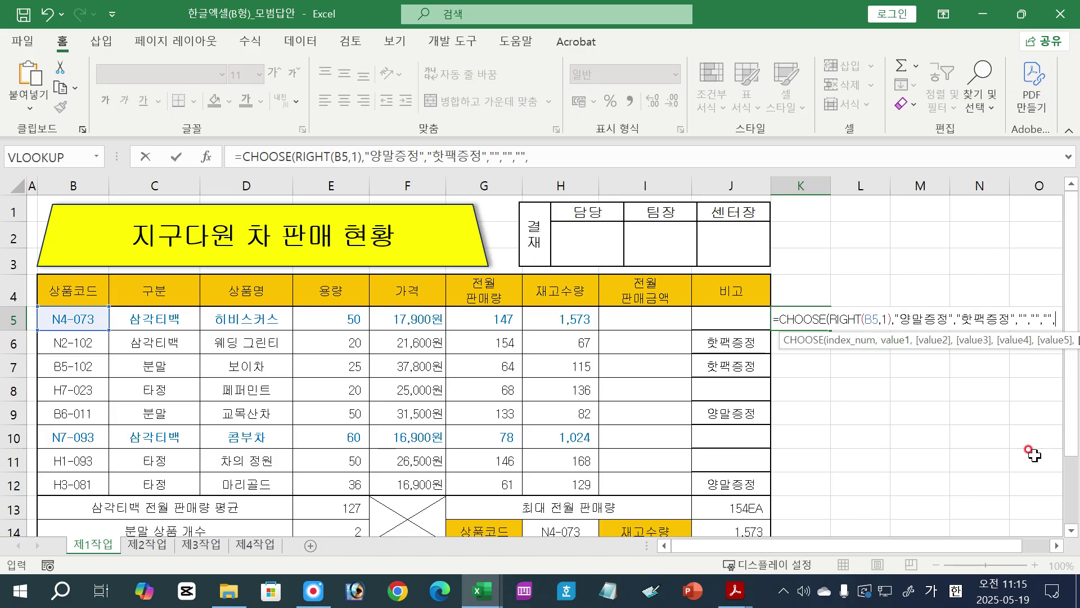
text("",")
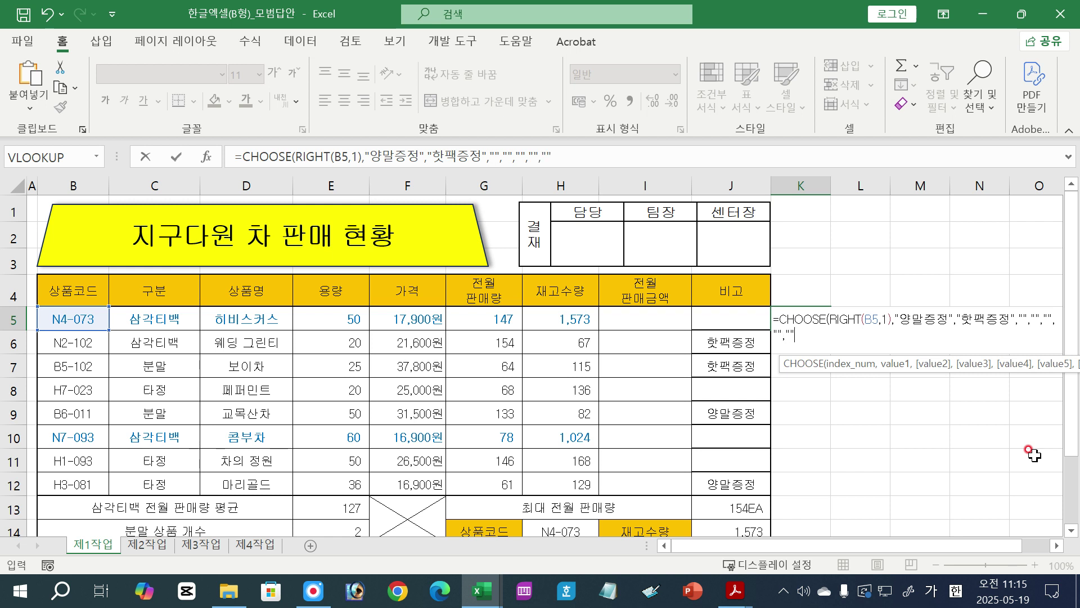
Add empty strings "" as the eighth and ninth CHOOSE values, then close and commit the K5 formula.
click(1057, 547)
click(1057, 547)
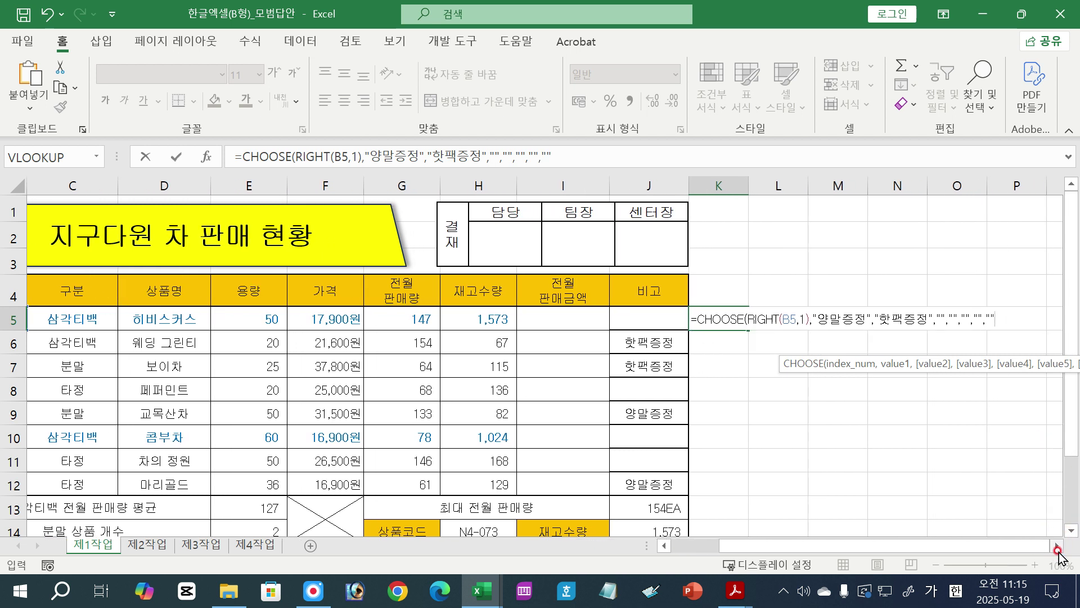
click(1057, 547)
click(1058, 547)
click(1057, 547)
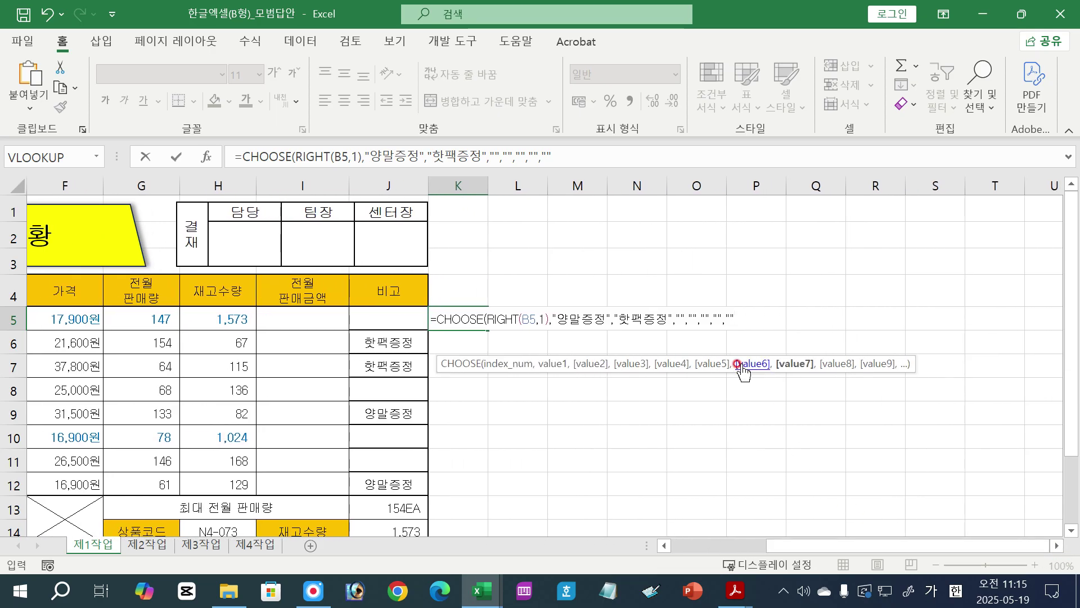
text(,)
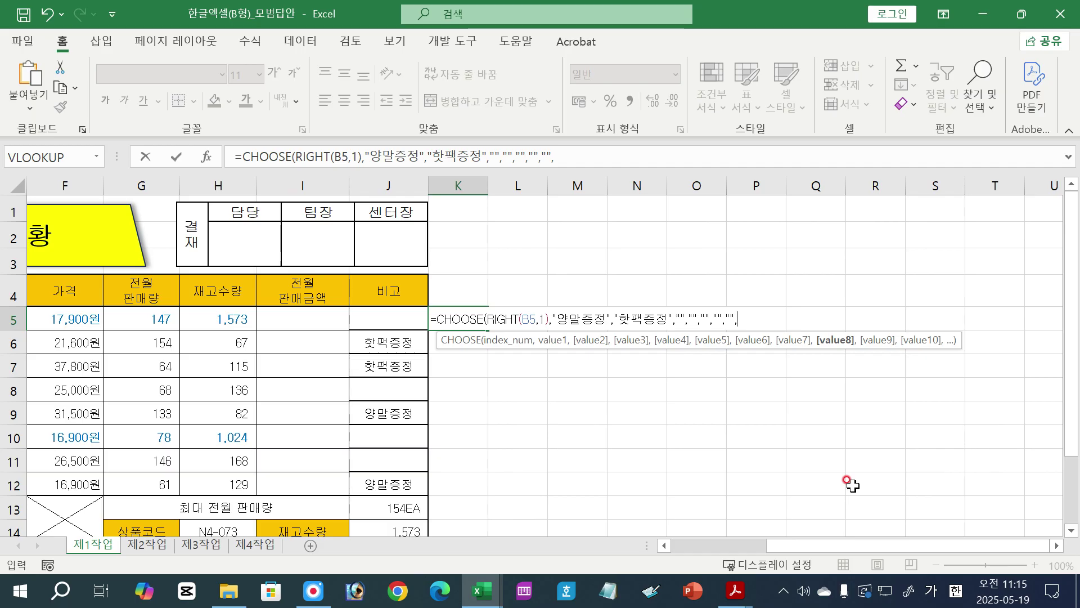
text("",)
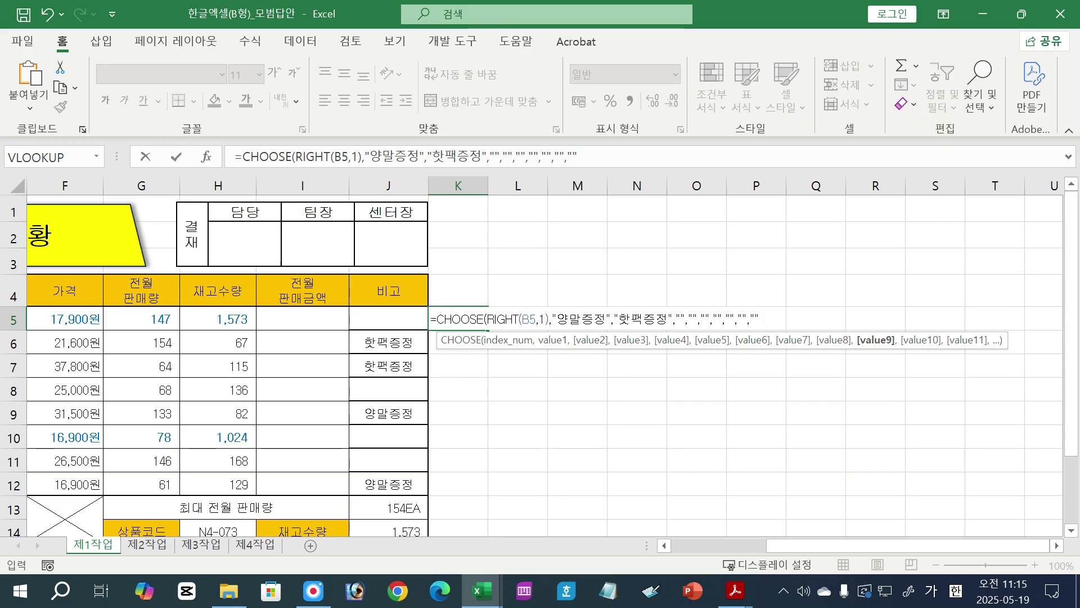
text())
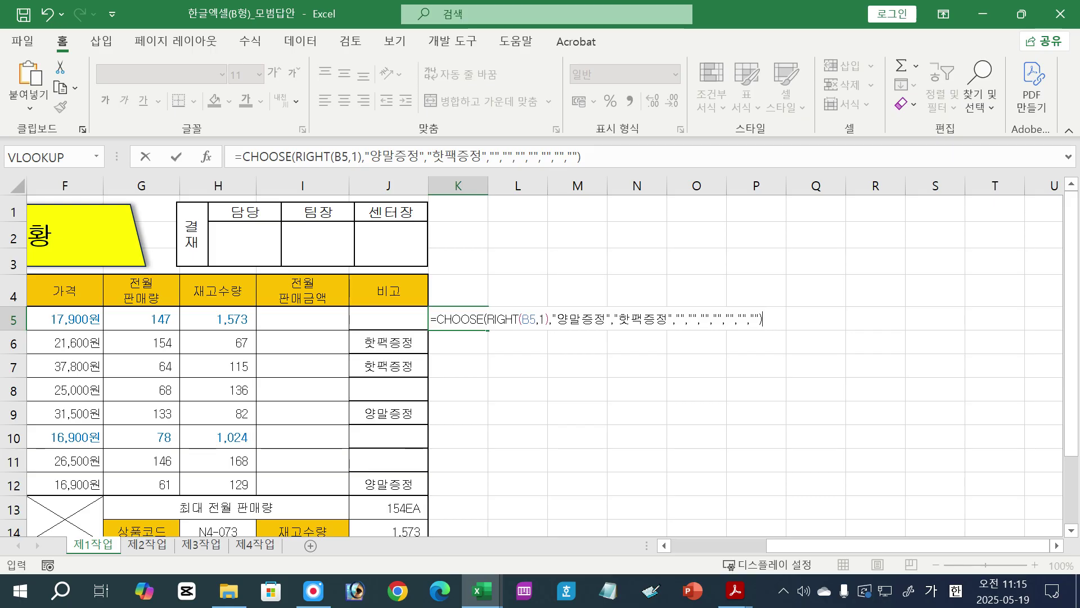
key(Return)
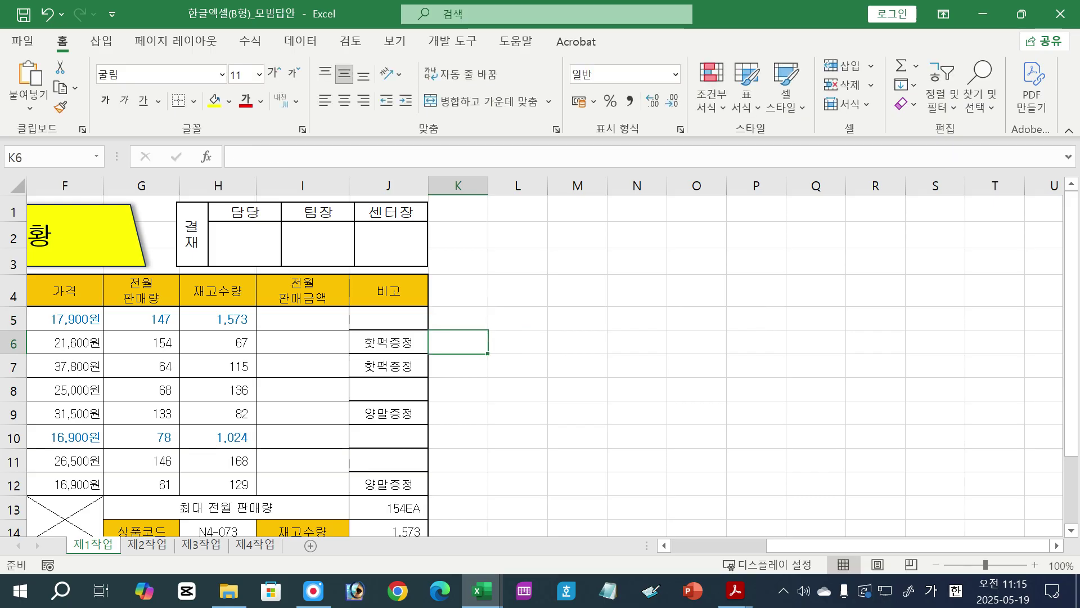
Fill the K5 CHOOSE formula down through K12 and reopen K5 to examine its value arguments.
click(459, 312)
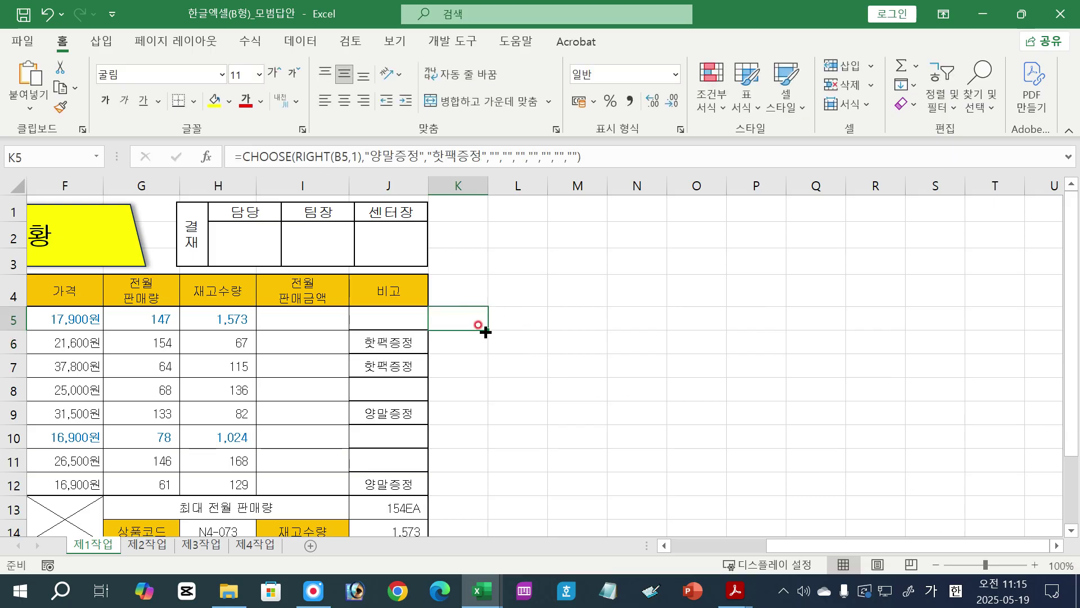
drag(485, 332, 481, 490)
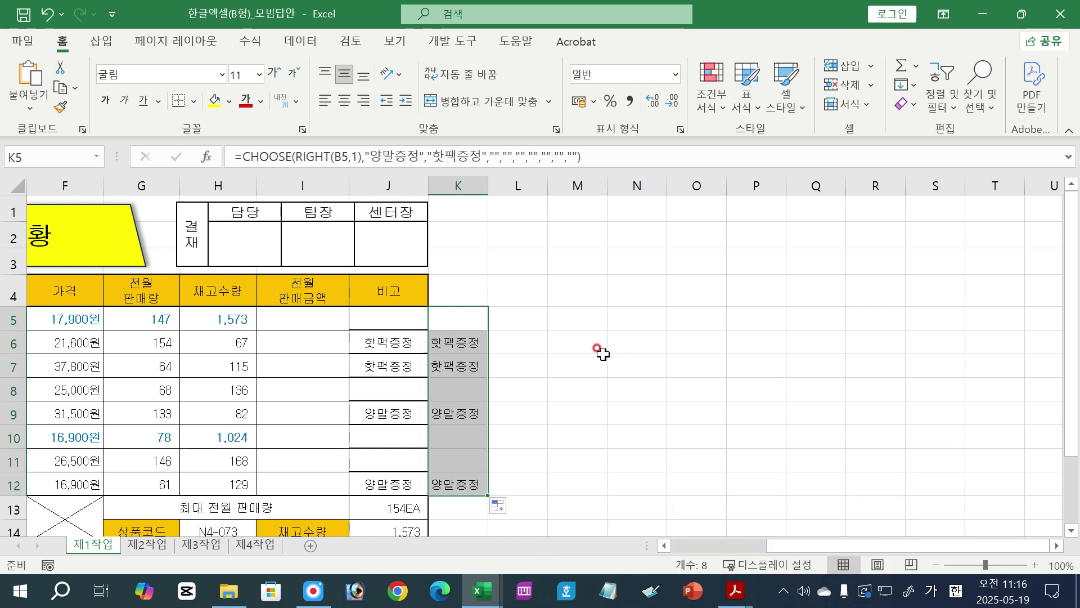
double_click(460, 322)
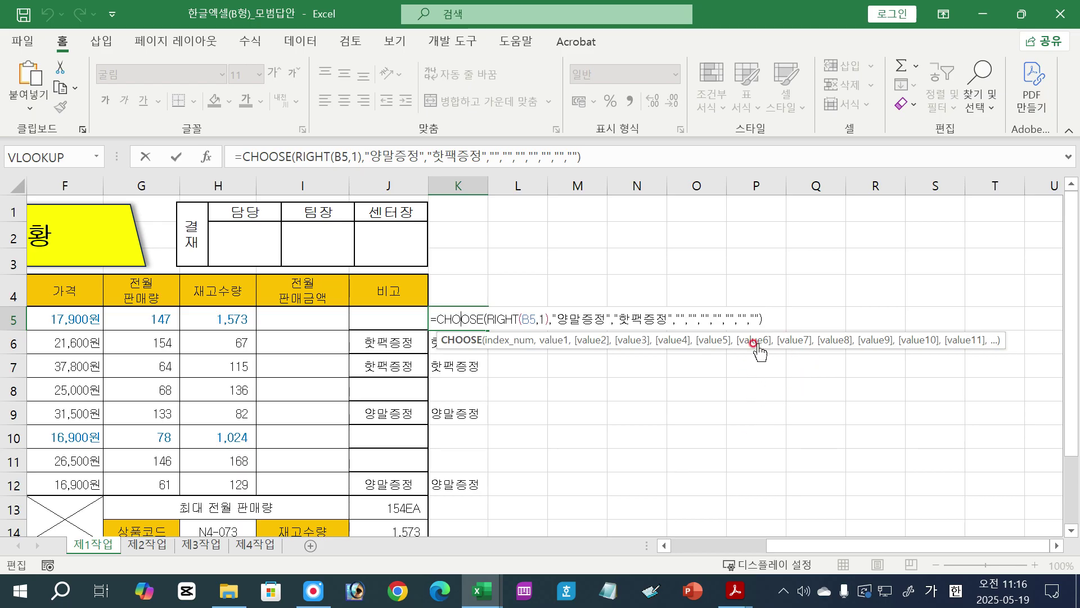
click(754, 319)
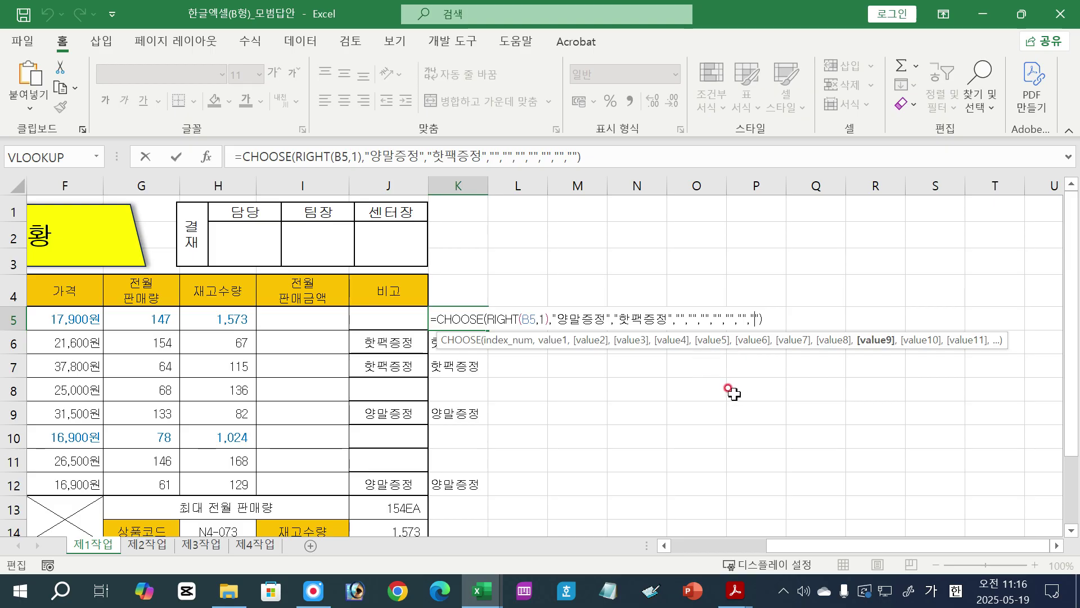
key(Left)
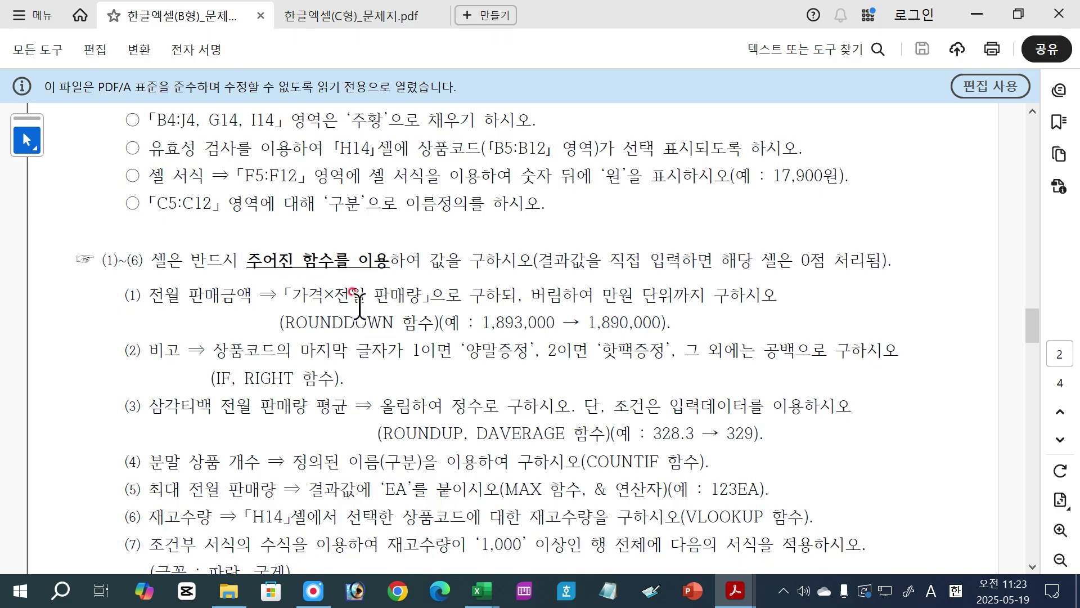
In the exam PDF, review item (1) 전월 판매금액, covering the 가격×전월 판매량 calculation and the rounding-down unit.
drag(154, 298, 244, 294)
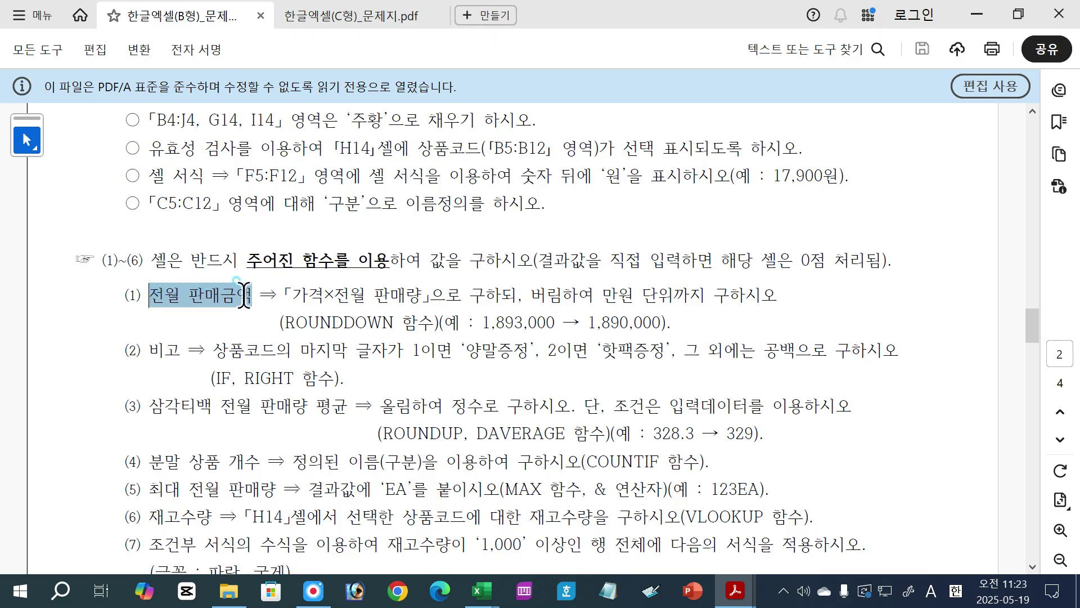
click(316, 310)
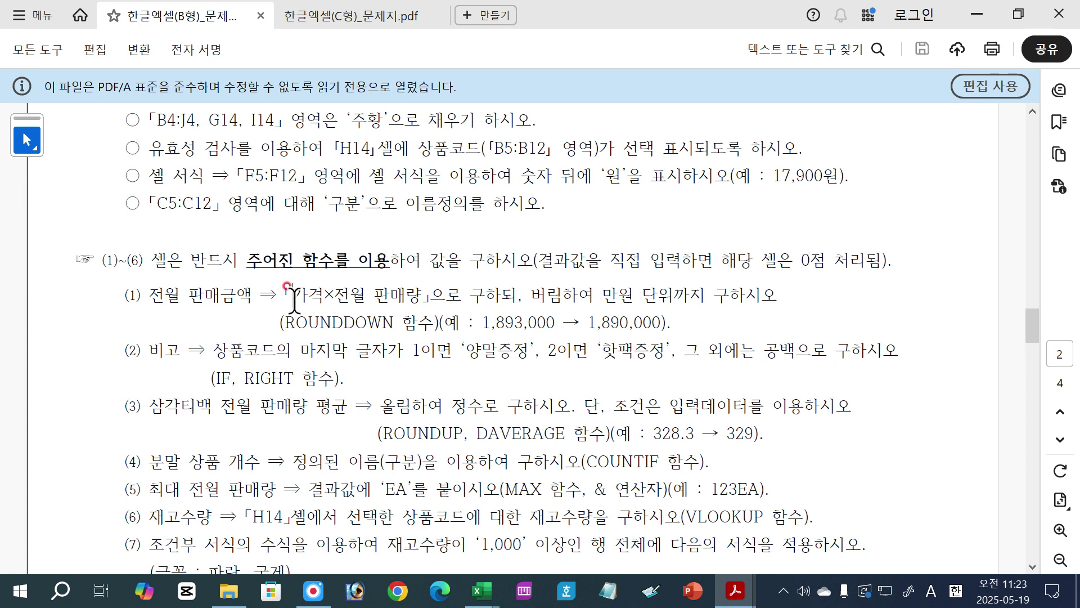
drag(293, 300, 413, 294)
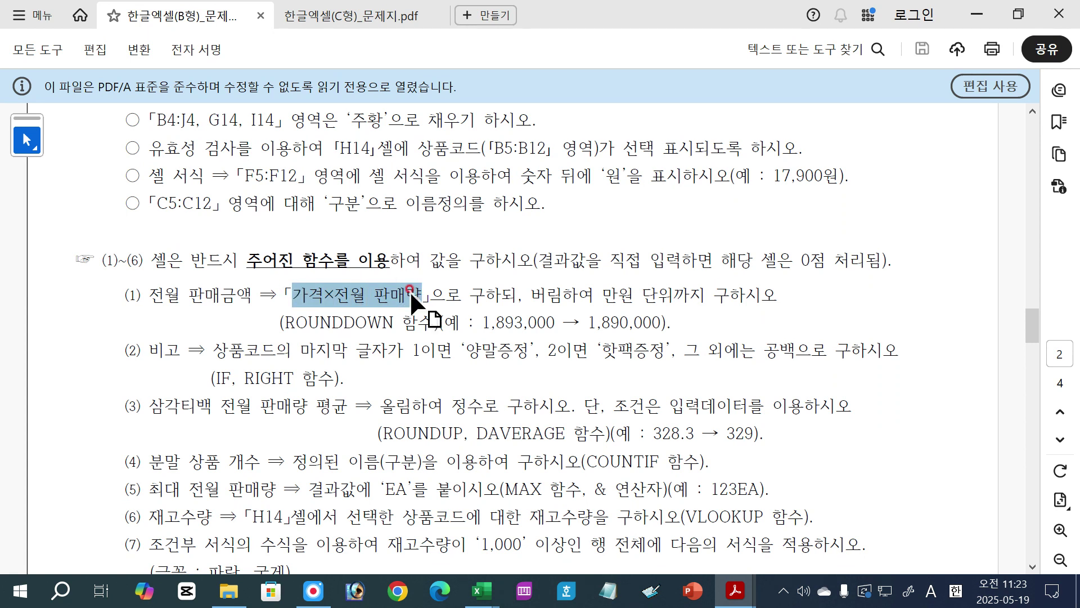
click(411, 292)
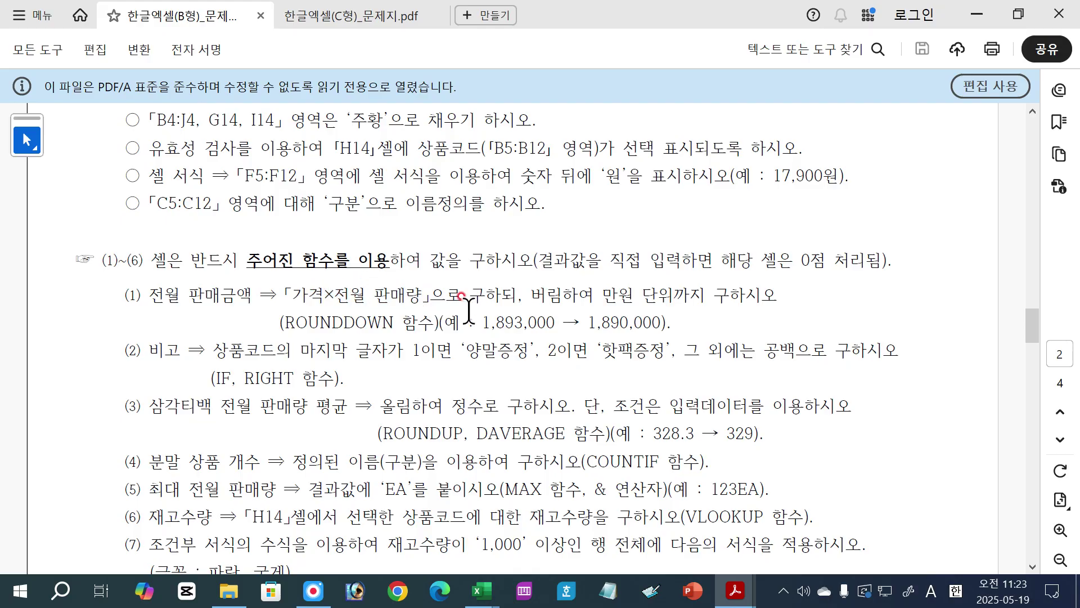
click(515, 295)
drag(285, 295, 759, 291)
click(537, 295)
click(737, 313)
click(243, 293)
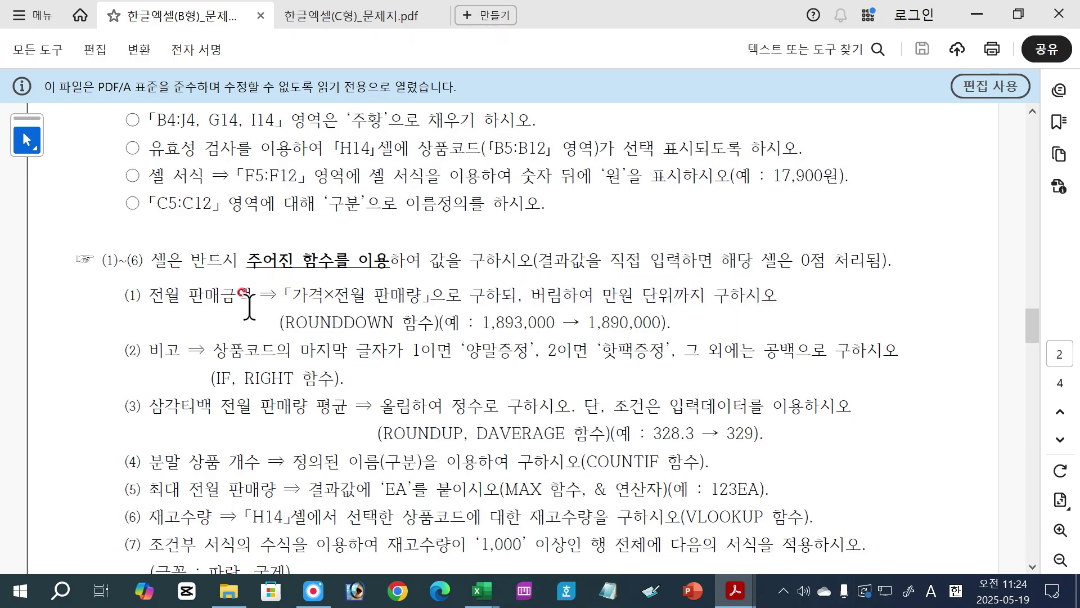
Highlight and underline the ROUNDDOWN example 1,893,000 → 1,890,000 in item (1) to study which digits are cut.
click(480, 313)
drag(485, 324, 561, 326)
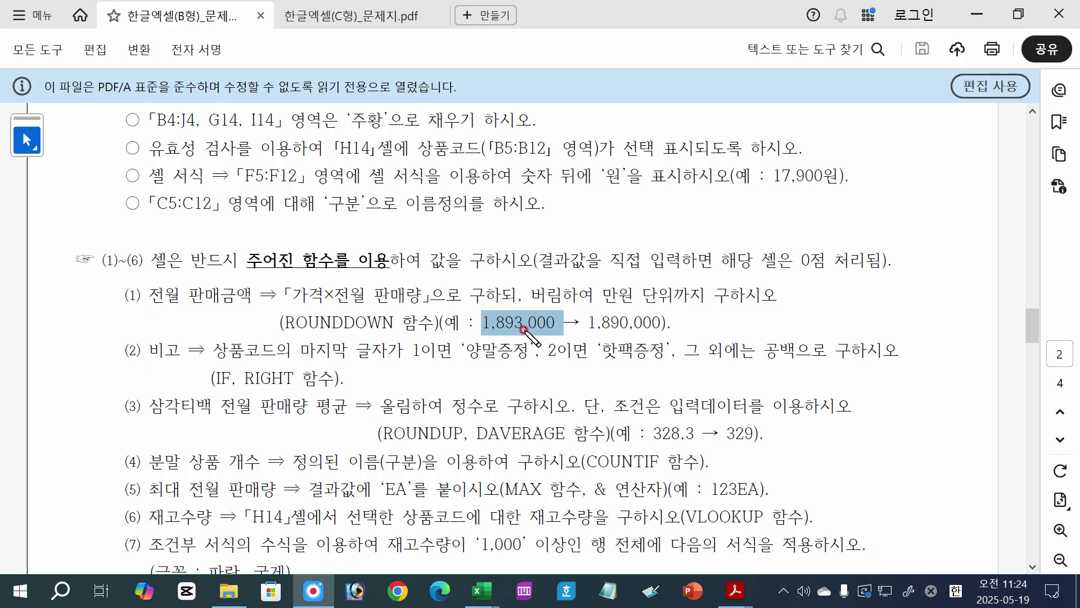
mouse_move(485, 331)
mouse_down()
mouse_move(548, 333)
mouse_move(532, 332)
mouse_up()
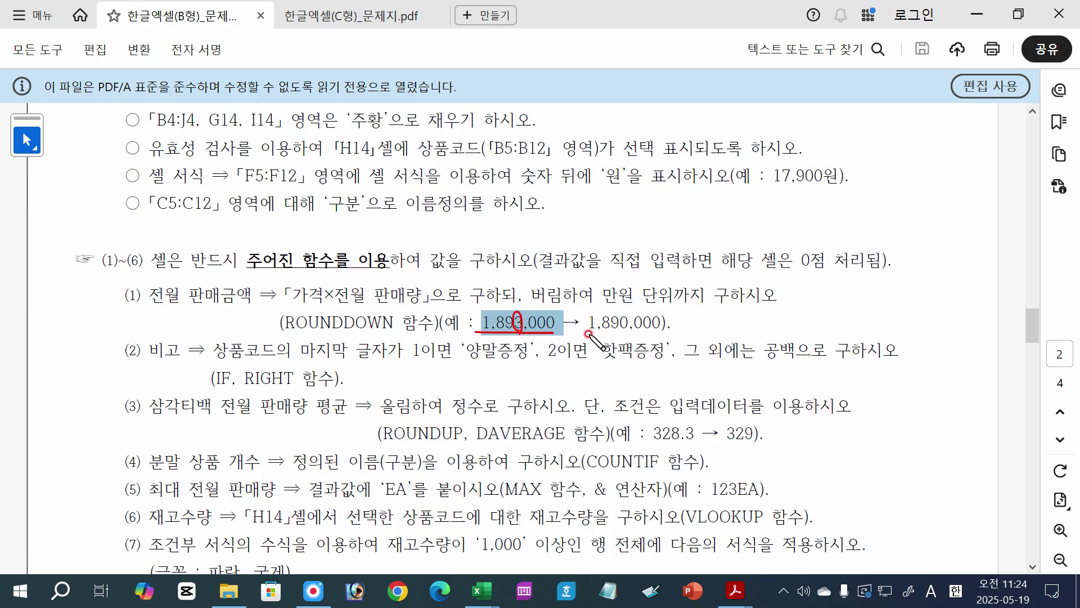
drag(589, 333, 664, 332)
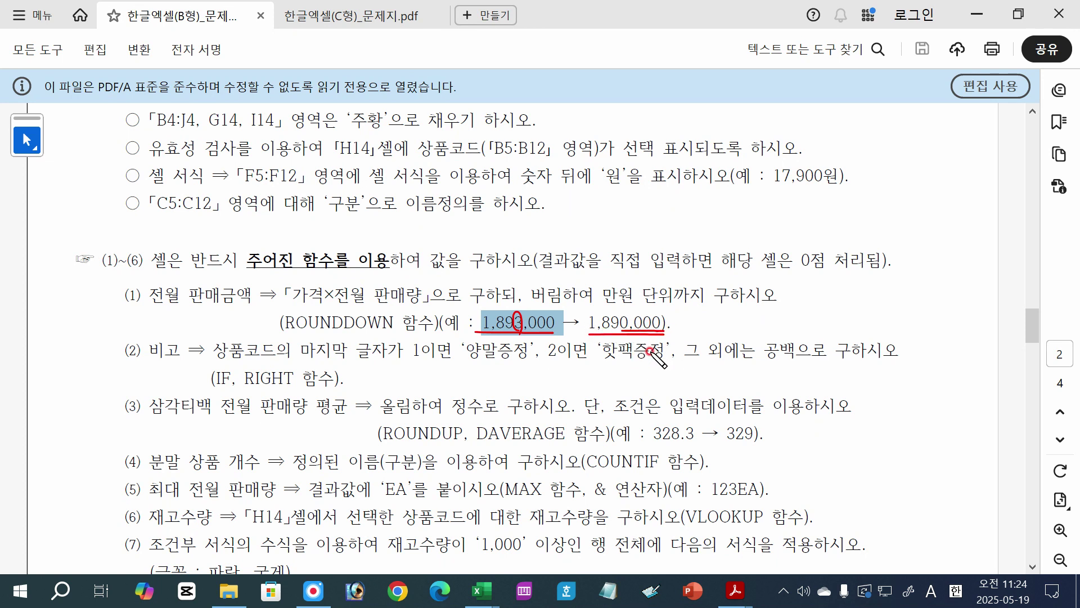
Mark the 만원 단위 and 버림 wording and the discarded digits of 1,893,000 in item (1), and clear the annotations.
drag(601, 303, 676, 302)
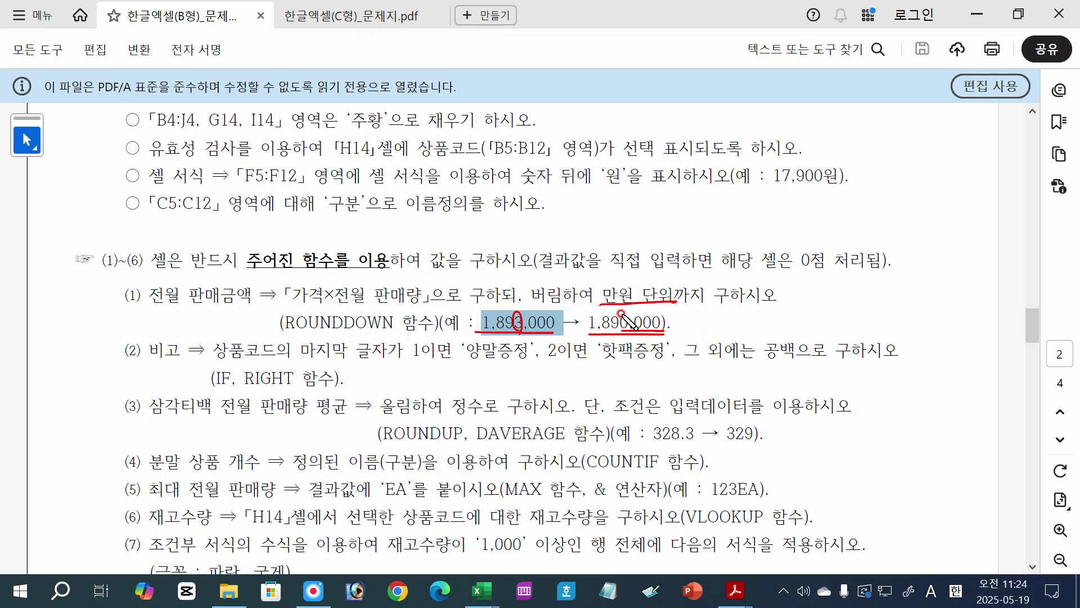
drag(563, 304, 566, 297)
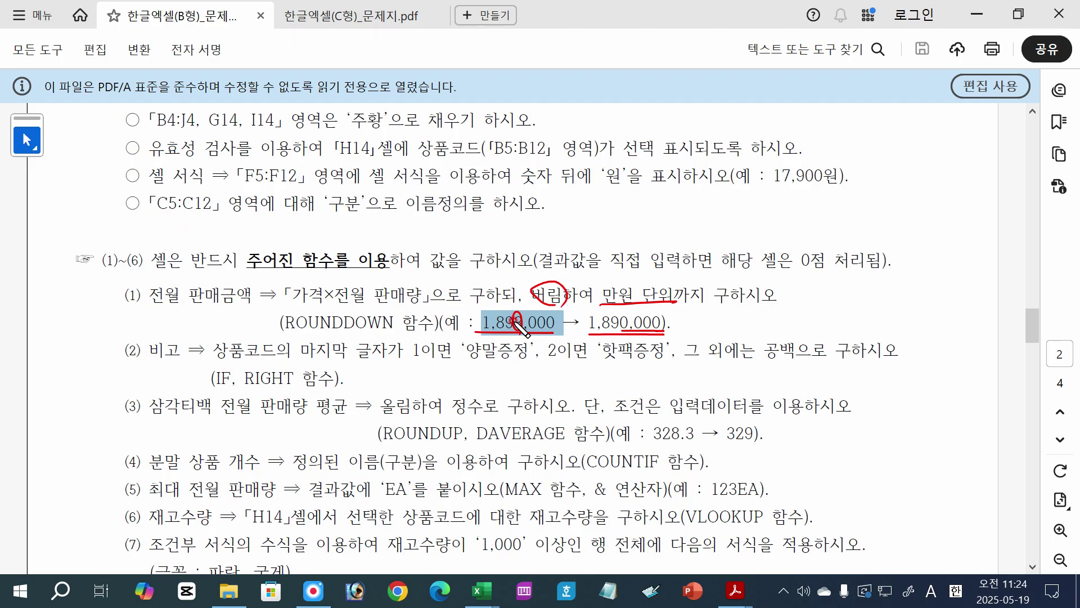
mouse_move(507, 323)
mouse_down()
mouse_move(555, 321)
mouse_move(527, 326)
mouse_up()
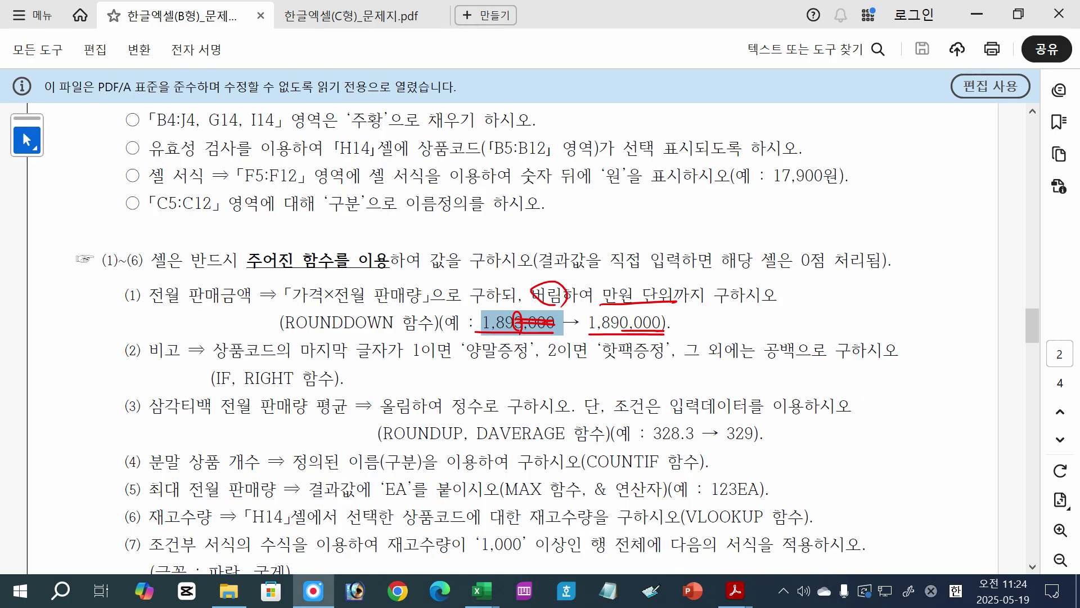
key(e)
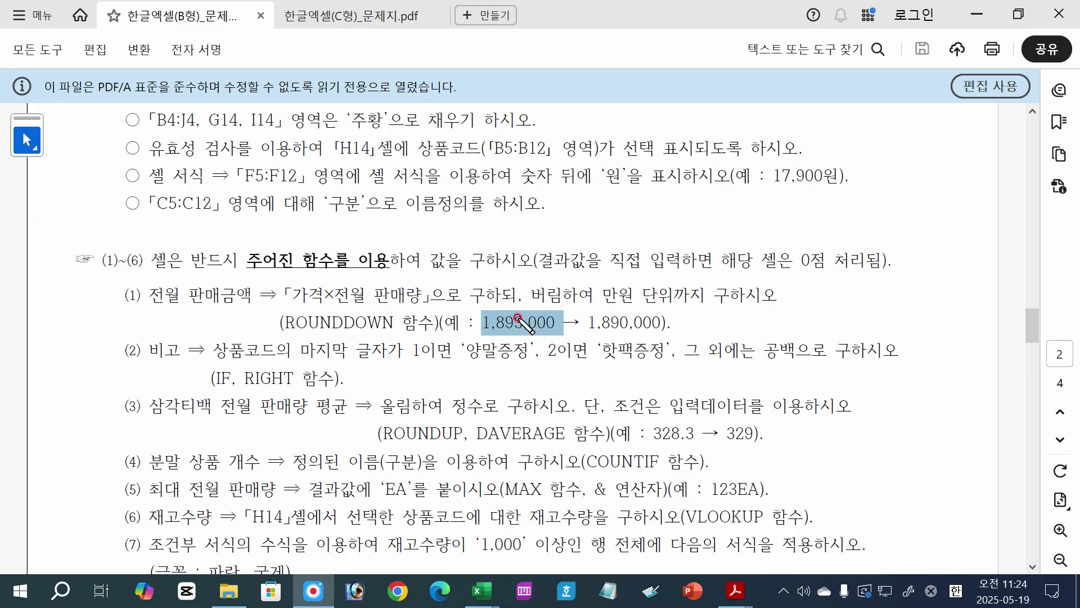
Mark the digit 3 in 1,893,000, the result 1,890,000, ROUNDDOWN and 가격×전월 판매량 in item (1), and end the annotation.
drag(514, 316, 536, 321)
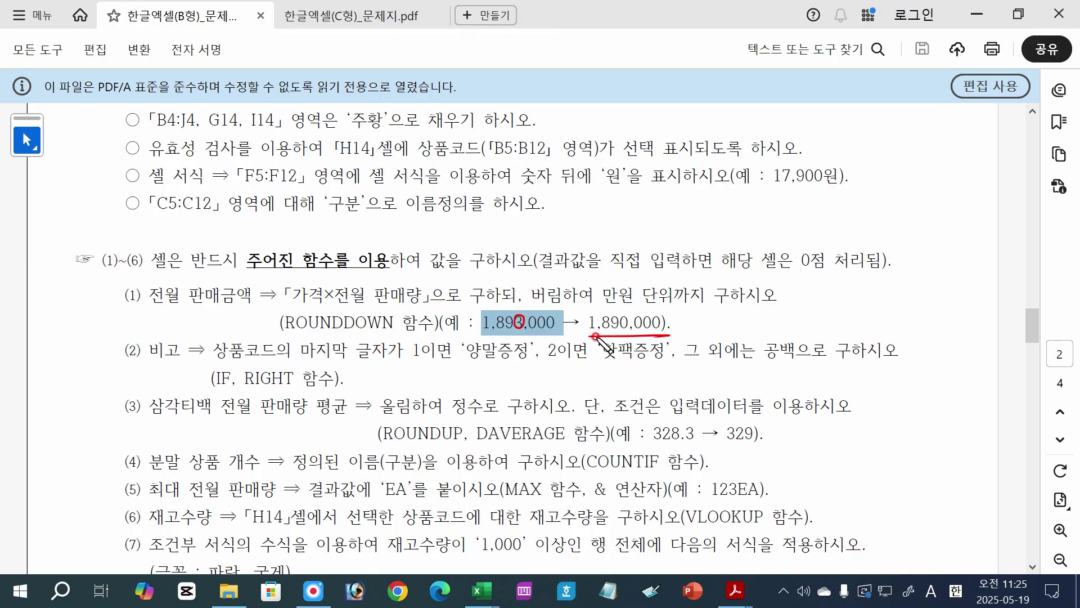
drag(590, 336, 664, 334)
drag(284, 332, 387, 330)
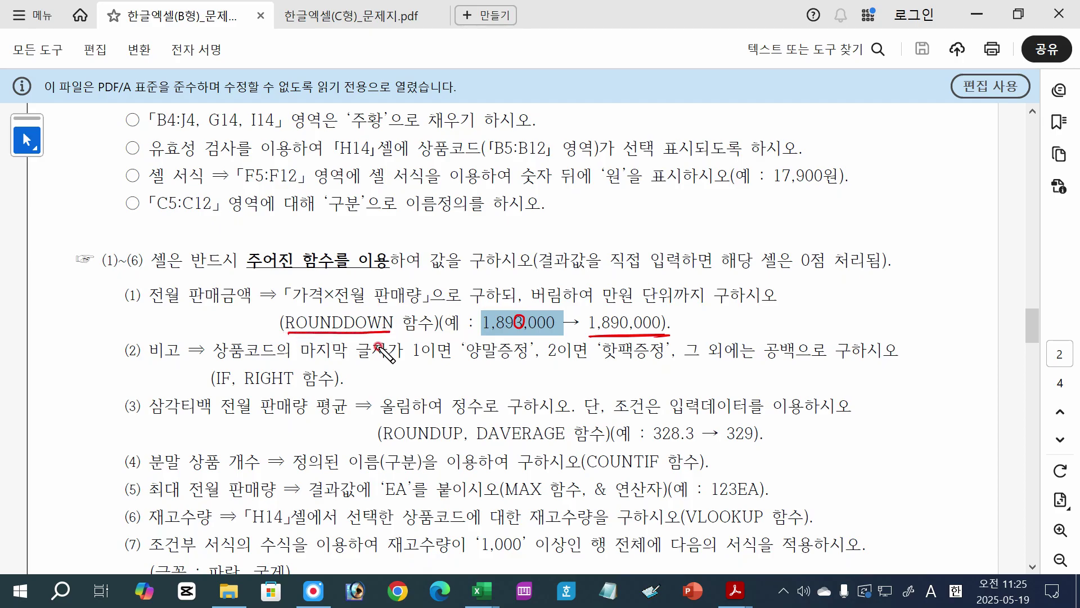
mouse_move(292, 304)
mouse_down()
mouse_move(416, 282)
mouse_move(295, 285)
mouse_move(294, 301)
mouse_up()
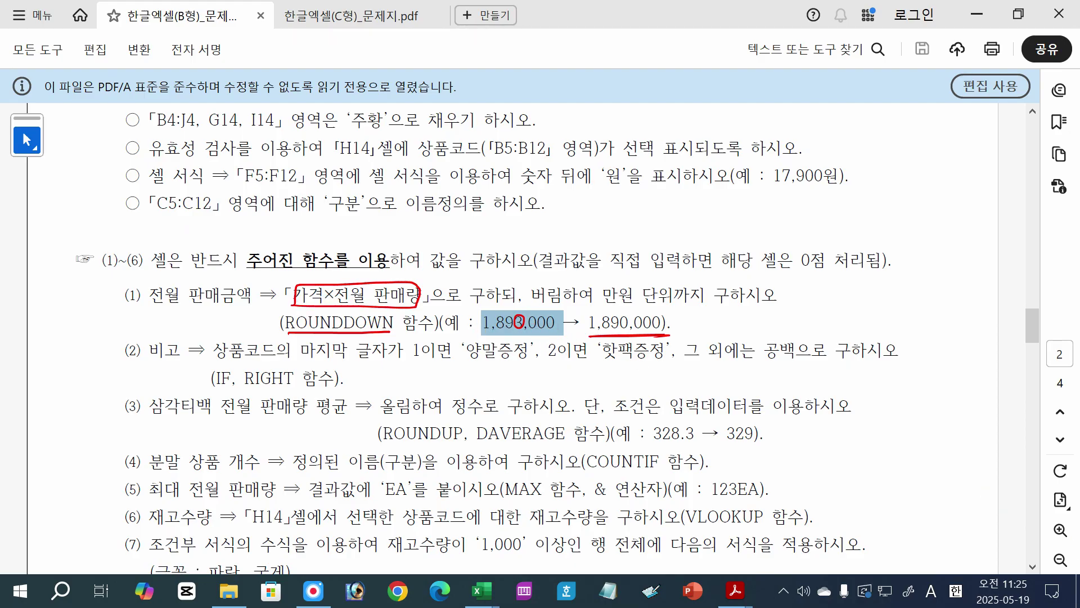
key(Escape)
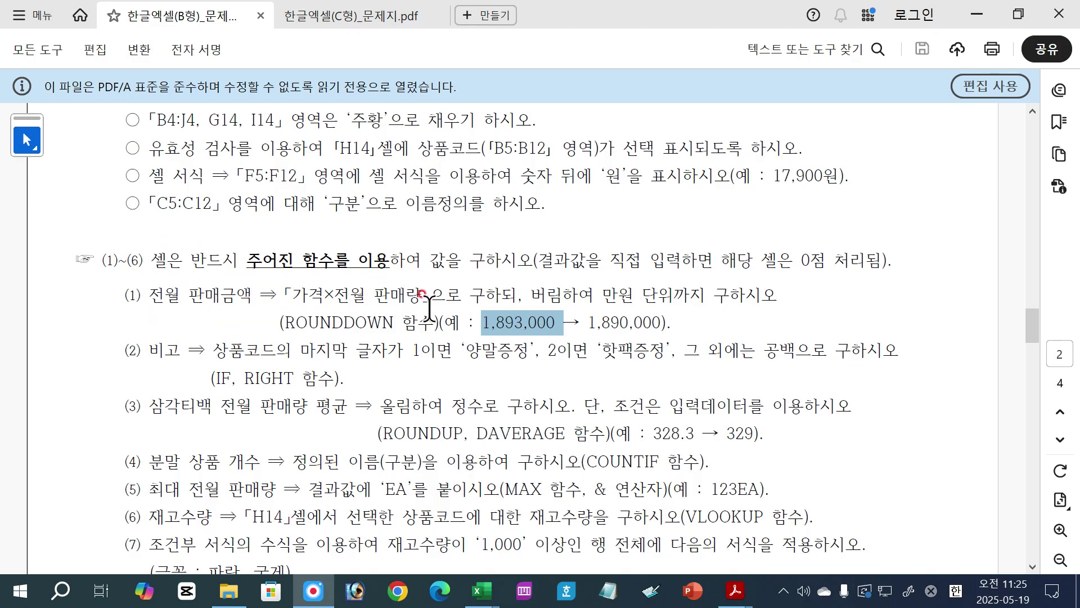
Switch to the 한글엑셀(B형)_모범답안 workbook and enter =F5*G5 in I5 for 전월 판매금액.
click(483, 590)
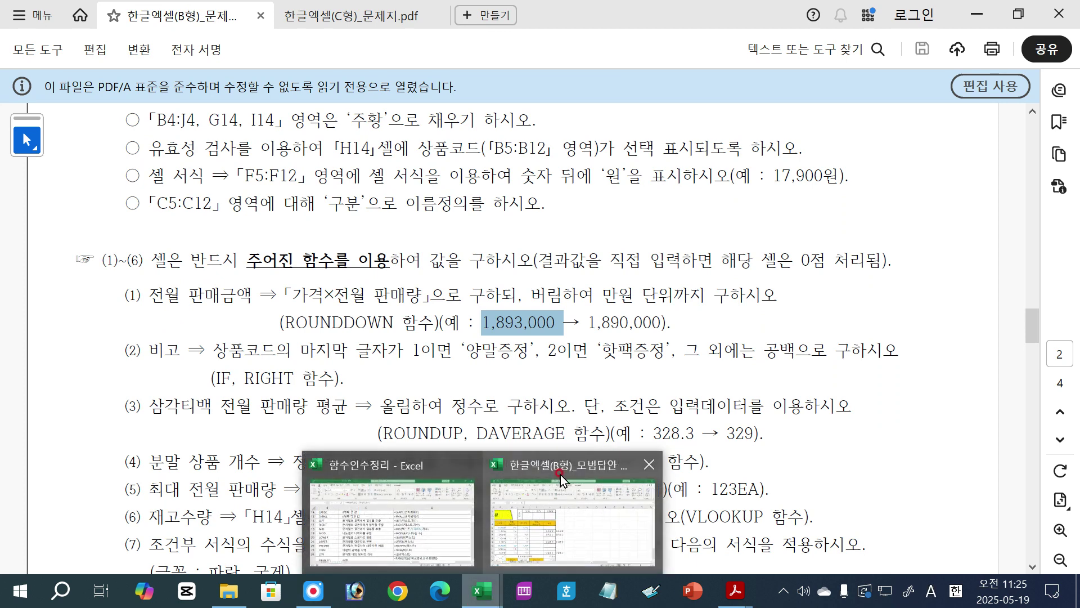
click(557, 468)
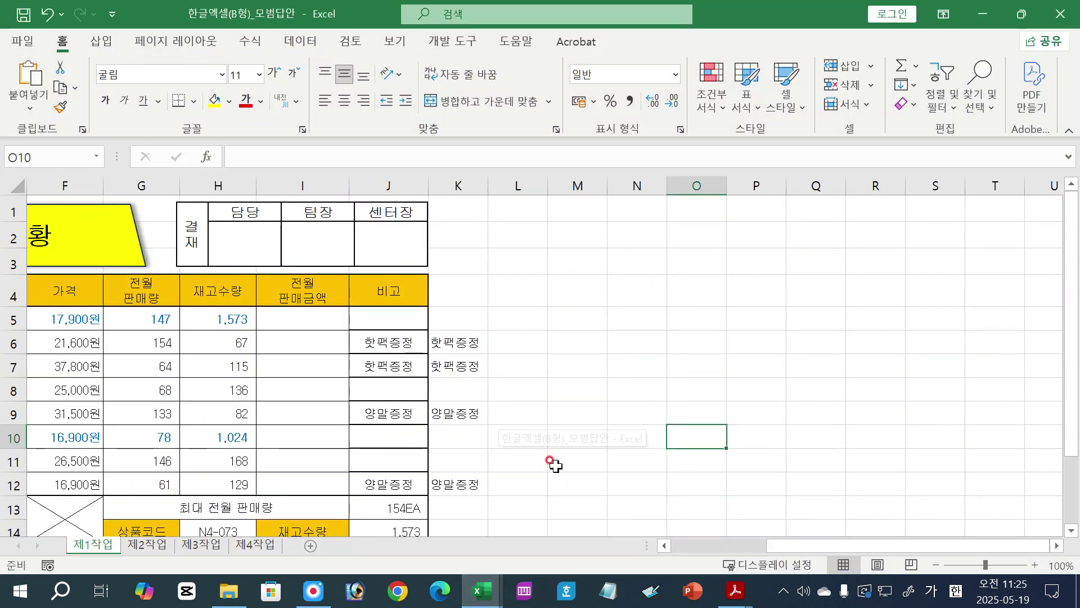
click(285, 325)
drag(856, 552, 790, 558)
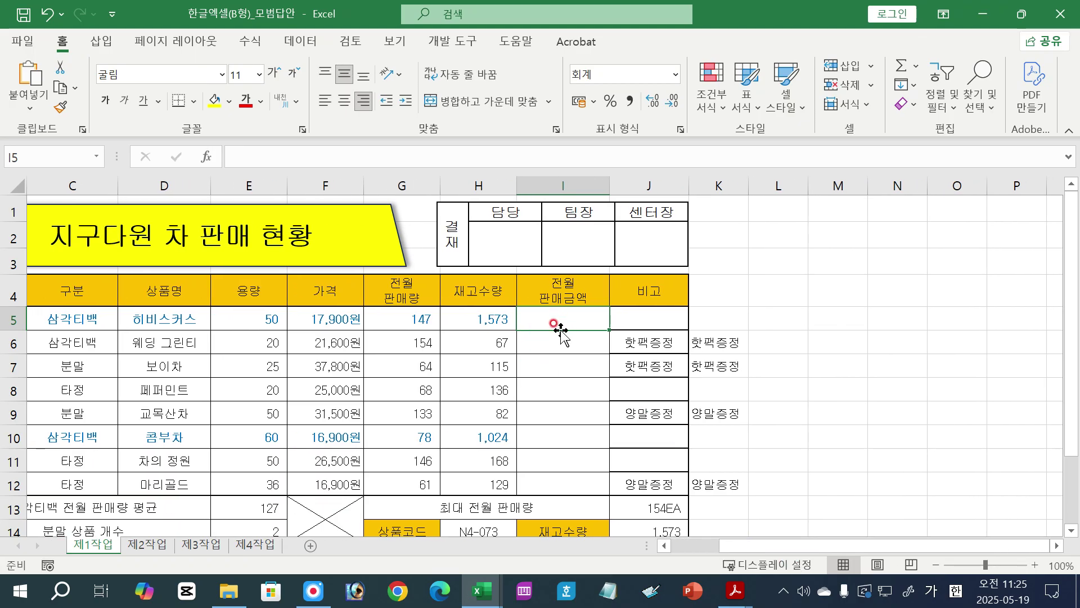
text(=)
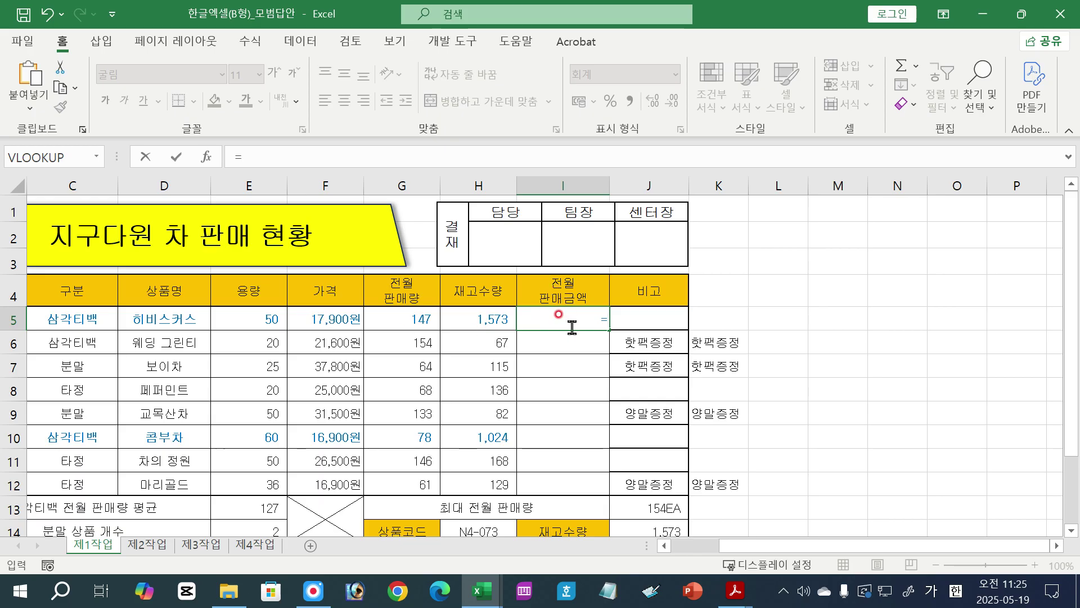
click(322, 321)
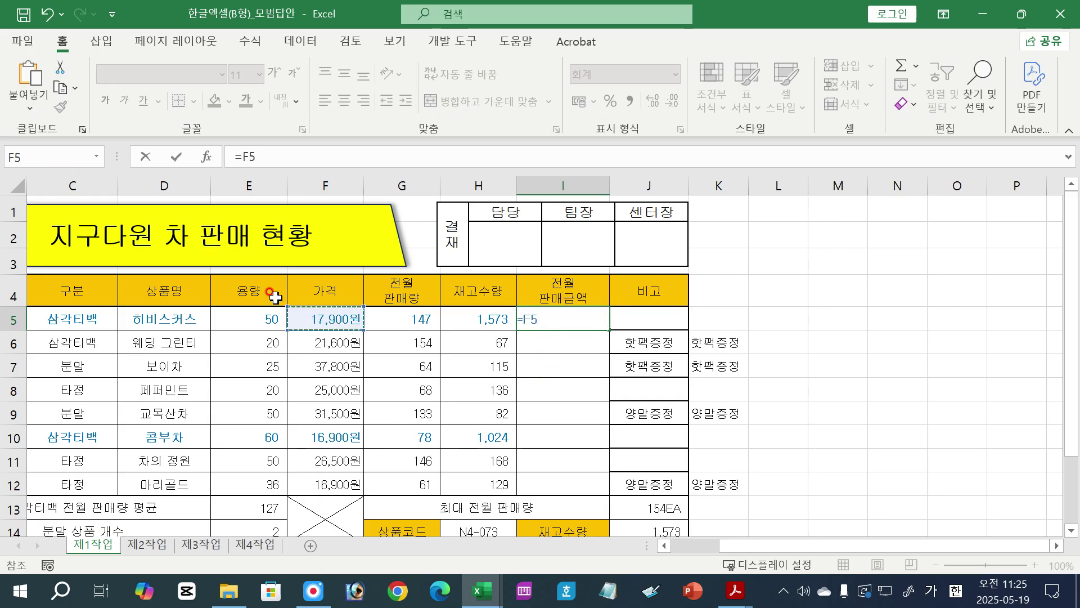
text(*)
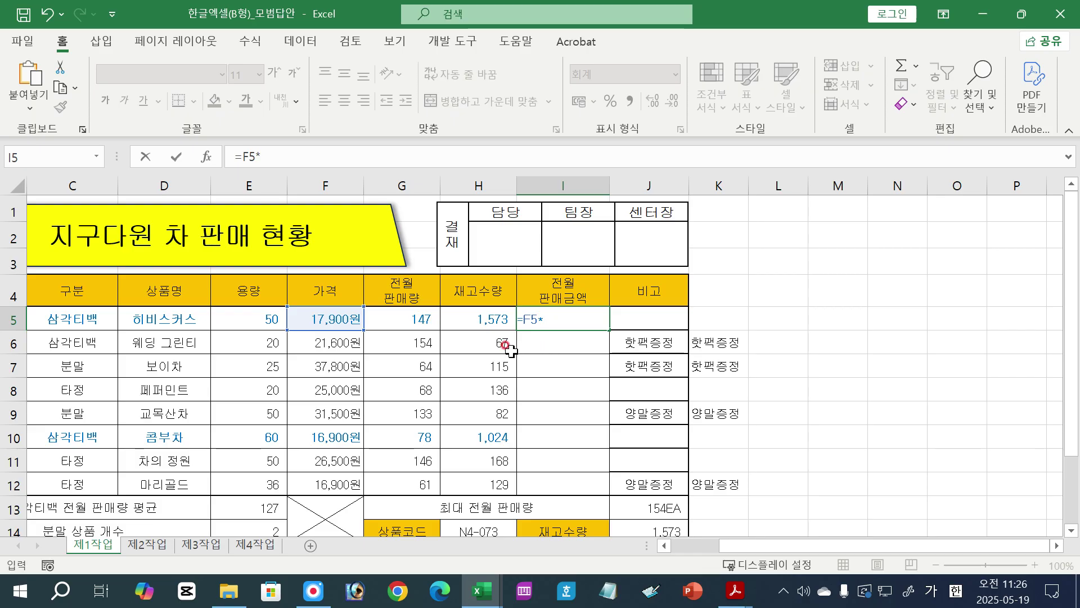
click(405, 314)
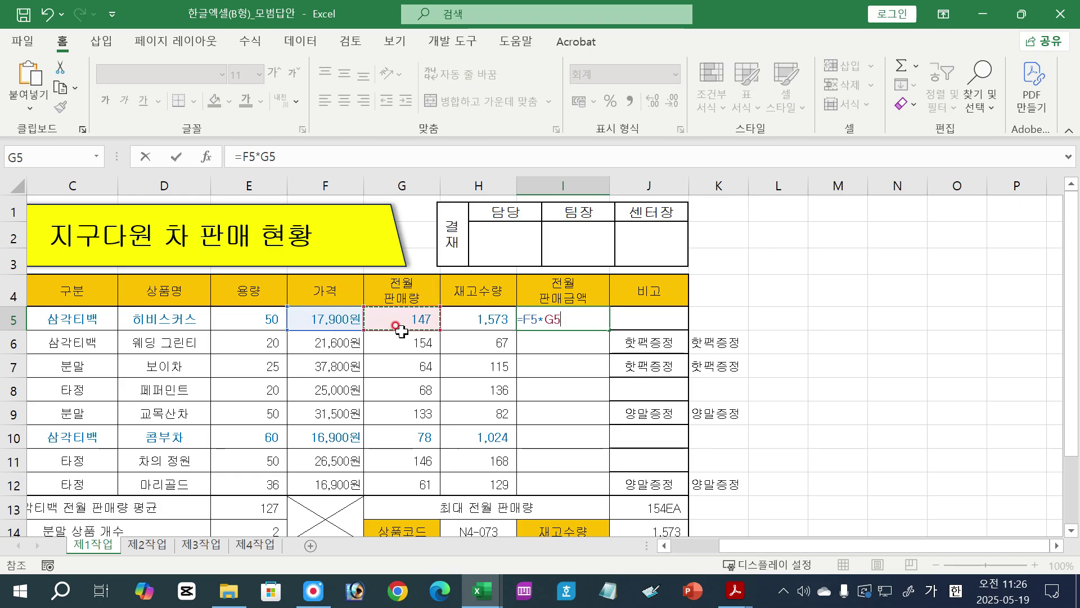
key(Return)
click(578, 319)
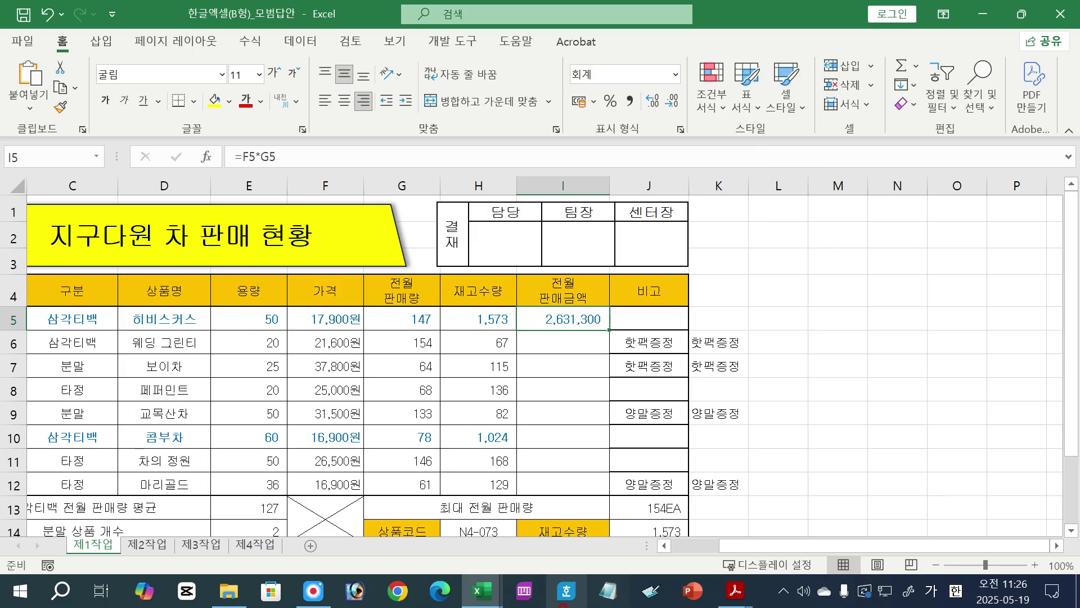
Switch to the 함수인수정리 workbook and find the ROUNDDOWN entry in the function list.
click(482, 591)
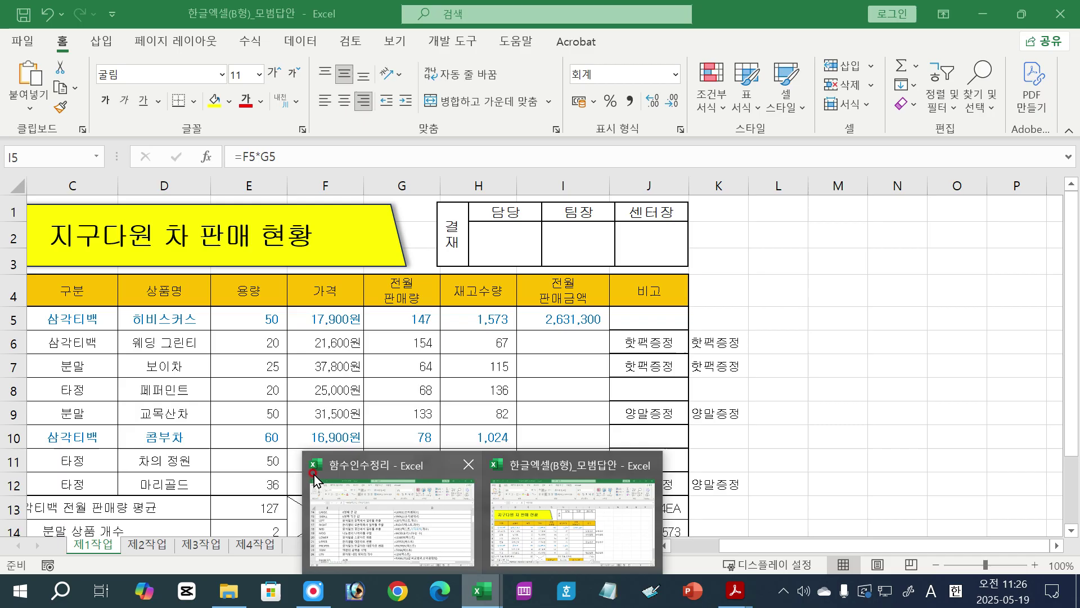
click(351, 465)
click(176, 417)
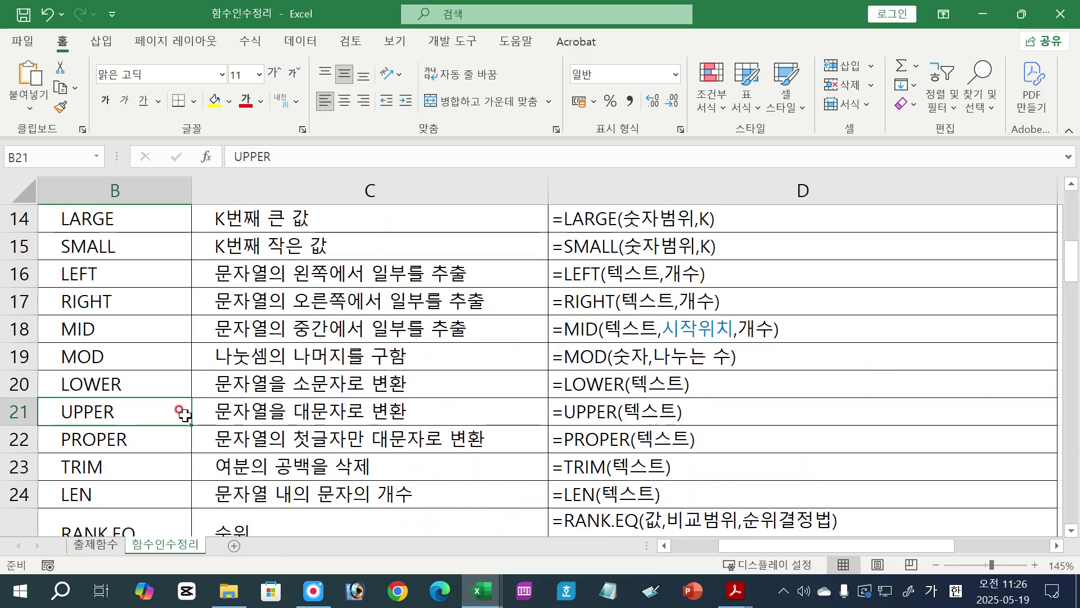
scroll(184, 414, down, 4)
scroll(184, 415, up, 7)
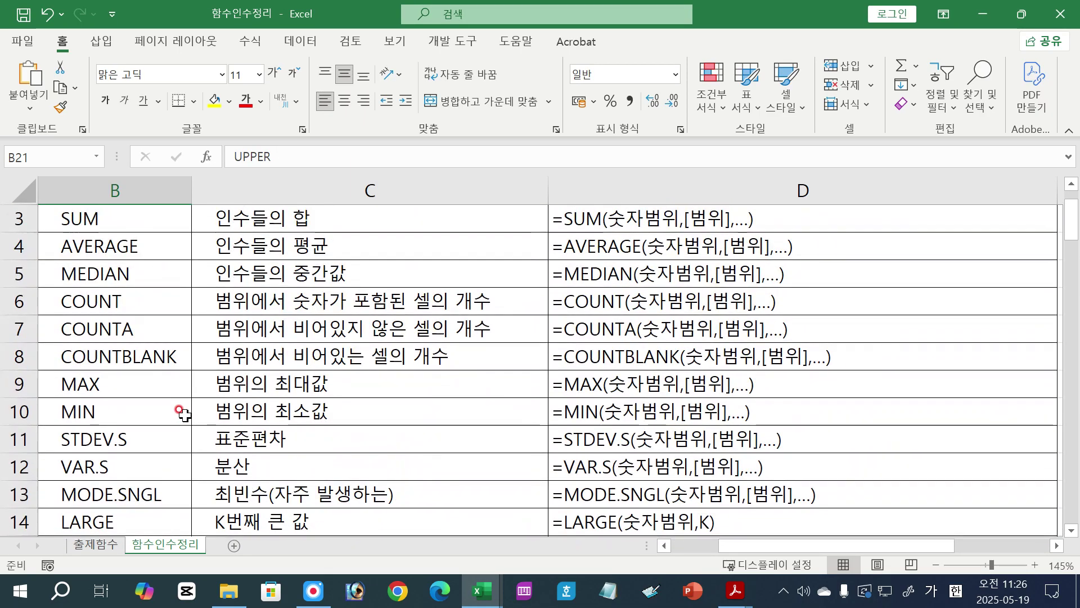
scroll(185, 414, down, 11)
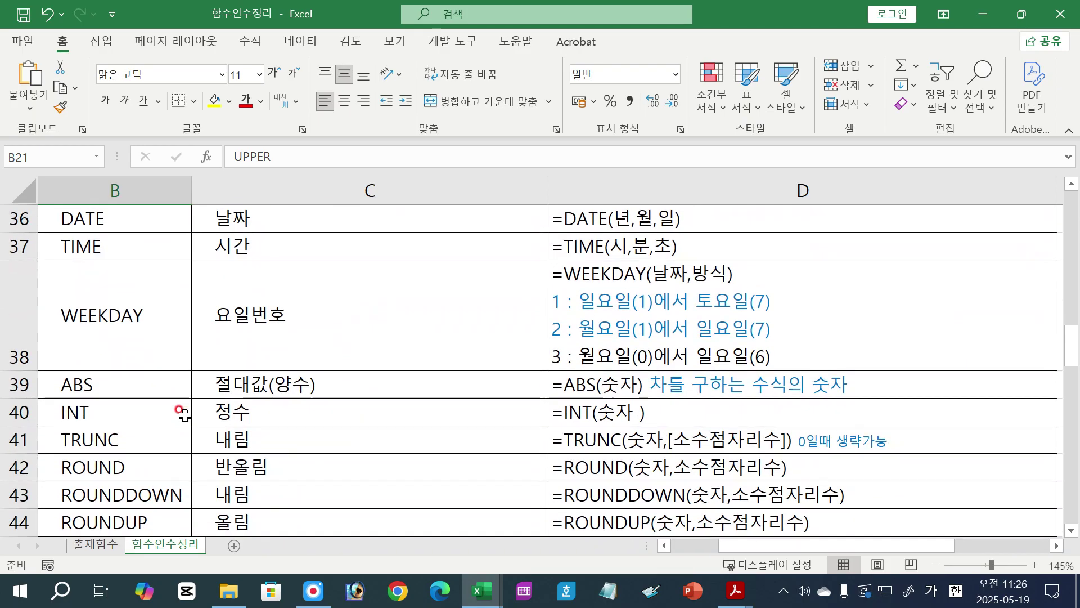
scroll(185, 415, down, 4)
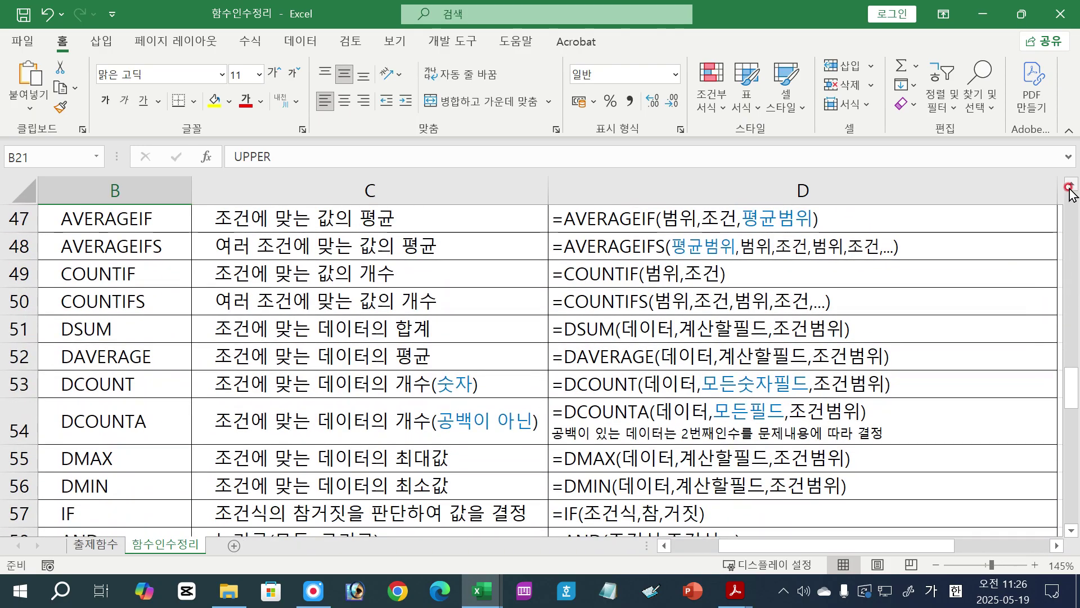
drag(1069, 189, 1071, 186)
click(79, 438)
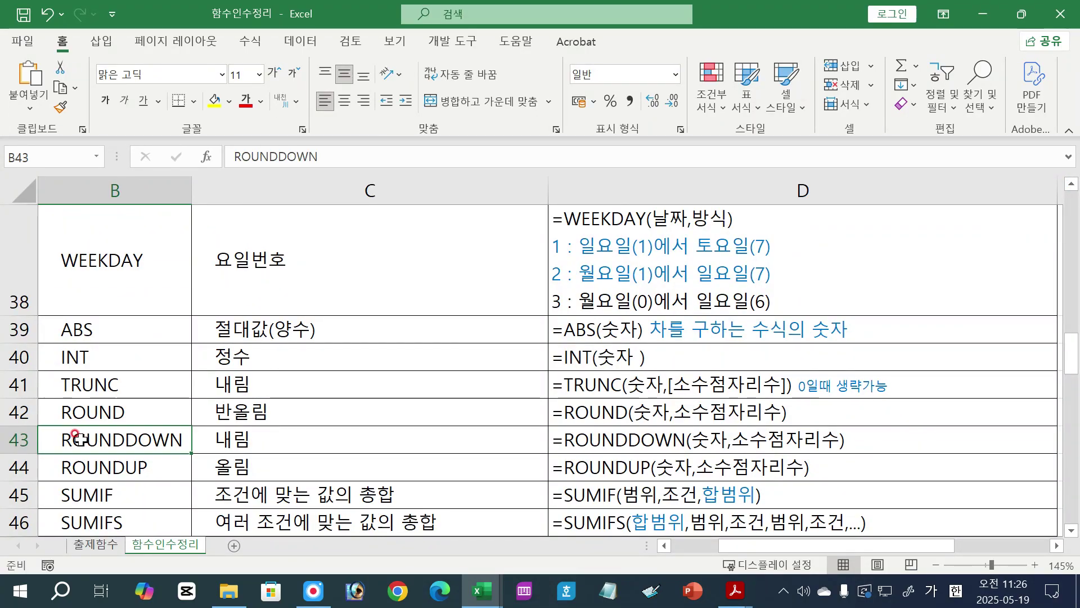
drag(1071, 530, 1071, 530)
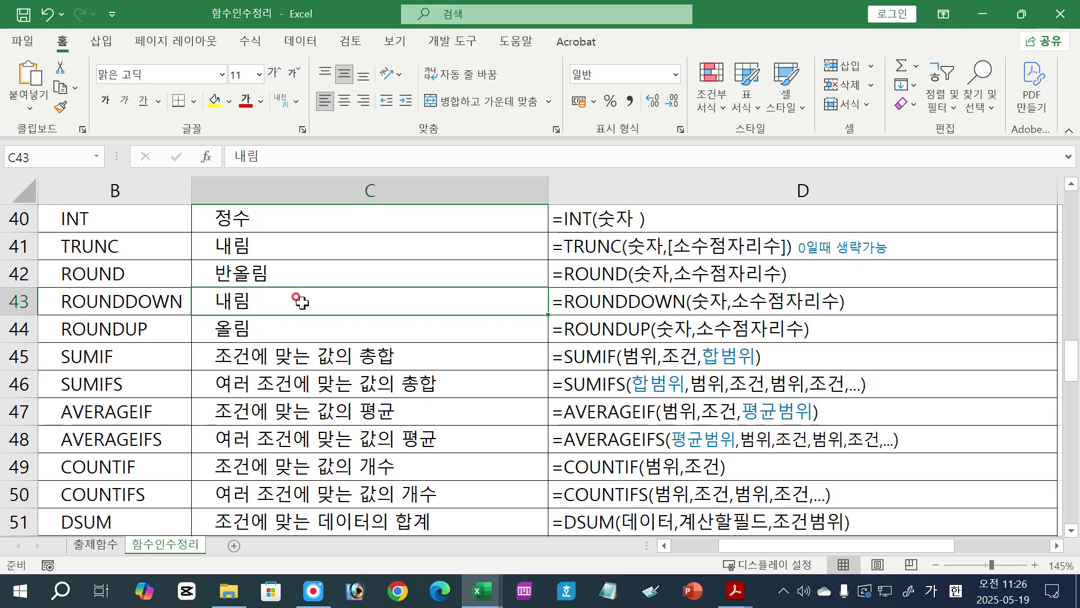
Compare the descriptions and argument syntax of ROUNDDOWN and ROUNDUP in rows 43 and 44.
click(149, 301)
click(266, 308)
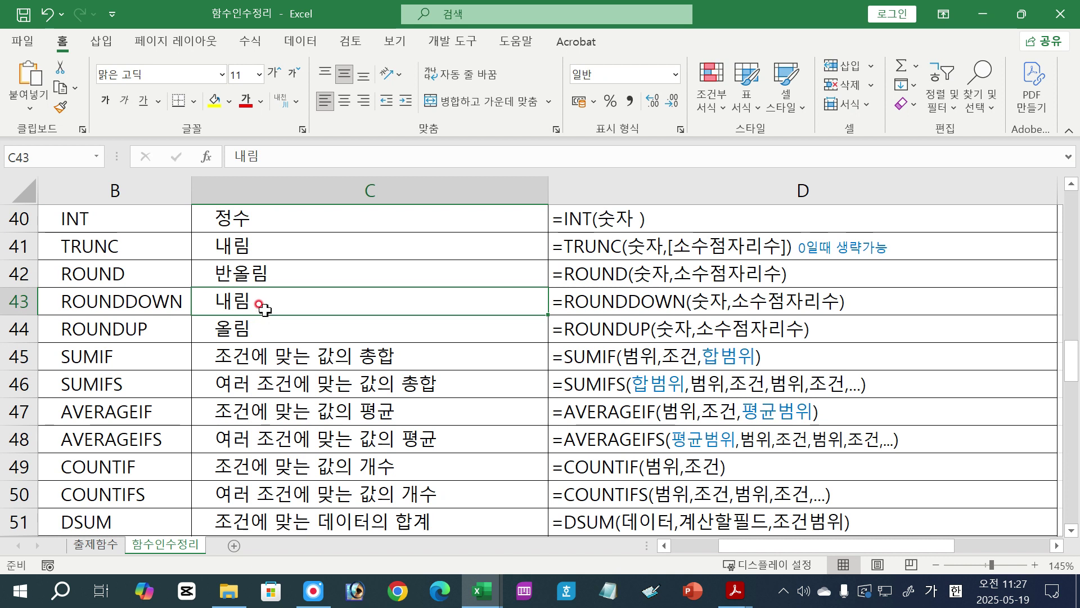
click(148, 328)
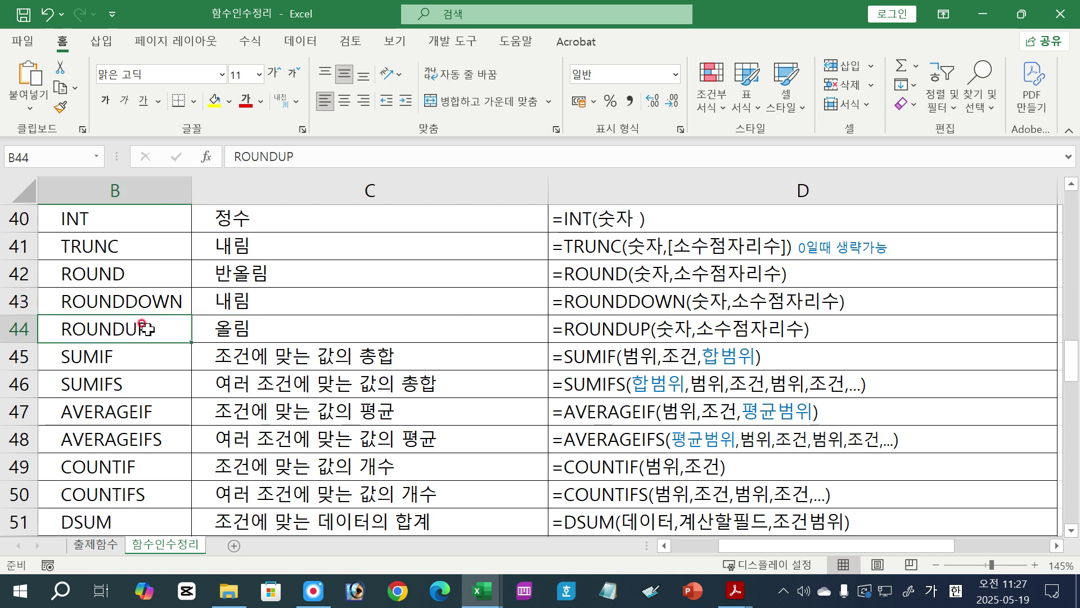
click(269, 333)
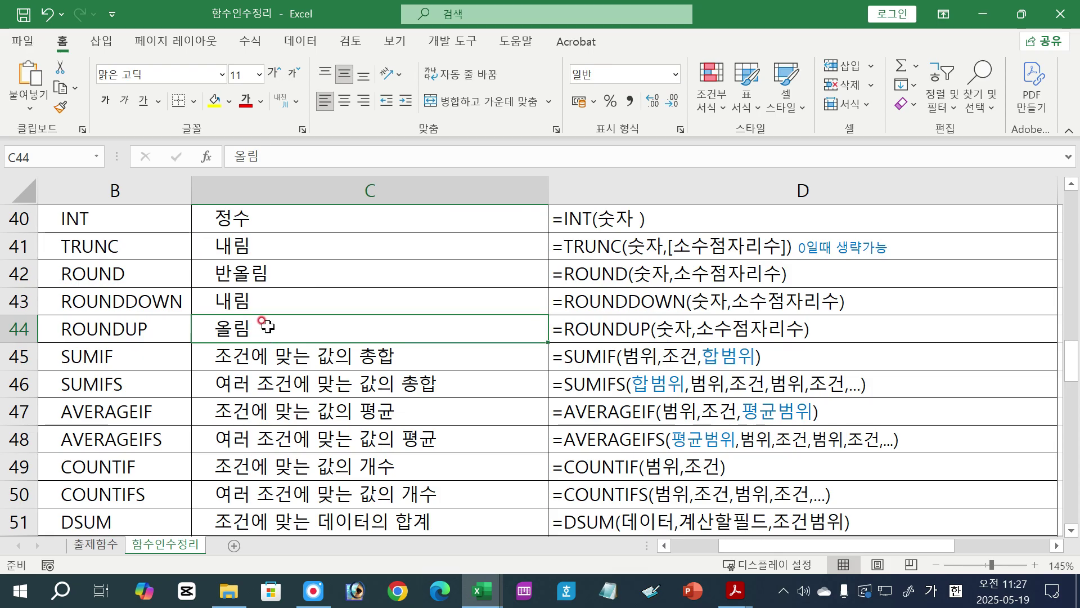
click(145, 297)
click(278, 310)
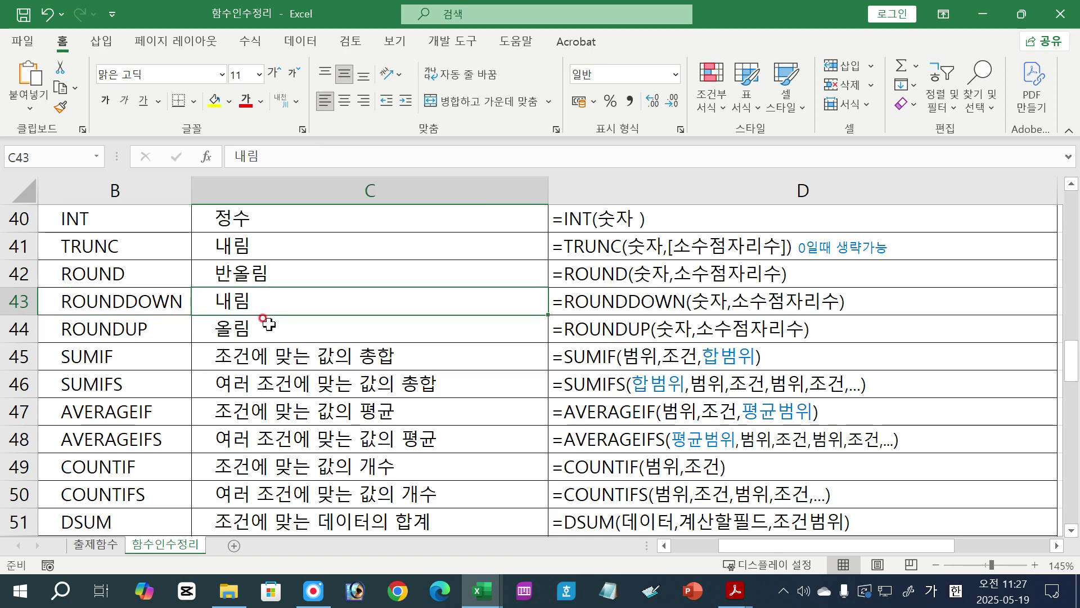
click(615, 327)
click(760, 327)
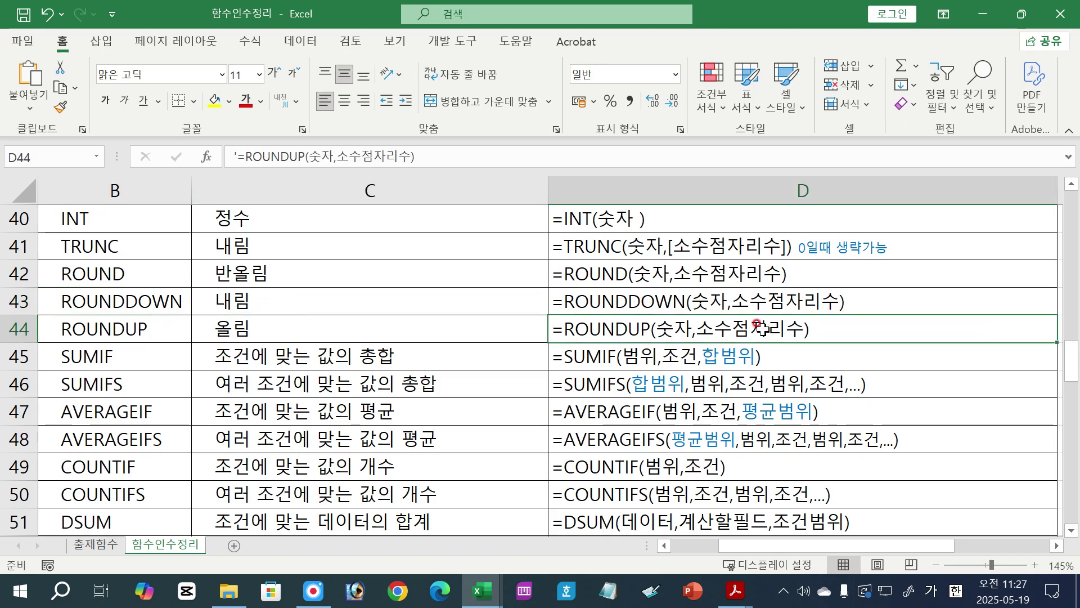
click(705, 305)
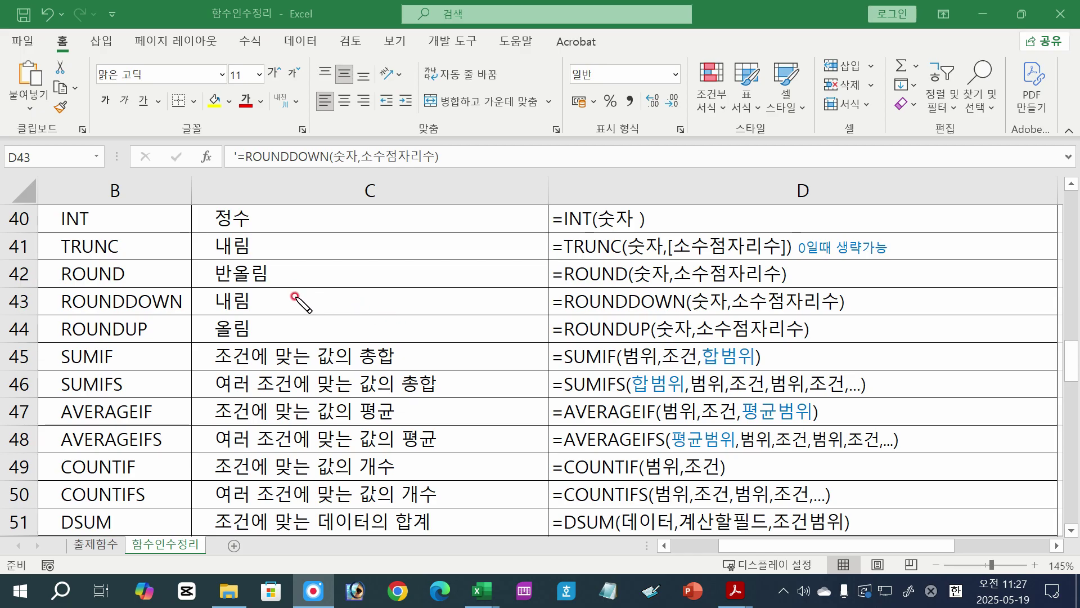
Handwrite the example =Rounddown(123.12345,2) beside the ROUNDDOWN entry and underline its 소수점자리수 argument.
mouse_move(301, 299)
mouse_down()
mouse_move(291, 304)
mouse_move(390, 300)
mouse_move(428, 316)
mouse_up()
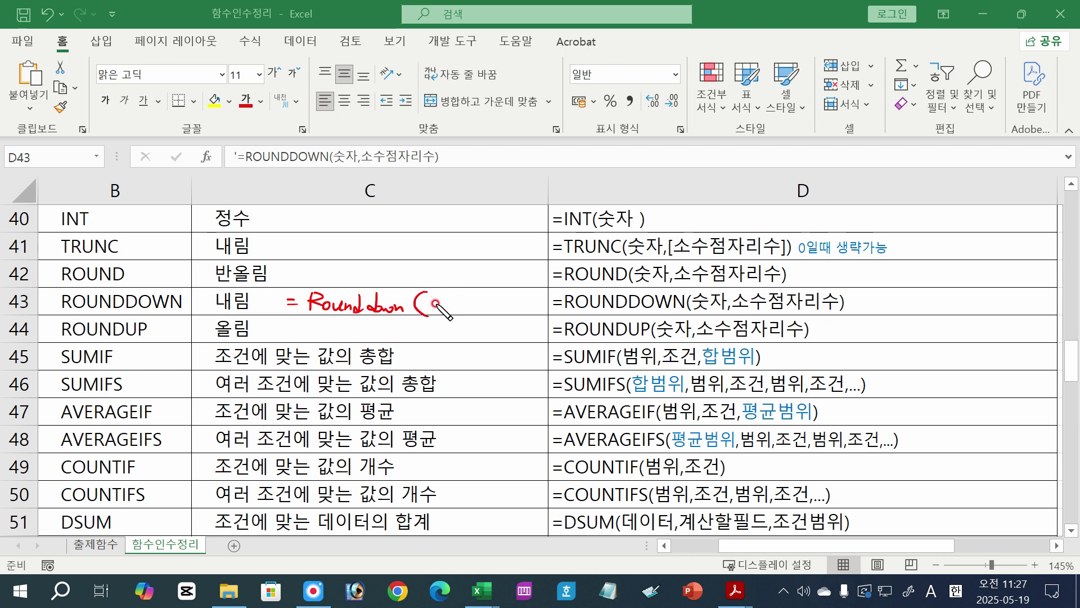
mouse_move(452, 300)
mouse_down()
mouse_move(460, 309)
mouse_move(502, 302)
mouse_up()
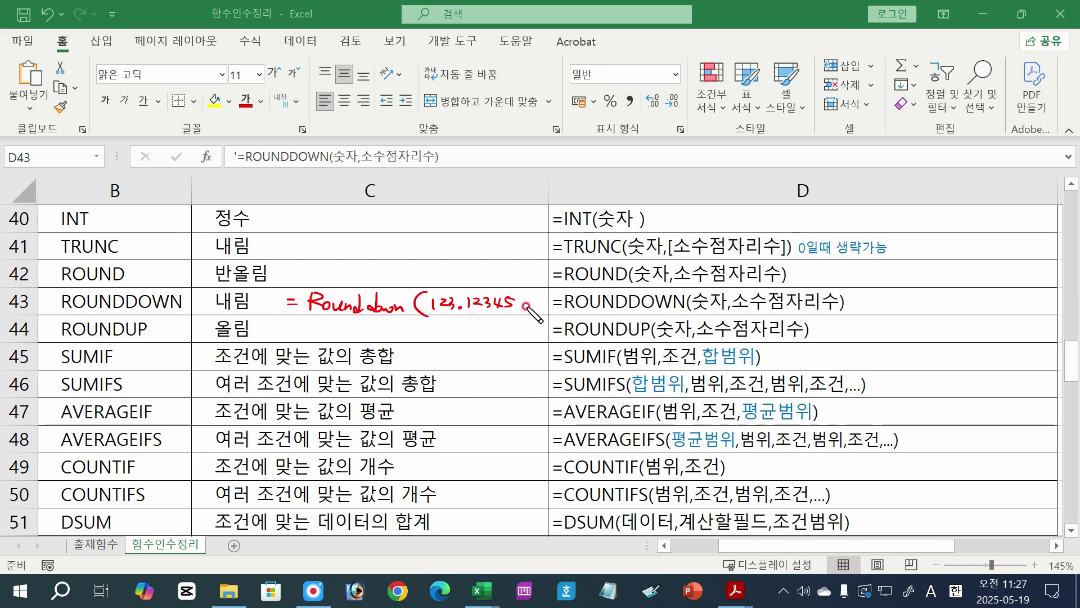
drag(527, 304, 522, 317)
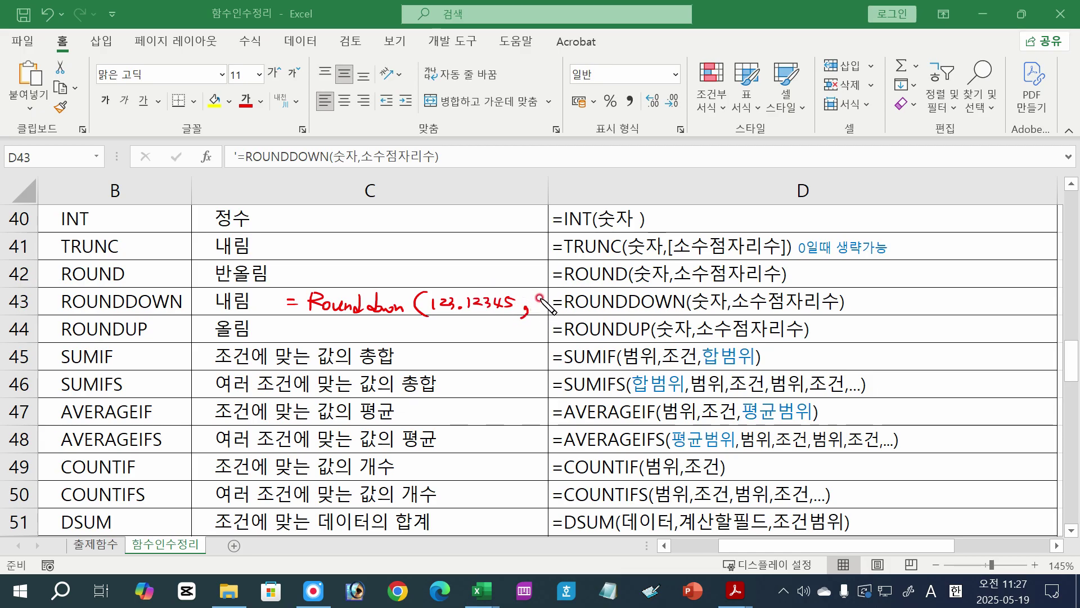
drag(533, 299, 546, 318)
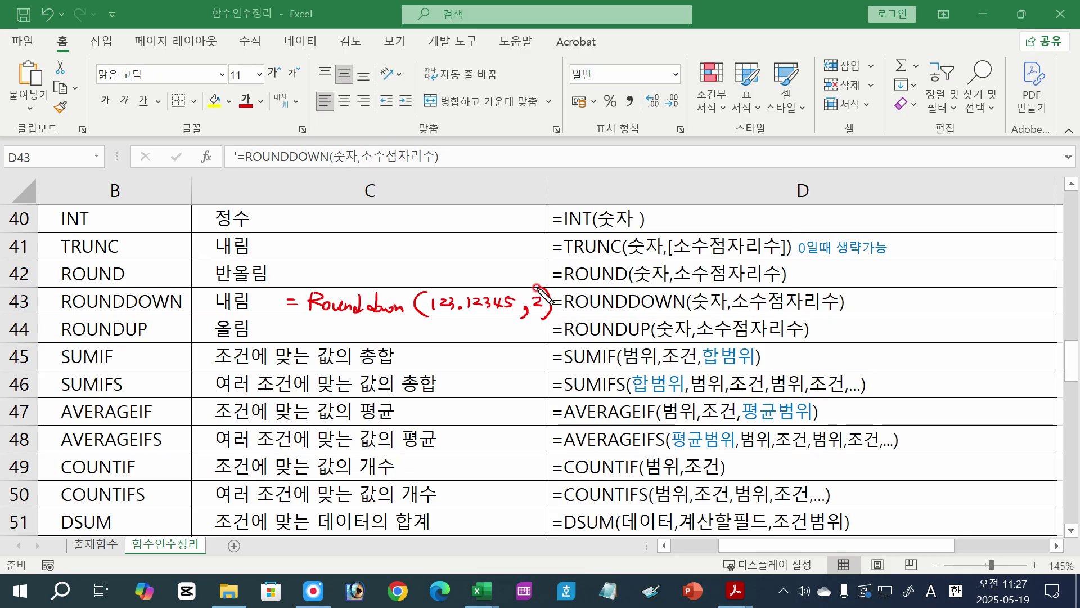
drag(736, 310, 831, 308)
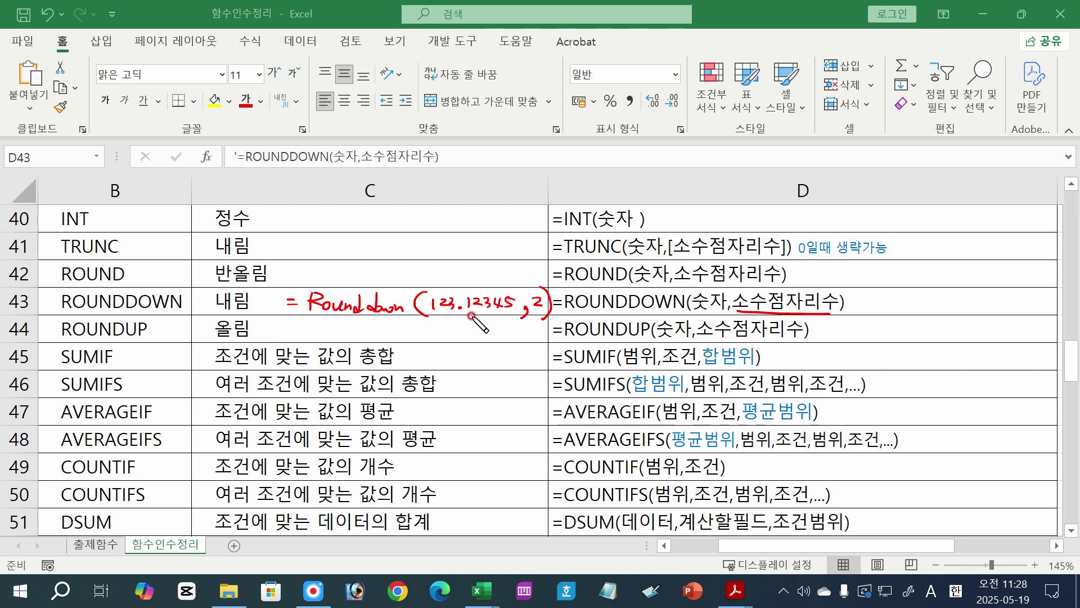
Draw an arrow below the handwritten ROUNDDOWN example and write its result, 123.12.
mouse_move(465, 326)
mouse_down()
mouse_move(477, 334)
mouse_move(485, 326)
mouse_move(452, 358)
mouse_move(473, 358)
mouse_up()
click(466, 357)
click(506, 348)
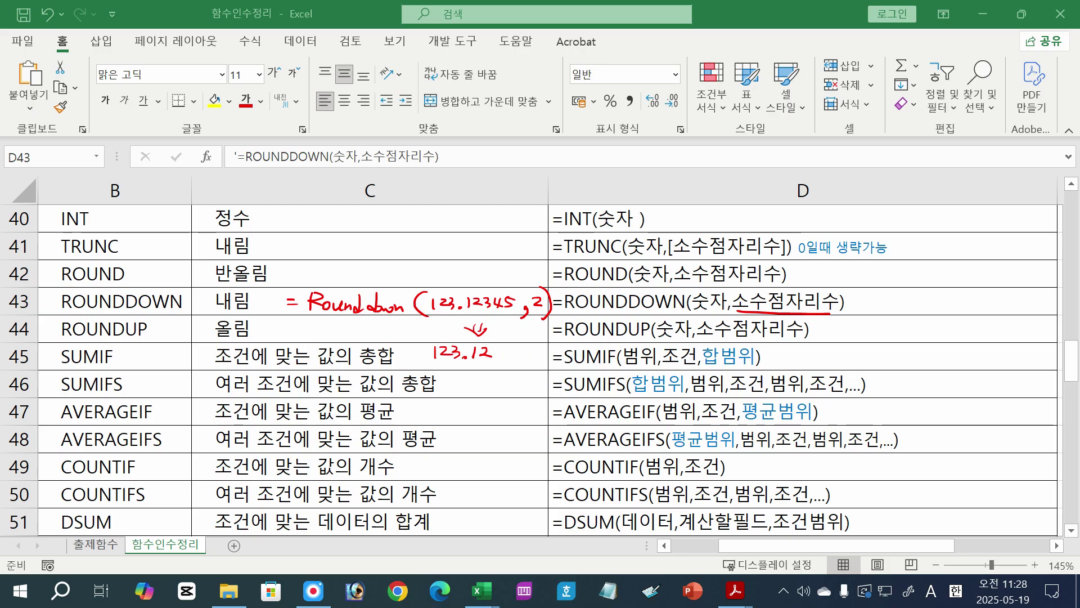
Change the handwritten ROUNDDOWN example's digit argument to 1 and correct its result below to 123.1.
drag(538, 297, 542, 309)
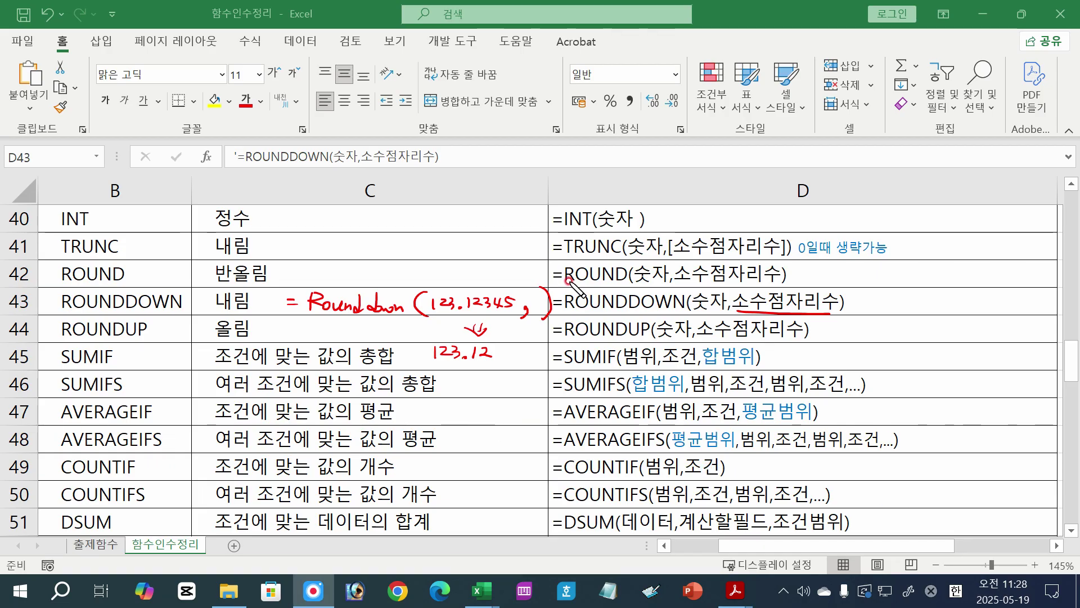
drag(539, 291, 539, 305)
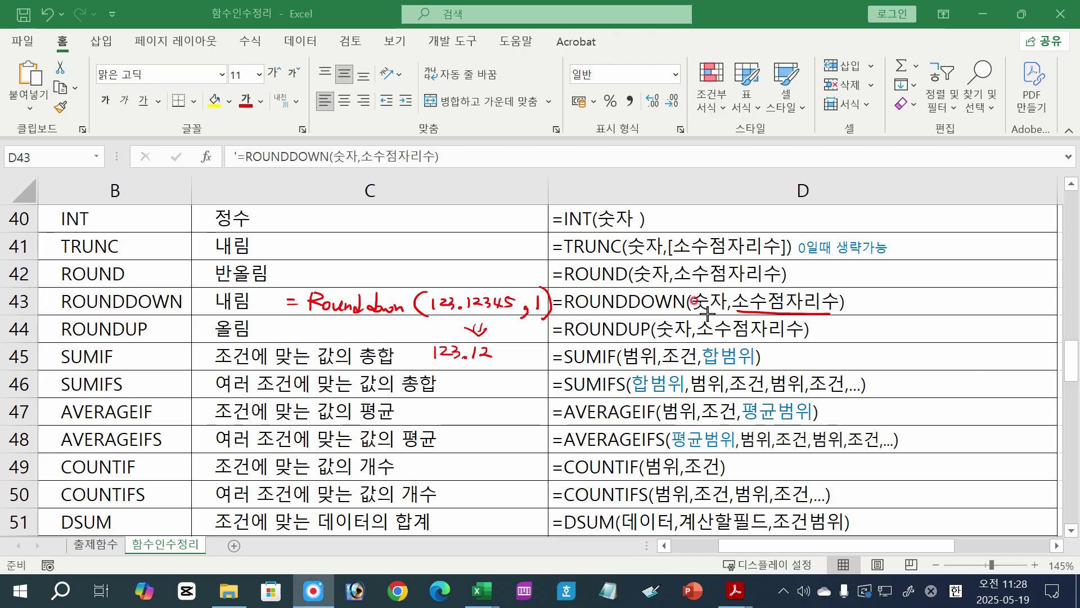
click(487, 352)
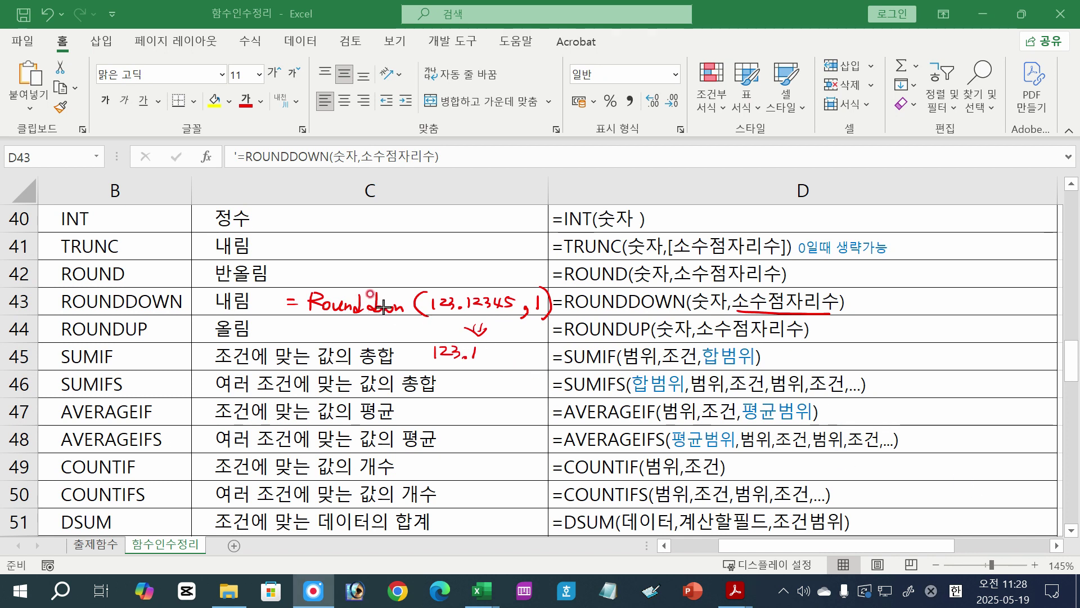
Rewrite the handwritten function name as Roundup and change the result below it to 123.2.
drag(382, 306, 392, 301)
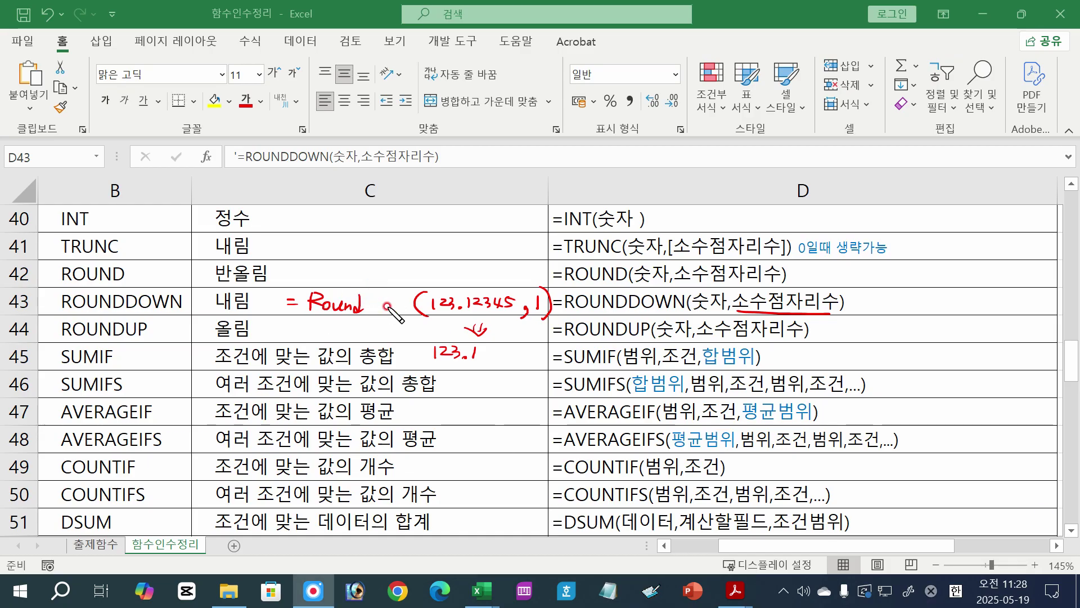
mouse_move(366, 299)
mouse_down()
mouse_move(372, 309)
mouse_move(377, 297)
mouse_move(390, 307)
mouse_up()
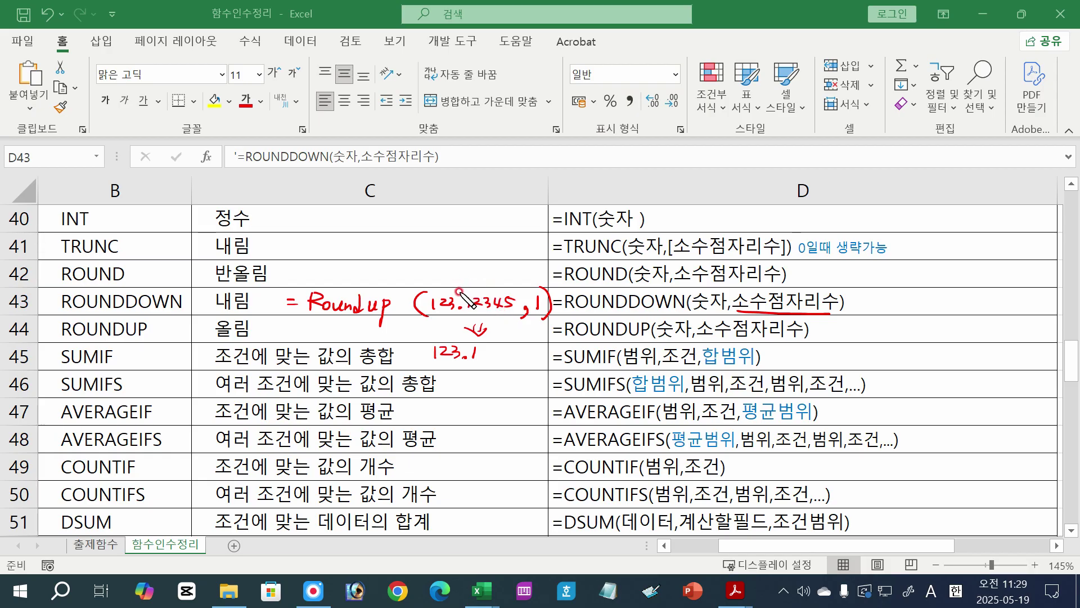
drag(470, 350, 480, 358)
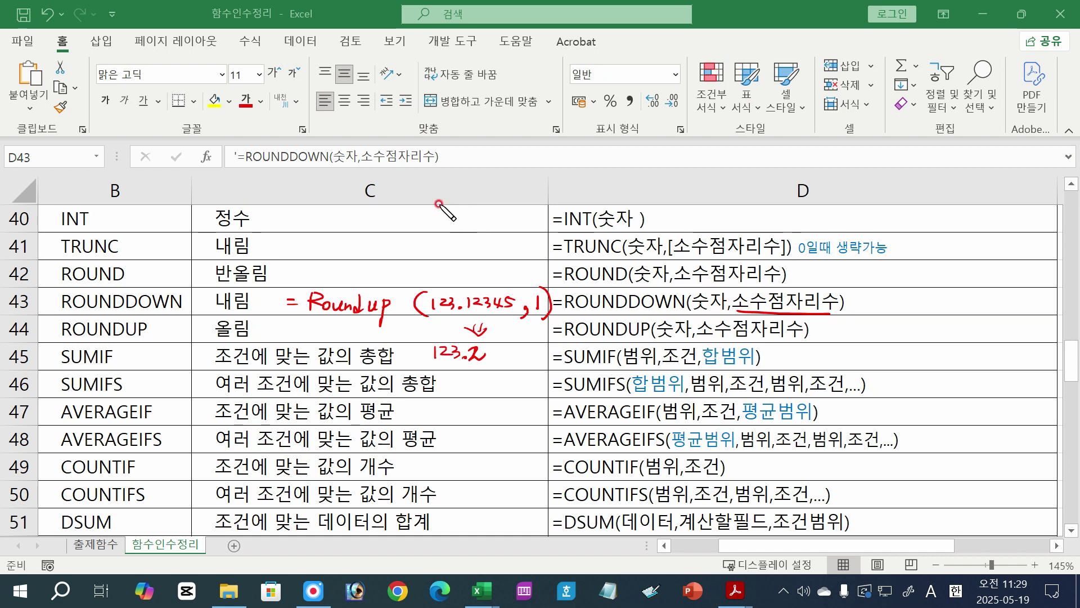
Handwrite 880 with 900 and 800 beside it above the Roundup example, underline "up", and clear all the ink.
mouse_move(448, 199)
mouse_down()
mouse_move(444, 213)
mouse_move(472, 201)
mouse_move(440, 211)
mouse_move(449, 200)
mouse_up()
drag(465, 200, 462, 203)
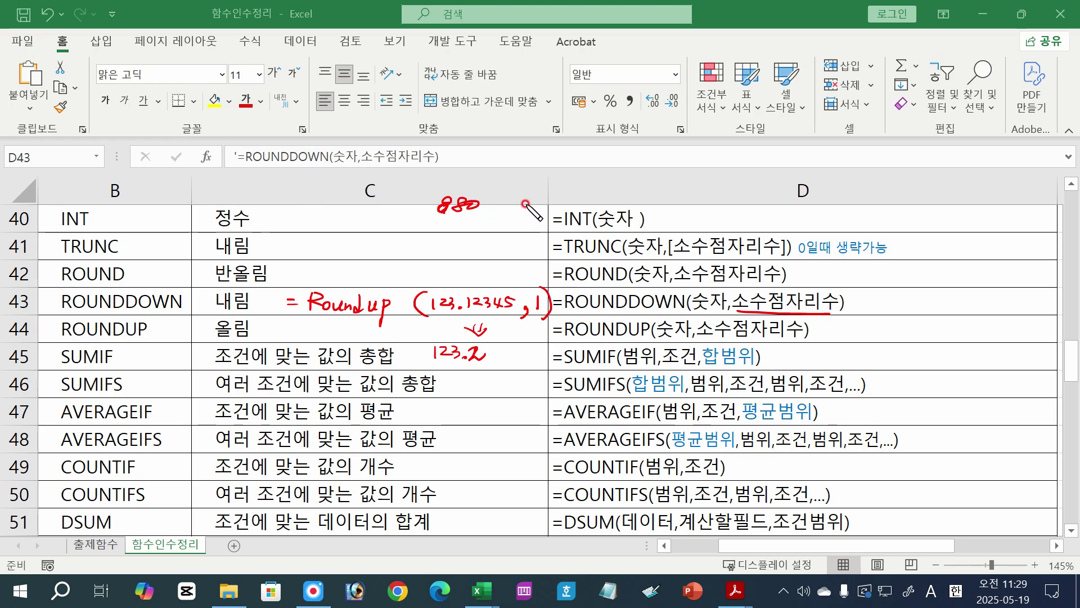
drag(525, 203, 554, 208)
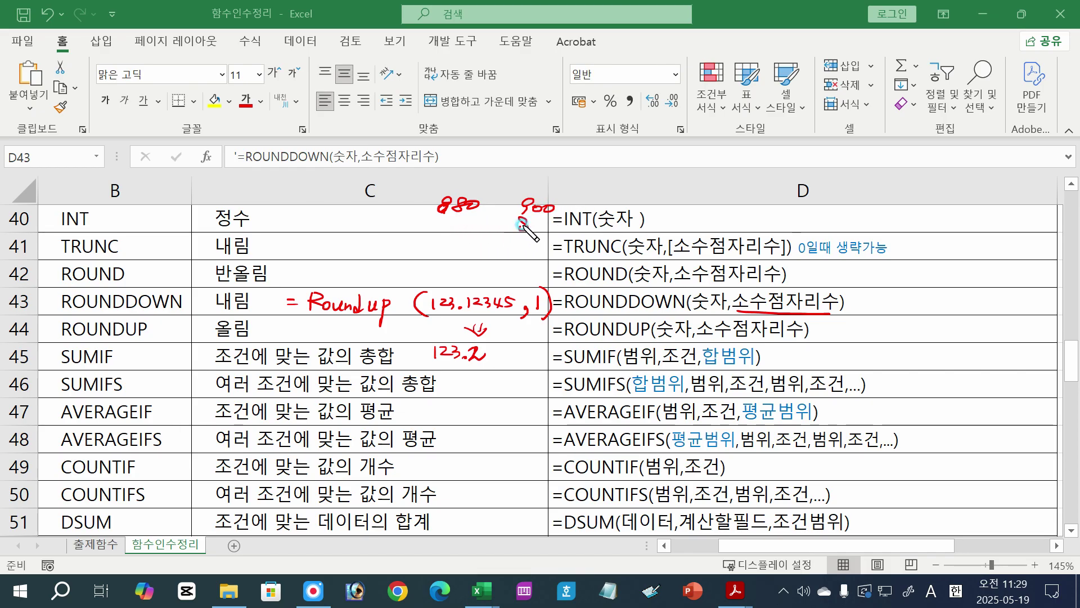
drag(521, 222, 553, 225)
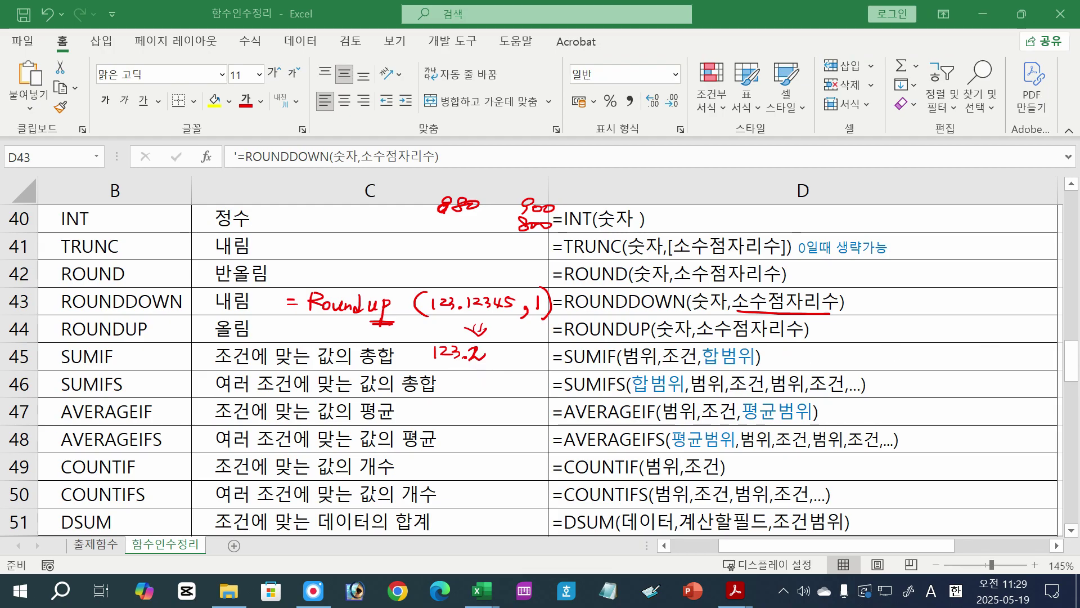
key(Escape)
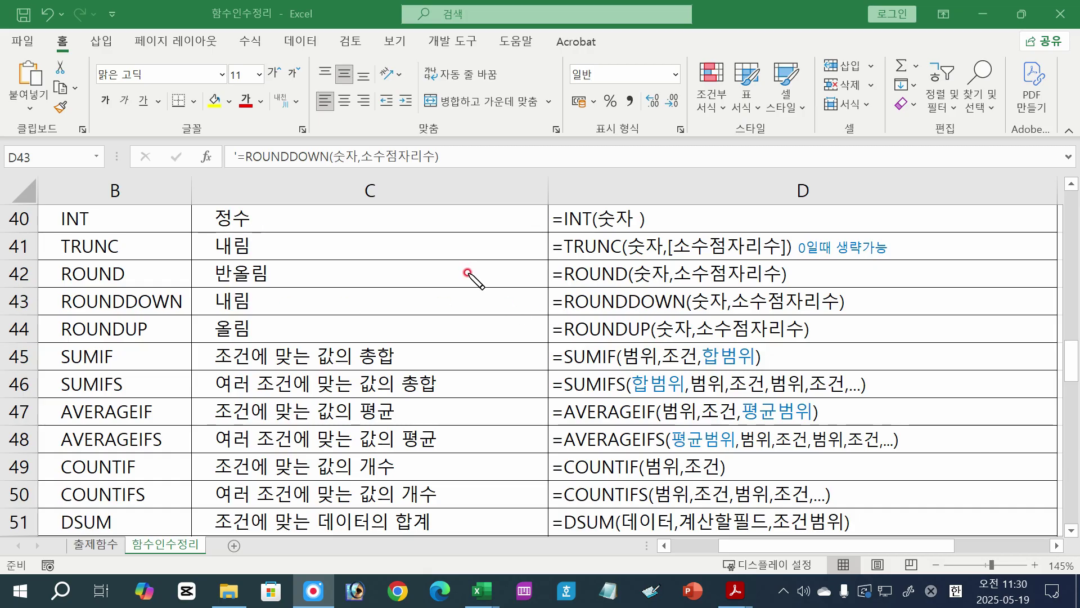
Handwrite a new example =Rounddown(123456.12,0) beside the ROUNDDOWN entry in row 43.
drag(279, 294, 293, 294)
drag(280, 301, 304, 309)
mouse_move(304, 293)
mouse_down()
mouse_move(314, 308)
mouse_move(361, 292)
mouse_move(402, 307)
mouse_move(497, 298)
mouse_move(511, 301)
mouse_move(512, 315)
mouse_up()
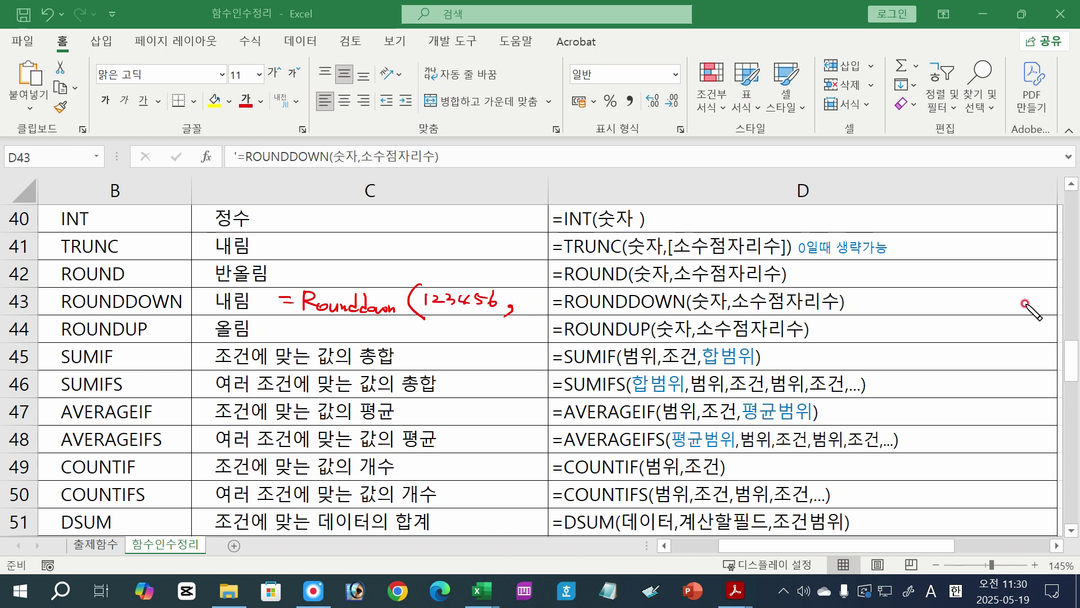
drag(506, 303, 516, 307)
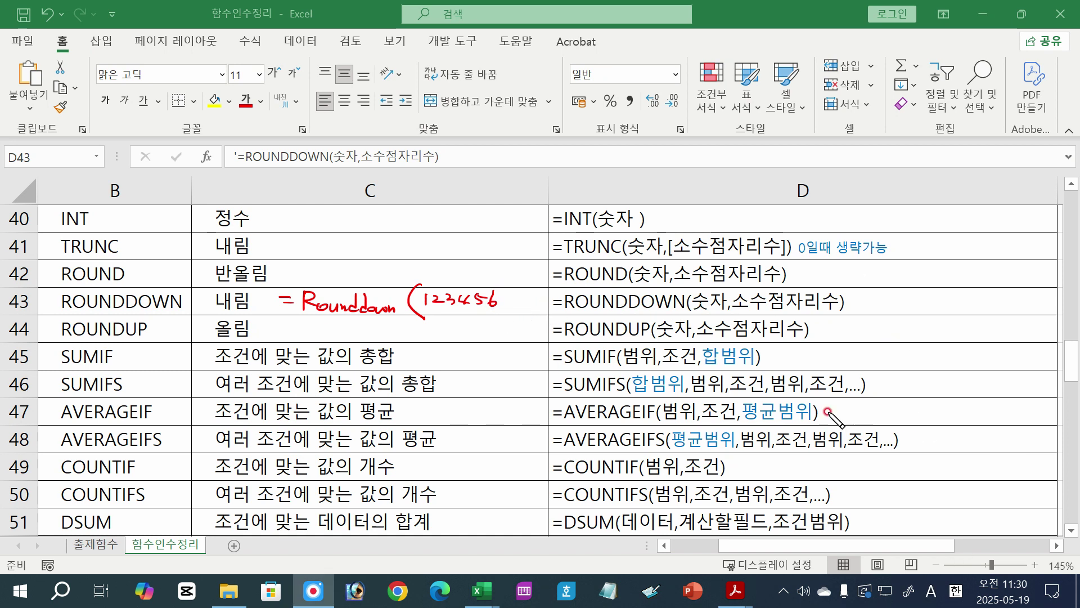
click(505, 305)
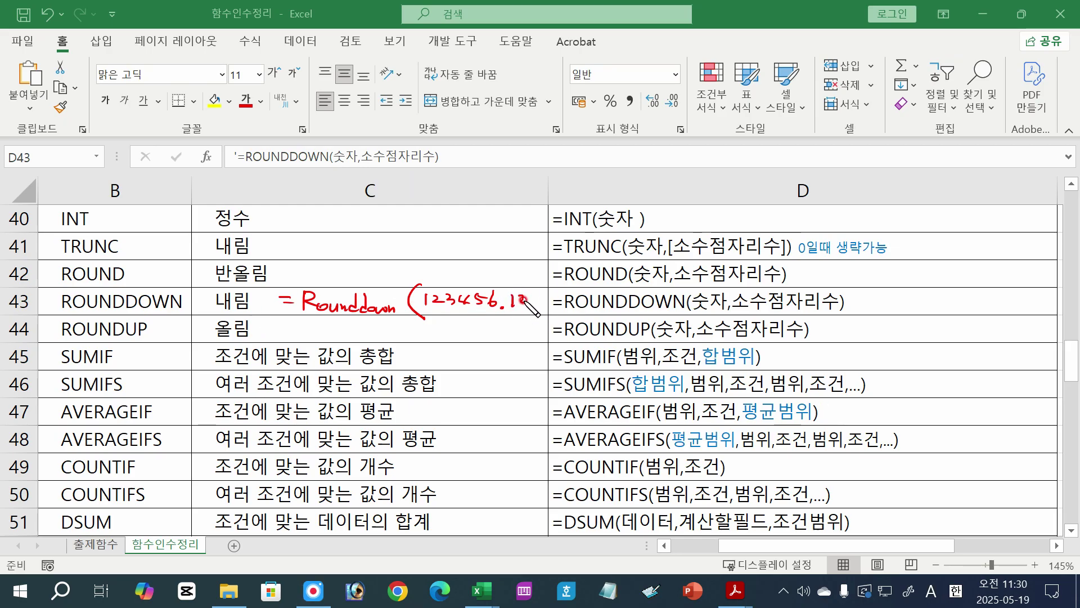
mouse_move(538, 303)
mouse_down()
mouse_move(558, 297)
mouse_move(548, 318)
mouse_up()
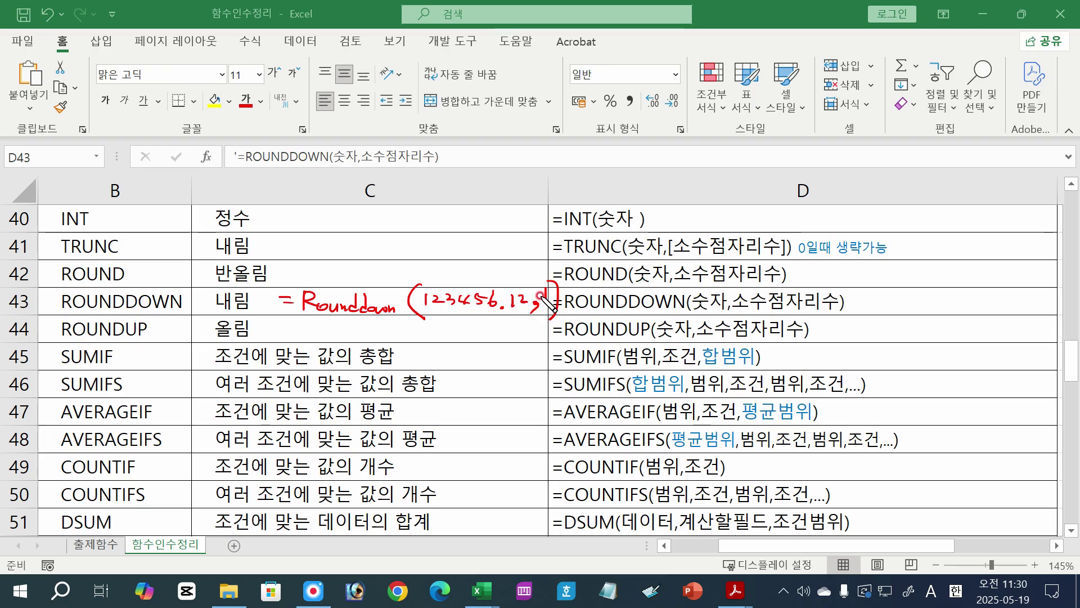
drag(550, 297, 548, 287)
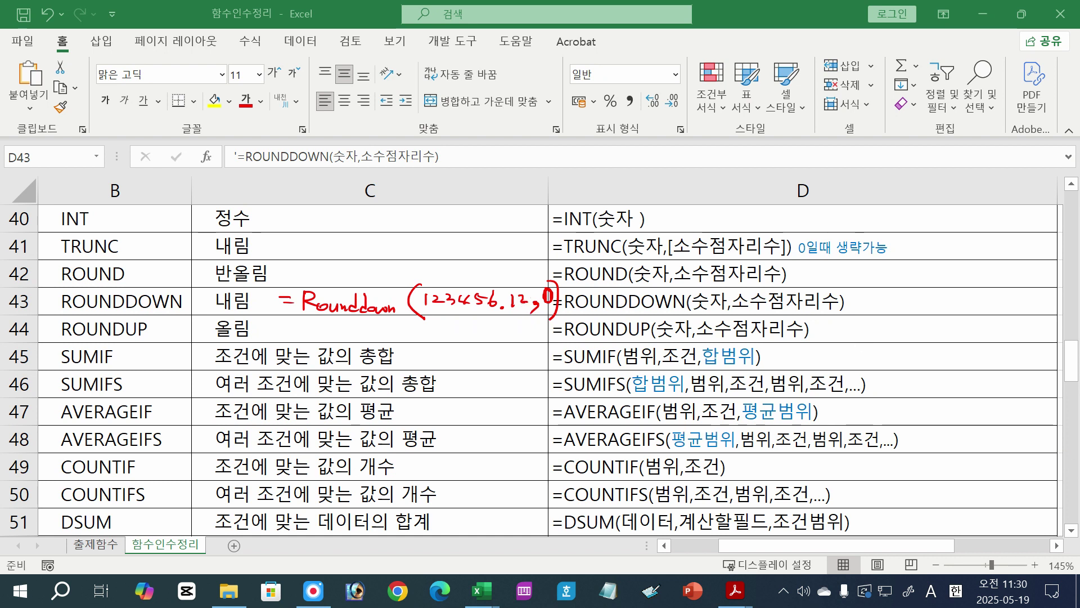
Replace the example's digit argument with -1 and write the result 123450 below the number.
key(ctrl+z)
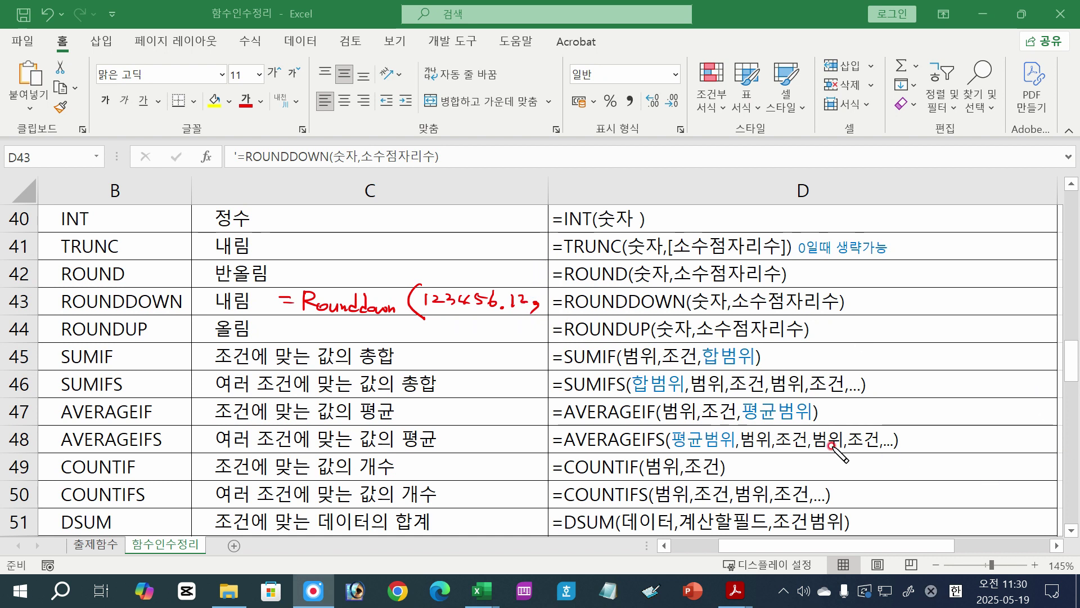
mouse_move(544, 299)
mouse_down()
mouse_move(553, 297)
mouse_move(556, 319)
mouse_up()
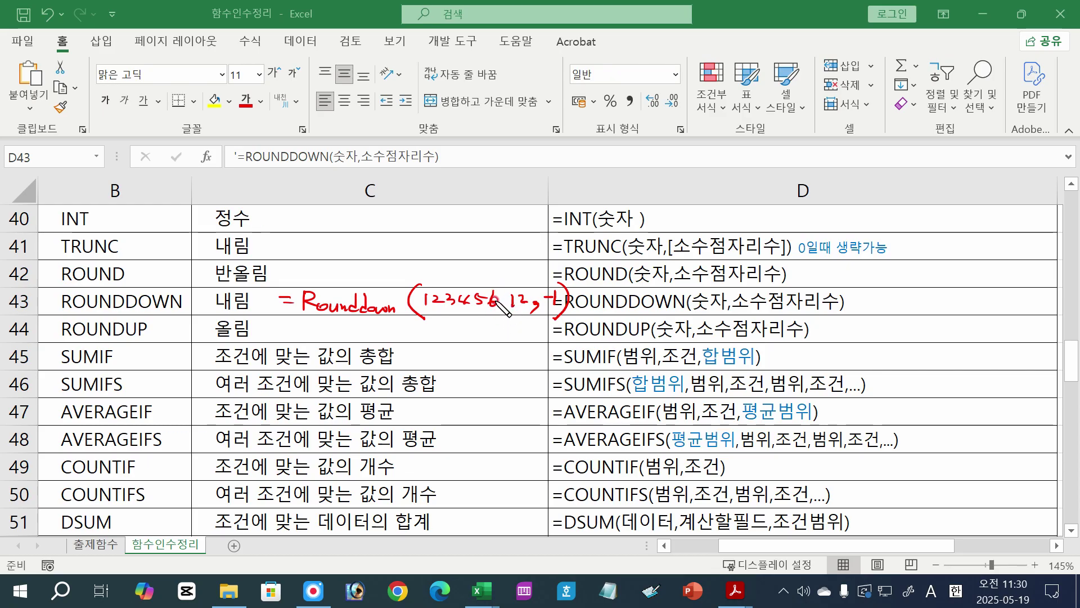
drag(494, 318, 492, 319)
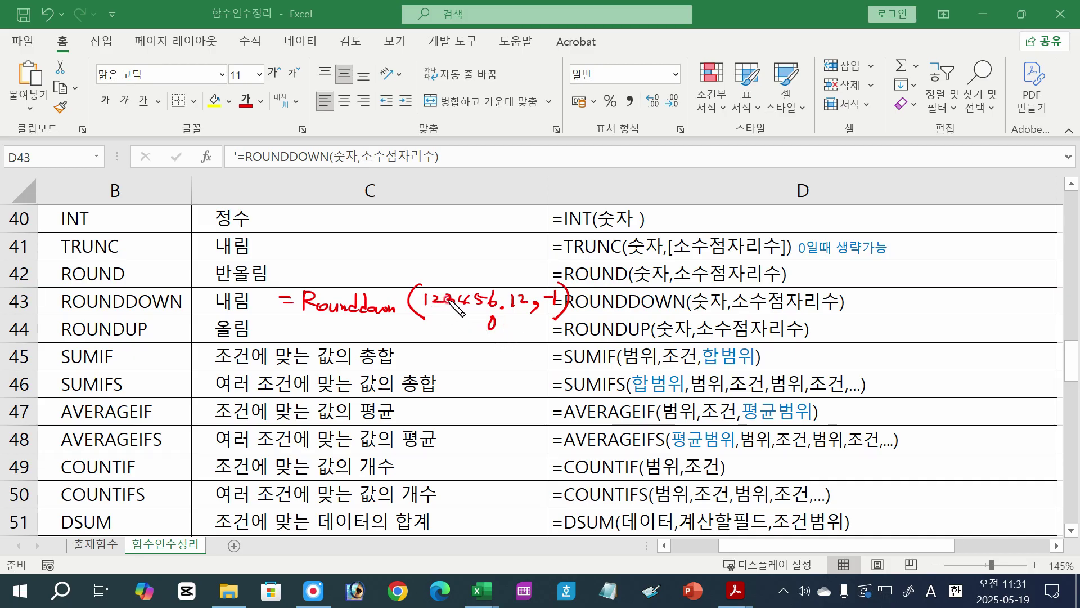
drag(498, 299, 504, 304)
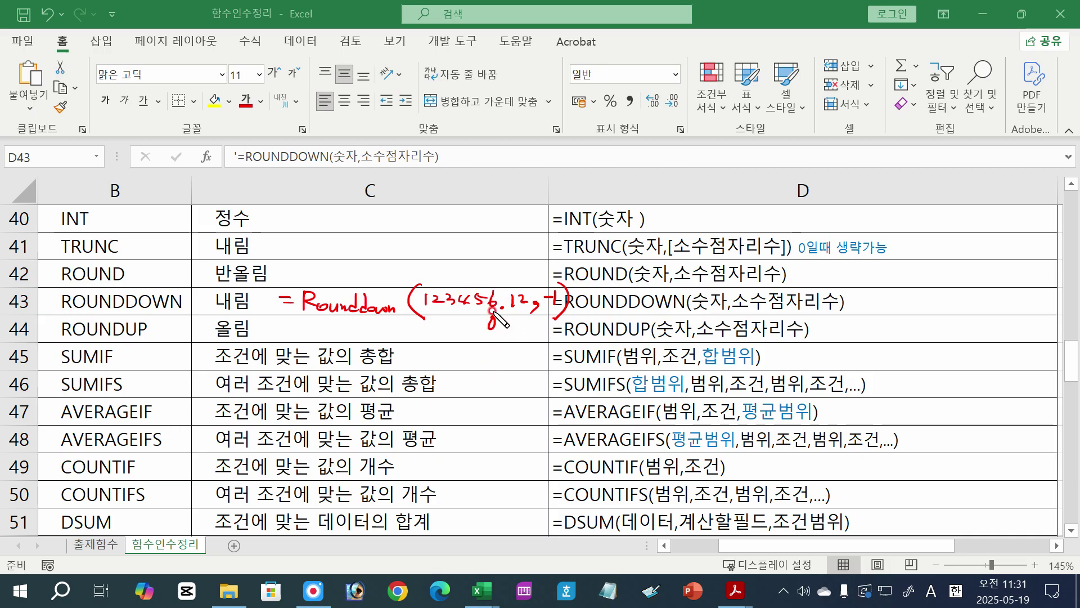
drag(429, 316, 487, 327)
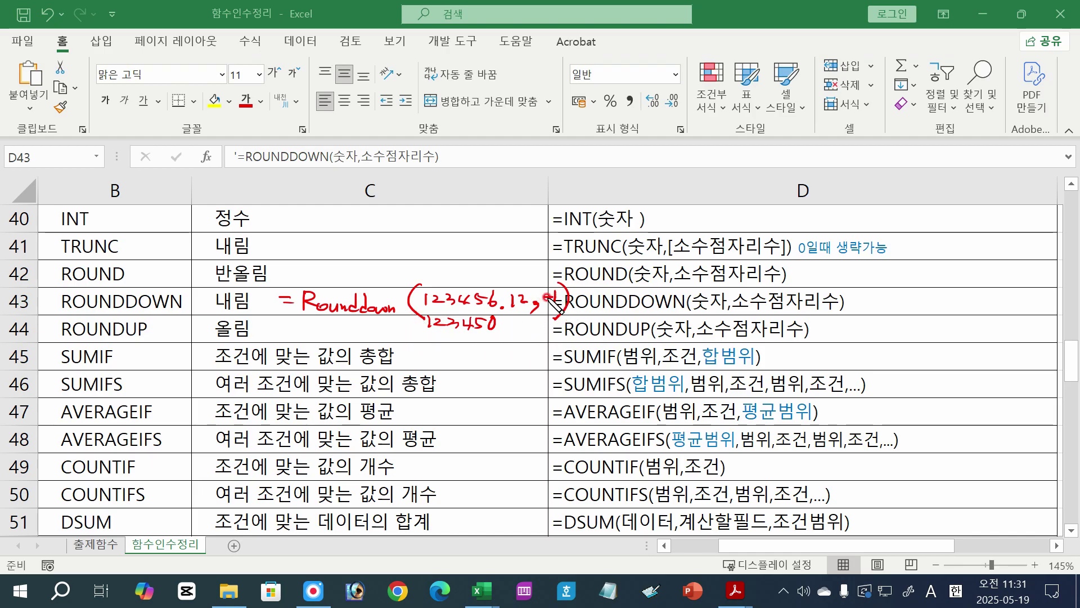
Change the Rounddown example's digit argument to -2 and rewrite the result below as 123400.
drag(552, 295, 563, 307)
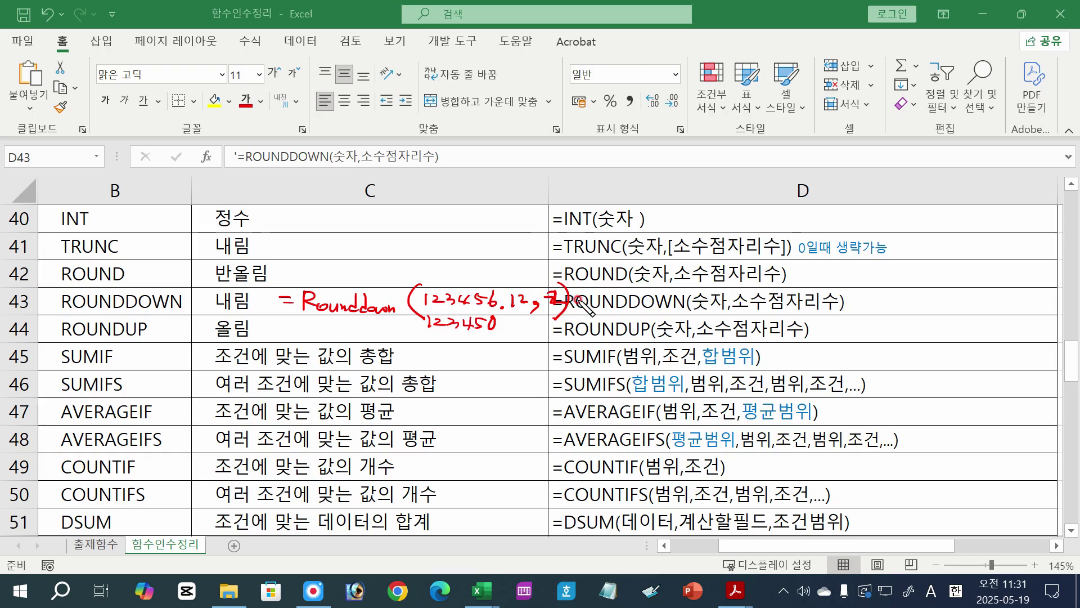
drag(404, 328, 487, 331)
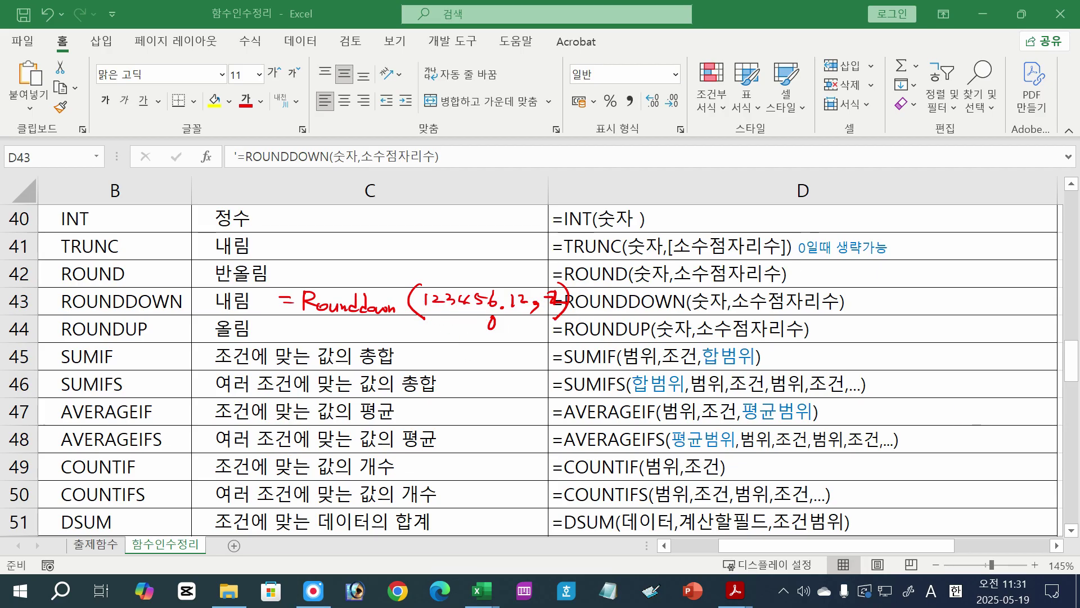
click(897, 509)
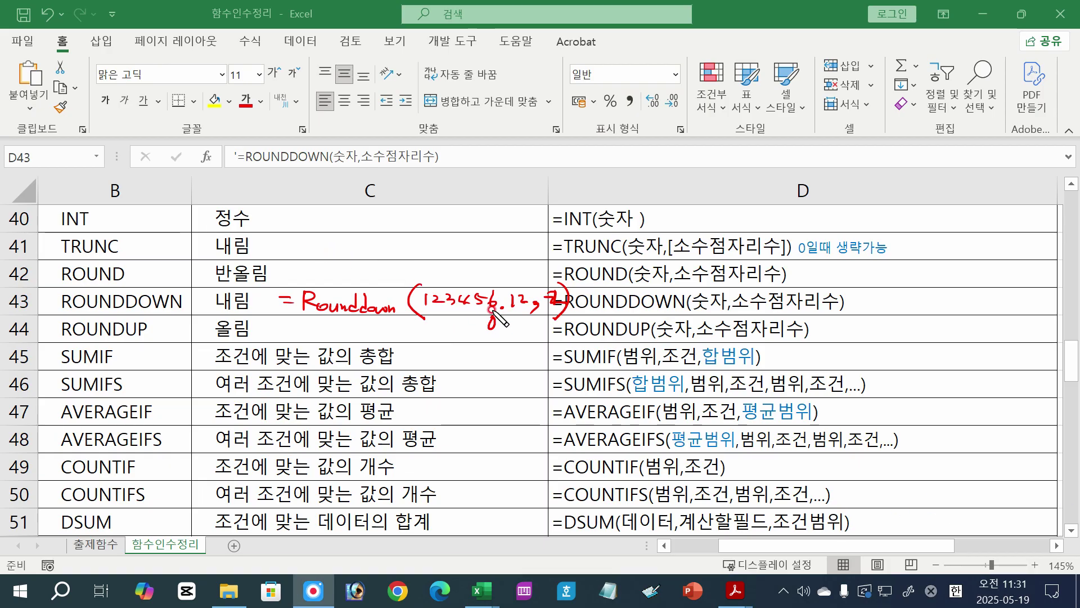
drag(482, 318, 493, 328)
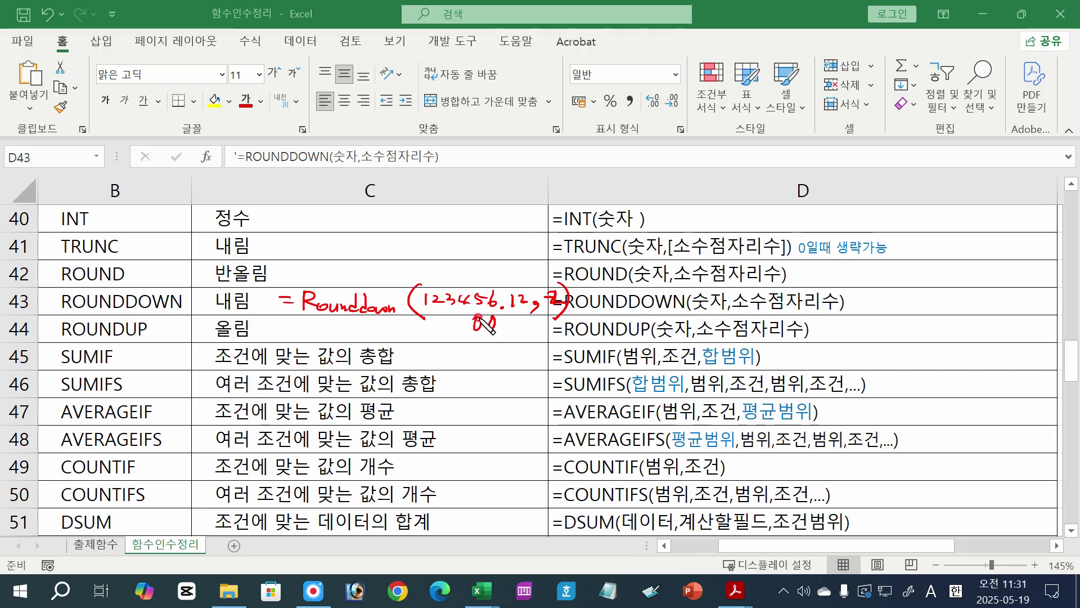
drag(431, 318, 470, 326)
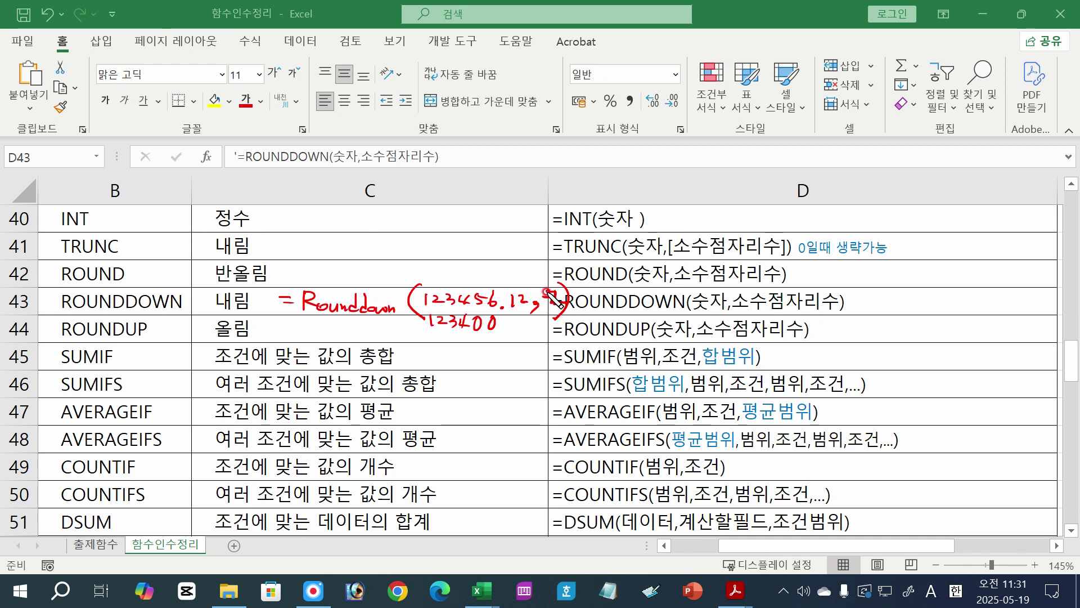
Change the Rounddown example's digit argument to -3 and overwrite the result so it reads 123000.
drag(548, 291, 549, 308)
mouse_move(464, 315)
mouse_down()
mouse_move(459, 325)
mouse_move(462, 315)
mouse_move(496, 322)
mouse_up()
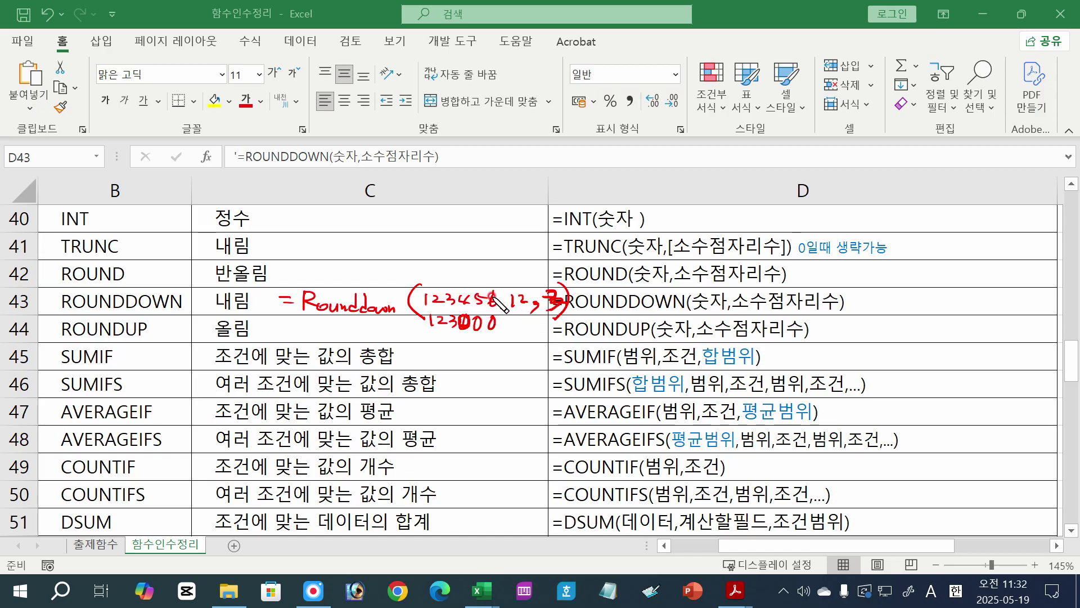
drag(491, 299, 498, 302)
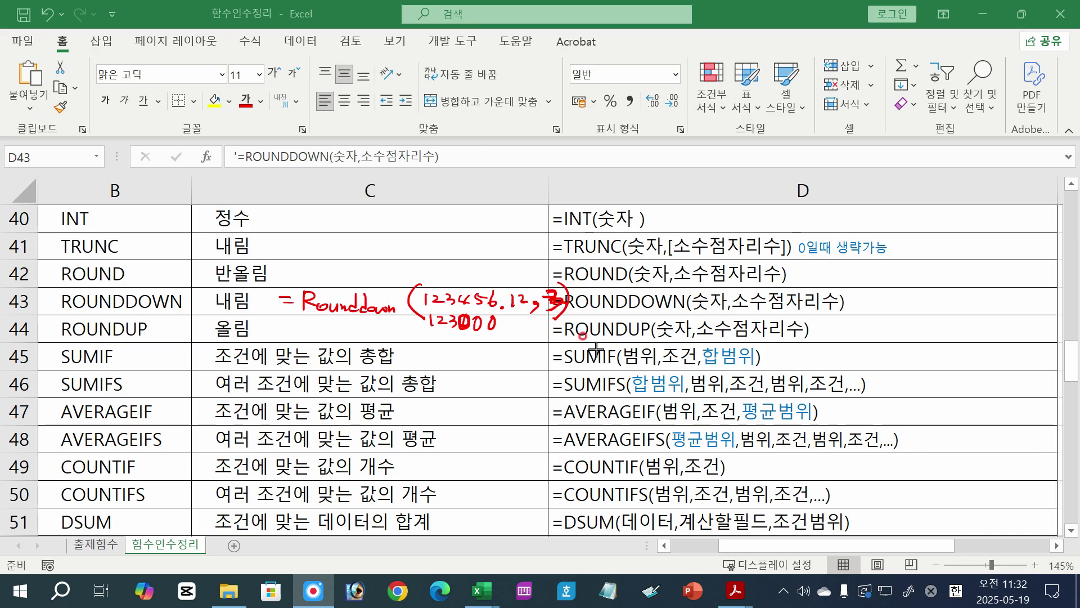
Erase the old digit argument and result, rewrite the argument as -4 and write 120000 below the number.
drag(550, 305, 548, 295)
drag(518, 336, 423, 322)
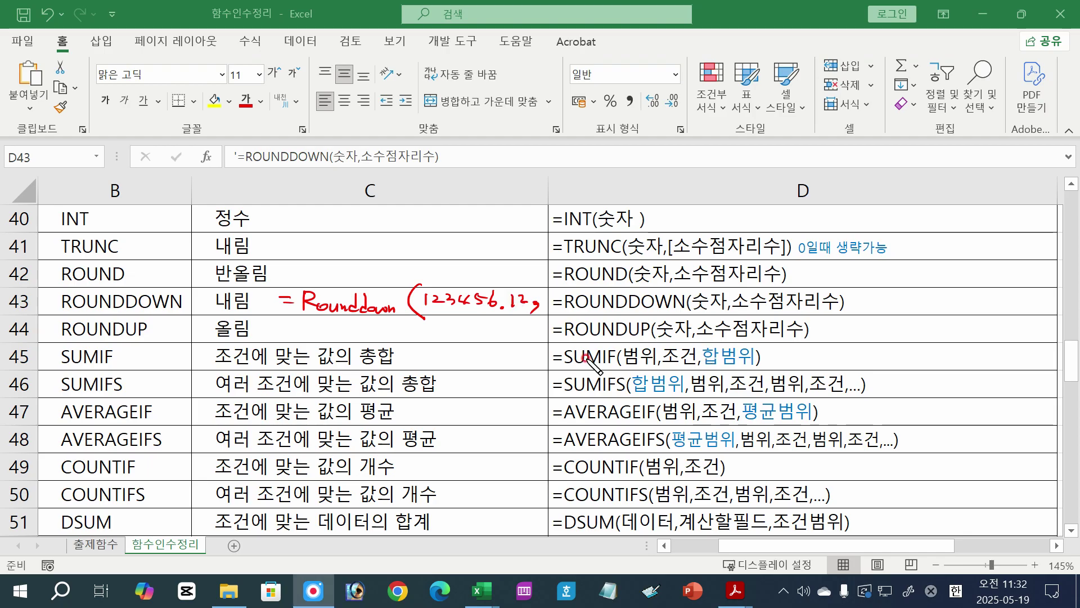
mouse_move(552, 306)
mouse_down()
mouse_move(565, 299)
mouse_move(566, 323)
mouse_up()
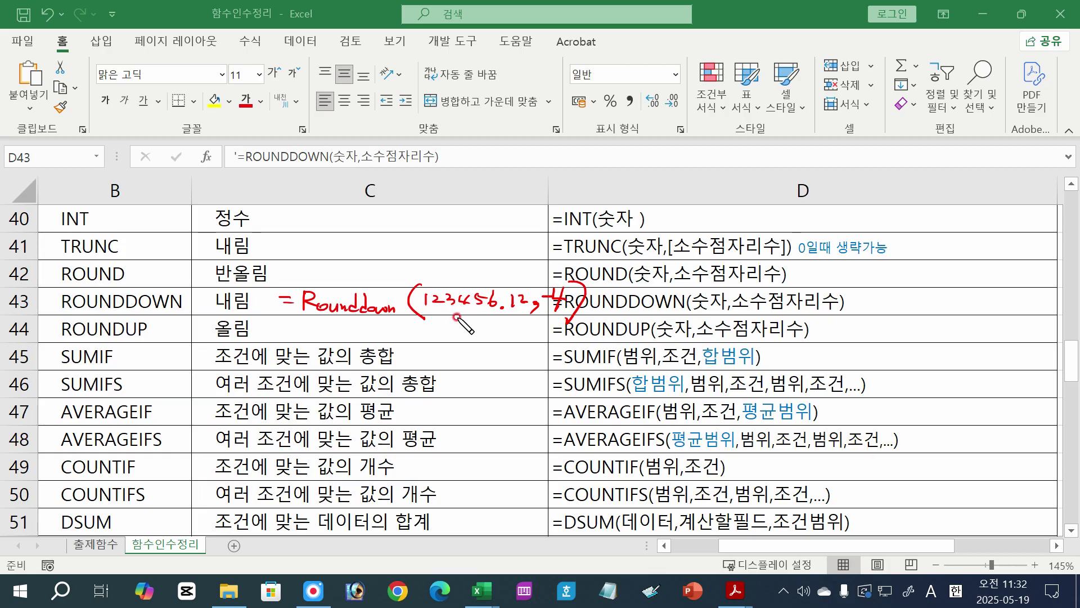
drag(456, 319, 481, 322)
drag(491, 320, 428, 327)
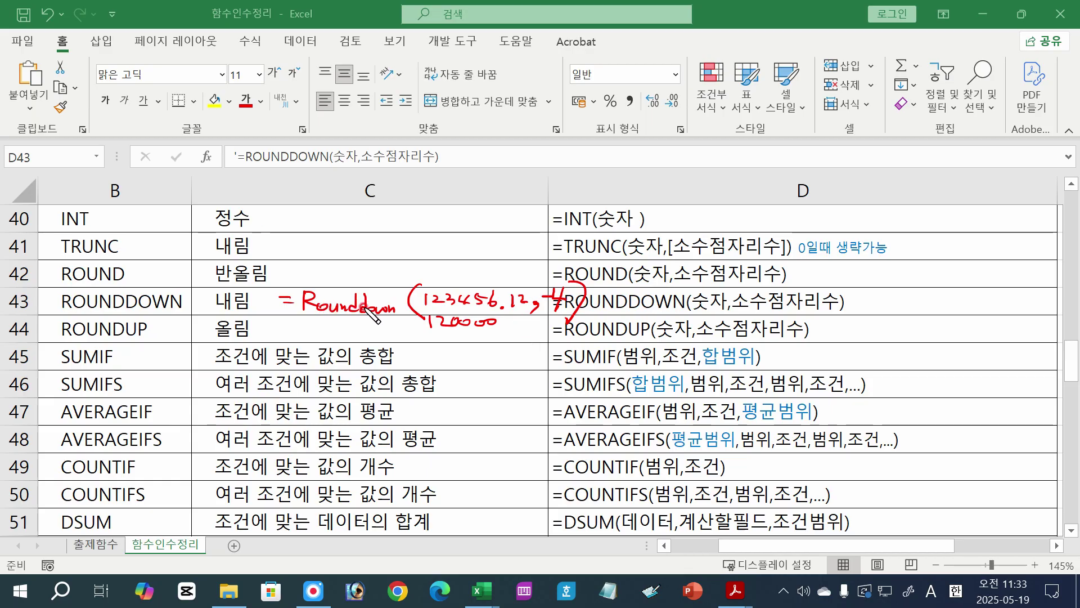
Strike out "down", write and circle "up" below it, add the result 130000, and underline the digits 3456.
mouse_move(363, 307)
mouse_down()
mouse_move(391, 311)
mouse_move(374, 326)
mouse_up()
drag(380, 317, 389, 322)
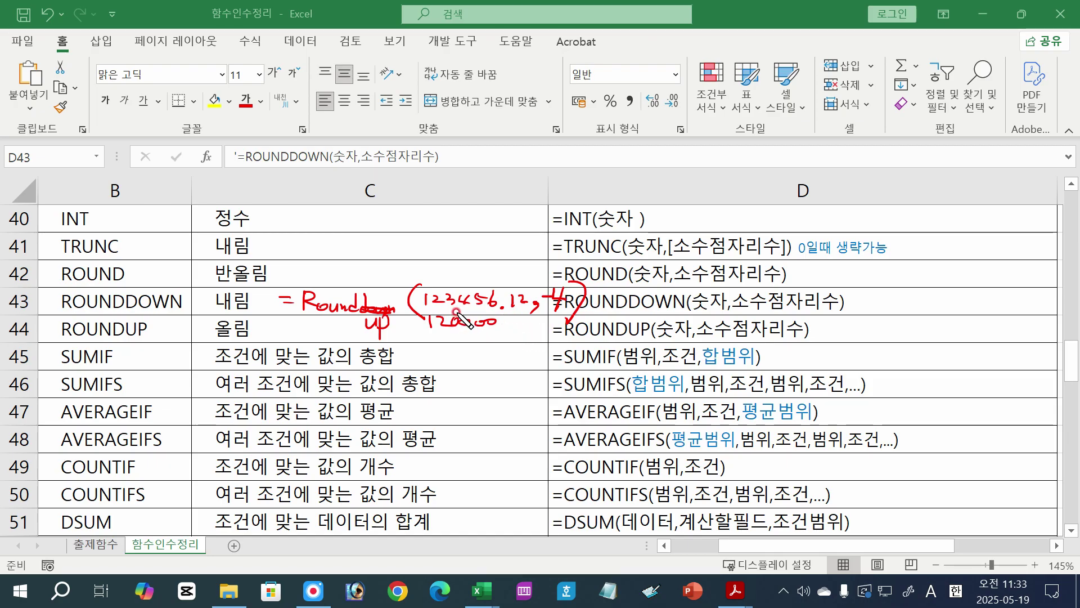
mouse_move(433, 337)
mouse_down()
mouse_move(436, 348)
mouse_move(503, 346)
mouse_up()
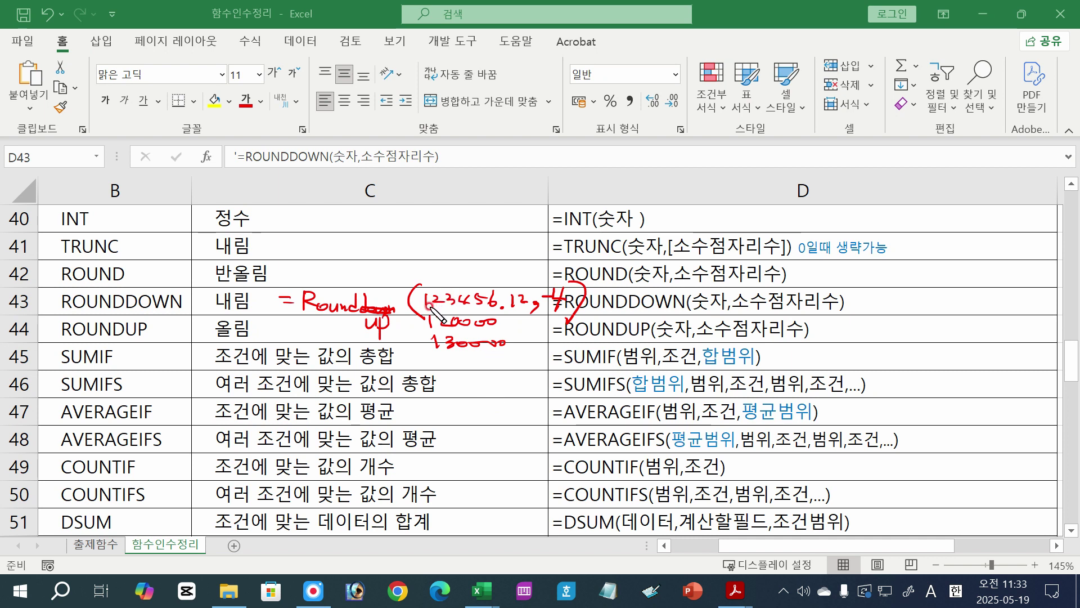
drag(447, 309, 500, 309)
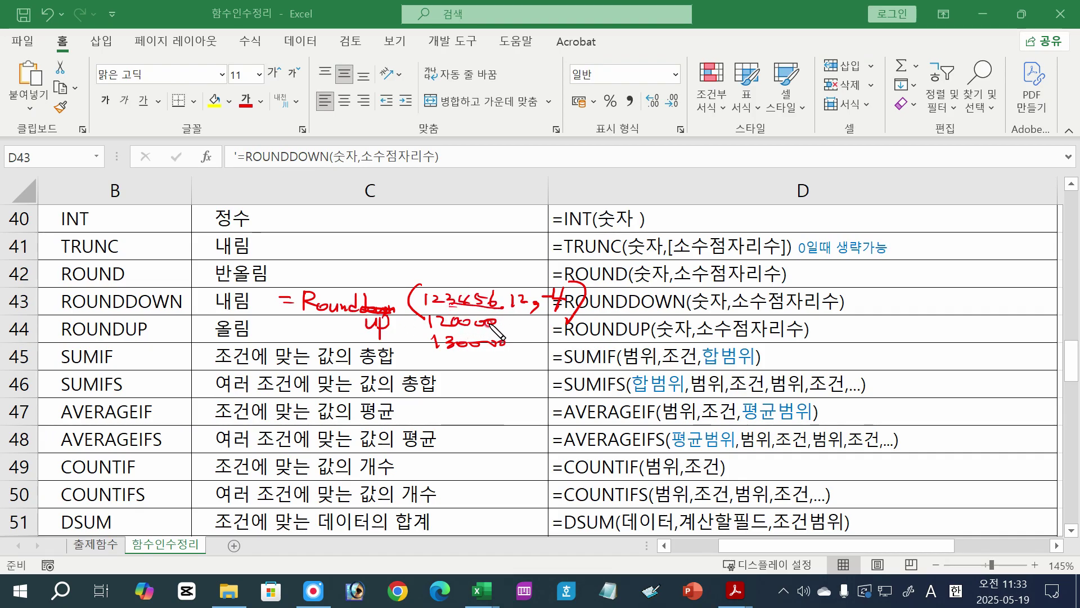
drag(448, 338, 454, 345)
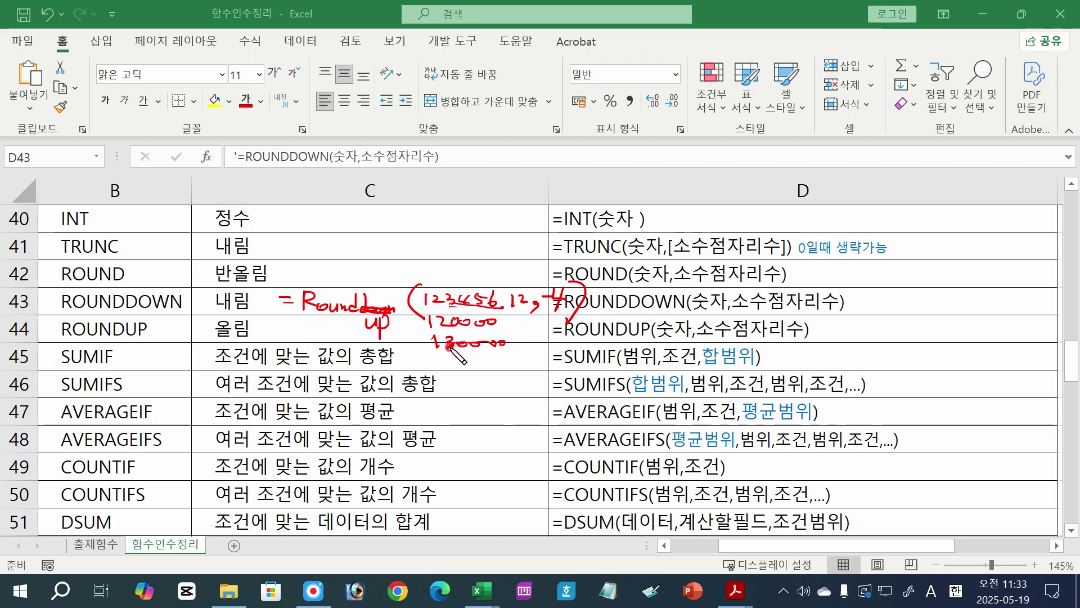
mouse_move(389, 313)
mouse_down()
mouse_move(376, 308)
mouse_move(389, 338)
mouse_up()
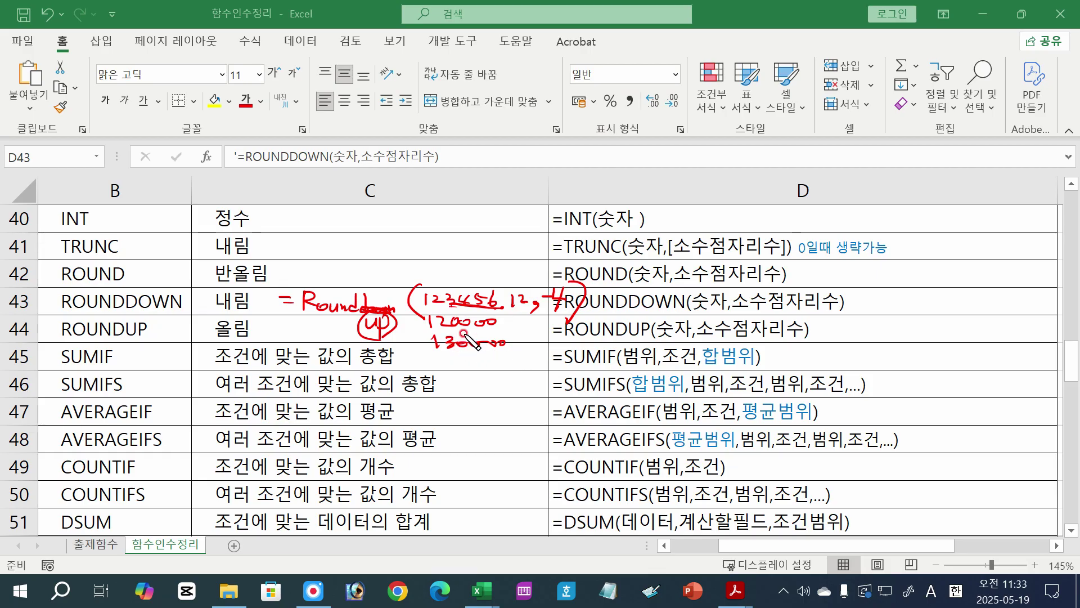
Underline ROUND in row 42, circle 반 in 반올림, and turn the handwritten example into a plain Round by striking out "up".
click(449, 353)
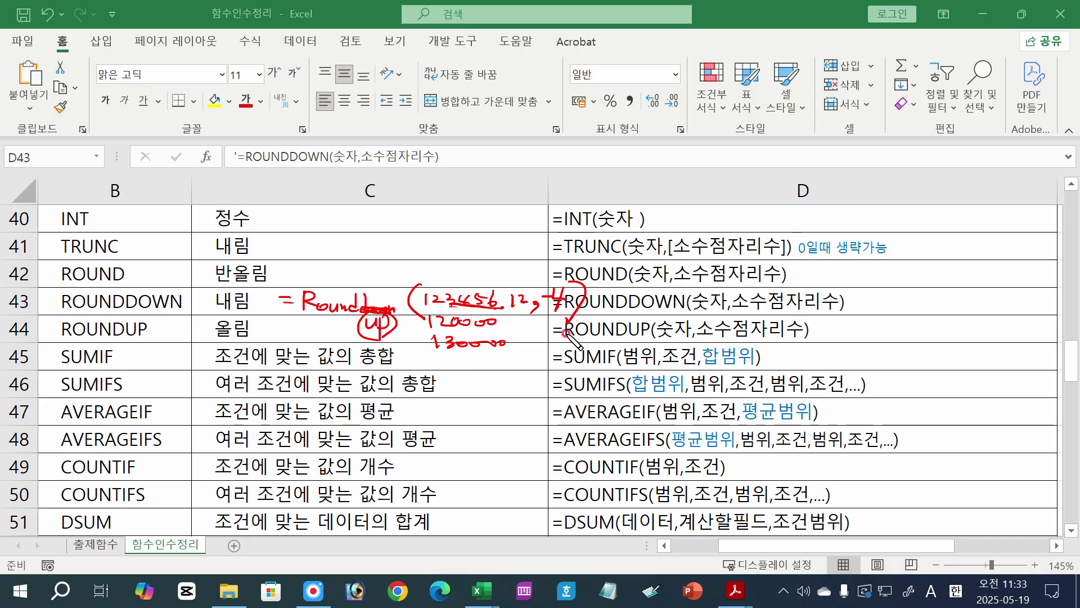
drag(59, 286, 134, 285)
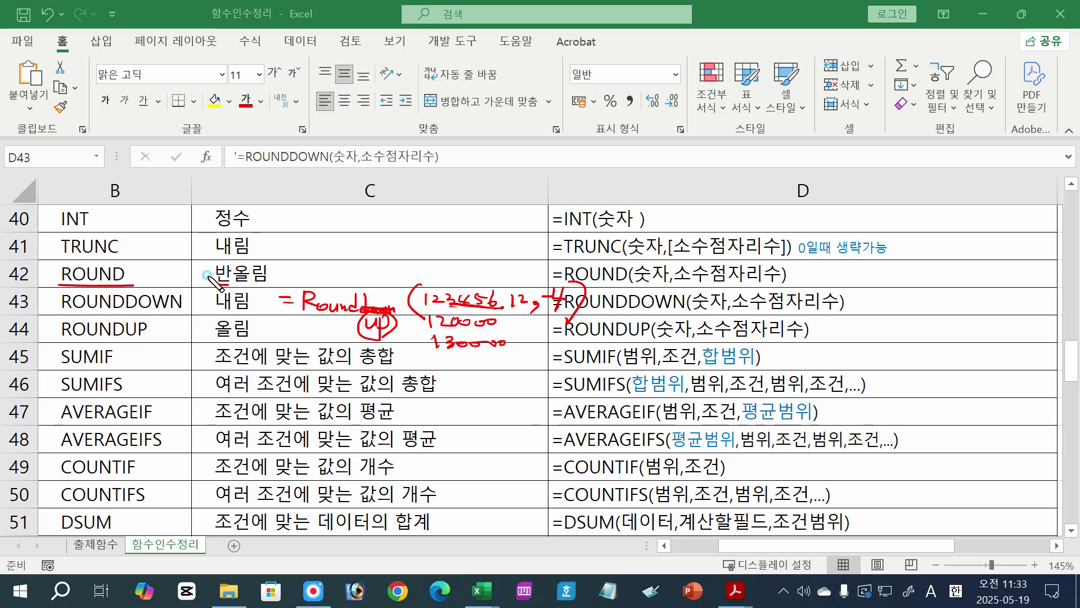
mouse_move(228, 260)
mouse_down()
mouse_move(208, 279)
mouse_move(235, 269)
mouse_up()
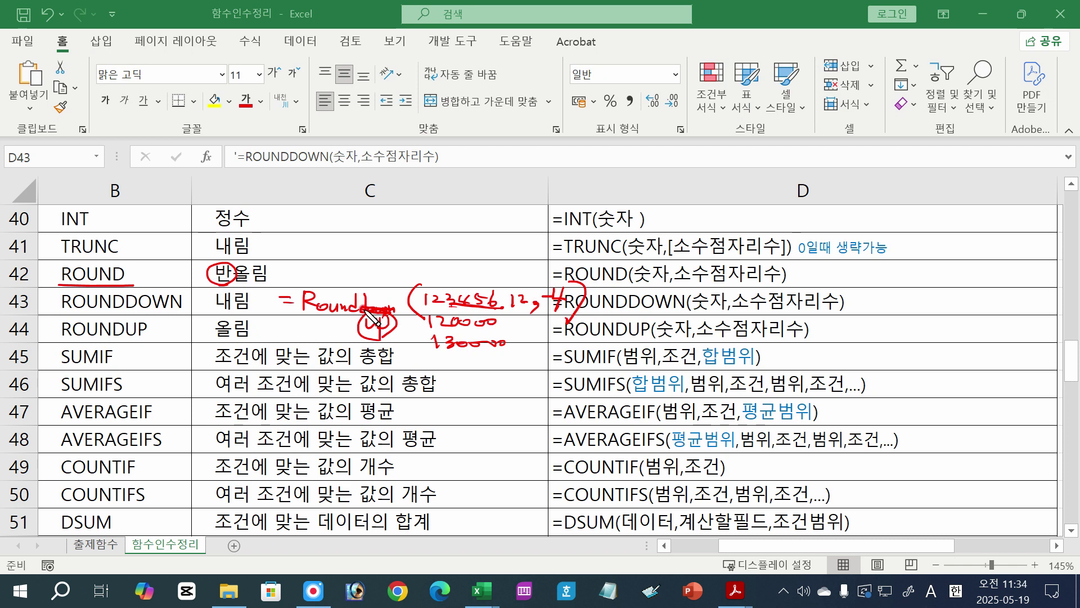
mouse_move(371, 315)
mouse_down()
mouse_move(366, 322)
mouse_move(388, 325)
mouse_move(371, 332)
mouse_up()
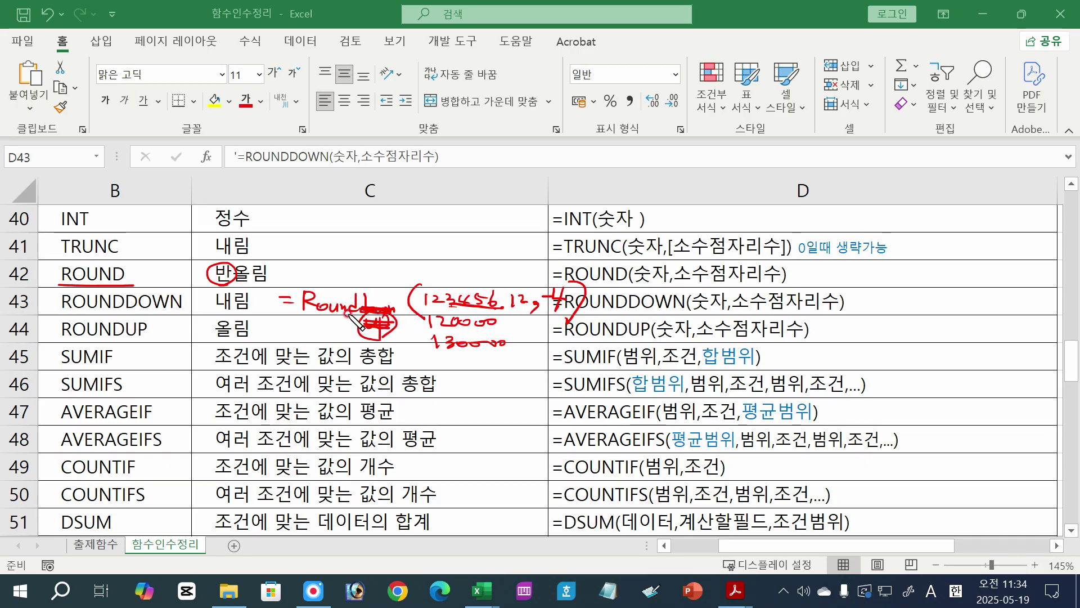
drag(297, 318, 360, 316)
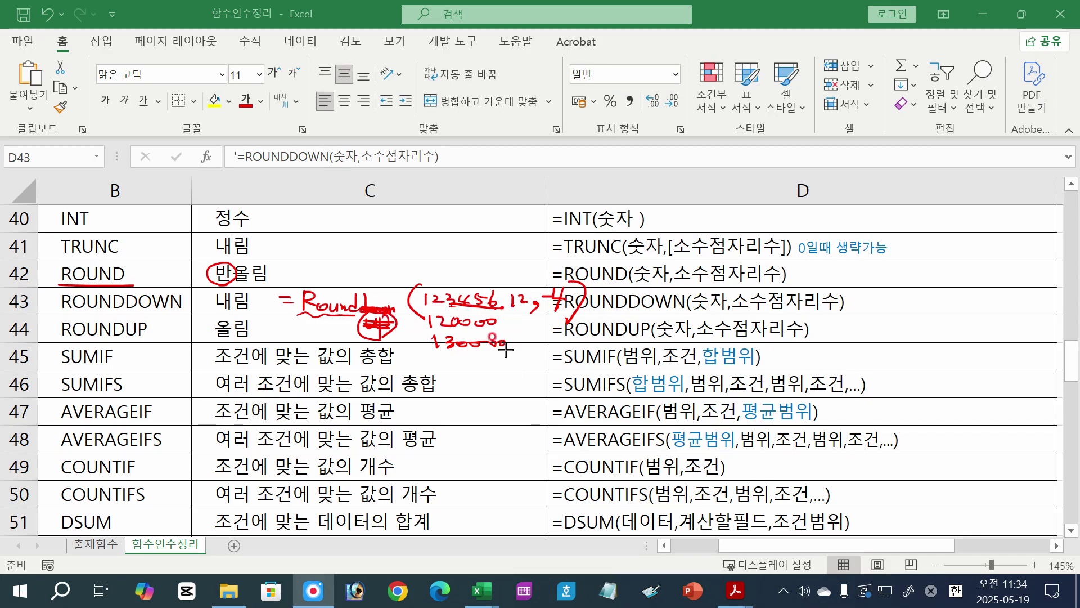
Replace the old results under the handwritten Round example with 120000 and 130000, changing the number's digit 3 to 7.
mouse_move(411, 301)
mouse_down()
mouse_move(478, 325)
mouse_move(473, 340)
mouse_move(433, 341)
mouse_move(499, 344)
mouse_up()
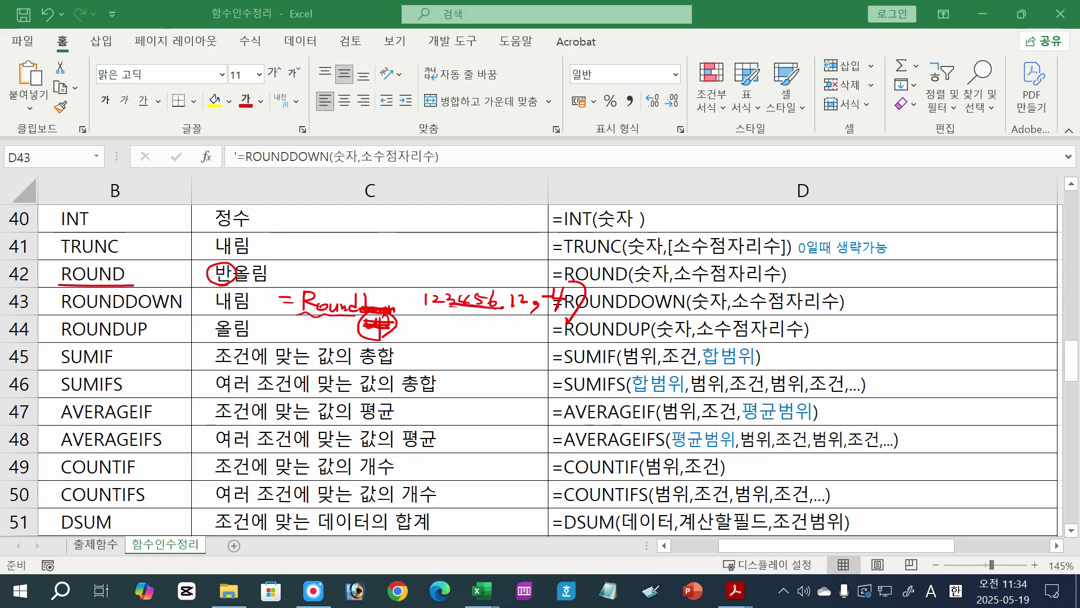
drag(417, 283, 416, 314)
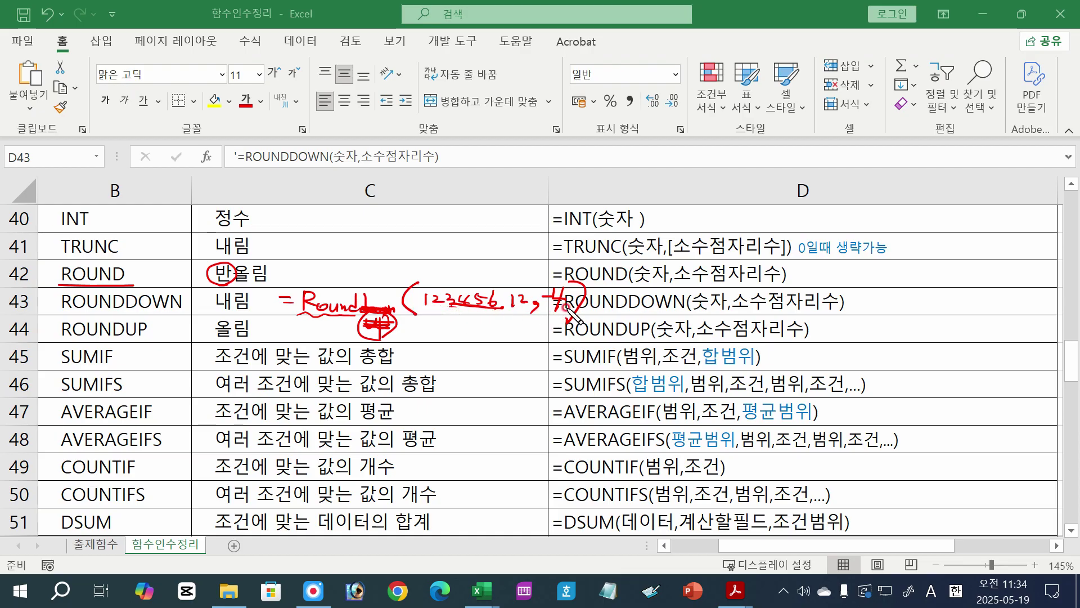
drag(490, 317, 491, 317)
drag(478, 317, 453, 317)
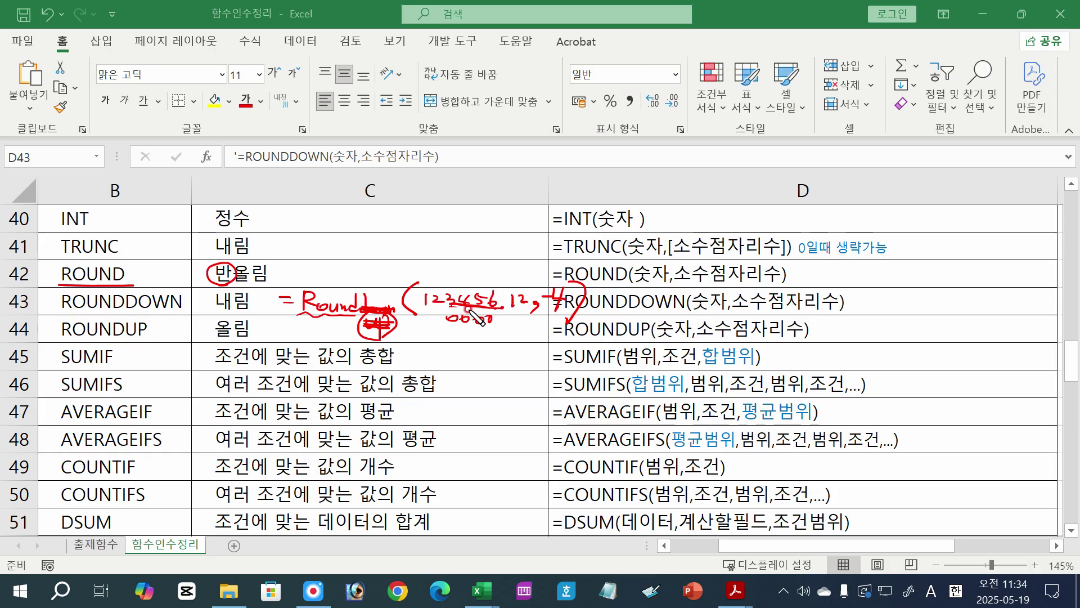
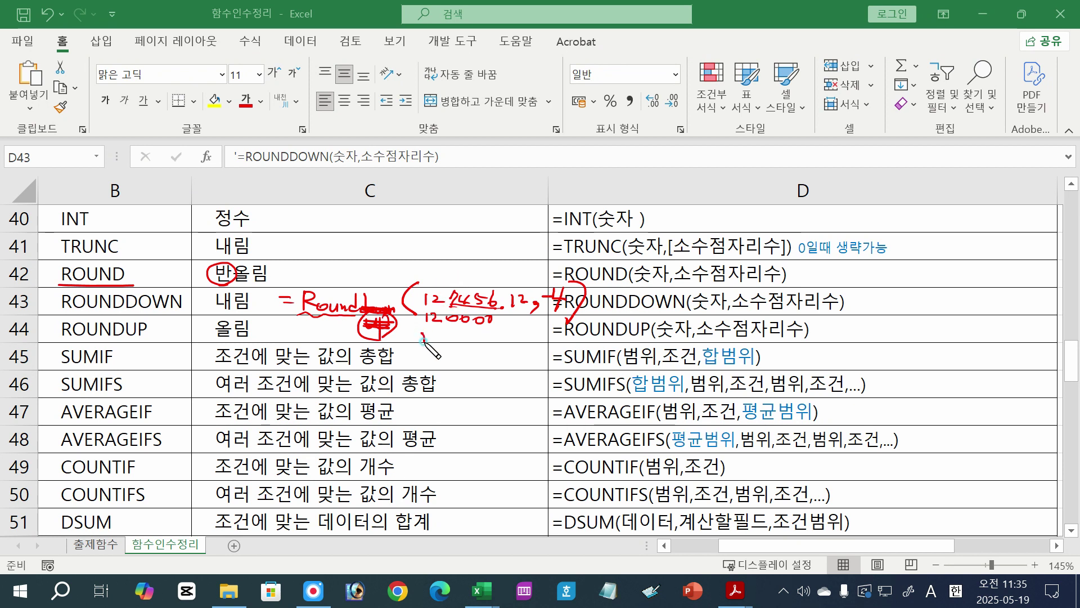
drag(423, 332, 490, 341)
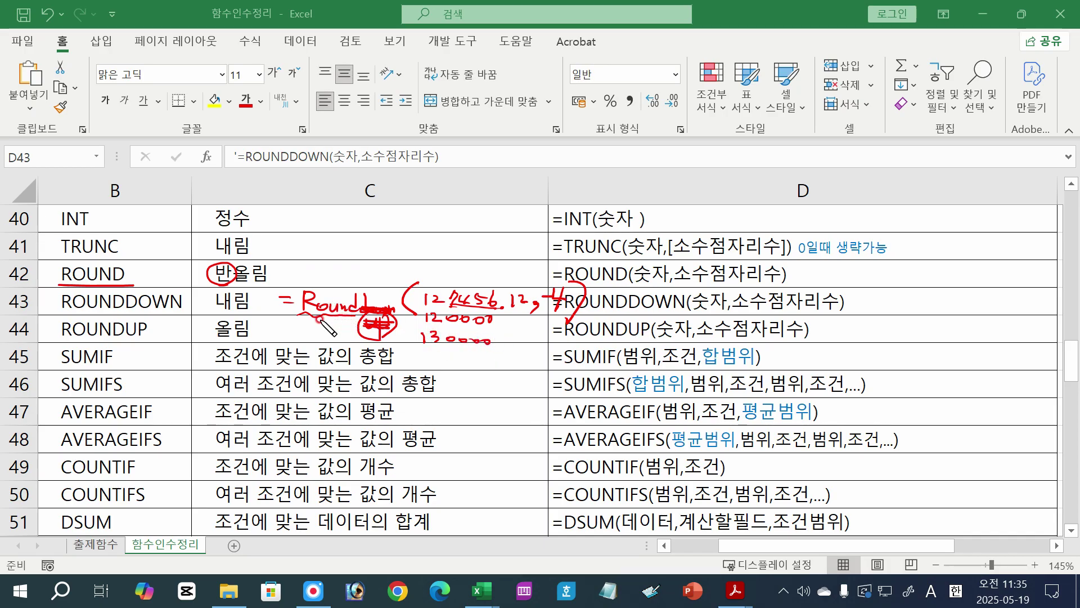
Circle Round in the example, underline the ROUND, ROUNDDOWN and ROUNDUP meanings, and bracket the three function names together.
drag(363, 290, 357, 320)
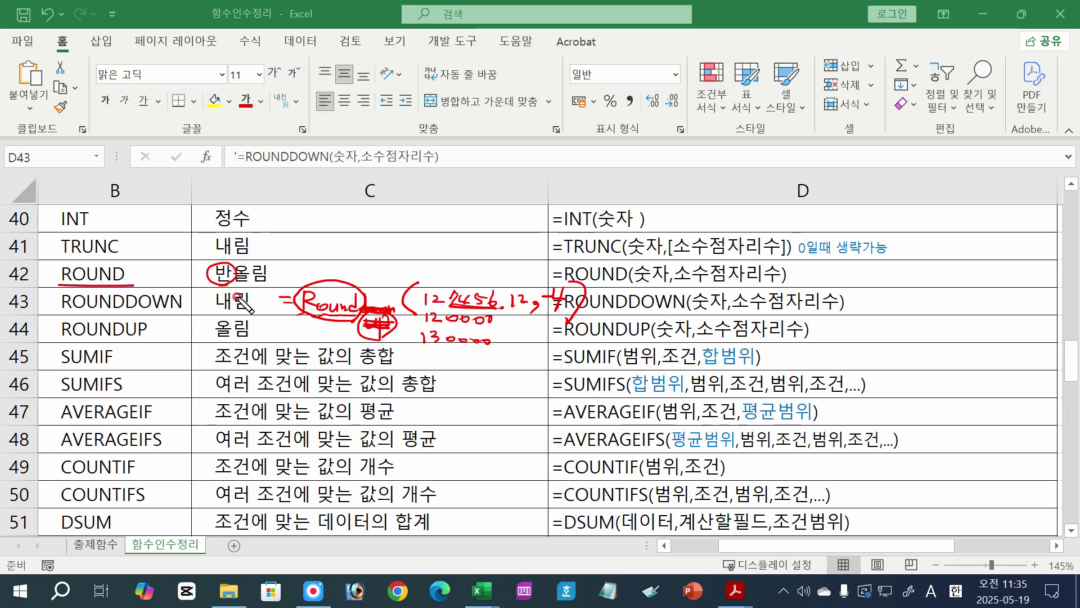
drag(212, 284, 262, 285)
drag(216, 311, 254, 311)
mouse_move(60, 310)
mouse_down()
mouse_move(169, 312)
mouse_move(251, 337)
mouse_up()
drag(61, 340, 147, 339)
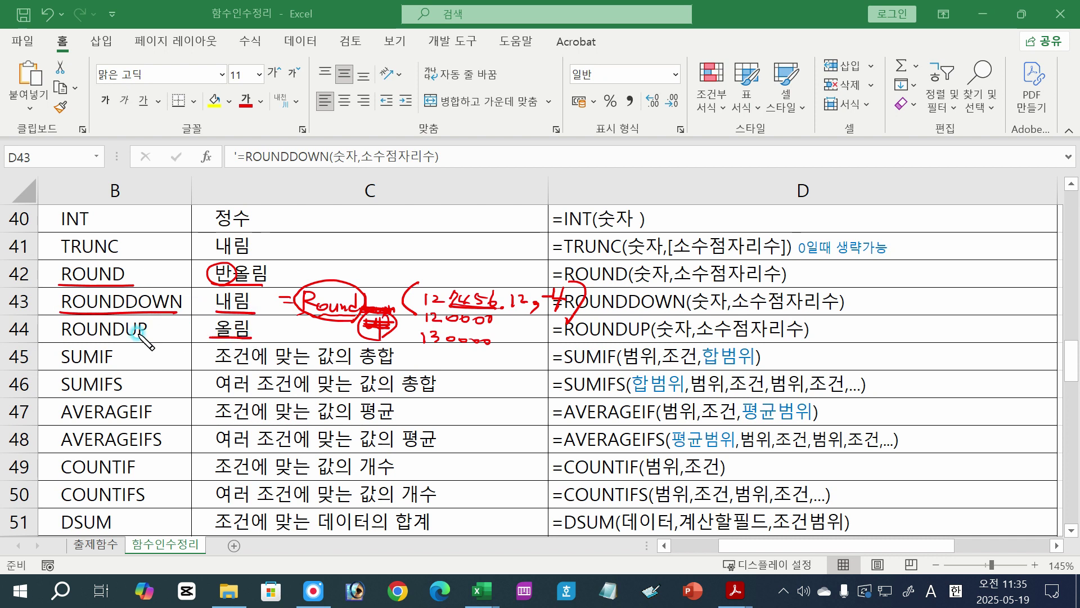
drag(57, 274, 61, 336)
drag(160, 274, 169, 340)
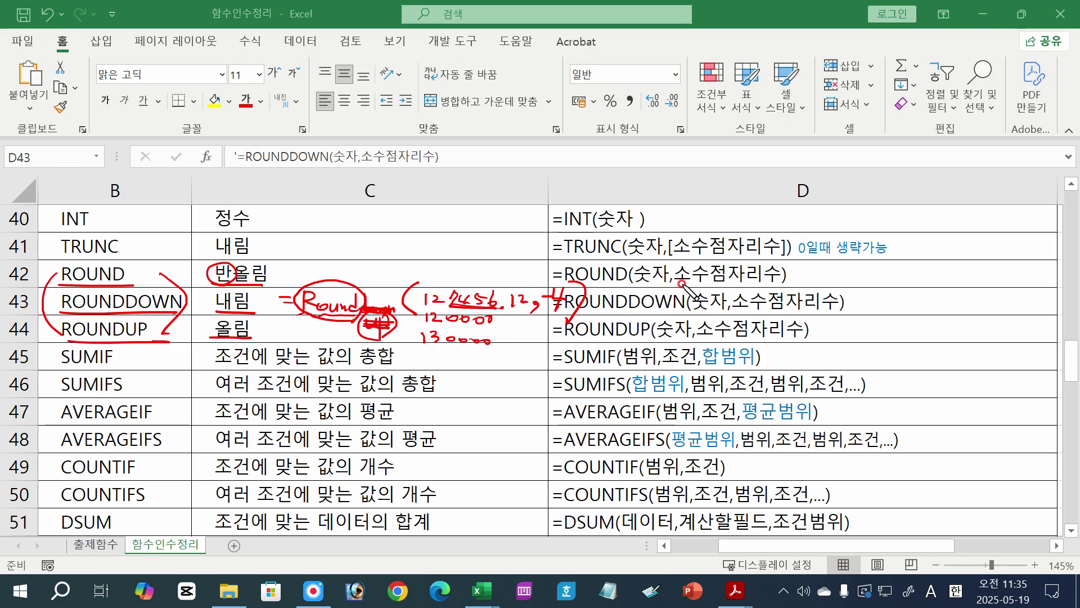
Underline the 소수점자리수 argument in the three rounding syntaxes, write 2 above the example's digit argument, and clear all ink annotations.
drag(682, 283, 783, 281)
drag(733, 311, 842, 313)
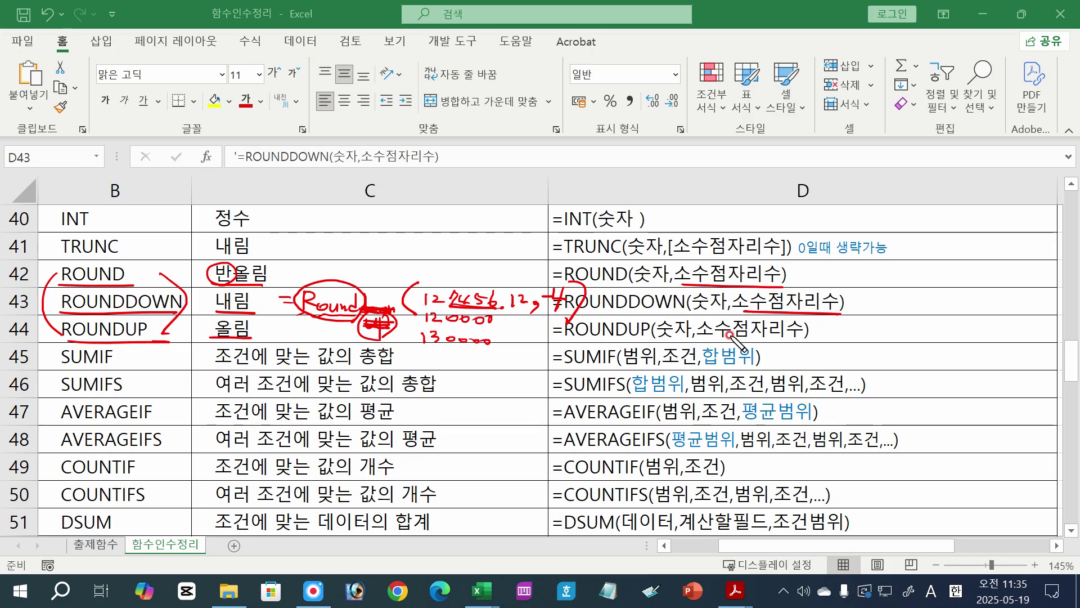
drag(705, 339, 794, 339)
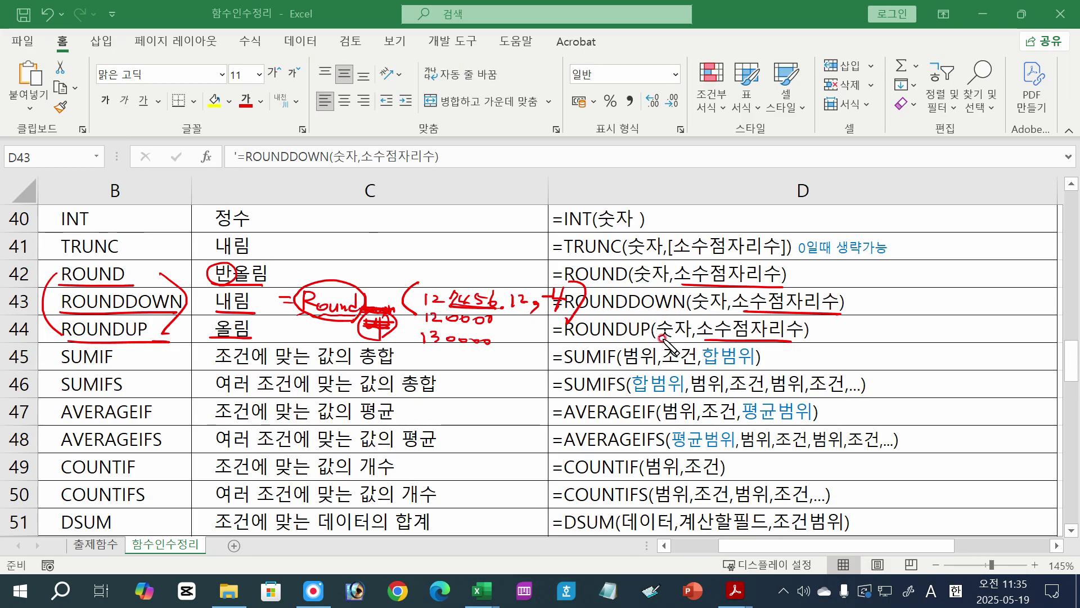
drag(542, 271, 563, 278)
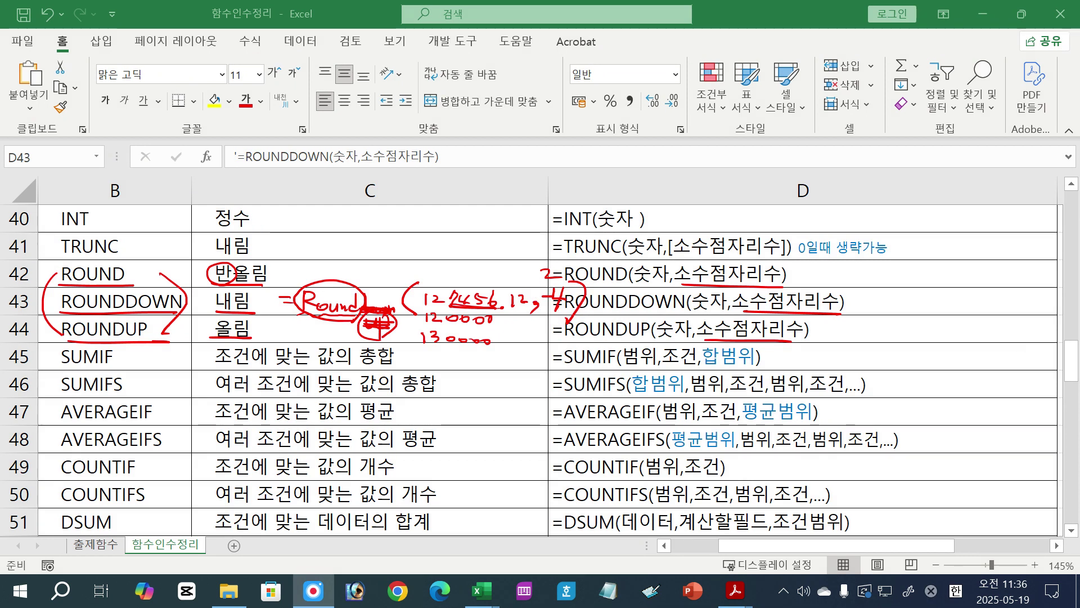
key(Escape)
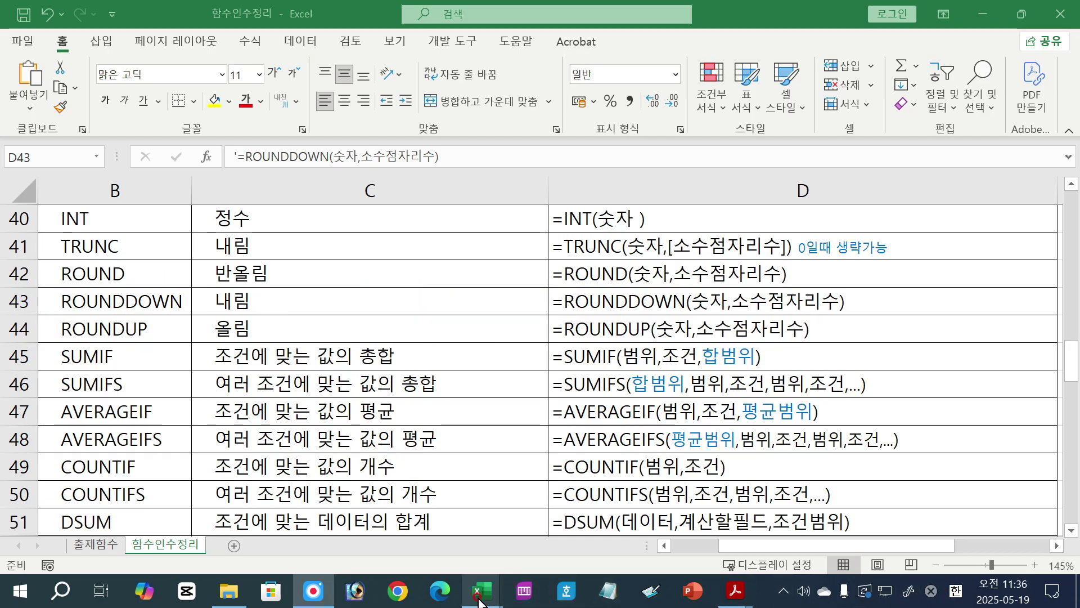
In the 한글엑셀(B형)_모범답안 workbook, insert the ROUNDDOWN function in front of F5*G5 in cell I5.
mouse_move(478, 601)
click(529, 476)
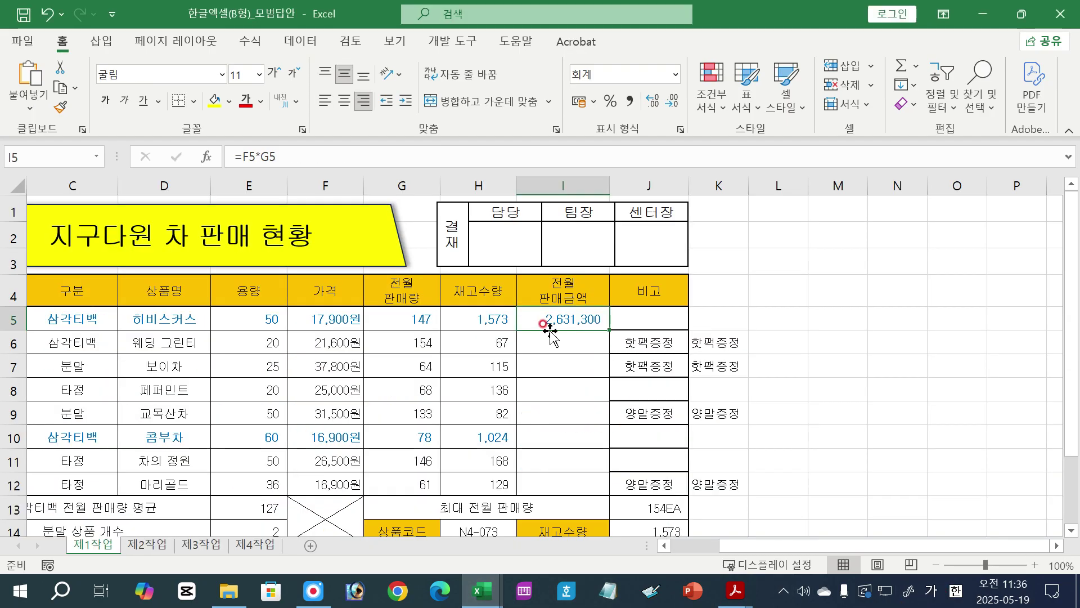
double_click(557, 319)
drag(526, 320, 575, 314)
click(525, 324)
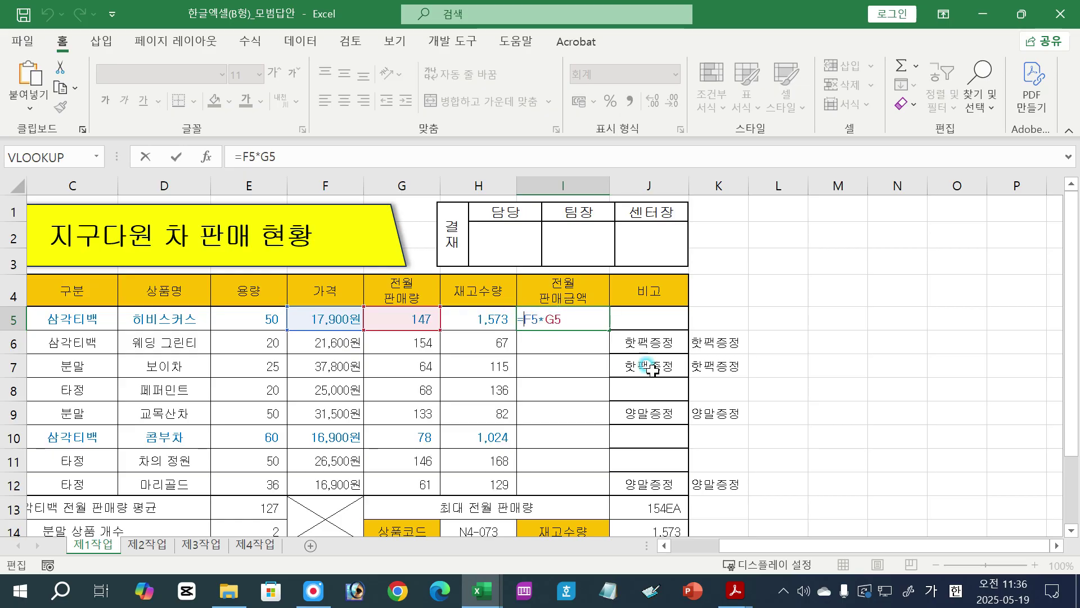
text(개)
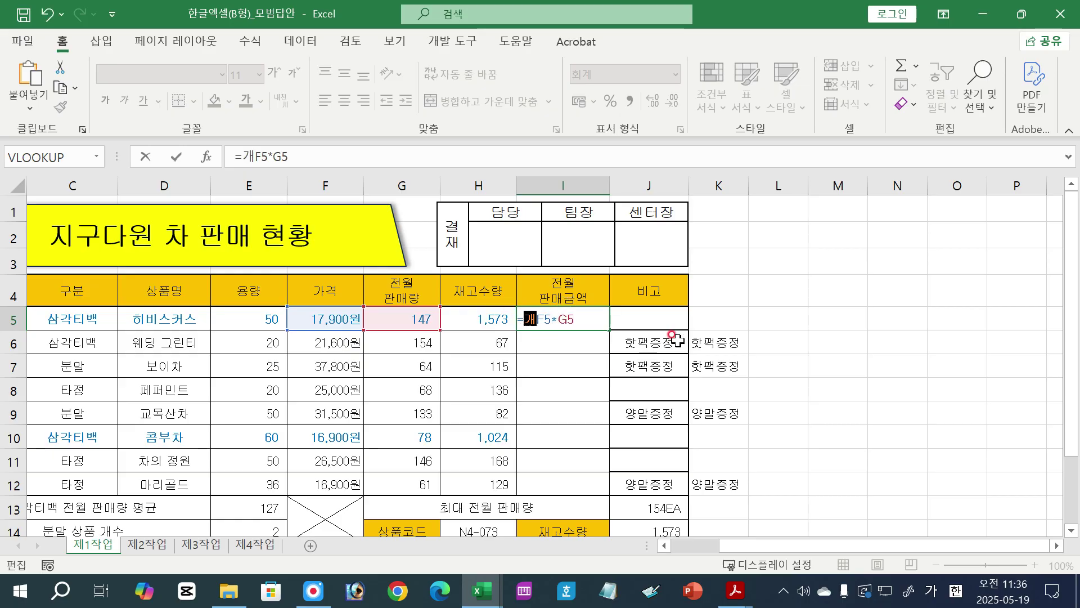
key(BackSpace)
key(BackSpace)
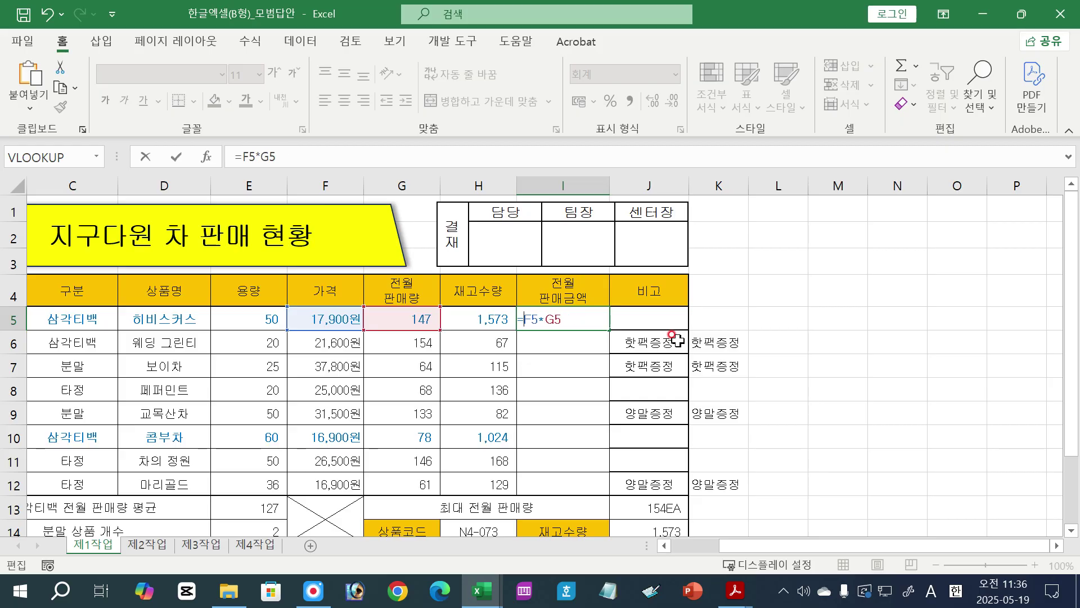
text(ro)
key(Down)
key(Down)
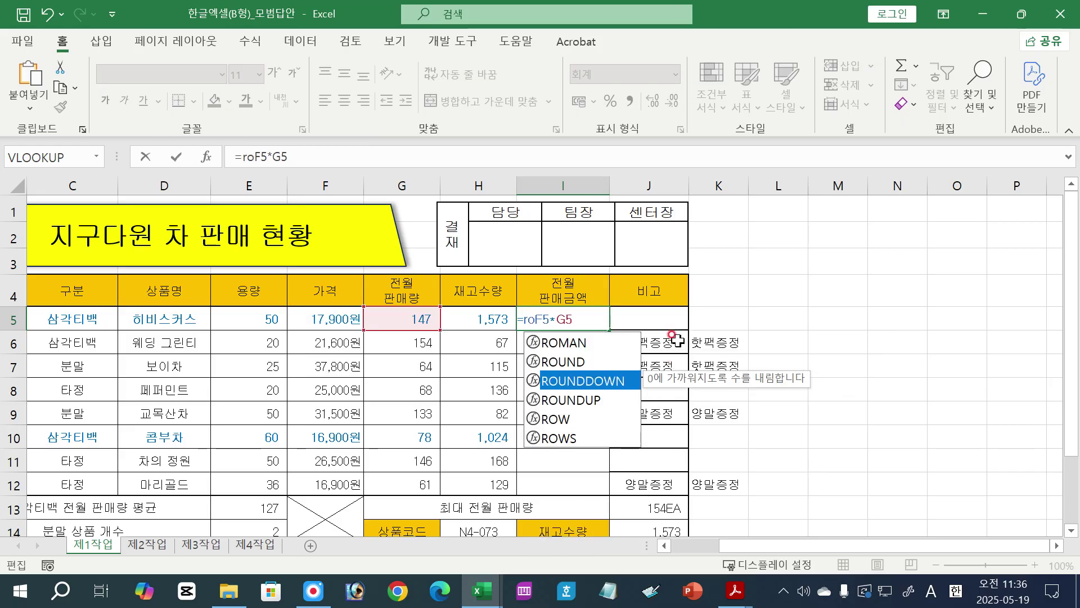
key(Tab)
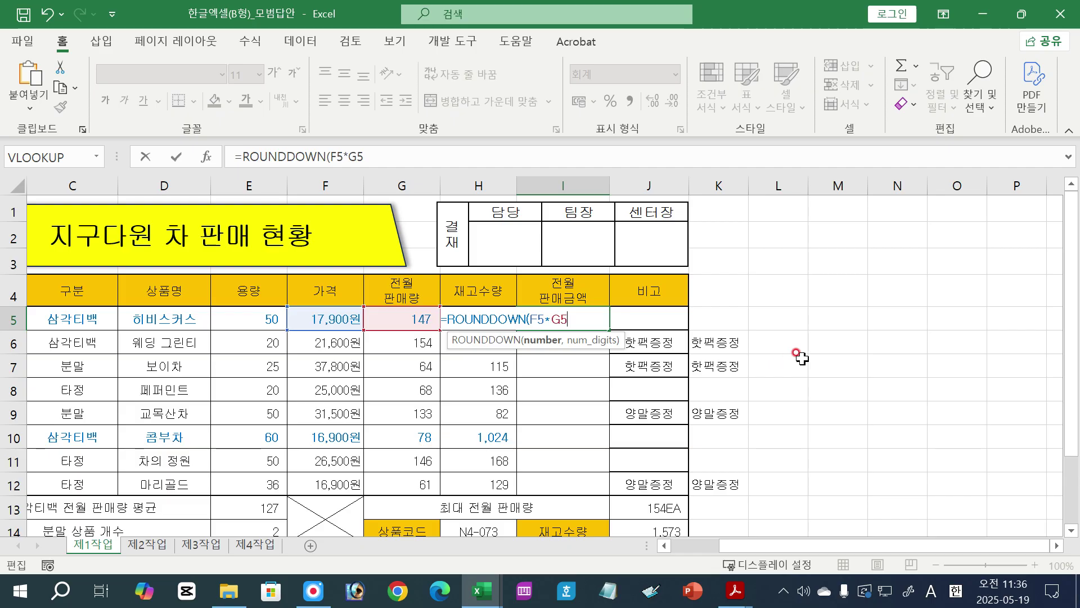
Check task (1)'s rounding example in the B형 problem PDF and complete the I5 formula as =ROUNDDOWN(F5*G5,-4).
mouse_move(738, 603)
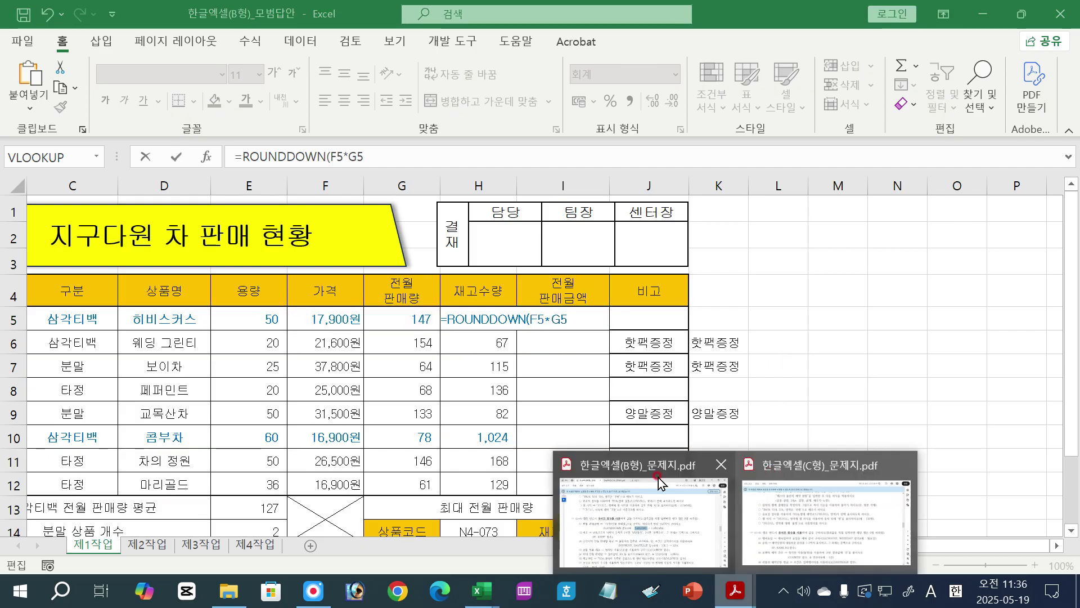
click(619, 484)
drag(621, 325, 663, 326)
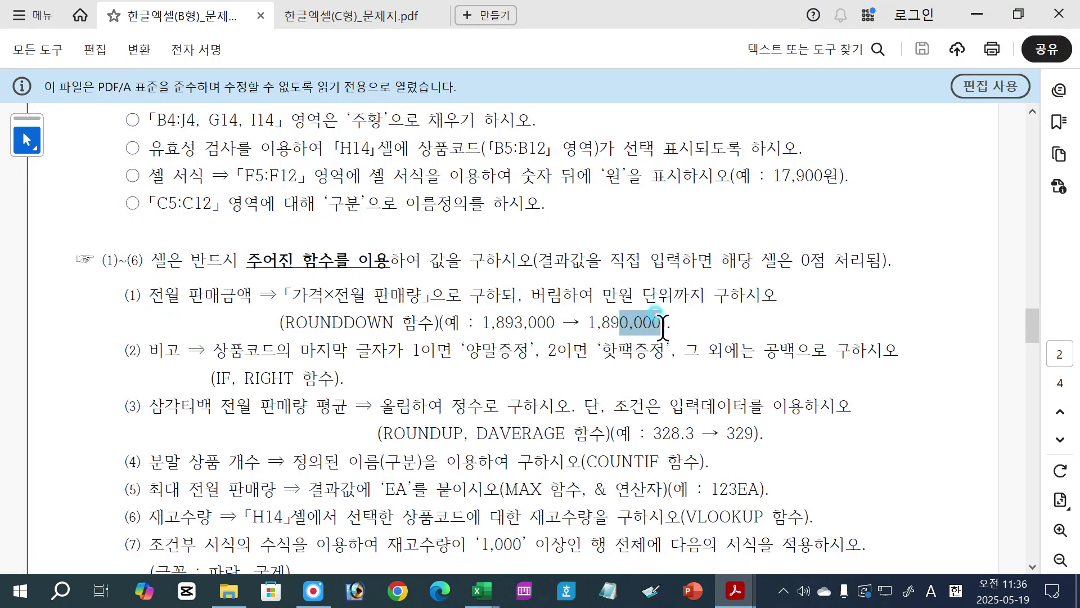
click(613, 372)
mouse_move(482, 591)
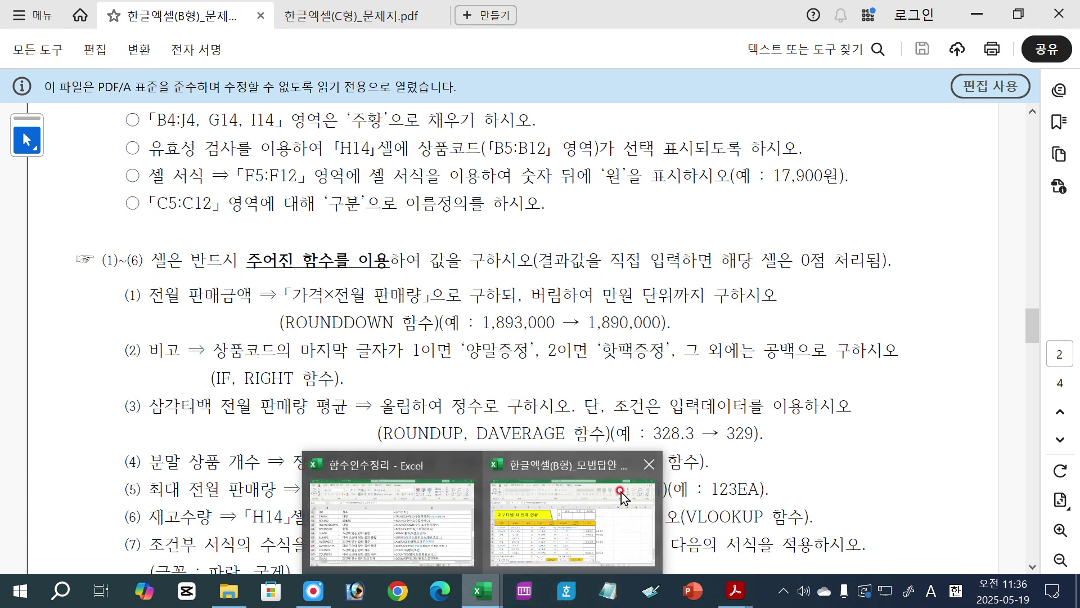
click(580, 465)
text(,)
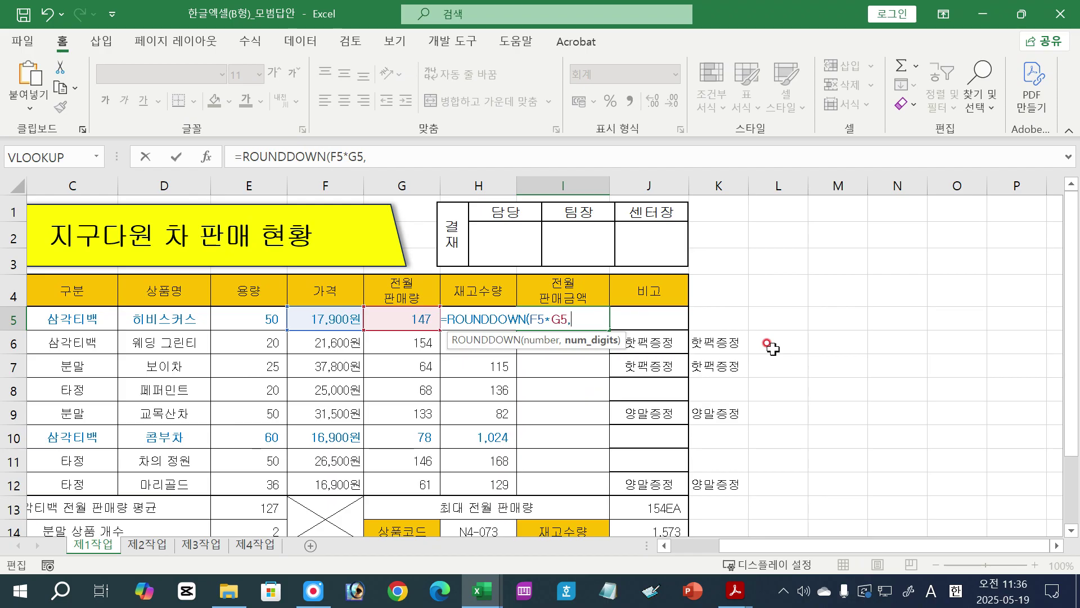
text(-4)
text())
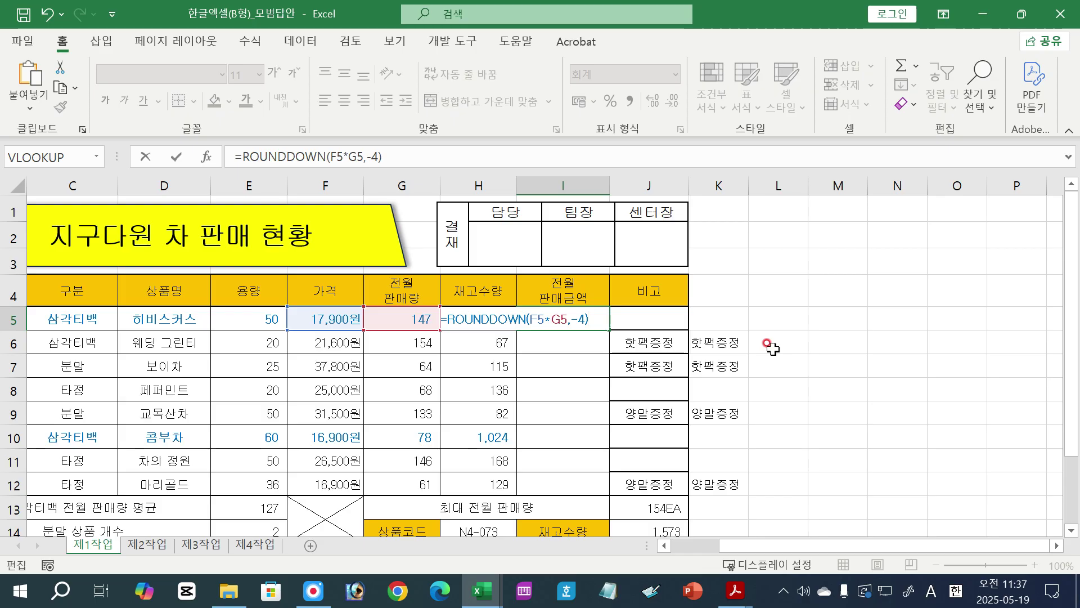
key(Return)
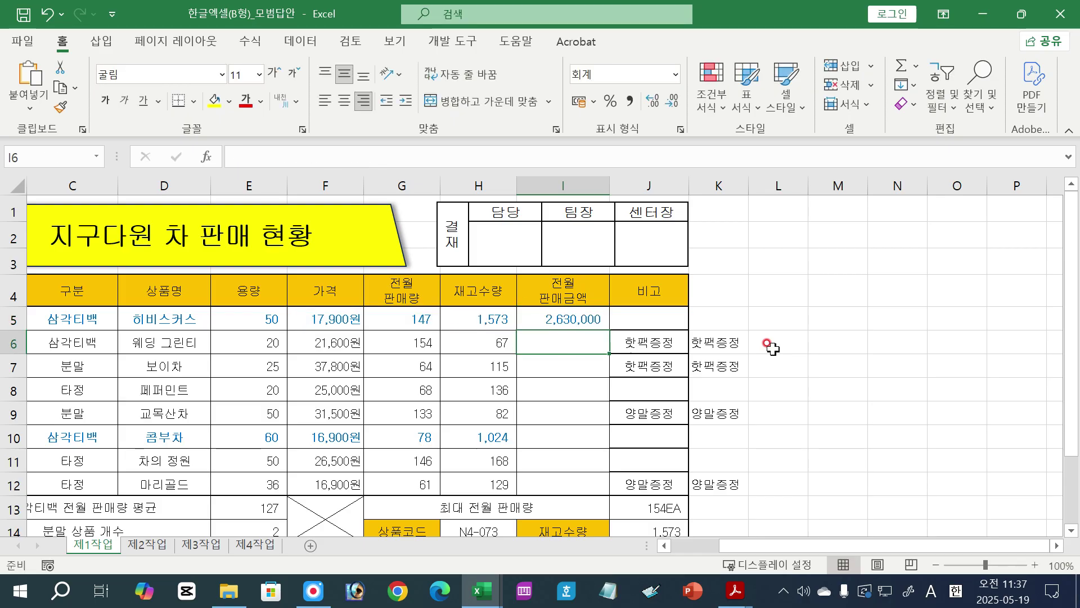
Undo the last two I5 entries and redo them one at a time to compare the plain product with the rounded amount.
click(577, 319)
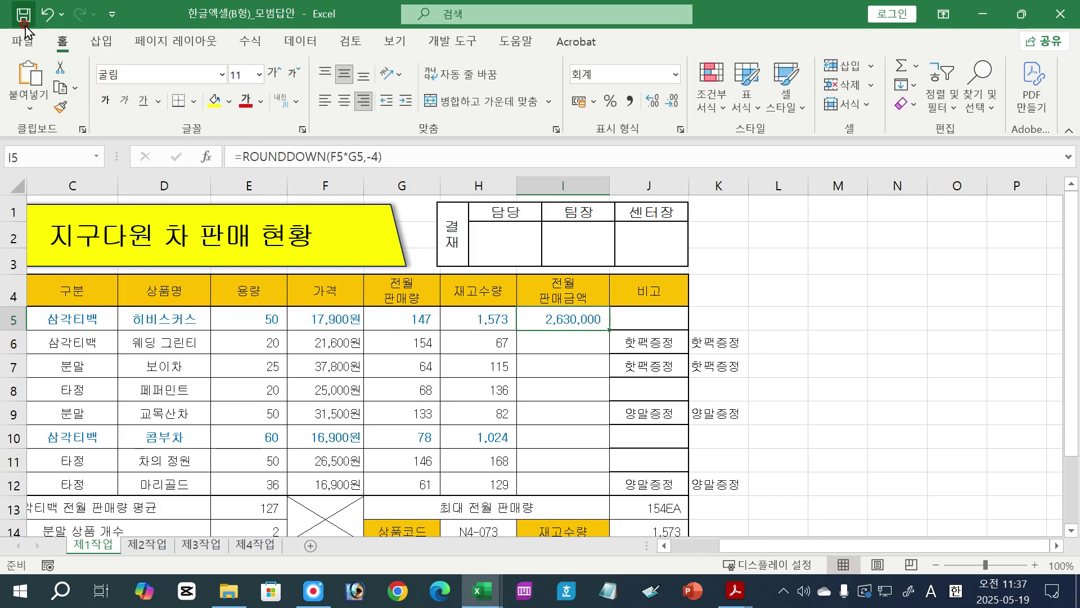
click(48, 14)
click(47, 14)
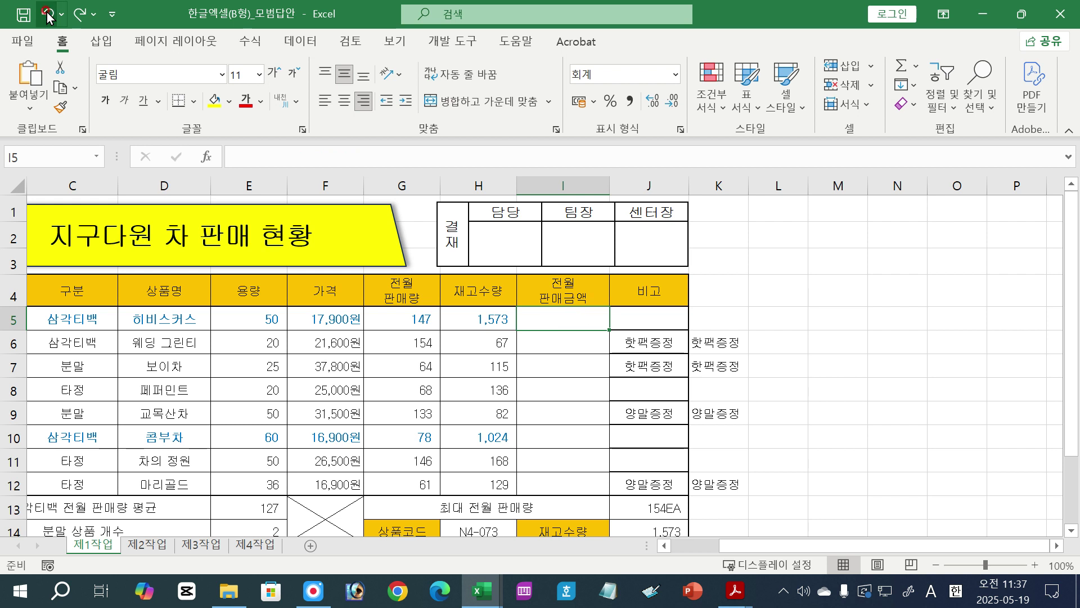
click(80, 17)
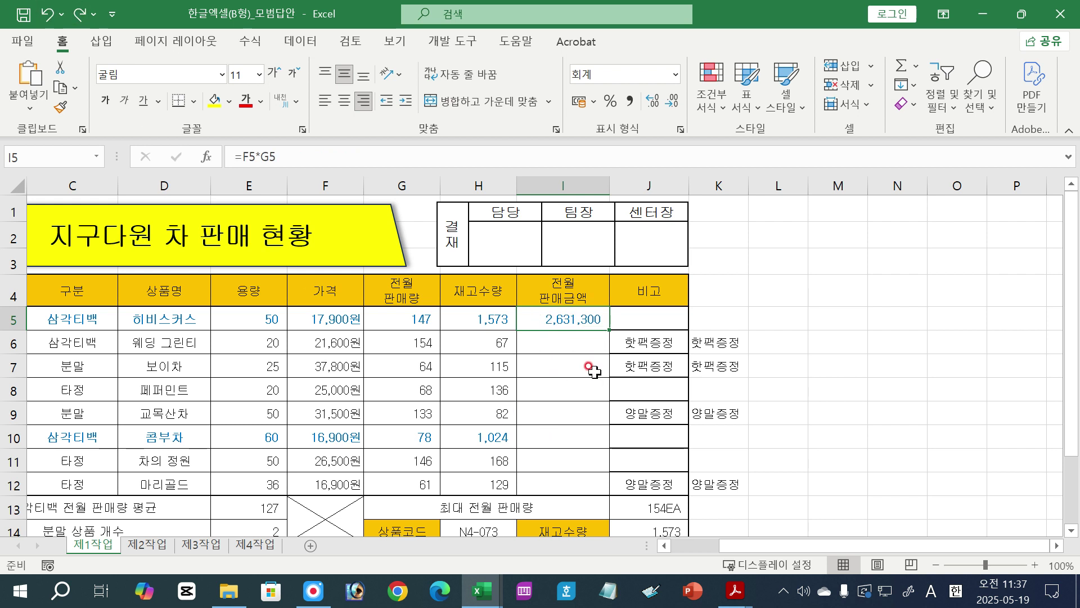
click(80, 14)
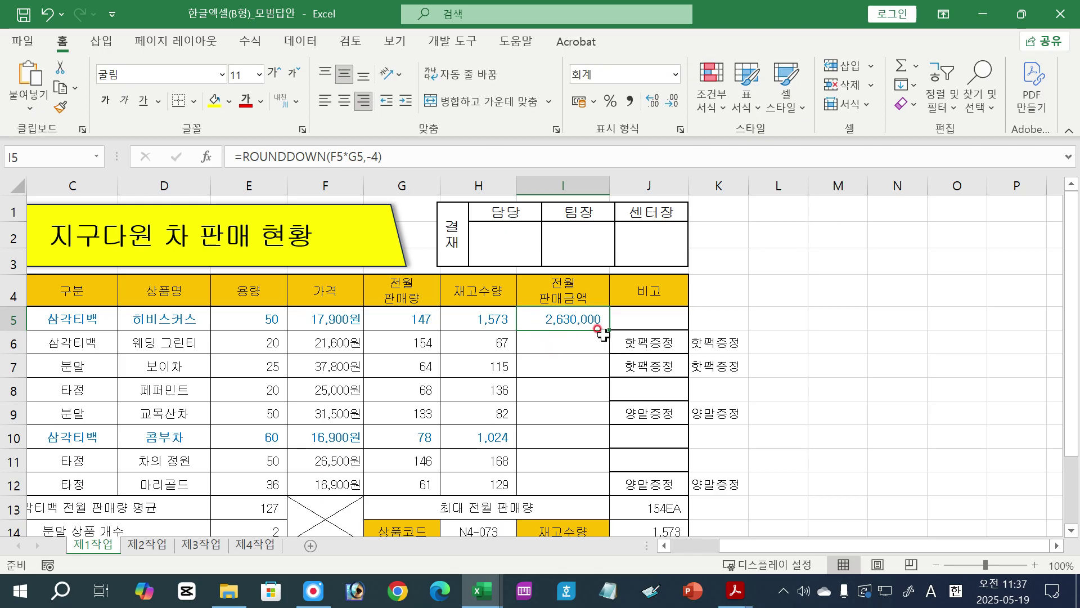
Examine the F5*G5 number argument inside the ROUNDDOWN formula of cell I5.
double_click(581, 318)
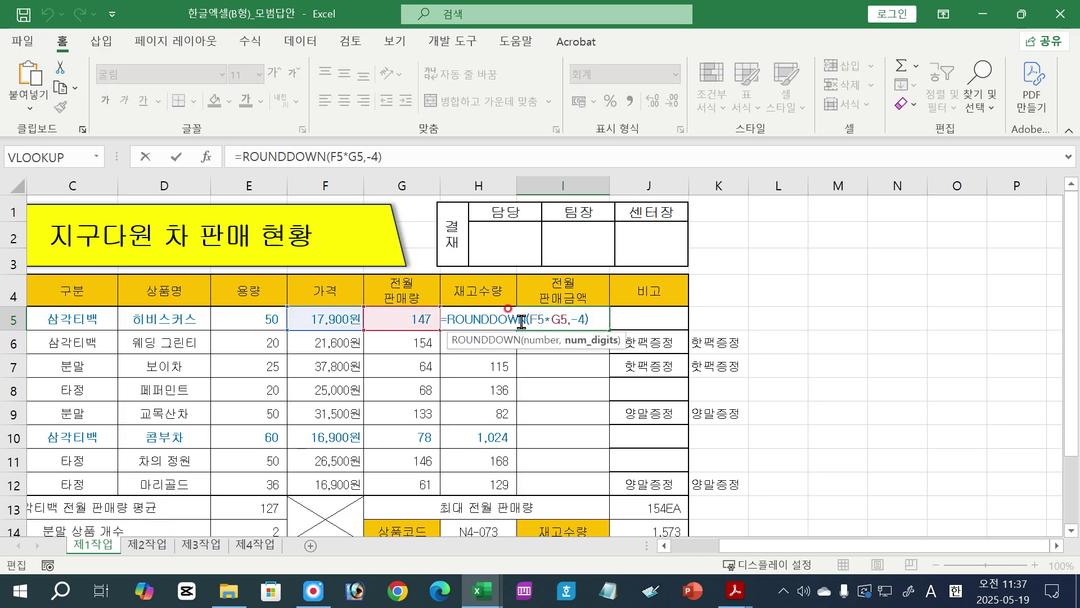
drag(530, 319, 554, 313)
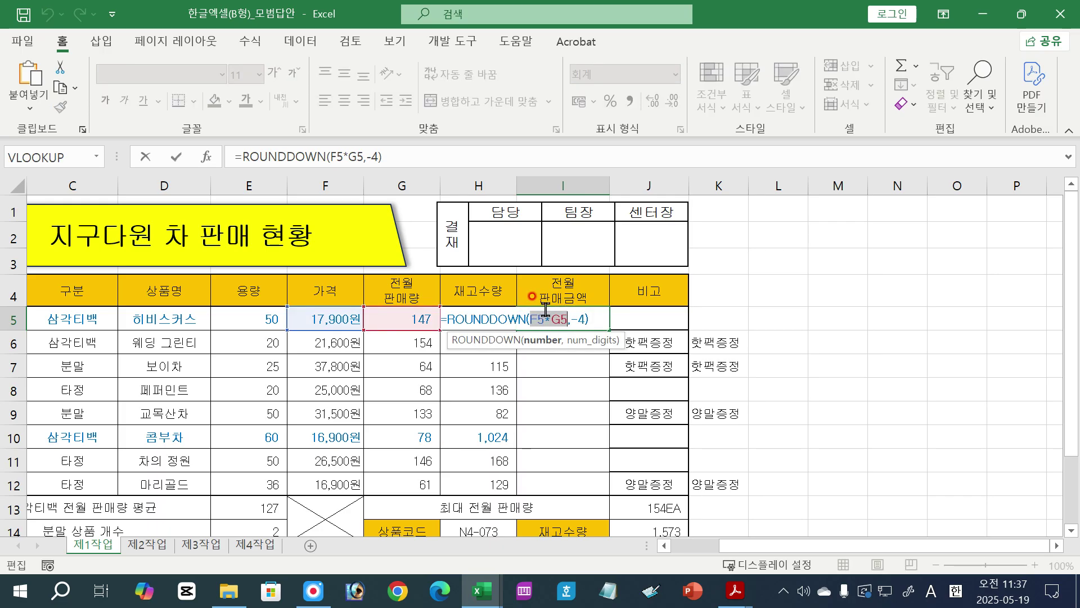
drag(568, 319, 530, 322)
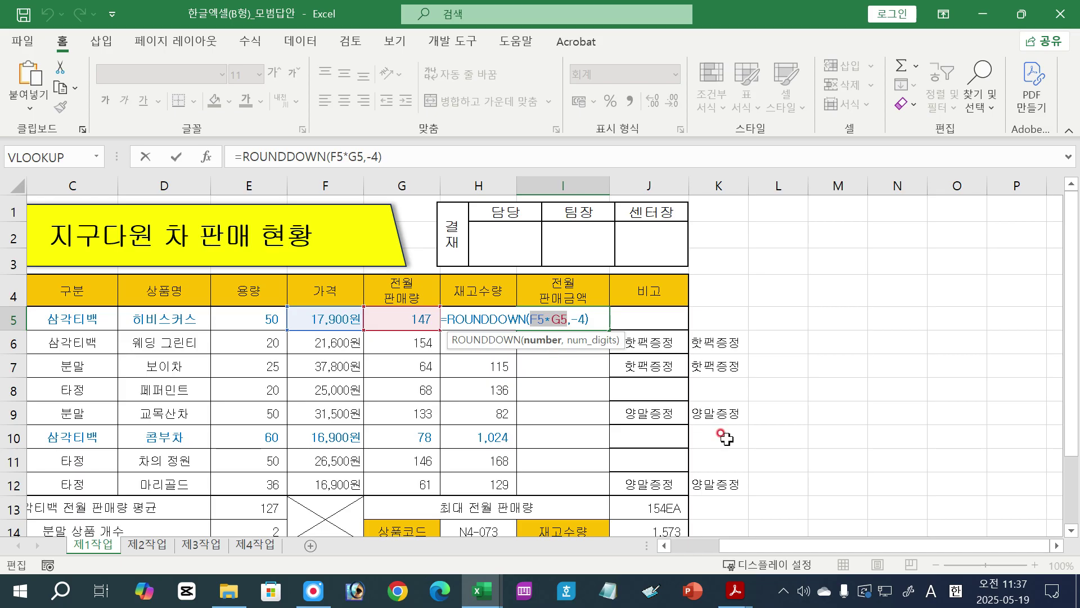
key(Return)
Fill the I5 ROUNDDOWN formula down the 전월 판매금액 column to I12.
click(579, 320)
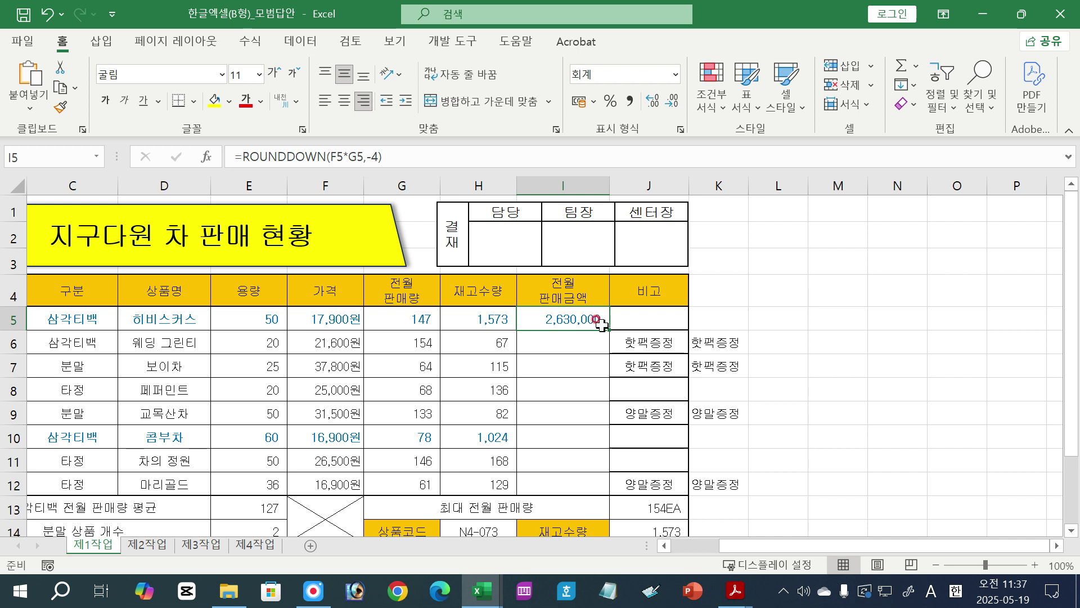
drag(609, 328, 606, 479)
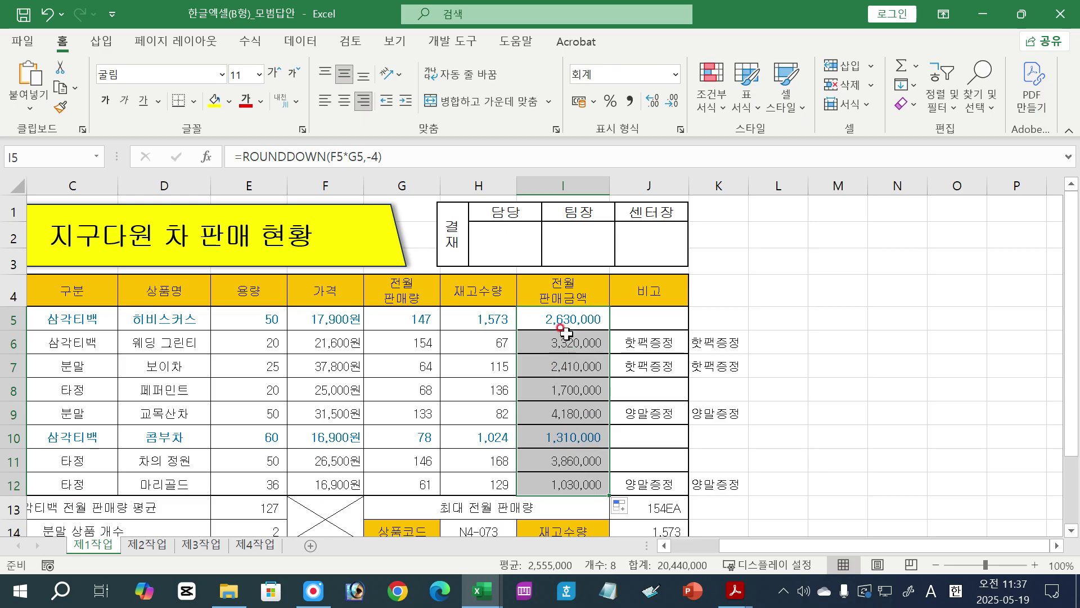
click(794, 344)
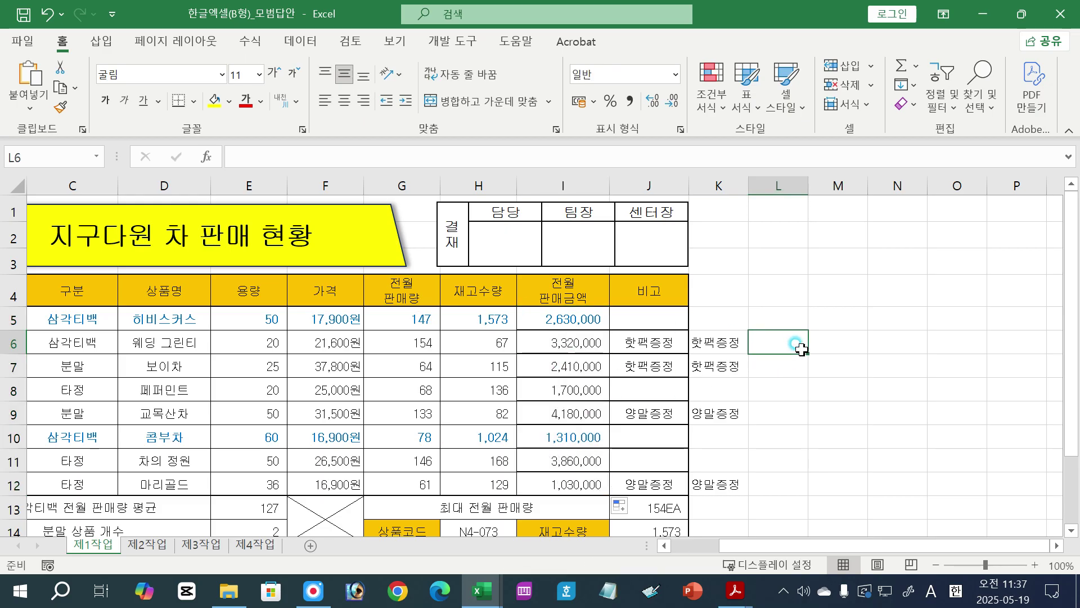
Close the 한글엑셀(B형)_모범답안 workbook and bring up the 한글엑셀(C형) problem PDF.
click(1060, 14)
click(573, 341)
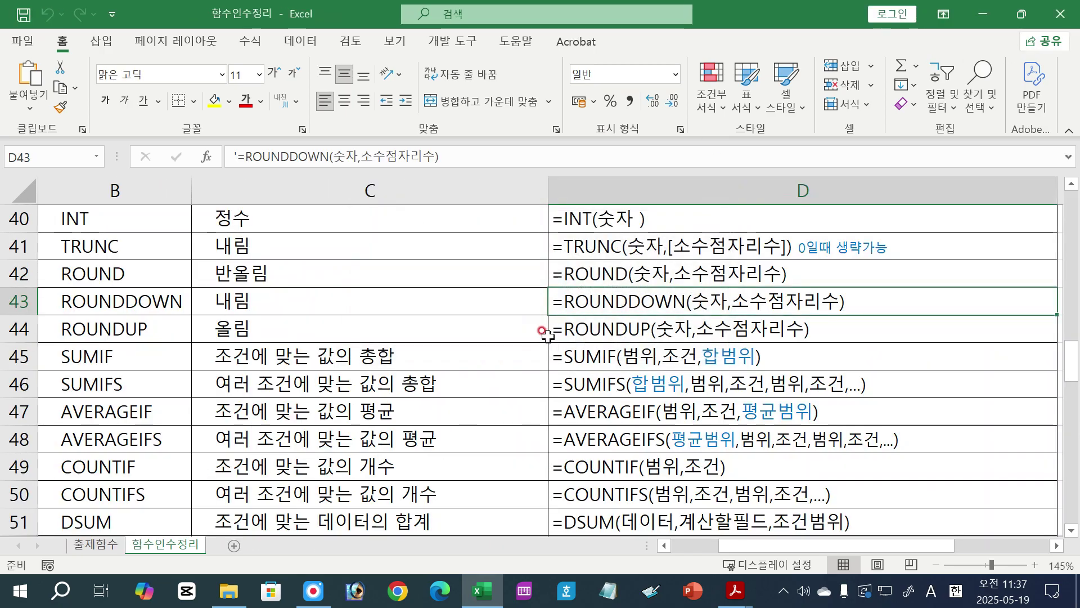
click(736, 591)
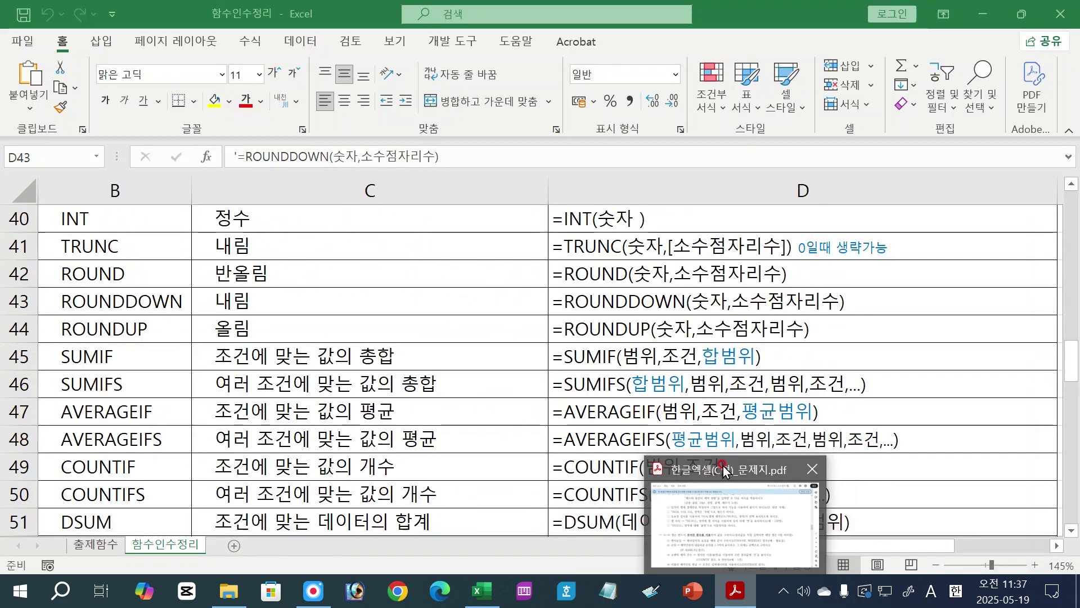
click(743, 467)
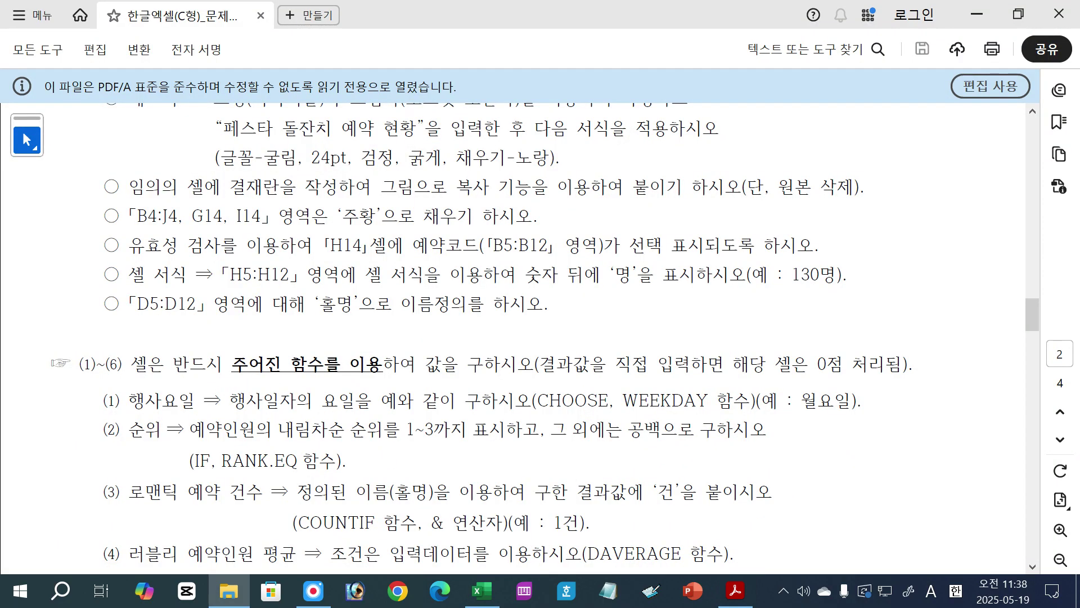
Enable editing in the 한글엑셀(C형)_모범답안 workbook and clear the 행사요일 and 순위 results in I5:J12.
key(alt+Tab)
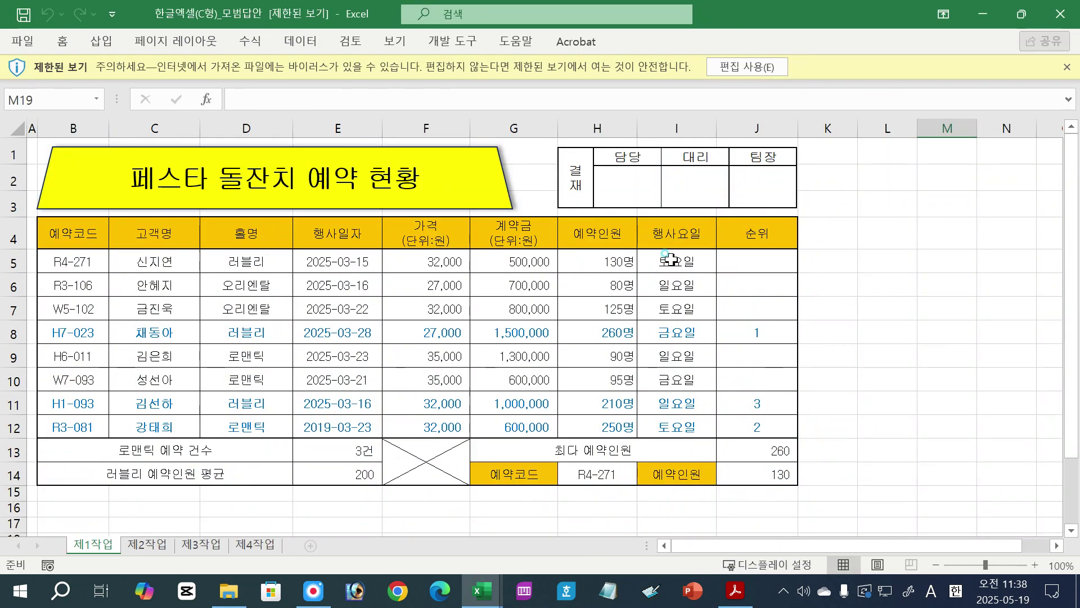
drag(675, 258, 756, 425)
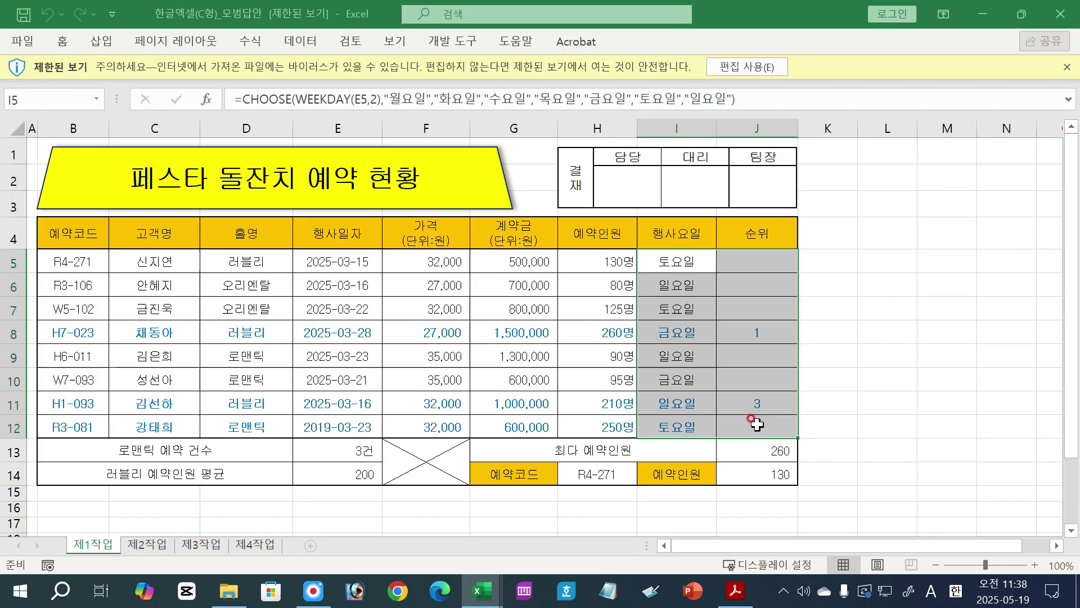
click(833, 380)
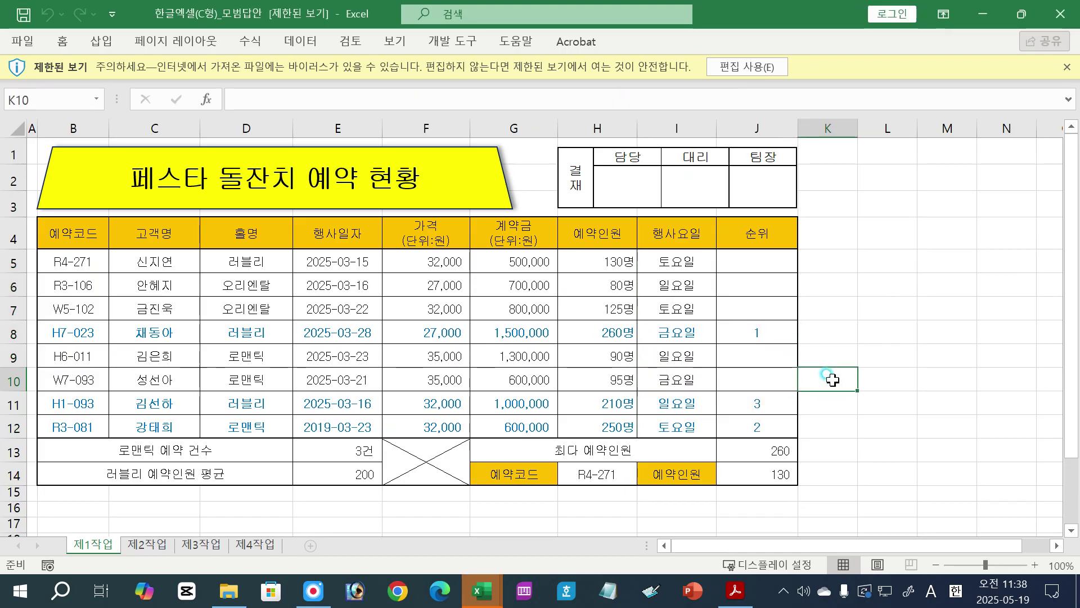
click(747, 67)
drag(663, 319, 757, 479)
key(Delete)
click(699, 318)
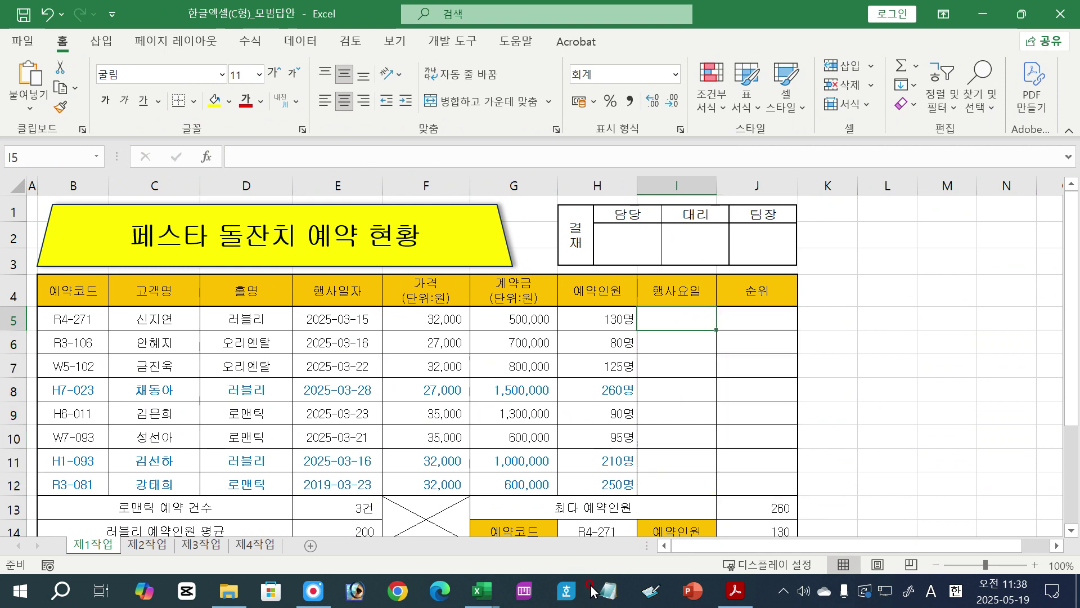
In task (2) of the C형 problem PDF, underline 예약인원의 내림차순 순위, circle 내림 and handwrite Rank.EQ(예, 범위).
click(735, 590)
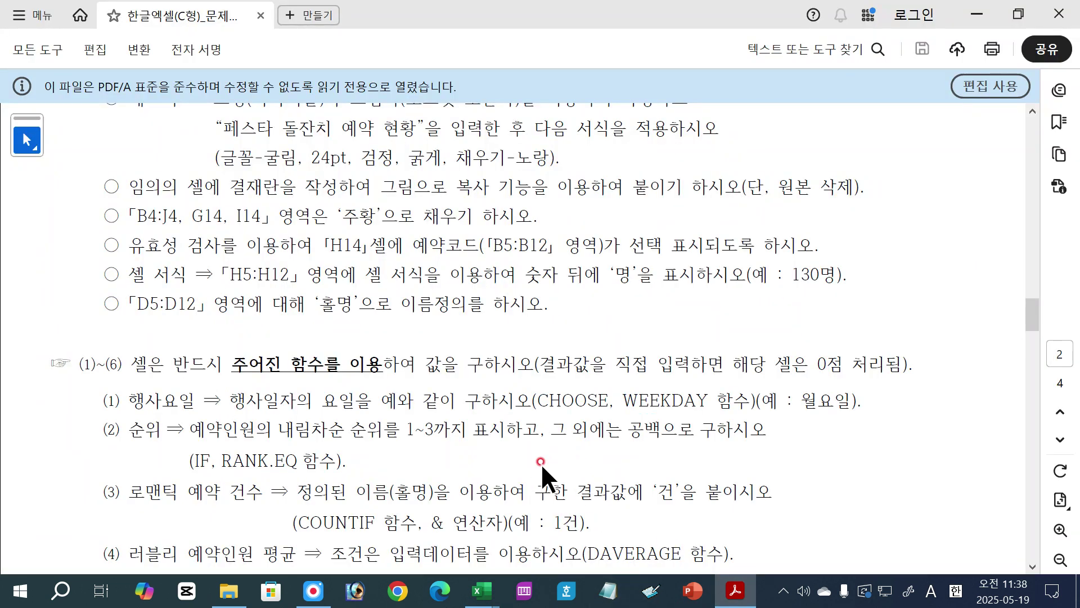
click(1032, 562)
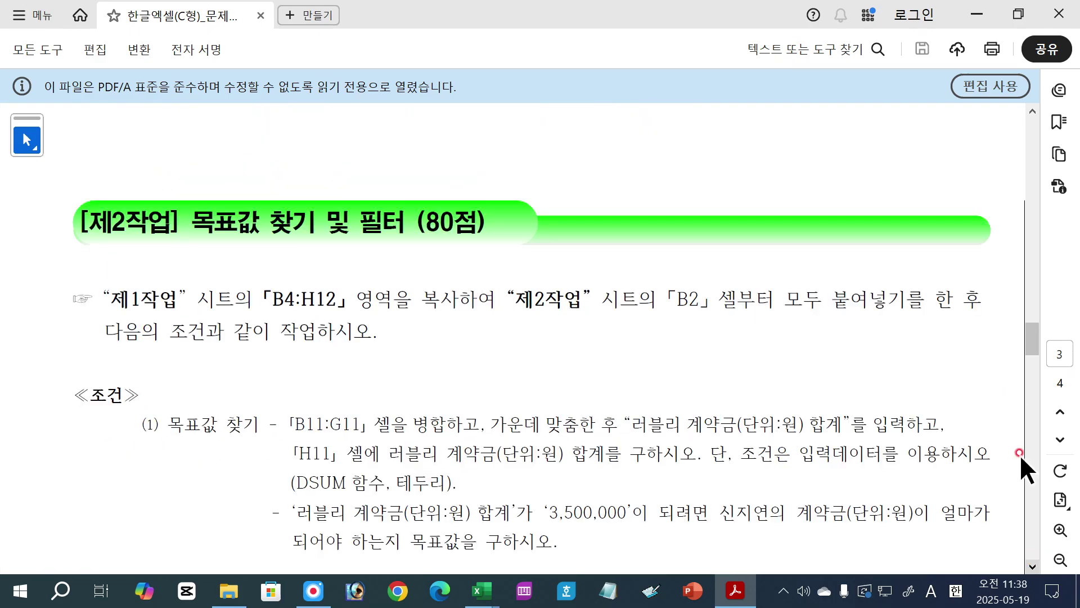
click(1033, 111)
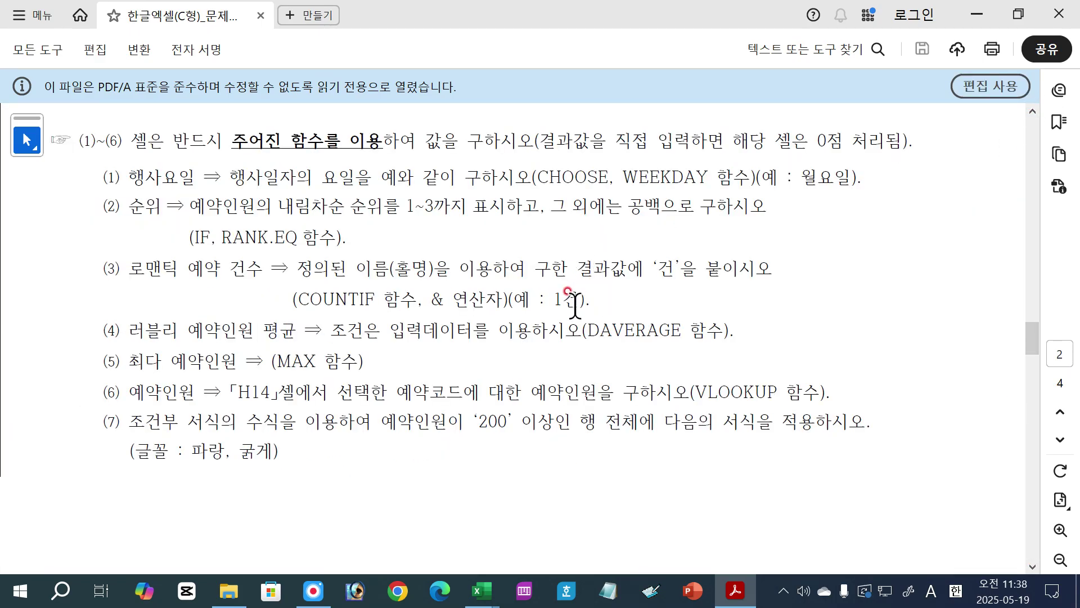
click(525, 270)
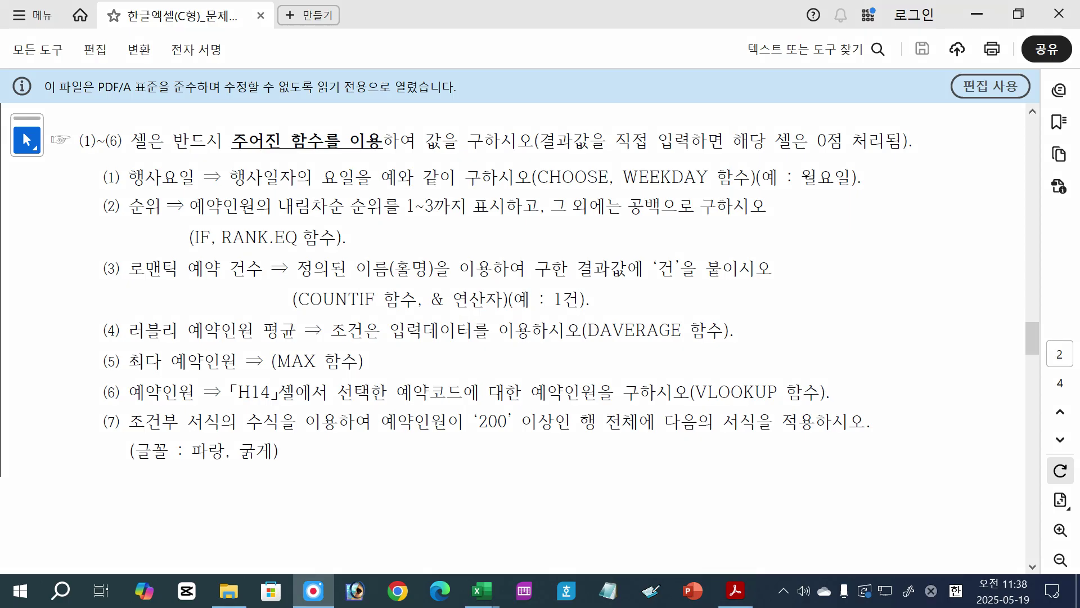
drag(189, 214, 376, 215)
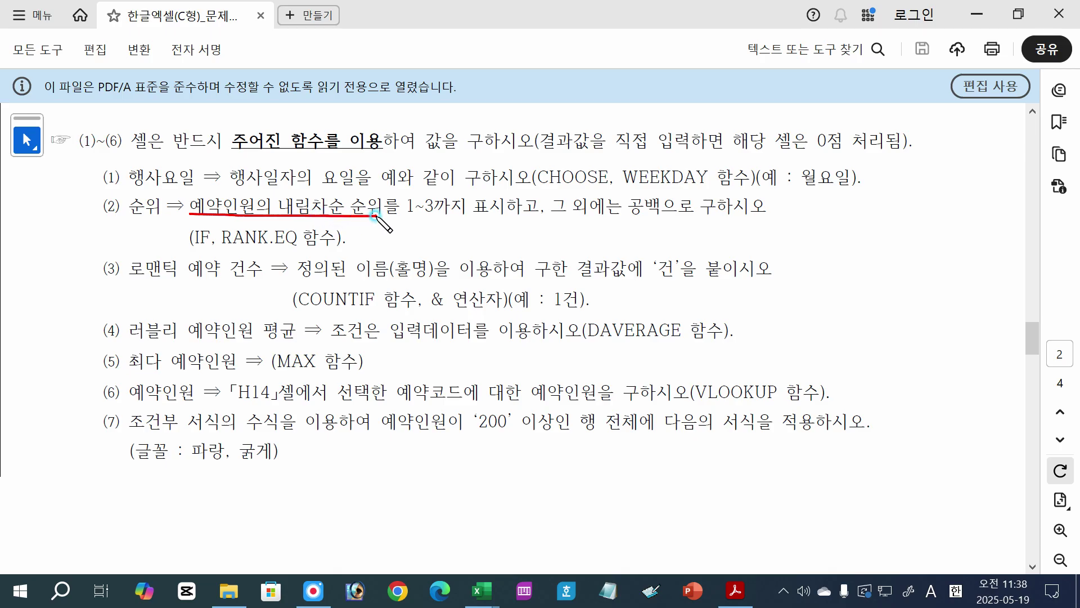
mouse_move(496, 239)
mouse_down()
mouse_move(497, 223)
mouse_move(549, 235)
mouse_move(631, 223)
mouse_move(598, 231)
mouse_up()
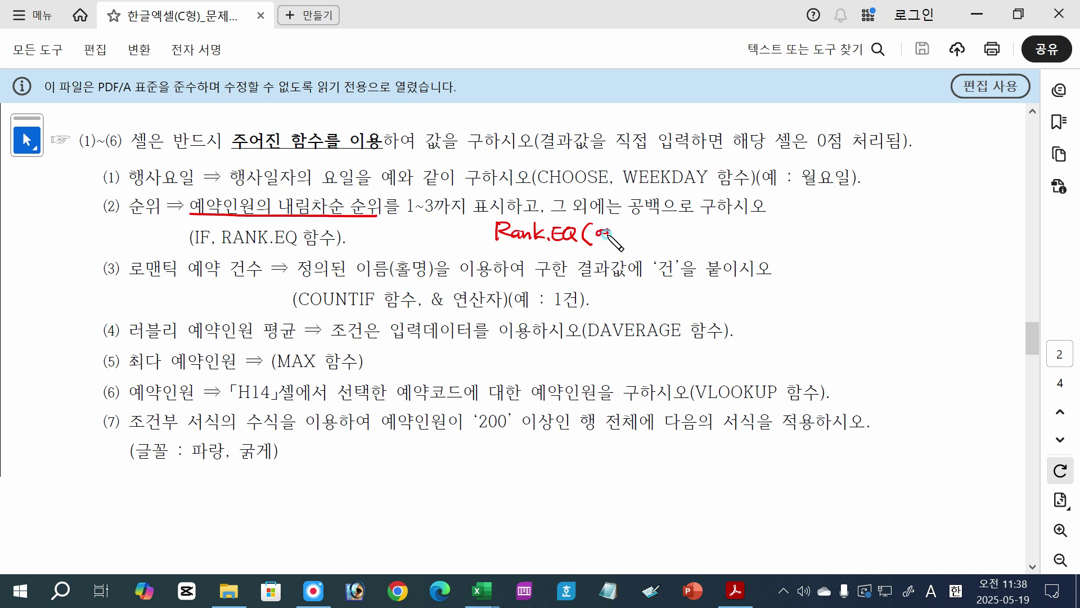
mouse_move(604, 232)
mouse_down()
mouse_move(615, 231)
mouse_move(619, 247)
mouse_move(678, 239)
mouse_up()
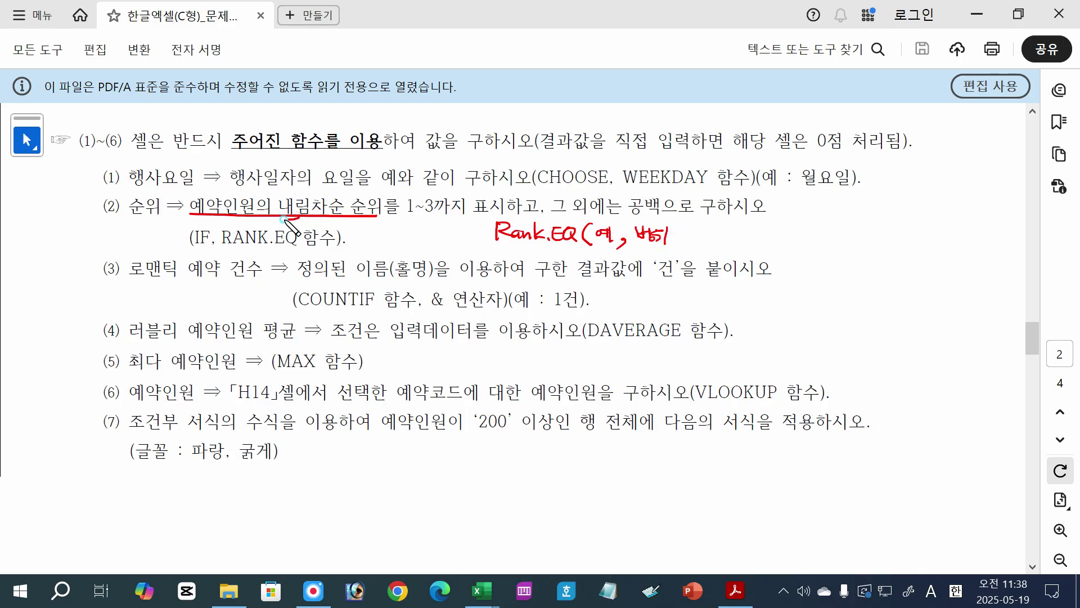
drag(281, 213, 310, 220)
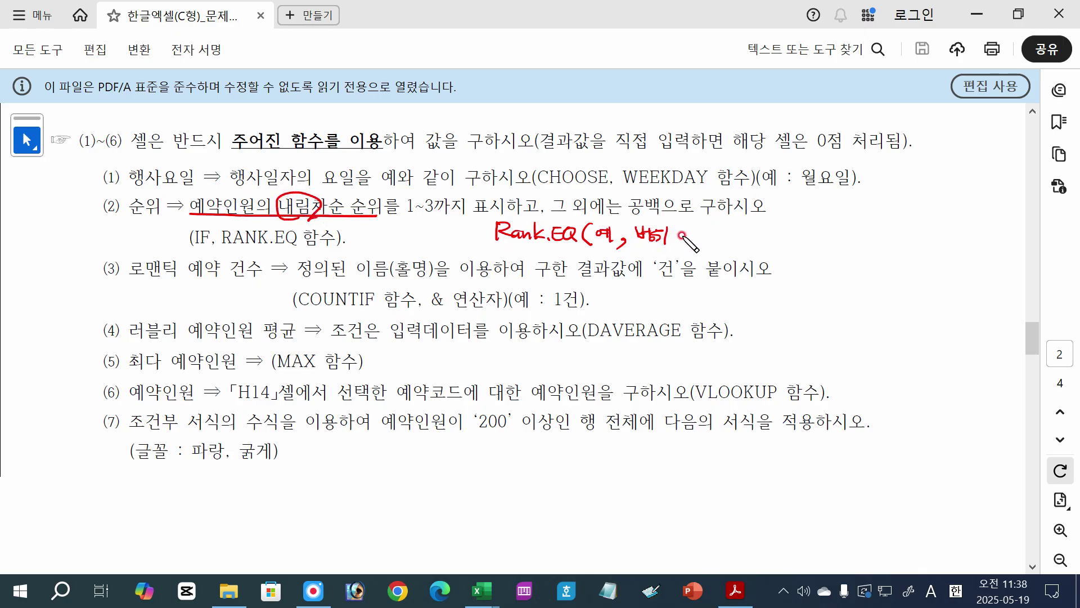
drag(676, 222, 678, 245)
Underline 1~3까지 표시 in task (2) and handwrite the two cases beside it: 1~3 ⇒ 1, 2, 3 and 나머지 ⇒ 공.
drag(411, 213, 505, 212)
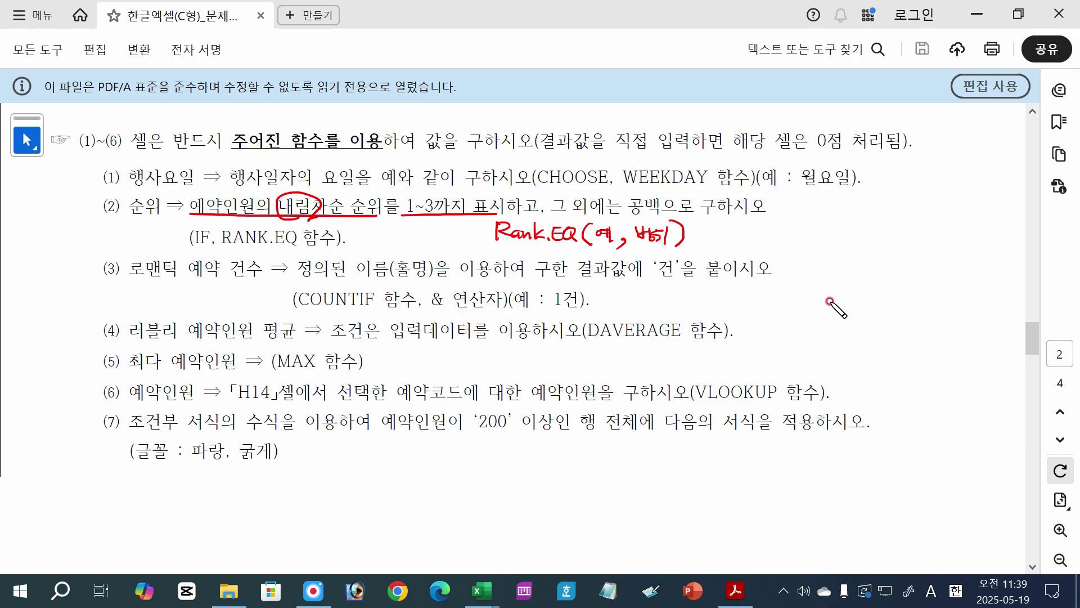
mouse_move(830, 219)
mouse_down()
mouse_move(831, 233)
mouse_move(929, 222)
mouse_up()
drag(899, 230, 923, 233)
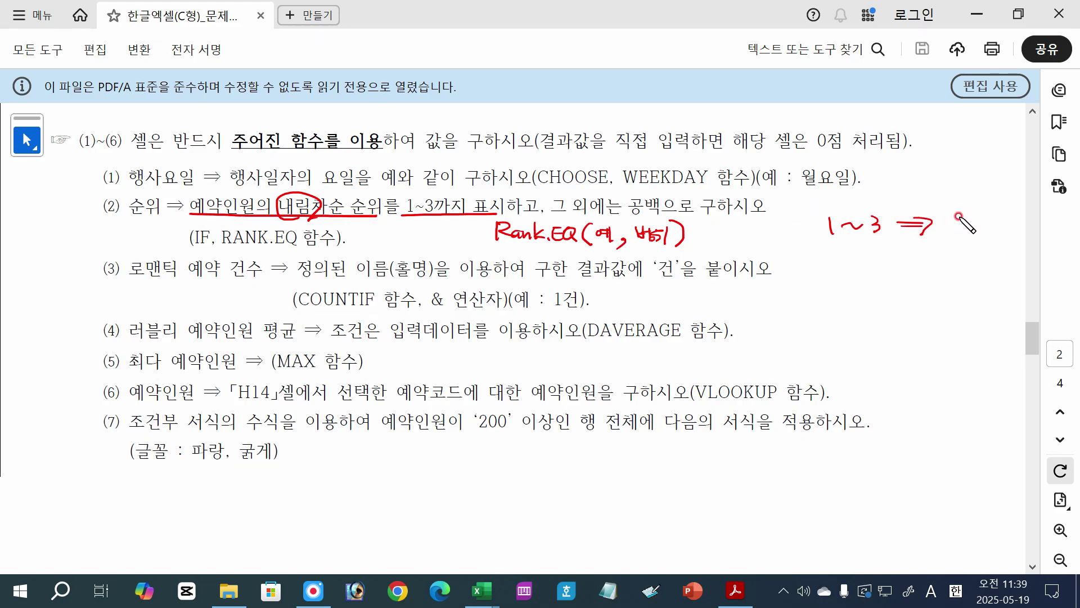
drag(962, 213, 971, 253)
drag(845, 278, 968, 291)
click(962, 276)
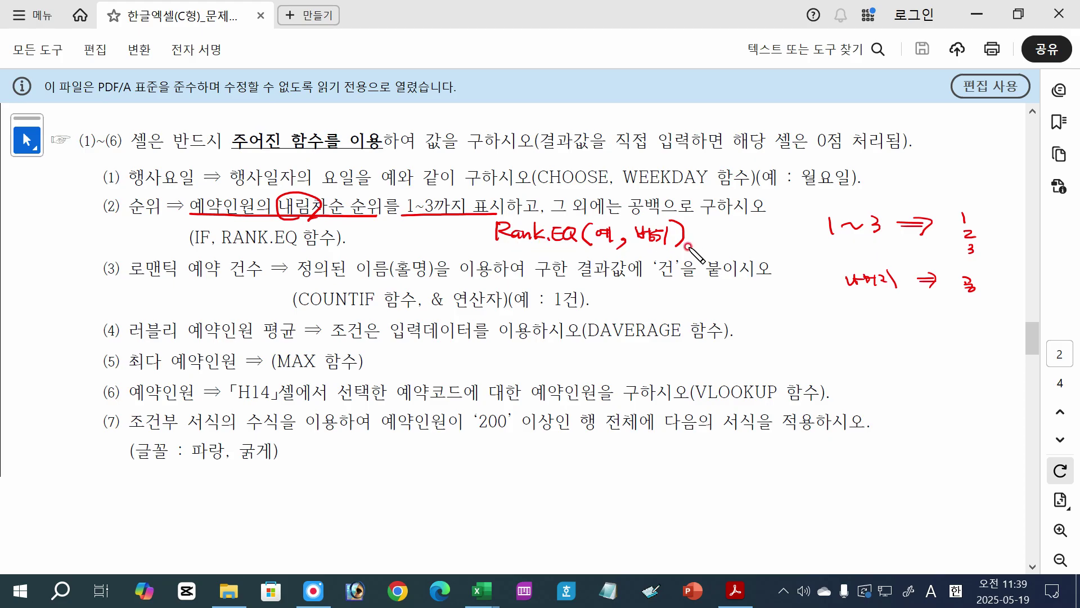
Circle IF in task (2) and extend the handwritten function to =IF(Rank.EQ(예, 범위)<=3, Rank(), "").
drag(211, 228, 214, 250)
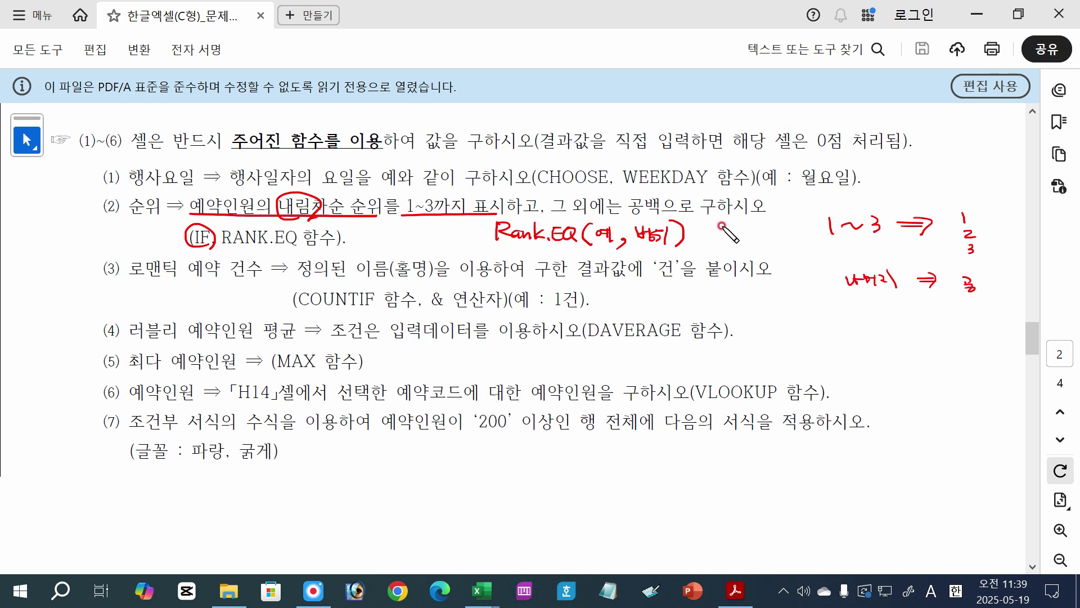
mouse_move(720, 226)
mouse_down()
mouse_move(721, 243)
mouse_move(699, 242)
mouse_up()
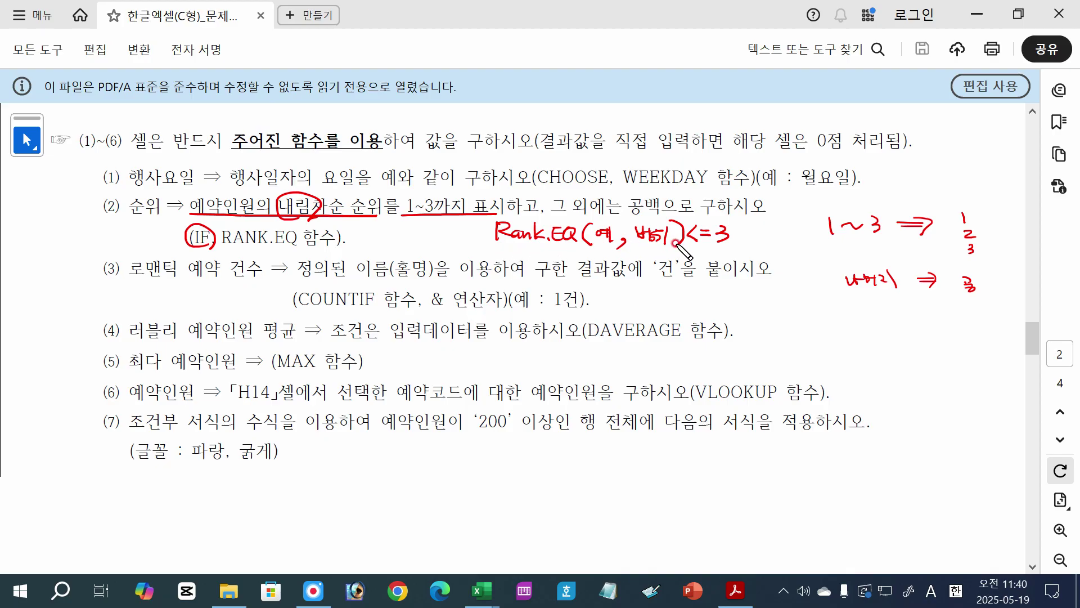
drag(426, 230, 467, 225)
mouse_move(460, 227)
mouse_down()
mouse_move(468, 240)
mouse_move(478, 225)
mouse_move(505, 265)
mouse_up()
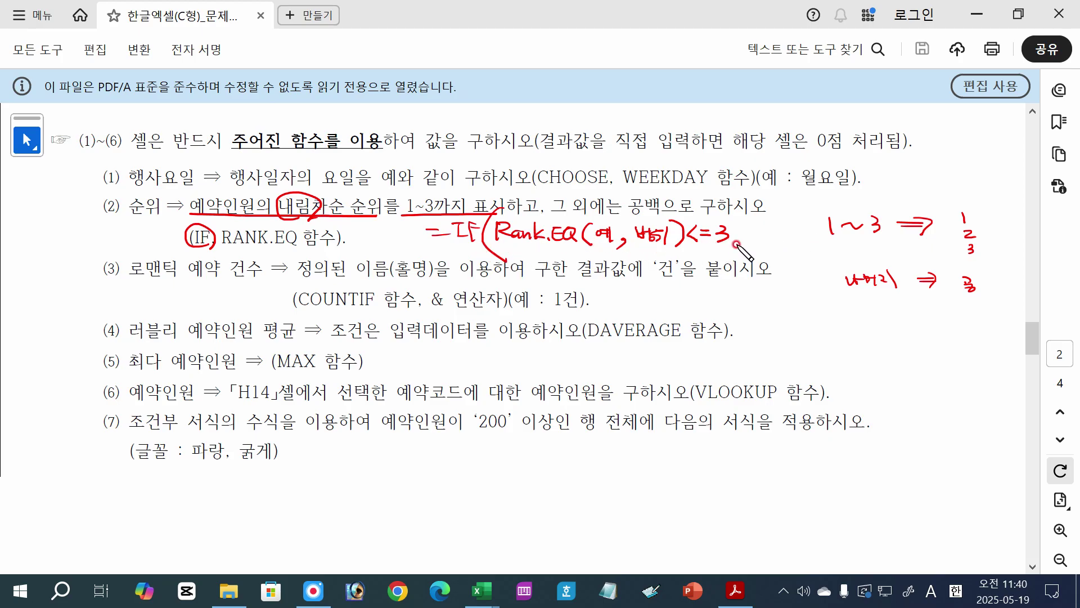
drag(738, 247, 732, 254)
drag(749, 226, 749, 242)
drag(750, 227, 758, 242)
mouse_move(761, 235)
mouse_down()
mouse_move(797, 240)
mouse_move(794, 250)
mouse_move(811, 229)
mouse_move(813, 261)
mouse_up()
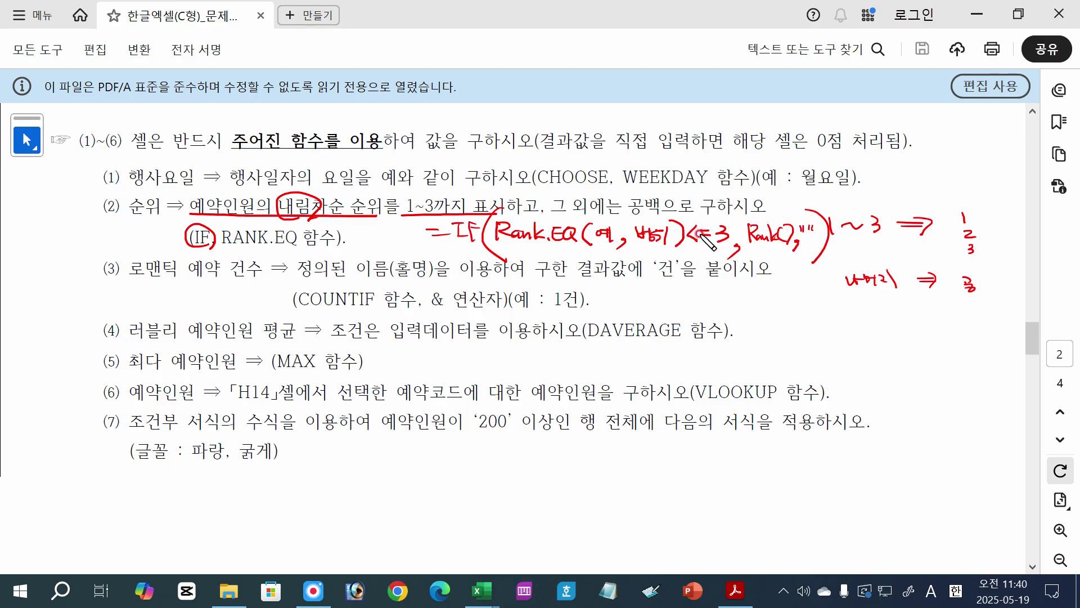
Underline the condition, true value and false value of the handwritten IF formula, and clear all ink annotations.
drag(508, 256, 722, 249)
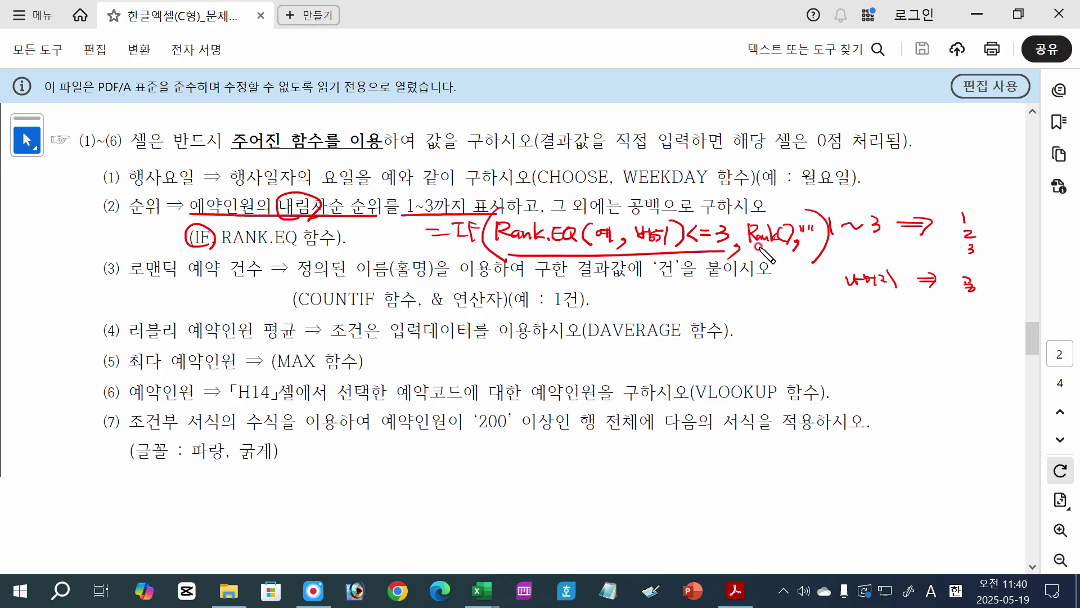
drag(750, 248, 787, 248)
drag(829, 243, 813, 262)
drag(797, 242, 794, 251)
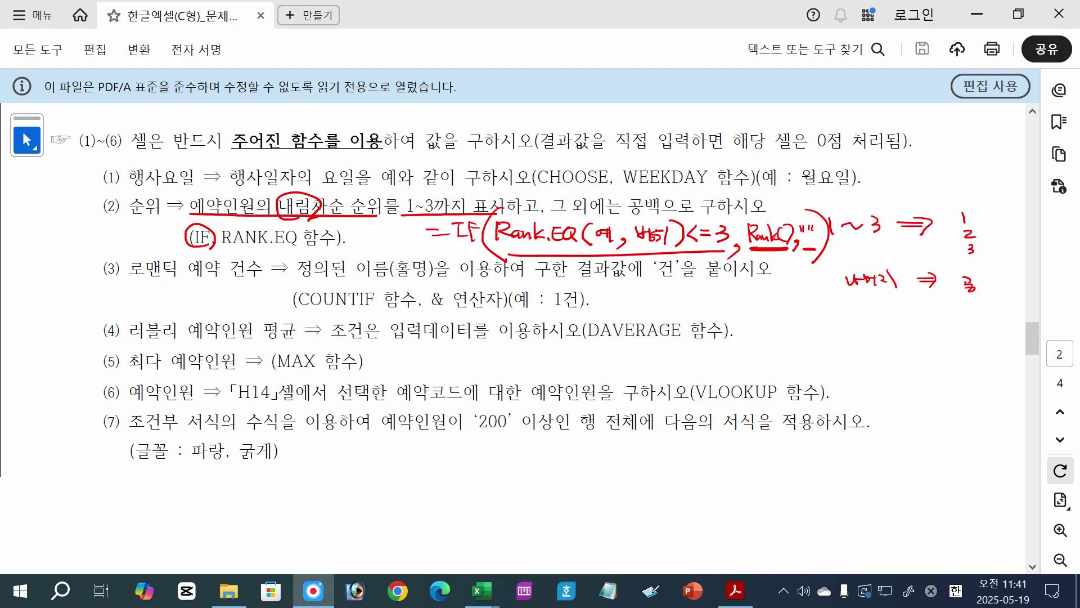
key(Escape)
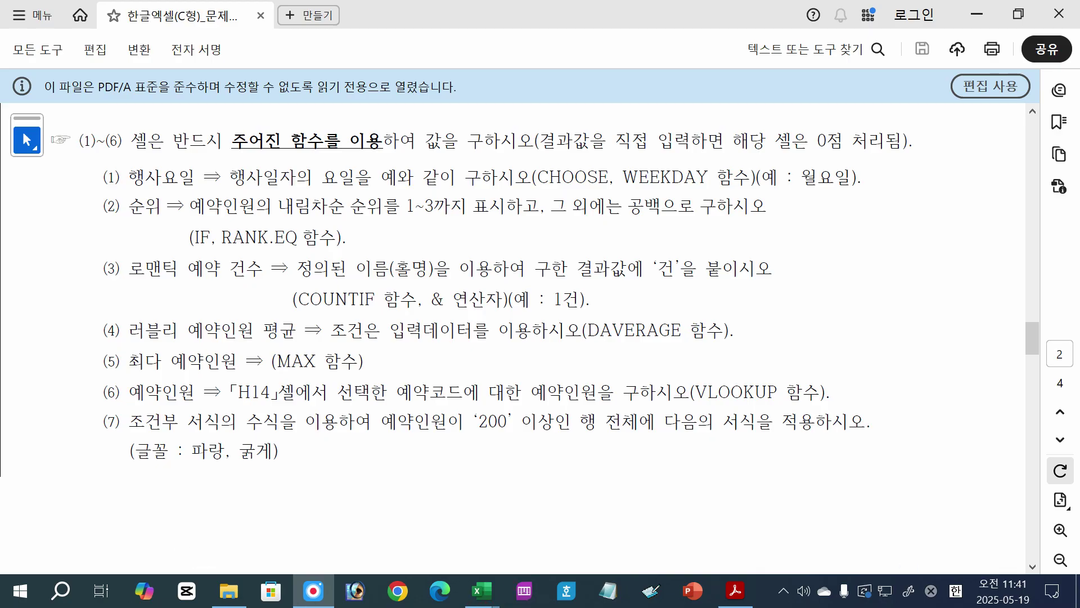
Switch to the 한글엑셀(C형)_모범답안 workbook and start a RANK.EQ formula in J5 with H5 as the number to rank.
mouse_move(481, 591)
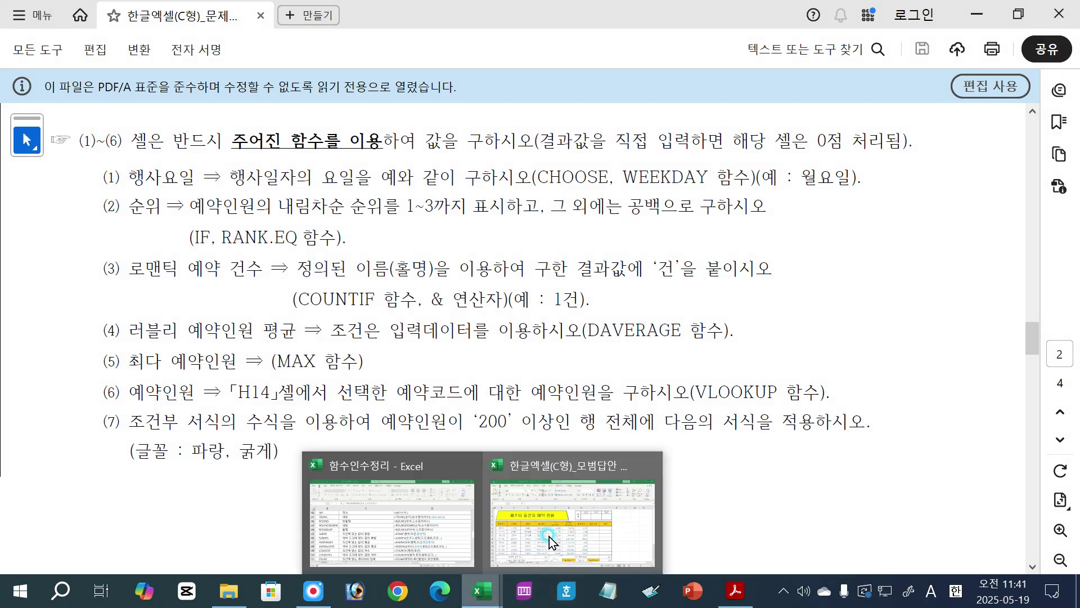
click(542, 470)
click(763, 323)
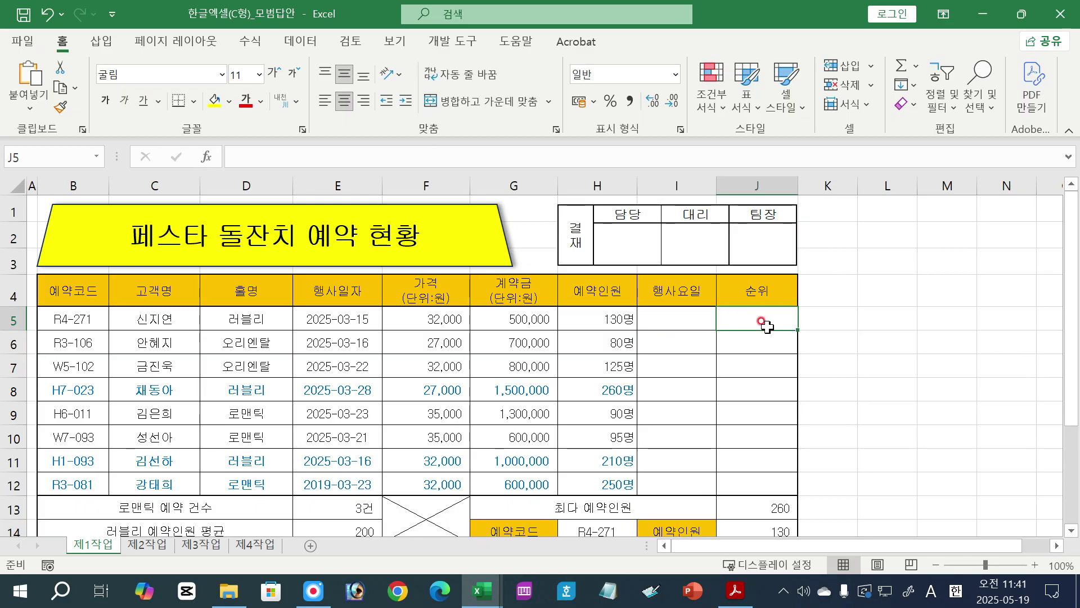
text(=)
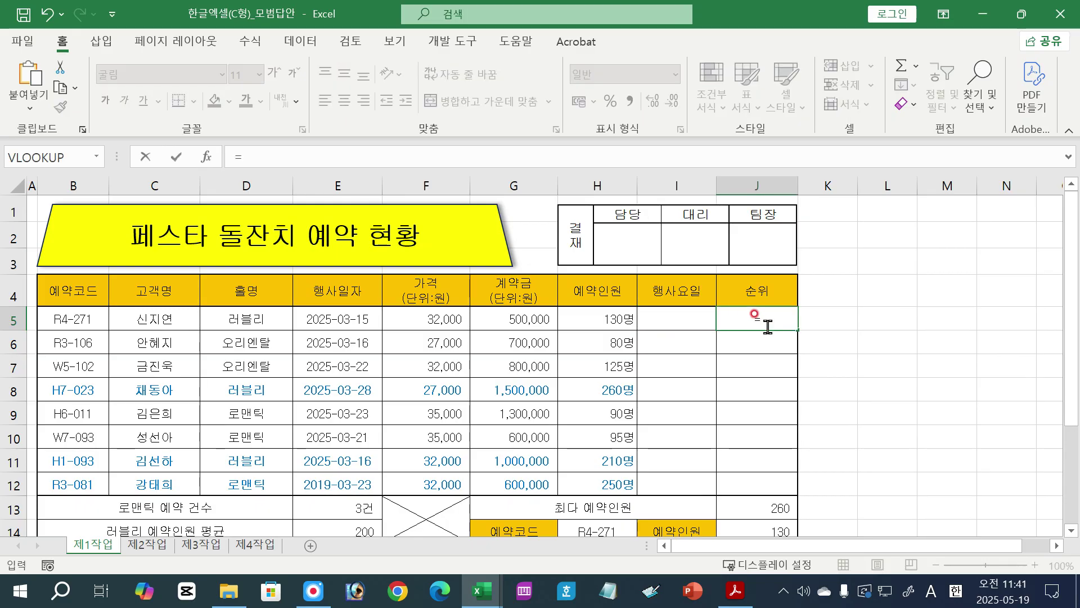
text(rank)
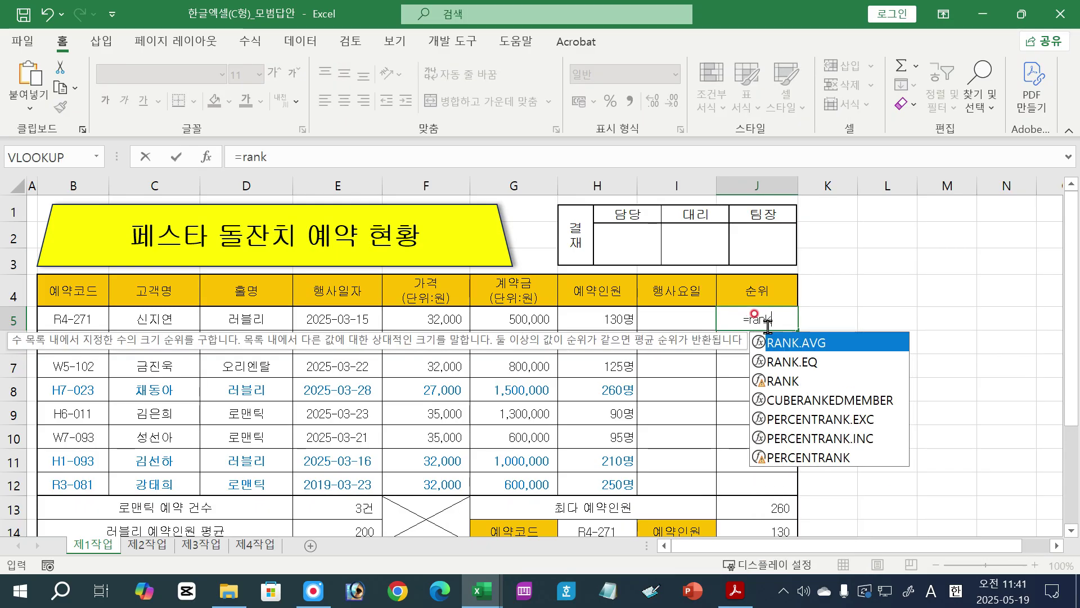
key(Down)
key(Tab)
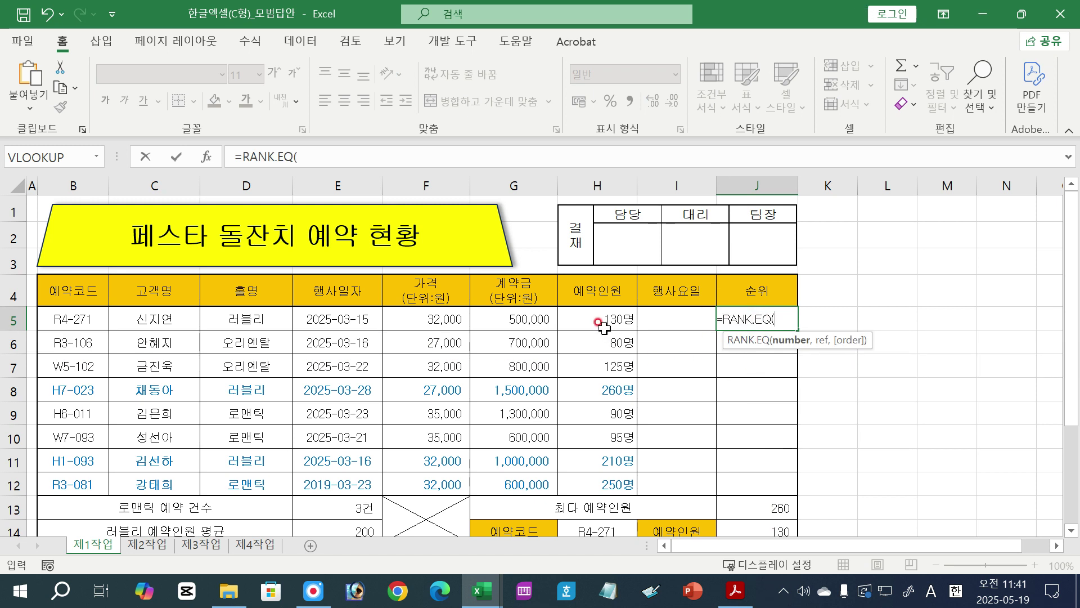
click(607, 309)
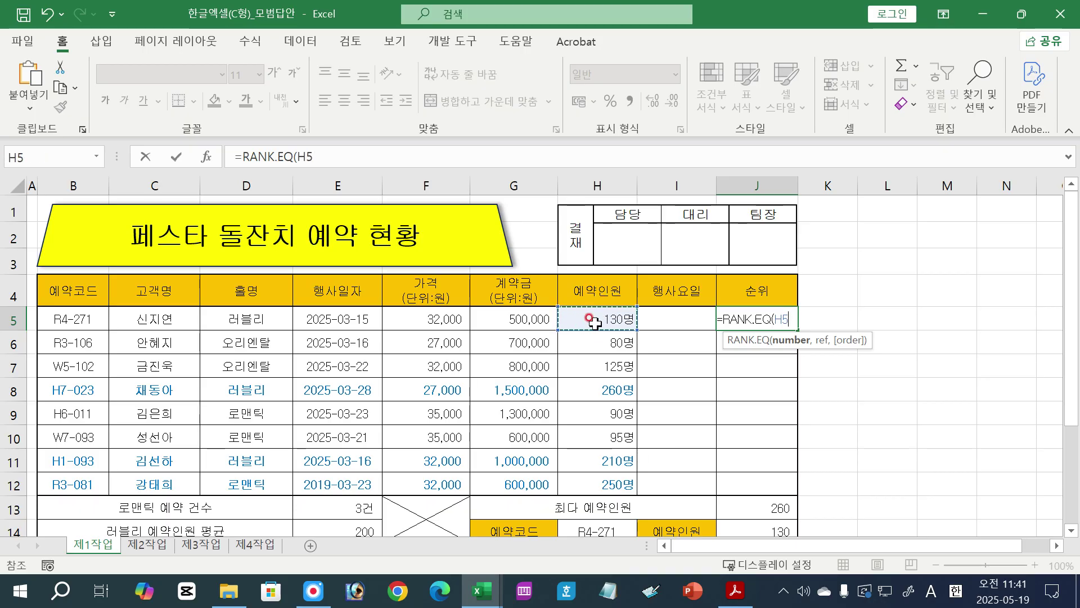
text(,)
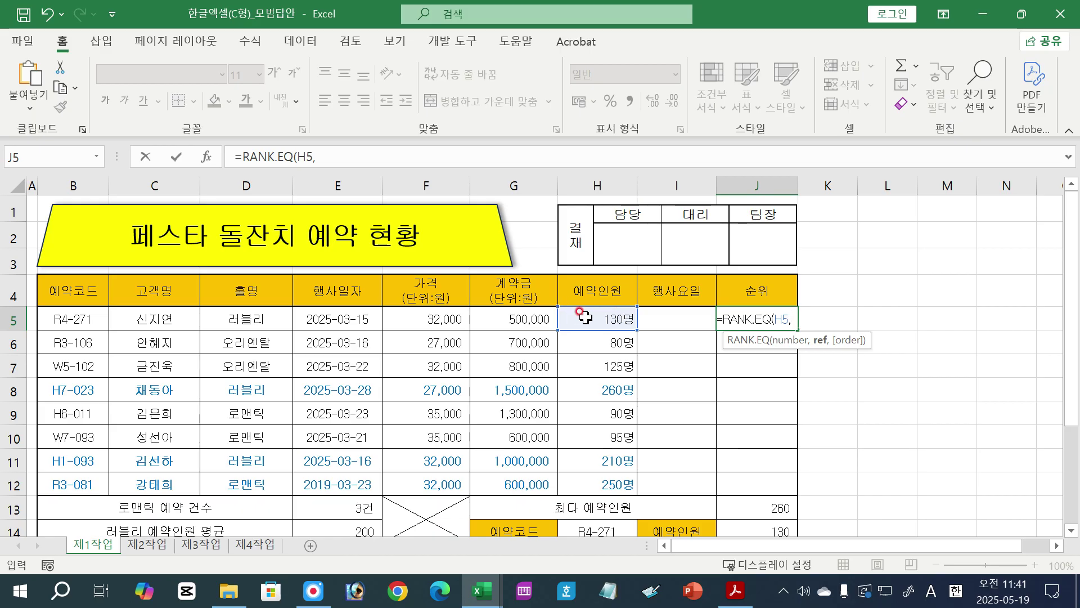
Complete J5's RANK.EQ formula with the absolute range $H$5:$H$12 and keep J5 selected.
drag(586, 317, 586, 481)
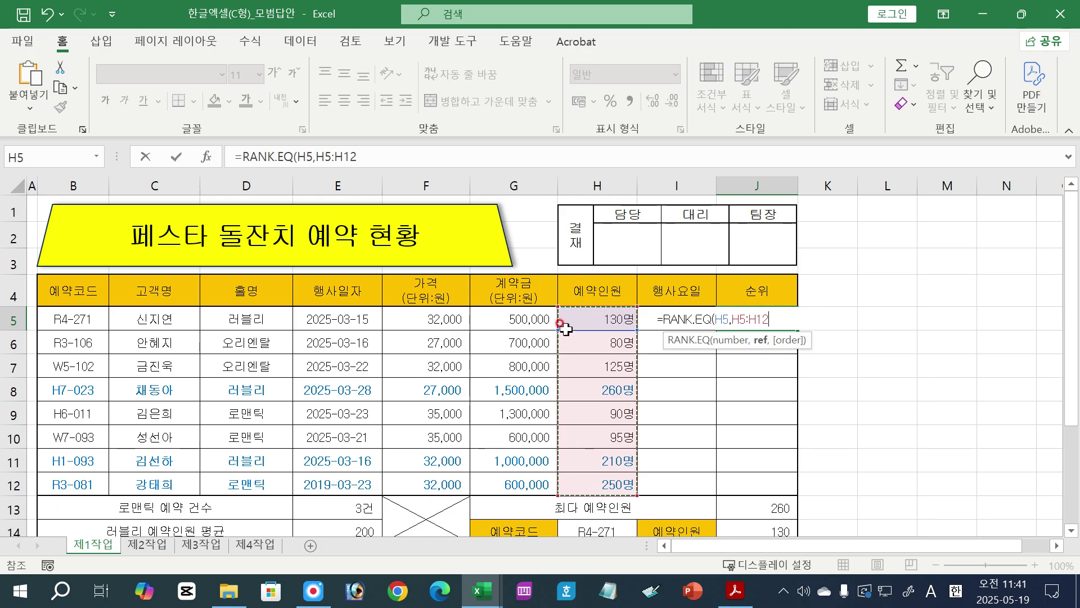
key(F4)
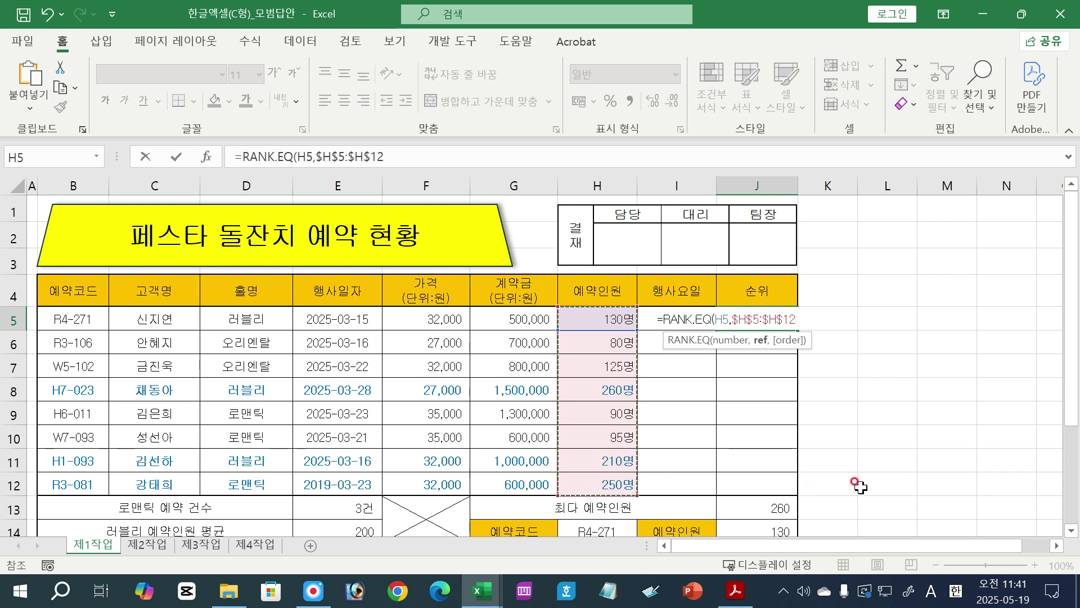
text())
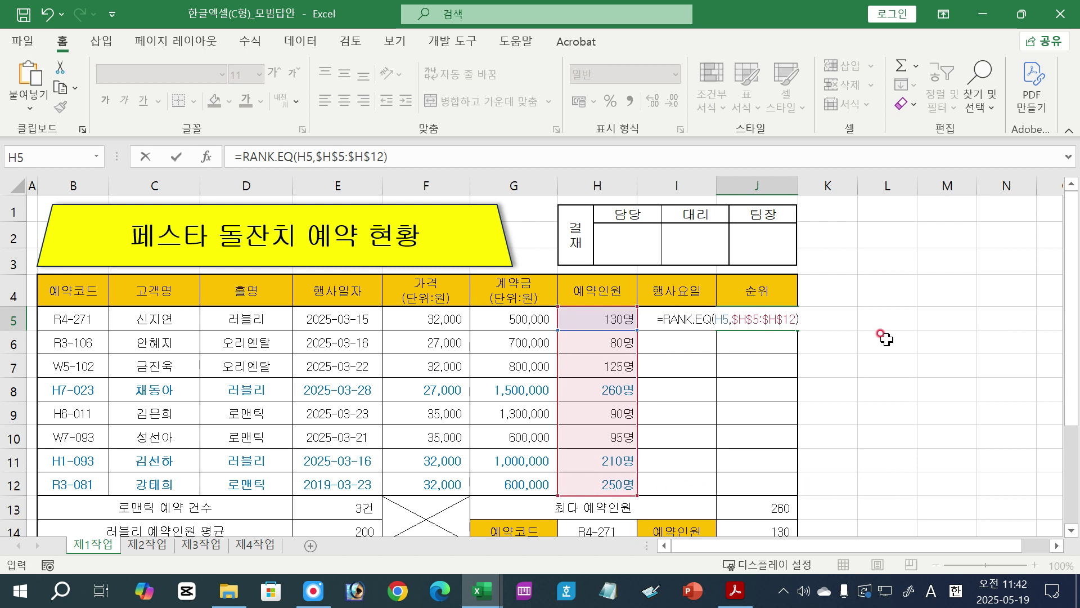
key(ctrl+Return)
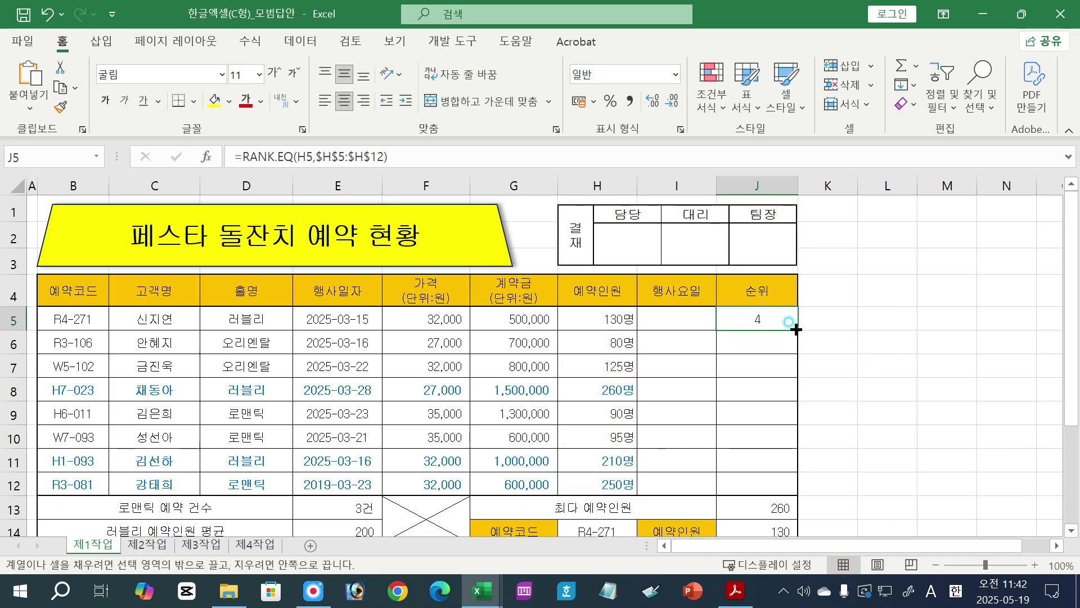
Fill the RANK.EQ formula from J5 down to J12, and undo the fill.
drag(796, 329, 801, 491)
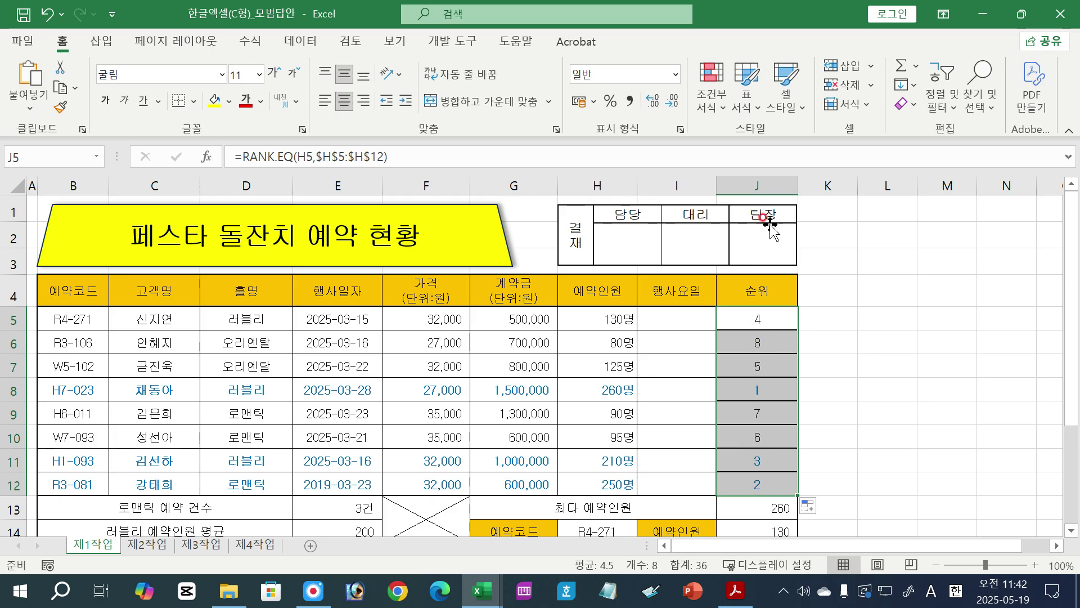
key(ctrl+z)
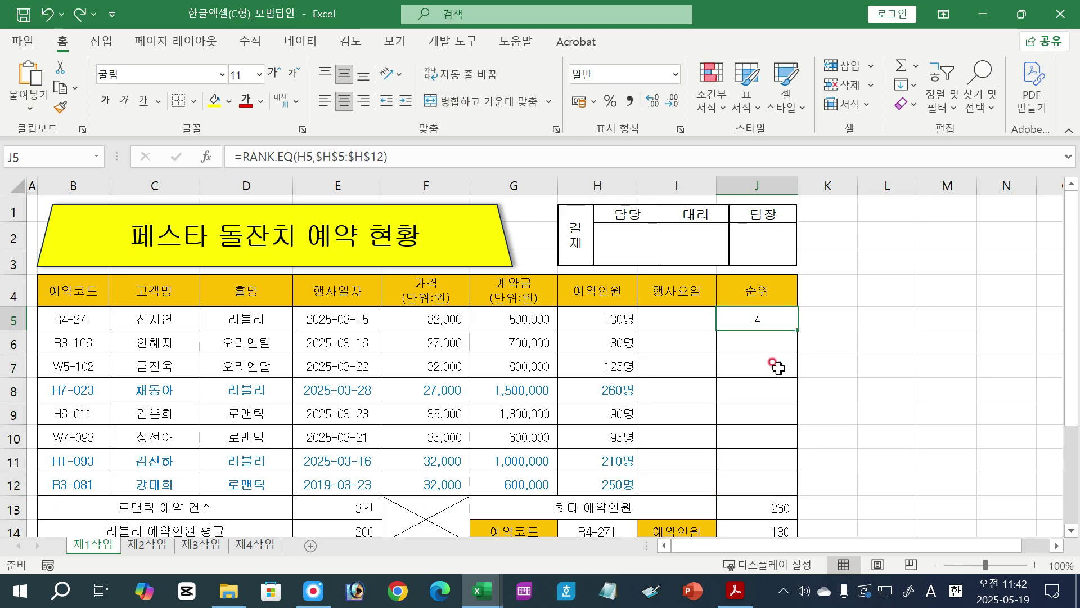
Append the comparison <=3 to the end of the RANK.EQ formula in J5.
double_click(778, 315)
drag(665, 322, 801, 319)
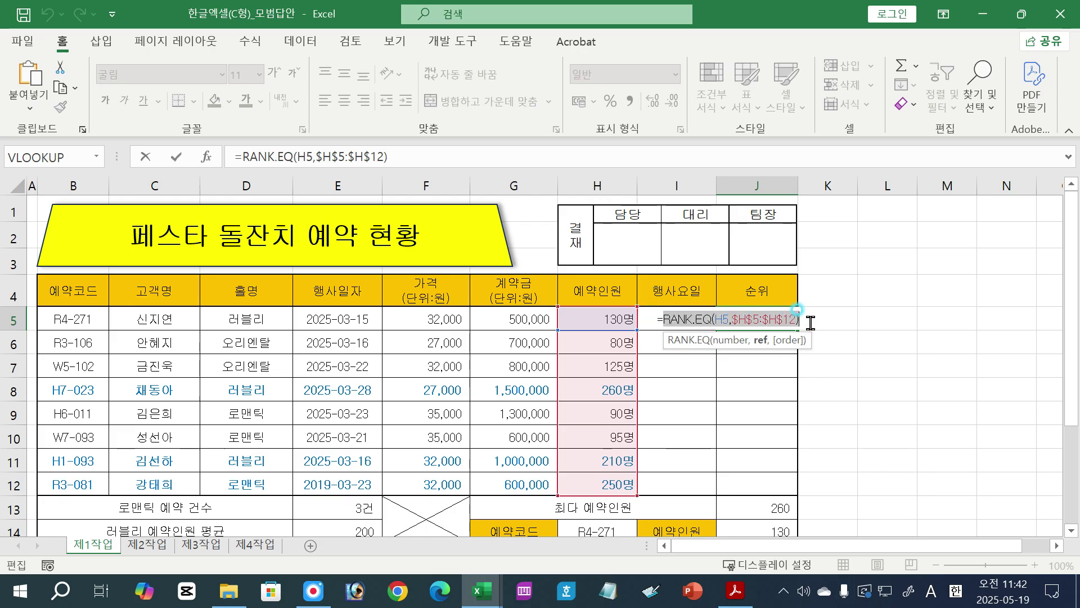
click(802, 319)
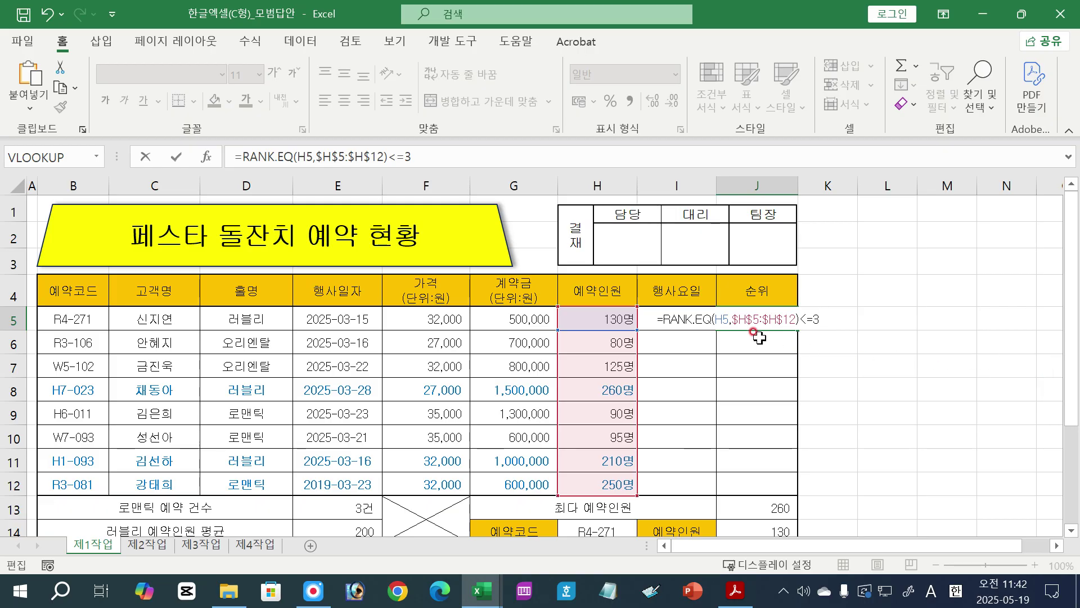
click(667, 319)
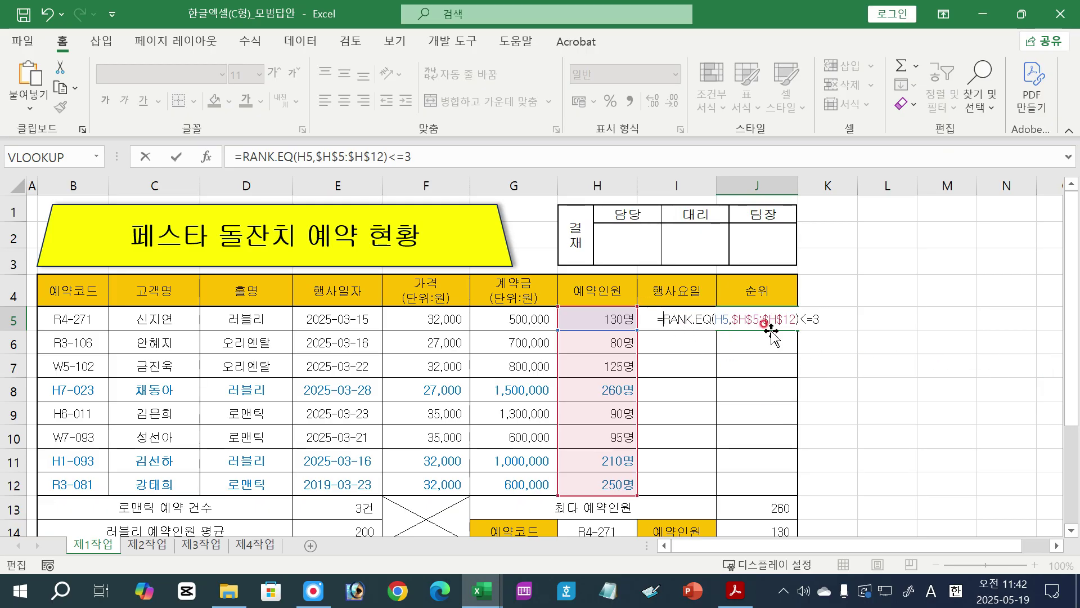
click(821, 313)
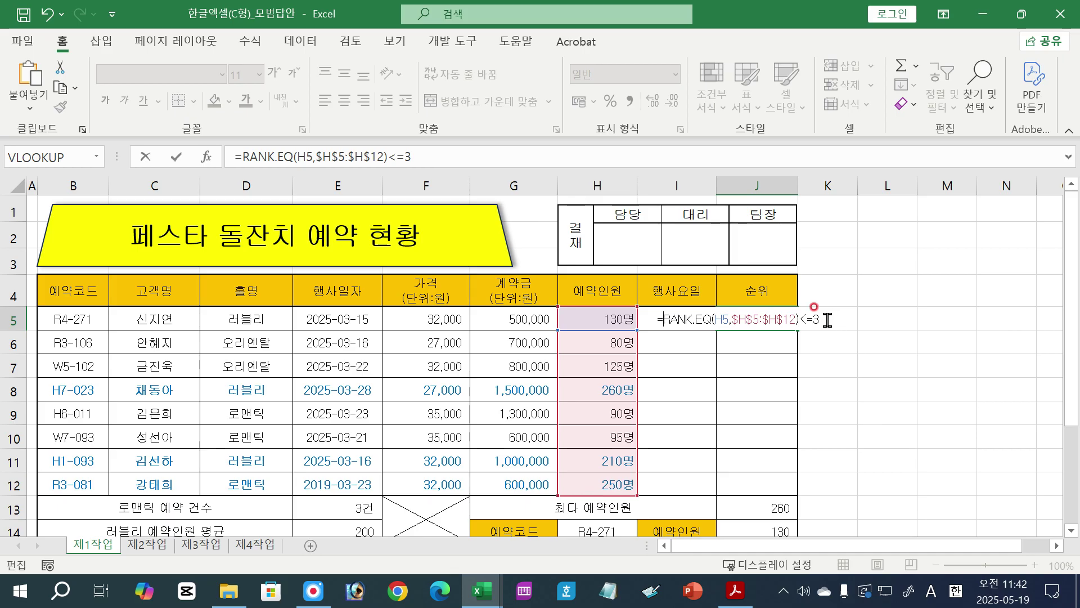
key(ctrl+Return)
Wrap the RANK.EQ comparison in J5 in an IF function as its logical test, ending it with a comma.
double_click(775, 320)
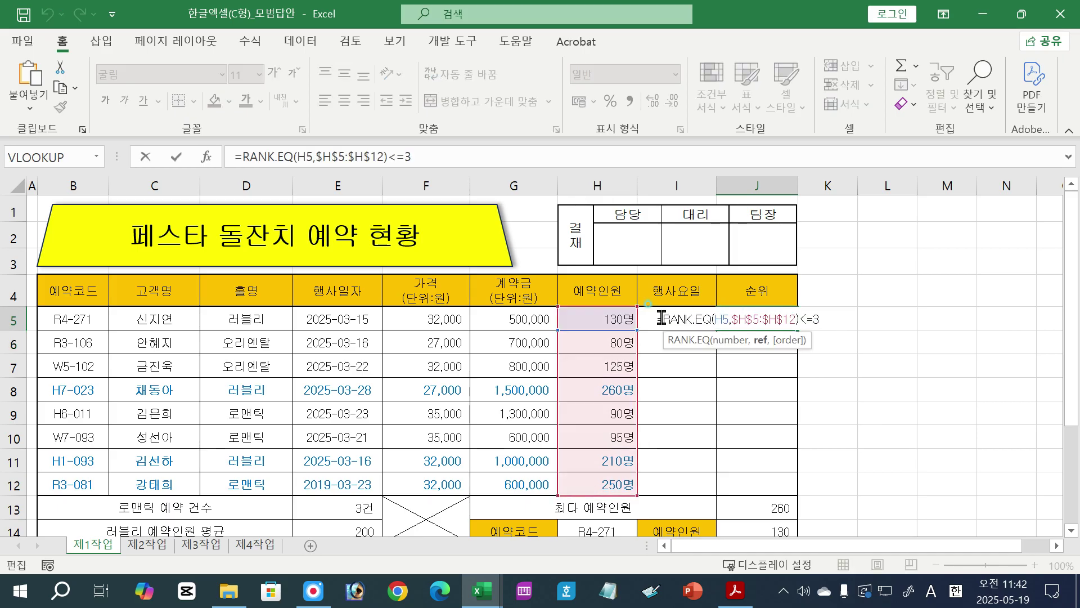
click(662, 319)
text(if)
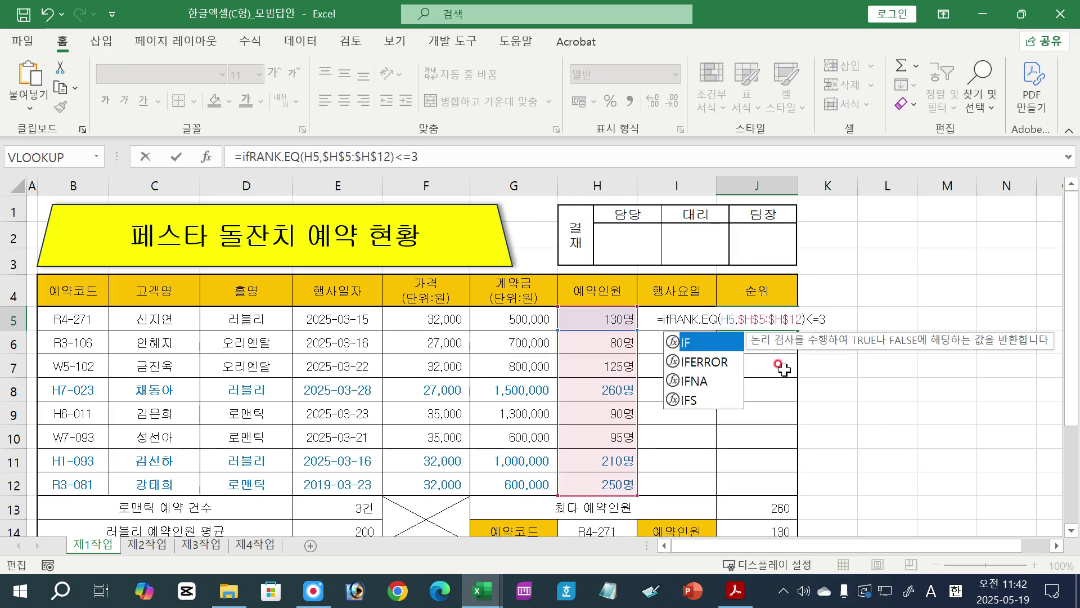
key(Tab)
click(838, 319)
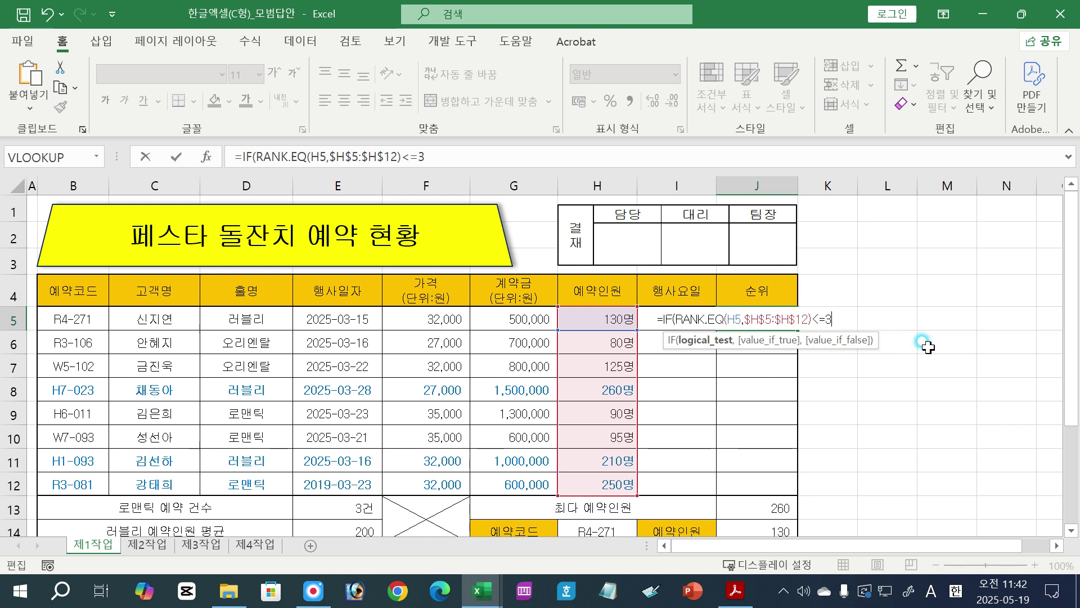
text(<=3,)
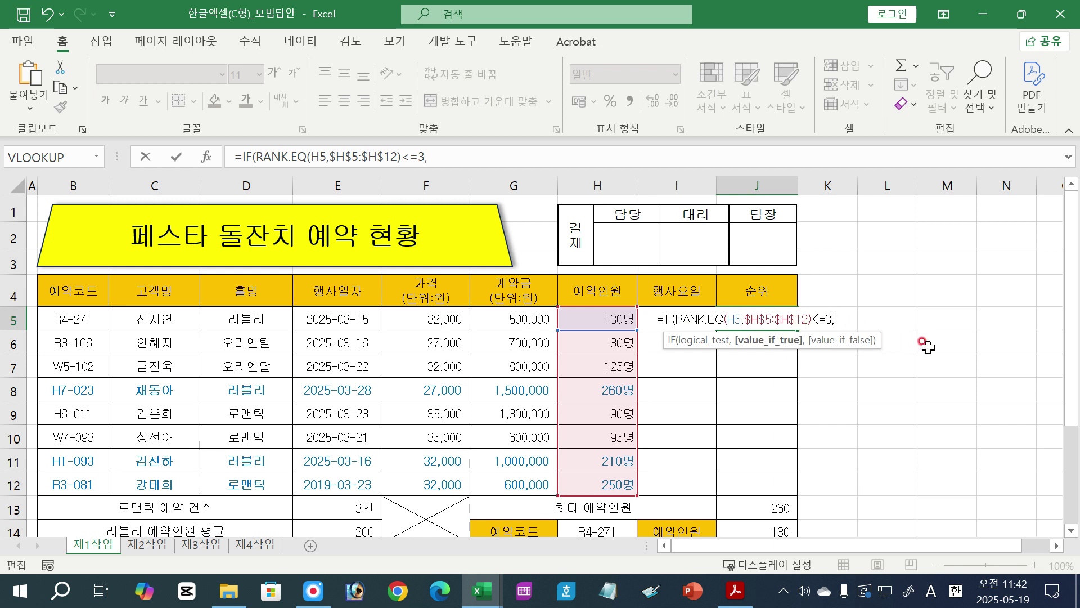
Add RANK.EQ(H5,$H$5:$H$12) with an absolute range as the IF formula's value if true.
text(r)
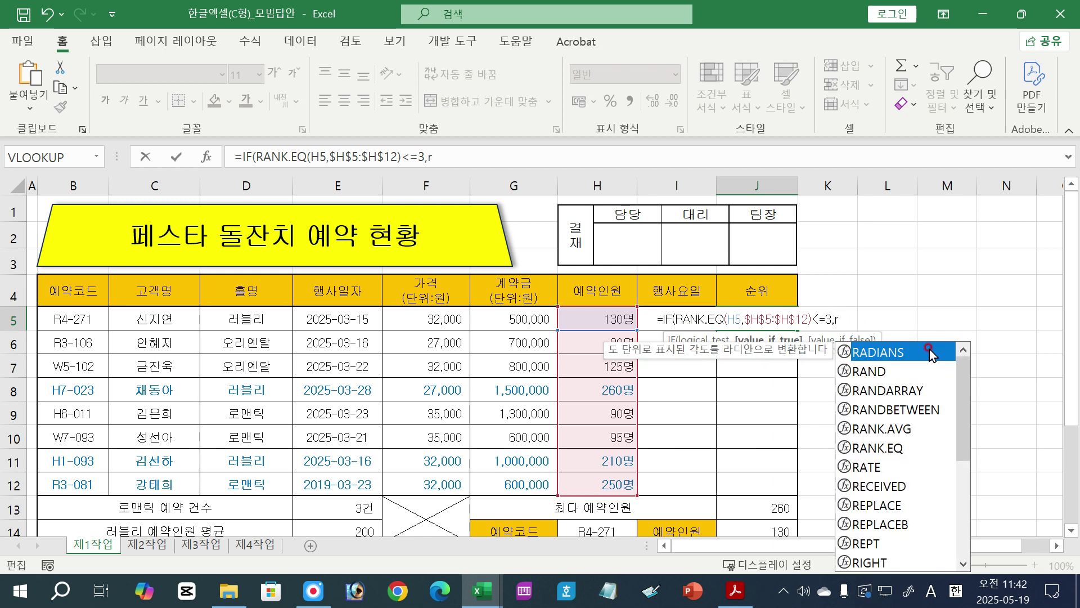
text(ank)
key(Down)
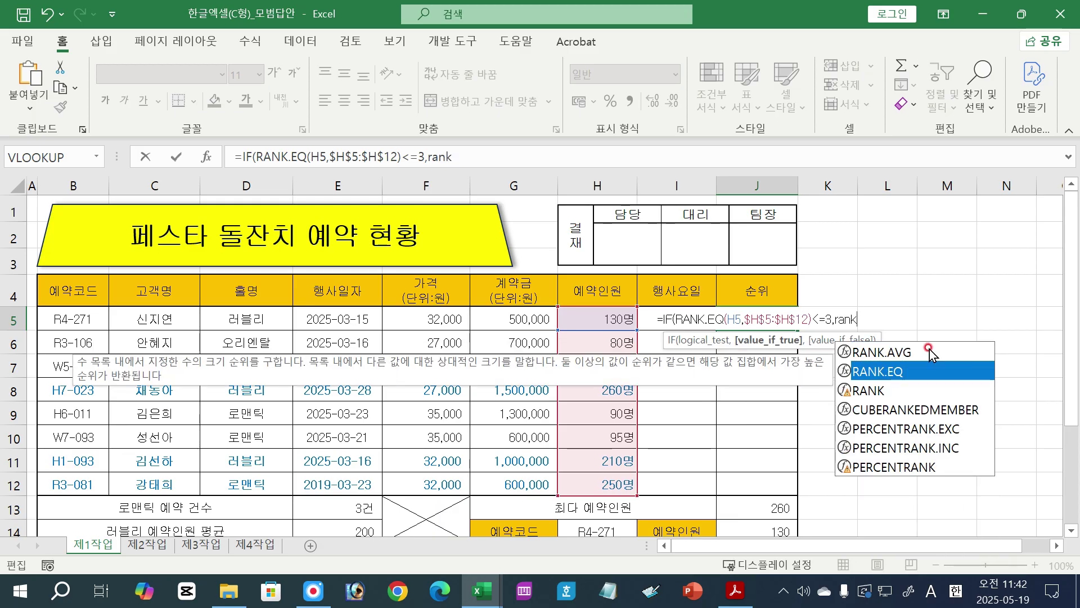
key(Tab)
click(572, 314)
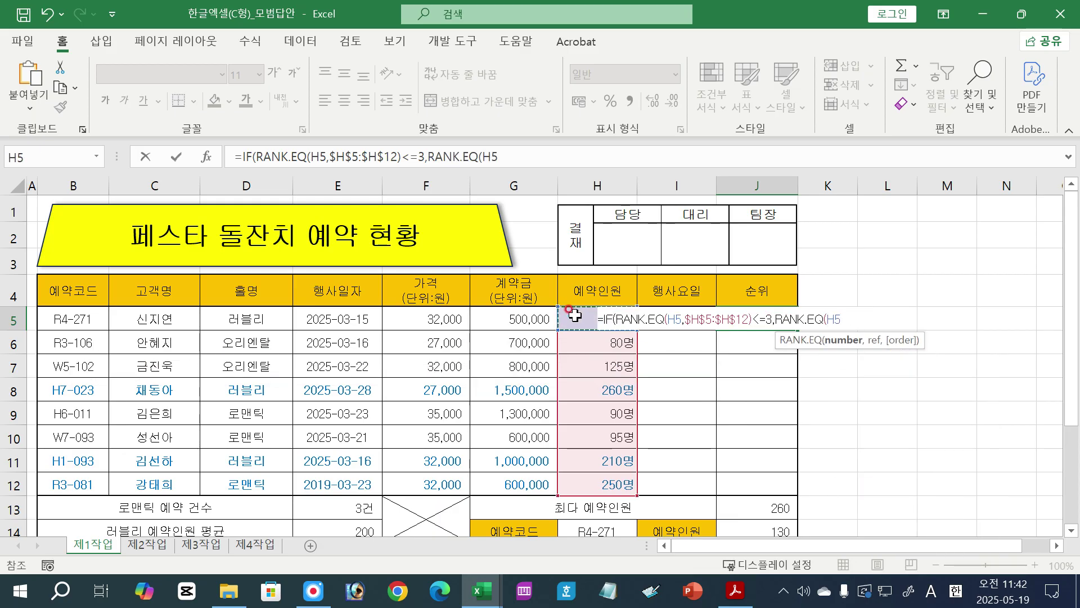
text(,)
drag(573, 314, 591, 475)
key(F4)
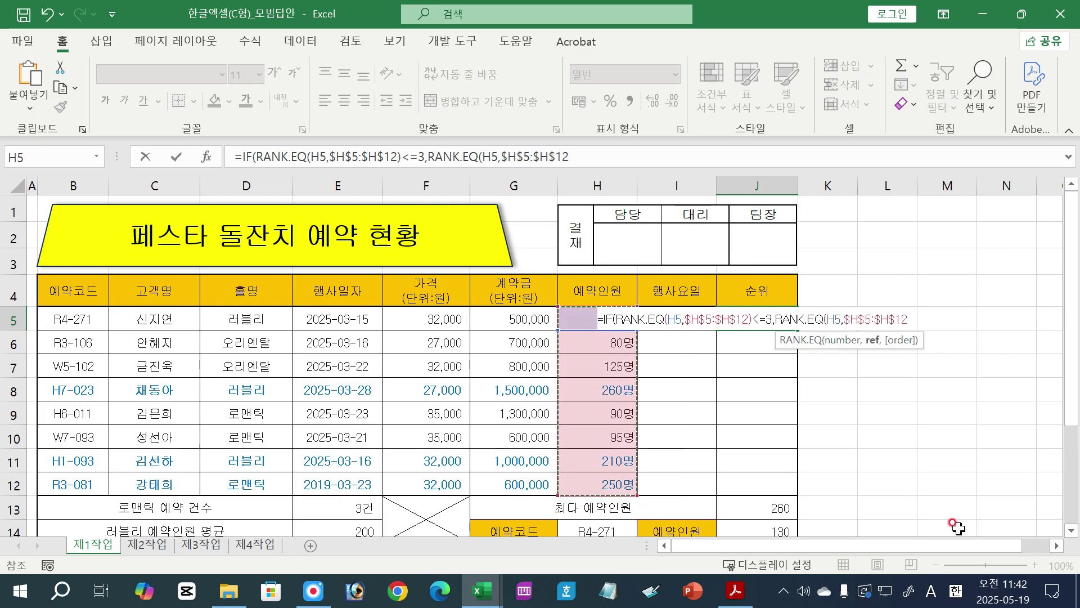
text())
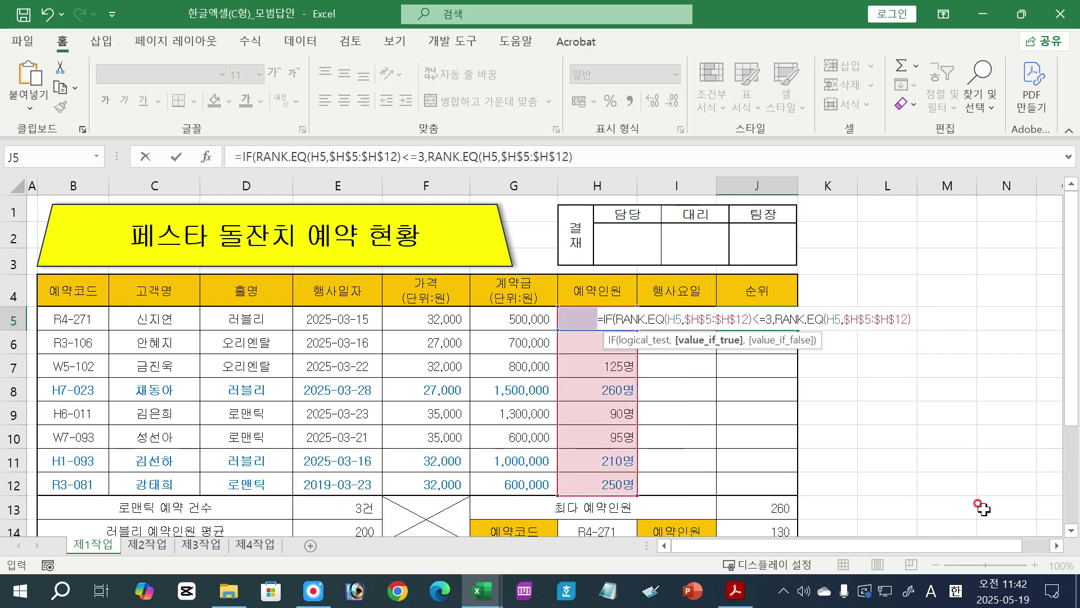
Finish J5's IF formula with "" as the value if false and fill it down to J12.
drag(775, 319, 916, 314)
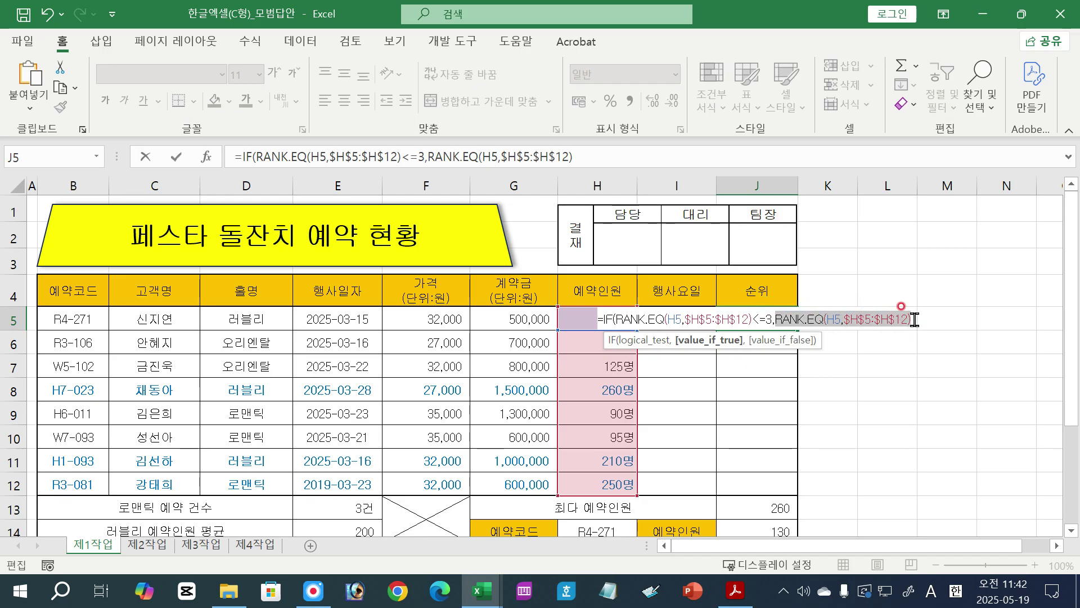
click(920, 317)
text(,)
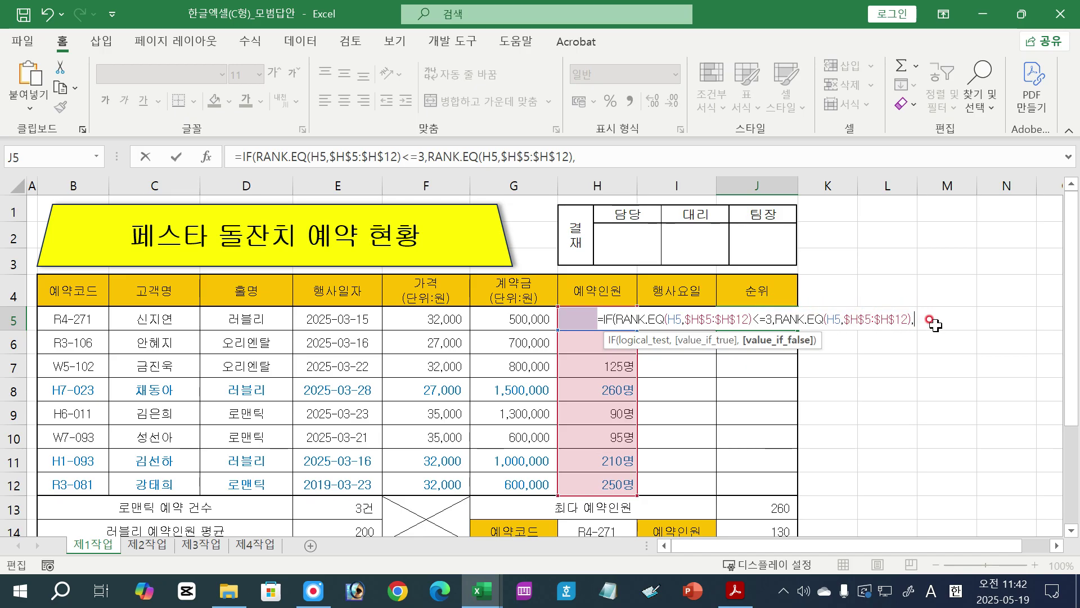
text("")
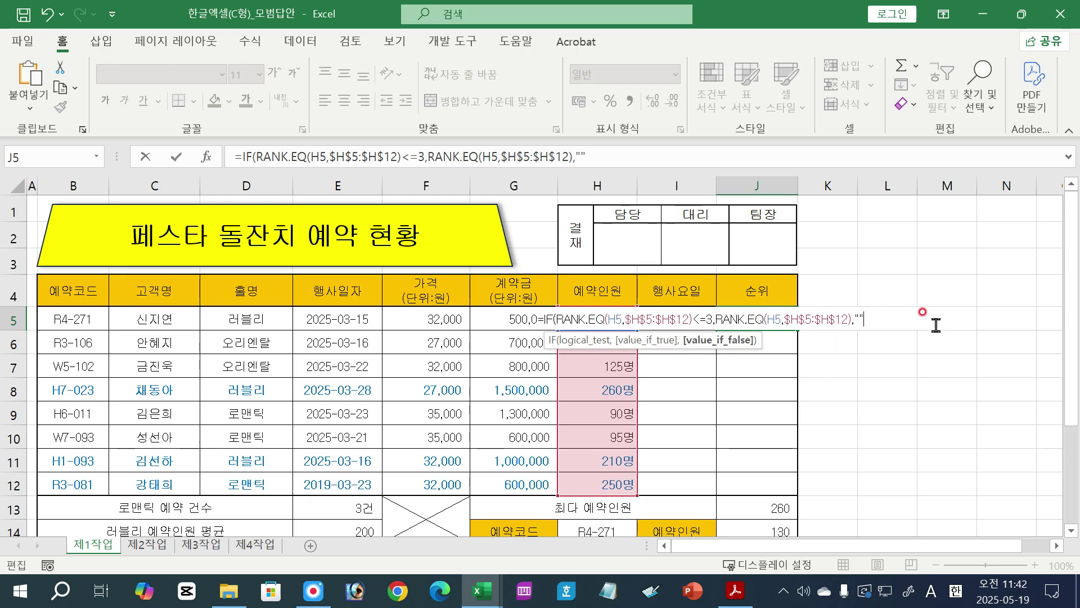
text("))
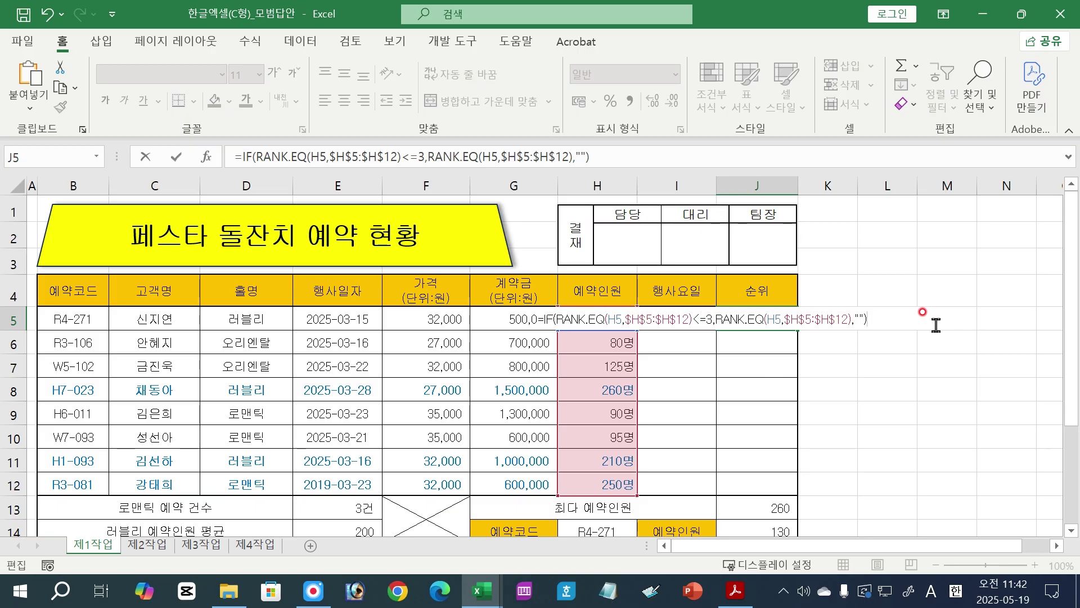
key(Return)
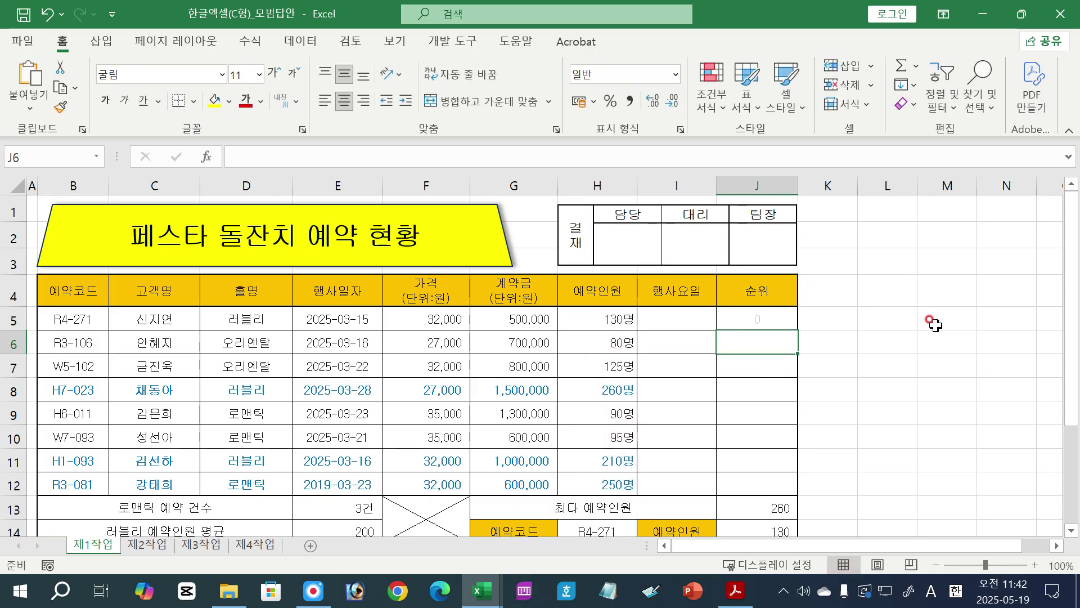
click(771, 319)
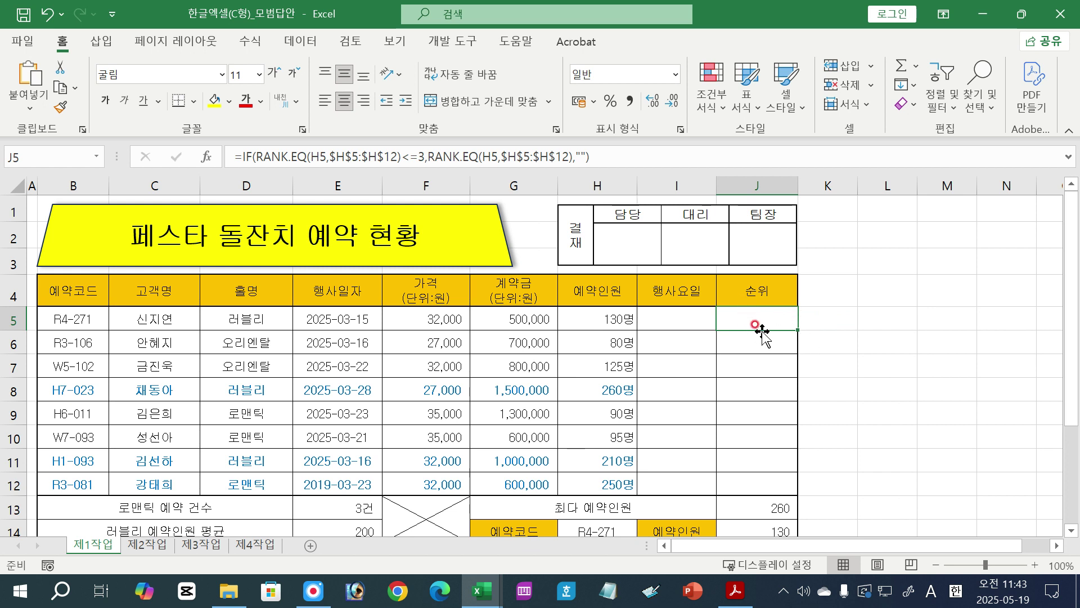
drag(796, 329, 807, 484)
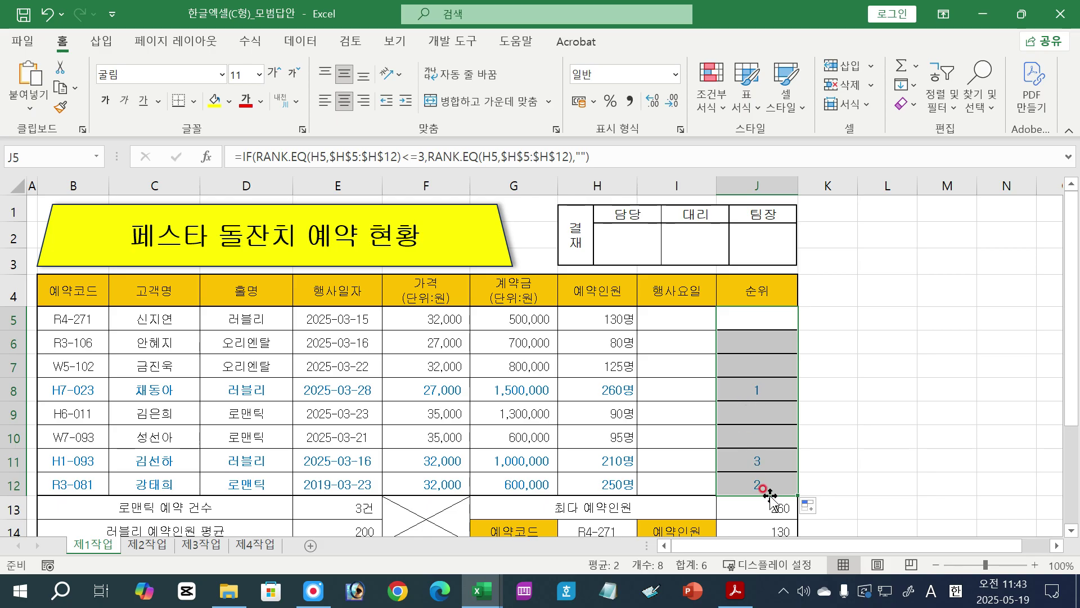
Review J5's IF formula by highlighting its RANK.EQ logical test, value if true and empty value if false.
double_click(763, 318)
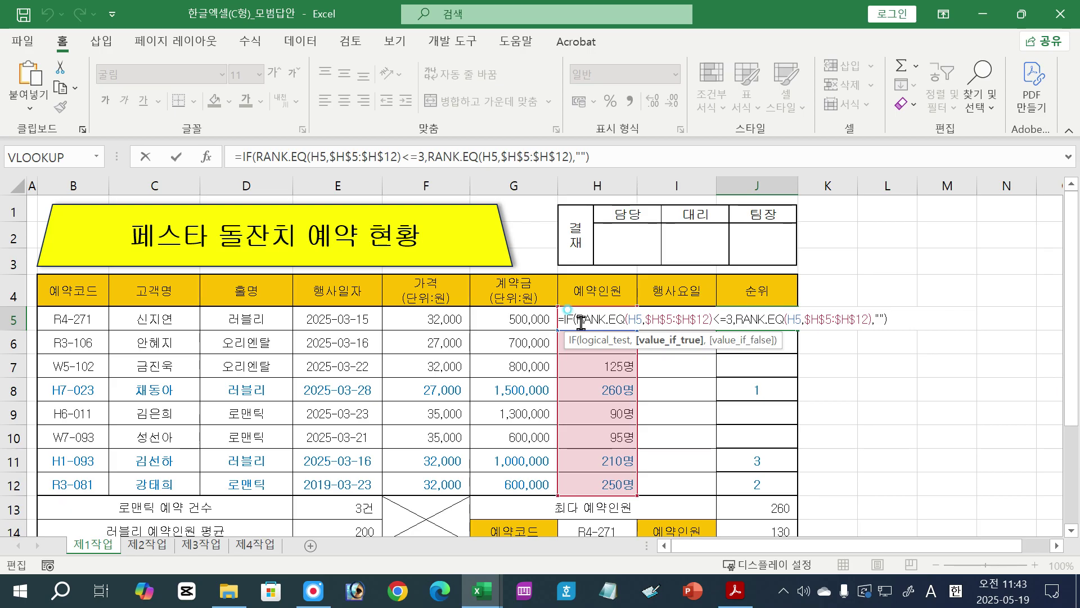
drag(578, 319, 735, 321)
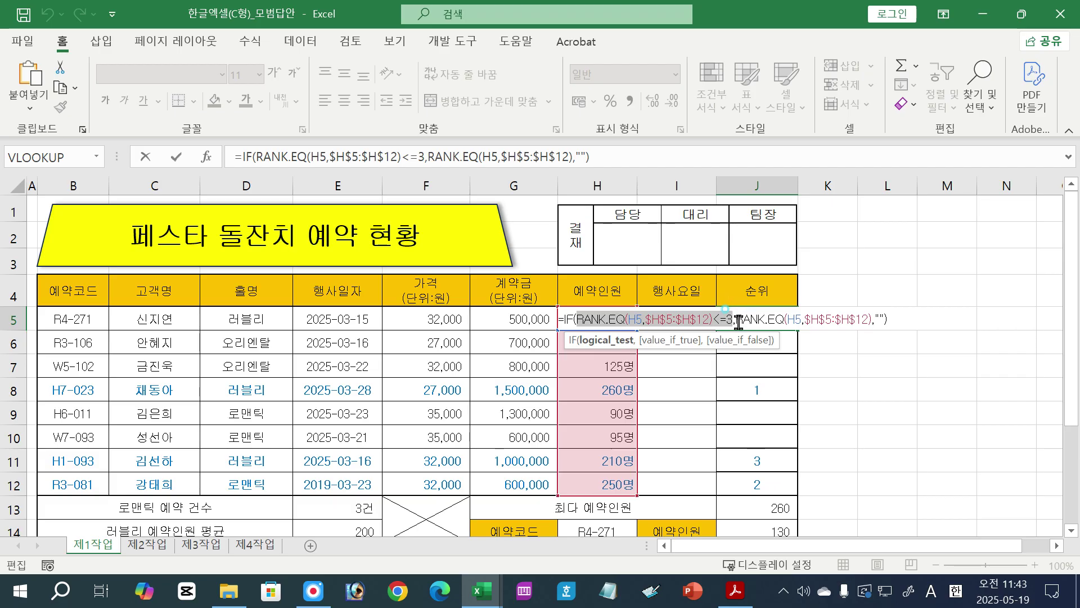
drag(737, 321, 871, 324)
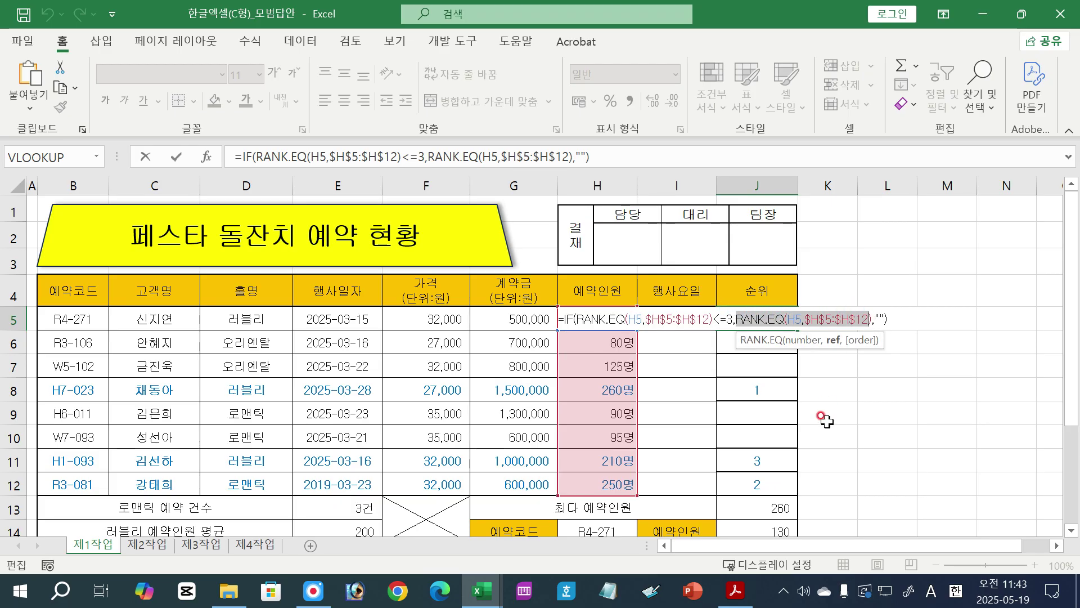
click(881, 319)
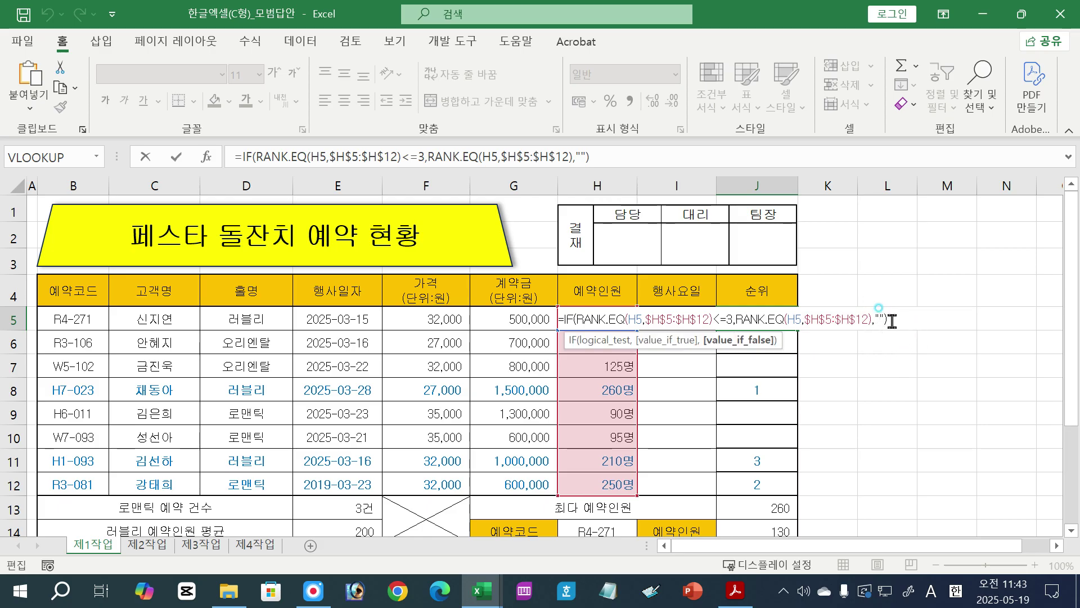
key(Return)
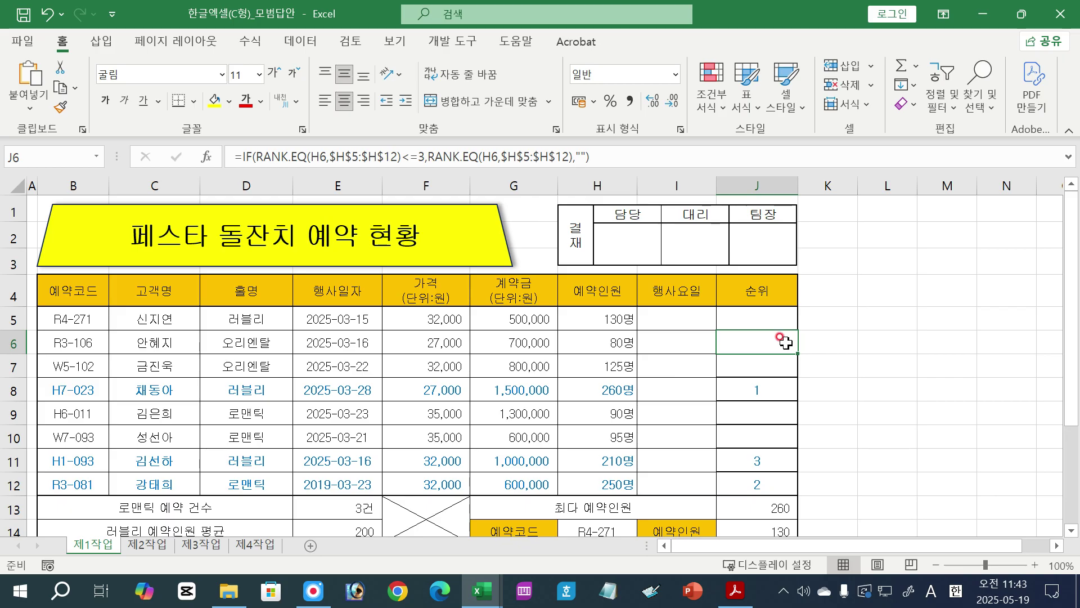
Switch to the exam PDF in Acrobat and check the WEEKDAY function required by task (1) for 행사요일.
click(736, 591)
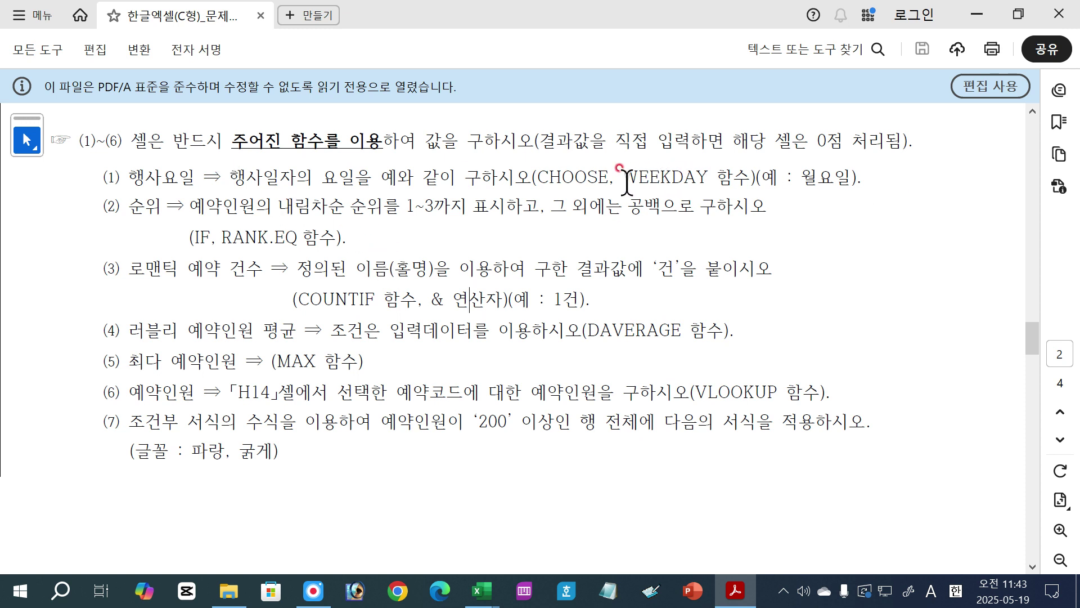
drag(622, 178, 705, 179)
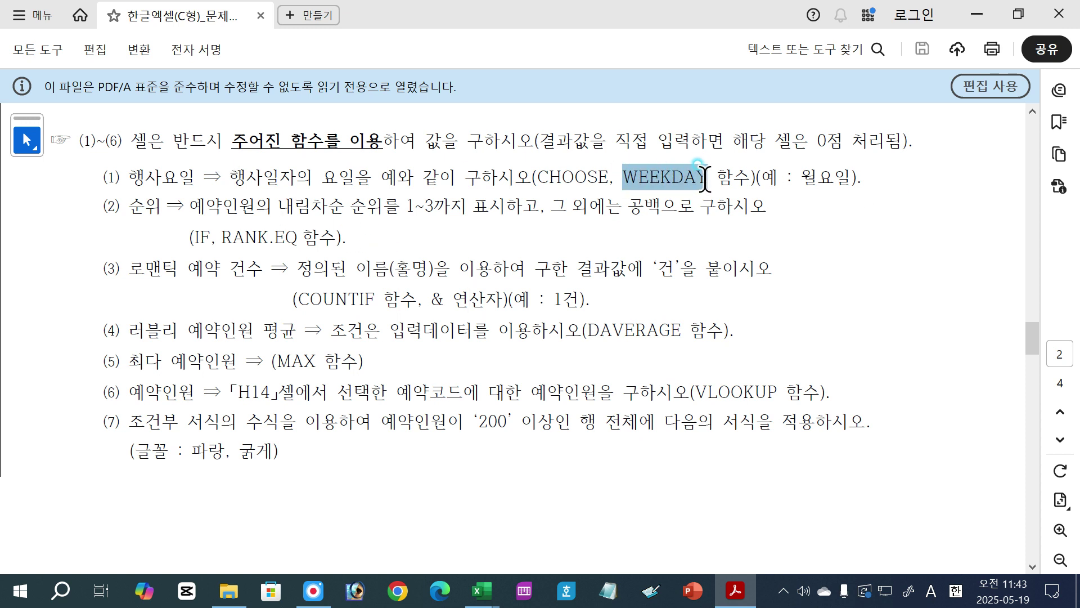
click(739, 264)
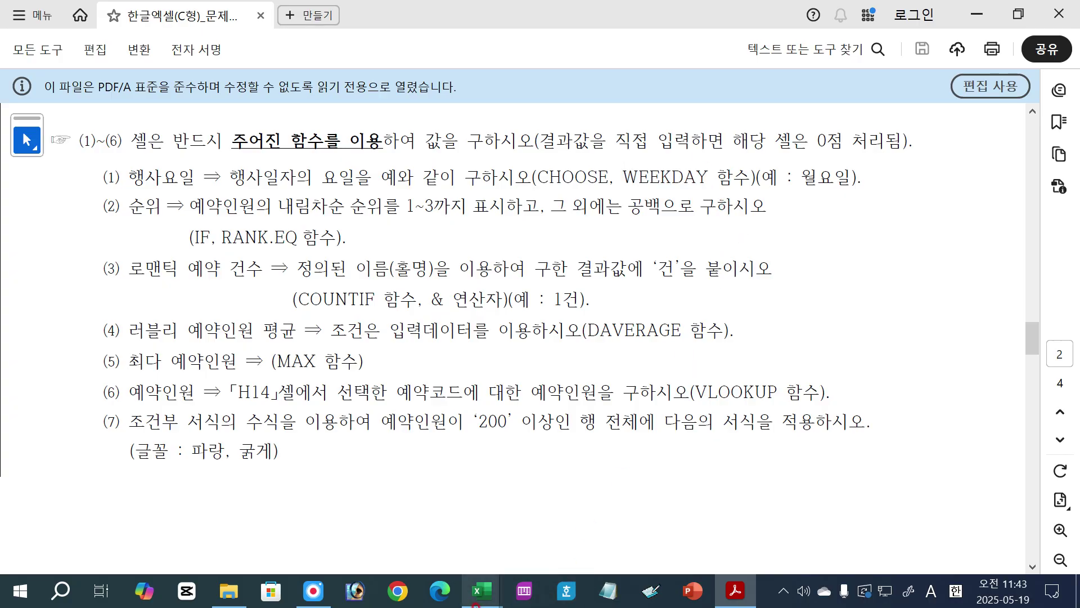
Switch to the 함수인수정리 workbook and find the WEEKDAY row to examine its description and arguments.
mouse_move(475, 602)
click(338, 495)
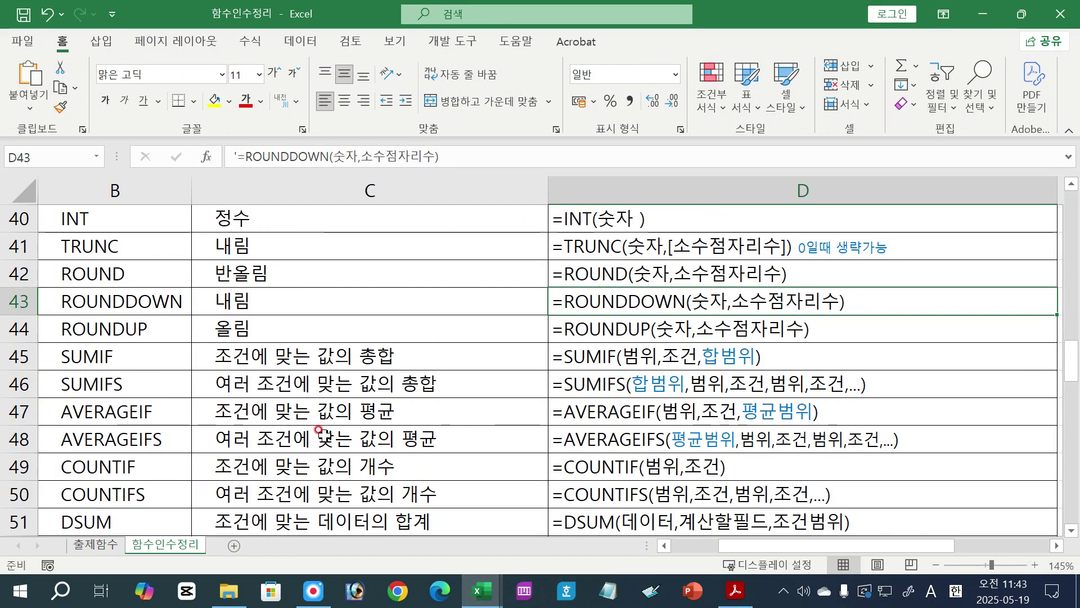
scroll(324, 434, down, 4)
scroll(324, 434, down, 4)
scroll(324, 434, down, 4)
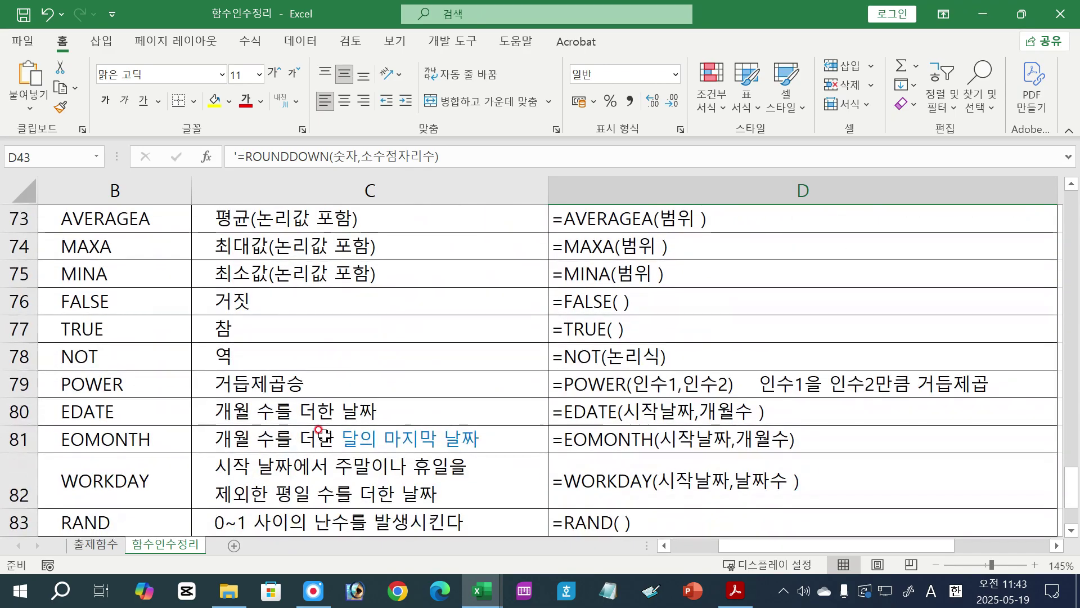
scroll(323, 433, down, 4)
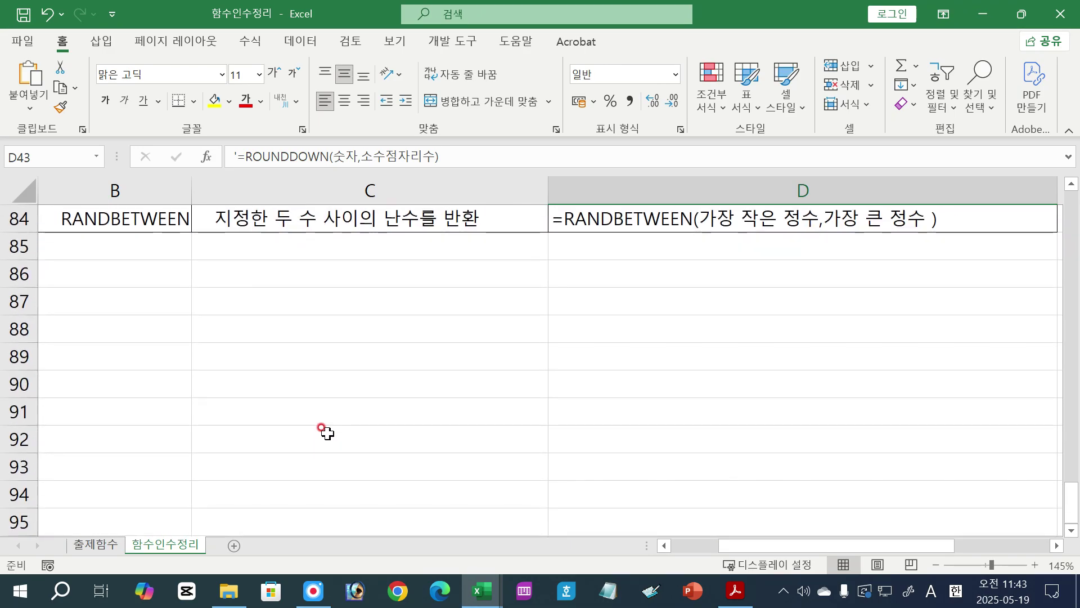
scroll(323, 434, up, 8)
scroll(327, 432, up, 10)
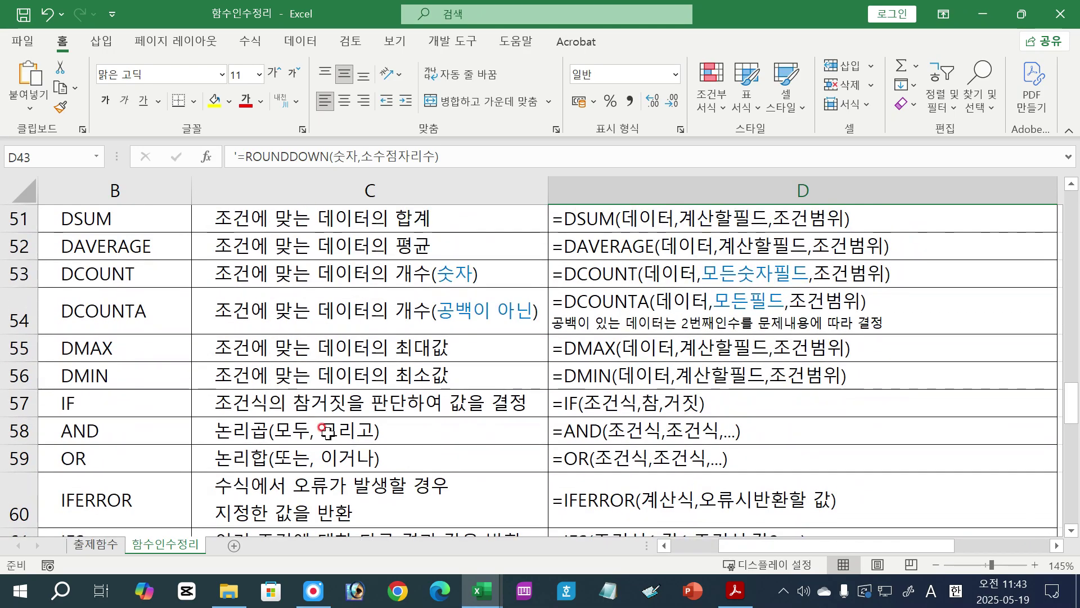
scroll(326, 433, up, 2)
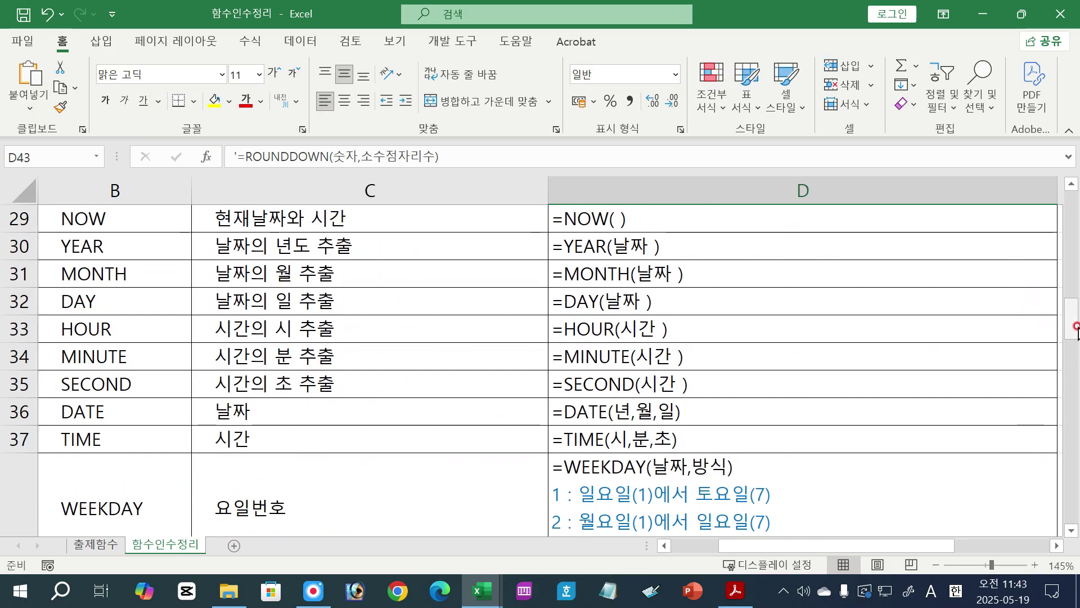
drag(1075, 328, 1075, 350)
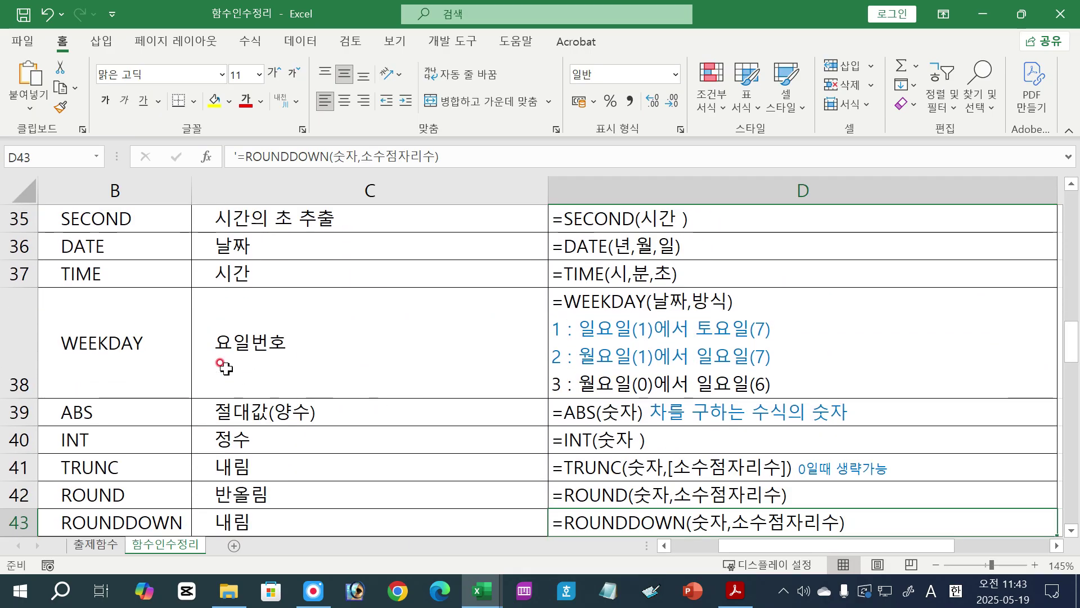
click(130, 357)
click(263, 353)
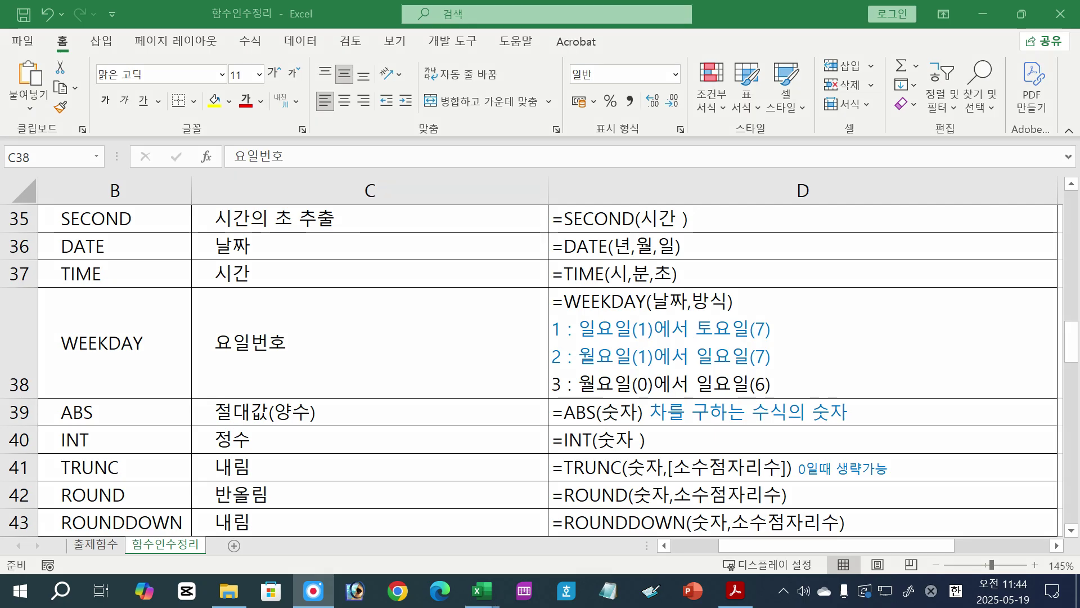
Mark the 날짜 and 방식 arguments of WEEKDAY in red and write 3, 2 and 1 beside the three return types.
mouse_move(656, 293)
mouse_down()
mouse_move(686, 303)
mouse_move(648, 300)
mouse_up()
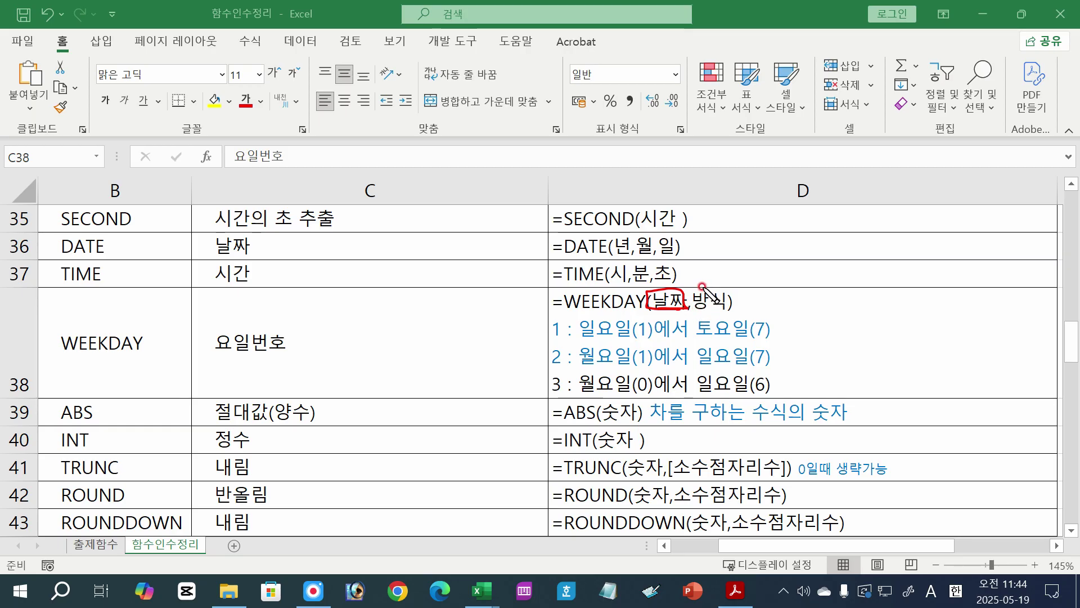
drag(699, 288, 698, 307)
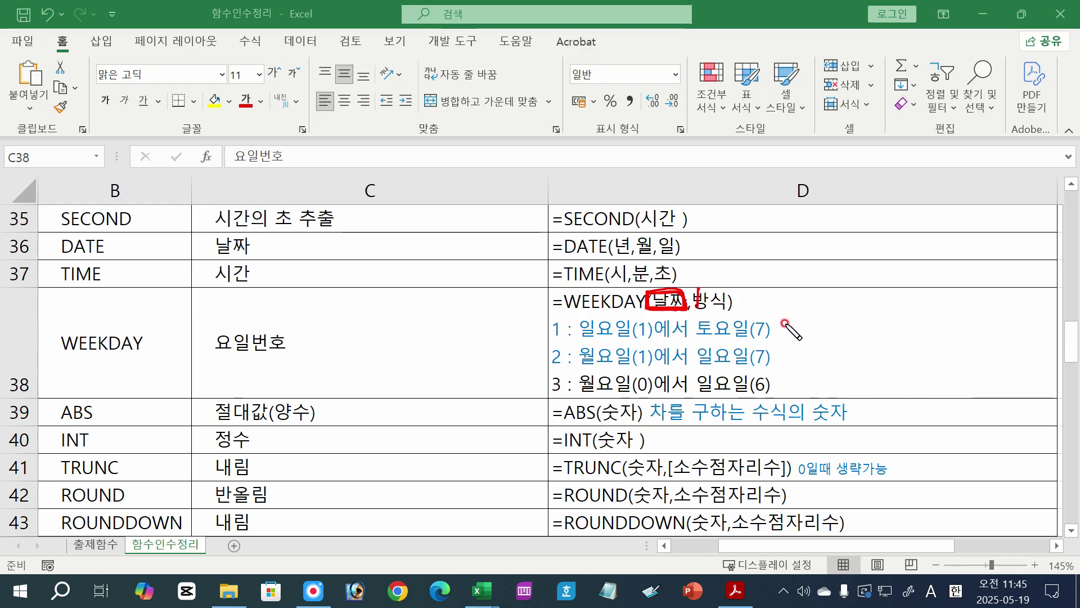
drag(823, 321, 825, 334)
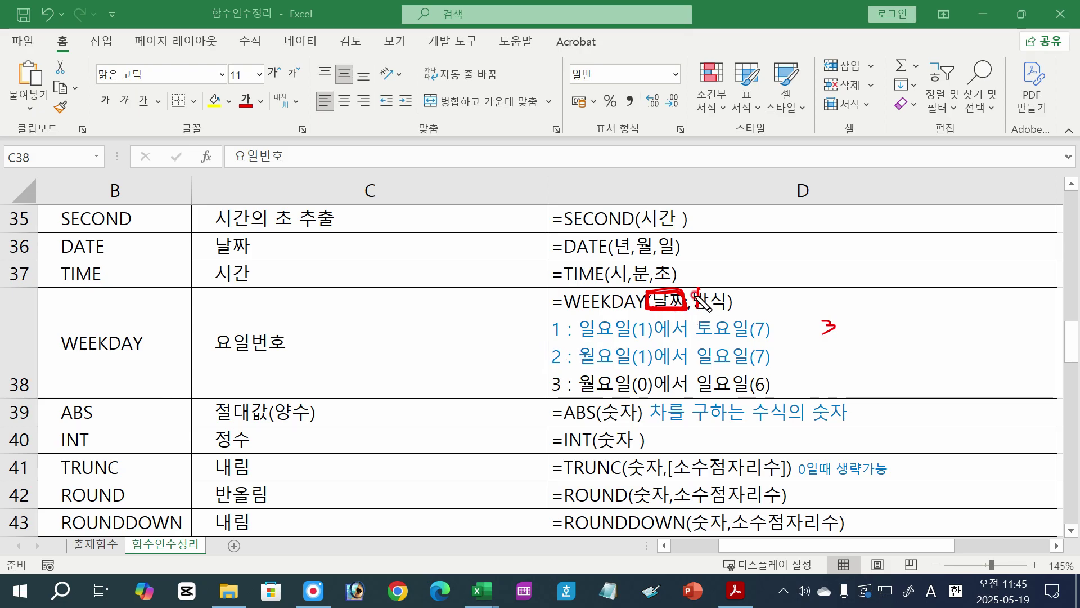
drag(690, 293, 716, 299)
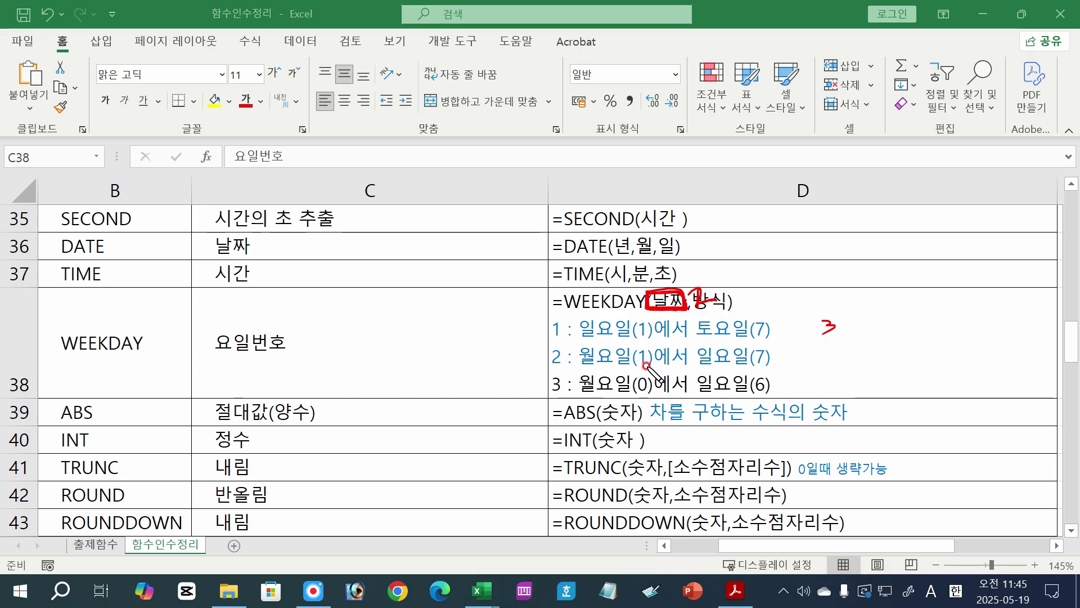
drag(826, 353, 848, 357)
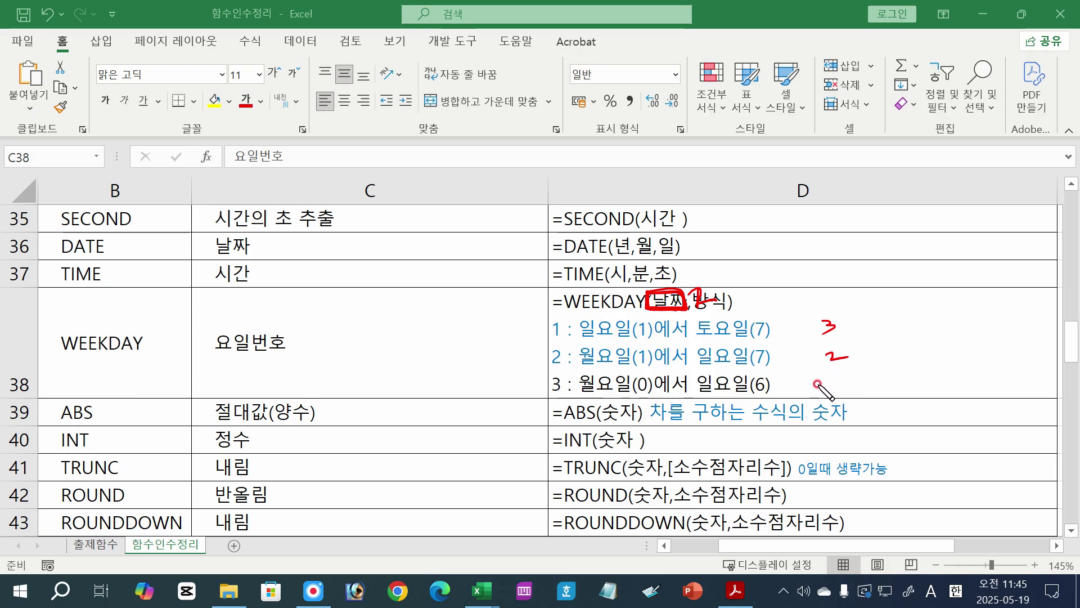
drag(837, 378, 840, 390)
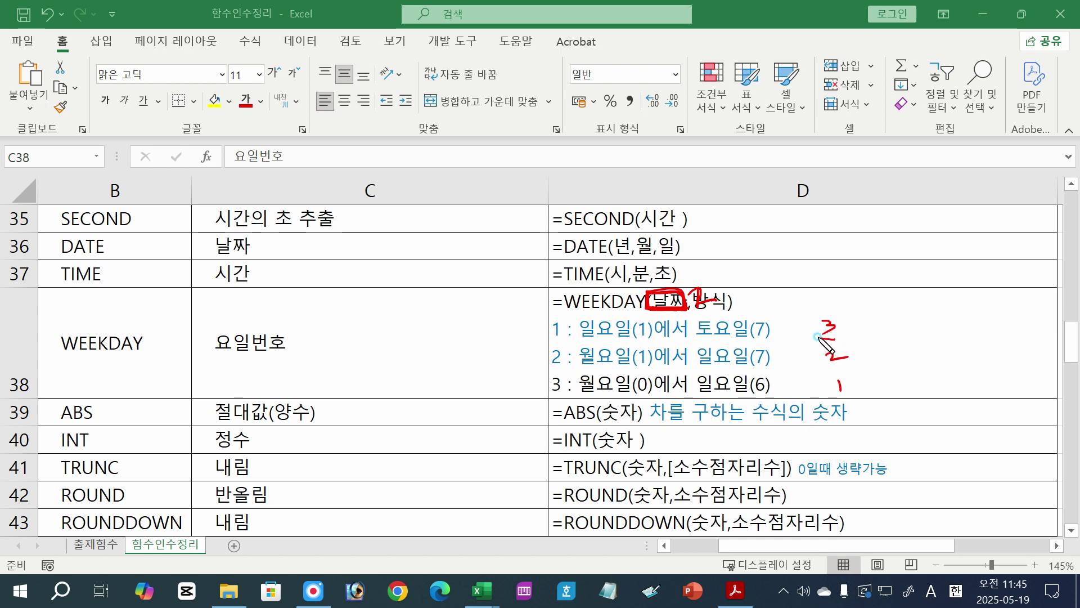
drag(818, 337, 835, 339)
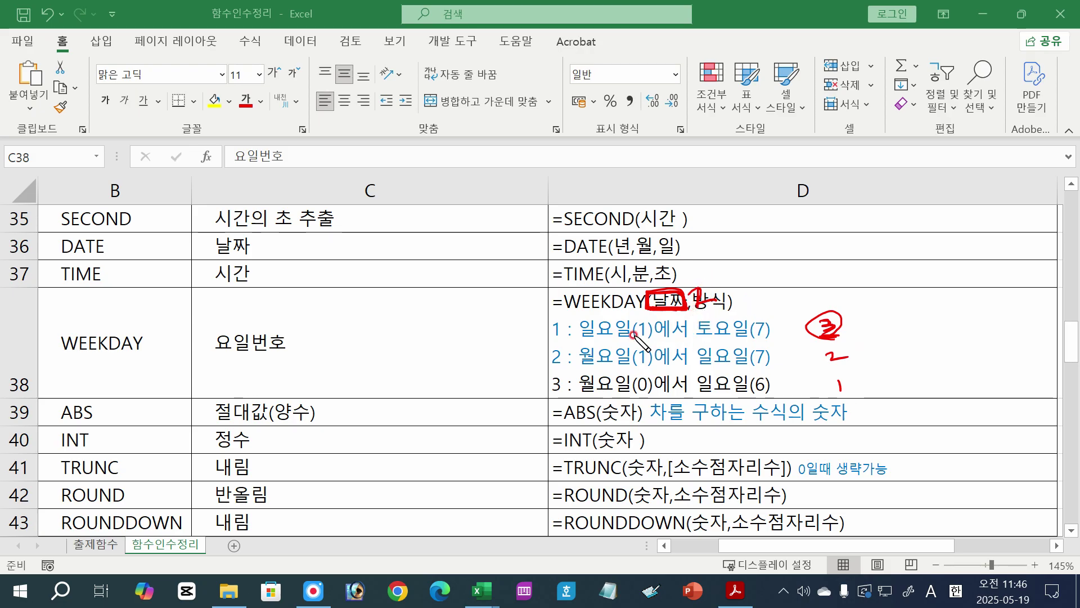
Underline the start and end days of WEEKDAY's three return types in red, and clear all pen marks.
drag(583, 336, 764, 334)
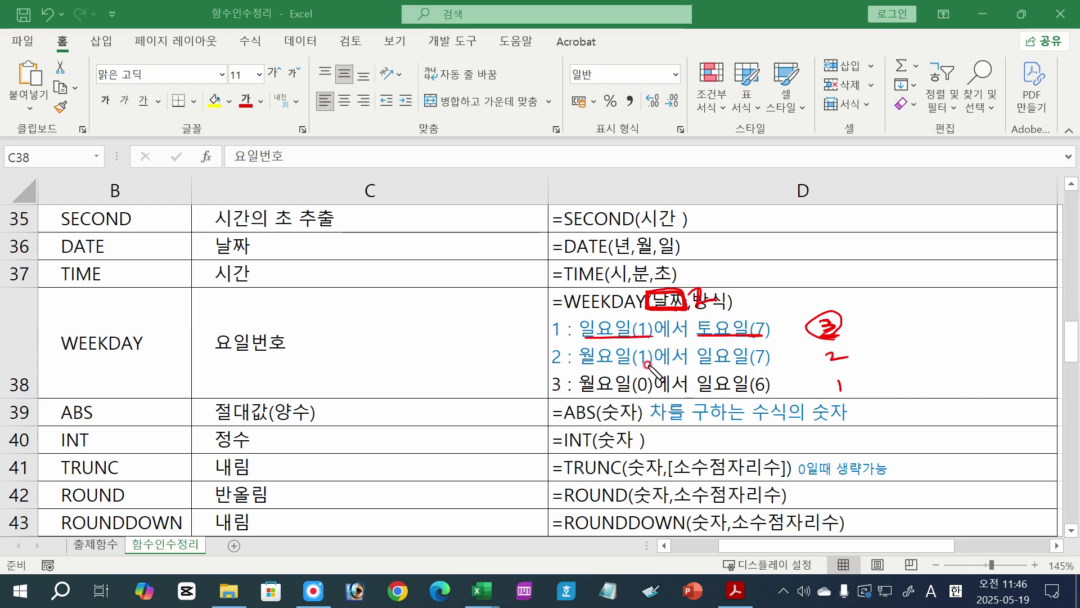
drag(582, 365, 768, 365)
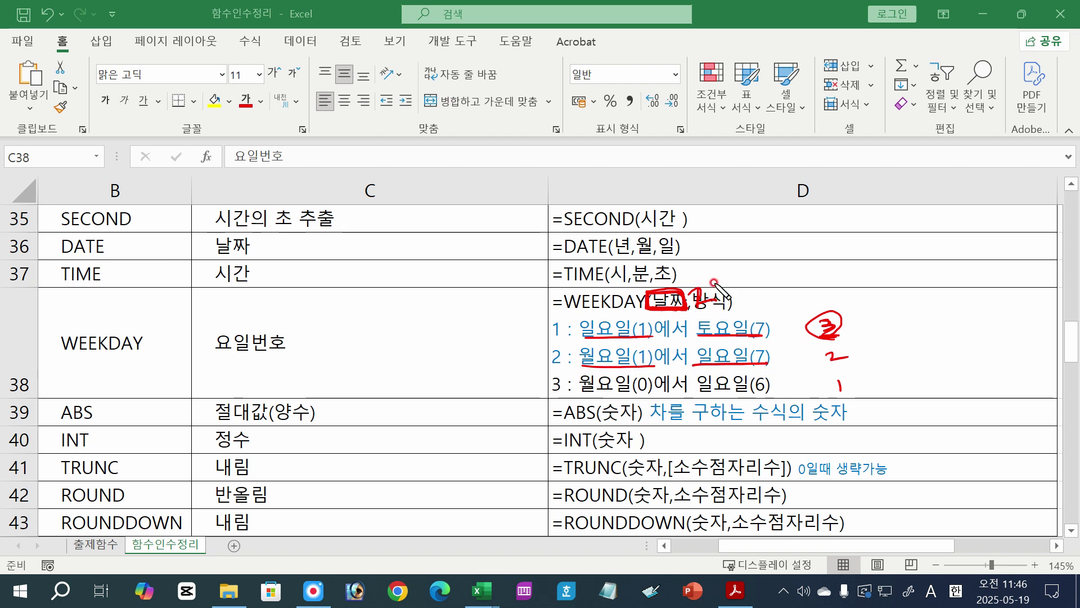
drag(579, 394, 770, 393)
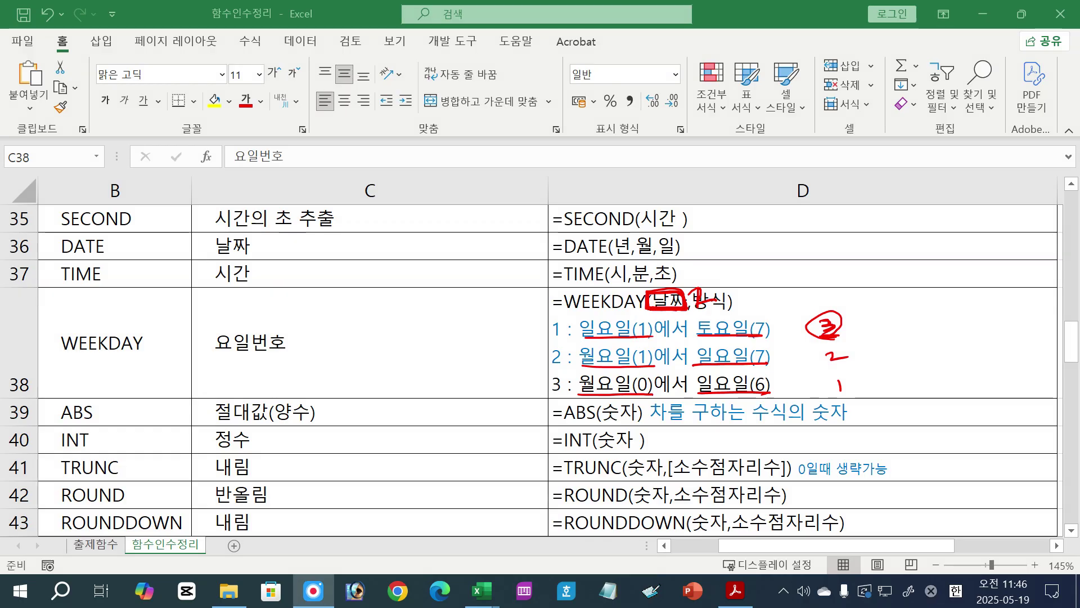
key(Escape)
Switch to the 한글엑셀(C형)_모범답안 workbook and start a WEEKDAY formula in the first 행사요일 cell, I5.
click(486, 596)
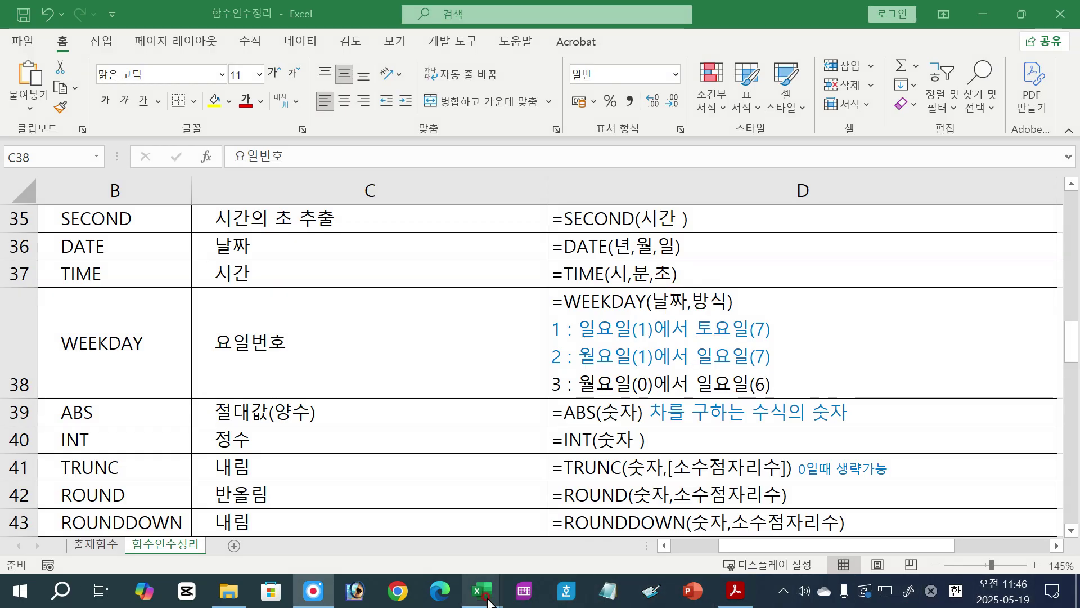
click(565, 521)
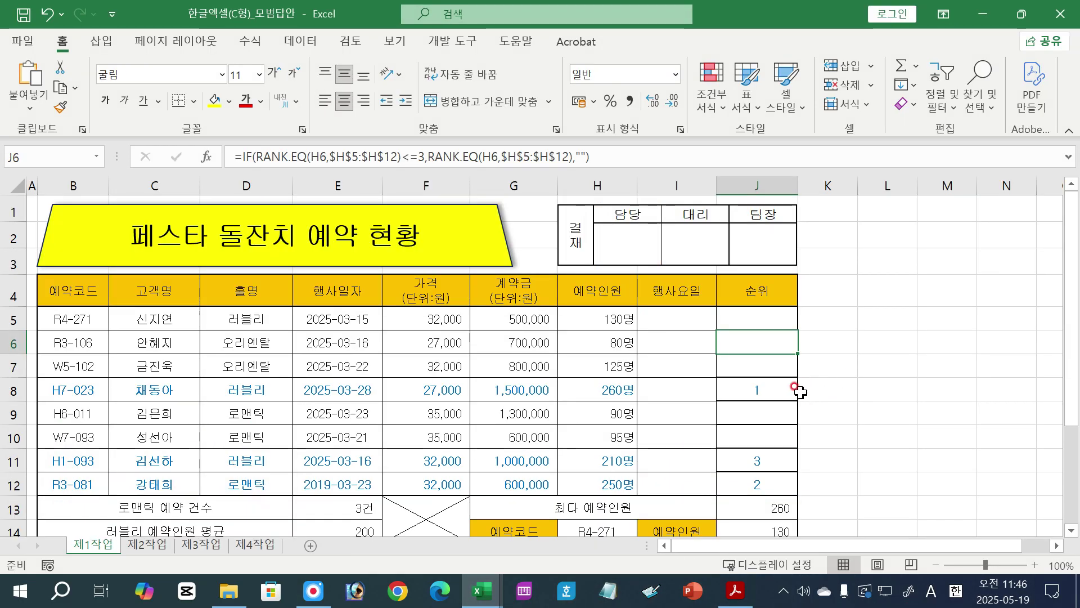
click(753, 315)
click(684, 314)
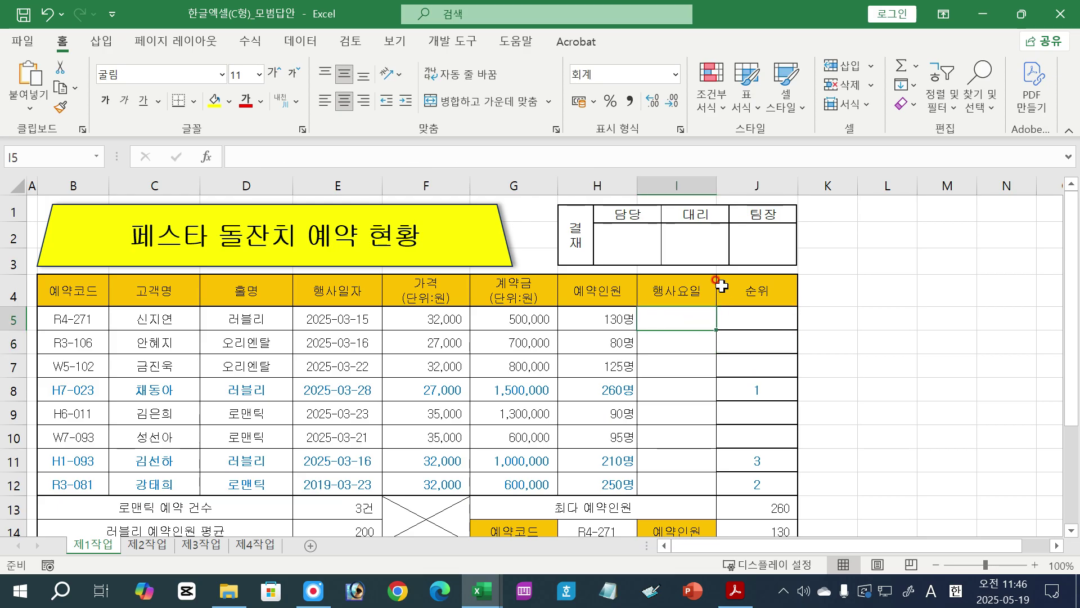
text(=)
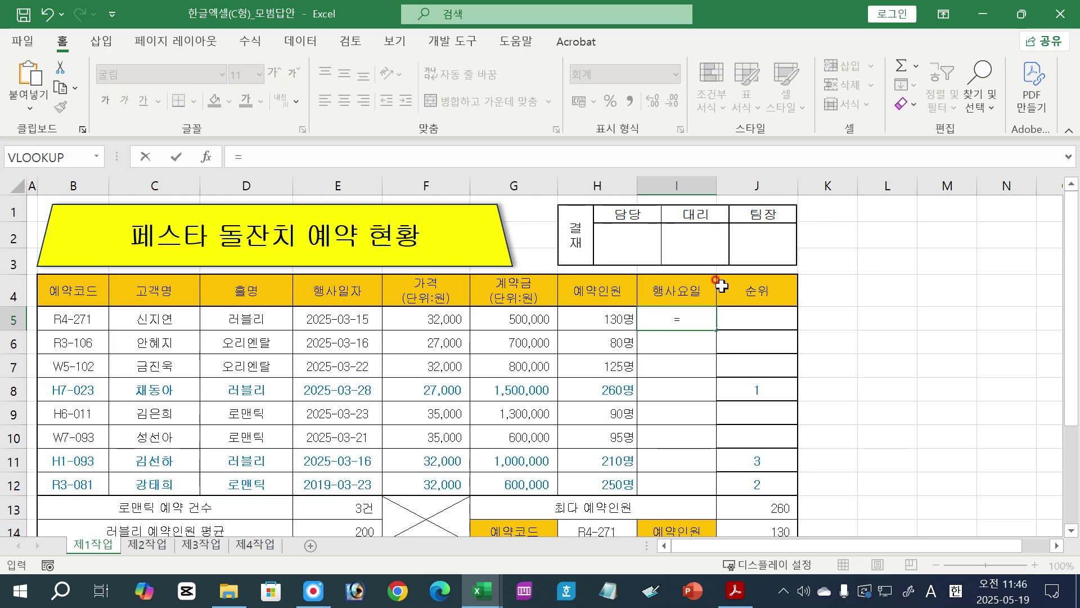
text(we)
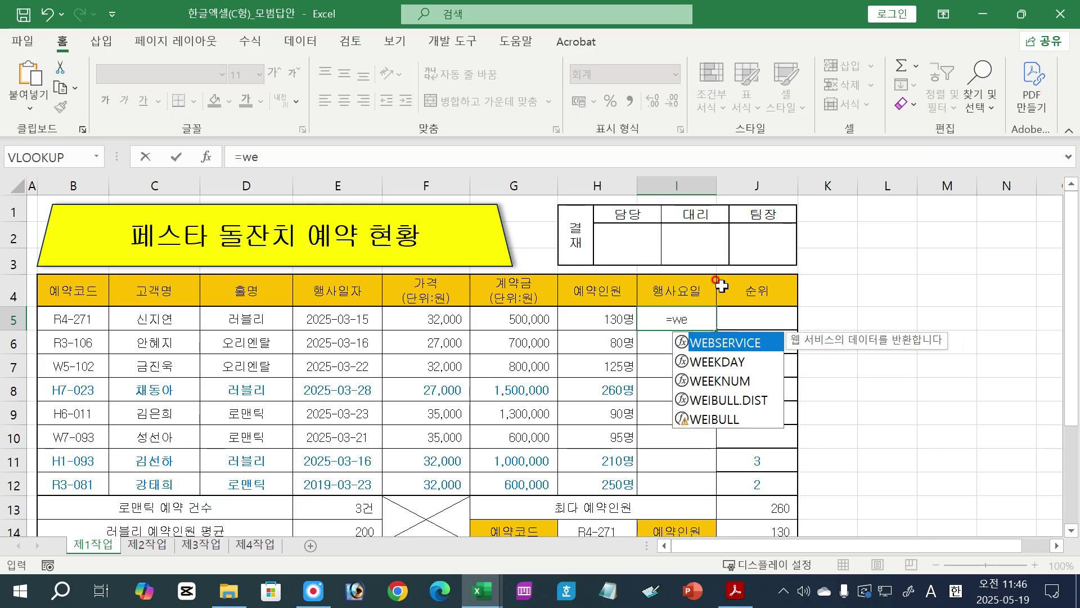
key(BackSpace)
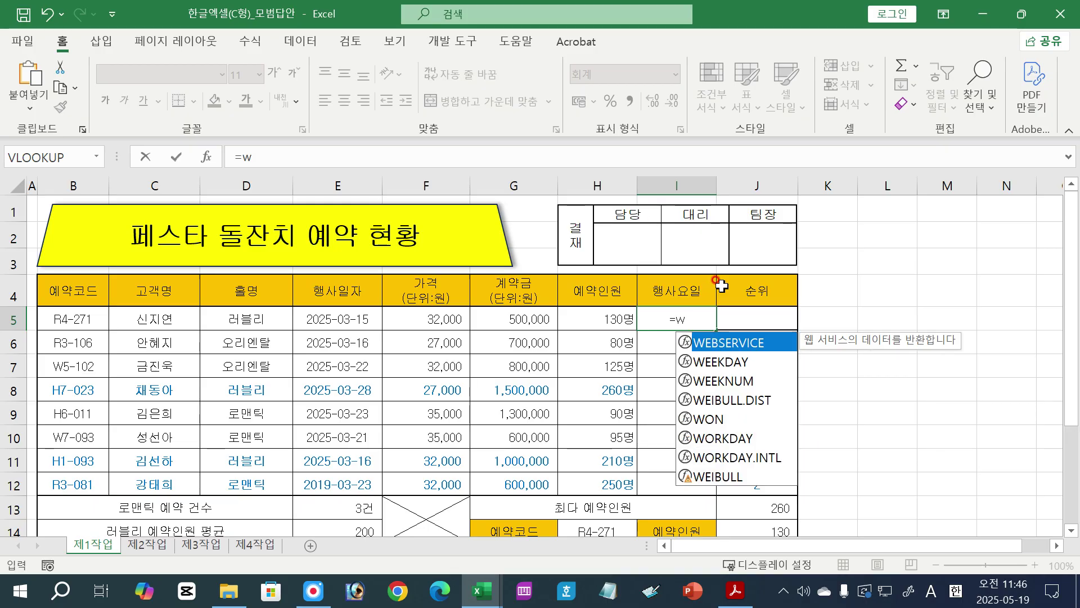
key(Down)
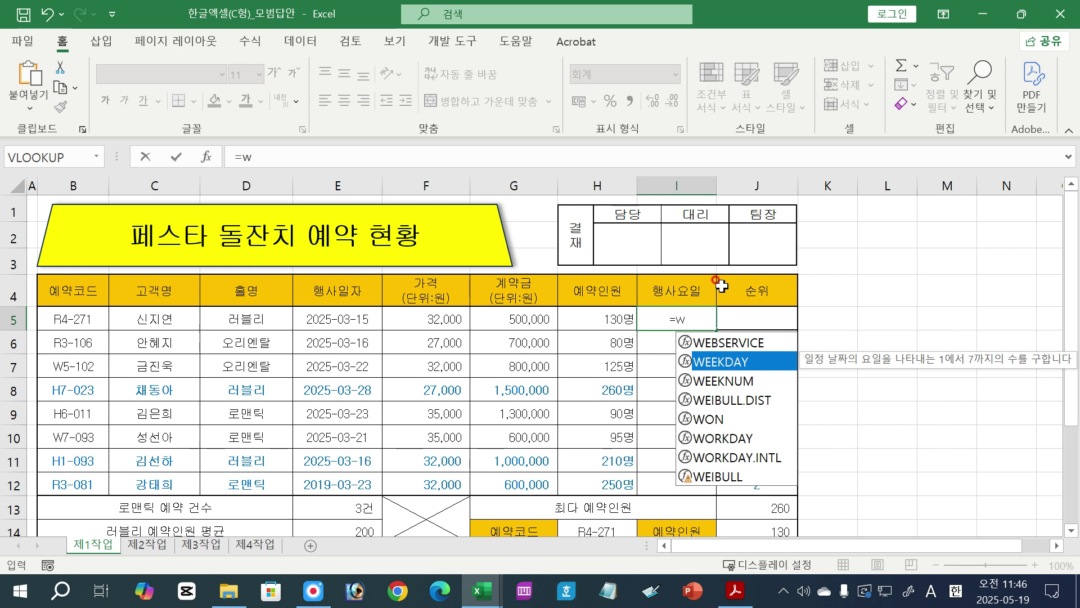
key(Tab)
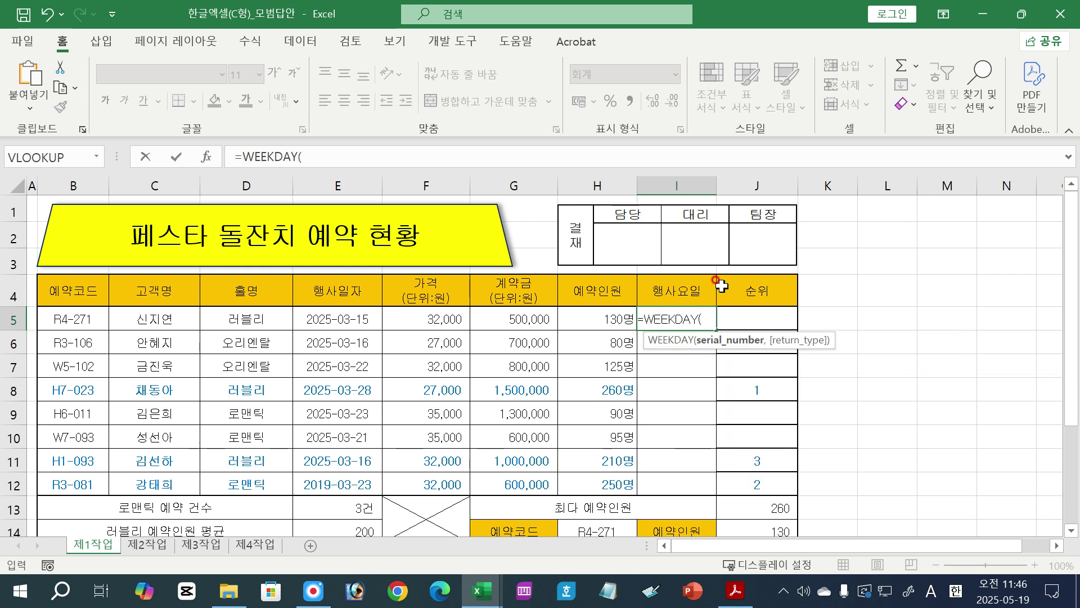
Complete the WEEKDAY formula in I5 with the event date in E5 and return type 1.
click(344, 316)
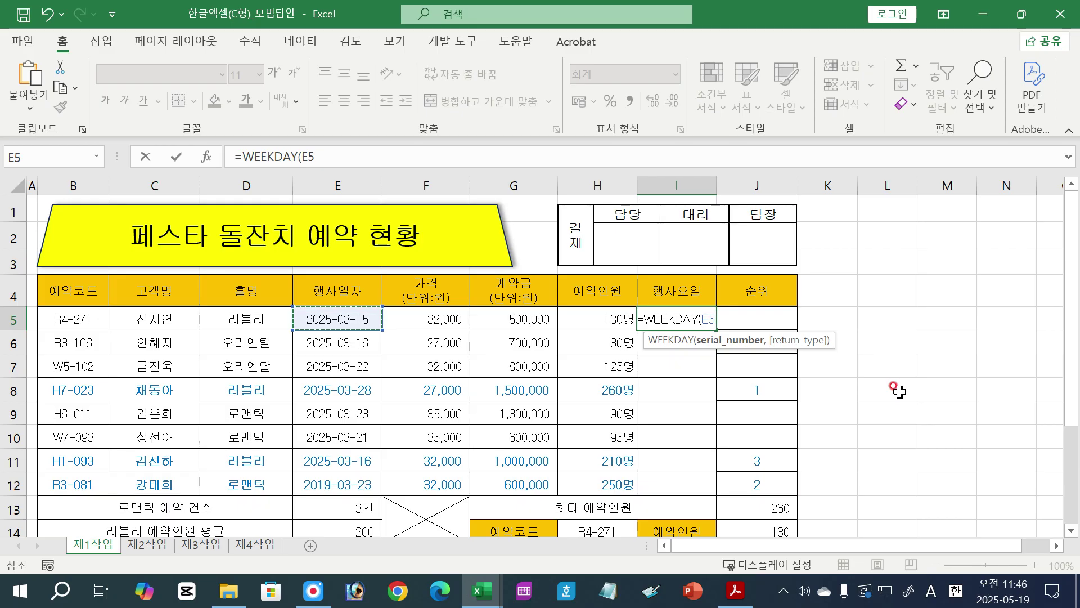
text(,)
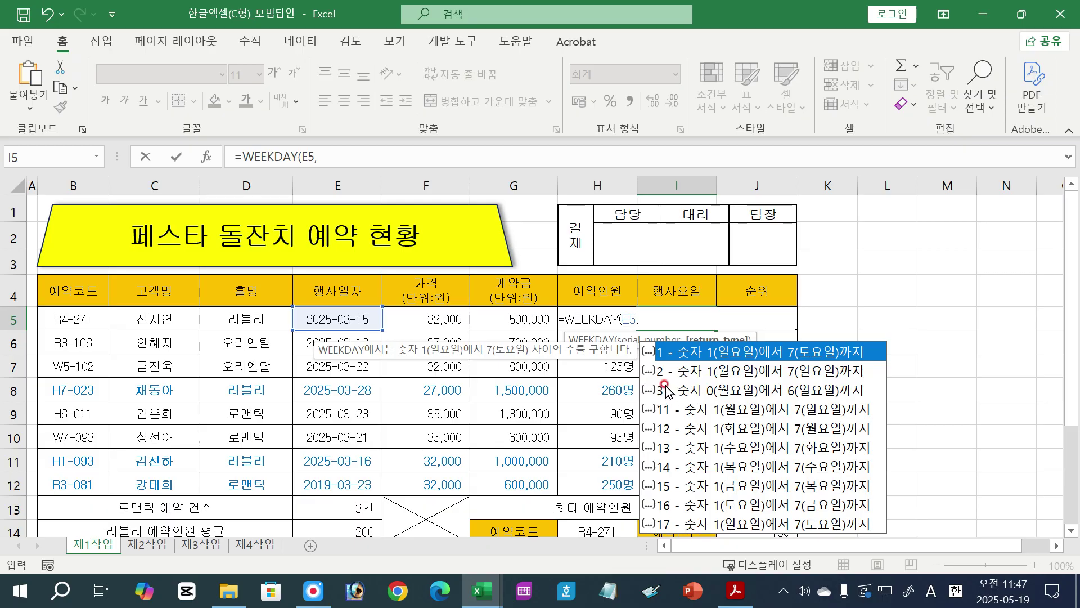
text(1)
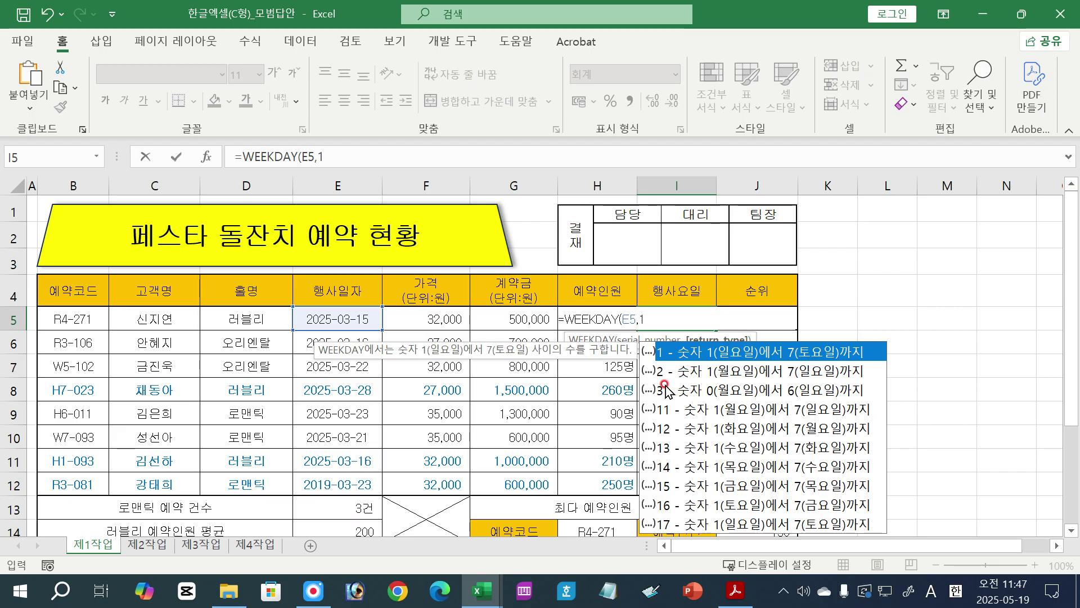
text())
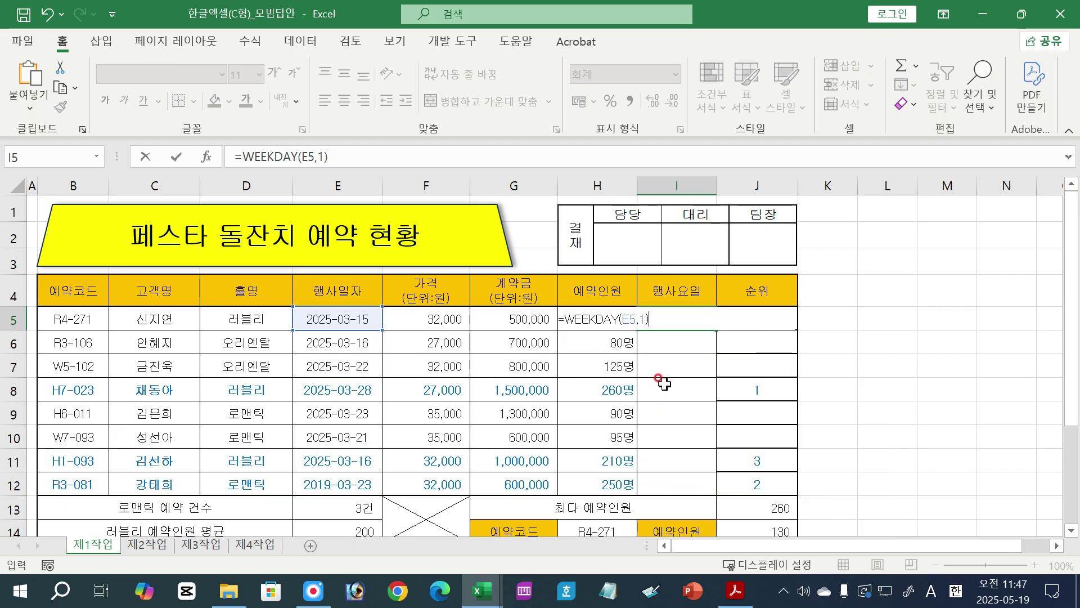
key(Return)
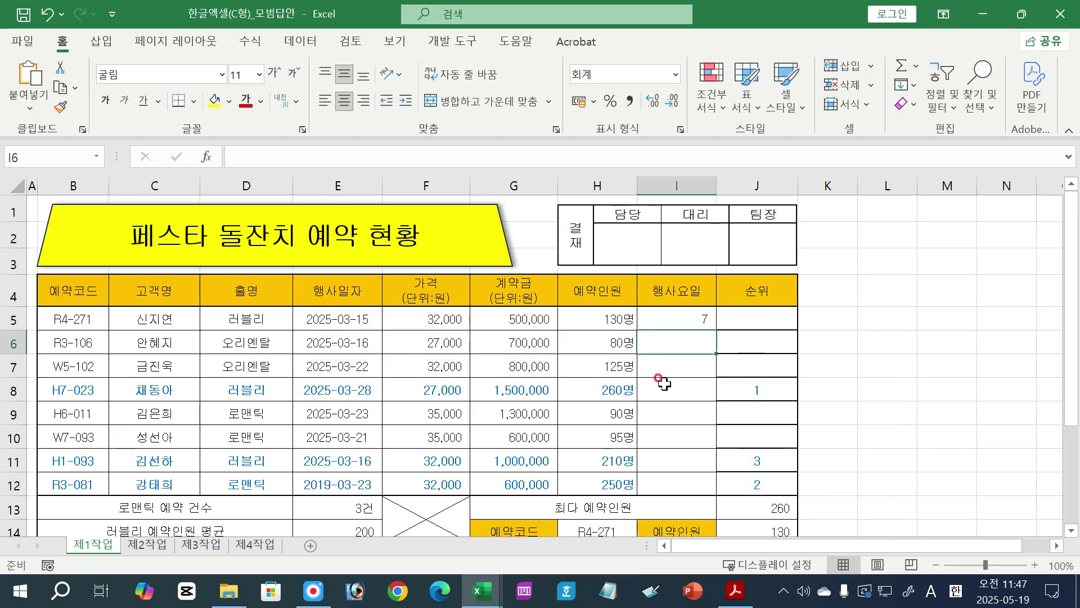
Change the return type of the WEEKDAY formula in I5 to 2.
click(690, 318)
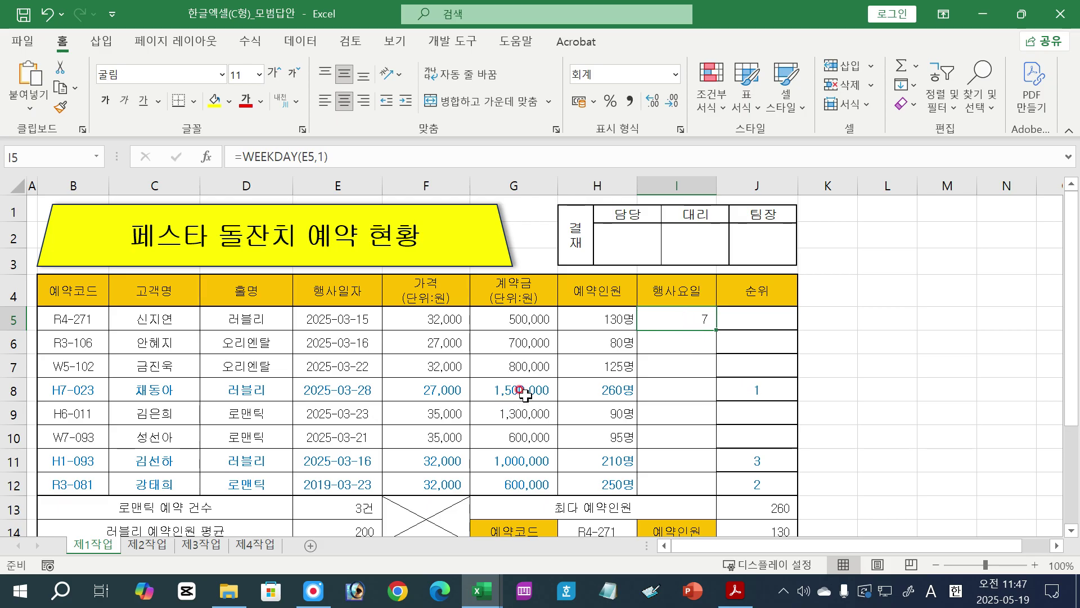
double_click(690, 311)
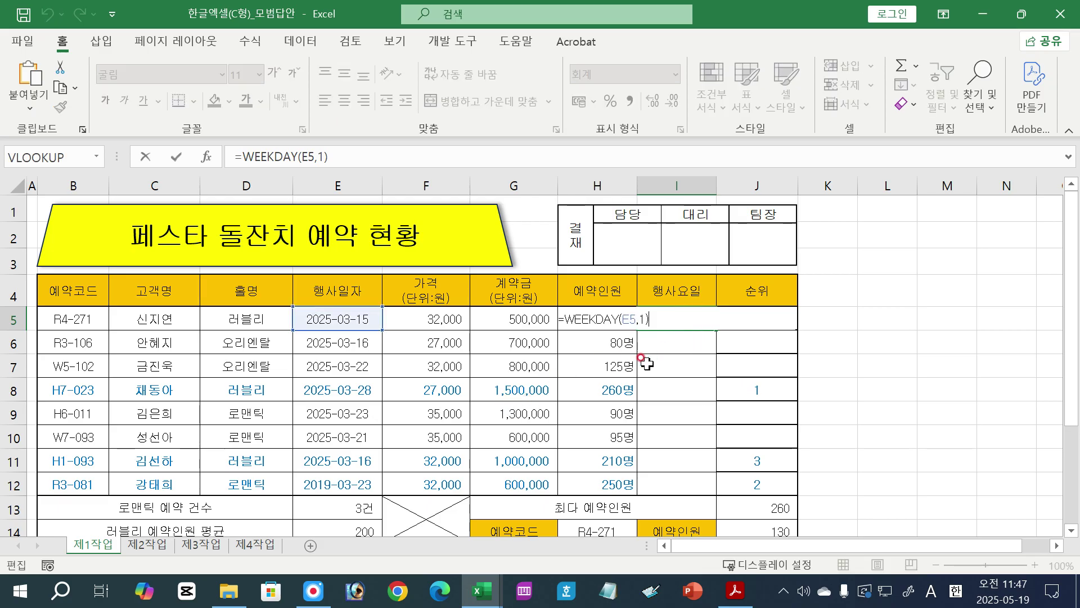
click(639, 319)
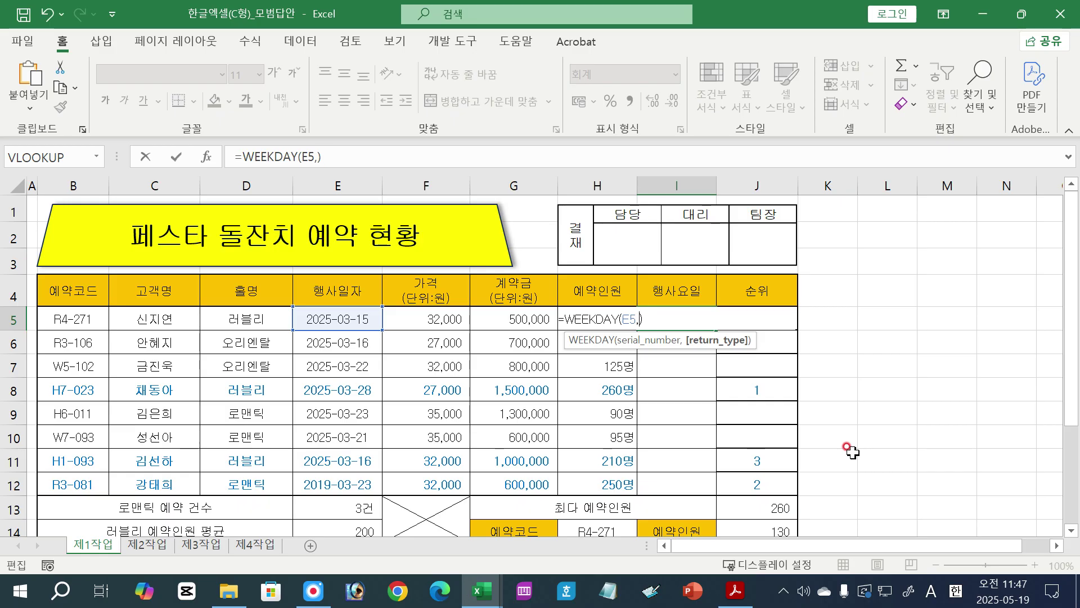
key(Delete)
text(2)
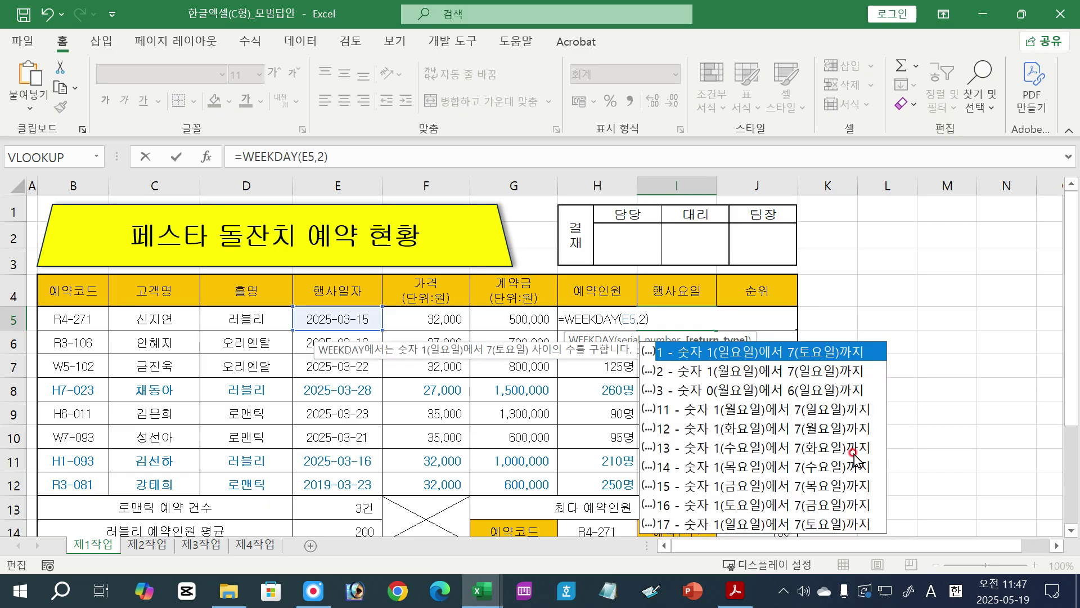
key(Return)
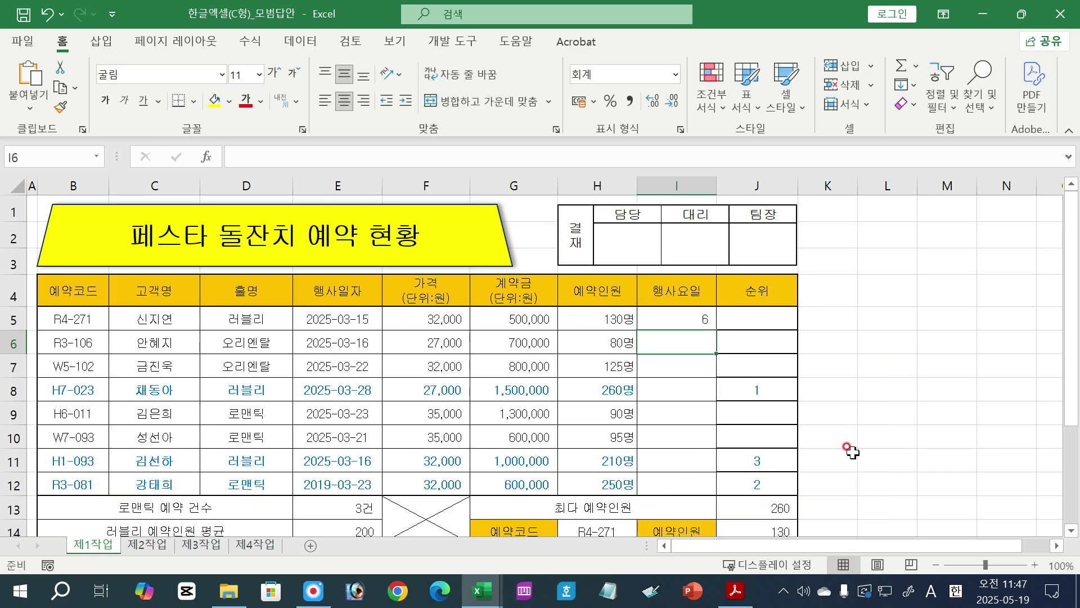
Compare I5 with the date in E5, and change the WEEKDAY formula's return type to 3.
click(683, 315)
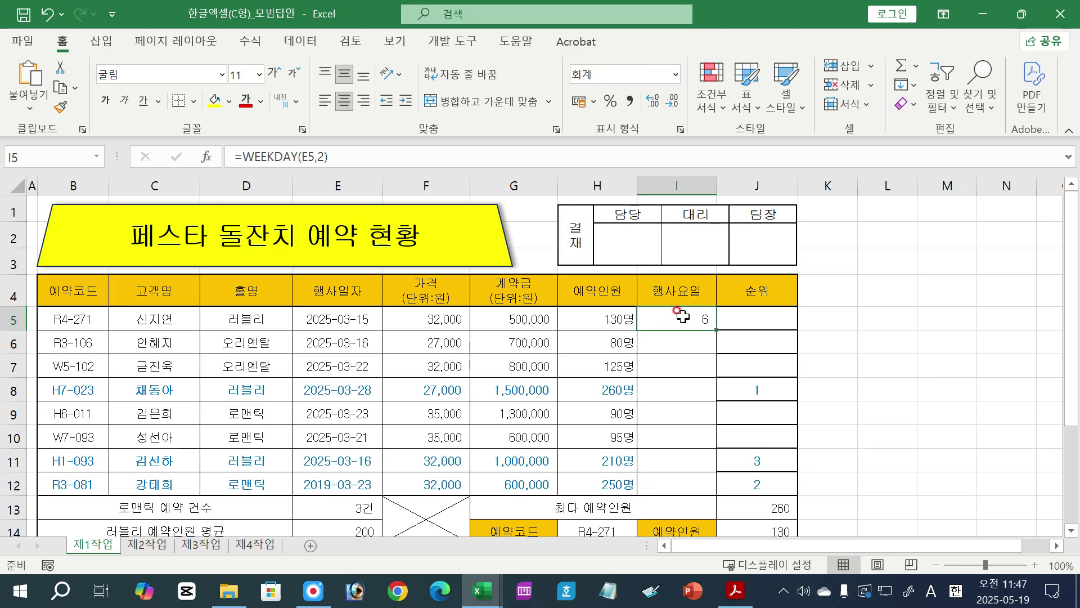
click(338, 320)
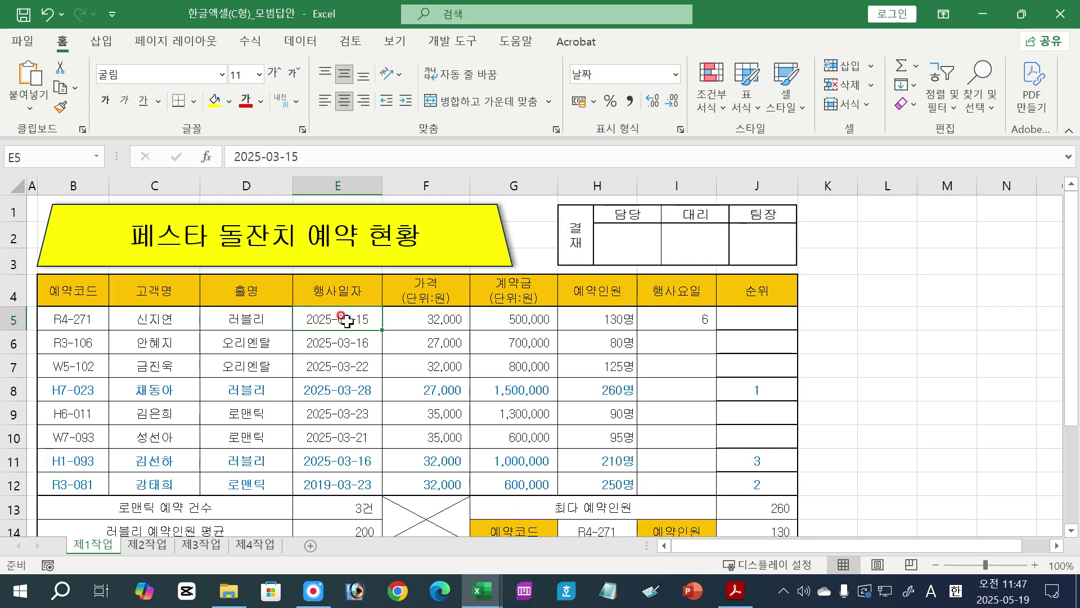
click(680, 317)
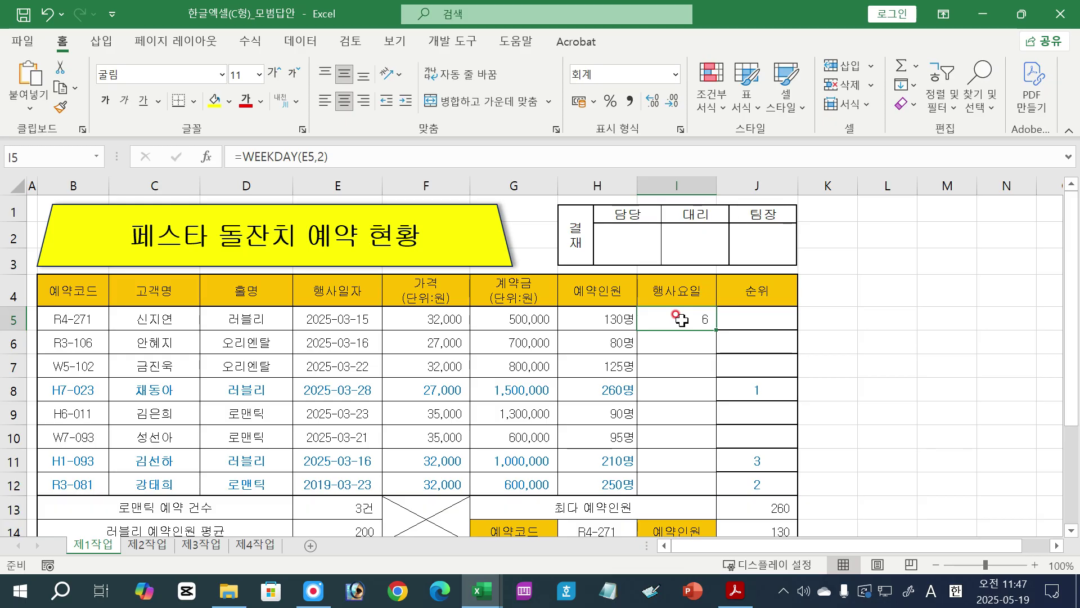
double_click(680, 319)
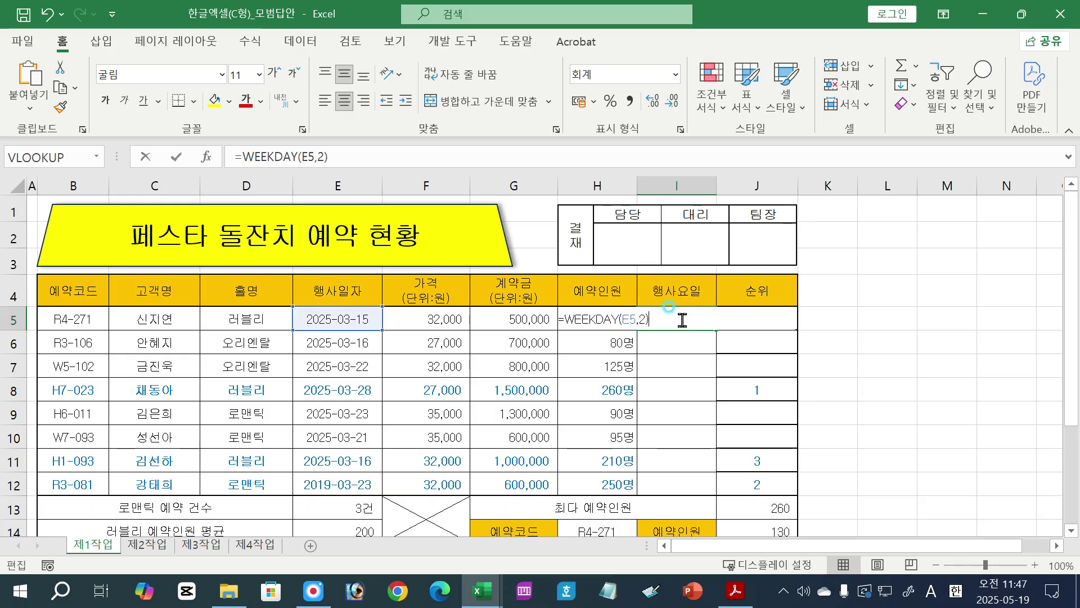
key(Delete)
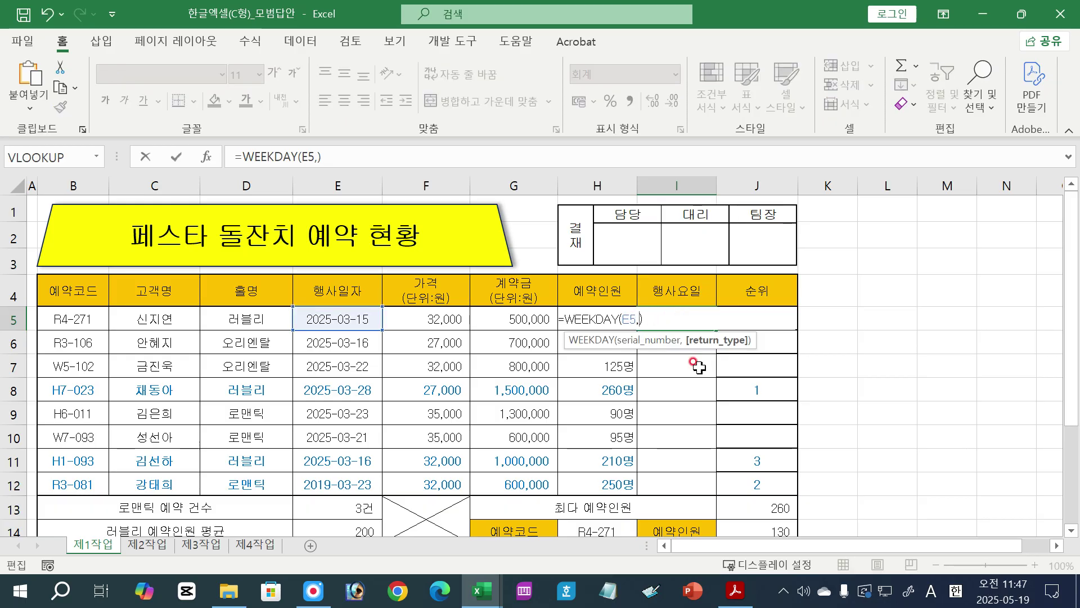
text(3)
key(Return)
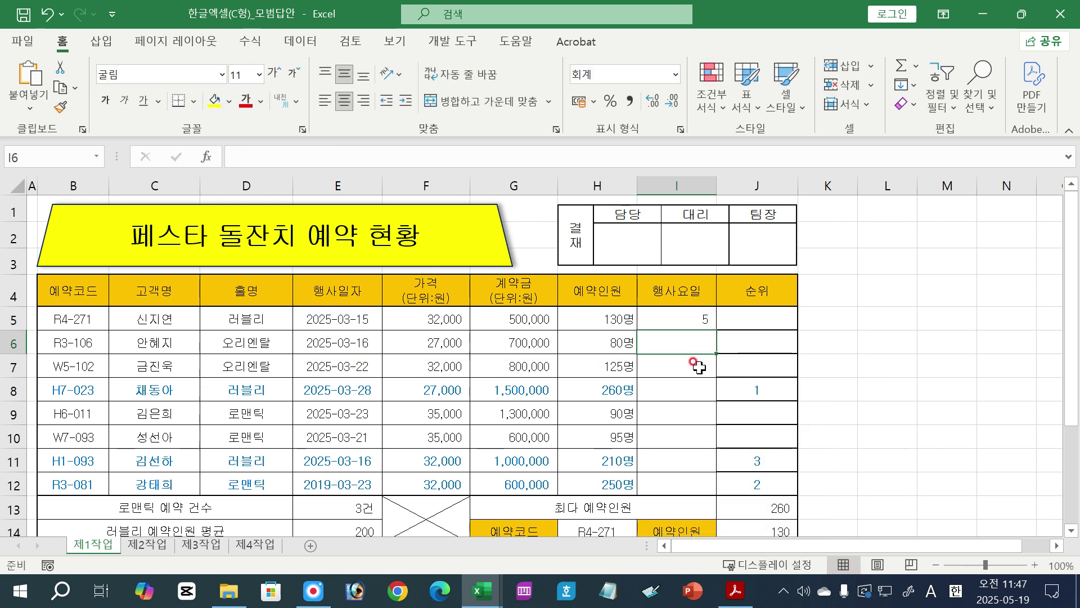
Set the return type of the WEEKDAY formula in I5 back to 1.
click(692, 314)
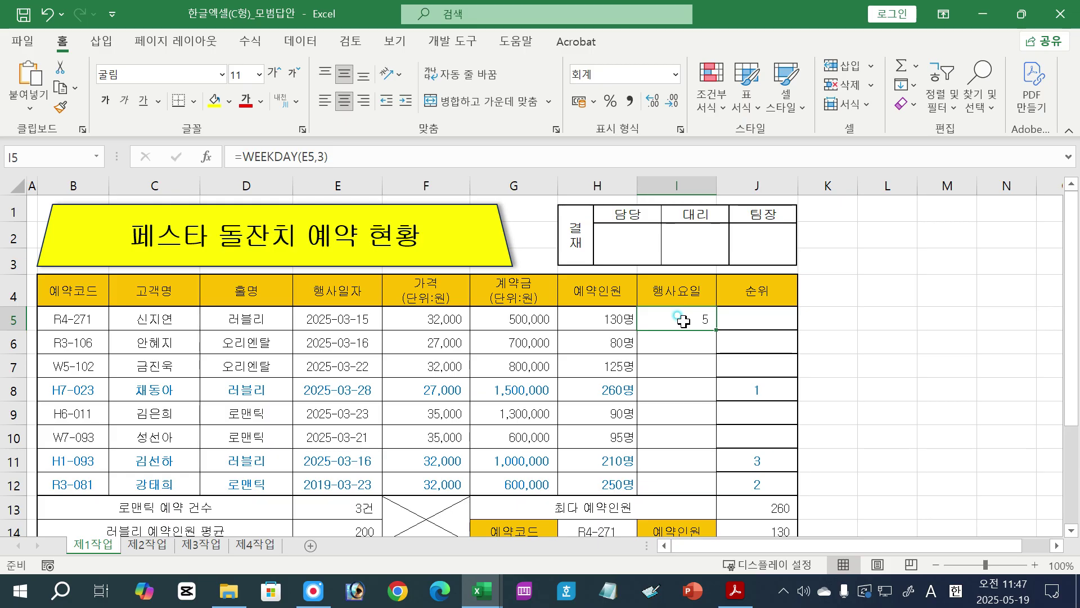
double_click(683, 321)
click(637, 320)
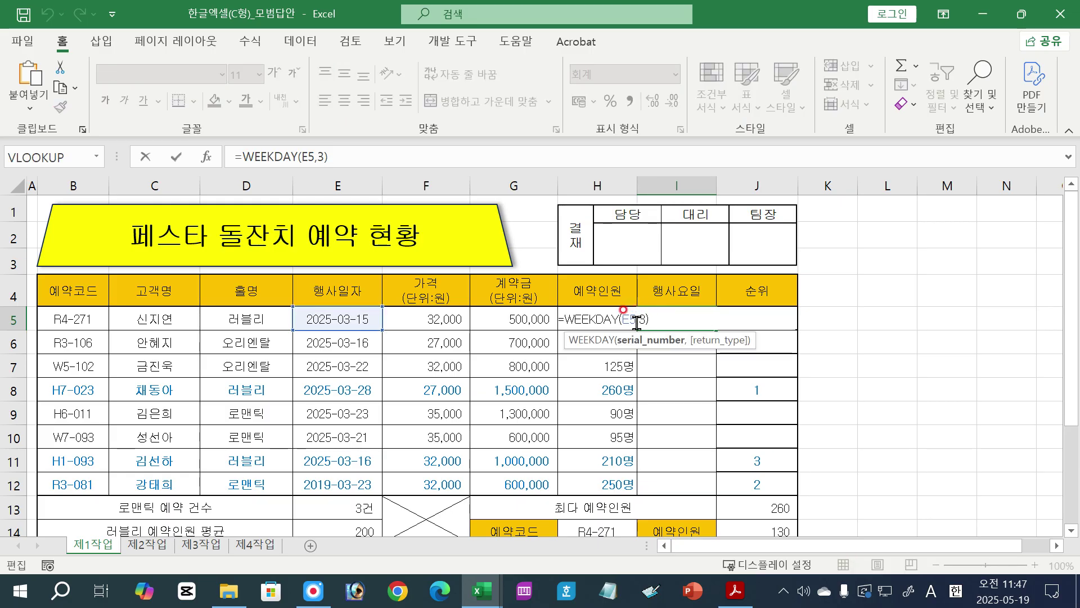
key(BackSpace)
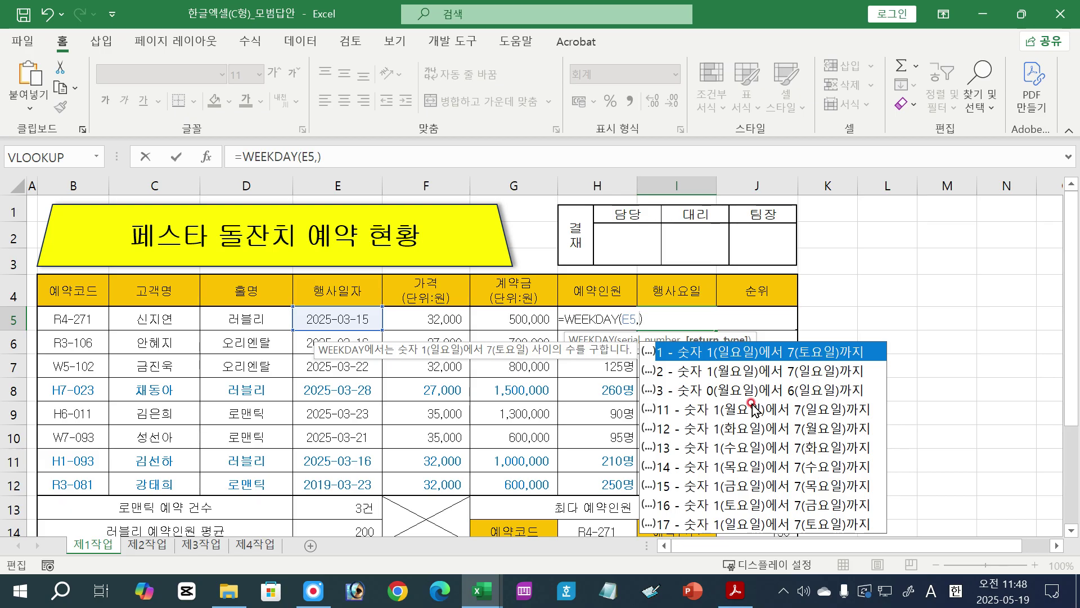
text(1)
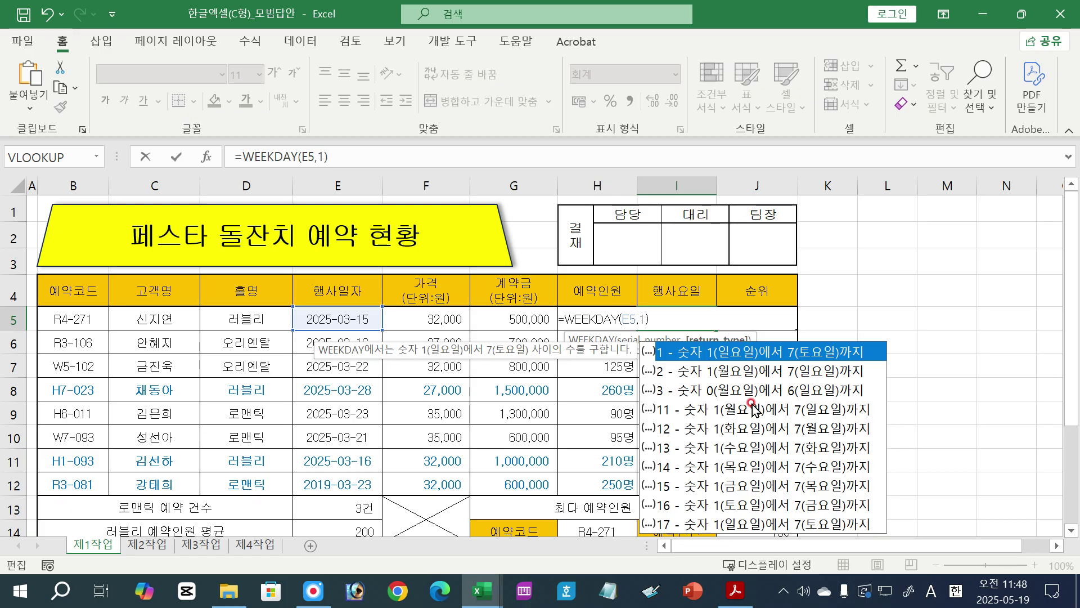
key(Return)
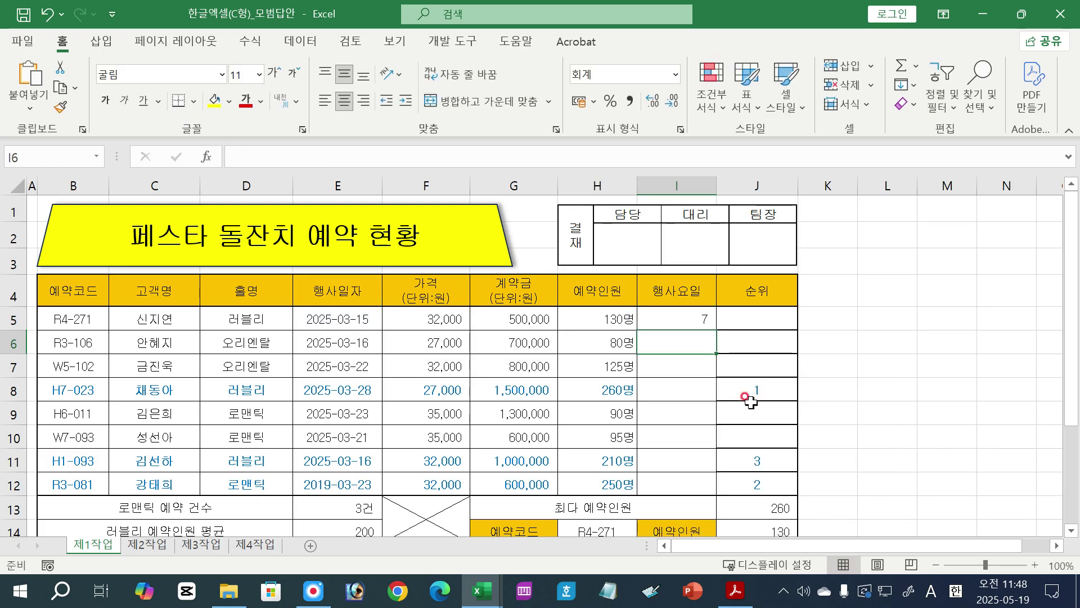
click(682, 319)
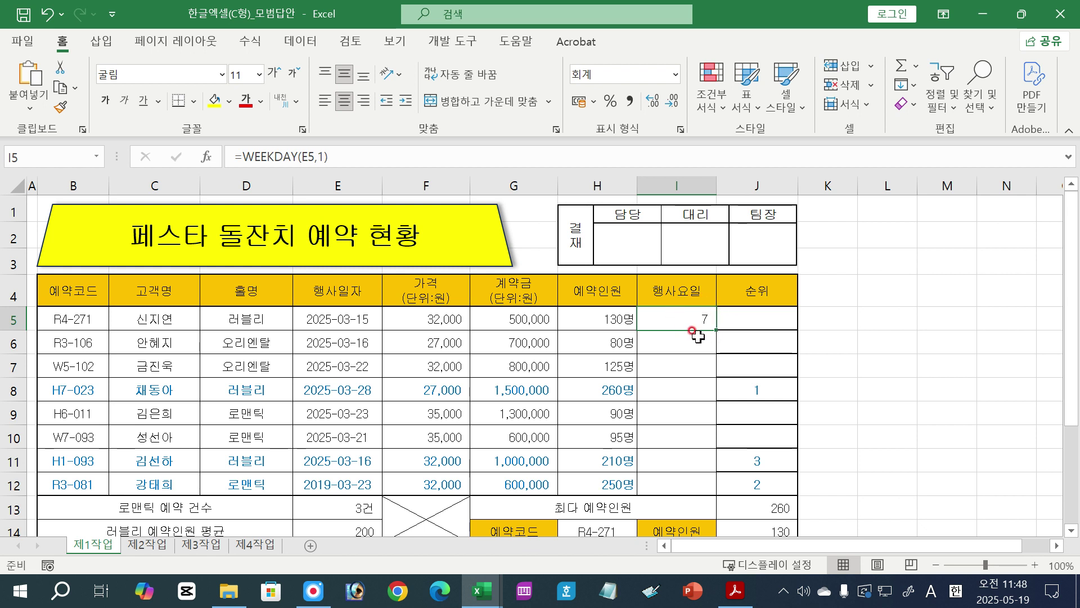
double_click(689, 316)
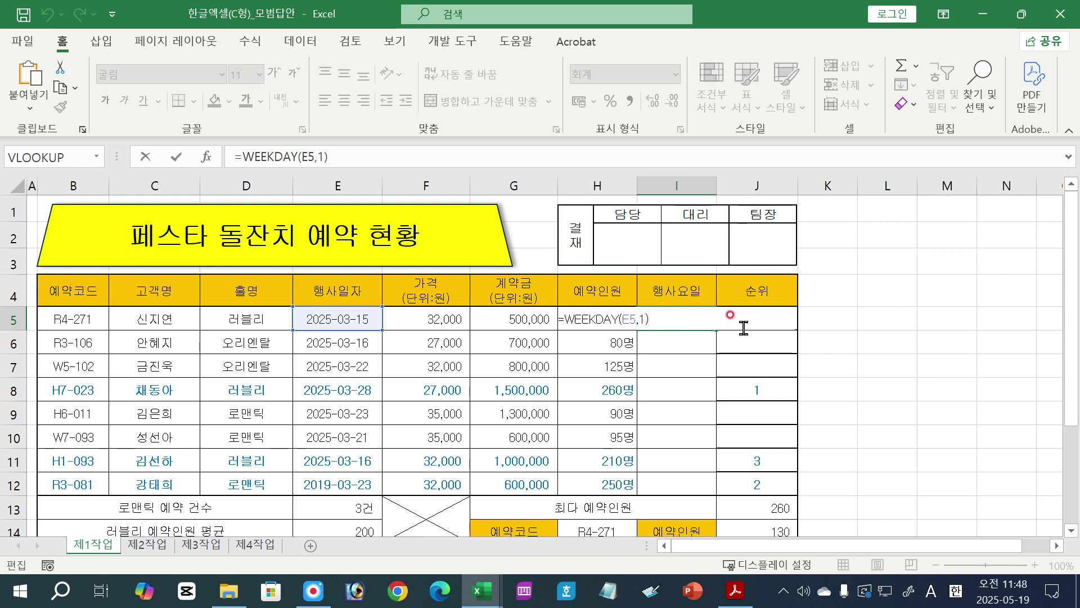
key(Escape)
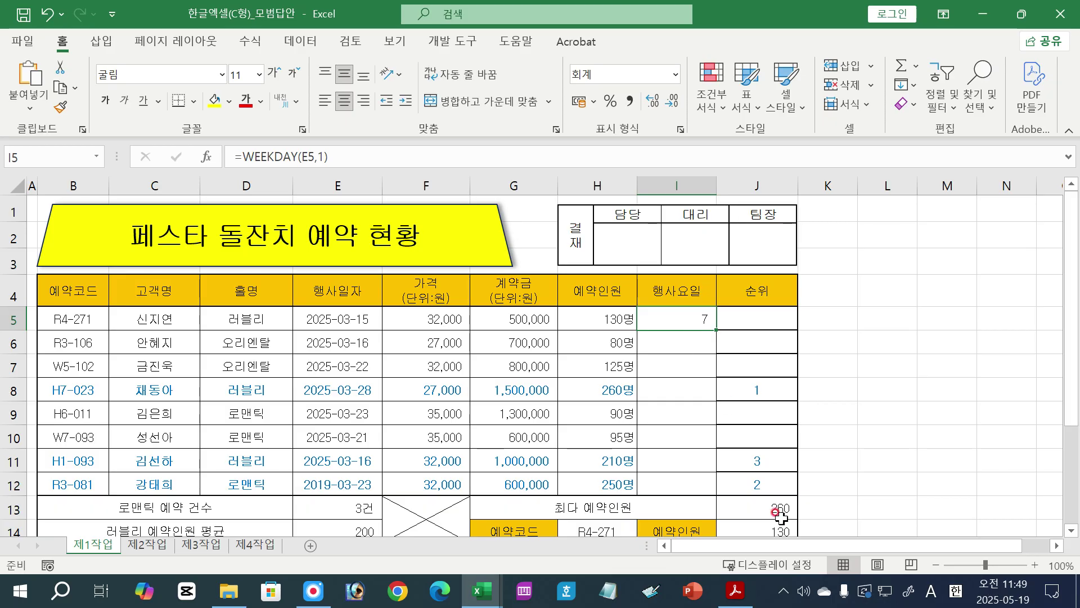
Switch to the exam PDF in Acrobat and examine task (1)'s 행사요일 wording, its CHOOSE and WEEKDAY functions and the 월요일 example.
click(735, 591)
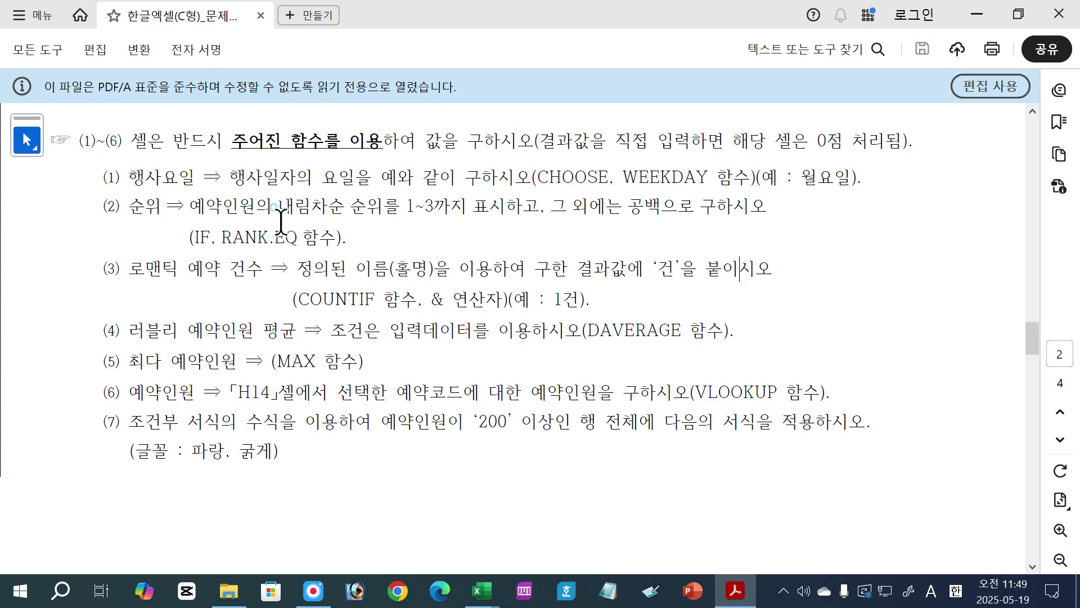
drag(230, 177, 532, 178)
click(491, 176)
drag(540, 179, 712, 180)
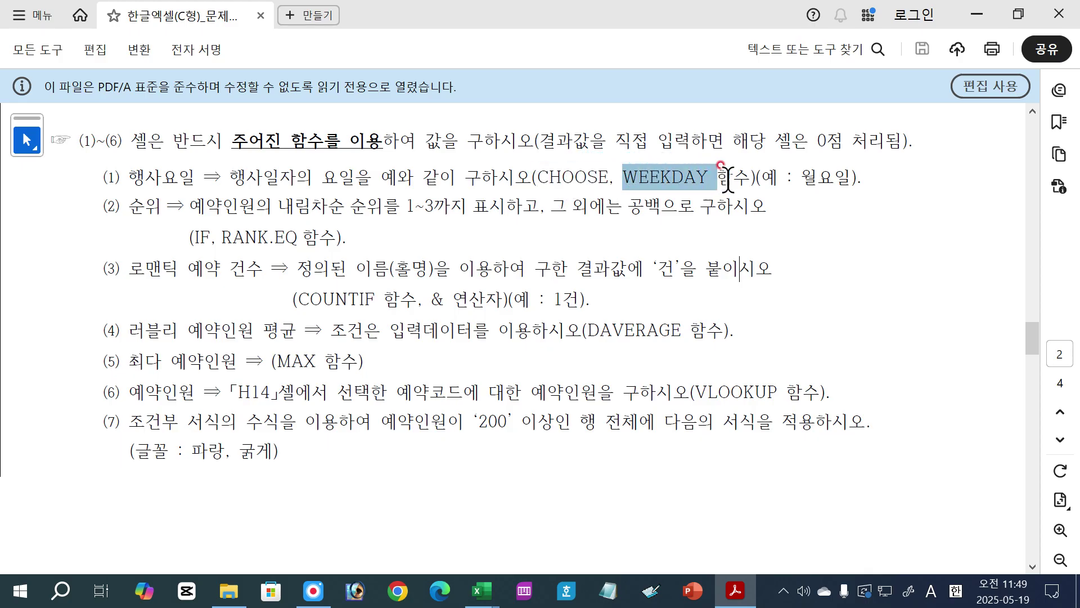
drag(800, 179, 850, 181)
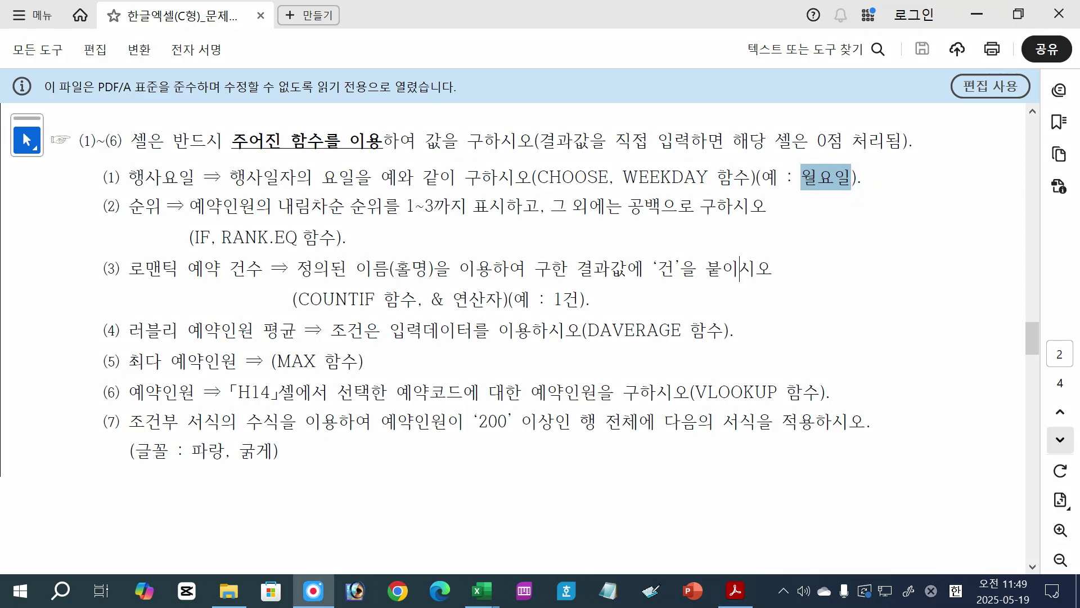
Mark WEEKDAY and 월요일 in task (1) with the screen pen, and handwrite 월, Monday and a Weekday formula with return type 1.
drag(624, 186, 715, 188)
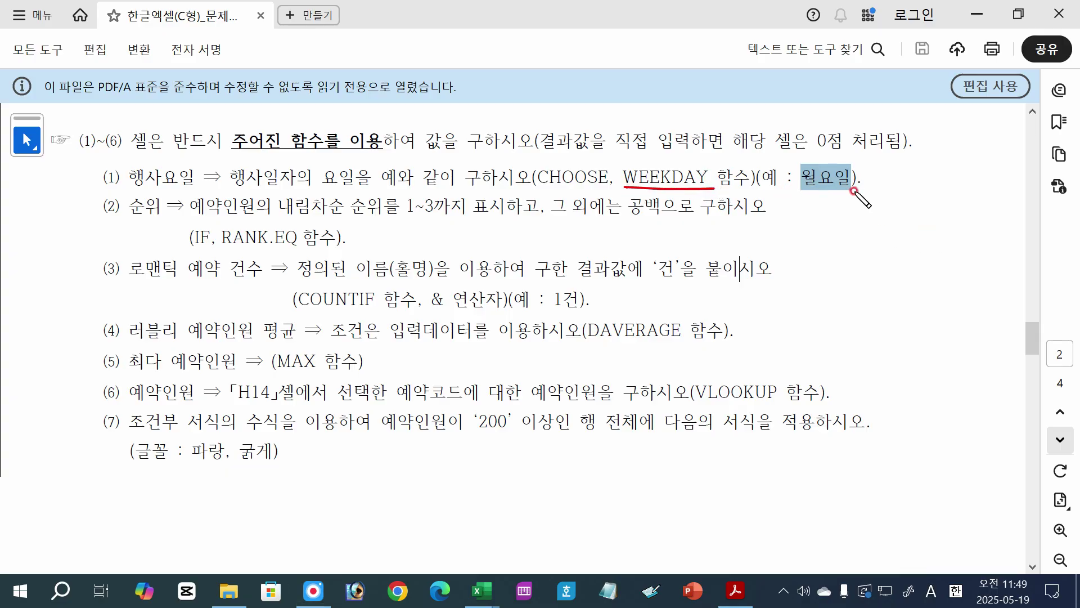
mouse_move(800, 188)
mouse_down()
mouse_move(854, 188)
mouse_move(815, 205)
mouse_move(828, 213)
mouse_move(823, 230)
mouse_move(851, 228)
mouse_move(856, 248)
mouse_up()
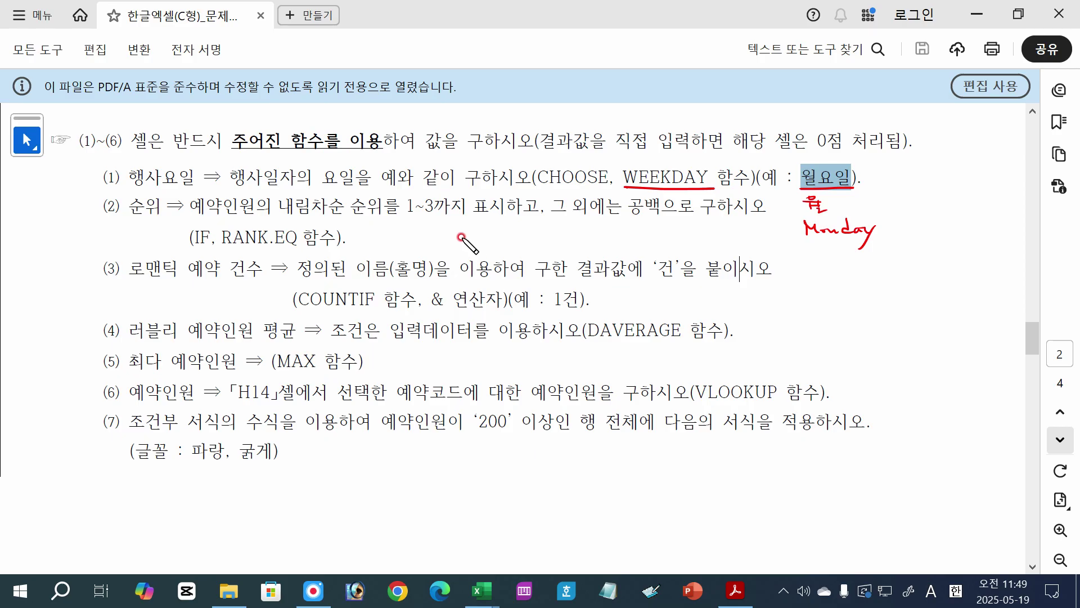
mouse_move(527, 233)
mouse_down()
mouse_move(616, 248)
mouse_move(668, 237)
mouse_move(635, 240)
mouse_move(652, 244)
mouse_up()
drag(658, 229, 663, 246)
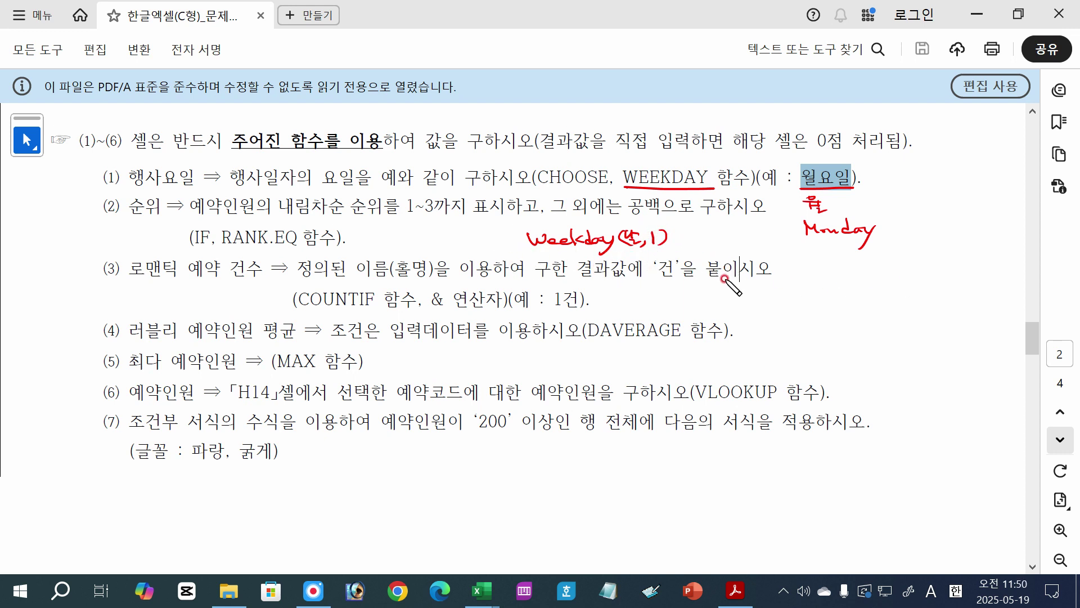
Handwrite the return type 1 number-to-day list beside the tasks: 1 → 일, 2 → 월, 3 → 화 and 7 → 토.
mouse_move(819, 276)
mouse_down()
mouse_move(819, 290)
mouse_move(903, 292)
mouse_up()
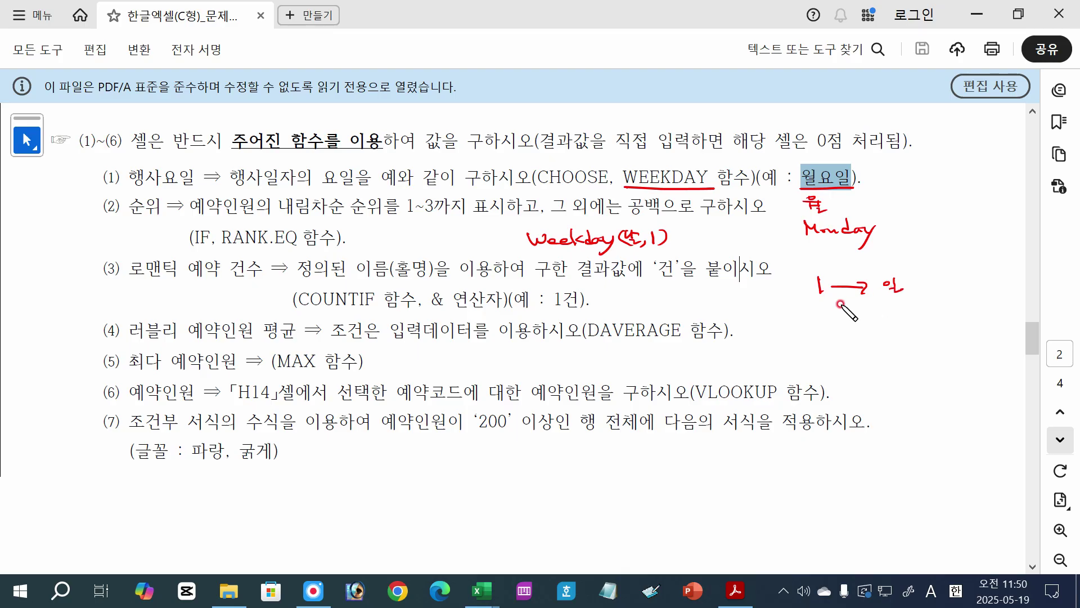
drag(819, 307, 920, 321)
mouse_move(827, 328)
mouse_down()
mouse_move(837, 338)
mouse_move(917, 336)
mouse_up()
mouse_move(837, 379)
mouse_down()
mouse_move(840, 389)
mouse_move(877, 386)
mouse_up()
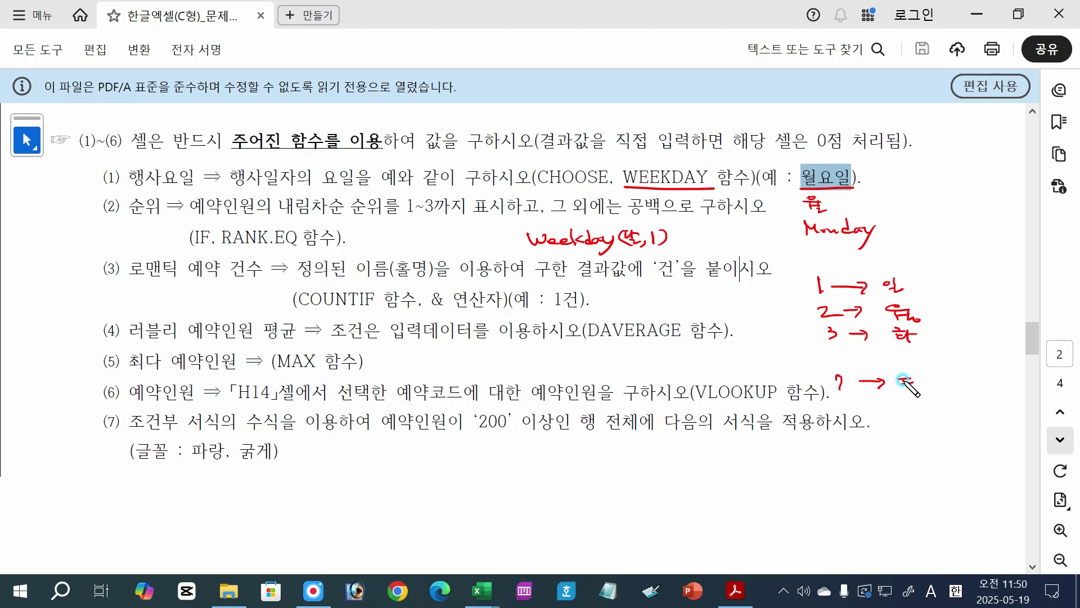
drag(903, 380, 923, 390)
Underline CHOOSE in task (1) and extend the handwritten formula to =Choose(Weekday(…,1), with "일요일" and 월 as its first values.
drag(539, 189, 608, 191)
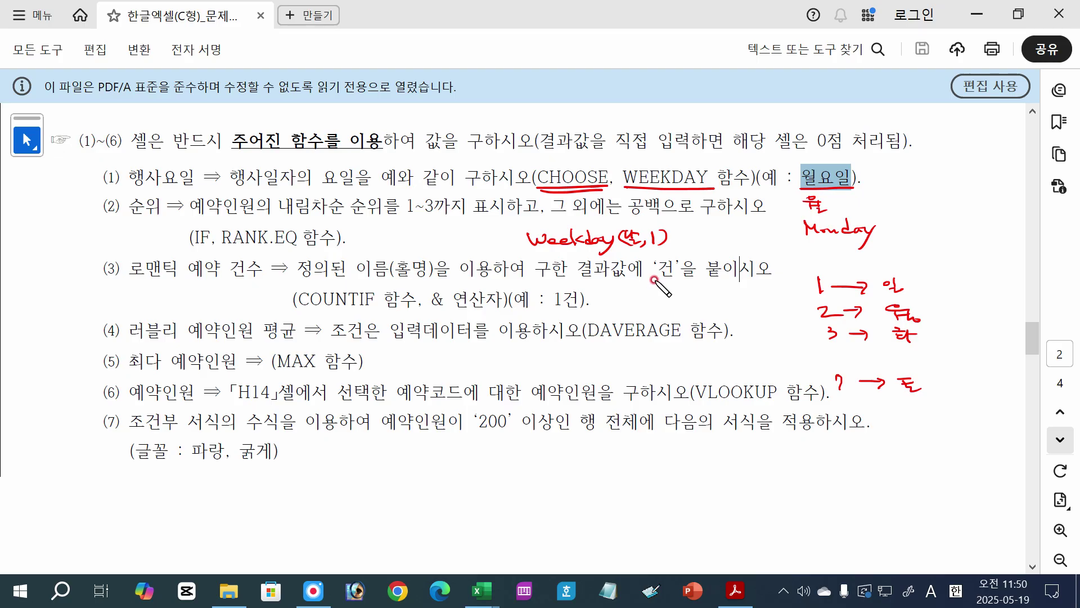
drag(388, 239, 526, 257)
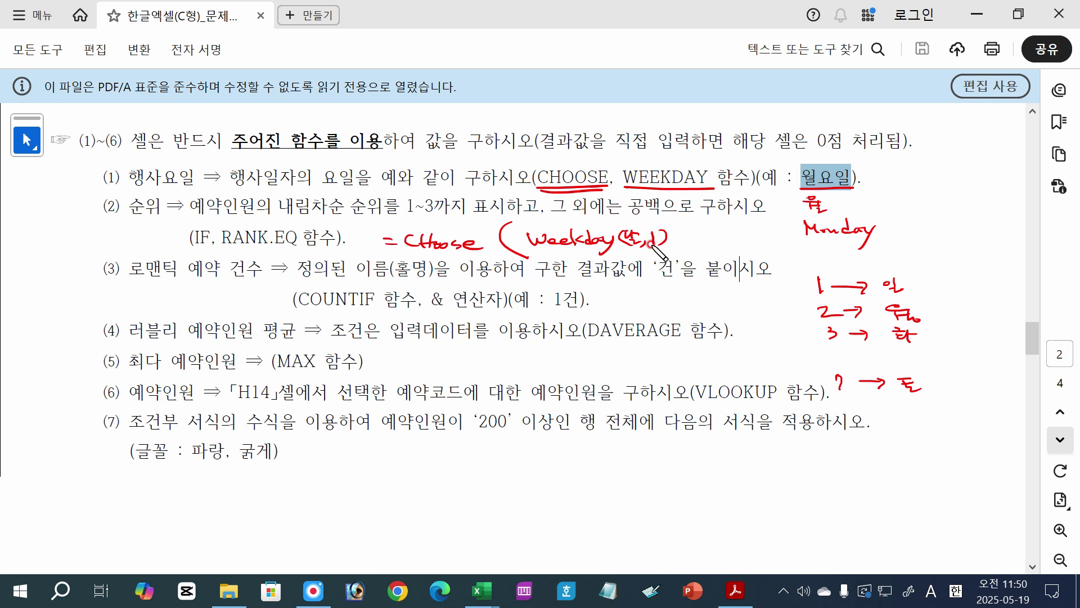
drag(677, 247, 670, 260)
drag(680, 226, 704, 239)
mouse_move(708, 238)
mouse_down()
mouse_move(743, 241)
mouse_move(740, 232)
mouse_move(748, 252)
mouse_up()
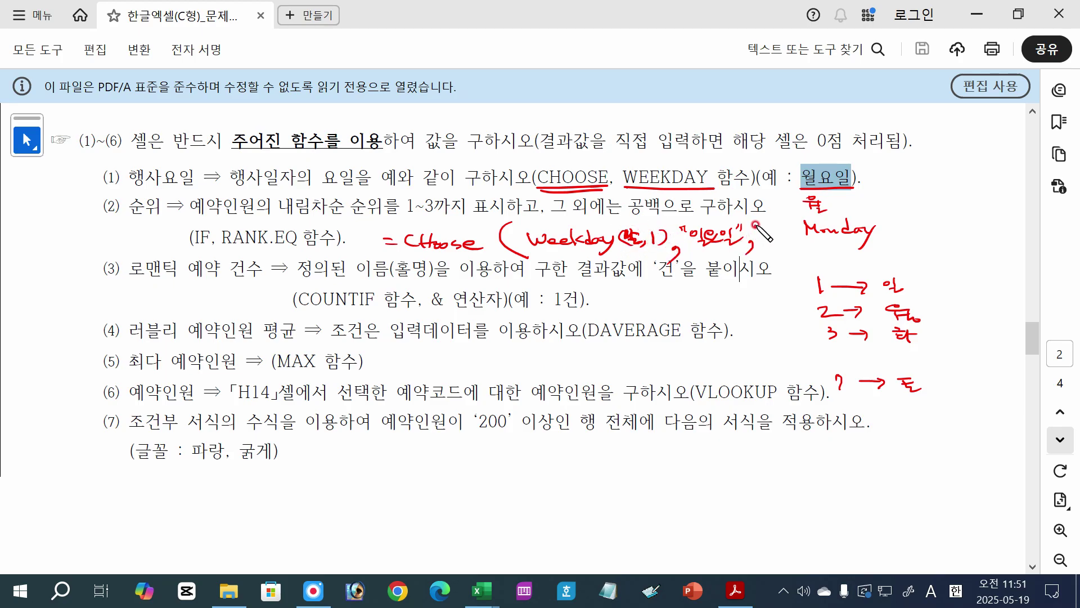
drag(757, 224, 785, 243)
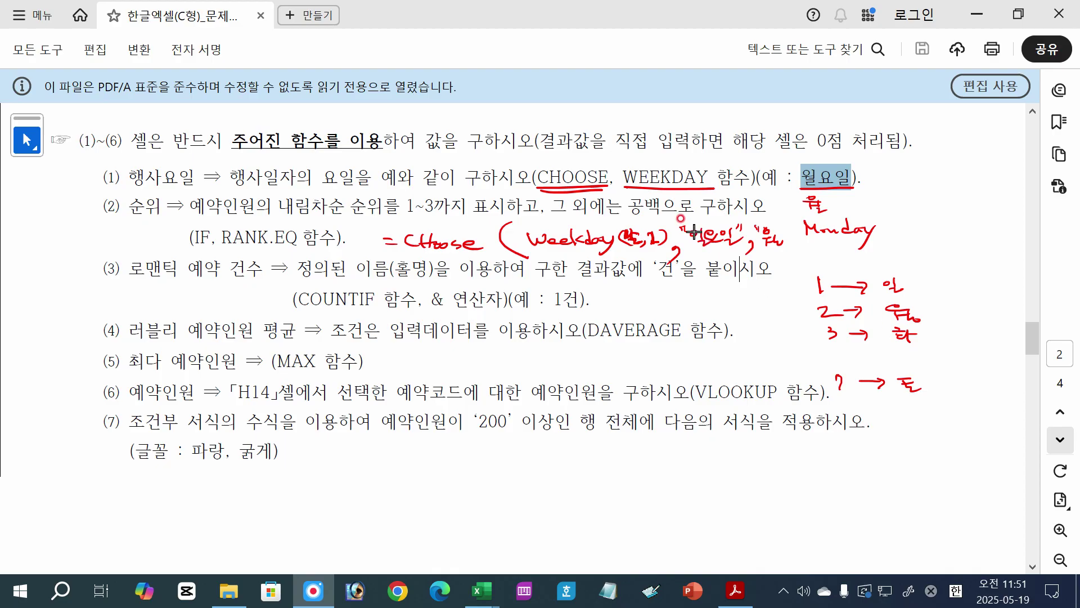
Rework the handwritten formula for return type 2, listing 1 → 월, 2 → 화, 7 → 일 and writing "월요일" as the first value.
mouse_move(693, 229)
mouse_down()
mouse_move(754, 247)
mouse_move(743, 227)
mouse_move(734, 247)
mouse_up()
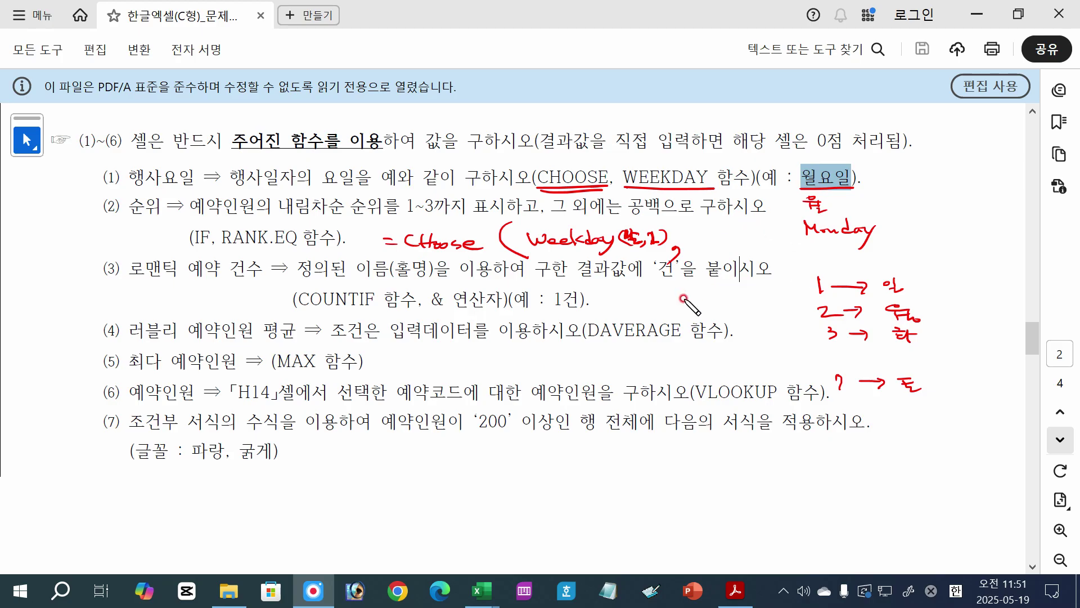
mouse_move(656, 295)
mouse_down()
mouse_move(683, 295)
mouse_move(675, 301)
mouse_up()
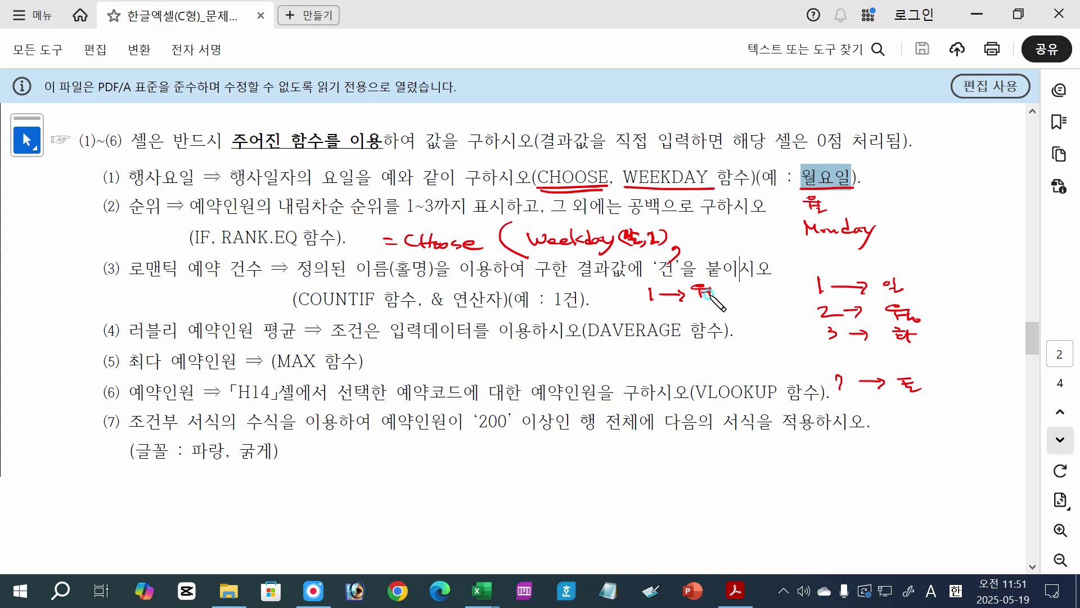
mouse_move(710, 293)
mouse_down()
mouse_move(731, 293)
mouse_move(713, 276)
mouse_up()
drag(650, 308, 720, 316)
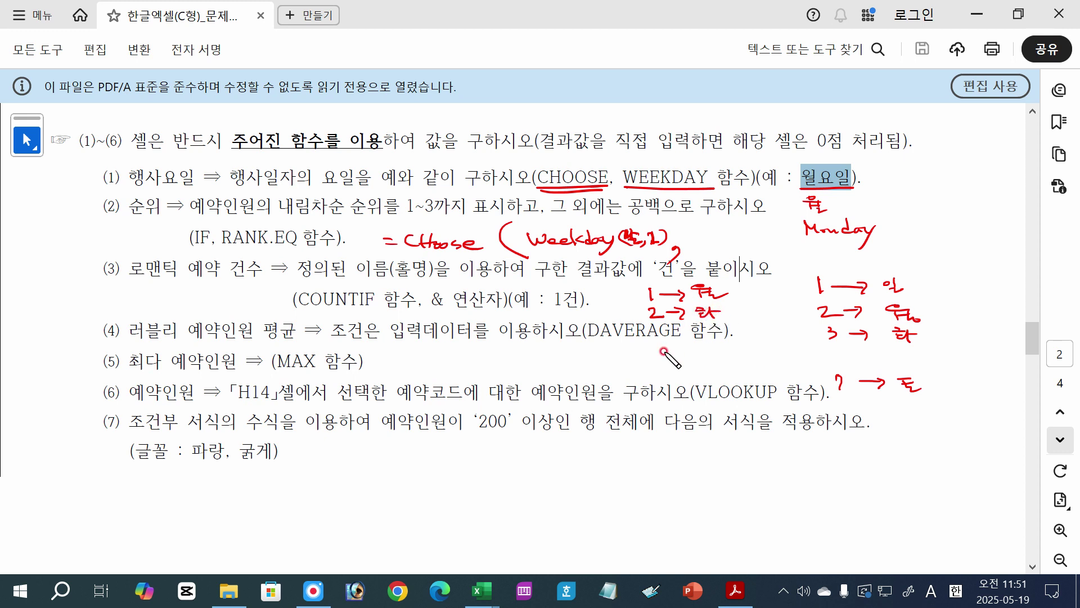
mouse_move(659, 360)
mouse_down()
mouse_move(666, 373)
mouse_move(727, 367)
mouse_up()
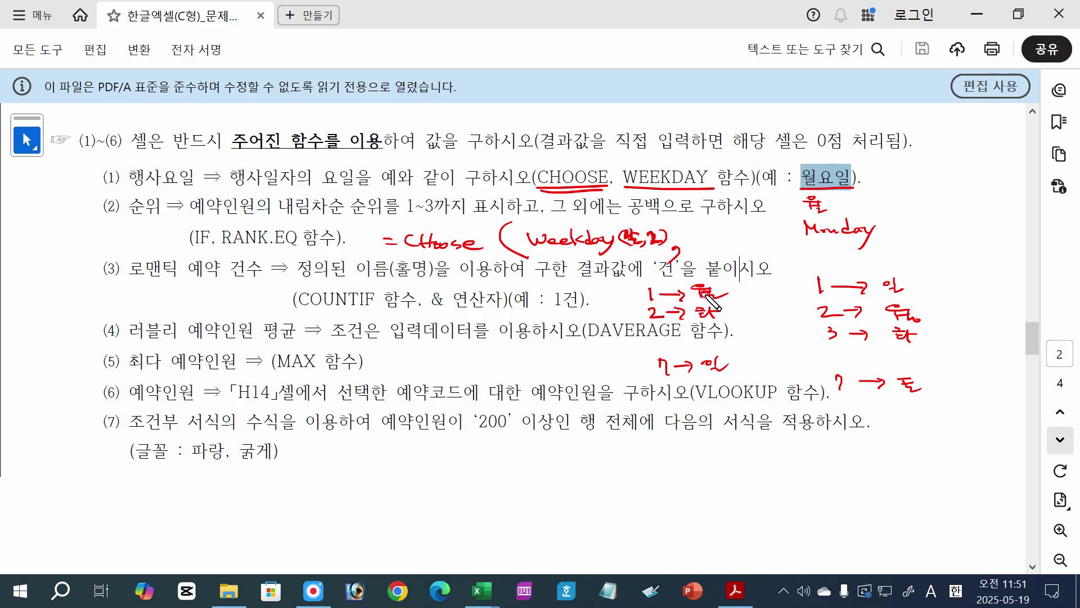
mouse_move(687, 224)
mouse_down()
mouse_move(716, 242)
mouse_move(750, 227)
mouse_up()
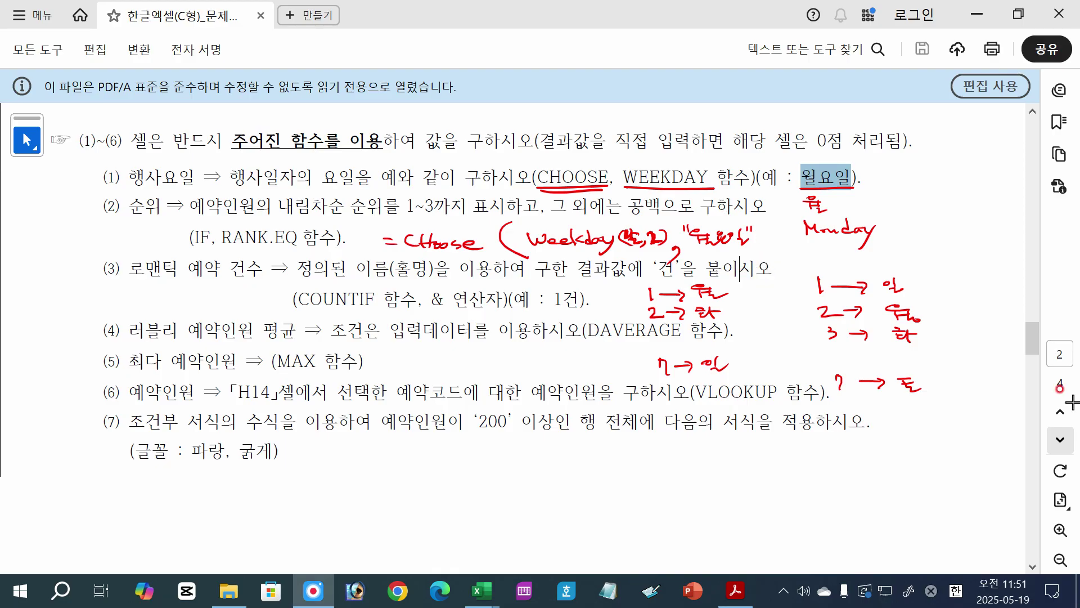
Restore return type 1 and "일요일" as the first value in the handwritten formula, and clear all pen marks from the screen.
mouse_move(680, 255)
mouse_down()
mouse_move(657, 241)
mouse_move(753, 223)
mouse_move(735, 239)
mouse_up()
drag(658, 296, 747, 319)
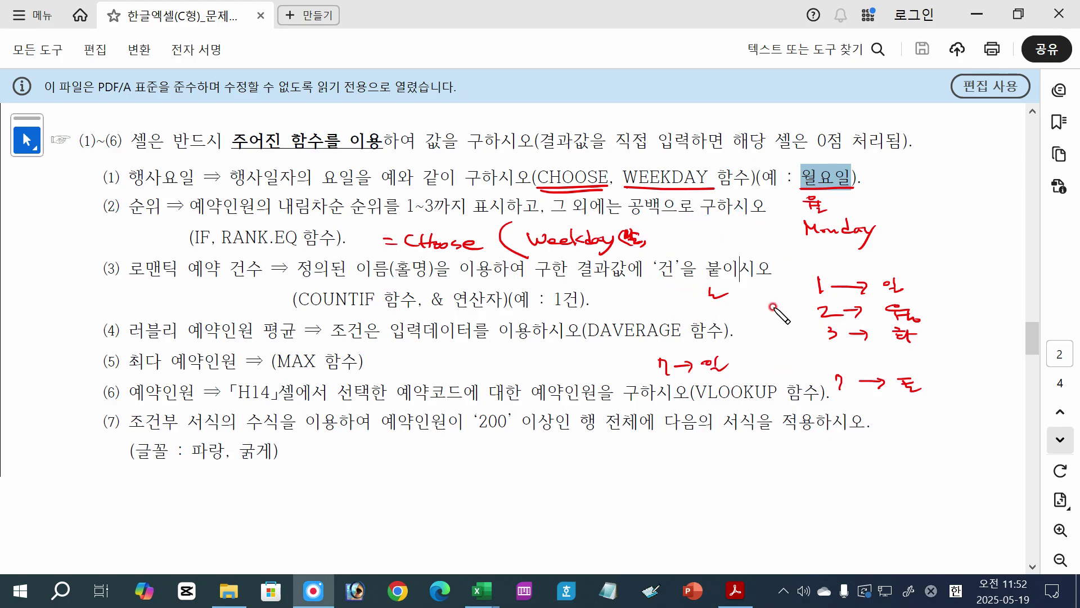
mouse_move(658, 229)
mouse_down()
mouse_move(656, 242)
mouse_move(672, 236)
mouse_move(664, 254)
mouse_up()
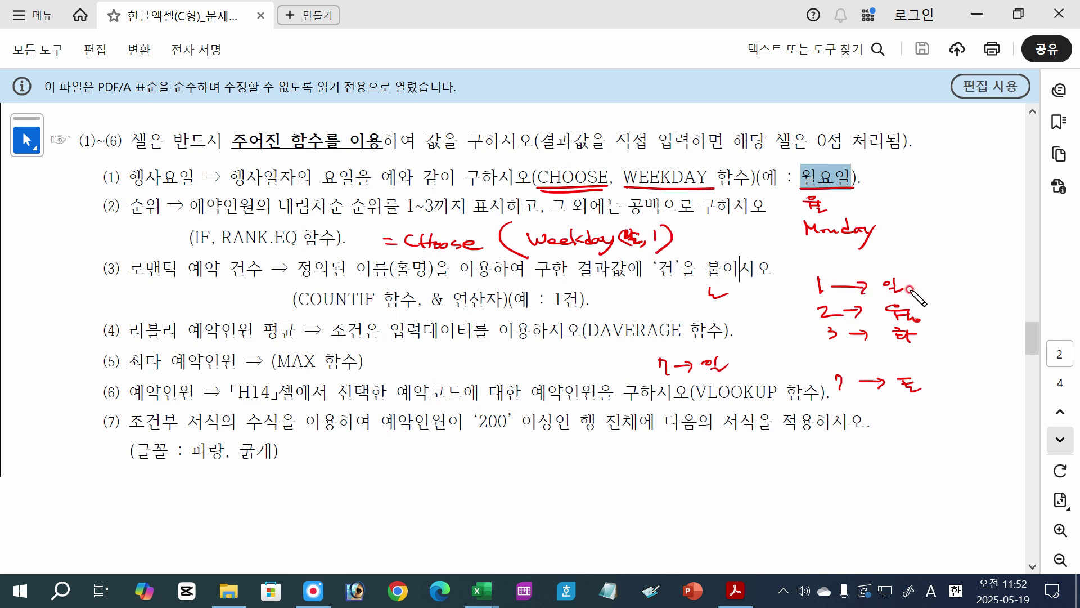
drag(684, 246, 679, 257)
mouse_move(698, 228)
mouse_down()
mouse_move(710, 239)
mouse_move(742, 230)
mouse_move(749, 258)
mouse_move(788, 246)
mouse_up()
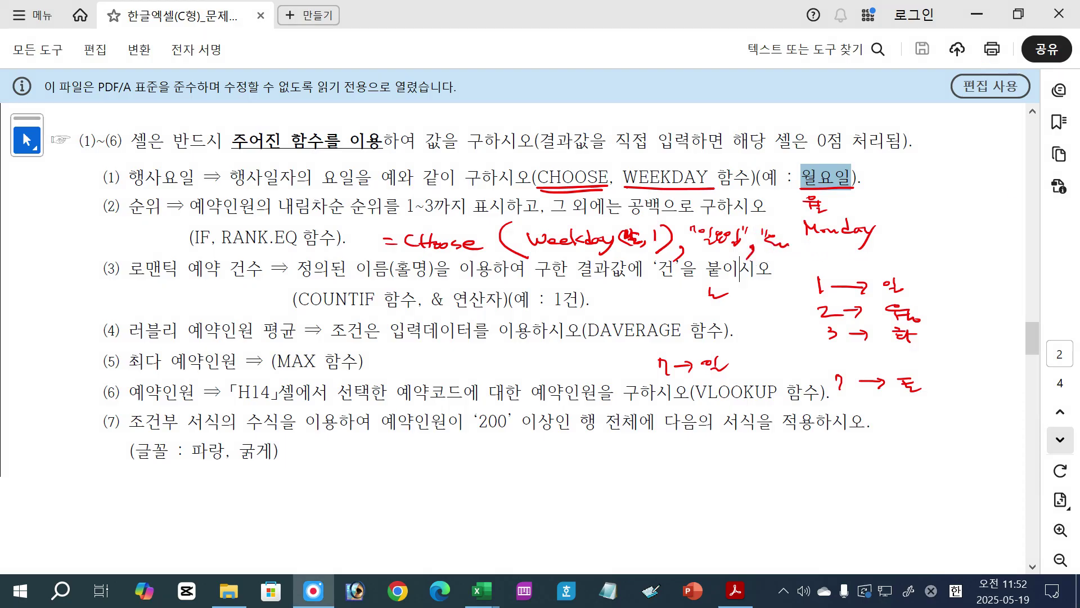
key(Escape)
Switch to the 한글엑셀(C형)_모범답안 workbook in Excel and nest I5's WEEKDAY(E5,1) as the index of a CHOOSE function.
mouse_move(480, 585)
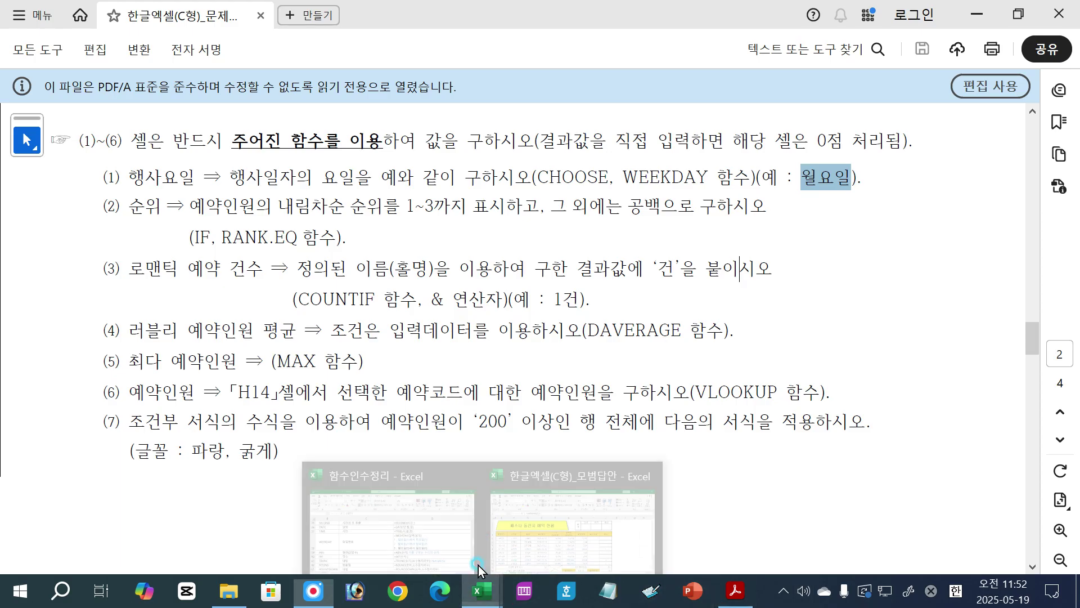
click(510, 500)
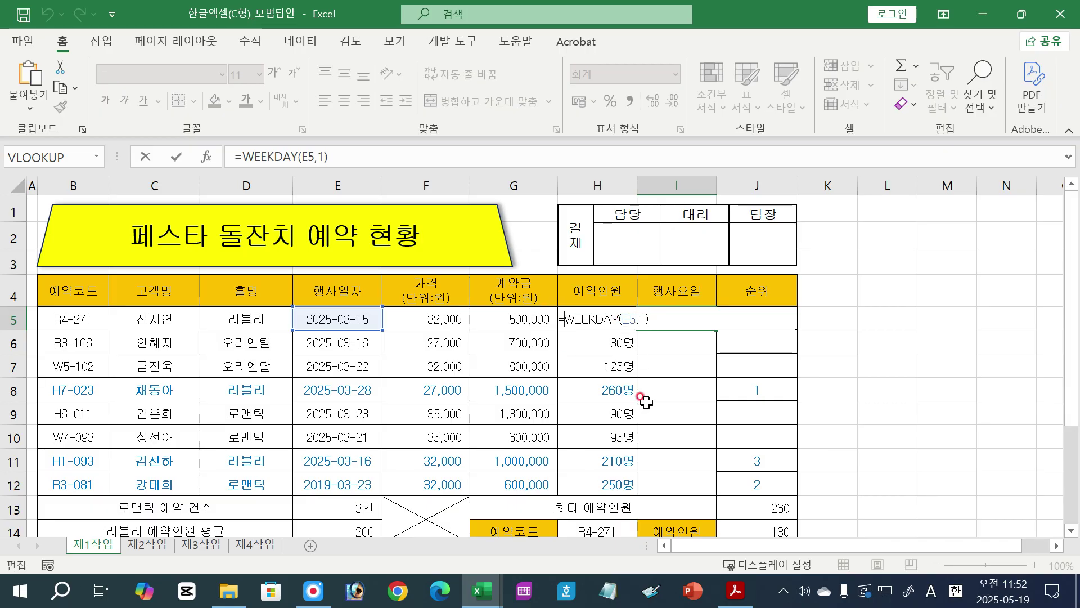
text(ch)
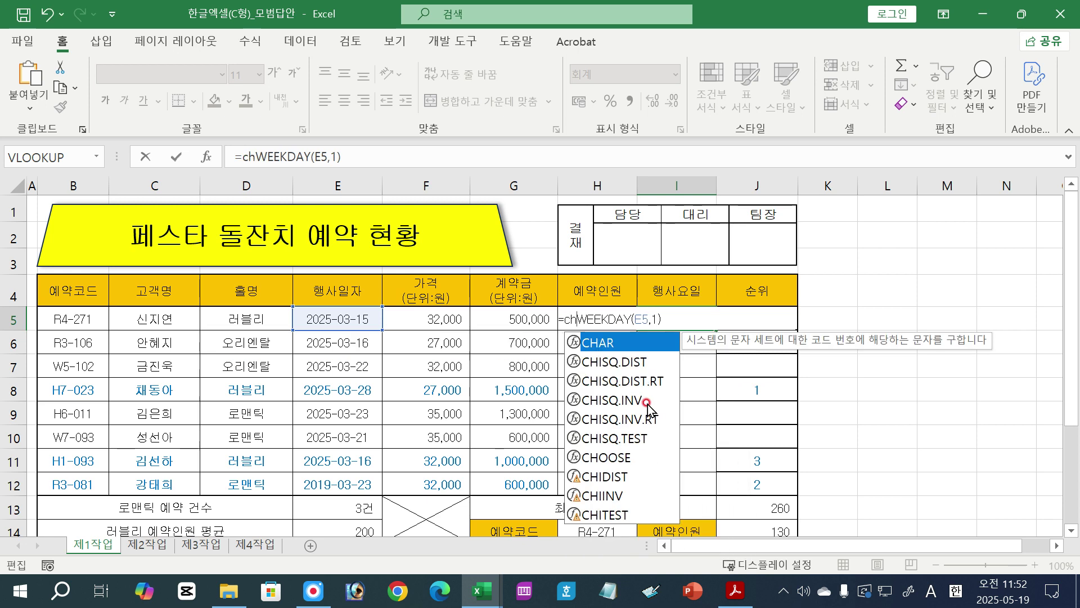
text(o)
key(Tab)
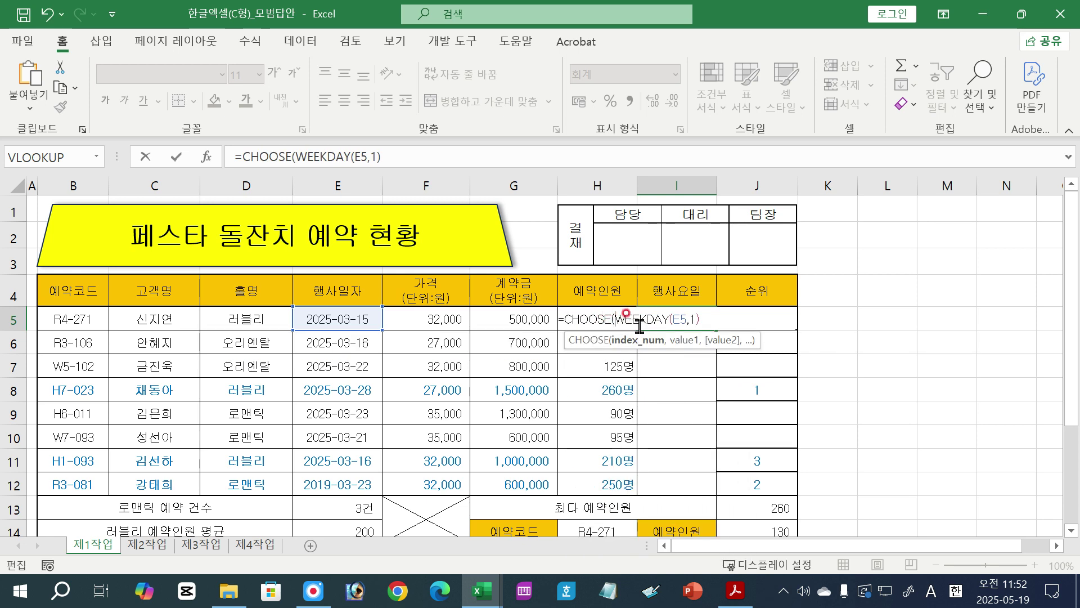
click(713, 319)
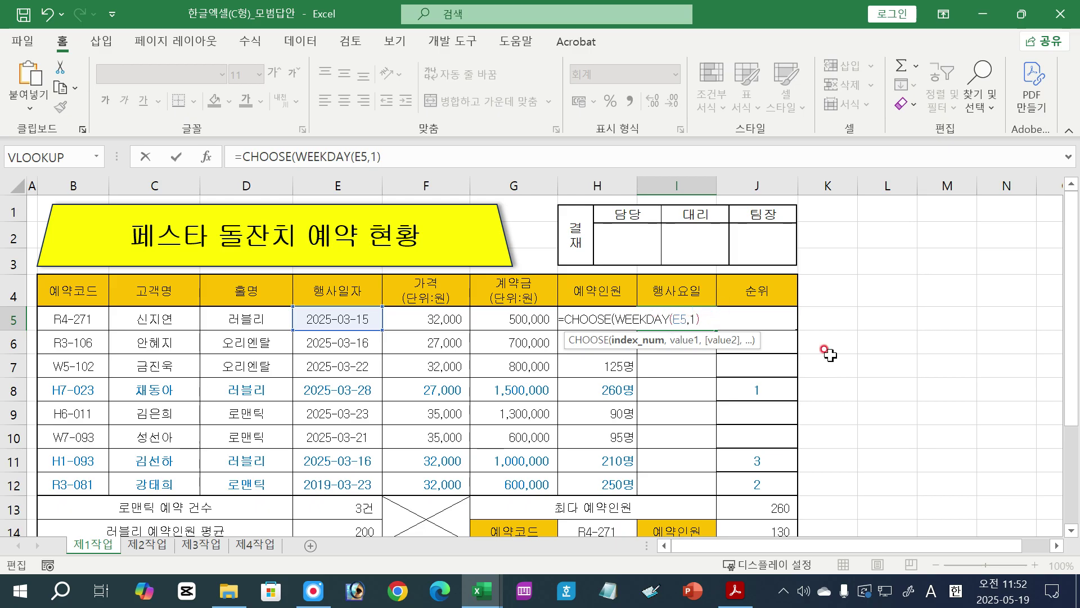
Add "일요일", "월요일" and "화요일" as the first three values of the CHOOSE function in I5.
text(,)
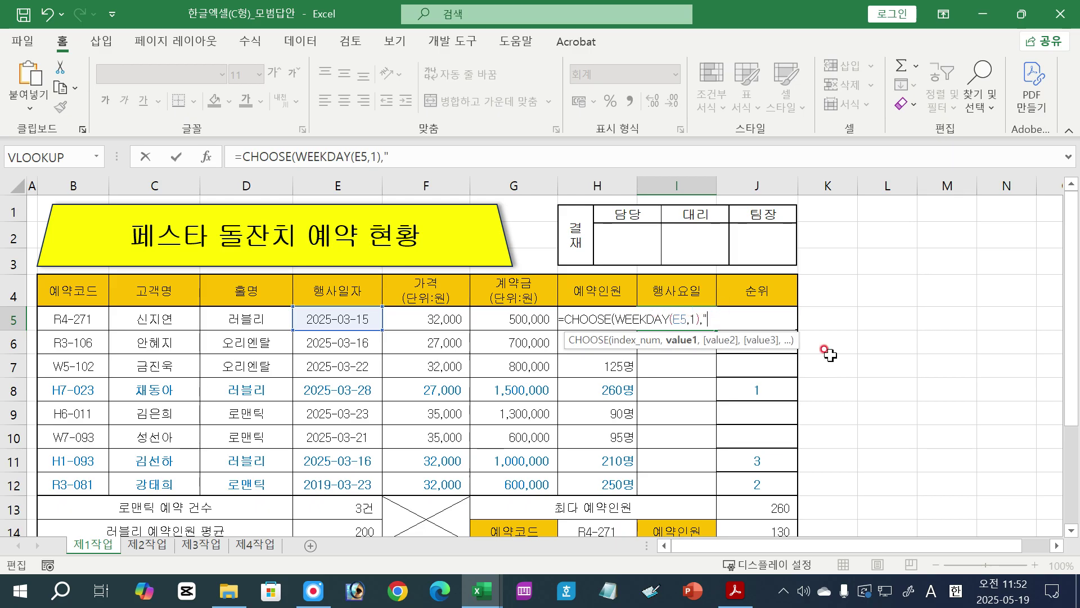
text("dl요이)
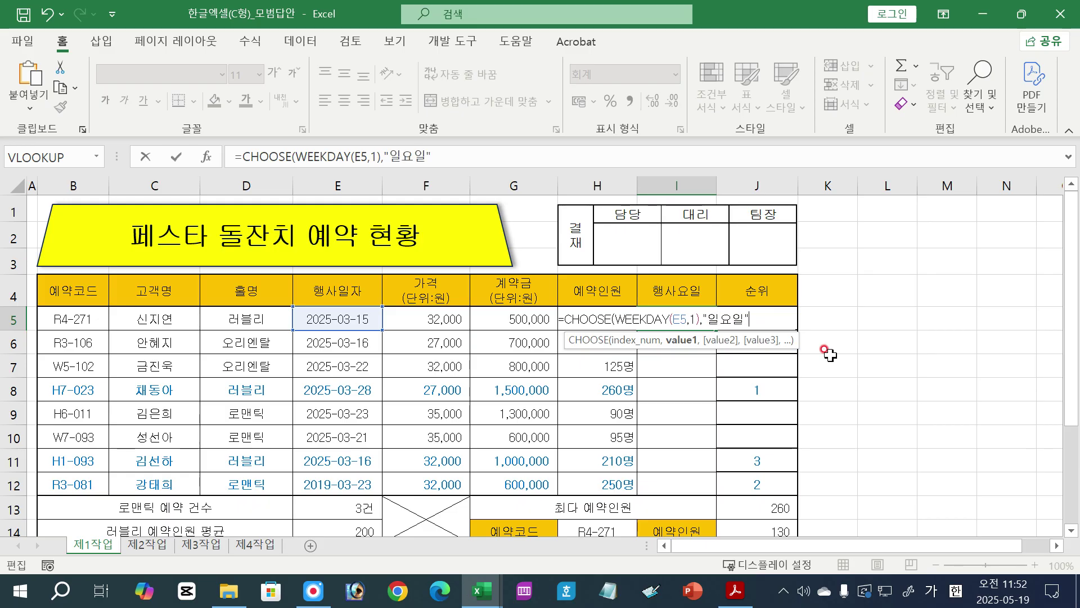
text(,"워)
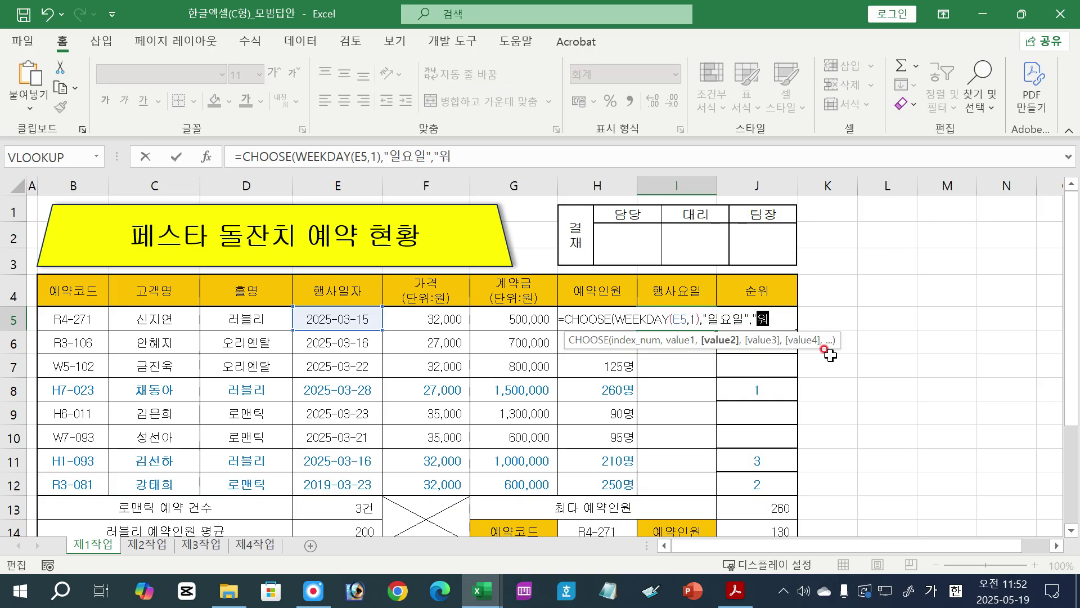
text(월요이)
text(",)
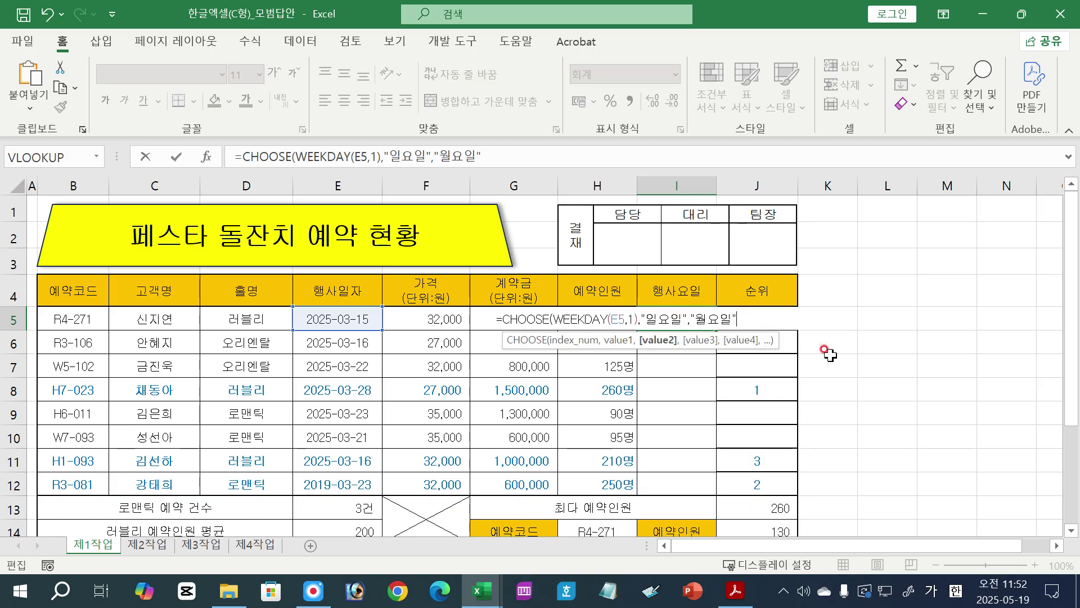
text("화요)
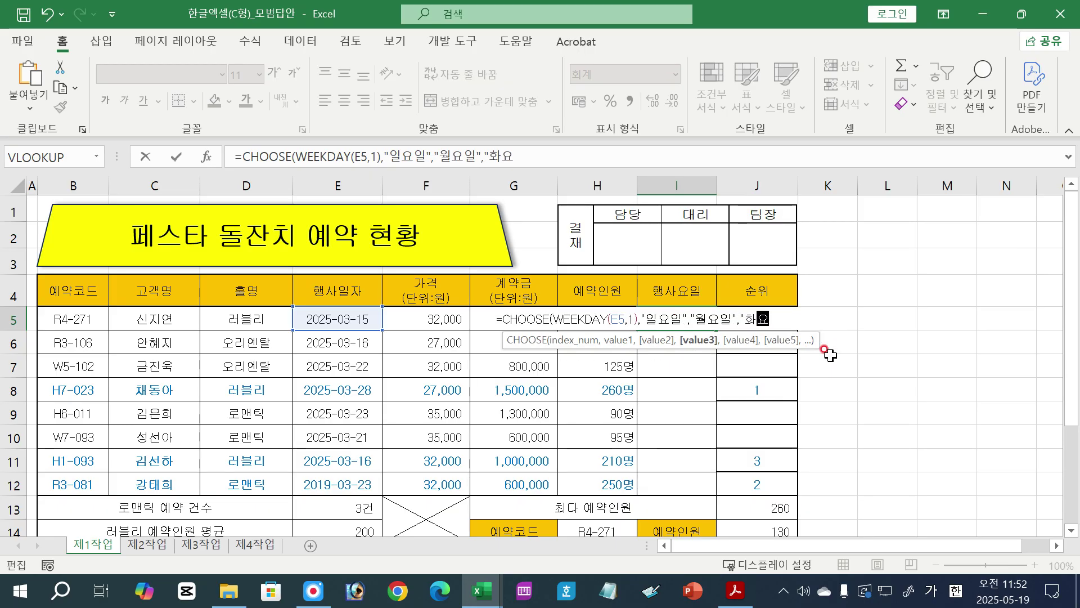
text(일",)
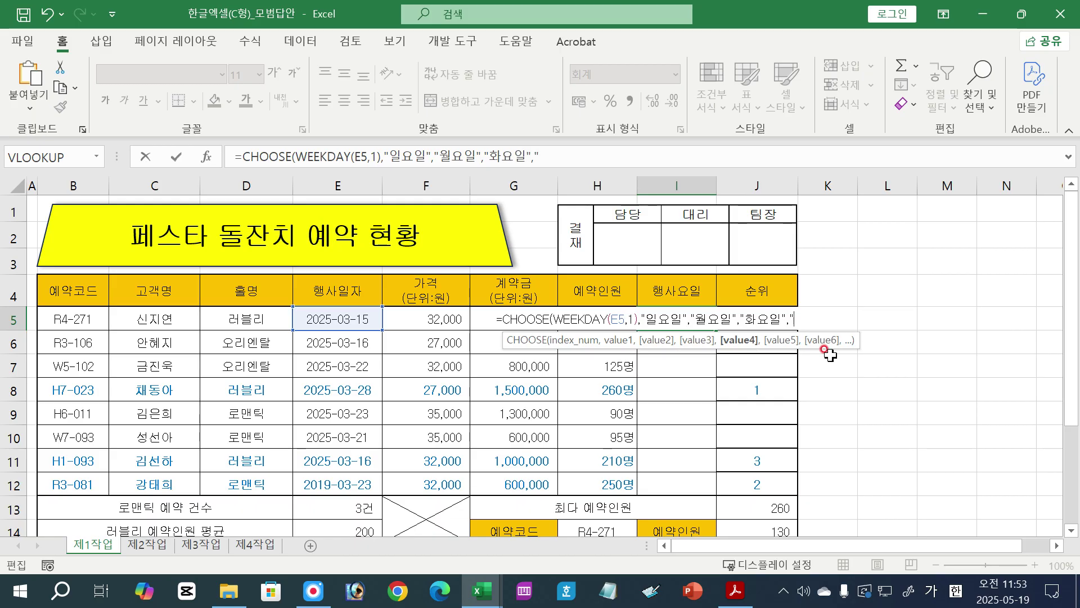
Add "수요일", "목요일", "금요일" and "토요일" as the remaining CHOOSE values in I5, and close the function's parenthesis.
text("수요일",)
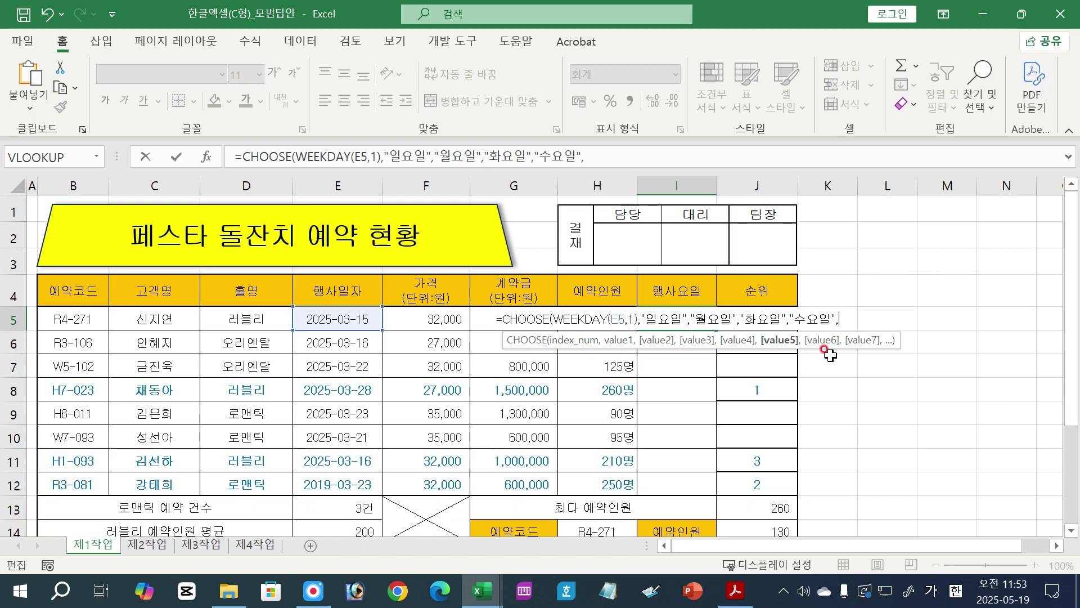
text("목요일)
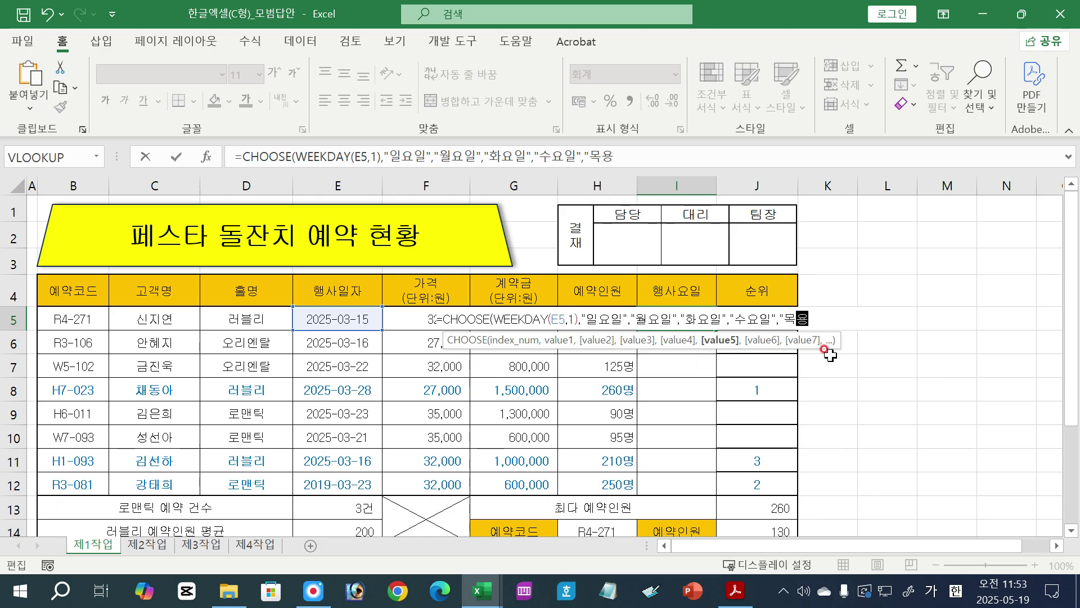
text(",)
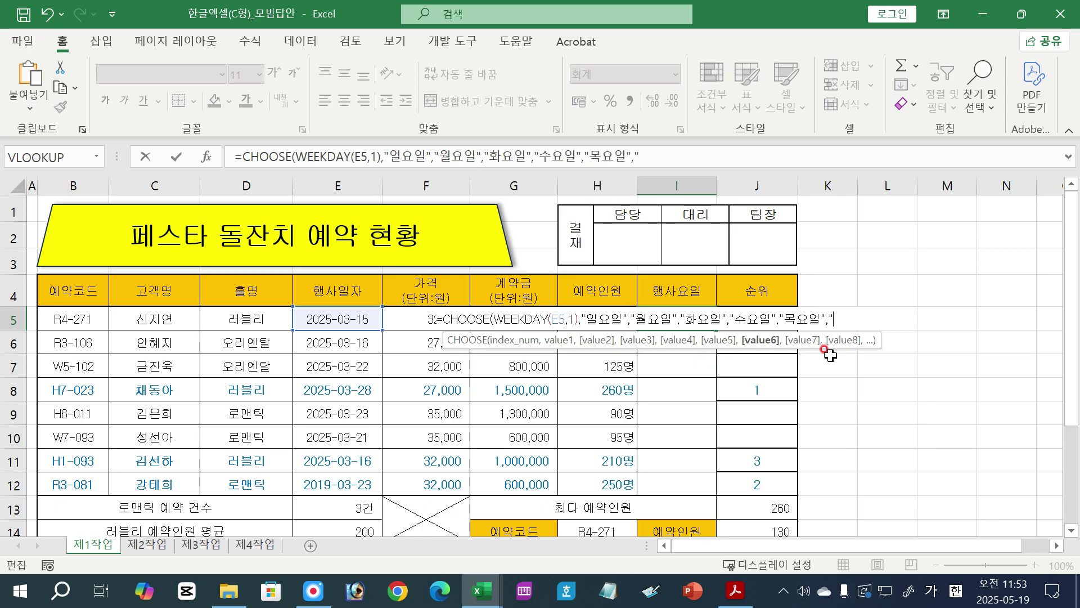
text("금토)
text(요일)
text(")
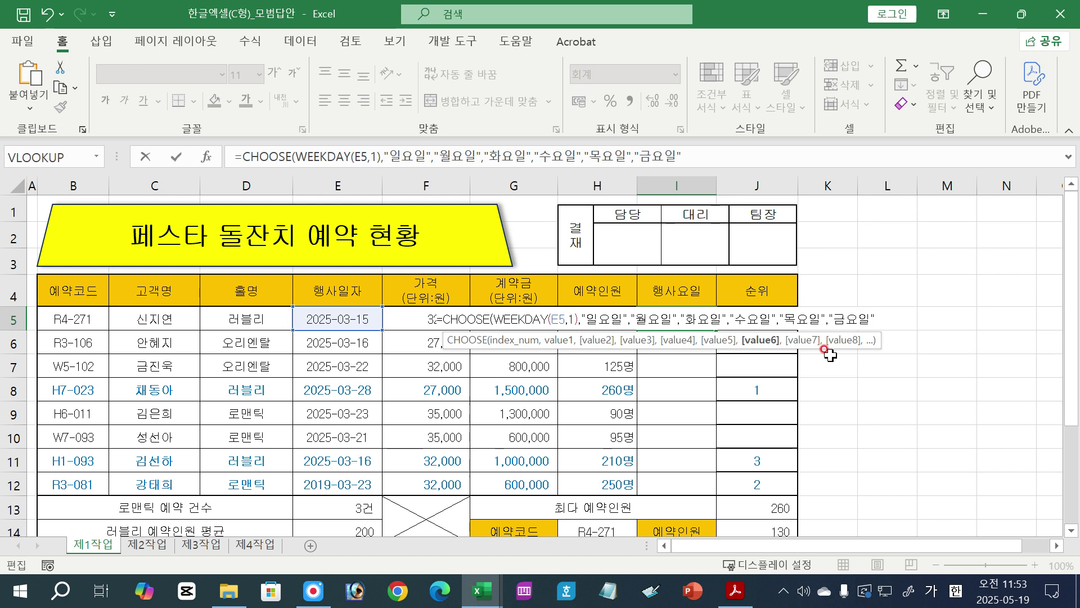
text(,"토)
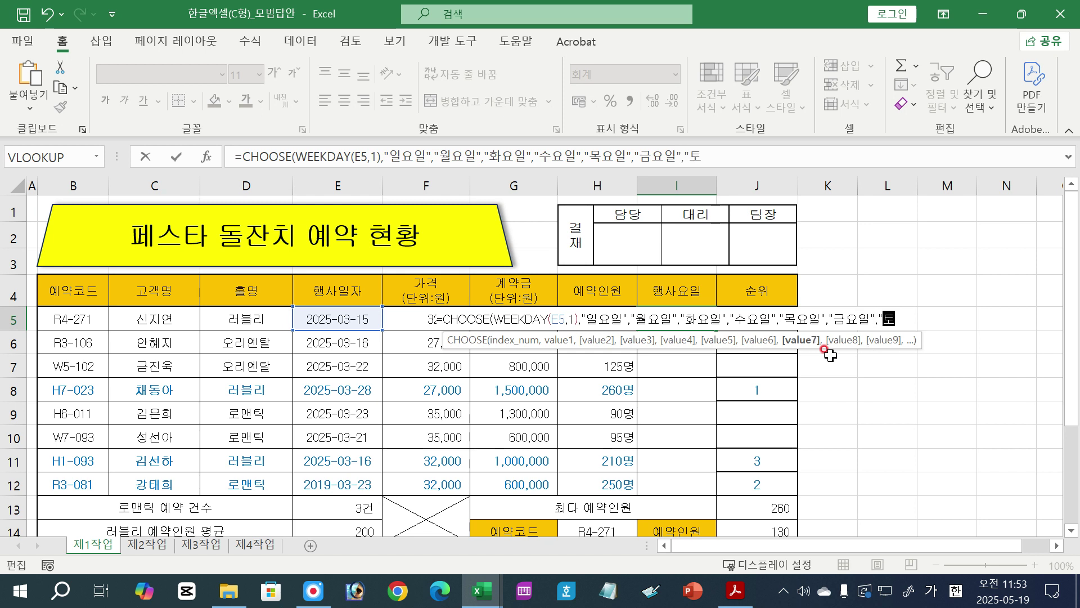
text(요일)
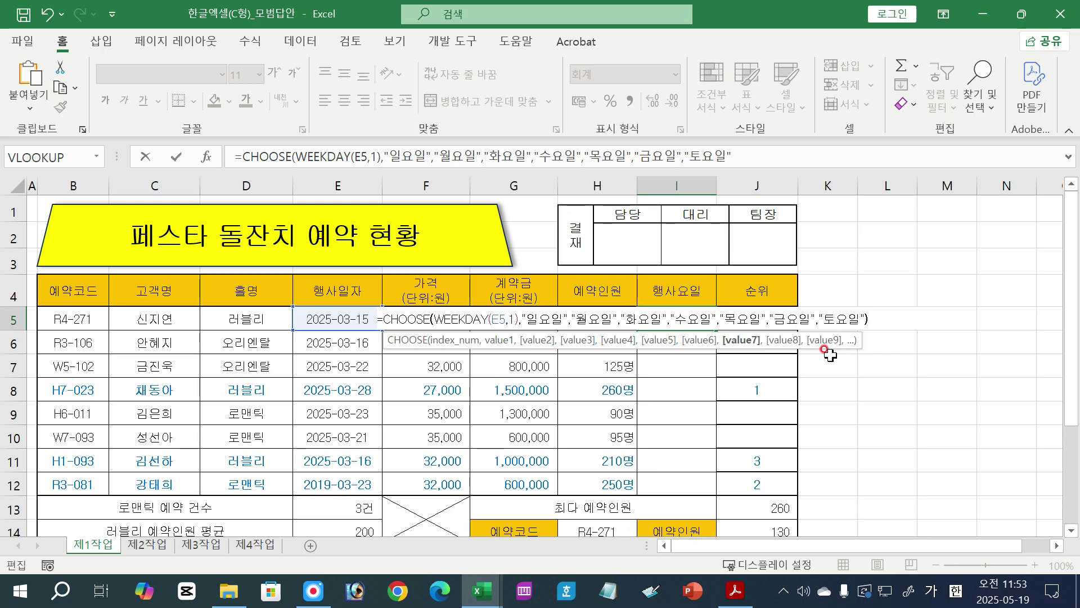
text())
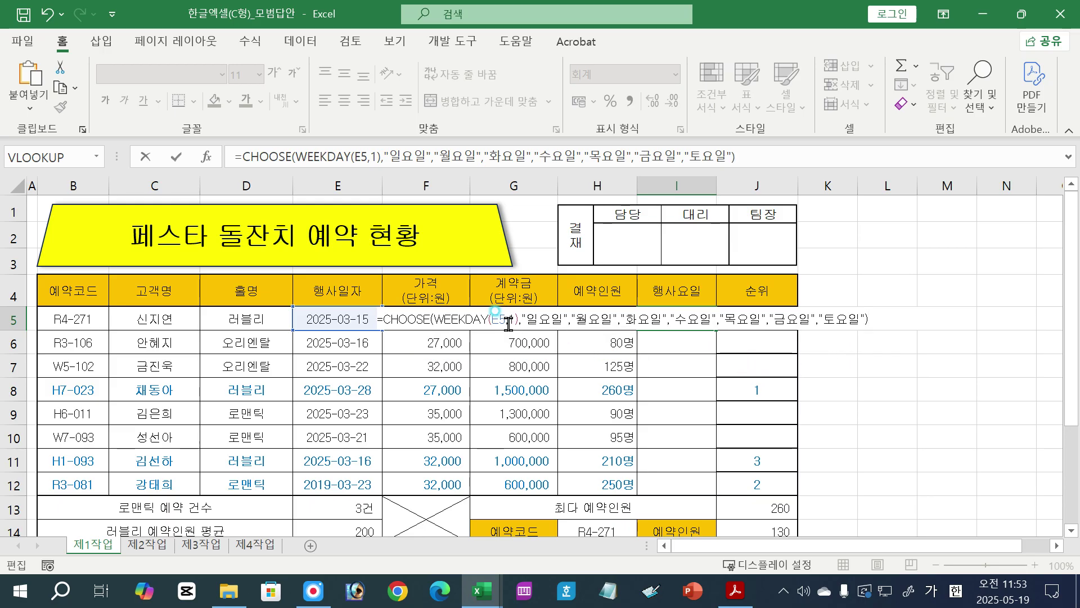
Examine the return type and the WEEKDAY(E5,1) index argument within the CHOOSE formula in I5.
drag(509, 324, 518, 325)
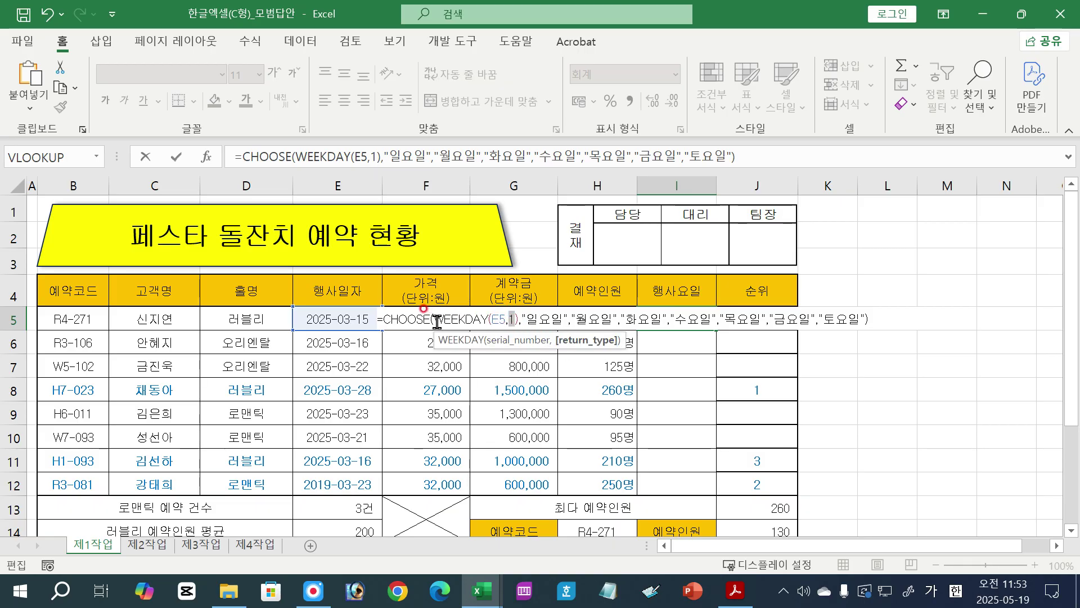
drag(434, 319, 517, 322)
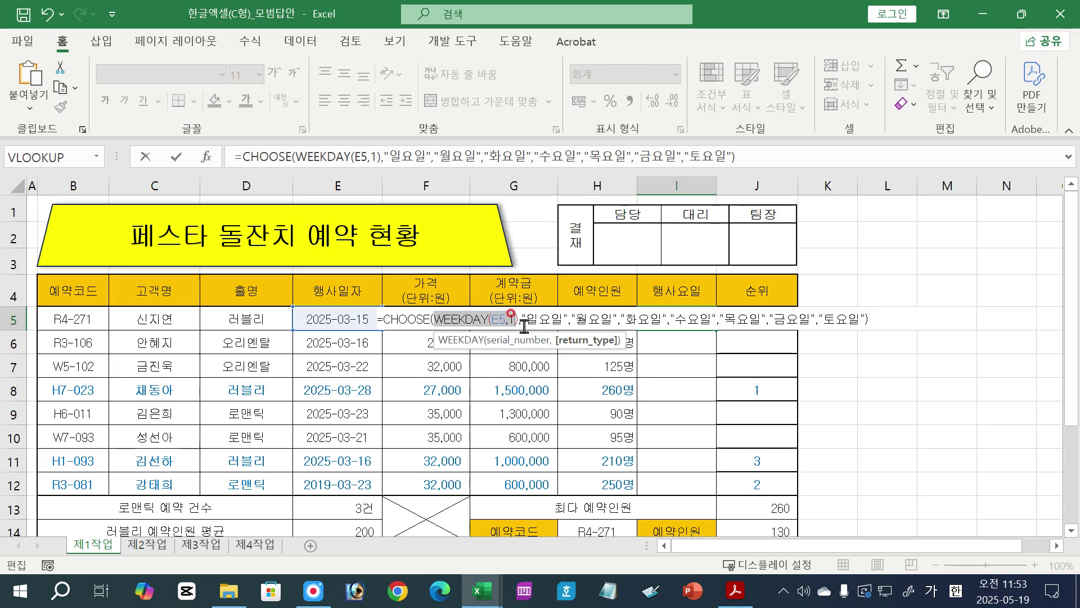
click(525, 319)
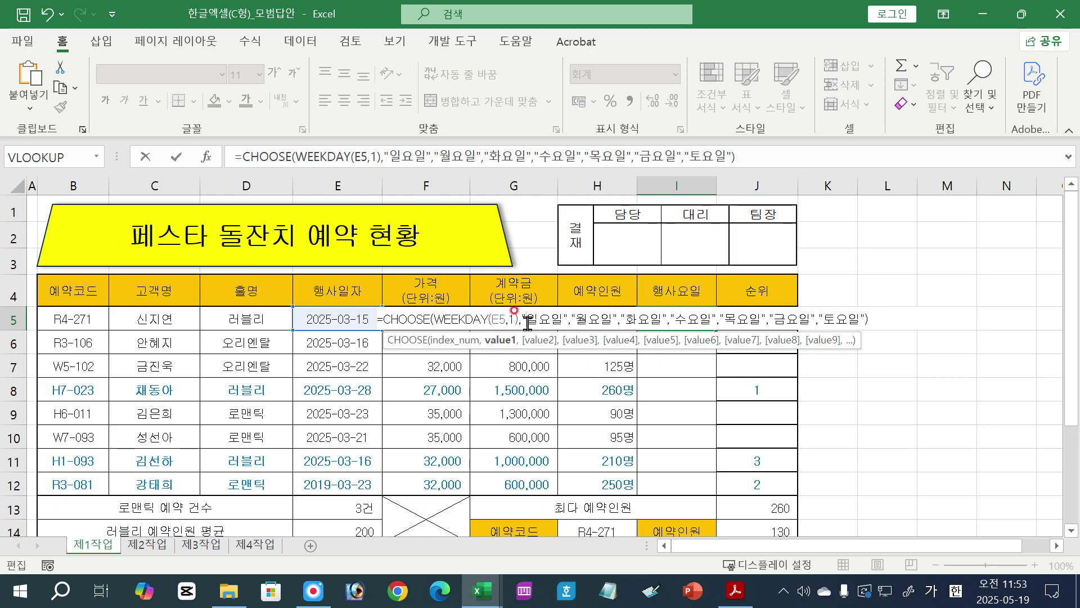
drag(435, 320, 518, 320)
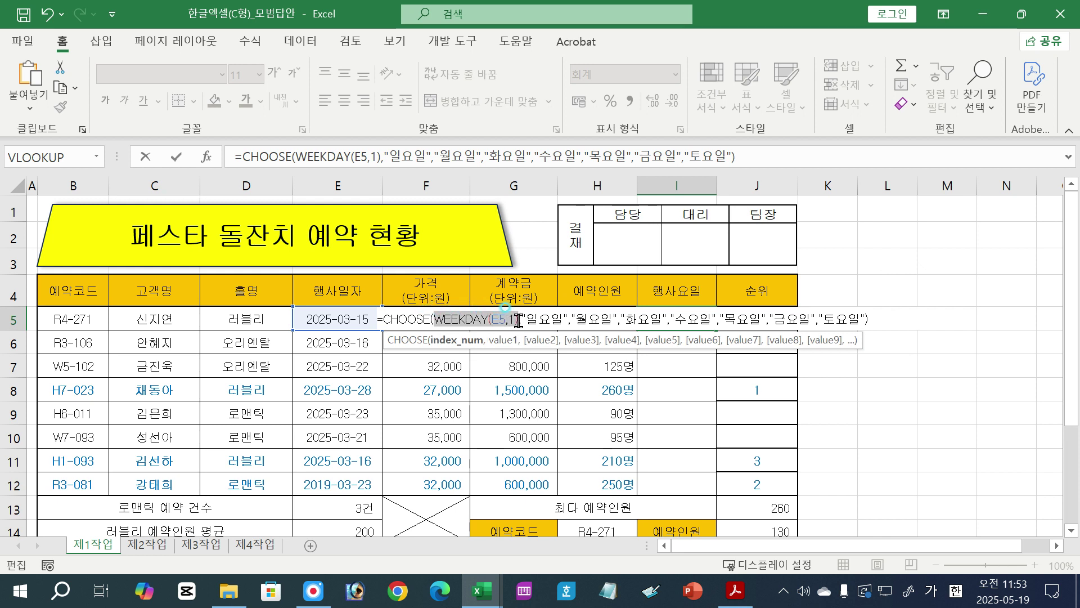
click(832, 320)
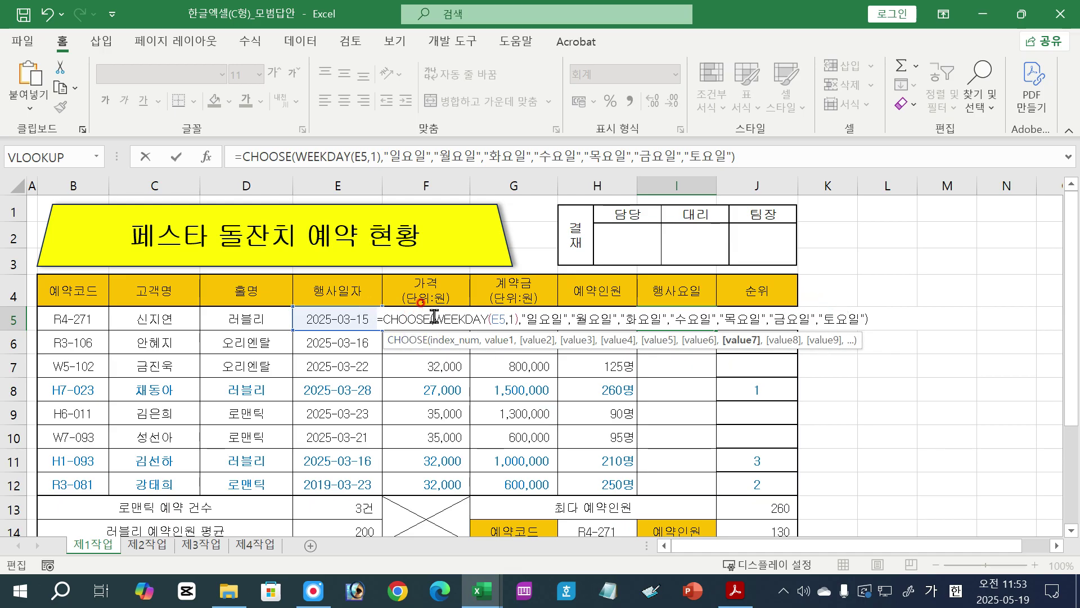
drag(436, 317, 516, 320)
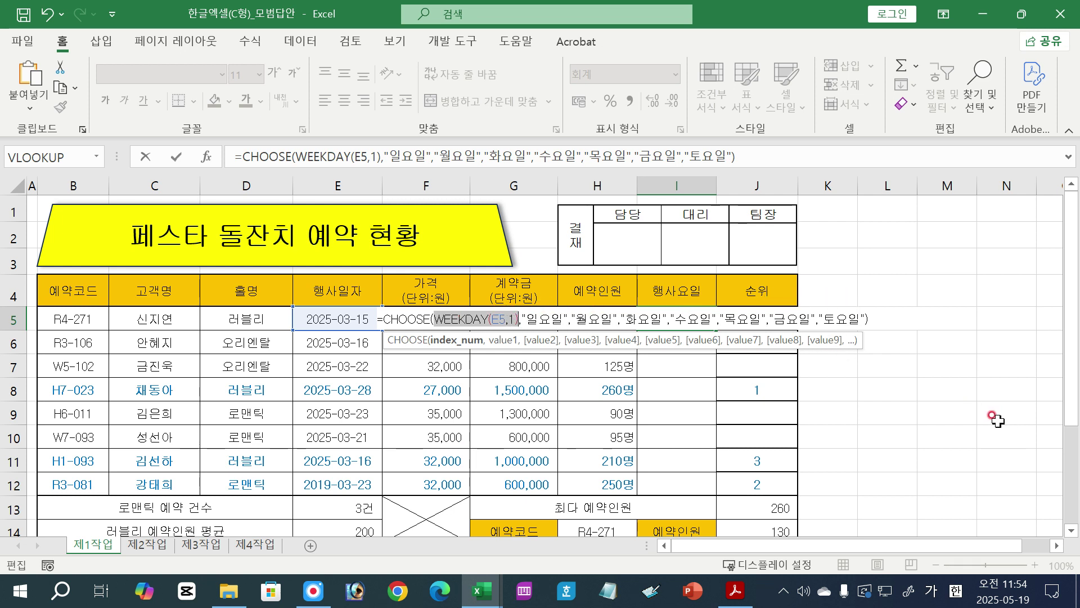
Commit the CHOOSE formula in I5 and fill it down the 행사요일 column through I12.
key(Return)
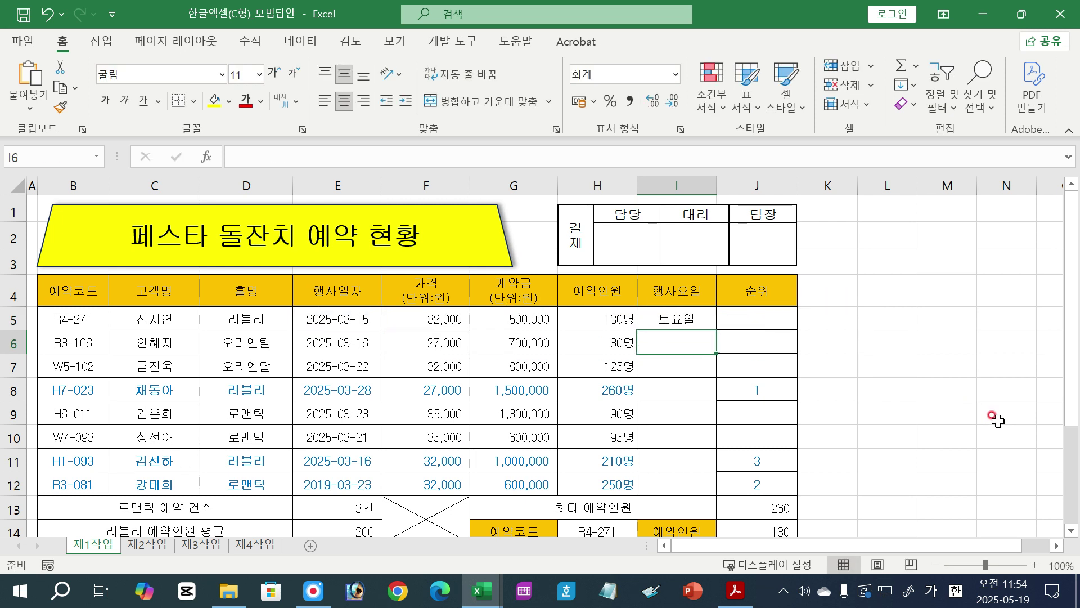
click(689, 313)
click(689, 321)
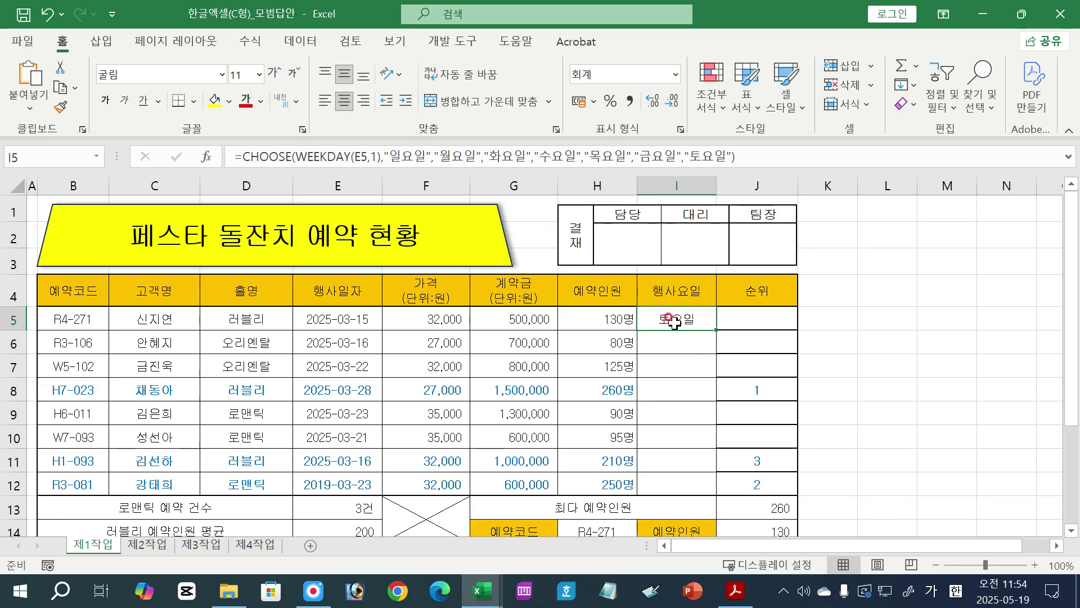
click(682, 322)
drag(717, 330, 708, 485)
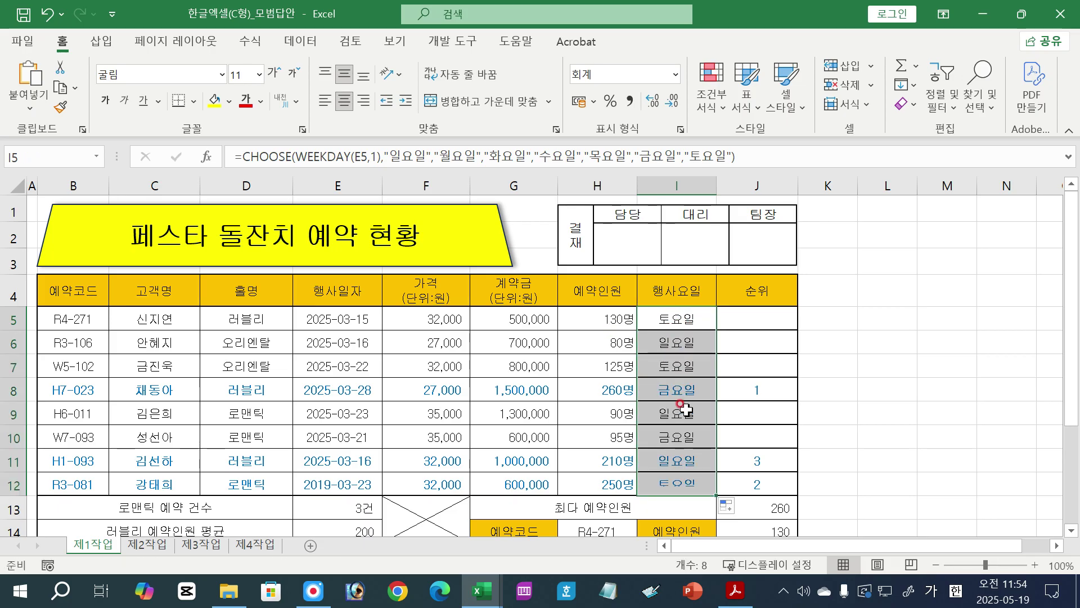